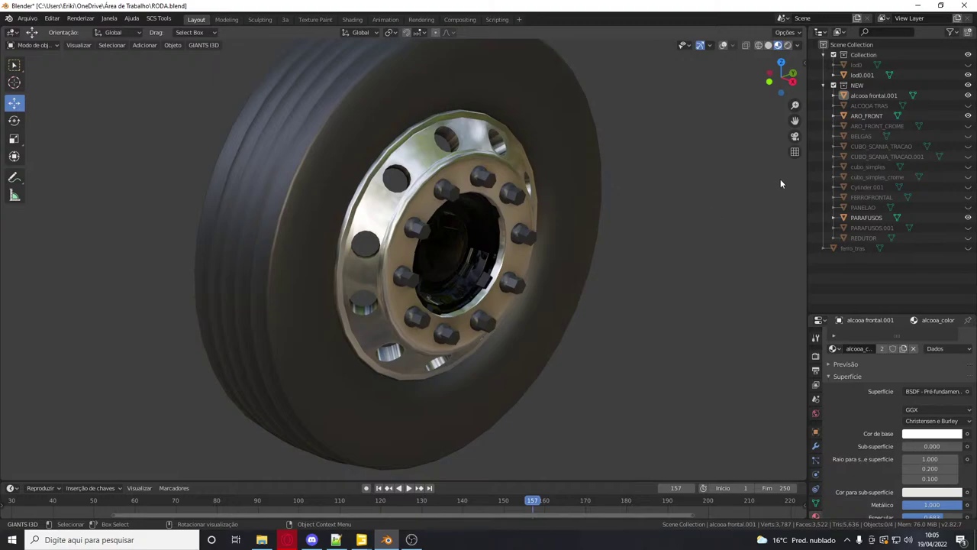
# Select the alcooa frontal.001 rim and turn on the viewport overlays
pyautogui.scroll(-4, 568, 187)
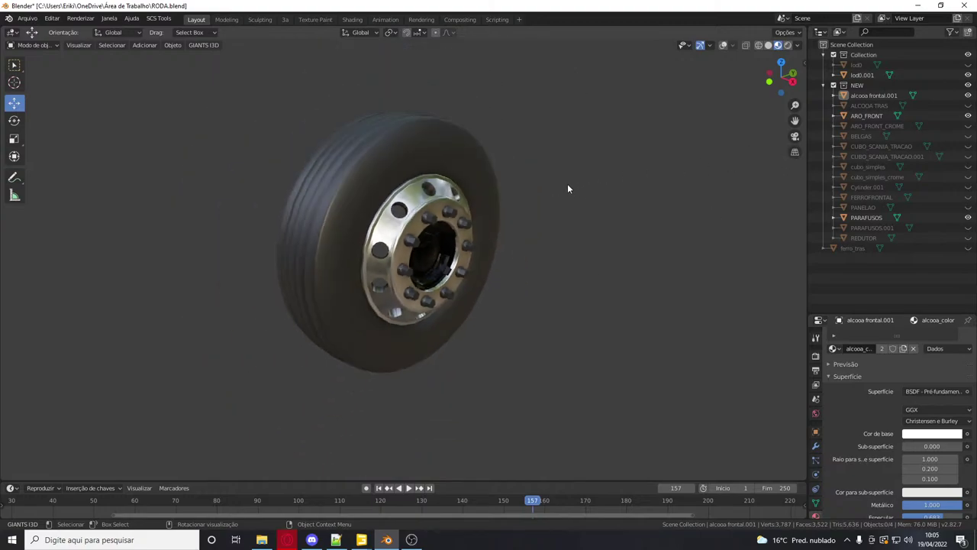
pyautogui.scroll(3, 496, 217)
pyautogui.click(408, 197)
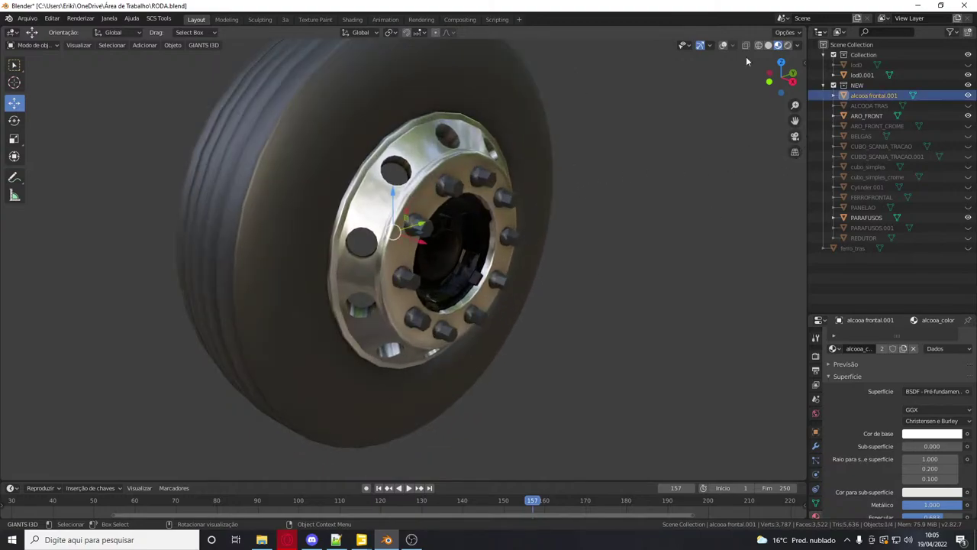
pyautogui.click(724, 45)
# Examine the front rim's mesh in edit mode with all its geometry selected, then return to object mode
pyautogui.scroll(-2, 616, 163)
pyautogui.press('Tab')
pyautogui.press('a')
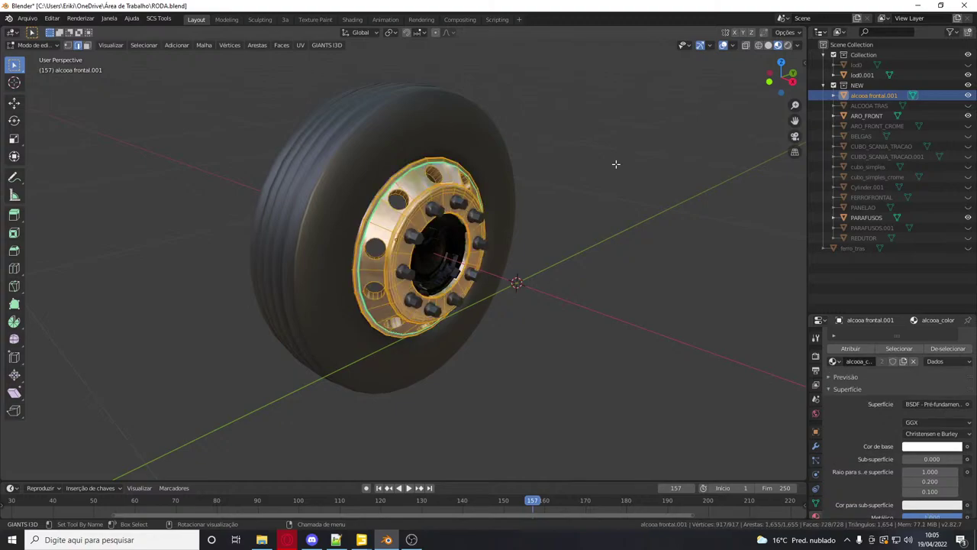
pyautogui.scroll(4, 590, 262)
pyautogui.scroll(2, 534, 245)
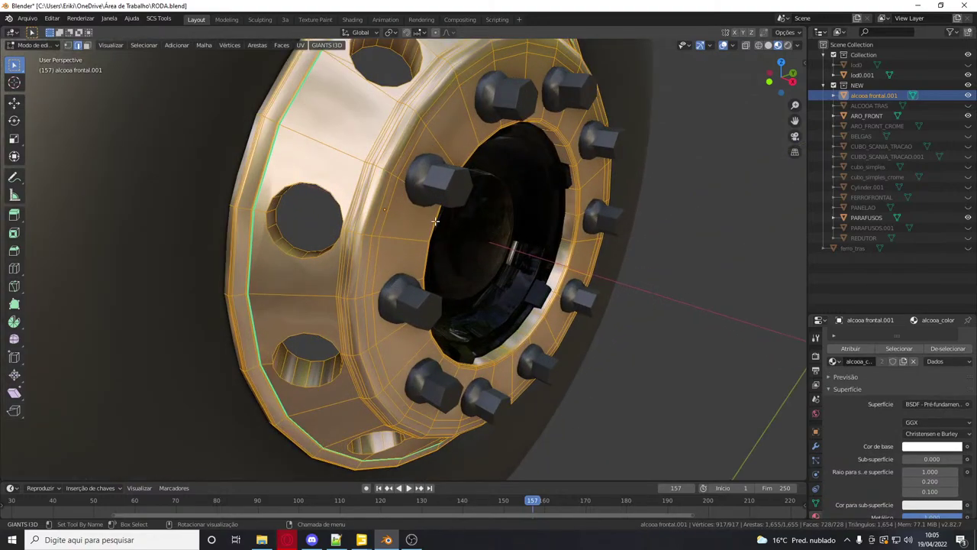
pyautogui.press('Tab')
pyautogui.scroll(2, 448, 223)
pyautogui.scroll(3, 847, 388)
pyautogui.scroll(-7, 534, 291)
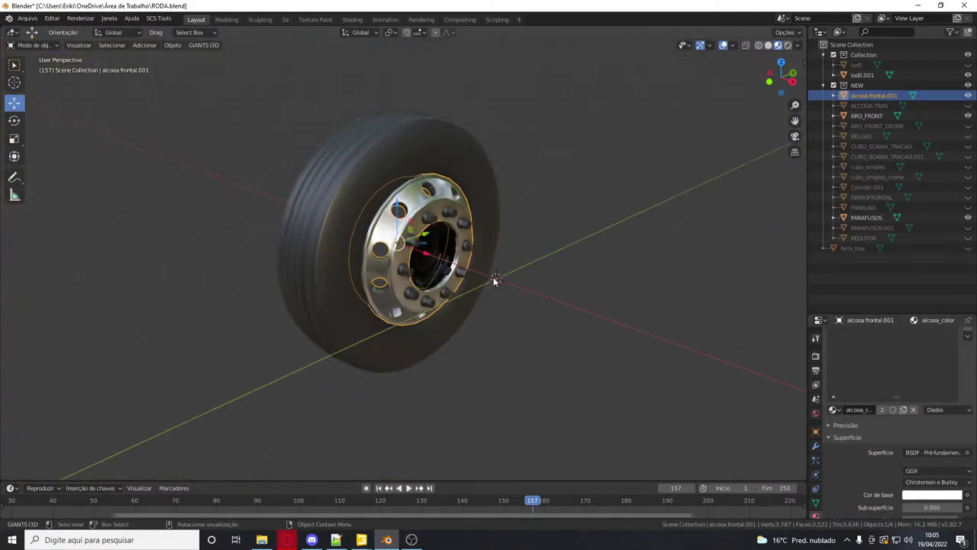
pyautogui.click(27, 17)
pyautogui.moveTo(54, 166)
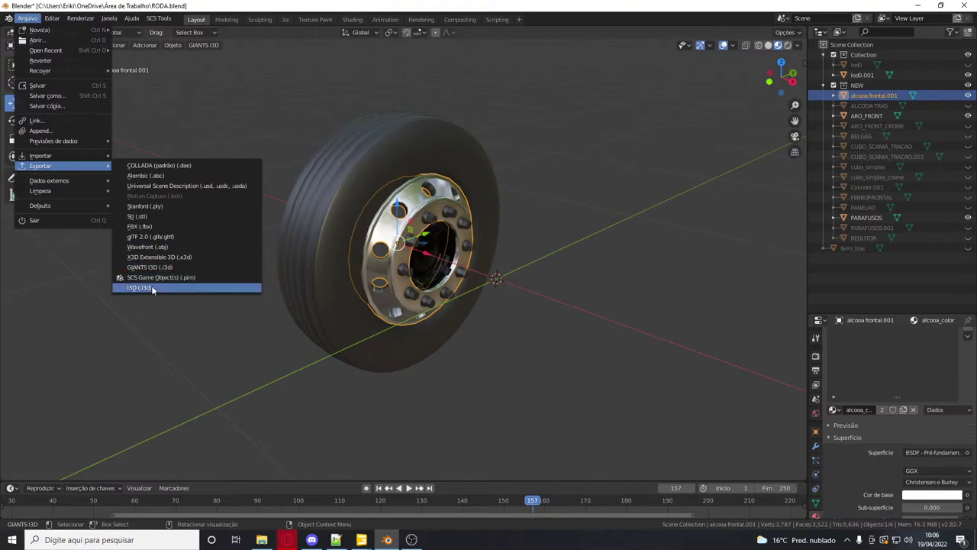
pyautogui.click(151, 287)
pyautogui.click(262, 177)
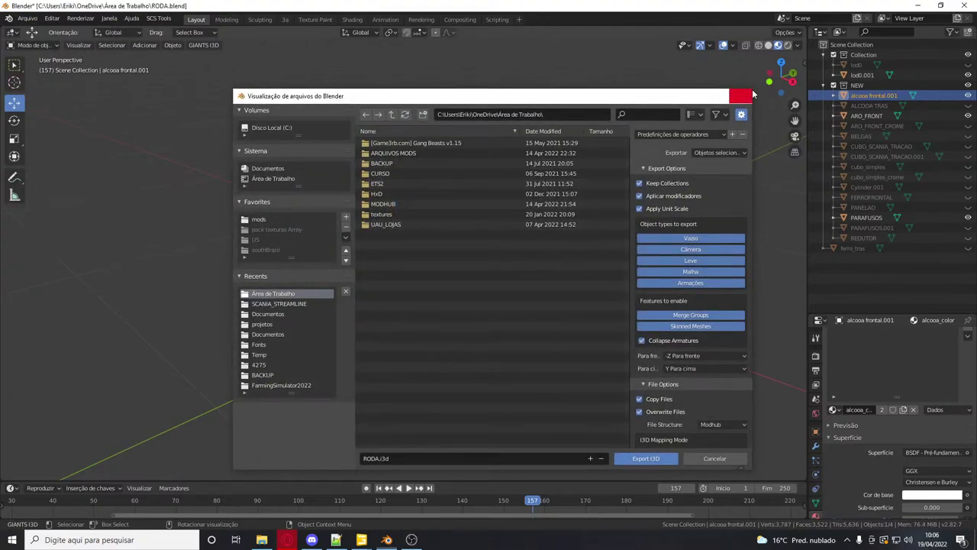
pyautogui.click(753, 94)
# Clear the rim's mesh selection in edit mode and select a loop of faces running across the rim
pyautogui.press('Tab')
pyautogui.scroll(6, 403, 145)
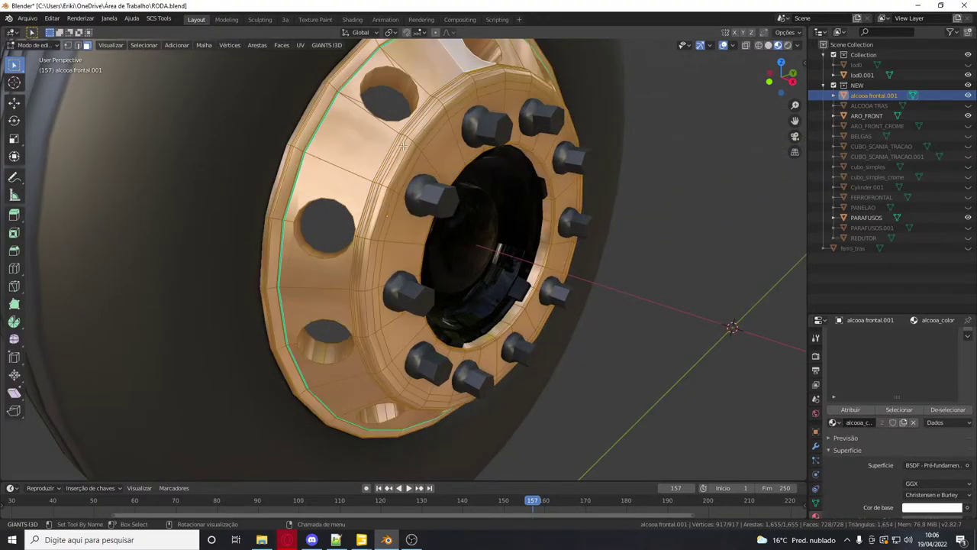
pyautogui.hotkey('alt', 'a')
pyautogui.keyDown('alt'); pyautogui.click(403, 155); pyautogui.keyUp('alt')
pyautogui.hotkey('alt', 'a')
pyautogui.keyDown('alt'); pyautogui.click(402, 157); pyautogui.keyUp('alt')
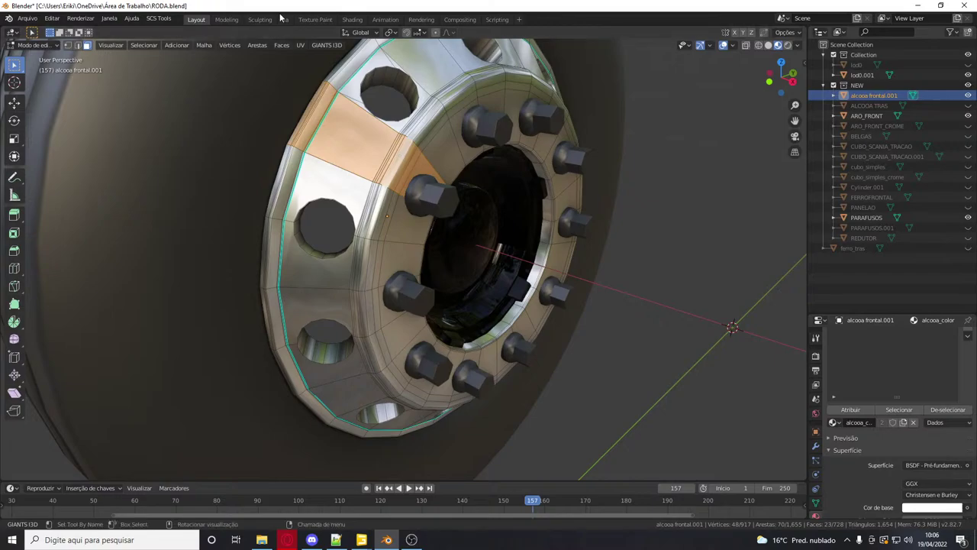
# Inspect the rim's UV layout in the 3a workspace and return to the Layout workspace
pyautogui.click(284, 19)
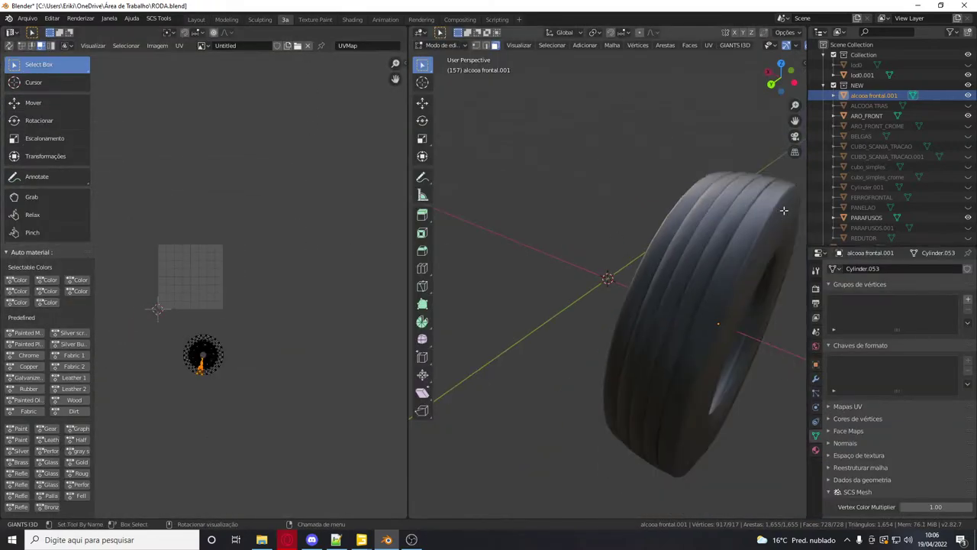
pyautogui.scroll(5, 275, 305)
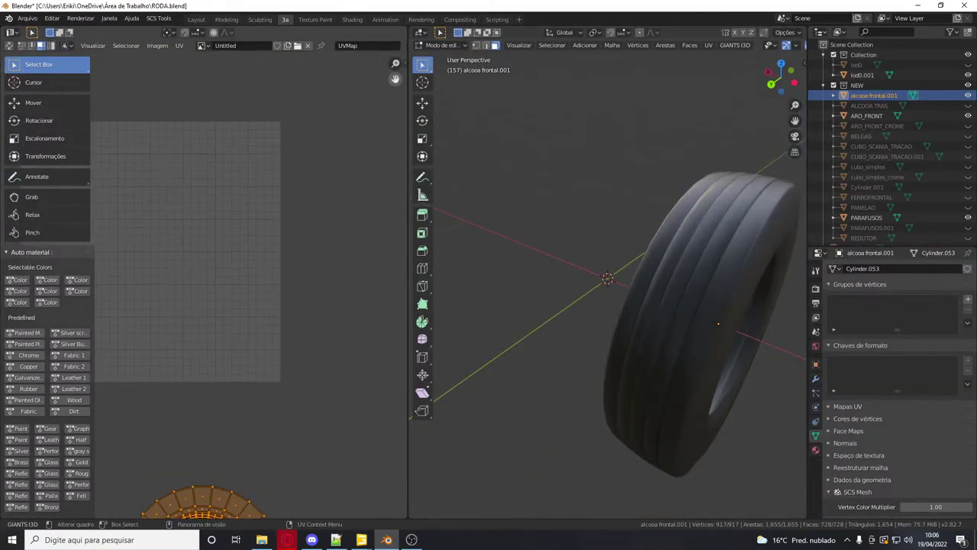
pyautogui.moveTo(333, 454); pyautogui.dragTo(358, 160, button='middle')
pyautogui.scroll(7, 358, 159)
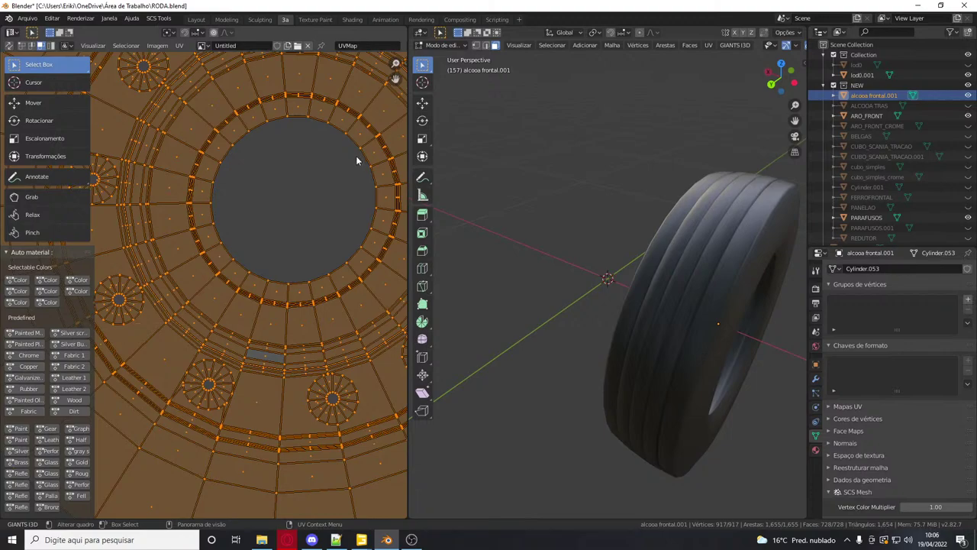
pyautogui.scroll(3, 356, 159)
pyautogui.click(197, 19)
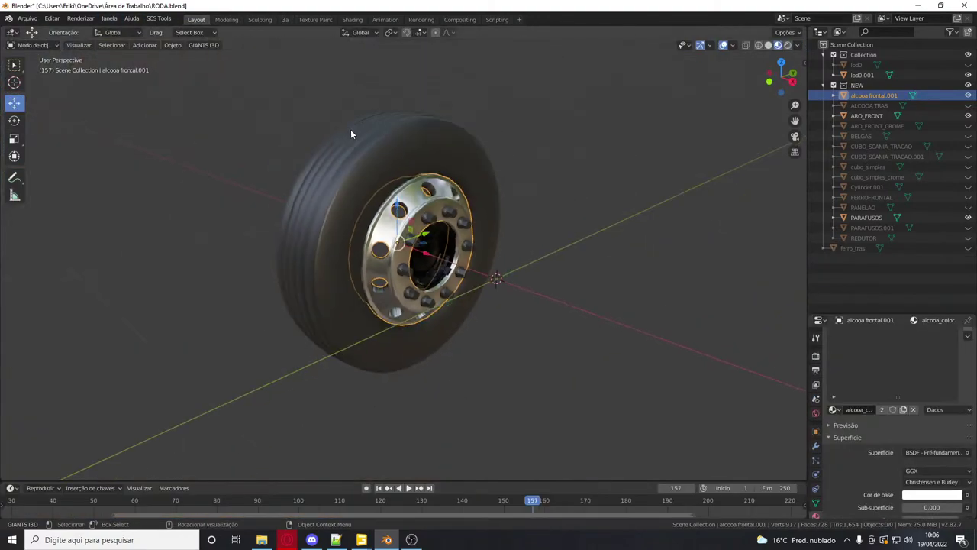
# Export only the selected front rim as RODA.i3d to the desktop folder using the I3D (.i3d) exporter
pyautogui.click(25, 17)
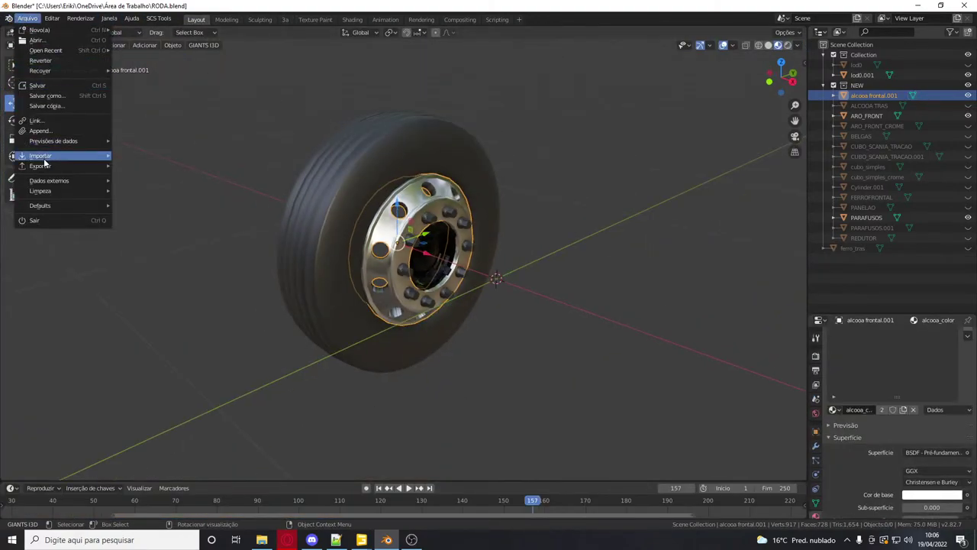
pyautogui.moveTo(42, 166)
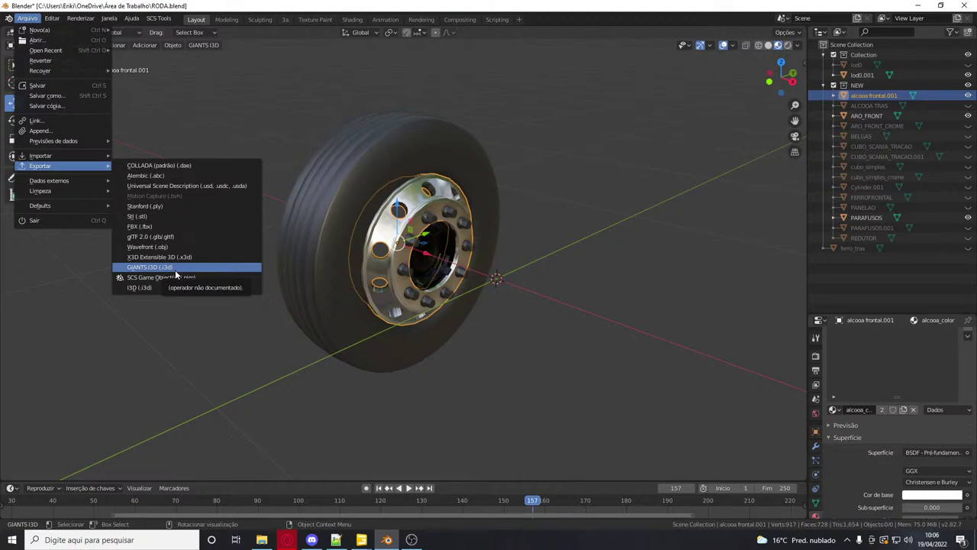
pyautogui.click(145, 287)
pyautogui.click(718, 152)
pyautogui.click(695, 187)
pyautogui.click(718, 153)
pyautogui.click(695, 198)
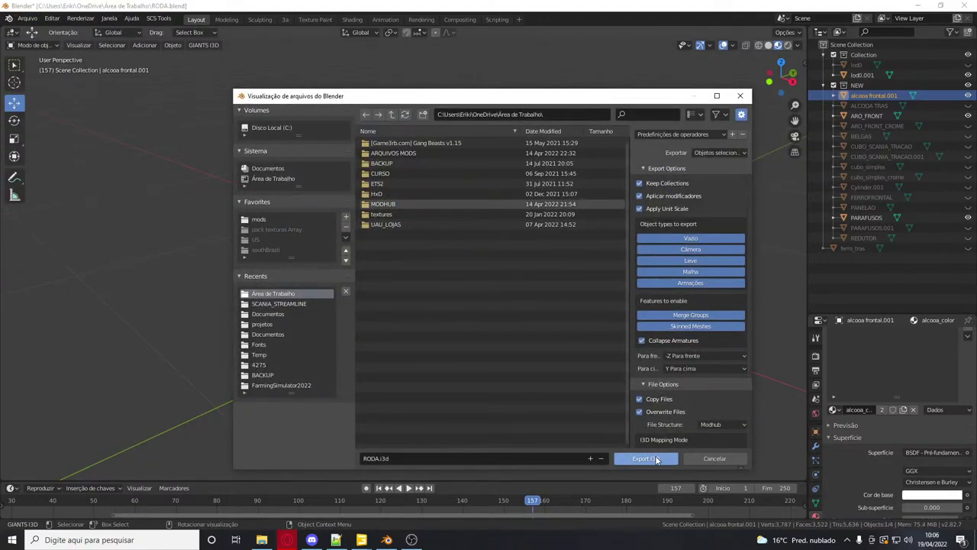
pyautogui.click(647, 458)
# Switch to the GIANTS Editor scene Rodas.i3d and paste a copy of the ALCOOAFRONT shape at the root of the scenegraph
pyautogui.click(364, 540)
pyautogui.click(394, 498)
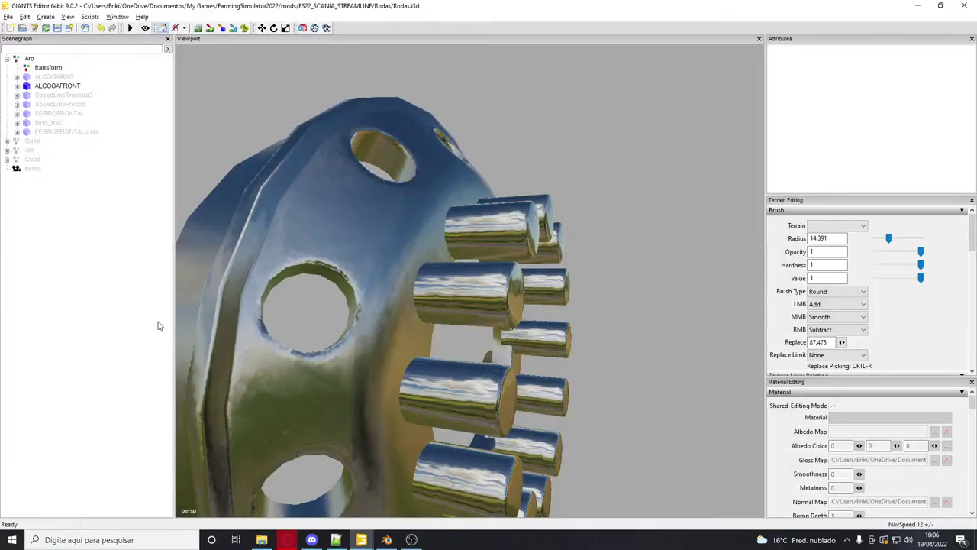
pyautogui.click(52, 87)
pyautogui.hotkey('ctrl', 'c')
pyautogui.click(60, 226)
pyautogui.hotkey('ctrl', 'v')
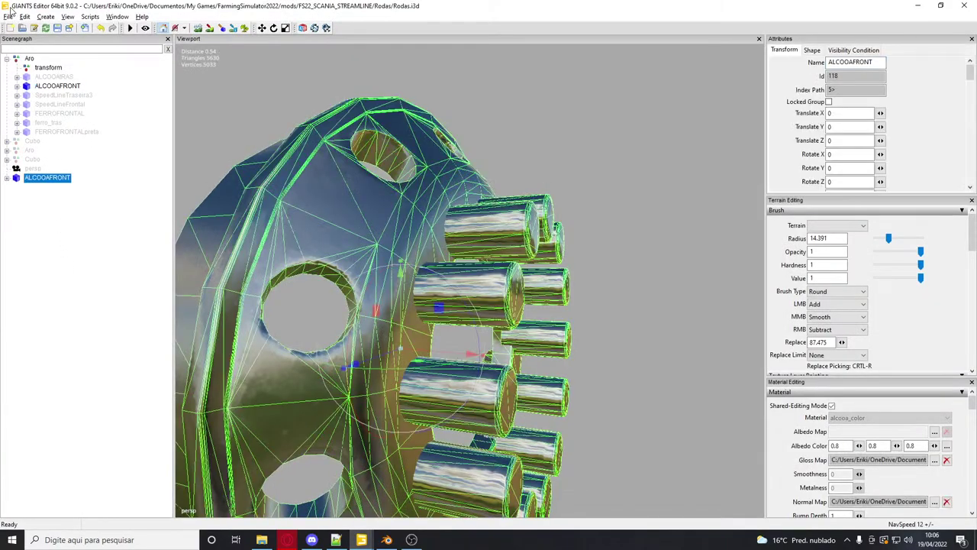
# Import the exported rim from the desktop into the scene and compare it with the existing ALCOOAFRONT rim
pyautogui.click(7, 17)
pyautogui.click(42, 125)
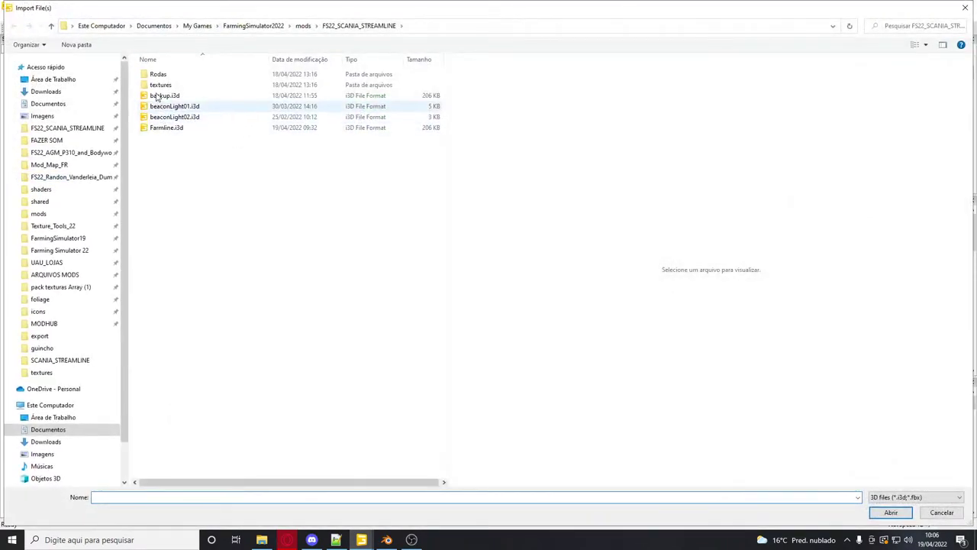
pyautogui.click(75, 79)
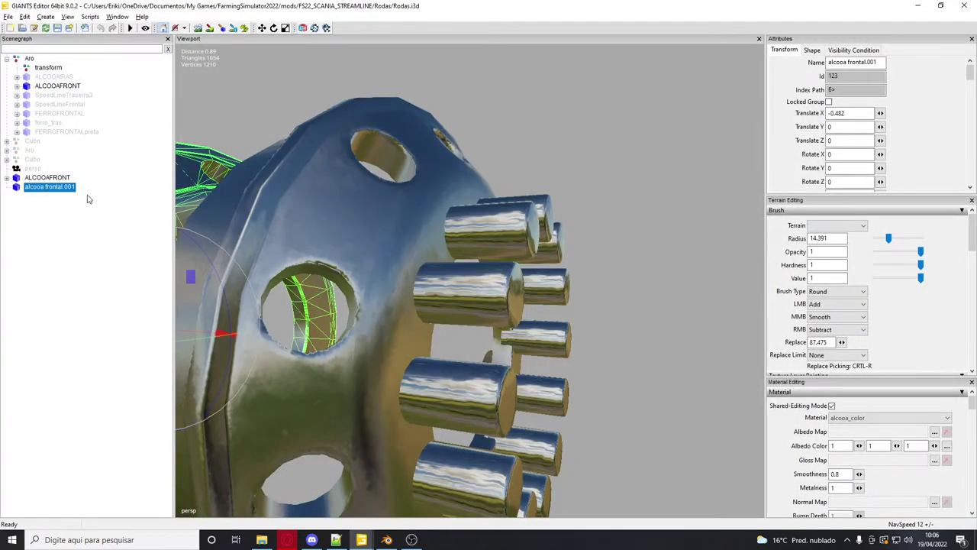
pyautogui.scroll(-8, 444, 243)
pyautogui.scroll(6, 413, 309)
pyautogui.scroll(-2, 375, 303)
pyautogui.click(71, 315)
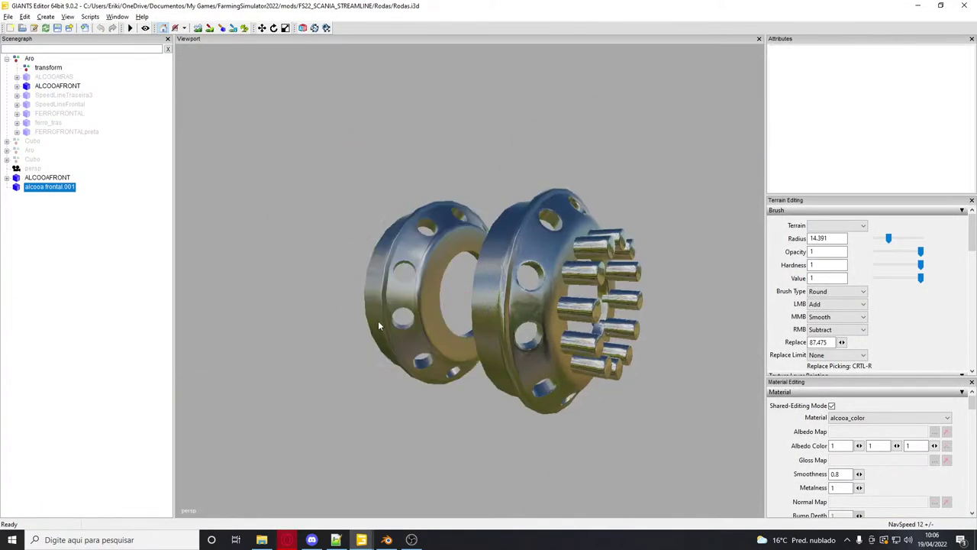
# Close GIANTS Editor, saving the changes to Rodas.i3d, and open that file from the Rodas folder in Notepad++
pyautogui.click(966, 4)
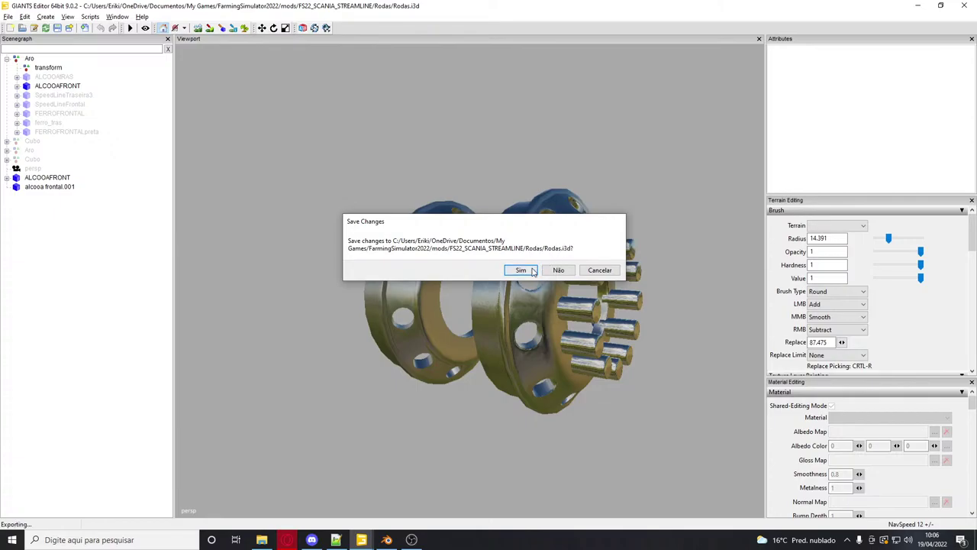
pyautogui.click(522, 270)
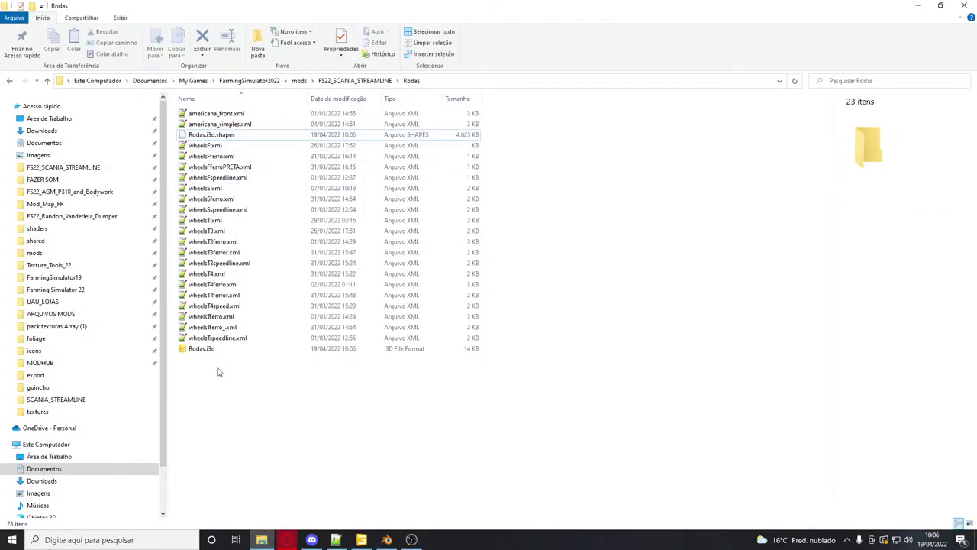
pyautogui.rightClick(203, 350)
pyautogui.click(256, 123)
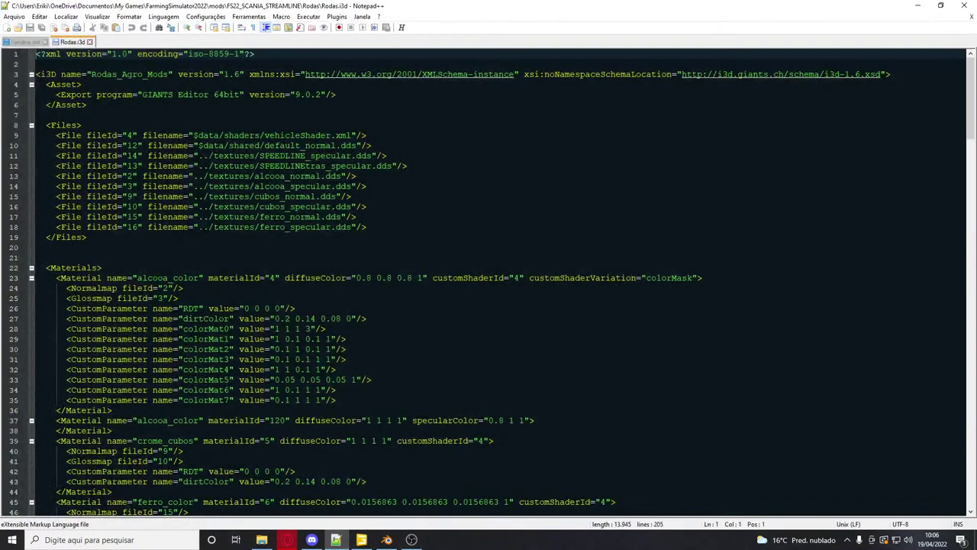
# Add clipDistance="300" from the copied ALCOOAFRONT shape to the alcooa frontal.001 shape at the end of the scene
pyautogui.moveTo(972, 93); pyautogui.dragTo(972, 449)
pyautogui.scroll(-4, 489, 275)
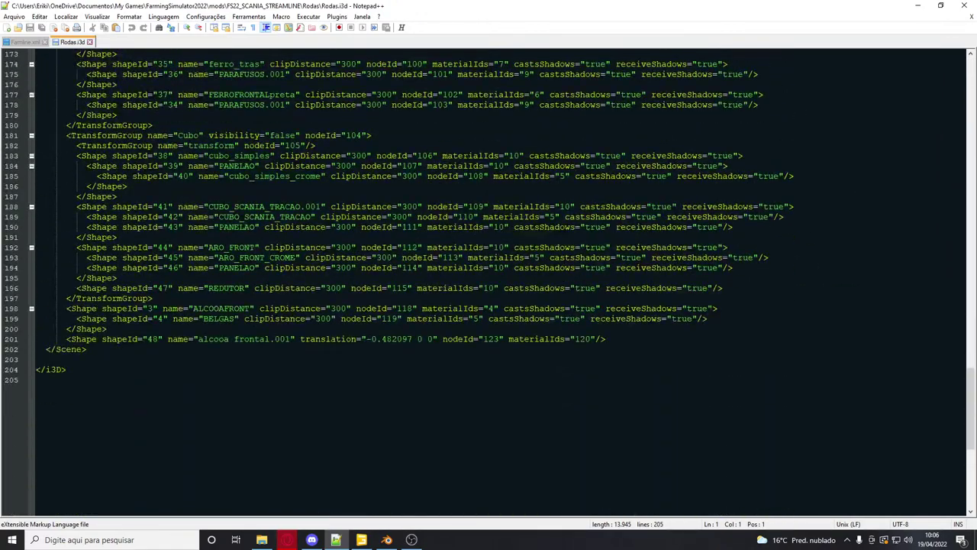
pyautogui.click(300, 339)
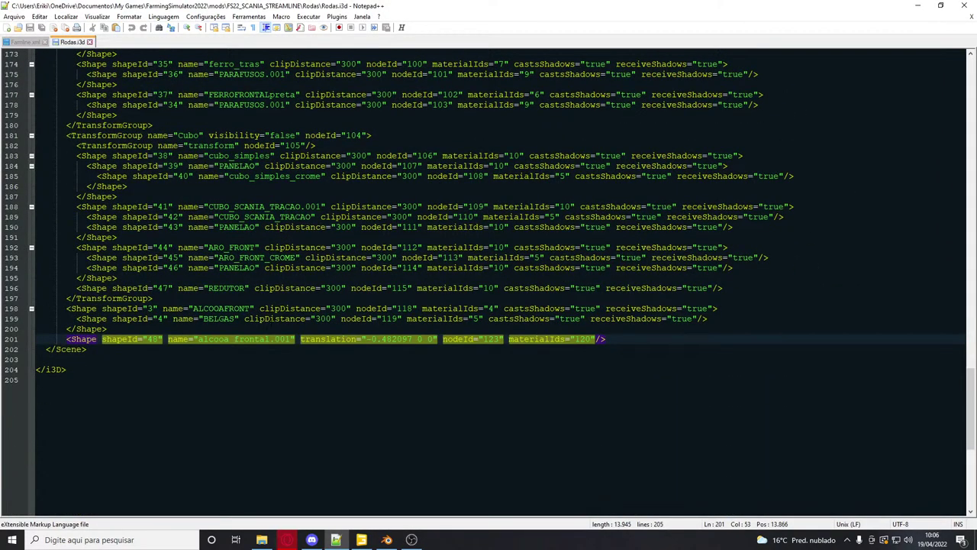
pyautogui.click(107, 329)
pyautogui.click(255, 308)
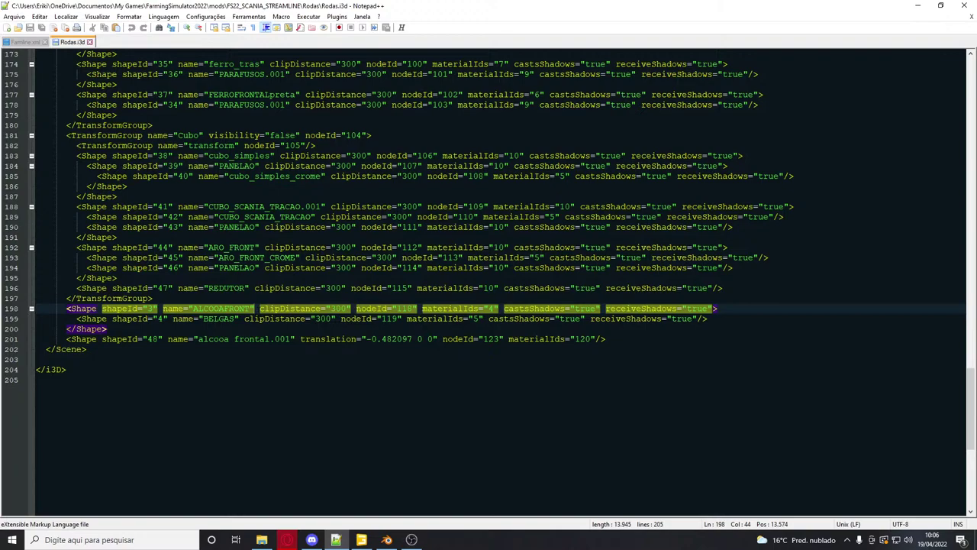
pyautogui.click(595, 339)
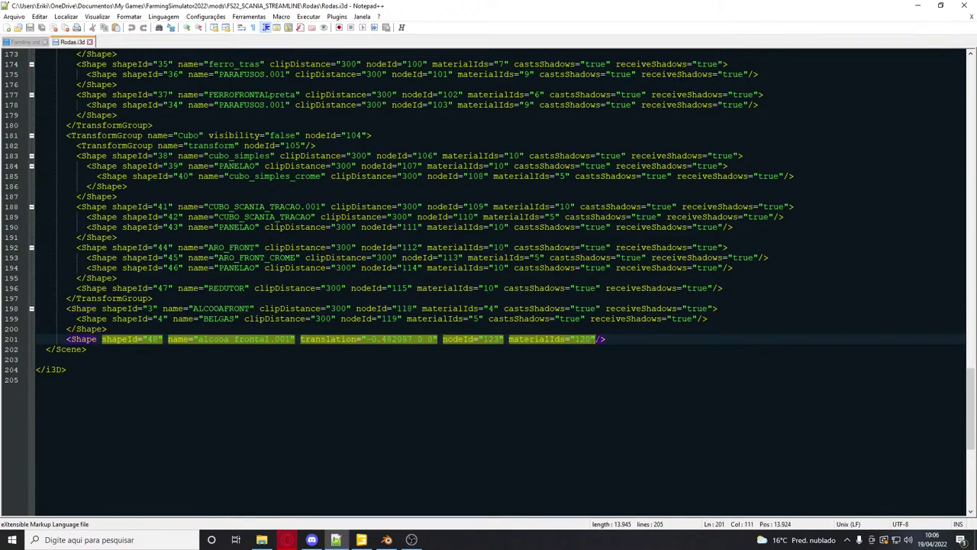
pyautogui.hotkey('ctrl', 'v')
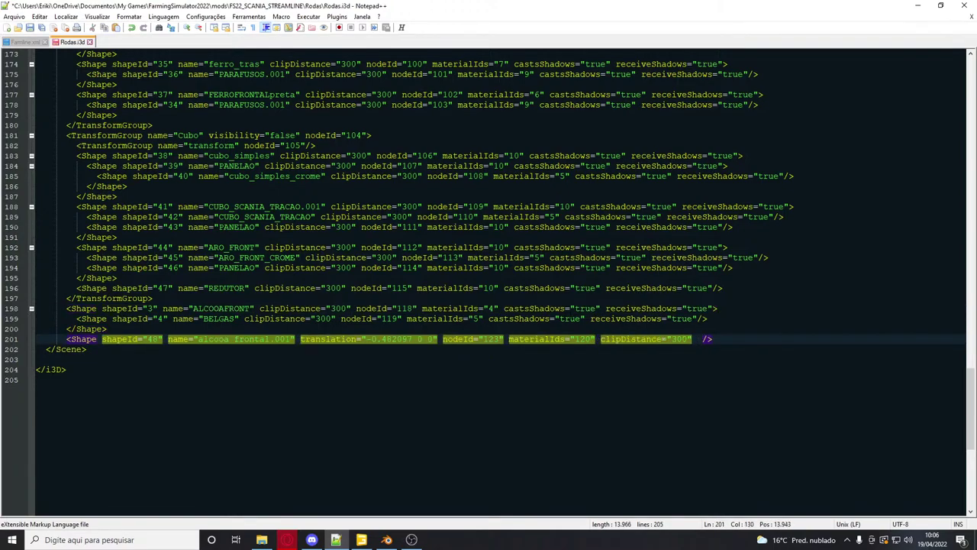
# Give the alcooa frontal.001 shape materialIds="4" castsShadows="true" receiveShadows="true", copied from ALCOOAFRONT, and save the file
pyautogui.moveTo(513, 308); pyautogui.dragTo(487, 308)
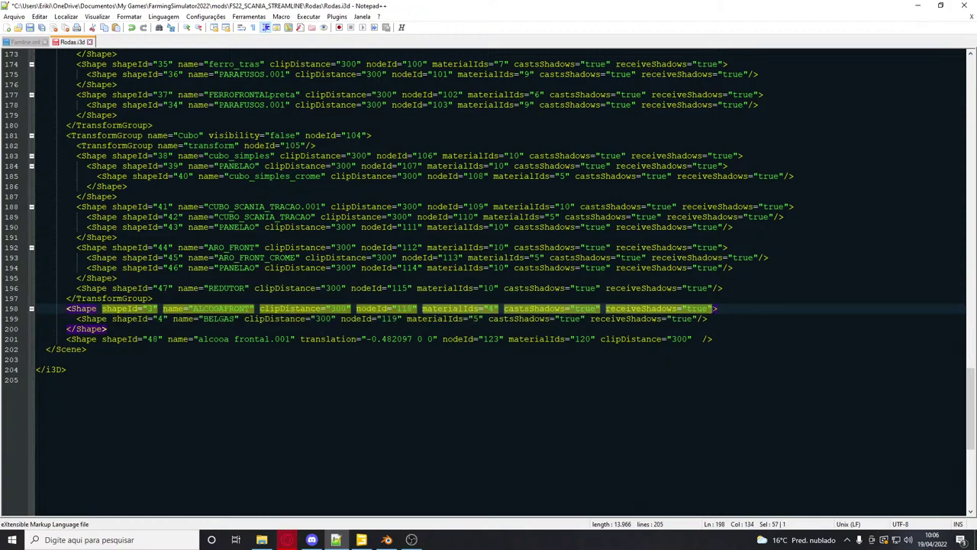
pyautogui.moveTo(596, 339); pyautogui.dragTo(589, 339)
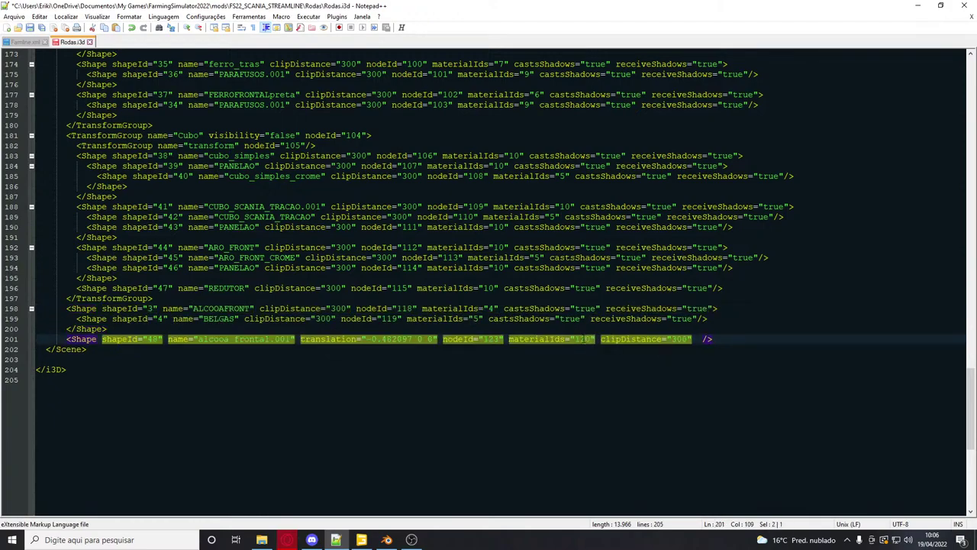
pyautogui.hotkey('ctrl', 'v')
pyautogui.hotkey('ctrl', 's')
pyautogui.hotkey('alt', 'Tab')
# Rename the alcooa frontal.001 shape to ALCOOAFRONT, close Rodas.i3d and switch back to the Rodas folder in File Explorer
pyautogui.click(210, 234)
pyautogui.click(214, 288)
pyautogui.click(250, 309)
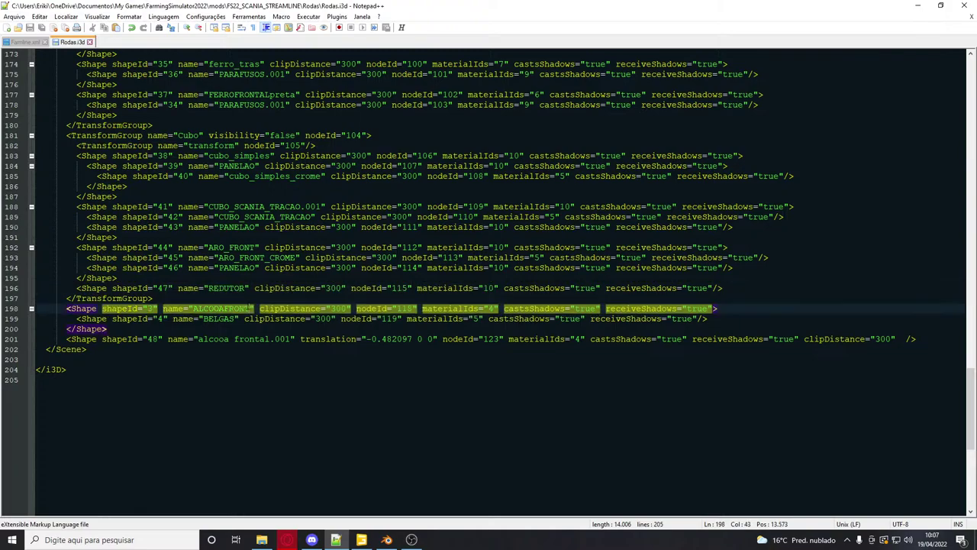
pyautogui.click(198, 339)
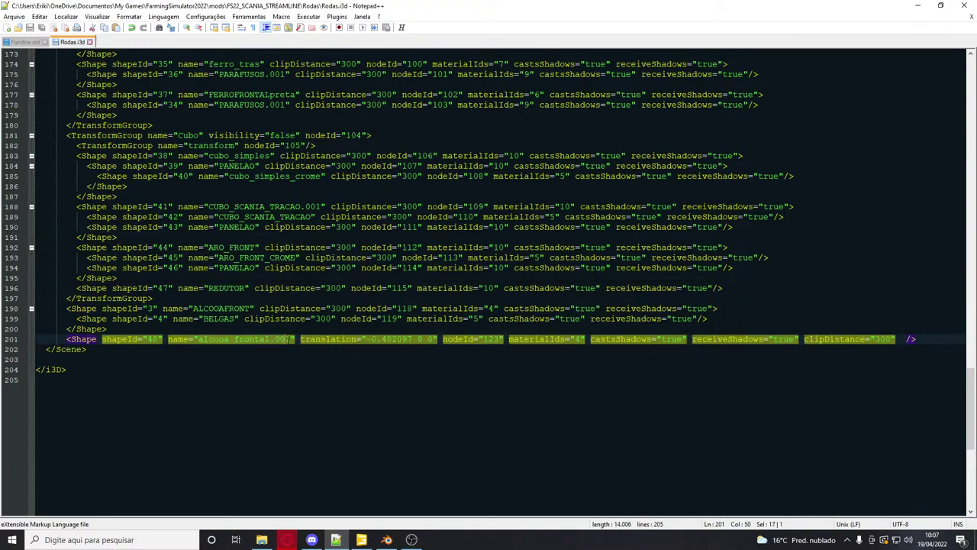
pyautogui.hotkey('ctrl', 'v')
pyautogui.press('BackSpace')
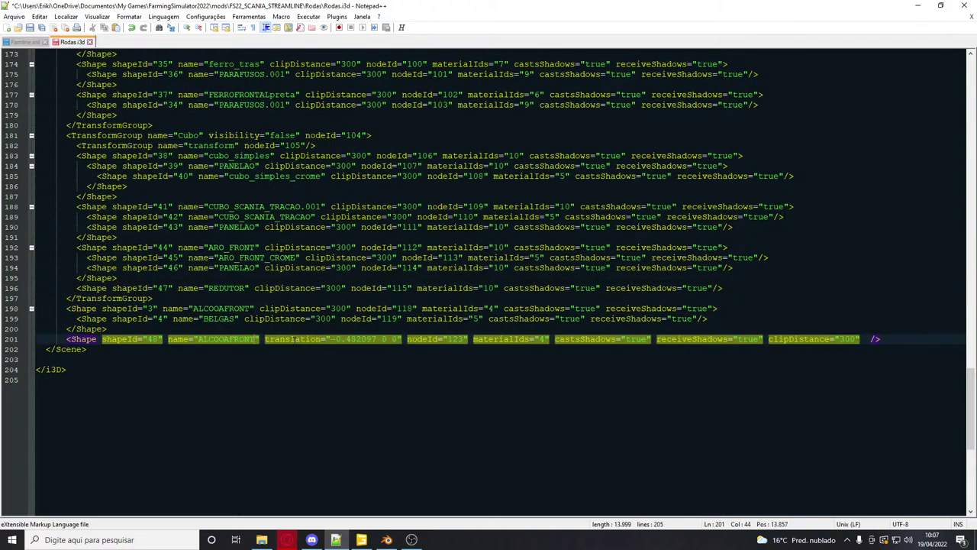
pyautogui.click(90, 41)
pyautogui.hotkey('alt', 'Tab')
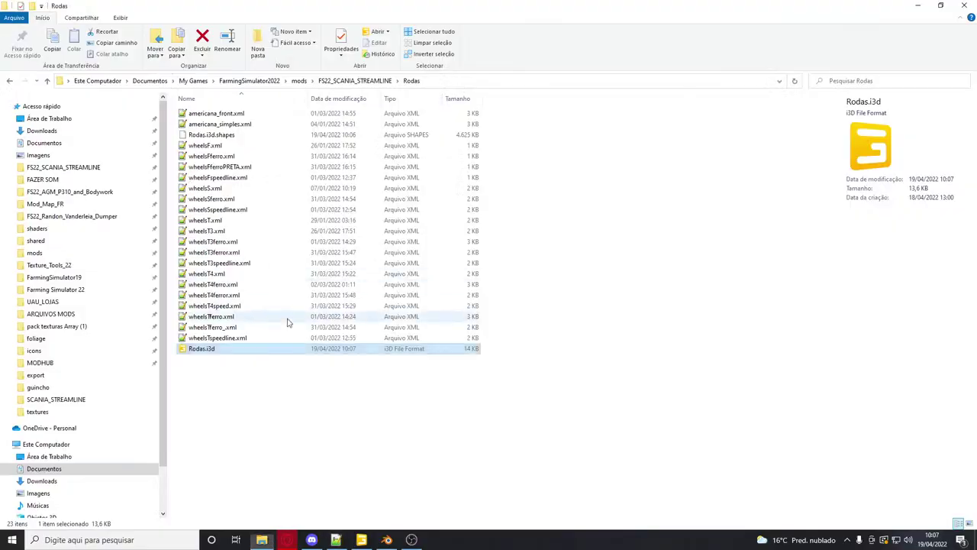
# Open Rodas.i3d in GIANTS Editor and inspect the last ALCOOAFRONT rim next to the original one
pyautogui.doubleClick(227, 348)
pyautogui.click(463, 331)
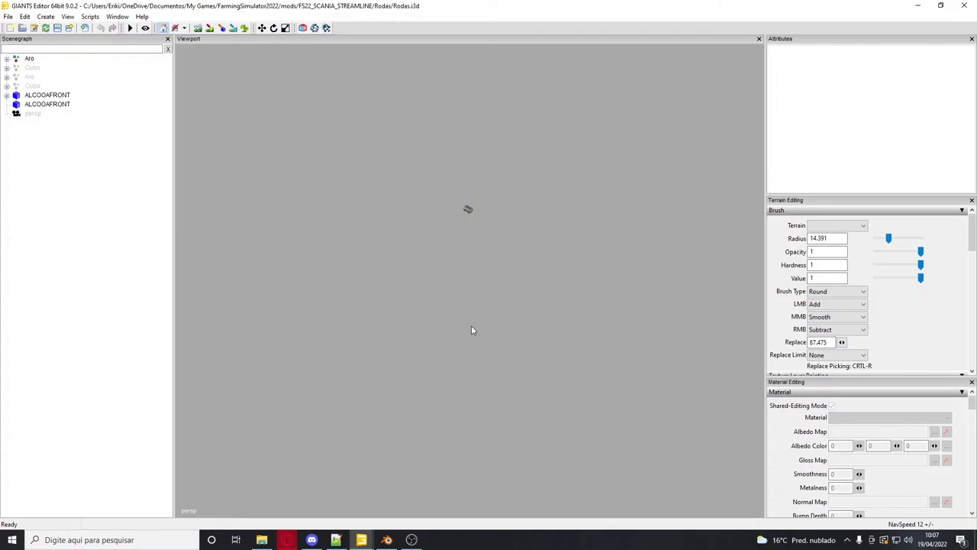
pyautogui.click(34, 105)
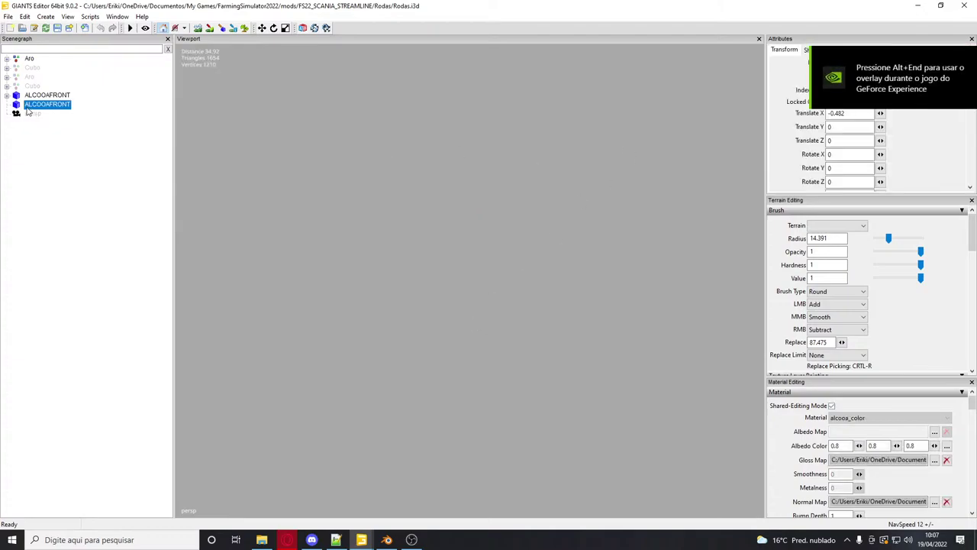
pyautogui.press('f')
pyautogui.scroll(3, 352, 220)
pyautogui.click(203, 226)
pyautogui.scroll(3, 334, 235)
pyautogui.keyDown('alt'); pyautogui.moveTo(333, 235); pyautogui.dragTo(553, 214); pyautogui.keyUp('alt')
pyautogui.scroll(2, 521, 229)
pyautogui.scroll(-2, 522, 230)
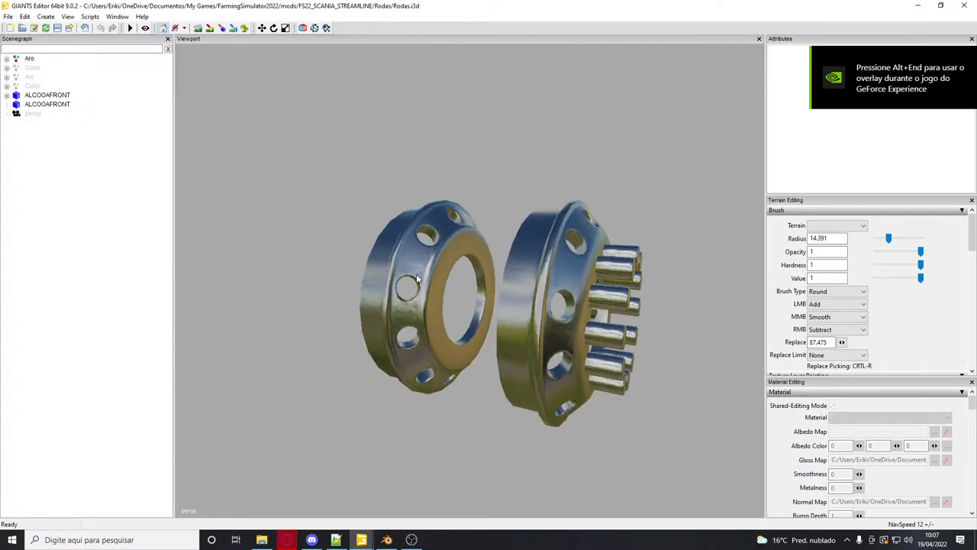
pyautogui.scroll(2, 399, 269)
pyautogui.scroll(-1, 416, 278)
pyautogui.scroll(-1, 459, 284)
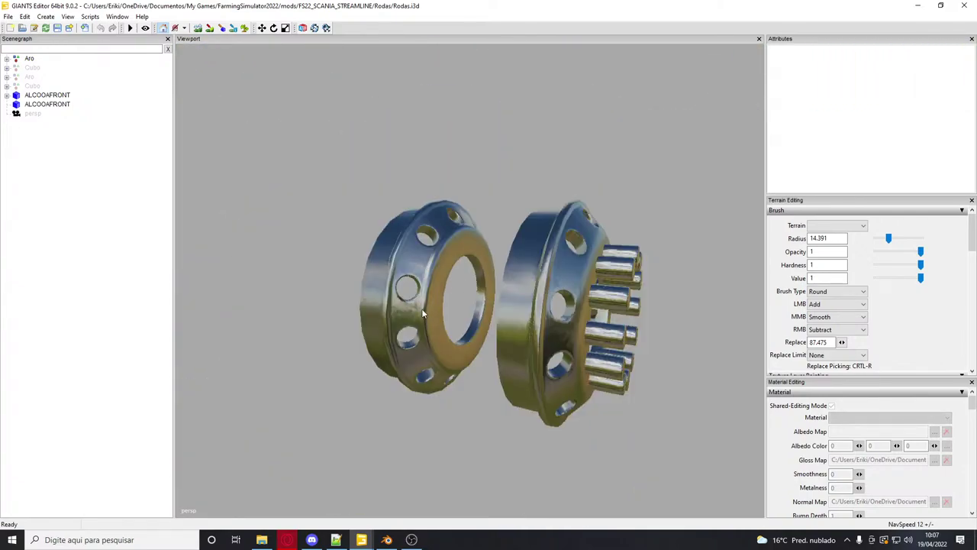
# Set the second RDT value to 1 in the custom shader of the newly exported ALCOOAFRONT rim
pyautogui.click(43, 105)
pyautogui.press('f')
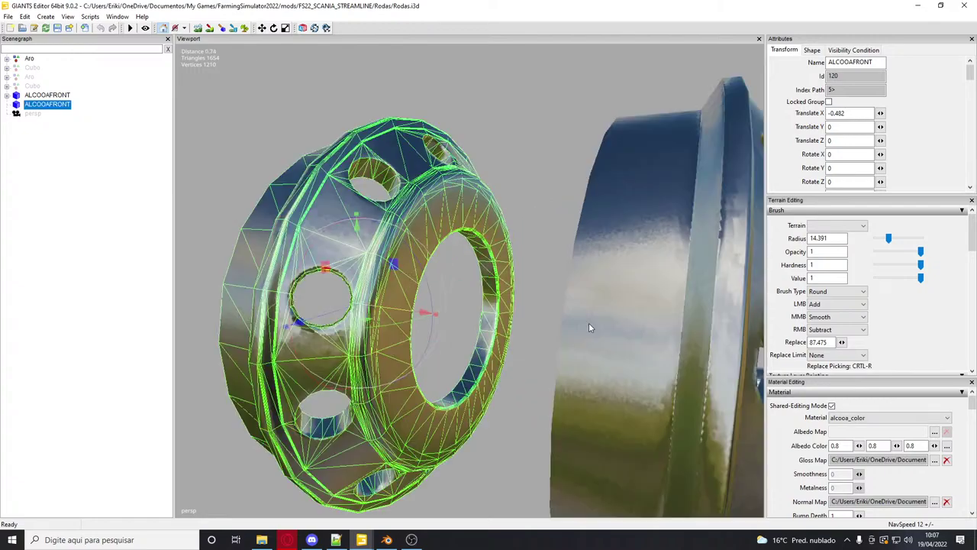
pyautogui.click(81, 322)
pyautogui.click(350, 326)
pyautogui.scroll(-2, 907, 462)
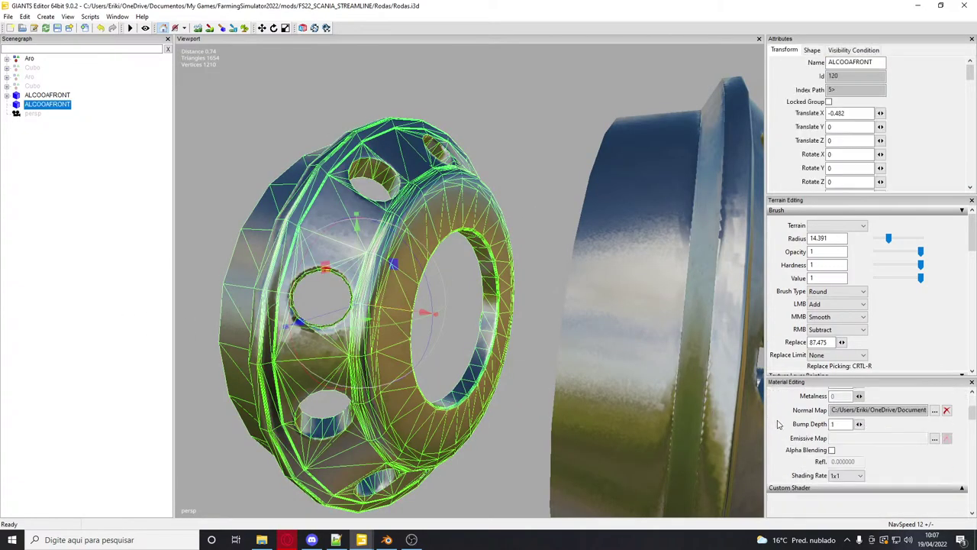
pyautogui.click(962, 487)
pyautogui.scroll(-3, 962, 489)
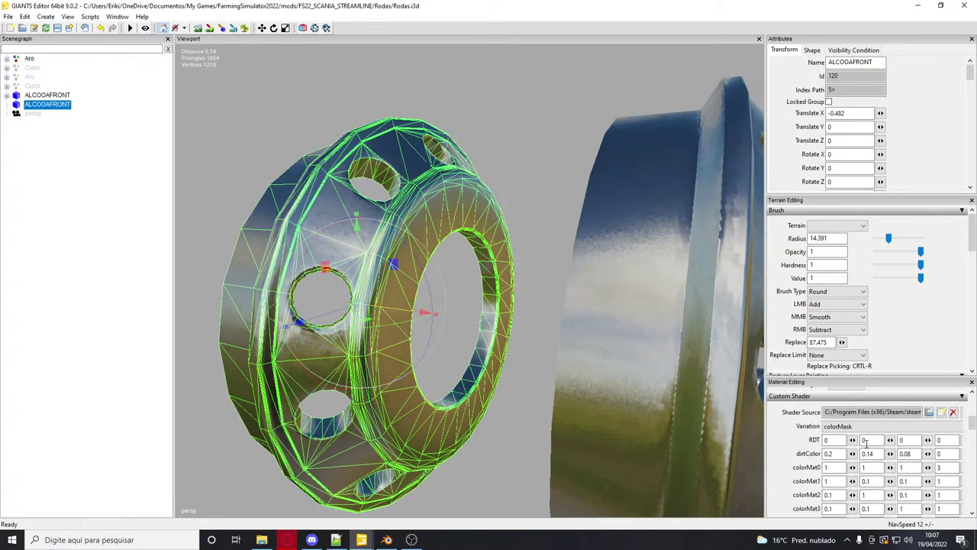
pyautogui.click(113, 345)
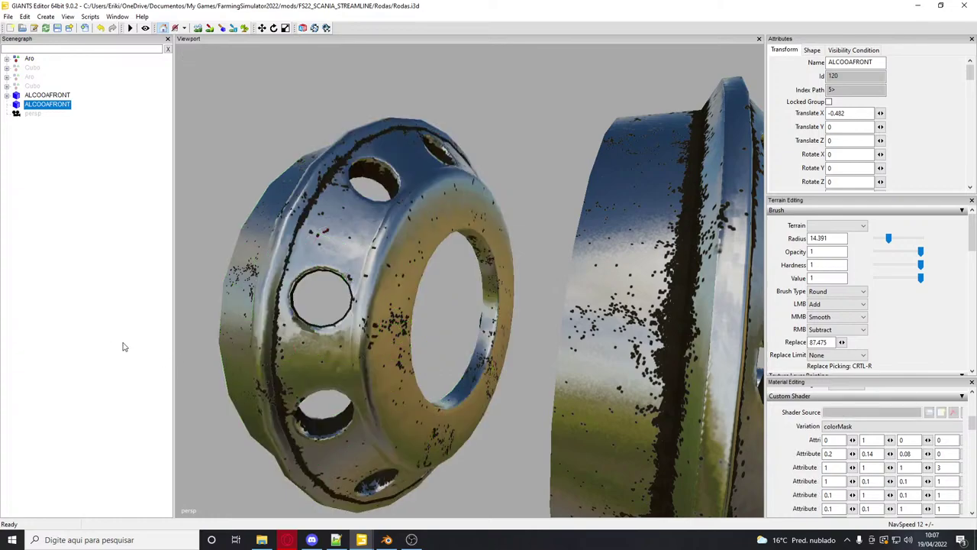
# Set the first RDT value to 1 in the new rim's custom shader and inspect the dirt and wear on its surface
pyautogui.moveTo(458, 346)
pyautogui.keyDown('alt'); pyautogui.mouseDown()
pyautogui.moveTo(382, 346)
pyautogui.moveTo(456, 349)
pyautogui.moveTo(443, 346)
pyautogui.mouseUp(); pyautogui.keyUp('alt')
pyautogui.scroll(-3, 456, 349)
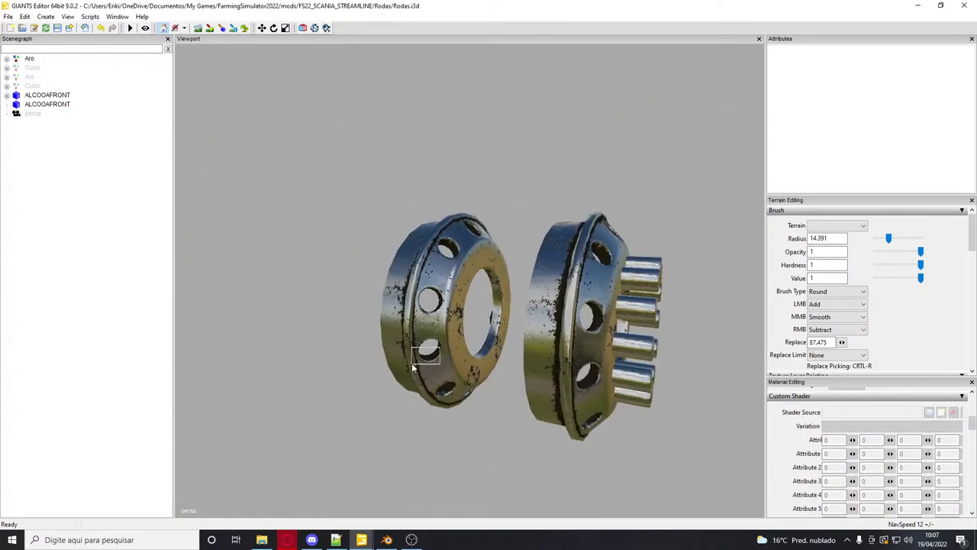
pyautogui.click(414, 366)
pyautogui.moveTo(838, 442); pyautogui.dragTo(737, 442)
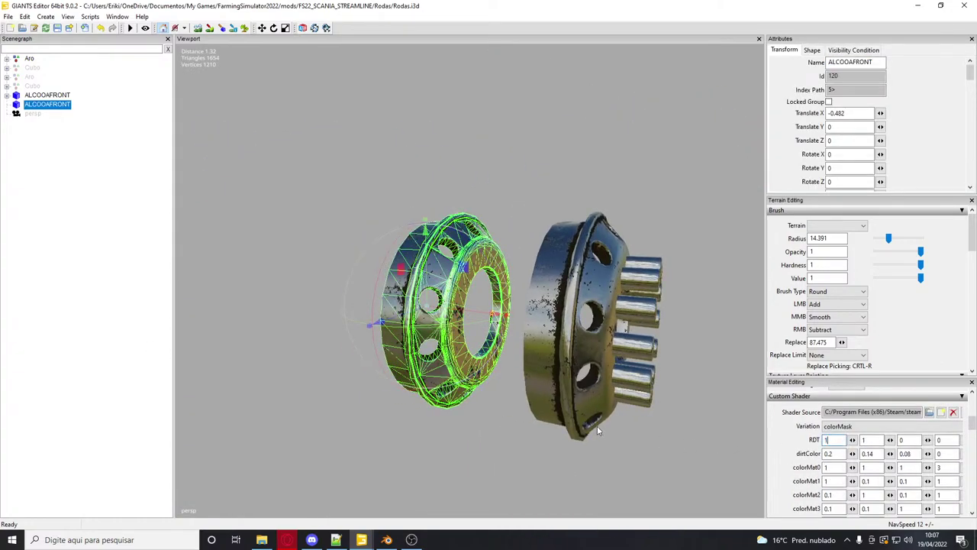
pyautogui.click(14, 305)
pyautogui.scroll(3, 298, 309)
pyautogui.keyDown('alt'); pyautogui.moveTo(299, 309); pyautogui.dragTo(508, 303); pyautogui.keyUp('alt')
pyautogui.scroll(-5, 517, 306)
pyautogui.scroll(3, 516, 306)
pyautogui.scroll(4, 349, 283)
pyautogui.scroll(-4, 349, 283)
pyautogui.keyDown('alt'); pyautogui.moveTo(349, 283); pyautogui.dragTo(123, 213); pyautogui.keyUp('alt')
# Move the new ALCOOAFRONT rim along X to about -0.093 so that it overlaps the original rim
pyautogui.click(48, 105)
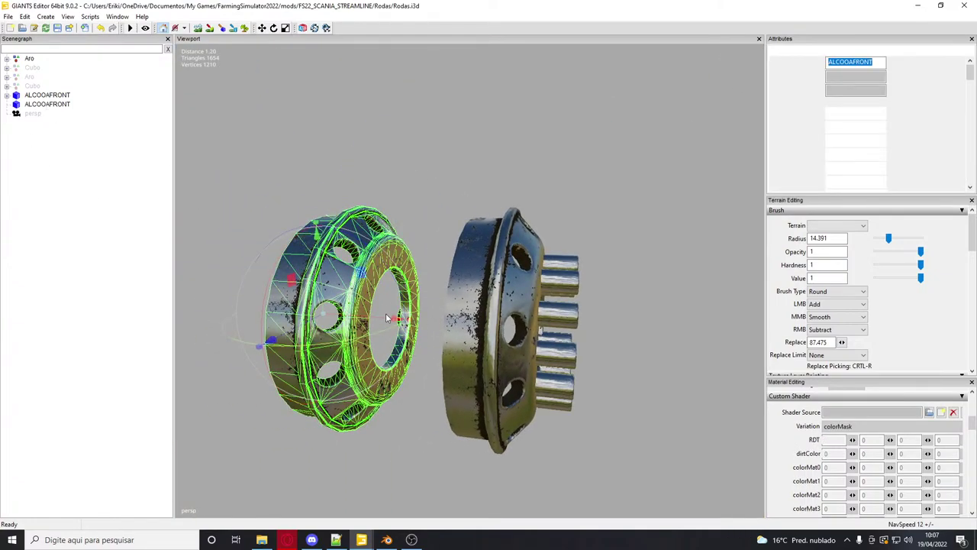
pyautogui.moveTo(397, 319); pyautogui.dragTo(494, 339)
pyautogui.scroll(5, 497, 337)
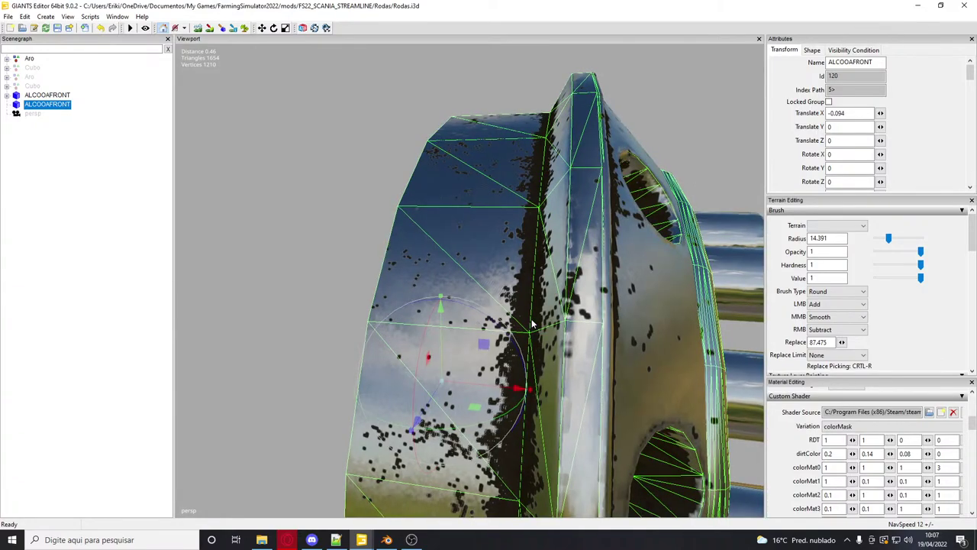
pyautogui.scroll(-5, 523, 336)
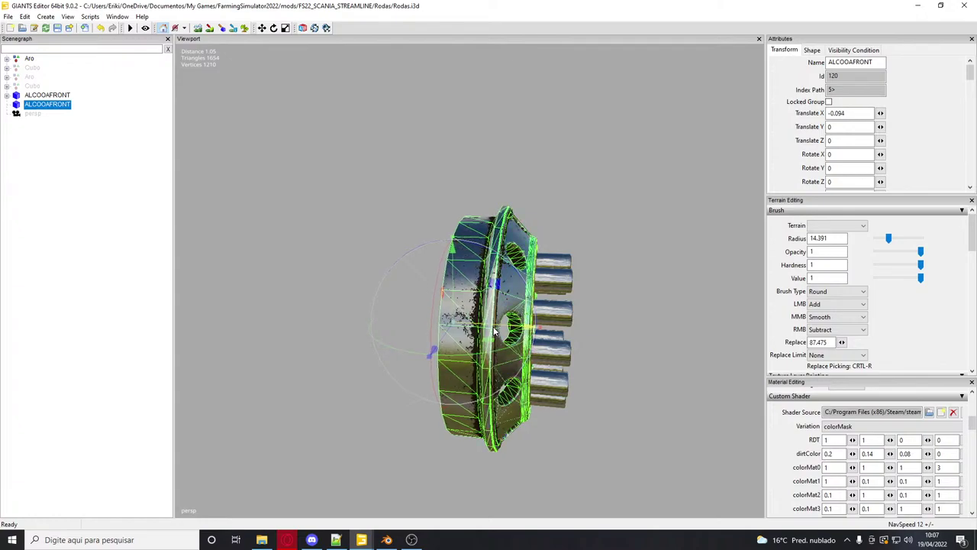
pyautogui.scroll(5, 500, 329)
pyautogui.keyDown('alt'); pyautogui.moveTo(517, 328); pyautogui.dragTo(491, 334); pyautogui.keyUp('alt')
pyautogui.scroll(-5, 482, 320)
pyautogui.keyDown('alt'); pyautogui.moveTo(491, 329); pyautogui.dragTo(607, 327, button='middle'); pyautogui.keyUp('alt')
pyautogui.scroll(5, 607, 327)
pyautogui.keyDown('alt'); pyautogui.moveTo(608, 327); pyautogui.dragTo(510, 314); pyautogui.keyUp('alt')
pyautogui.scroll(-5, 510, 314)
pyautogui.scroll(5, 510, 314)
pyautogui.scroll(-5, 487, 316)
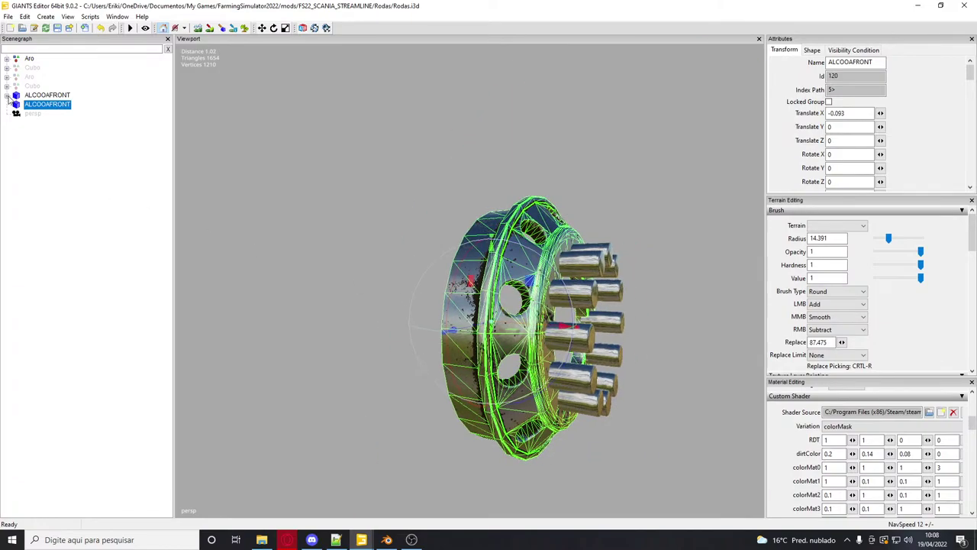
# Move the BELGAS object from the original top-level ALCOOAFRONT into the new ALCOOAFRONT
pyautogui.click(7, 95)
pyautogui.click(31, 105)
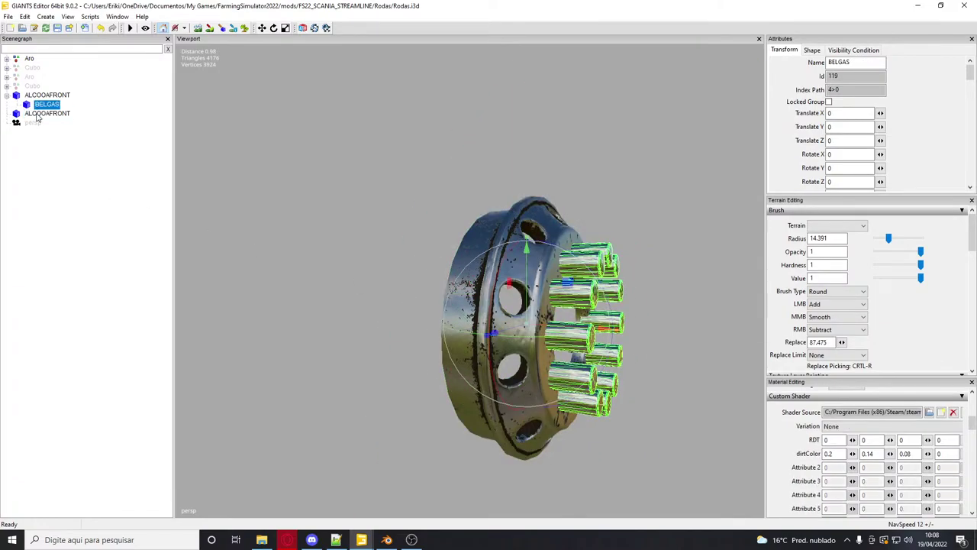
pyautogui.hotkey('ctrl', 'x')
pyautogui.click(44, 106)
pyautogui.hotkey('ctrl', 'v')
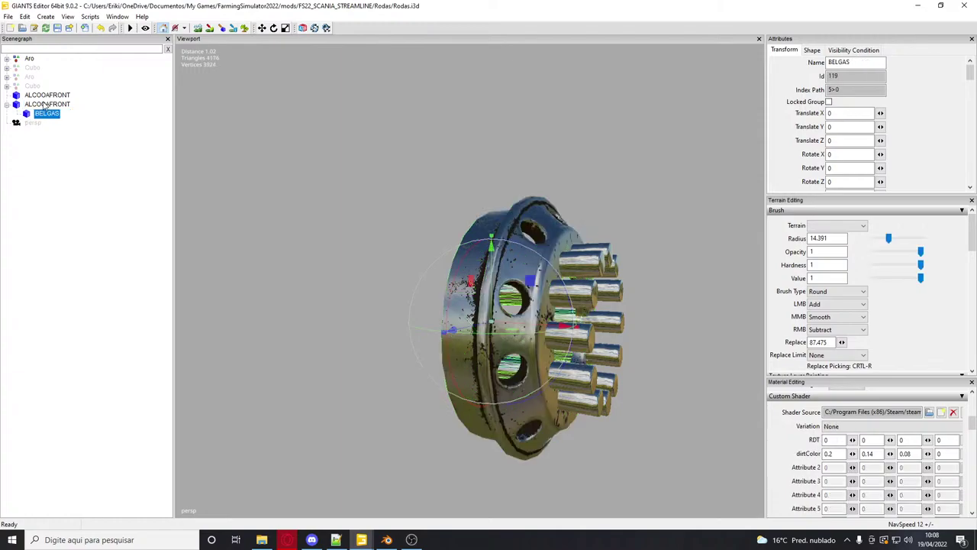
# Delete the original top-level ALCOOAFRONT and shift BELGAS along X to 0.093 to line it up with the new rim
pyautogui.click(41, 95)
pyautogui.press('Delete')
pyautogui.click(46, 105)
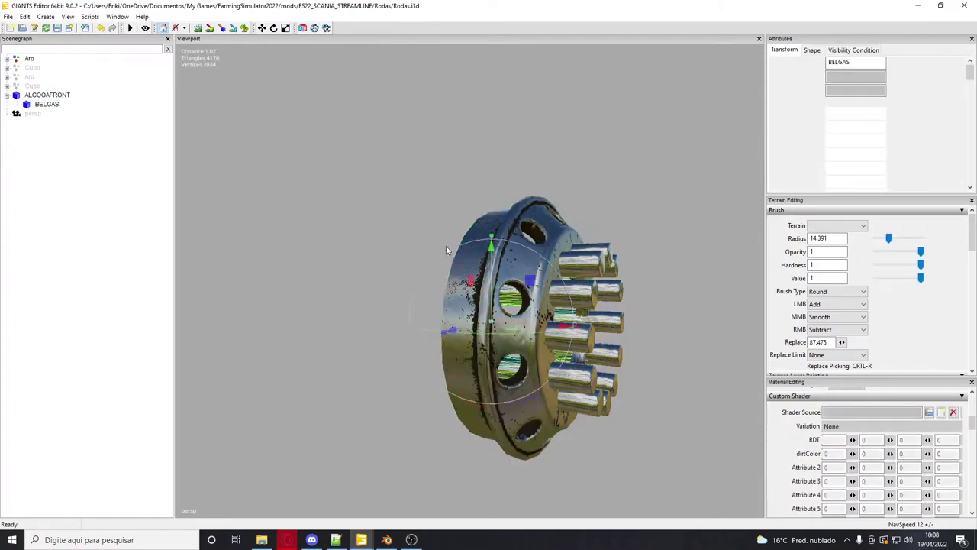
pyautogui.moveTo(559, 324); pyautogui.dragTo(501, 306)
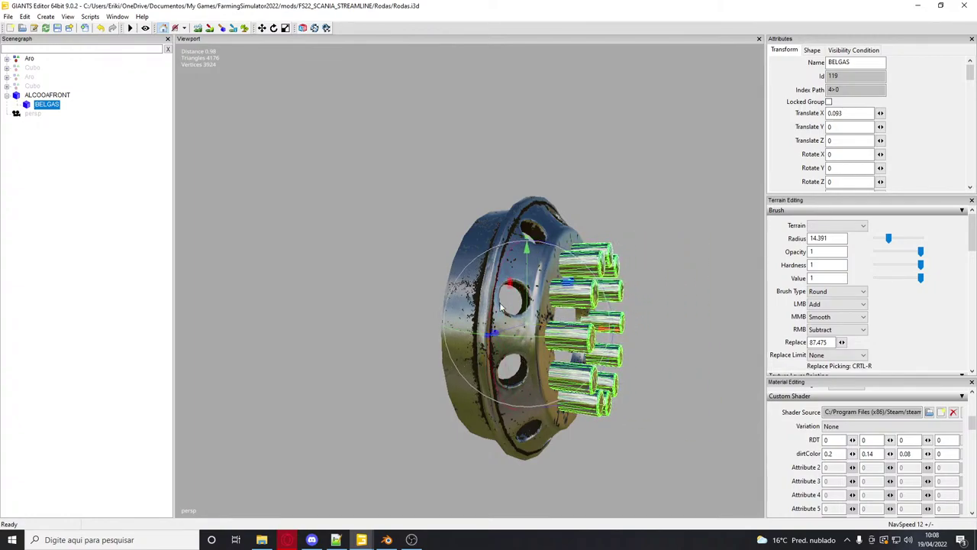
# Move the new ALCOOAFRONT with its BELGAS child into the first Aro group, directly below the existing ALCOOAFRONT
pyautogui.click(31, 95)
pyautogui.rightClick(32, 96)
pyautogui.click(29, 95)
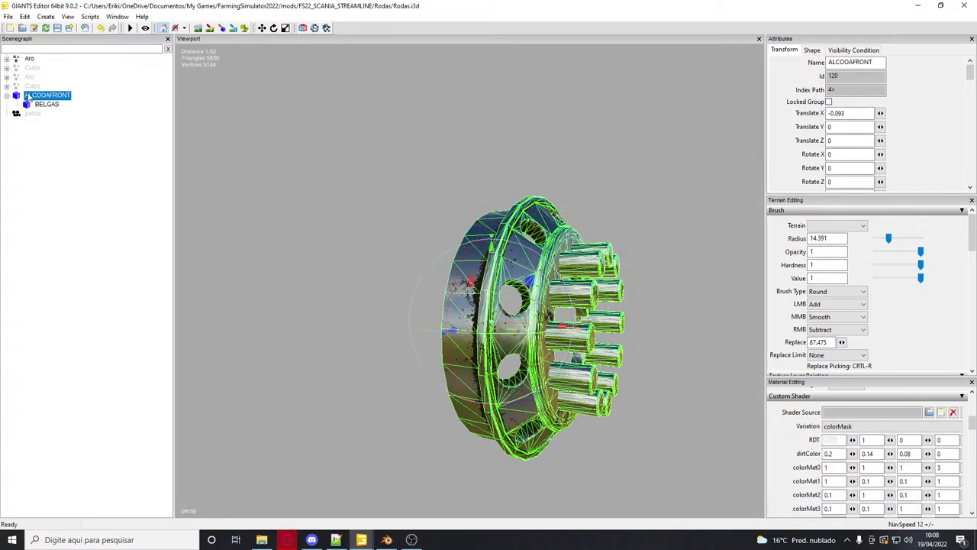
pyautogui.hotkey('ctrl', 'x')
pyautogui.click(7, 58)
pyautogui.click(47, 87)
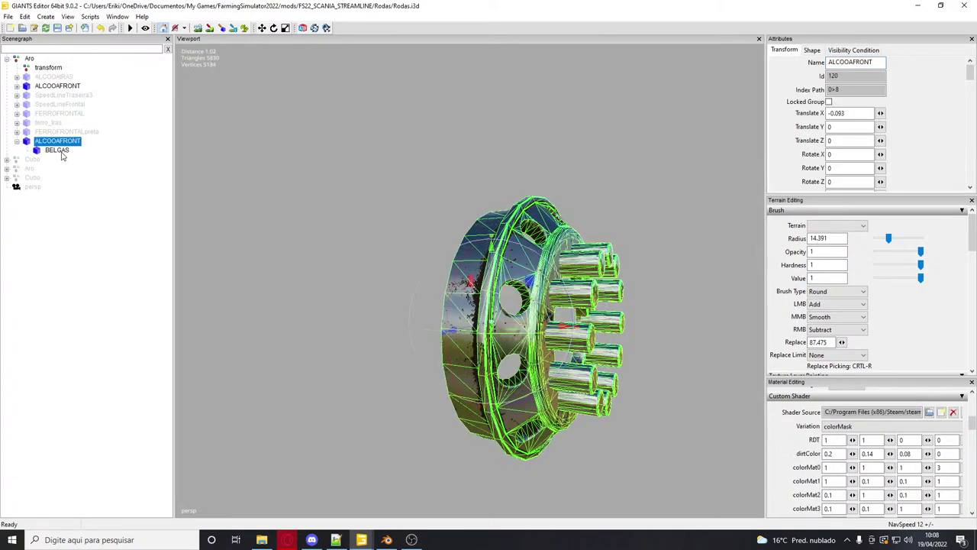
pyautogui.moveTo(67, 143); pyautogui.dragTo(67, 89)
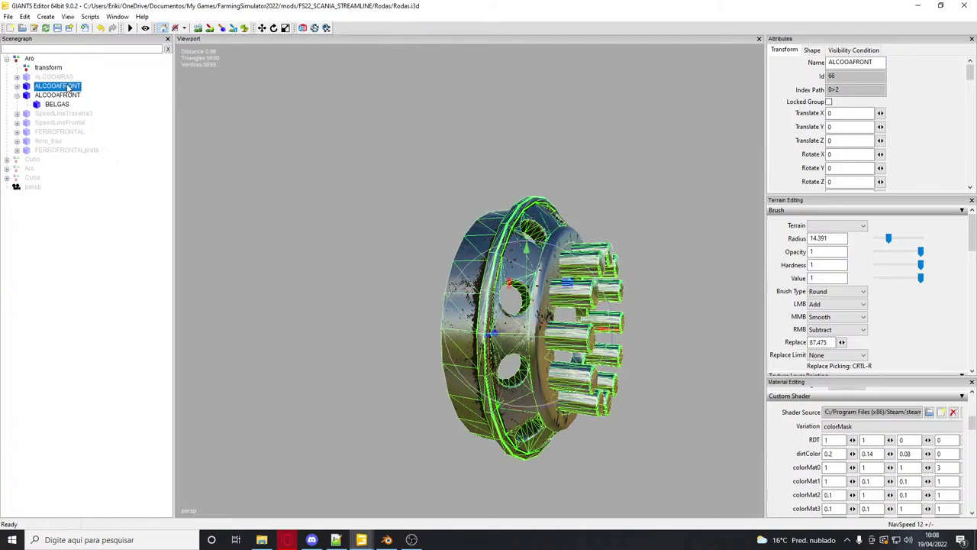
# Compare the two overlapping ALCOOAFRONT rims in the Aro group and delete the old one
pyautogui.hotkey('ctrl', 'z')
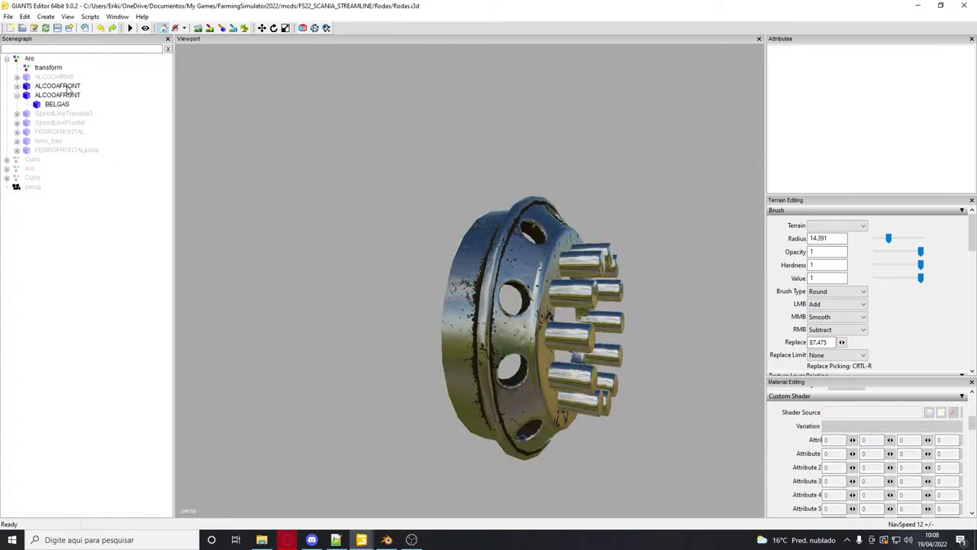
pyautogui.click(68, 92)
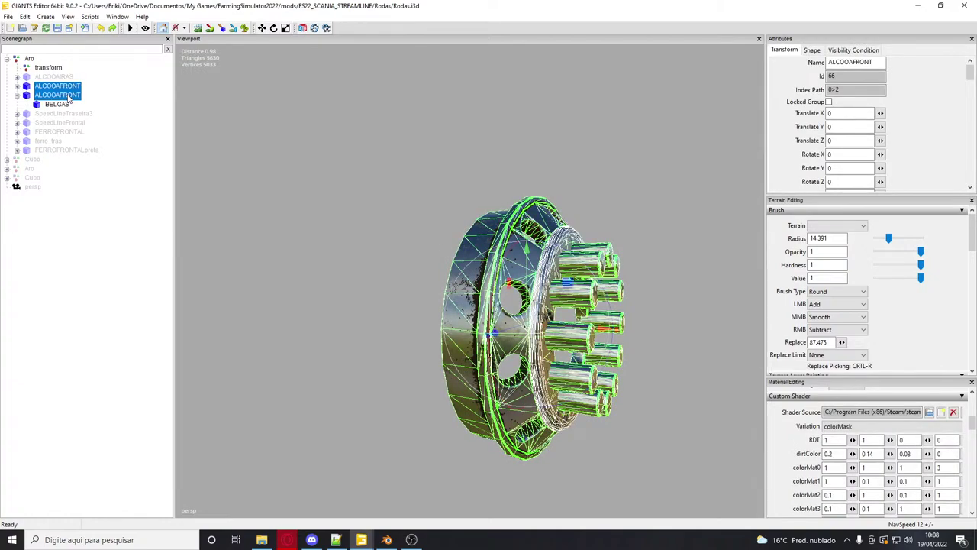
pyautogui.scroll(4, 453, 242)
pyautogui.moveTo(562, 386); pyautogui.dragTo(563, 381)
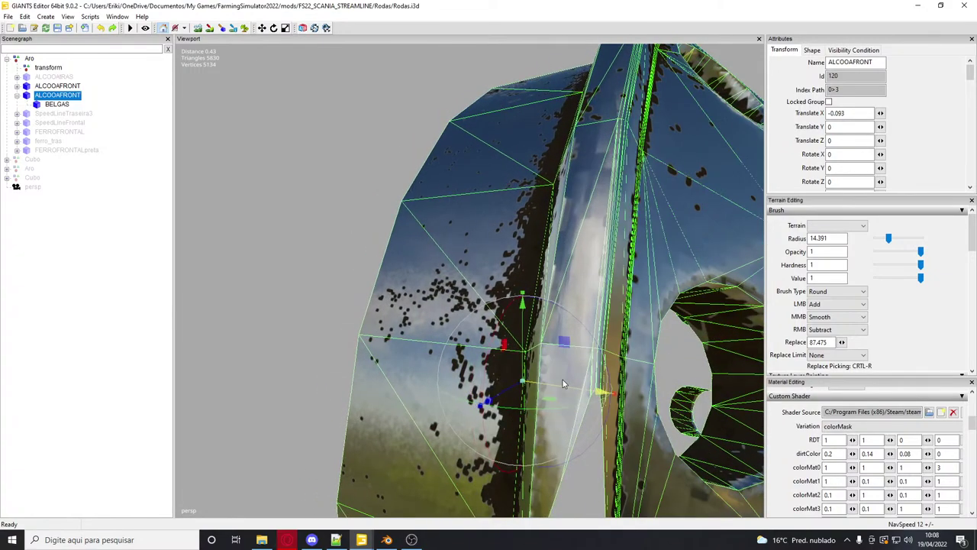
pyautogui.click(56, 86)
pyautogui.press('Delete')
# Freeze the remaining ALCOOAFRONT's transformations with Translate, Rotate, Scale and Preserve Instances enabled
pyautogui.rightClick(58, 87)
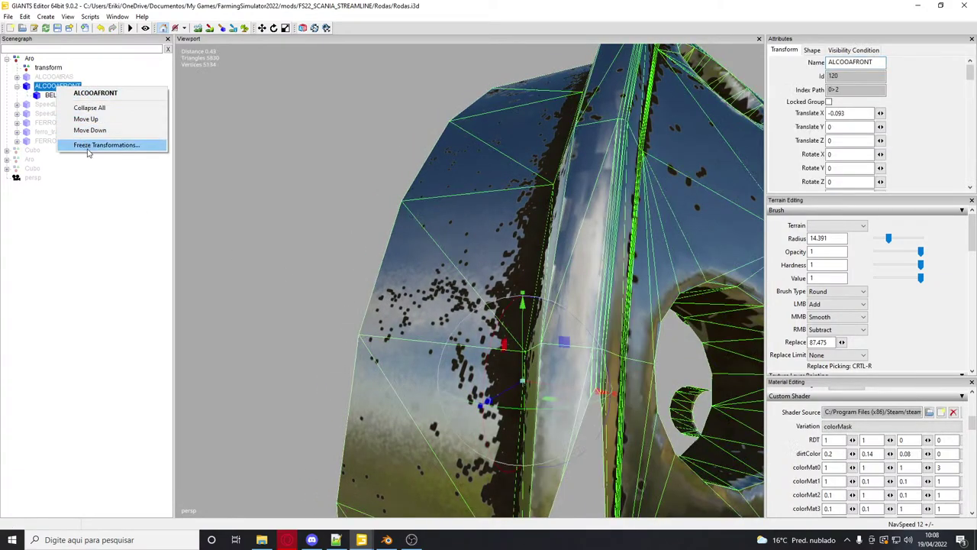
pyautogui.click(87, 147)
pyautogui.click(52, 68)
pyautogui.click(66, 120)
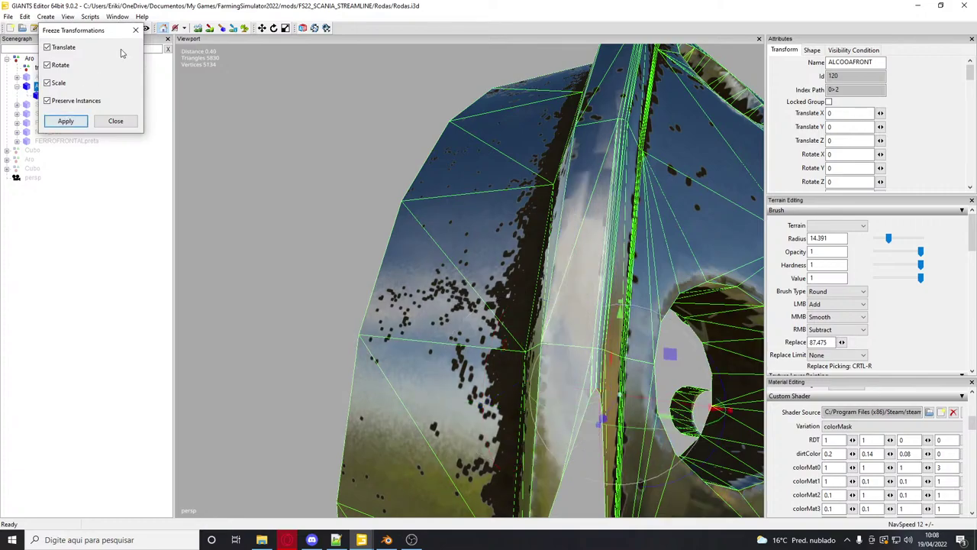
pyautogui.click(136, 34)
pyautogui.scroll(-10, 229, 264)
pyautogui.click(338, 271)
pyautogui.scroll(3, 336, 267)
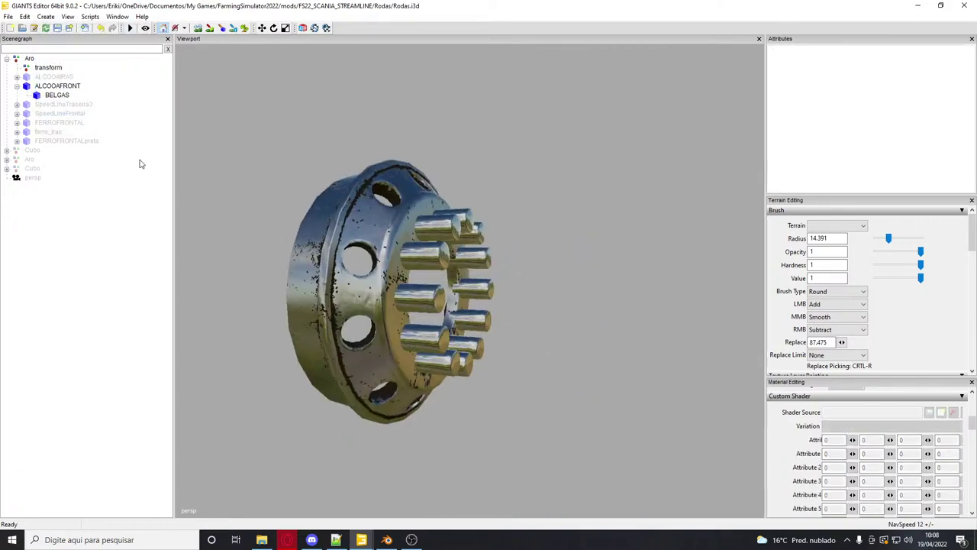
# Make all rims in the first Aro group visible, from ALCOOAtRAS through FERROFRONTALpreta
pyautogui.click(56, 86)
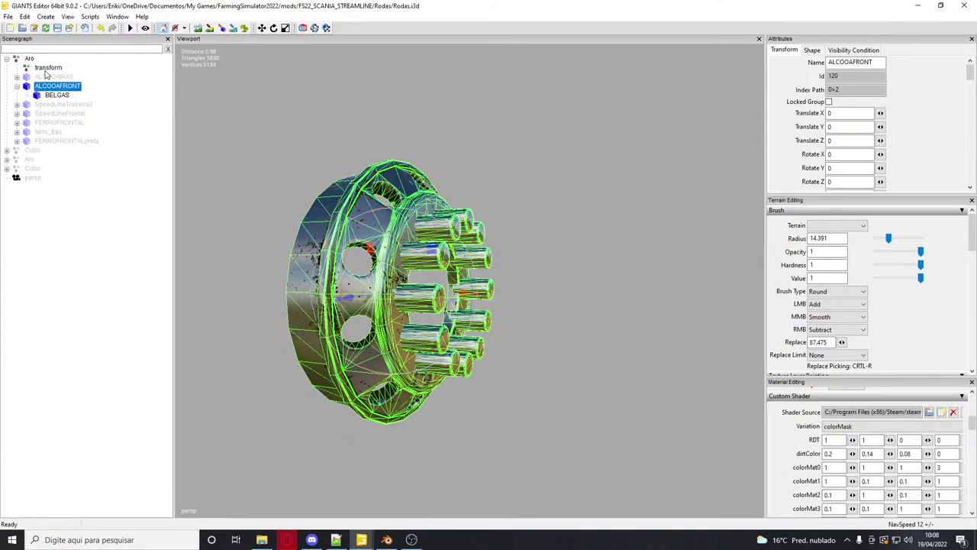
pyautogui.click(43, 78)
pyautogui.keyDown('shift'); pyautogui.click(58, 143); pyautogui.keyUp('shift')
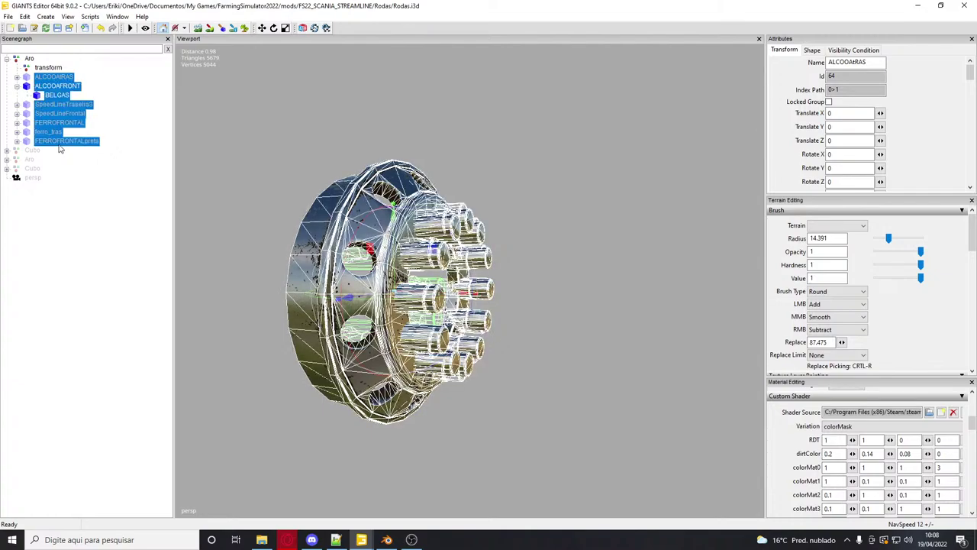
pyautogui.hotkey('ctrl', 'h')
# Duplicate the first Aro group, set the copy's Rotate Y to 180 and freeze its transformations
pyautogui.click(86, 174)
pyautogui.click(29, 58)
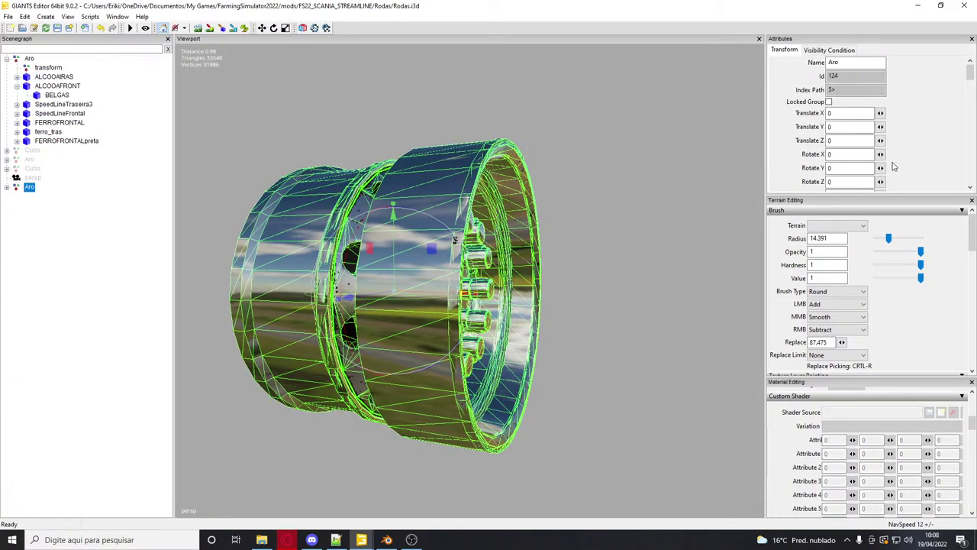
pyautogui.doubleClick(841, 167)
pyautogui.write('180')
pyautogui.press('Return')
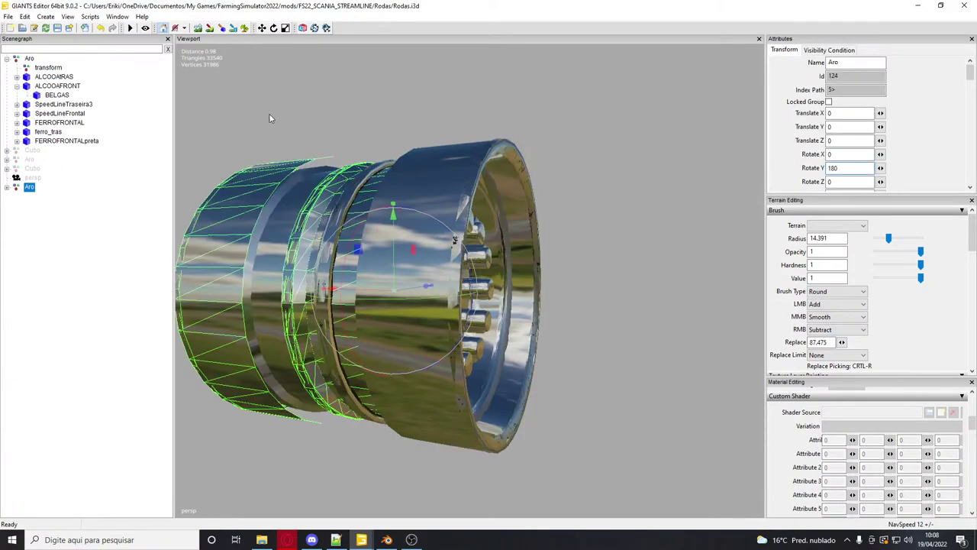
pyautogui.rightClick(33, 190)
pyautogui.click(76, 244)
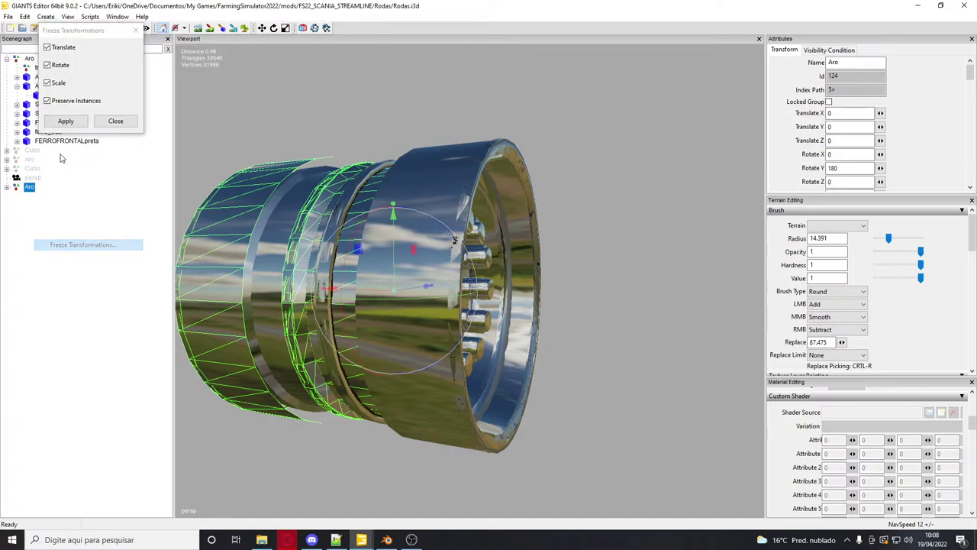
pyautogui.click(138, 32)
# Place the rotated Aro copy directly below the old hidden Aro group and delete that old group
pyautogui.moveTo(30, 190); pyautogui.dragTo(52, 166)
pyautogui.click(29, 161)
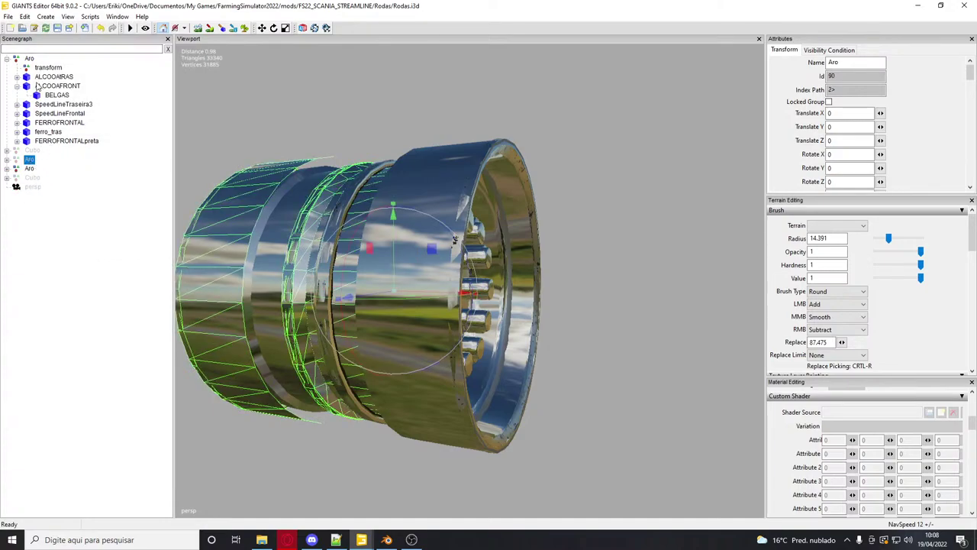
pyautogui.press('Delete')
# Make both Cubo groups visible along with the Aro group between them, and close GIANTS Editor
pyautogui.click(32, 152)
pyautogui.keyDown('shift'); pyautogui.click(33, 169); pyautogui.keyUp('shift')
pyautogui.hotkey('shift', 'h')
pyautogui.click(523, 44)
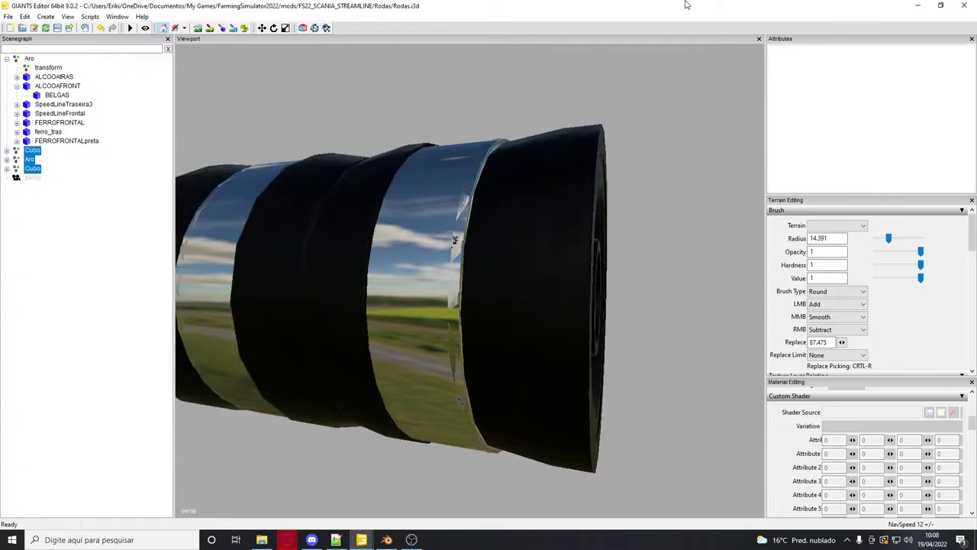
pyautogui.click(965, 5)
pyautogui.click(519, 271)
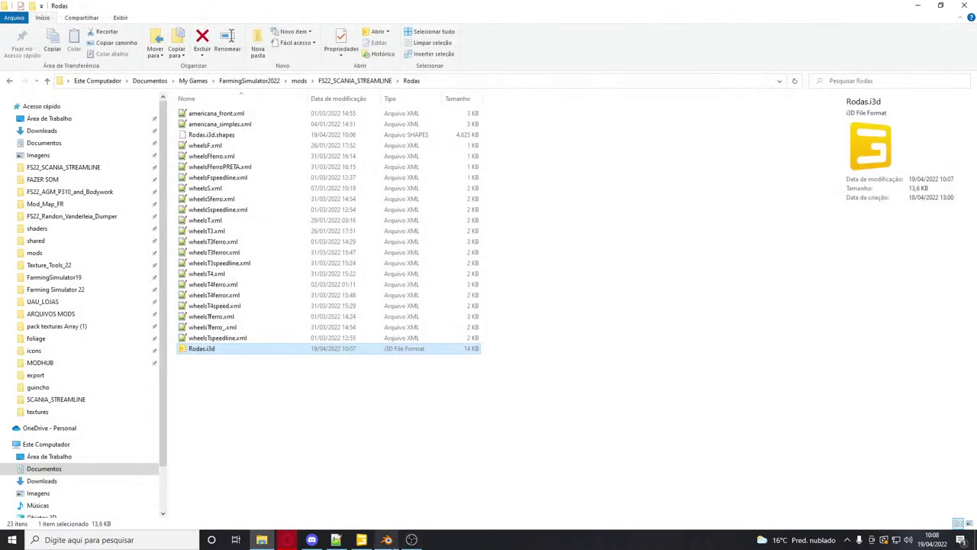
# Close Blender, answer its exit prompt, and minimise the OBS window
pyautogui.click(390, 540)
pyautogui.click(965, 5)
pyautogui.click(460, 285)
pyautogui.click(387, 540)
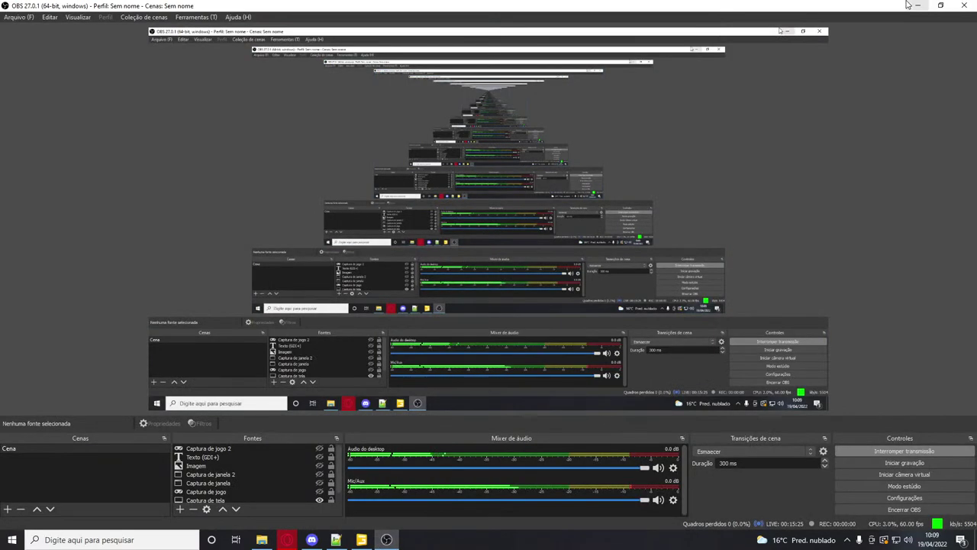
pyautogui.click(918, 5)
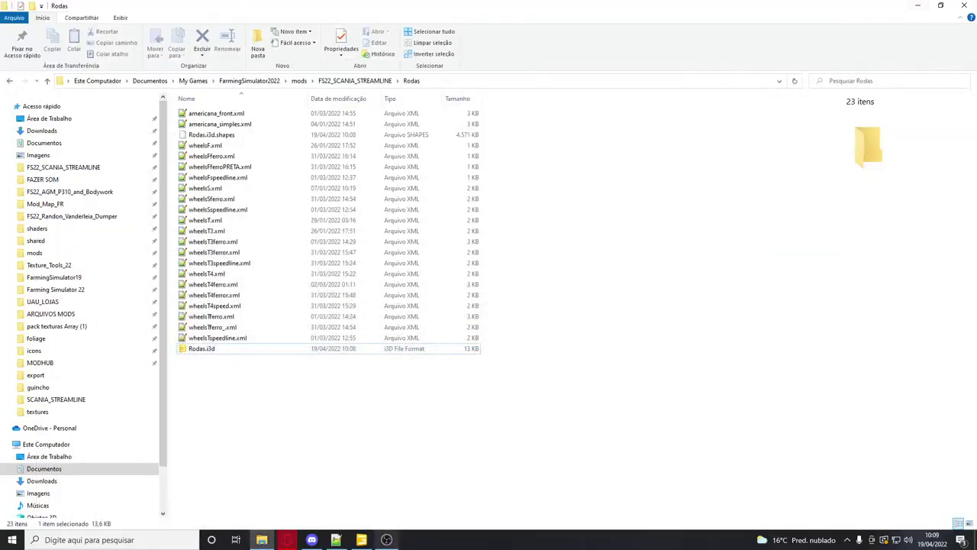
# Minimise the Farmline.i3d editor, the Rodas folder and the browser, and launch Farming Simulator 22
pyautogui.click(371, 542)
pyautogui.moveTo(295, 407); pyautogui.dragTo(417, 474, button='middle')
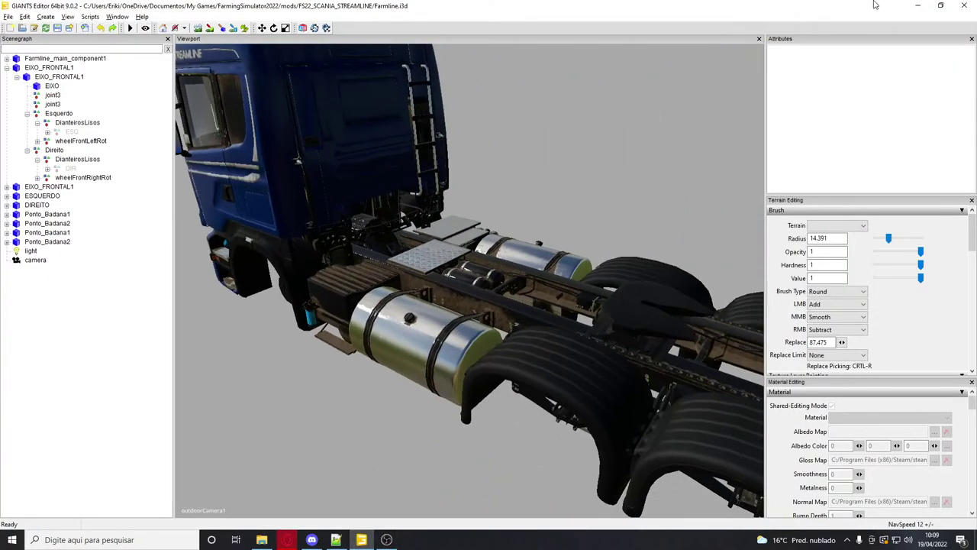
pyautogui.click(920, 5)
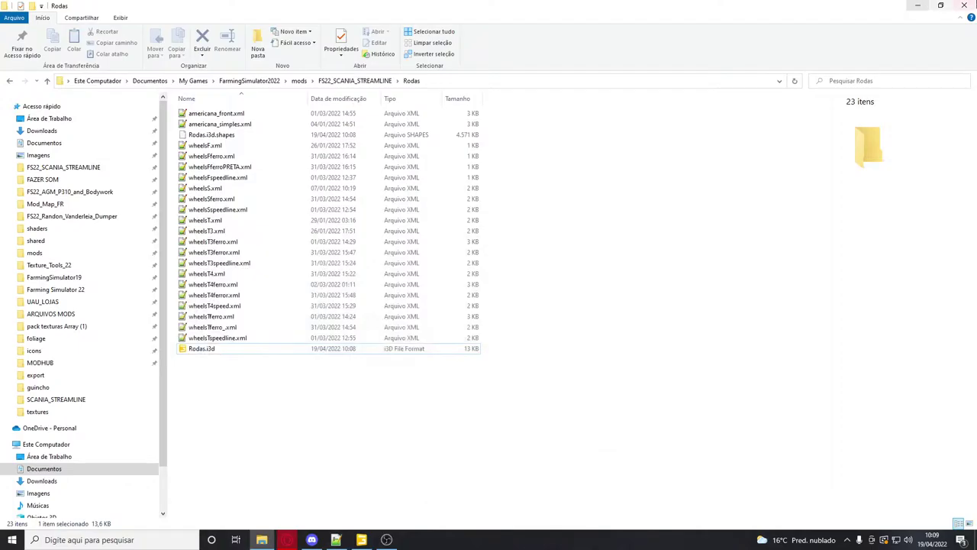
pyautogui.click(919, 5)
pyautogui.click(922, 9)
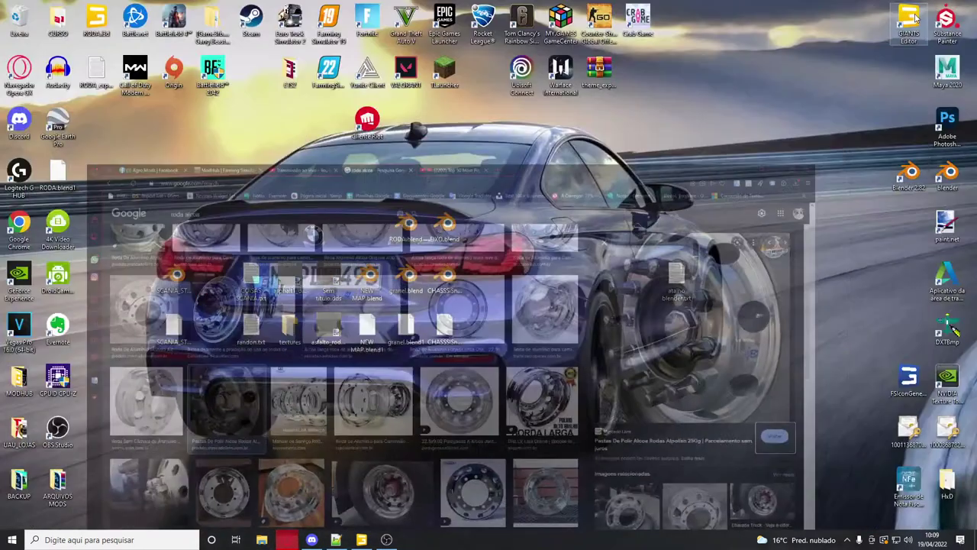
pyautogui.click(337, 74)
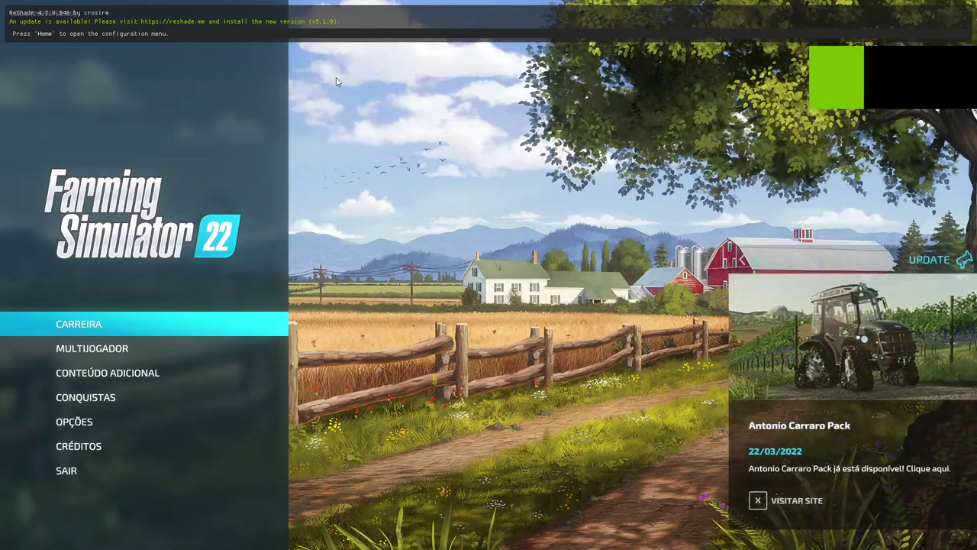
# Load the Mapa Mod career savegame with the preselected mods and start playing
pyautogui.click(157, 326)
pyautogui.press('Return')
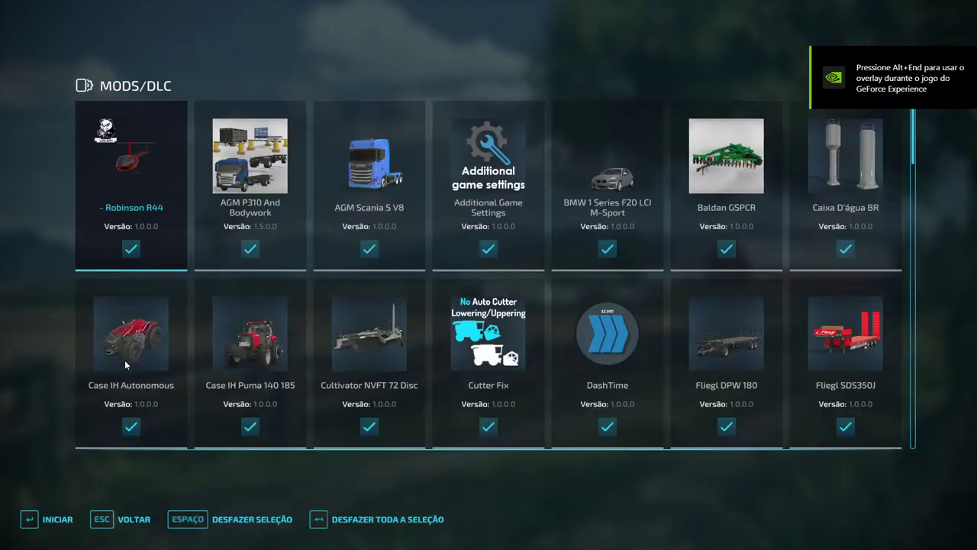
pyautogui.press('Return')
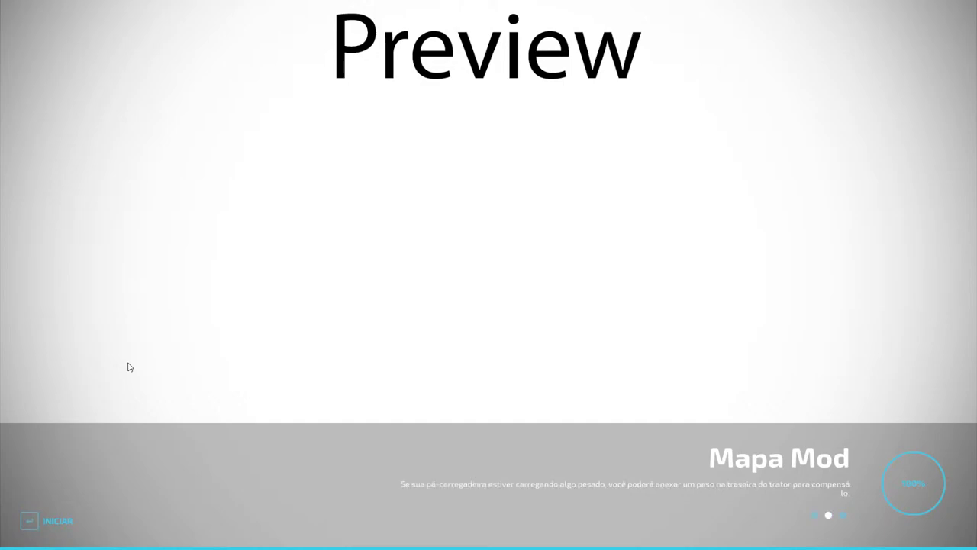
pyautogui.press('Return')
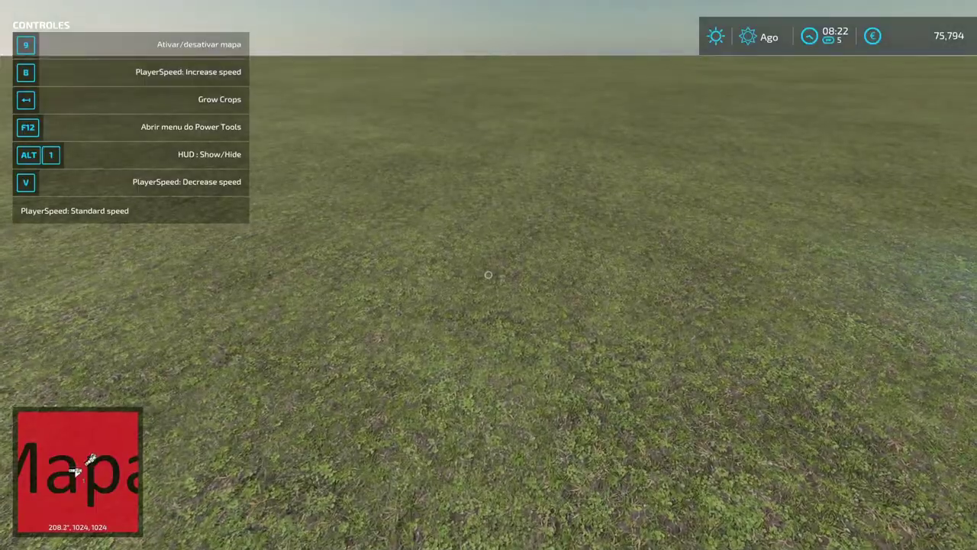
# Open the Scania S 530 from the Carroças category of the shop and set Configuração to 6x2
pyautogui.press('p')
pyautogui.click(496, 183)
pyautogui.scroll(-10, 561, 323)
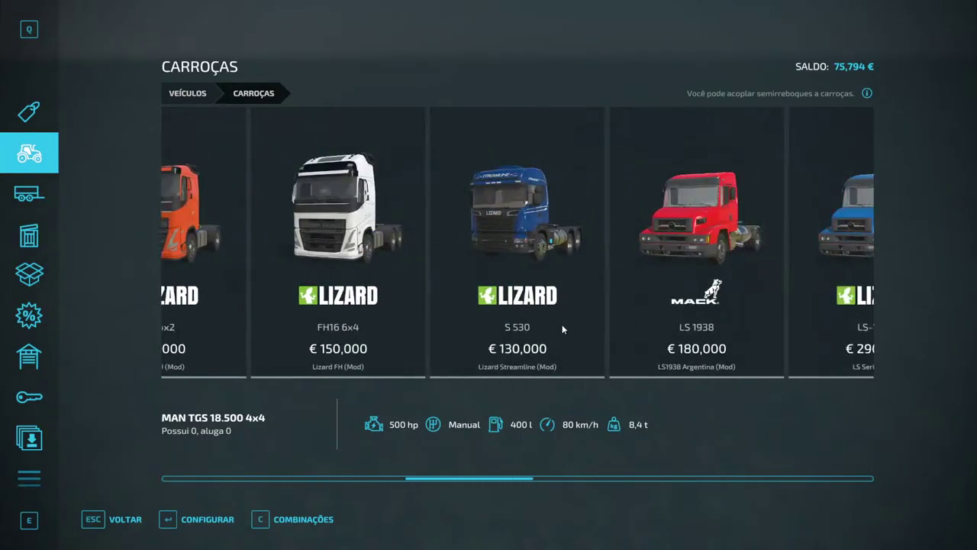
pyautogui.scroll(7, 569, 321)
pyautogui.scroll(-4, 570, 322)
pyautogui.click(518, 299)
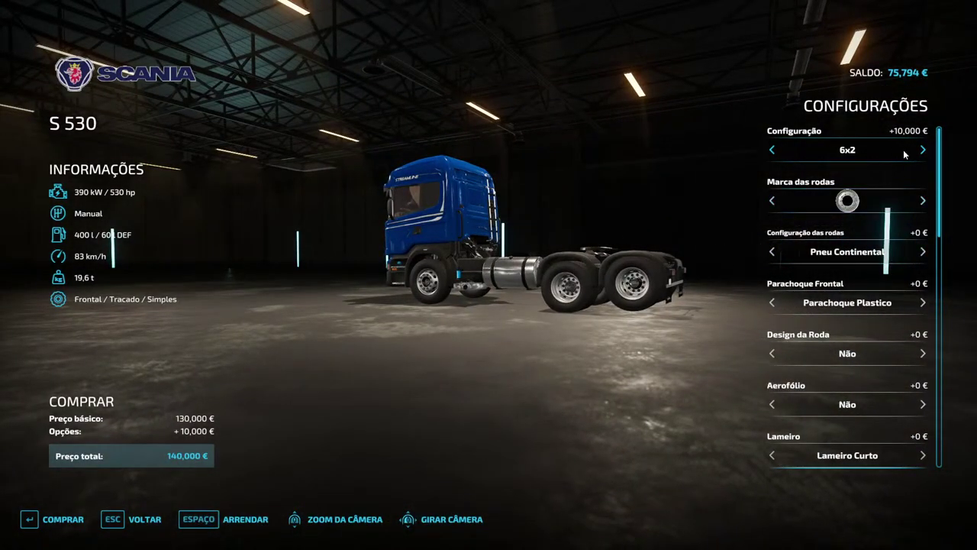
# Examine the front and rear wheels of the 6x2 Scania S 530 from several angles in the shop preview
pyautogui.scroll(3, 602, 217)
pyautogui.moveTo(602, 218); pyautogui.dragTo(538, 477)
pyautogui.scroll(3, 512, 339)
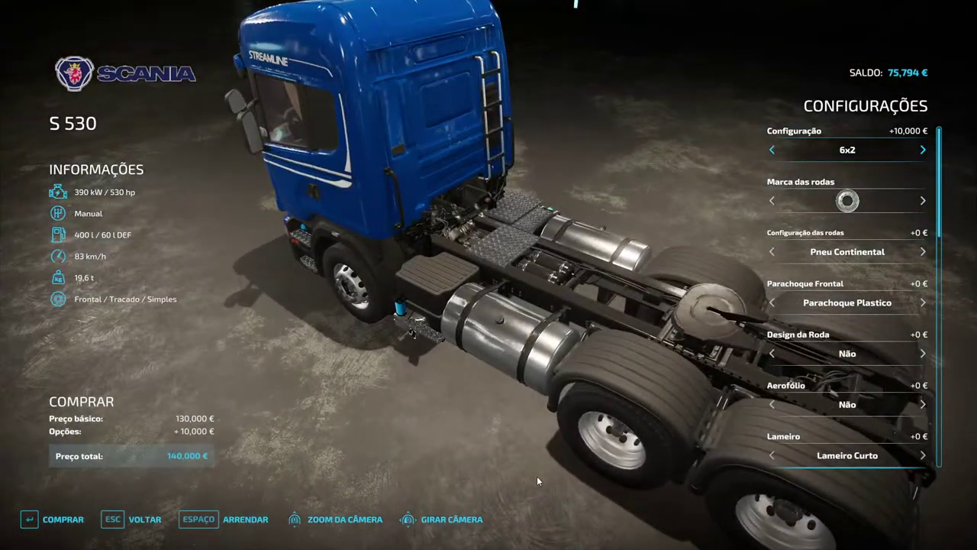
pyautogui.moveTo(748, 388); pyautogui.dragTo(343, 297)
pyautogui.moveTo(744, 202); pyautogui.dragTo(962, 205)
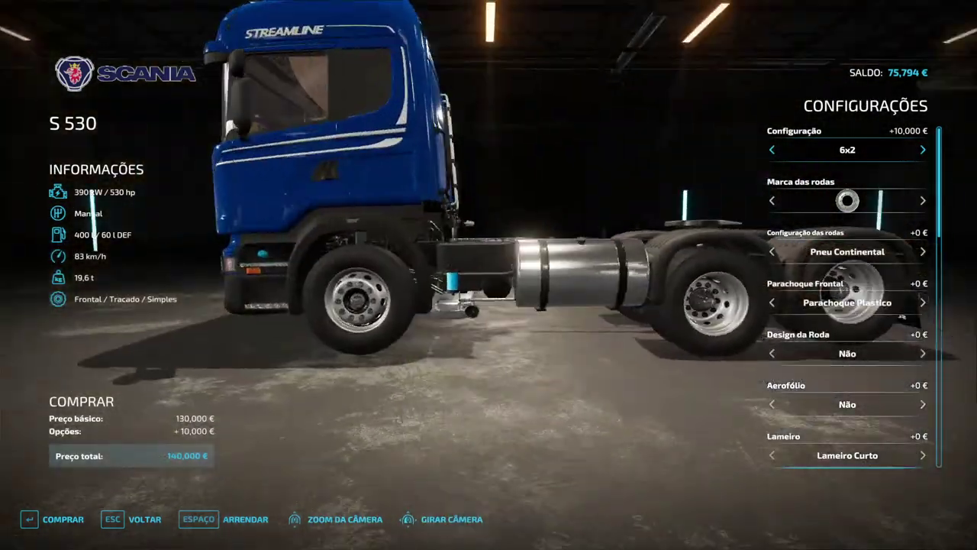
pyautogui.moveTo(725, 283); pyautogui.dragTo(814, 292)
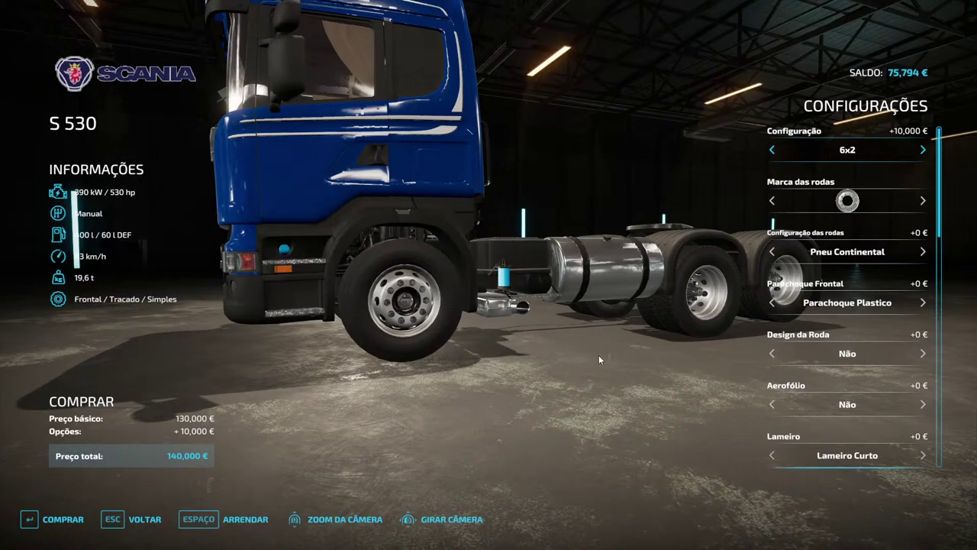
pyautogui.moveTo(427, 248); pyautogui.dragTo(616, 189)
pyautogui.scroll(-2, 611, 205)
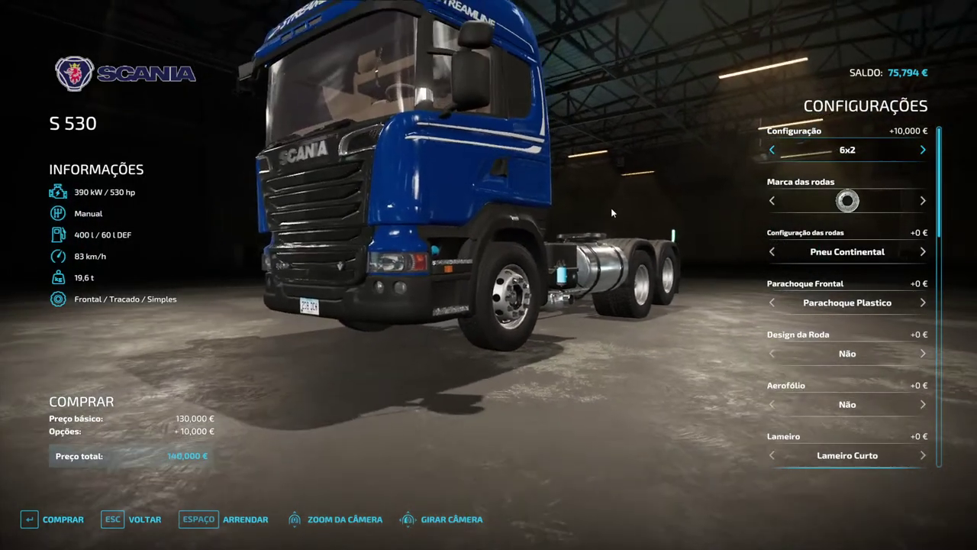
# Compare the Marca das rodas options on the Scania S 530 and choose the aluminium rim with round holes
pyautogui.click(920, 200)
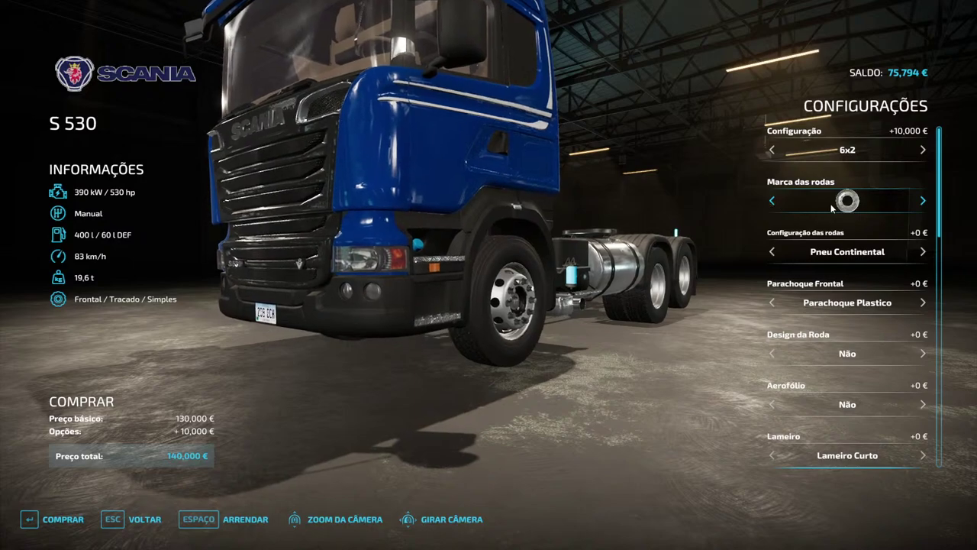
pyautogui.click(928, 201)
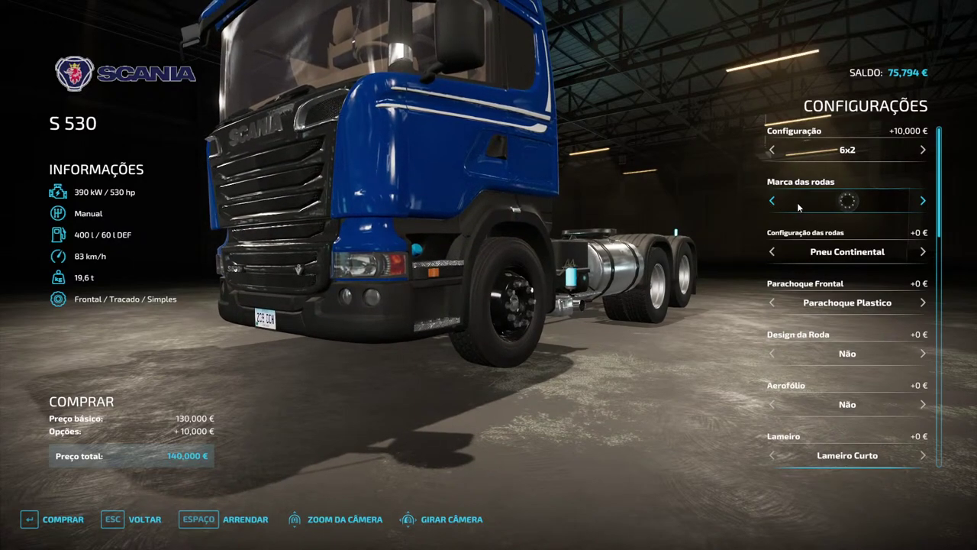
pyautogui.click(922, 201)
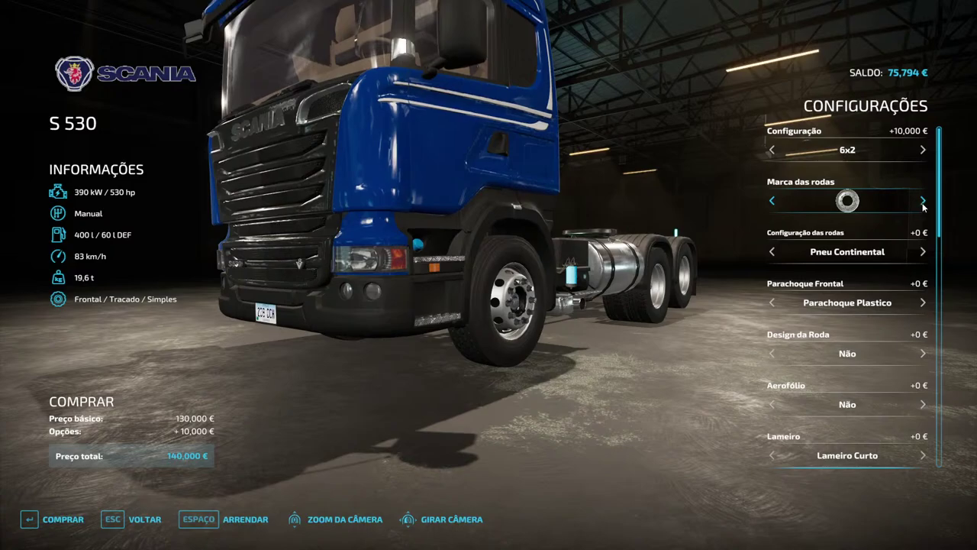
pyautogui.click(923, 202)
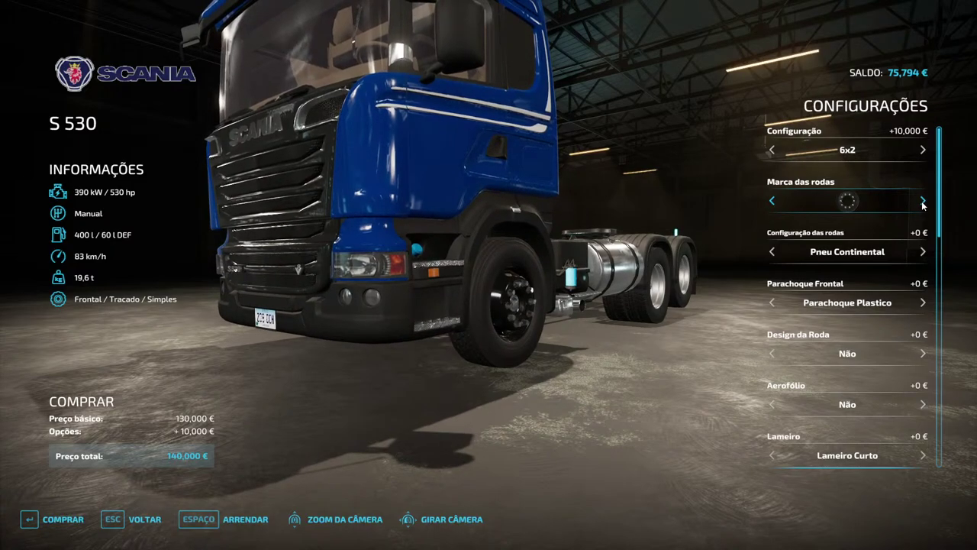
pyautogui.moveTo(460, 298); pyautogui.dragTo(886, 260)
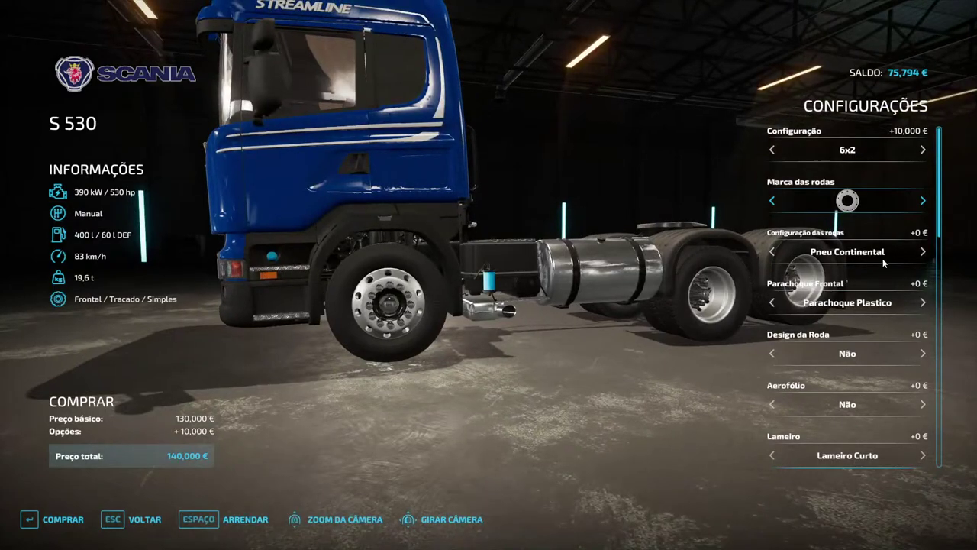
# Set Cor da roda to the reflective silver directly below Branco Bronze and check the truck's wheels
pyautogui.scroll(-5, 884, 259)
pyautogui.click(812, 402)
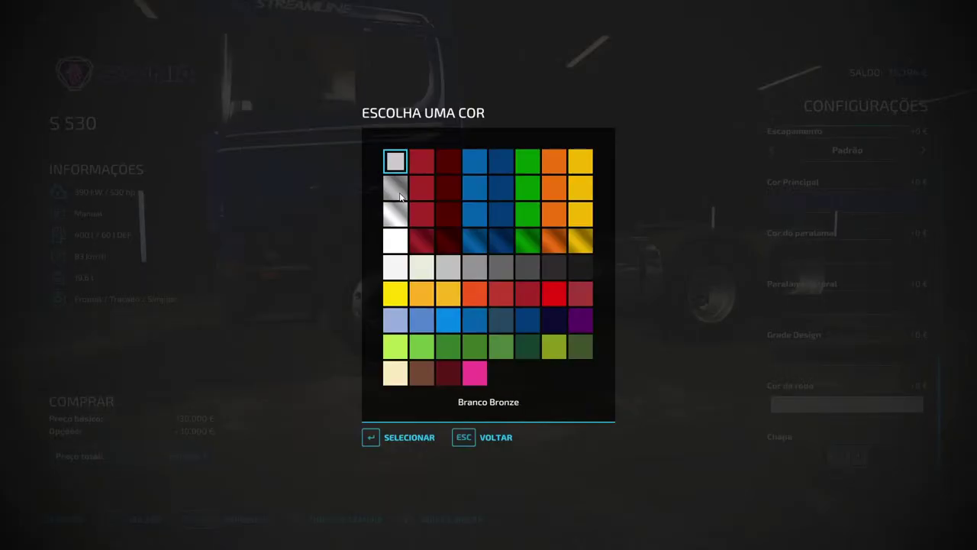
pyautogui.click(399, 195)
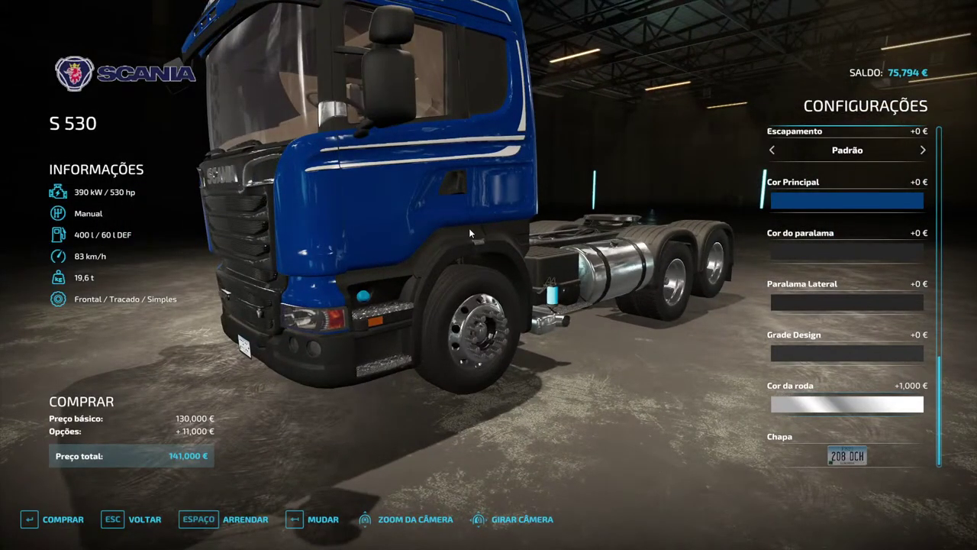
pyautogui.scroll(-5, 471, 223)
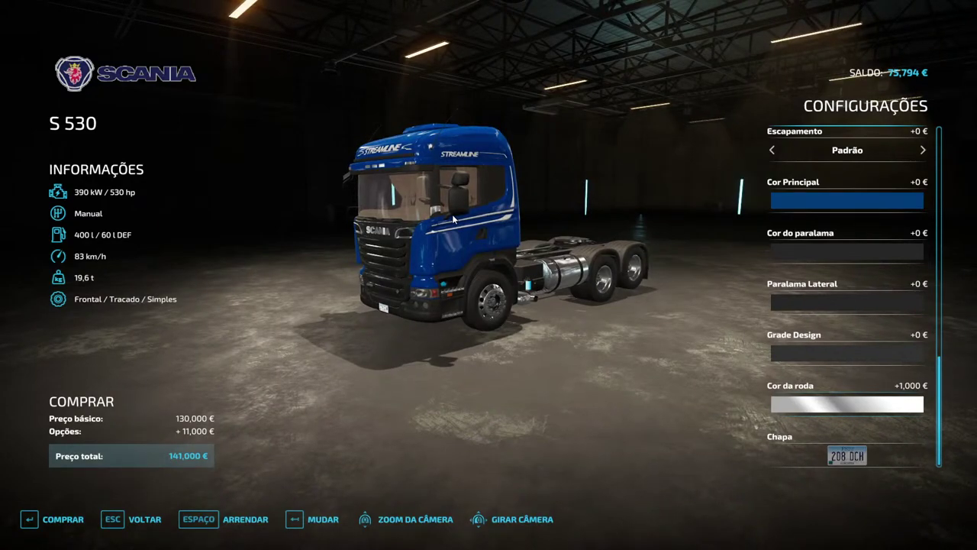
pyautogui.scroll(3, 454, 219)
# Lease the configured Scania S 530
pyautogui.press('space')
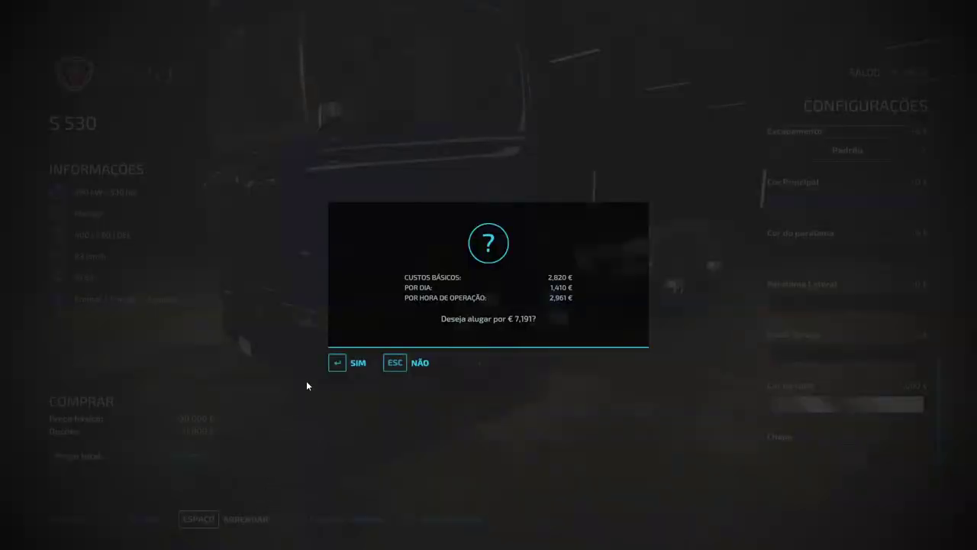
pyautogui.click(341, 364)
pyautogui.press('Return')
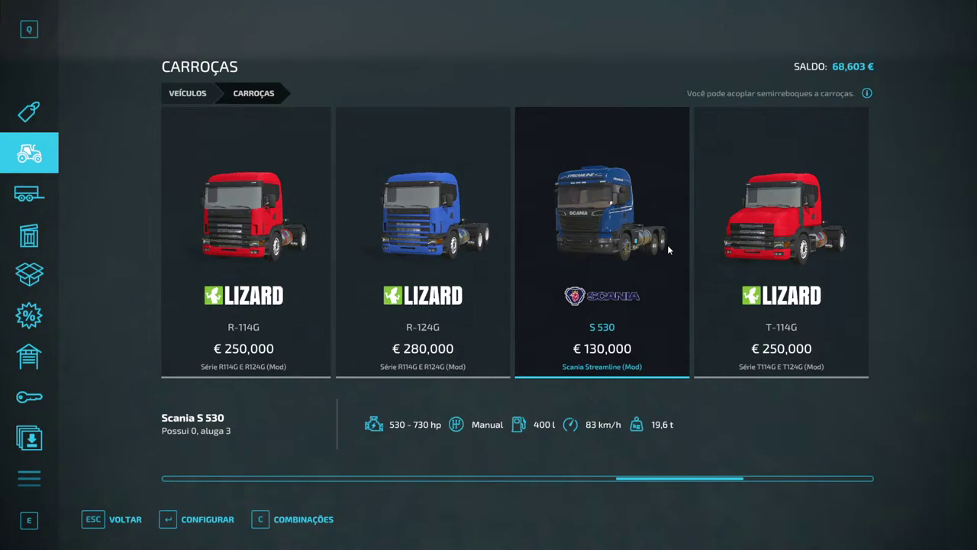
# Configure the Lizard Streamline S 530 with the round-hole aluminium rim and the 6x2 configuration
pyautogui.scroll(5, 611, 215)
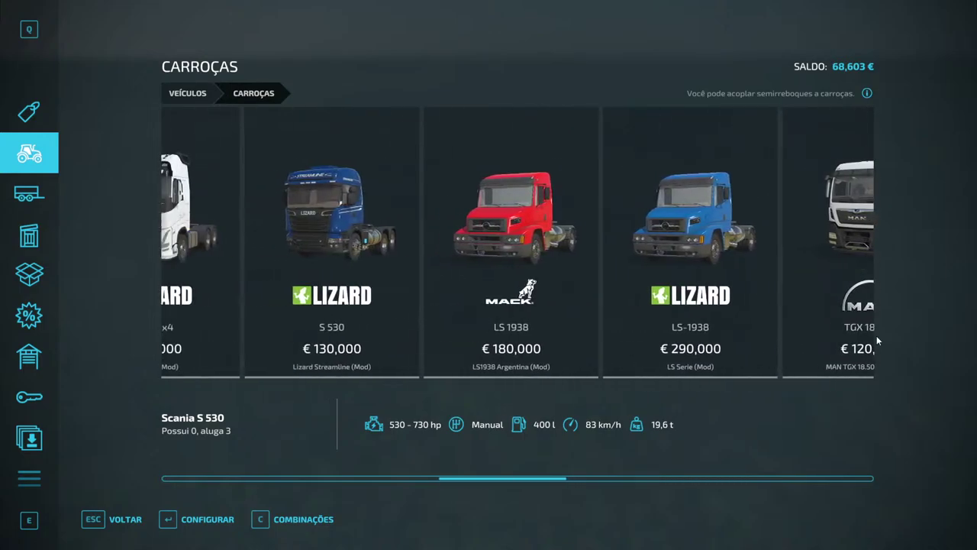
pyautogui.doubleClick(407, 266)
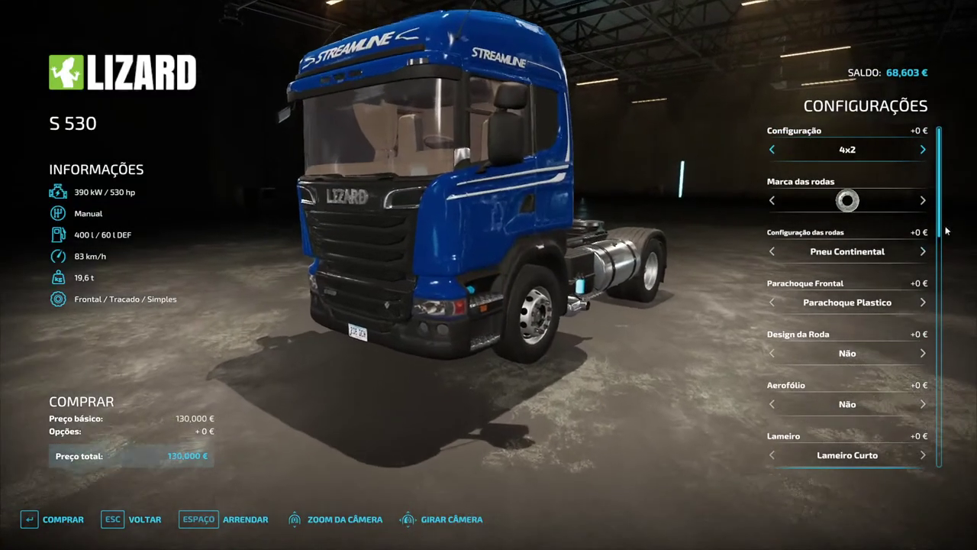
pyautogui.click(923, 201)
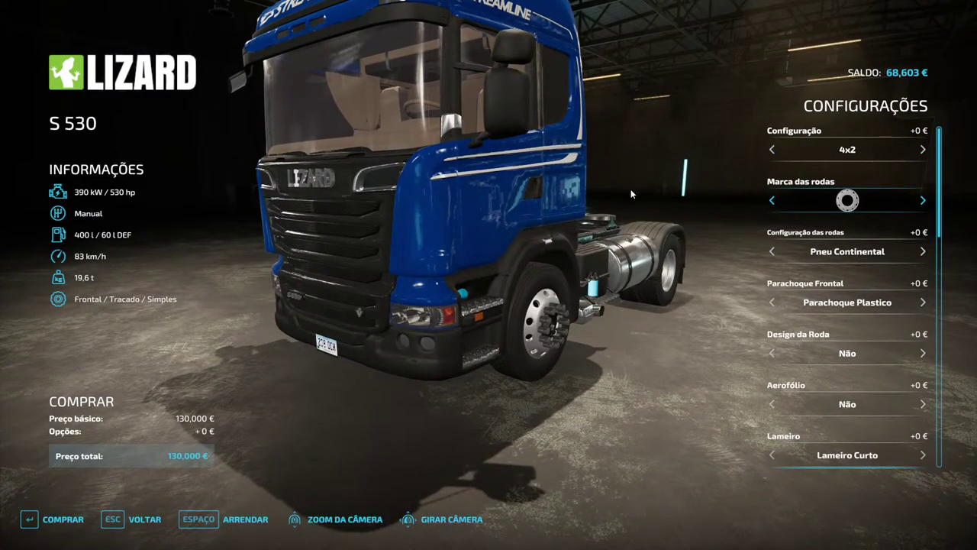
pyautogui.scroll(-5, 887, 323)
pyautogui.scroll(5, 887, 323)
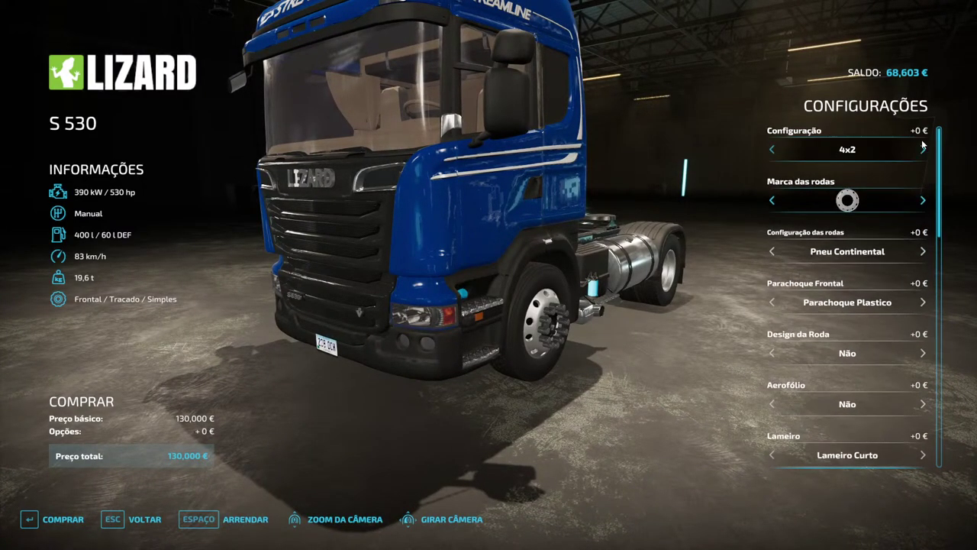
pyautogui.click(922, 147)
# Set the Lizard S 530's Cor da roda to the reflective silver below Branco Bronze and lease the truck
pyautogui.scroll(-5, 867, 303)
pyautogui.scroll(-2, 867, 303)
pyautogui.click(820, 351)
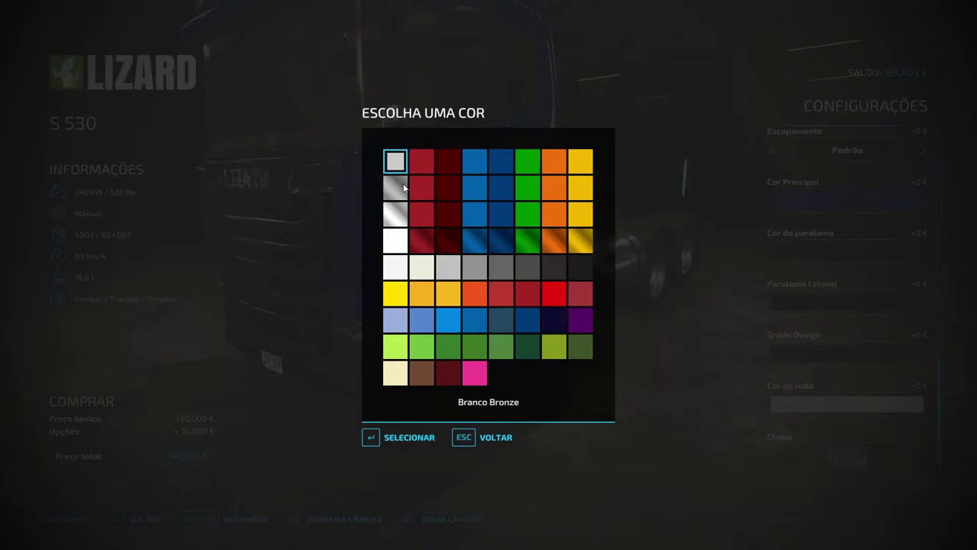
pyautogui.click(404, 187)
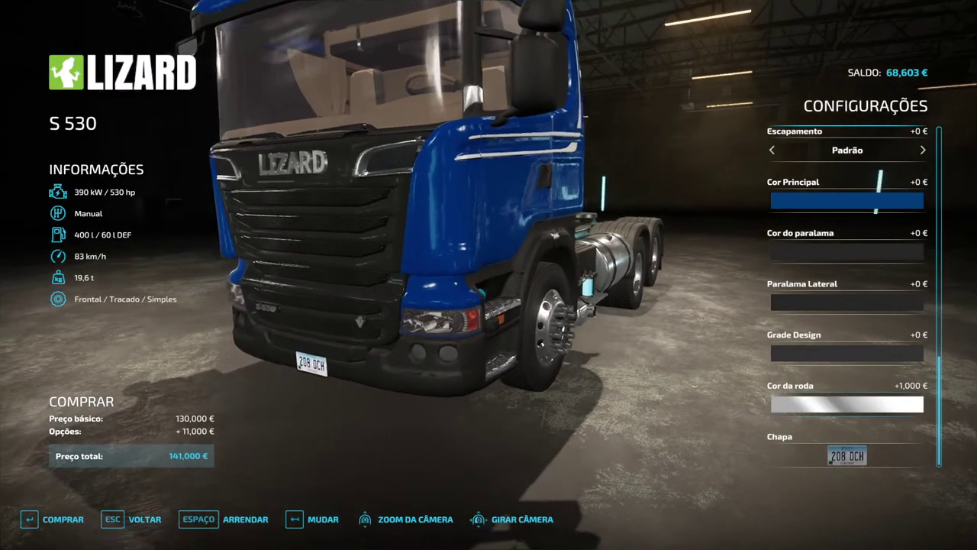
pyautogui.click(256, 513)
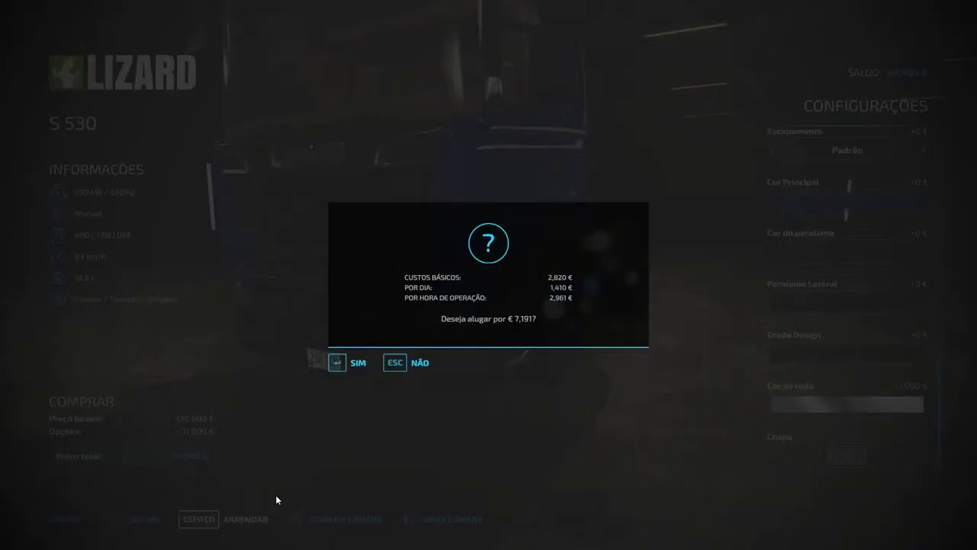
pyautogui.click(343, 364)
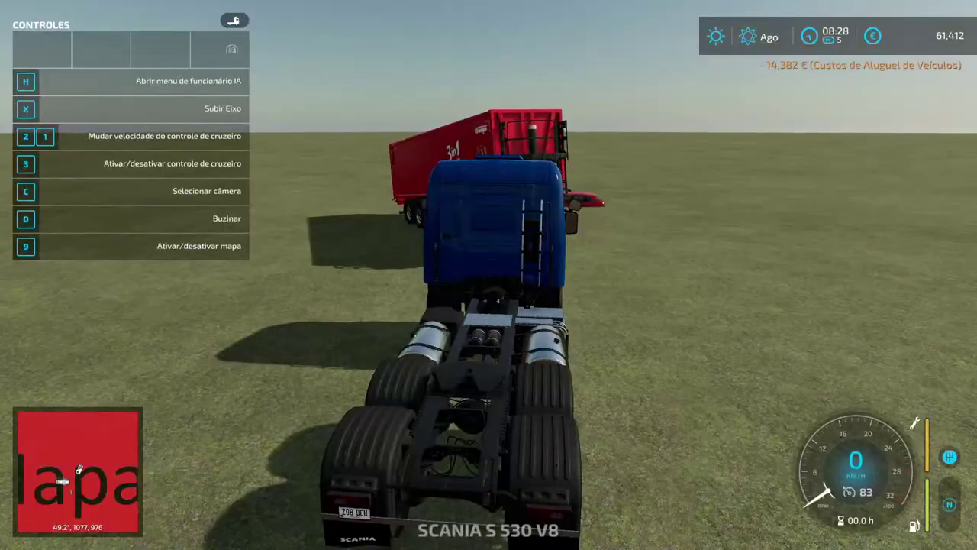
# Switch trucks, get out on foot and examine the Scania S 530's front rim and wheel nuts up close on one side
pyautogui.press('d')
pyautogui.press('Tab')
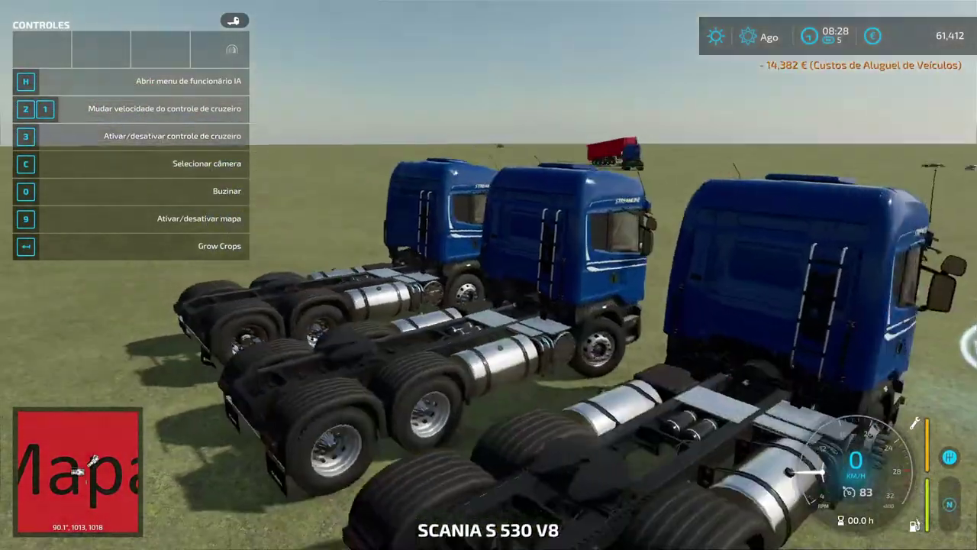
pyautogui.press('e')
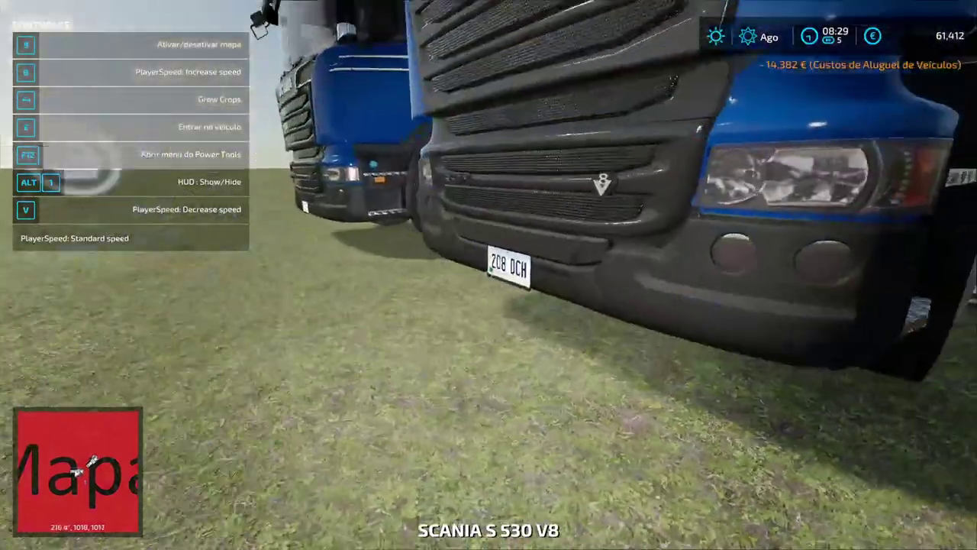
pyautogui.press('w')
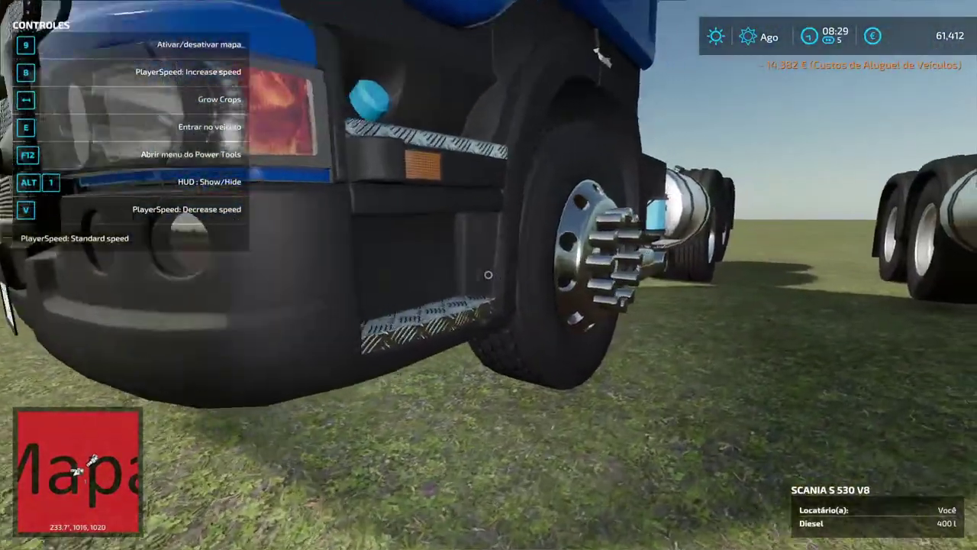
pyautogui.press('s')
pyautogui.press('w')
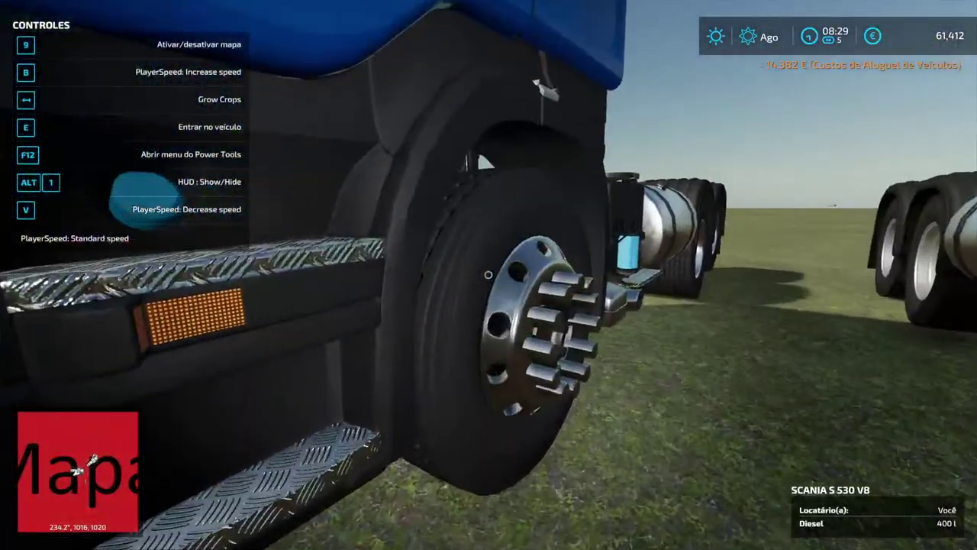
pyautogui.press('s')
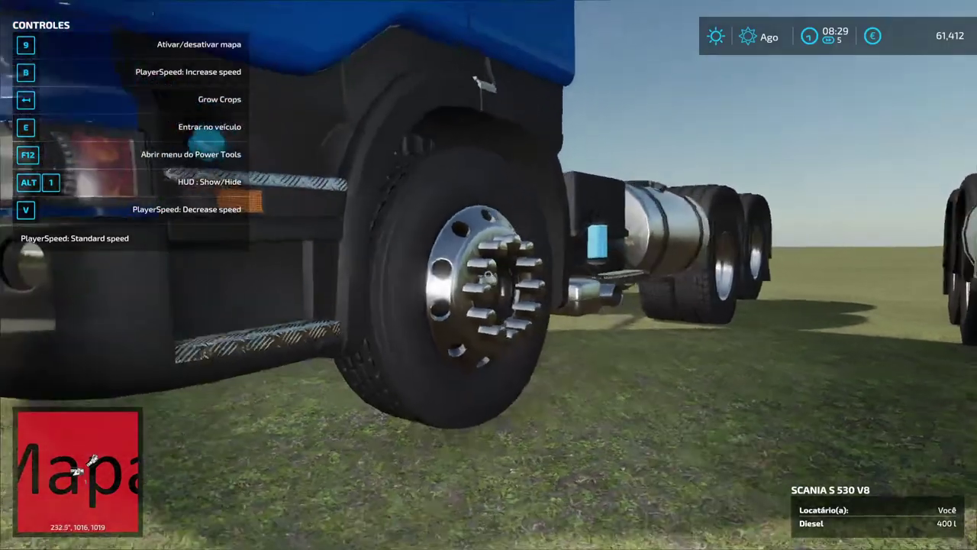
pyautogui.press('w')
pyautogui.press('w')
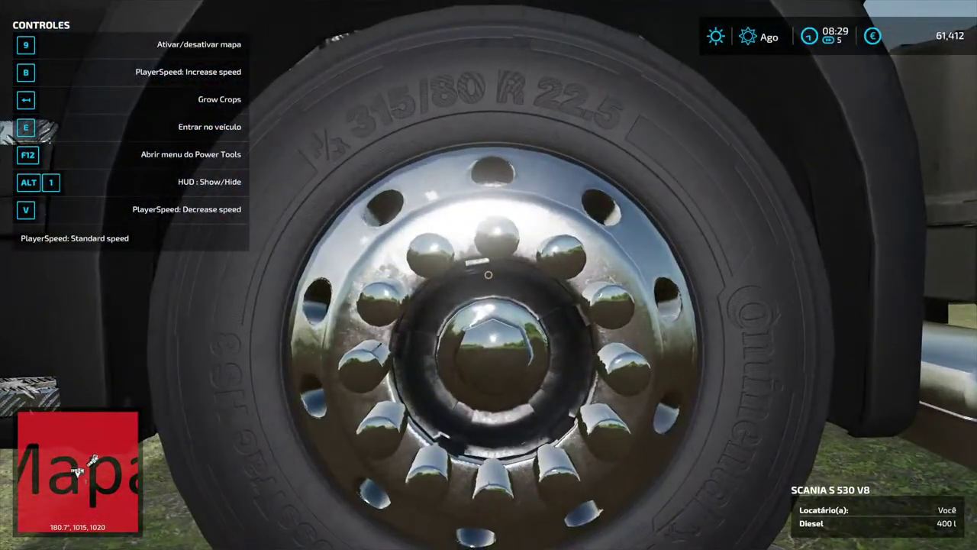
pyautogui.press('s')
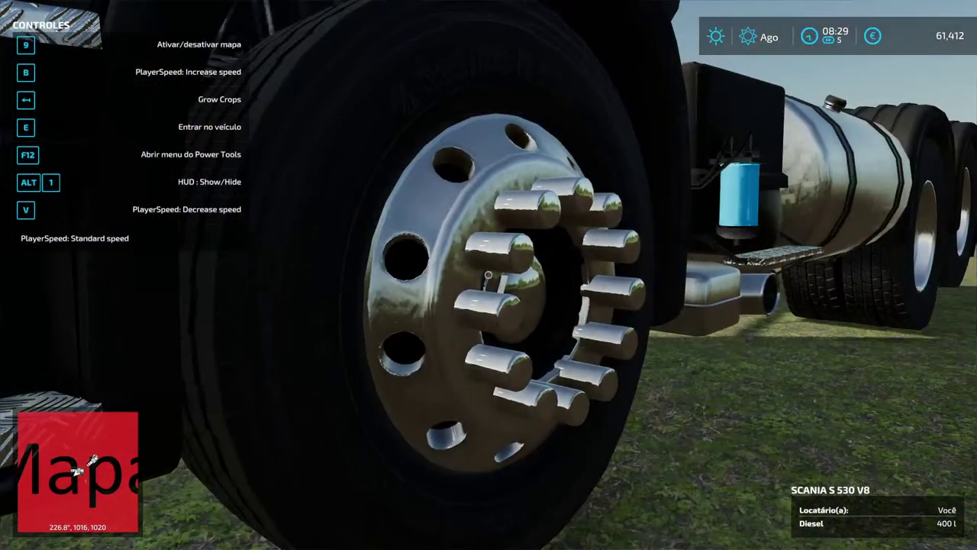
# Walk around the Scania S 530's front bumper and examine the opposite front rim
pyautogui.press('a')
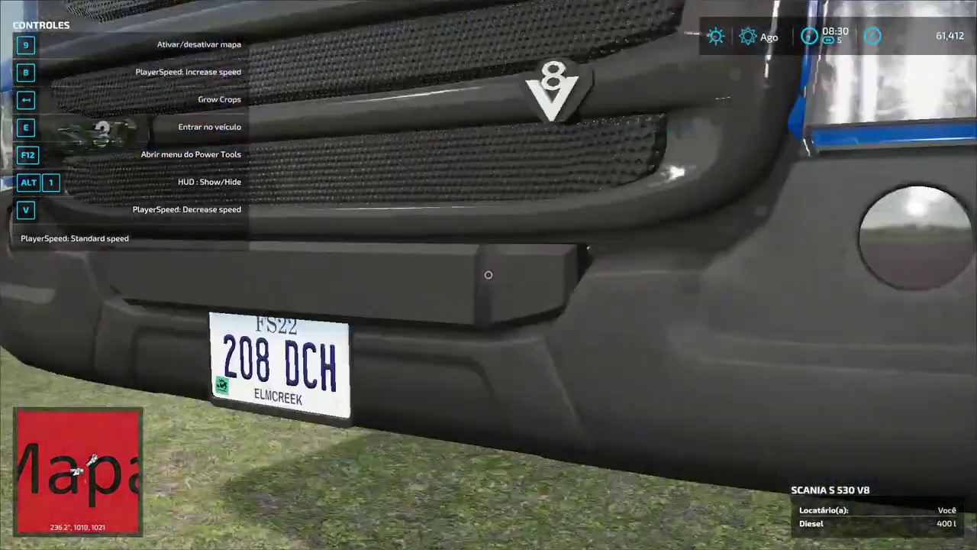
pyautogui.press('w')
pyautogui.press('s')
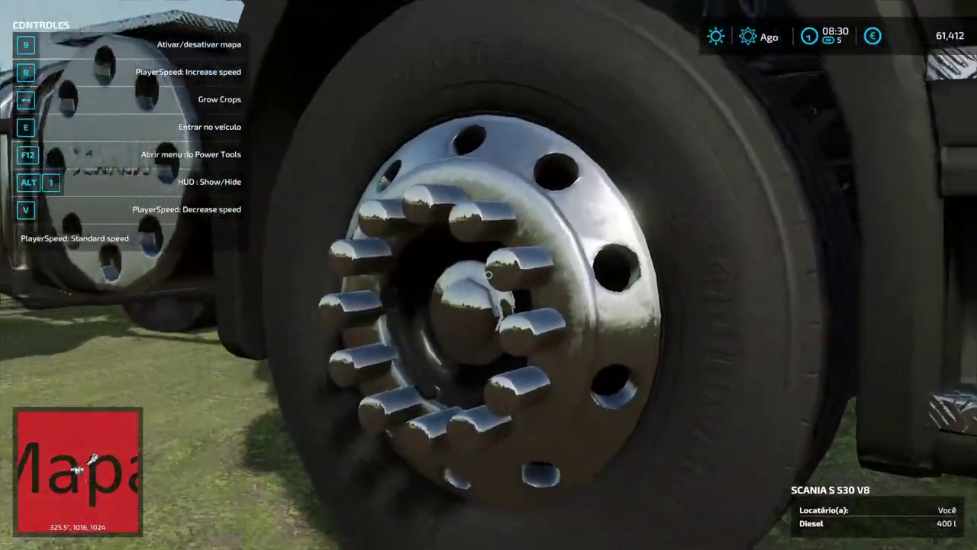
pyautogui.press('s')
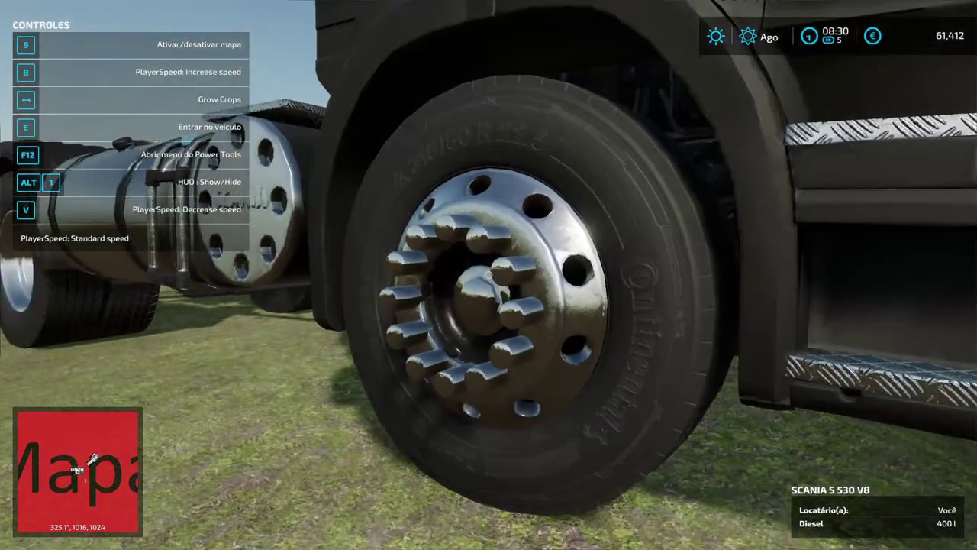
# Examine the Lizard S 530's front rim up close, including how far the wheel nuts protrude
pyautogui.press('d')
pyautogui.press('w')
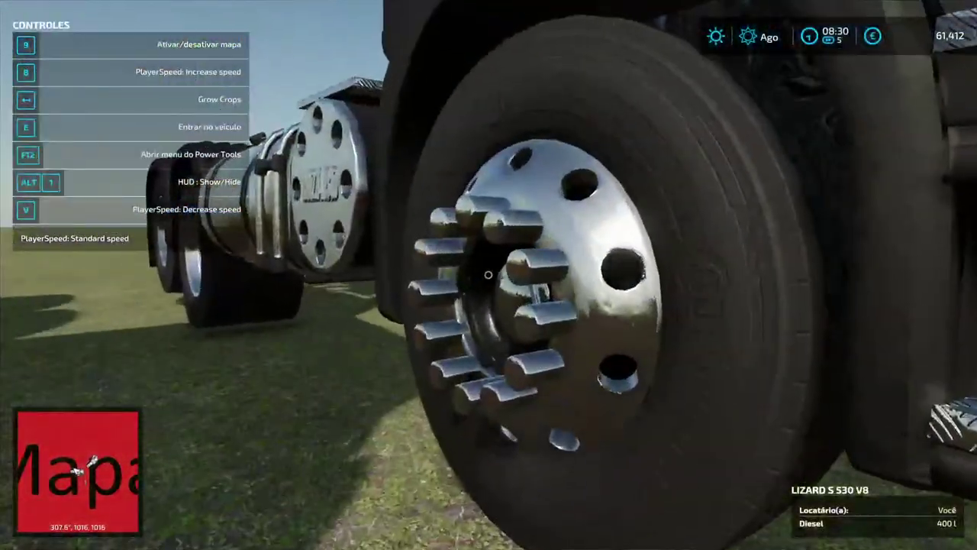
pyautogui.press('d')
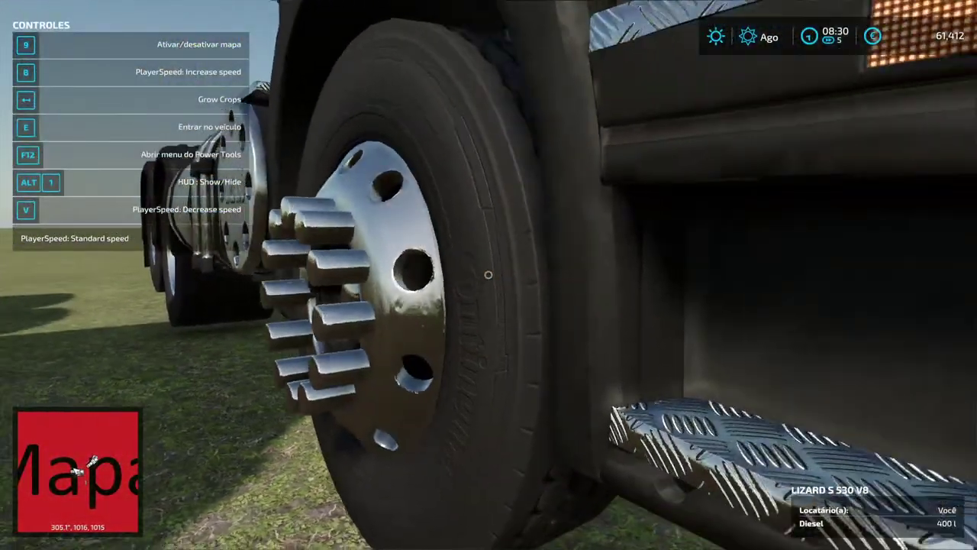
pyautogui.press('a')
pyautogui.press('d')
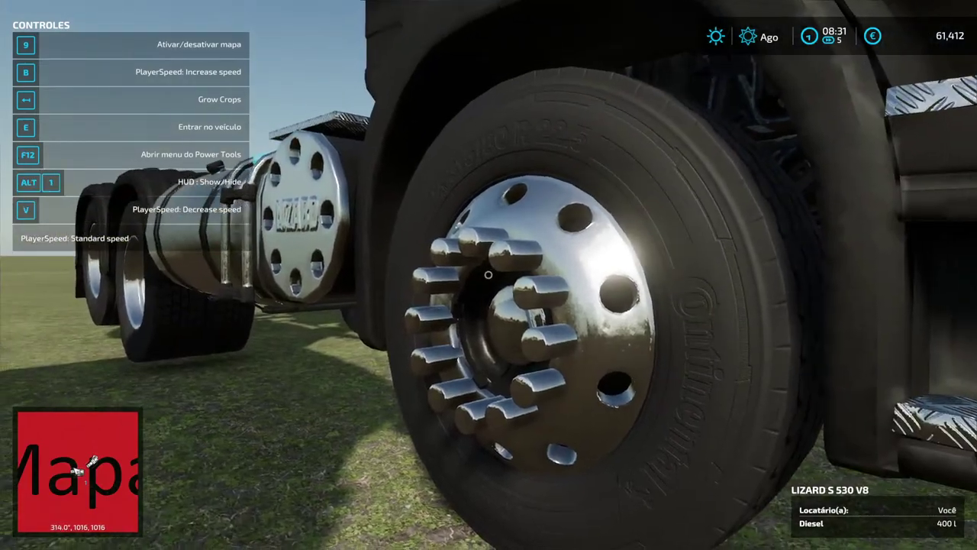
pyautogui.press('s')
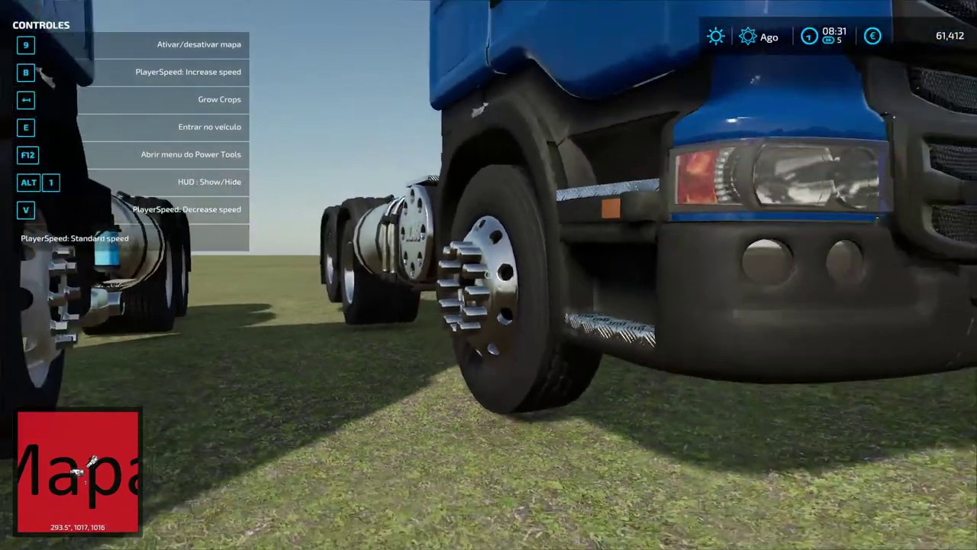
# Switch to the browser and search Google Images for "CAMINHAO AMERICANO"
pyautogui.hotkey('alt', 'Tab')
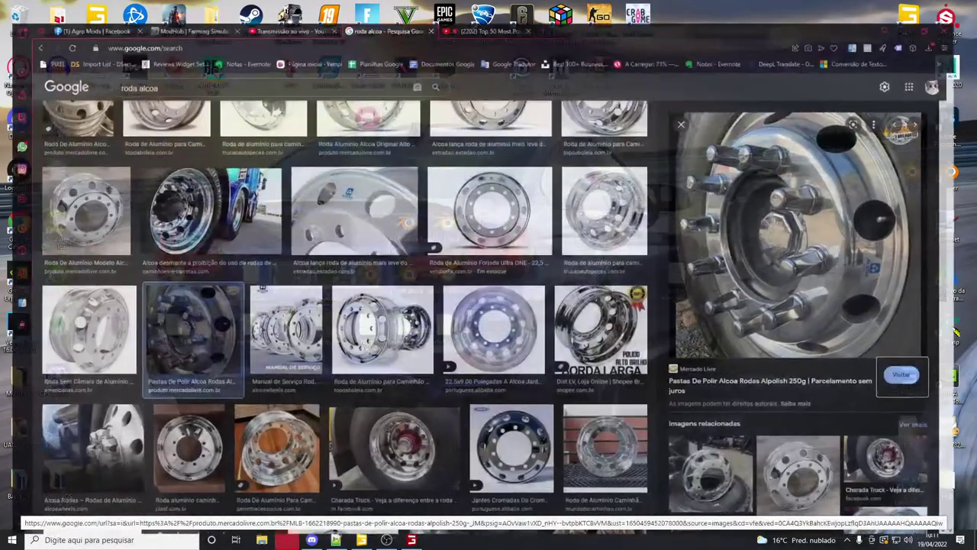
pyautogui.write('/CAM')
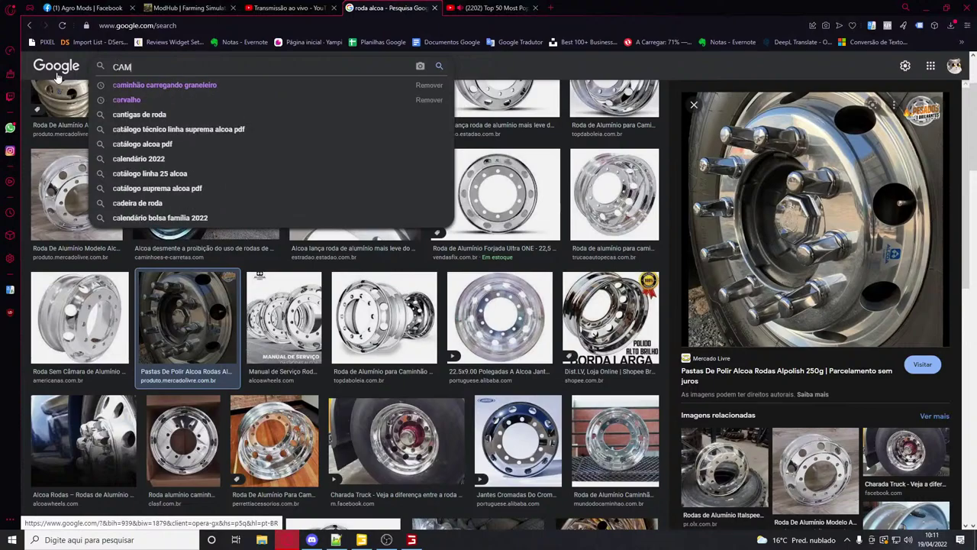
pyautogui.write('INHAO AMERICANO')
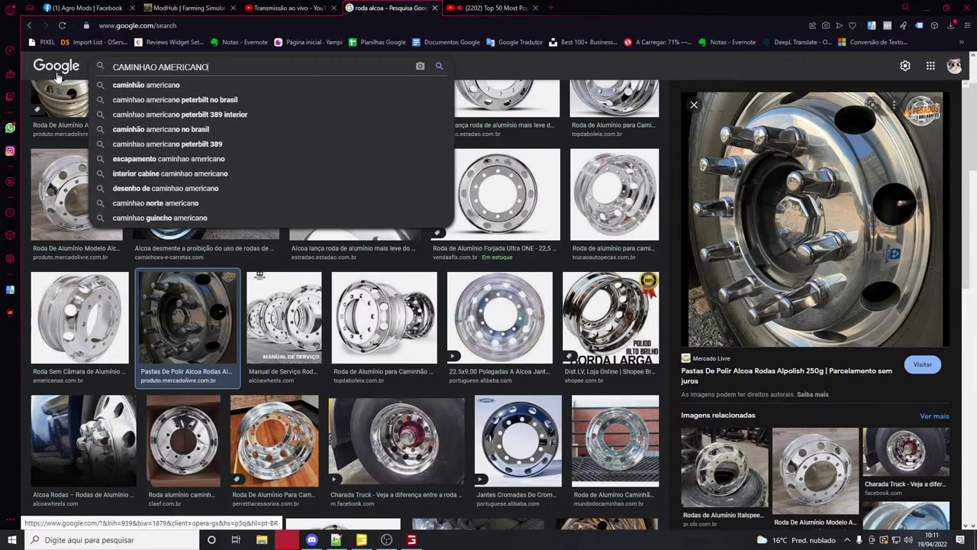
pyautogui.press('Return')
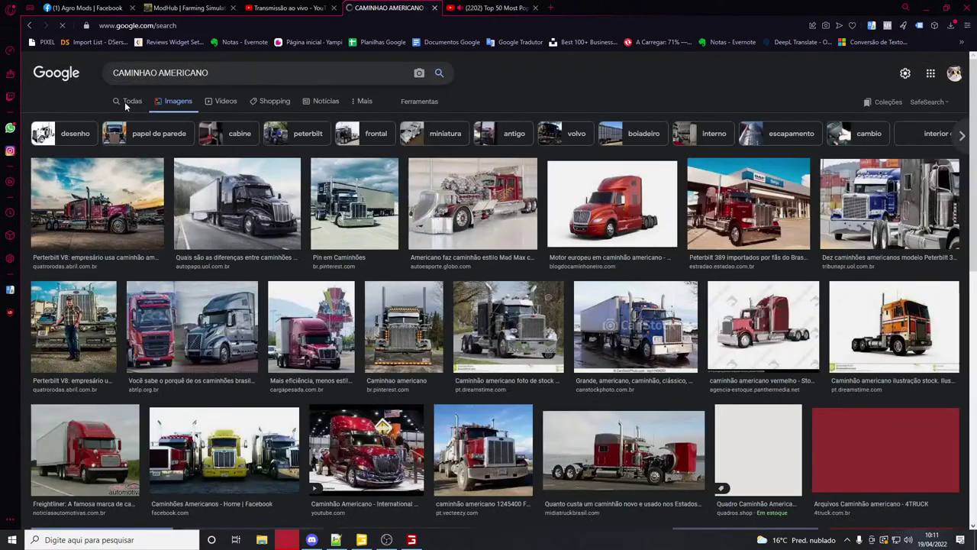
# Preview the red International, the blue CanStock truck and the red 4TRUCK truck to study their front wheels
pyautogui.click(588, 205)
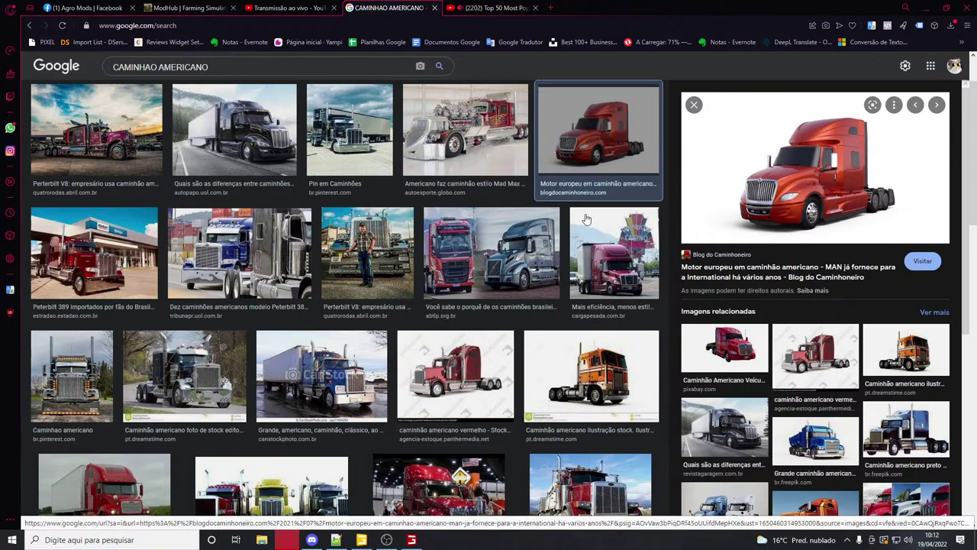
pyautogui.scroll(-2, 440, 252)
pyautogui.click(327, 279)
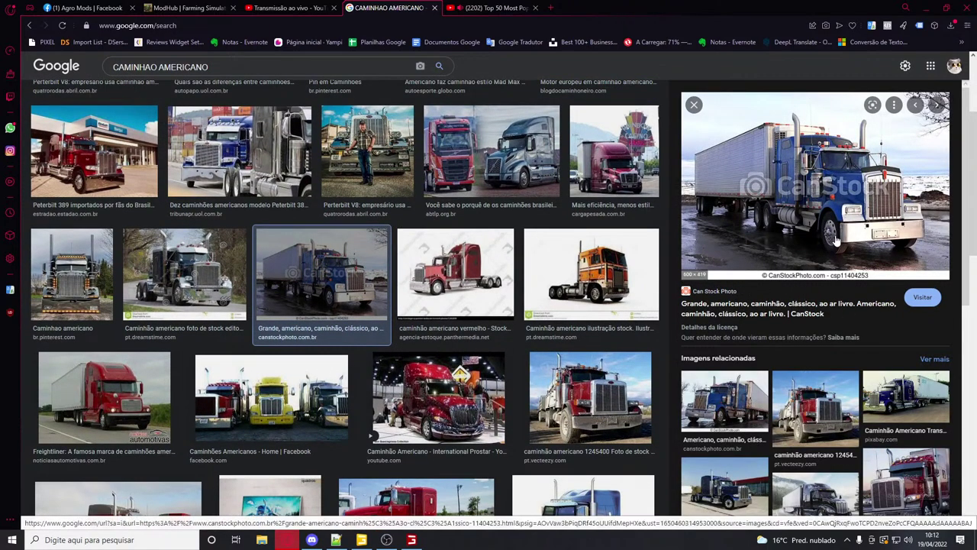
pyautogui.scroll(-3, 344, 305)
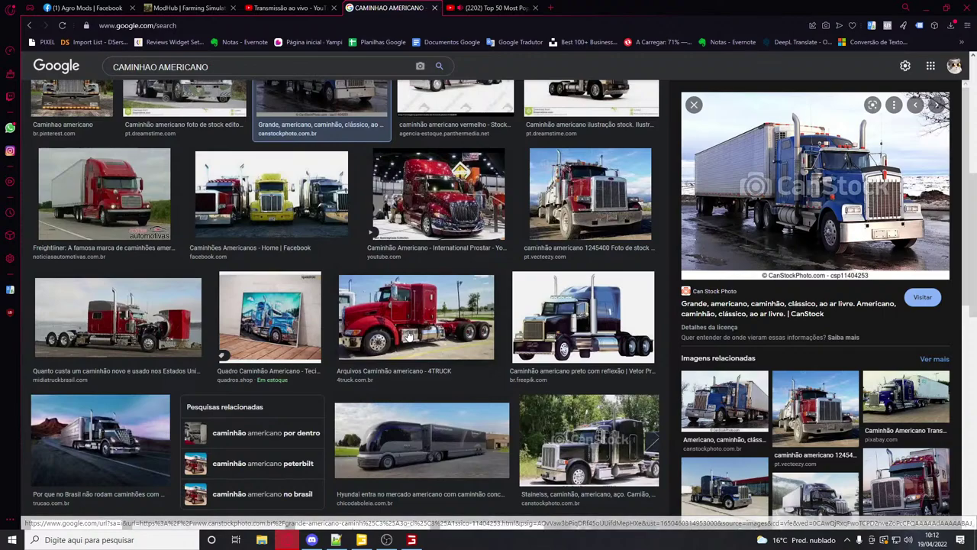
pyautogui.click(416, 317)
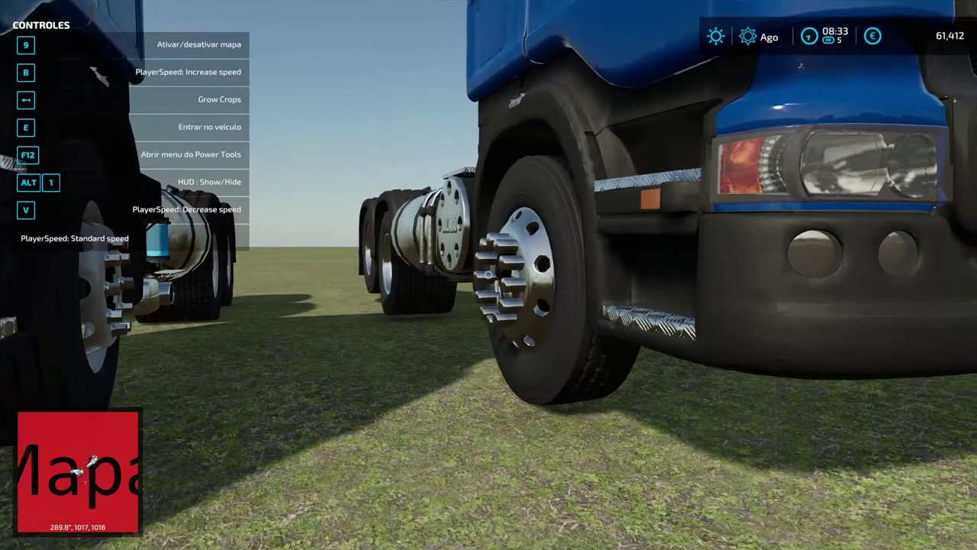
# Return to Farming Simulator 22 and drive the Scania S 530 away from the other trucks to watch its front wheels
pyautogui.press('w')
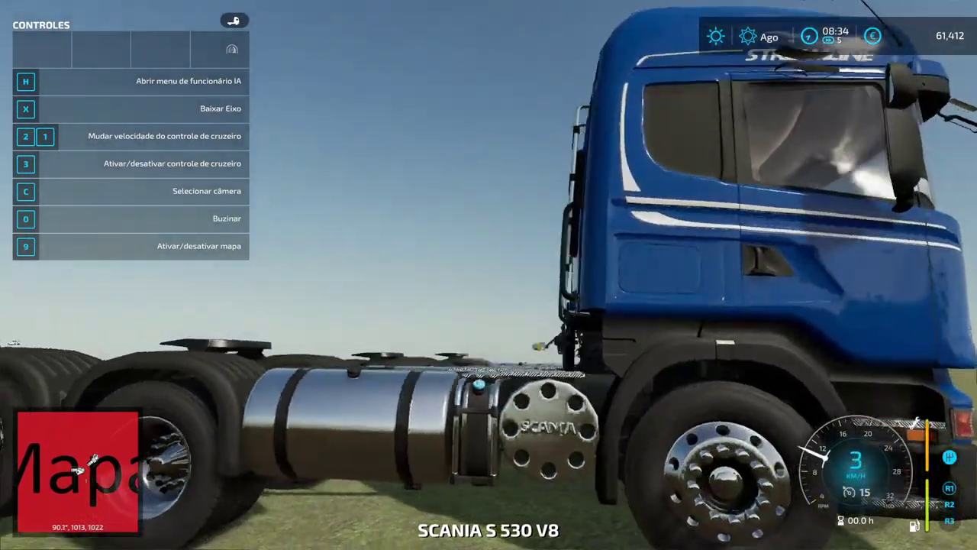
pyautogui.press('w')
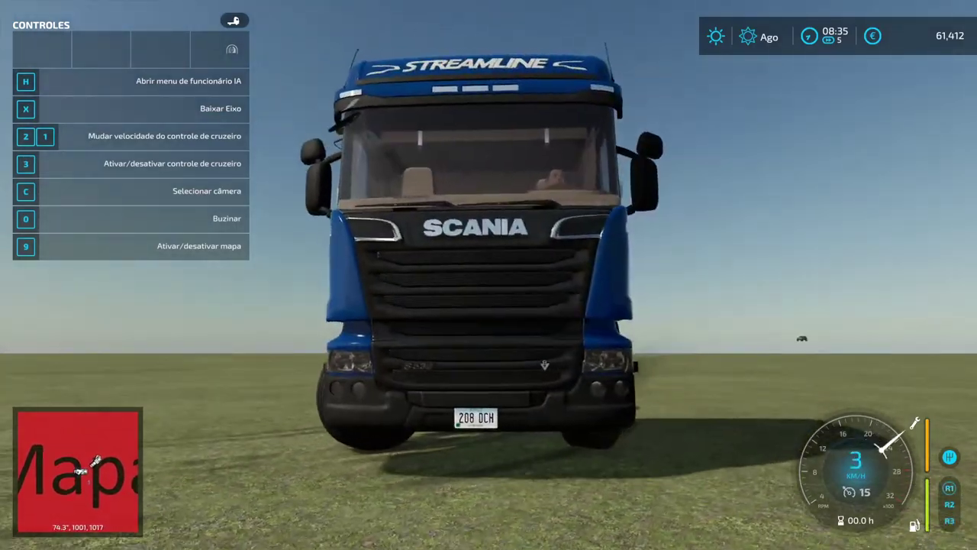
pyautogui.press('s')
pyautogui.press('d')
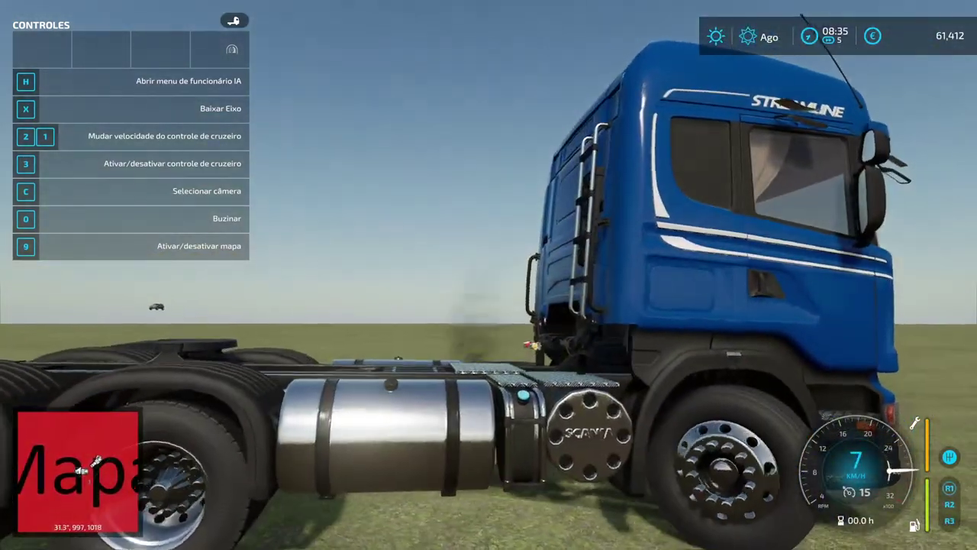
# Get out of the Scania S 530 and examine its front wheel and the area behind the cab on foot
pyautogui.press('e')
pyautogui.press('w')
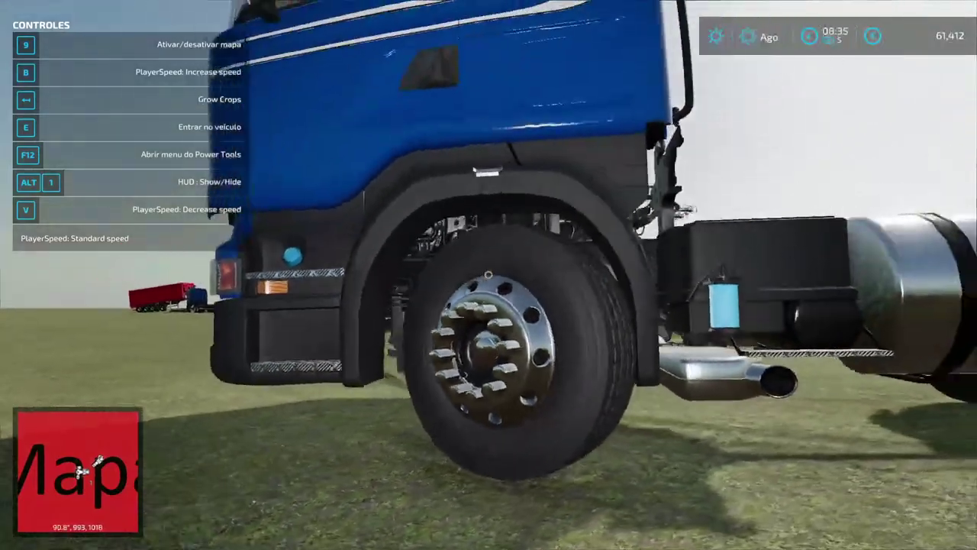
pyautogui.press('space')
pyautogui.press('w')
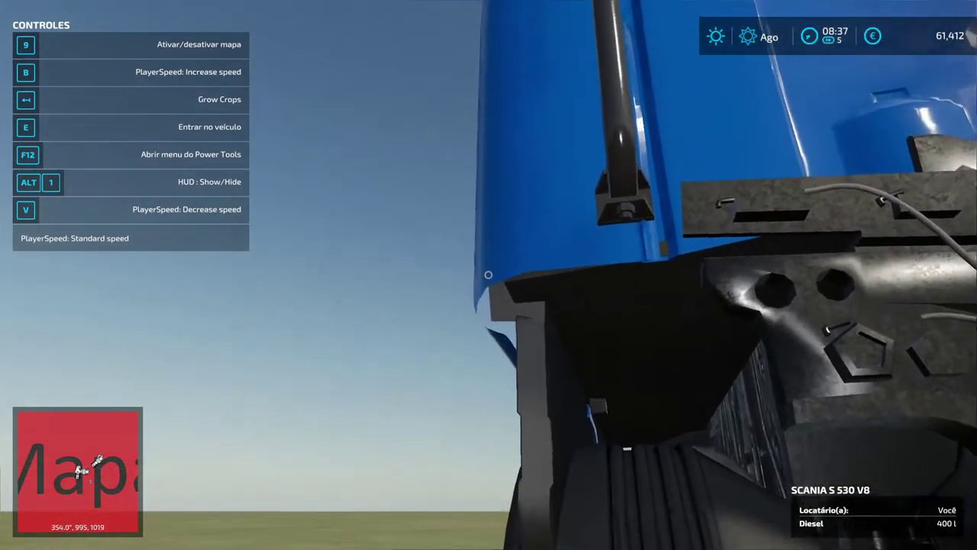
pyautogui.hotkey('alt', 'Tab')
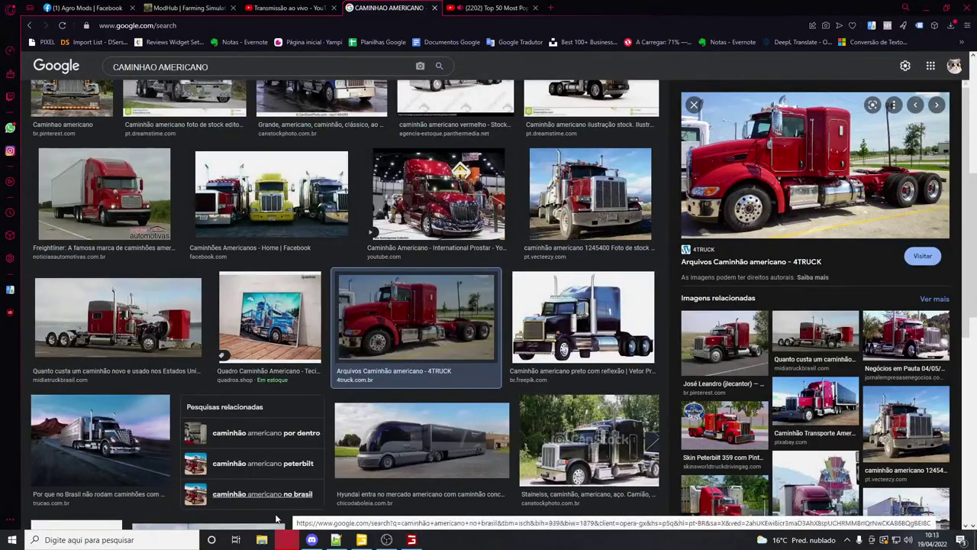
pyautogui.click(335, 543)
pyautogui.click(361, 540)
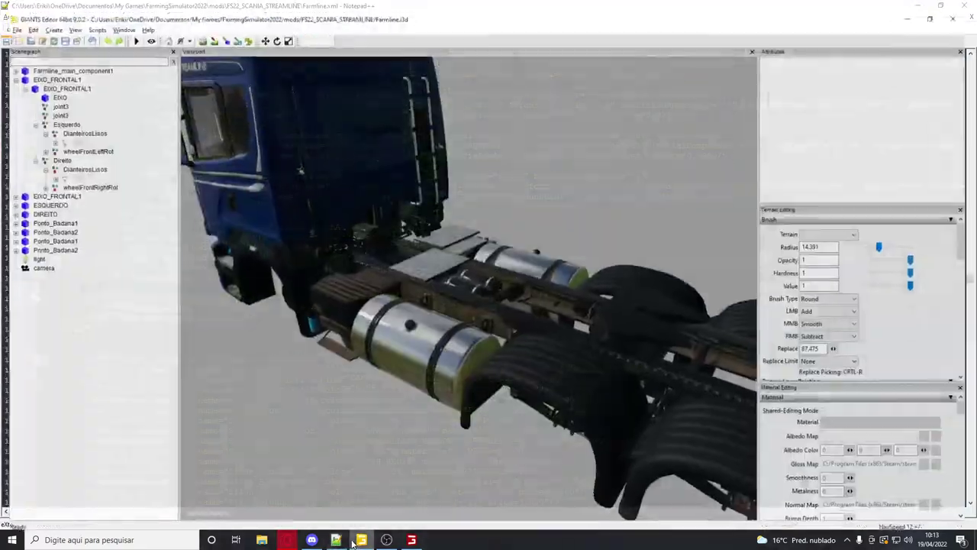
pyautogui.hotkey('alt', 'Tab')
pyautogui.hotkey('alt', 'Tab')
# Get back into the Scania S 530 and widen the outside view to take in the leased trucks
pyautogui.press('Tab')
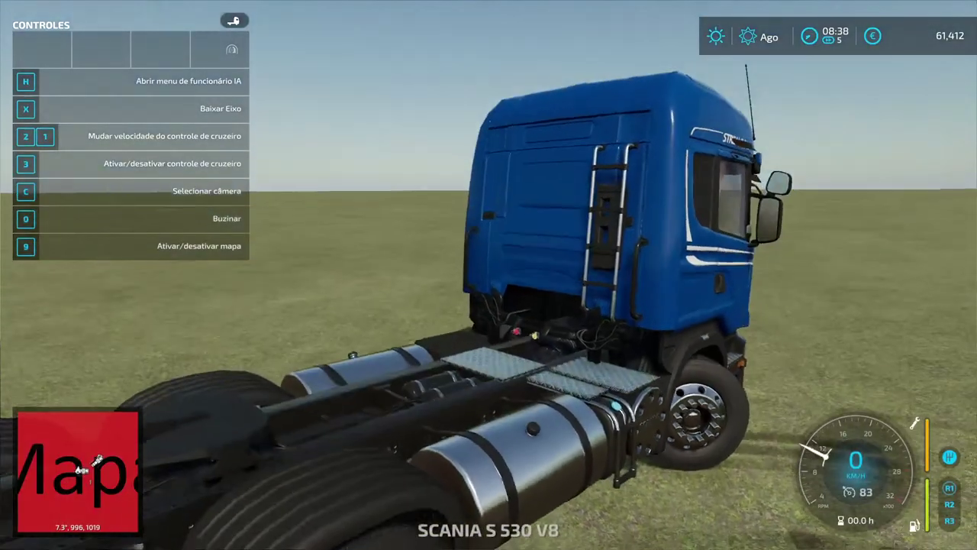
pyautogui.scroll(-4, 489, 275)
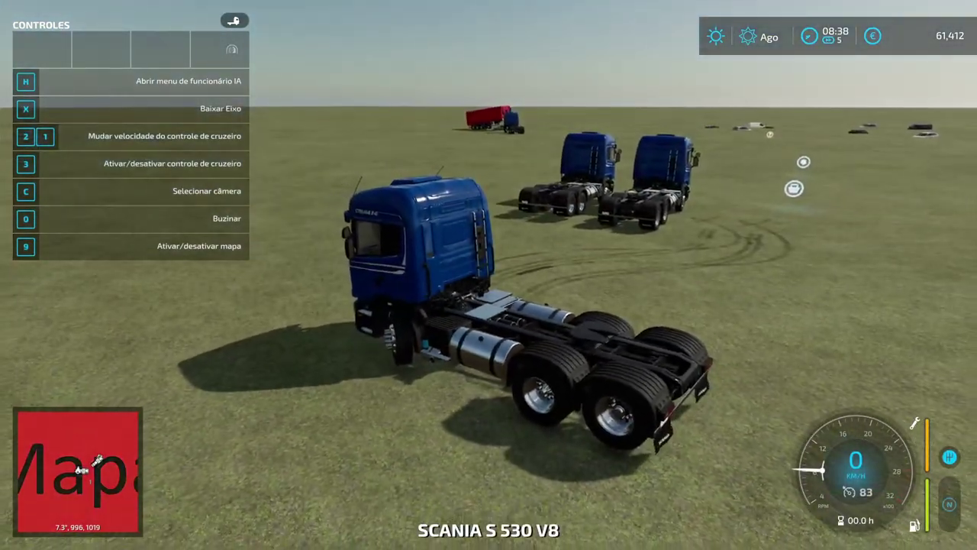
pyautogui.press('w')
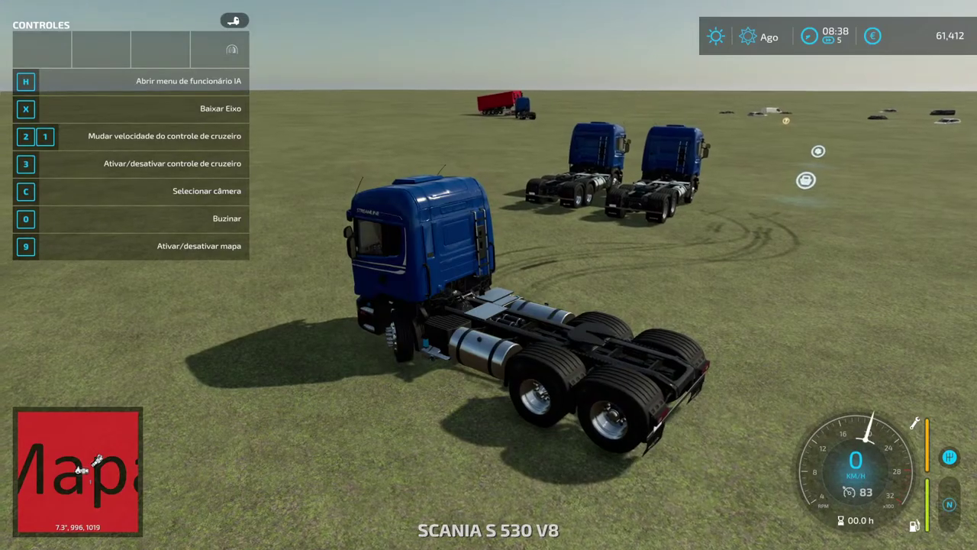
pyautogui.press('`')
pyautogui.press('`')
pyautogui.press('p')
pyautogui.press('Escape')
pyautogui.press('Escape')
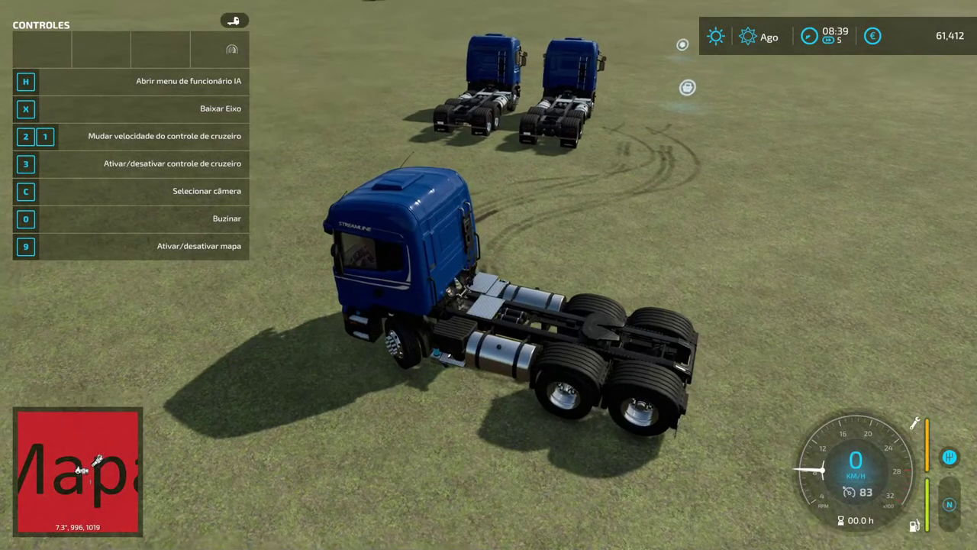
# Open the shop and bring up the leased items (Itens Arrendados)
pyautogui.press('p')
pyautogui.click(29, 396)
pyautogui.click(31, 356)
pyautogui.click(30, 275)
pyautogui.click(29, 236)
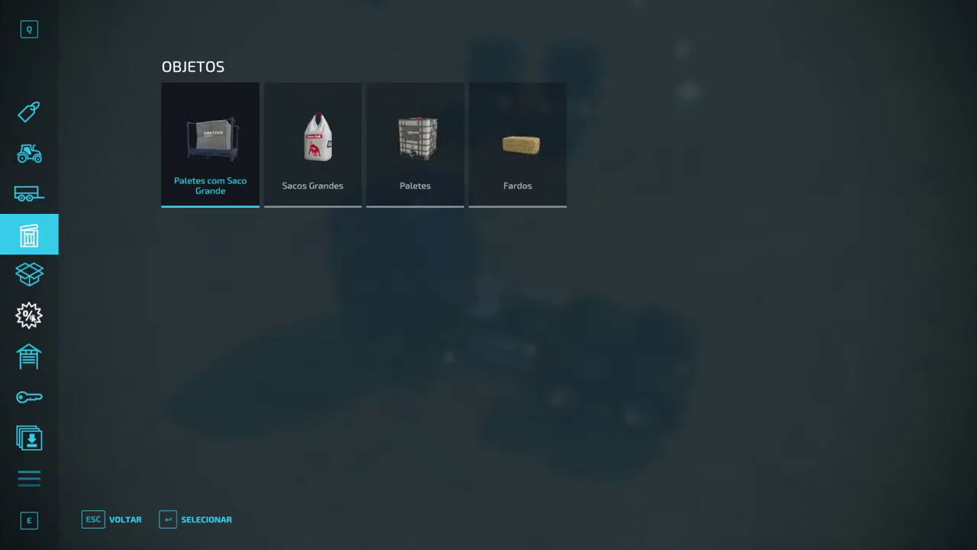
pyautogui.click(29, 315)
pyautogui.click(29, 154)
pyautogui.click(30, 438)
pyautogui.click(35, 390)
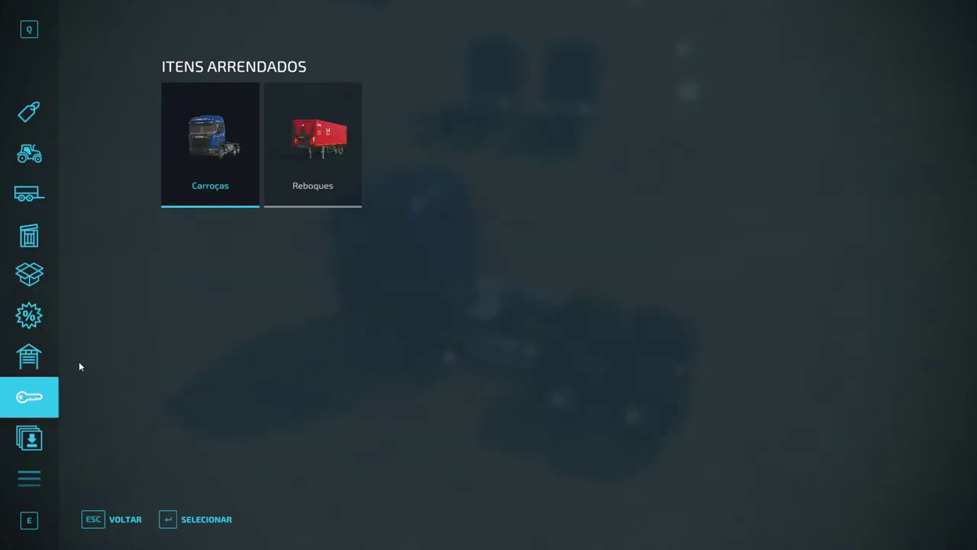
# Open construction mode and choose the Erguer/Baixar terrain sculpting tool under Paisagismo, over open ground near the leased trucks
pyautogui.click(44, 475)
pyautogui.click(637, 276)
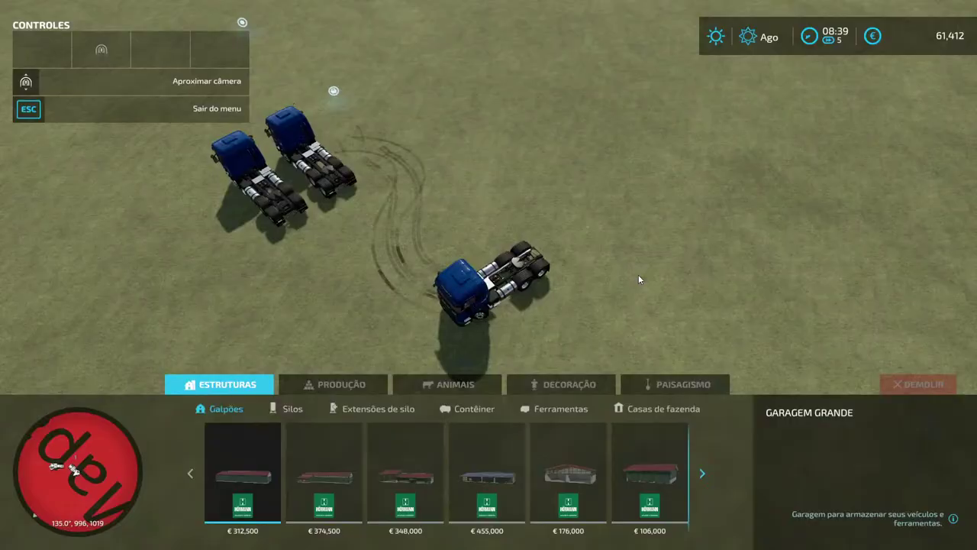
pyautogui.click(666, 386)
pyautogui.scroll(5, 469, 303)
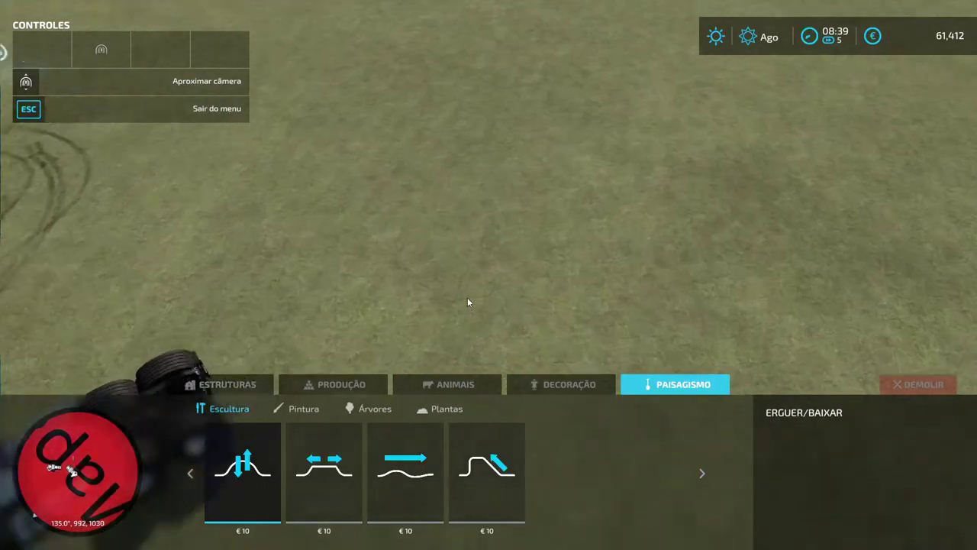
pyautogui.scroll(-2, 299, 256)
pyautogui.scroll(-5, 300, 249)
pyautogui.press('a')
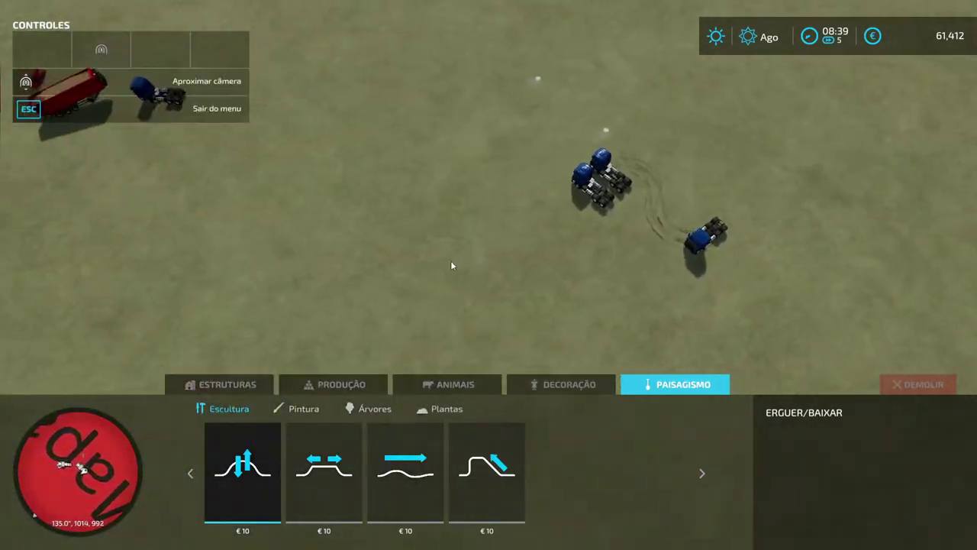
pyautogui.press('w')
pyautogui.scroll(5, 441, 299)
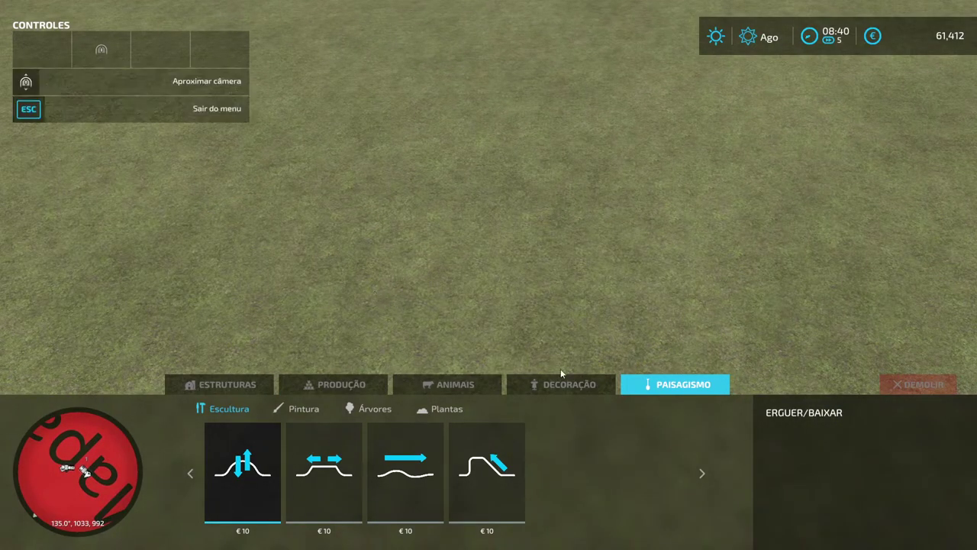
pyautogui.click(271, 463)
# Raise several mounds of earth on the open ground near the leased trucks
pyautogui.moveTo(447, 251)
pyautogui.mouseDown()
pyautogui.moveTo(454, 299)
pyautogui.moveTo(339, 148)
pyautogui.moveTo(414, 145)
pyautogui.moveTo(537, 71)
pyautogui.moveTo(458, 96)
pyautogui.moveTo(386, 78)
pyautogui.moveTo(525, 85)
pyautogui.moveTo(384, 297)
pyautogui.moveTo(261, 183)
pyautogui.moveTo(445, 115)
pyautogui.moveTo(511, 239)
pyautogui.moveTo(252, 207)
pyautogui.moveTo(298, 200)
pyautogui.mouseUp()
pyautogui.moveTo(485, 194)
pyautogui.mouseDown(button='middle')
pyautogui.moveTo(457, 211)
pyautogui.moveTo(520, 306)
pyautogui.moveTo(558, 211)
pyautogui.moveTo(620, 328)
pyautogui.mouseUp(button='middle')
pyautogui.moveTo(620, 329); pyautogui.dragTo(486, 286)
pyautogui.press('a')
pyautogui.moveTo(342, 266)
pyautogui.mouseDown()
pyautogui.moveTo(442, 299)
pyautogui.moveTo(388, 322)
pyautogui.moveTo(450, 313)
pyautogui.moveTo(493, 285)
pyautogui.moveTo(438, 325)
pyautogui.moveTo(512, 366)
pyautogui.moveTo(297, 294)
pyautogui.moveTo(394, 264)
pyautogui.moveTo(482, 255)
pyautogui.moveTo(458, 288)
pyautogui.moveTo(580, 312)
pyautogui.moveTo(383, 323)
pyautogui.moveTo(482, 290)
pyautogui.moveTo(392, 331)
pyautogui.moveTo(480, 332)
pyautogui.moveTo(423, 321)
pyautogui.moveTo(320, 324)
pyautogui.moveTo(333, 315)
pyautogui.moveTo(425, 326)
pyautogui.moveTo(461, 308)
pyautogui.mouseUp()
pyautogui.press('s')
pyautogui.press('d')
pyautogui.press('a')
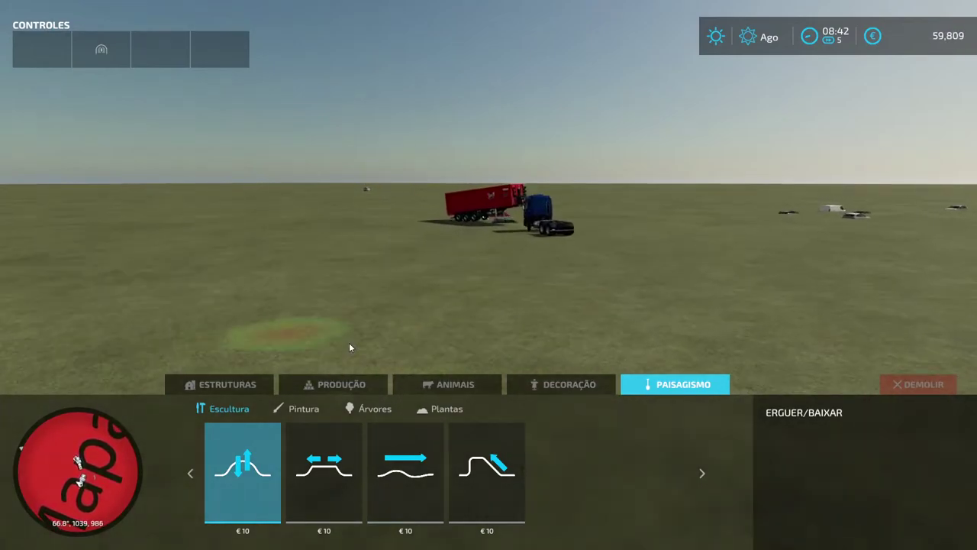
pyautogui.moveTo(343, 319); pyautogui.dragTo(357, 336)
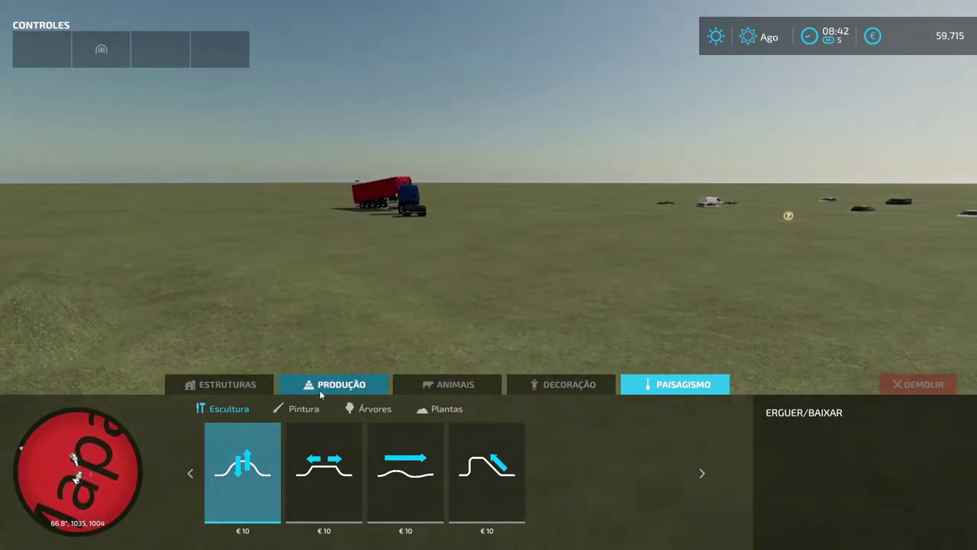
# Leave construction mode and drive the Scania S 530 around past the parked trucks toward the raised mounds
pyautogui.press('Escape')
pyautogui.press('w')
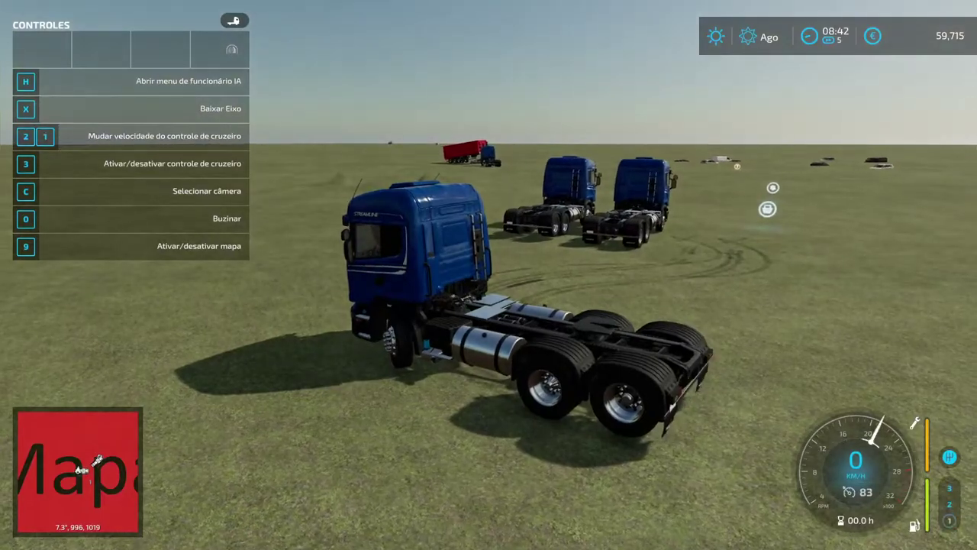
pyautogui.press('d')
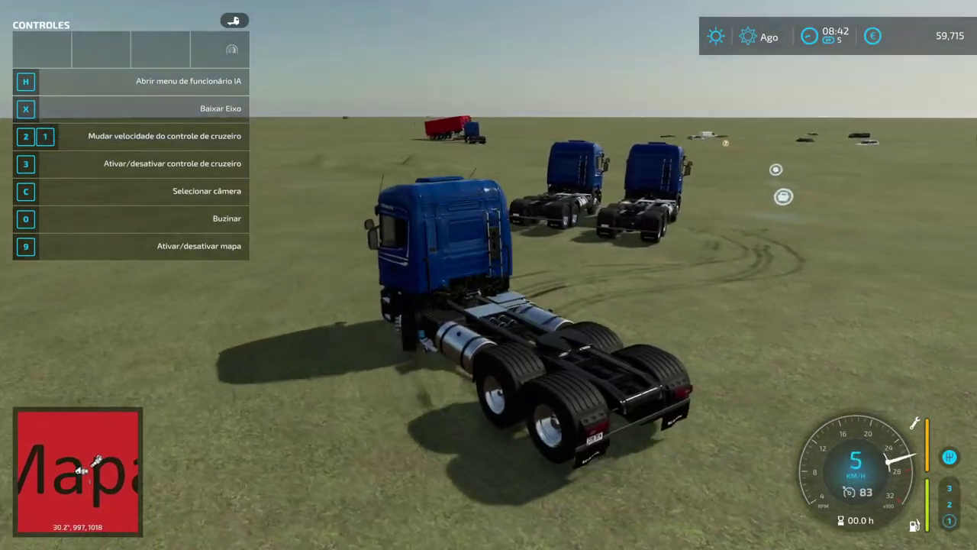
pyautogui.press('s')
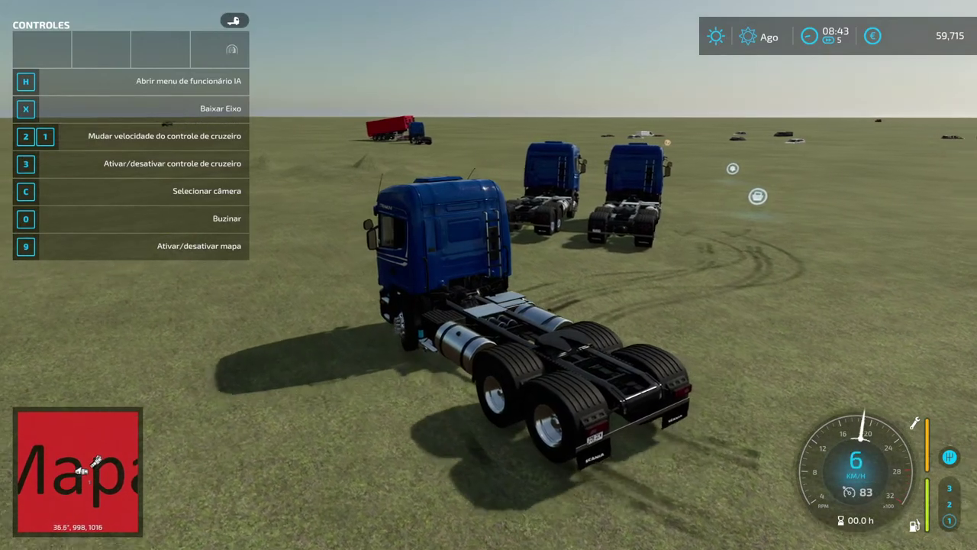
pyautogui.press('d')
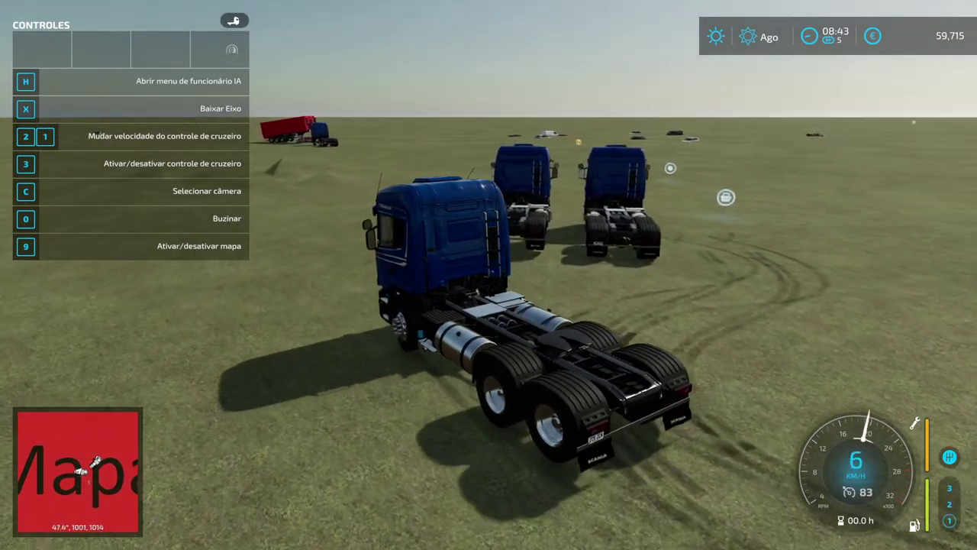
pyautogui.press('d')
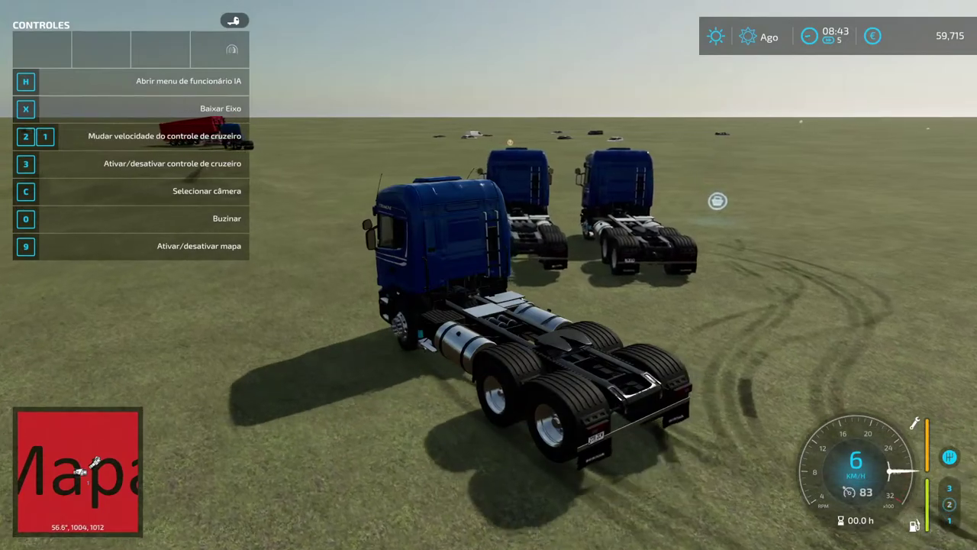
pyautogui.press('d')
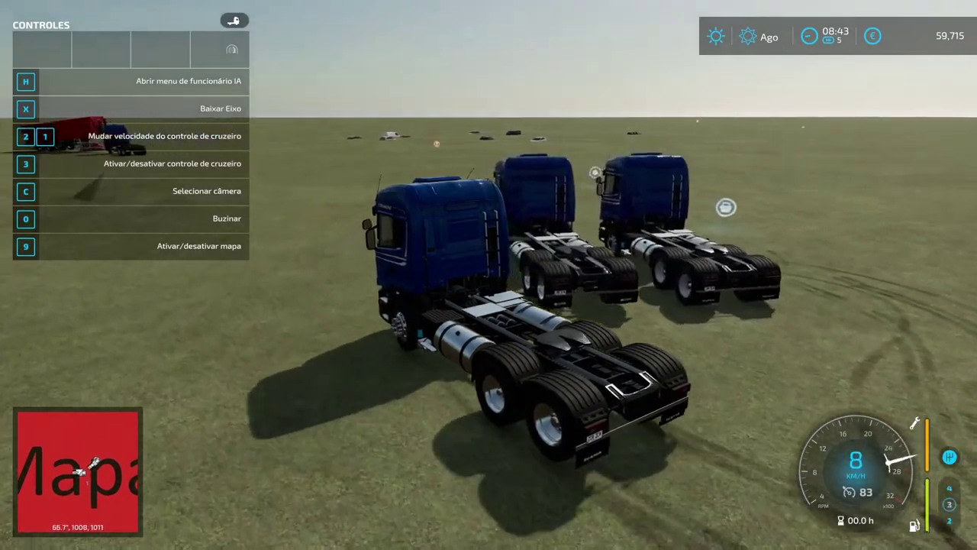
pyautogui.press('w')
pyautogui.press('d')
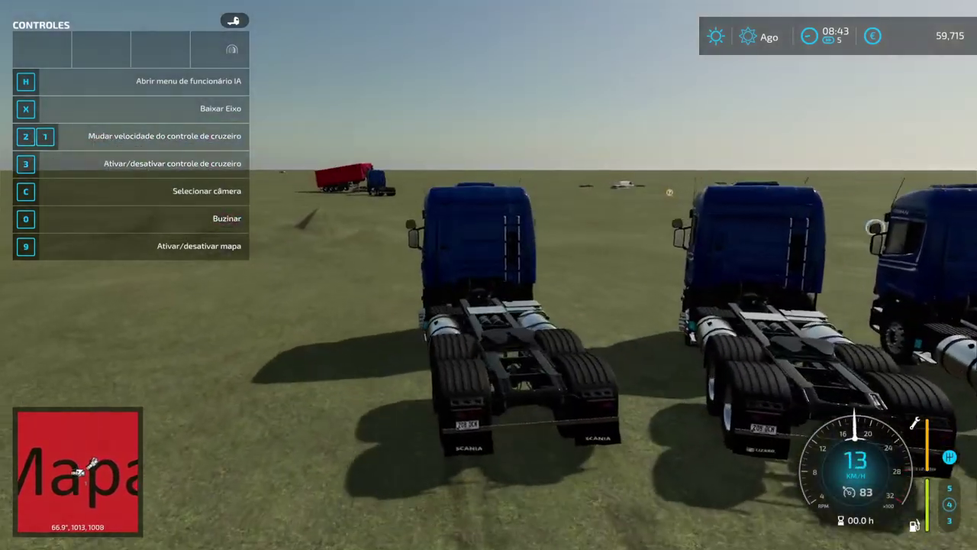
pyautogui.press('w')
pyautogui.press('a')
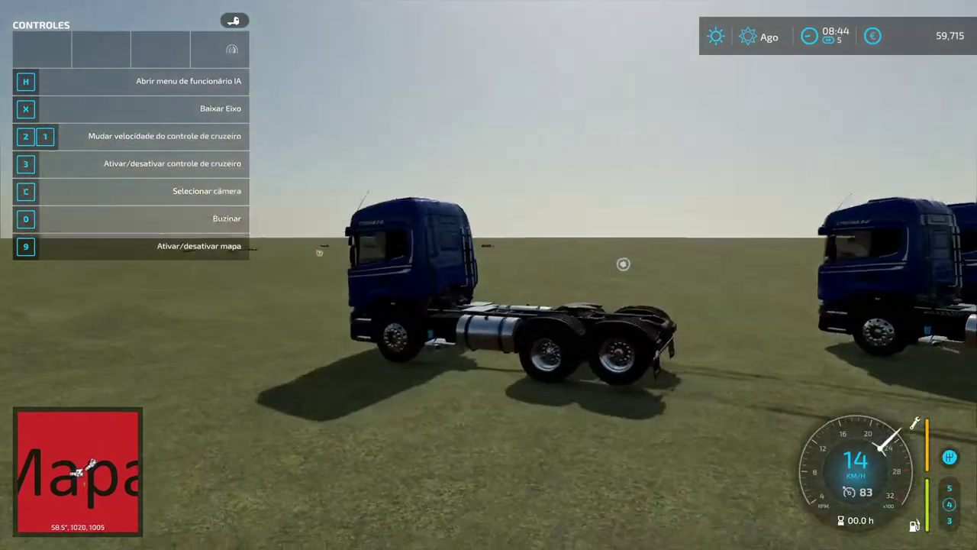
# Drive the Scania over the mounds and reverse on them to watch the front wheels and suspension from both sides
pyautogui.press('w')
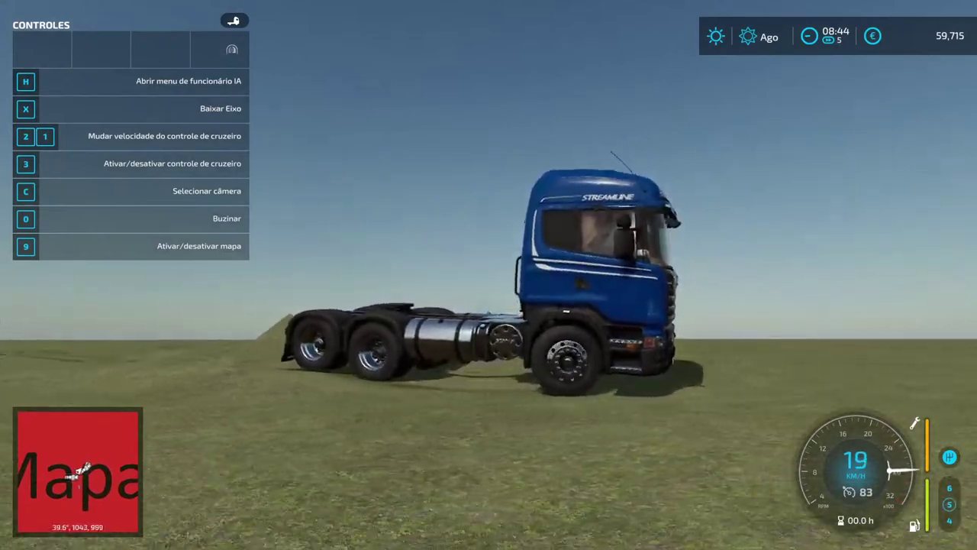
pyautogui.press('w')
pyautogui.press('a')
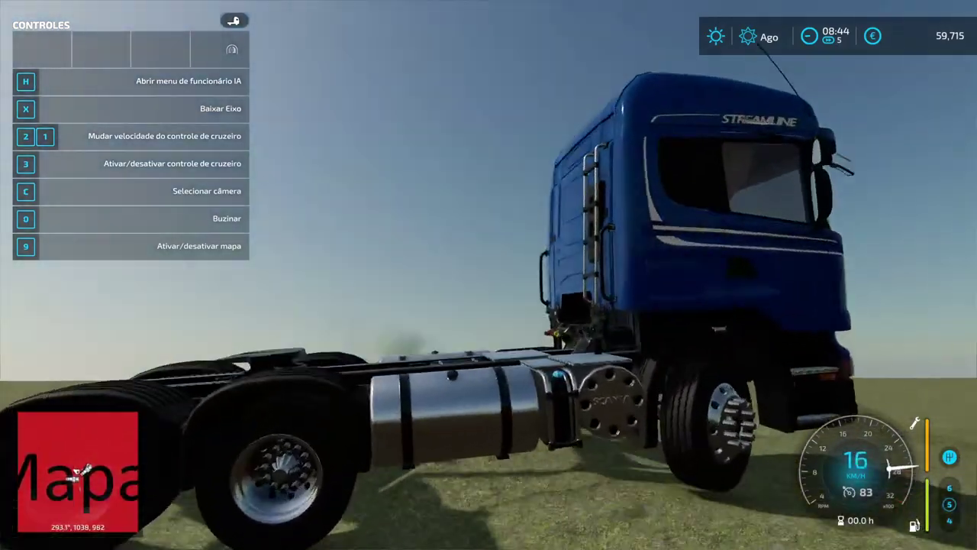
pyautogui.press('a')
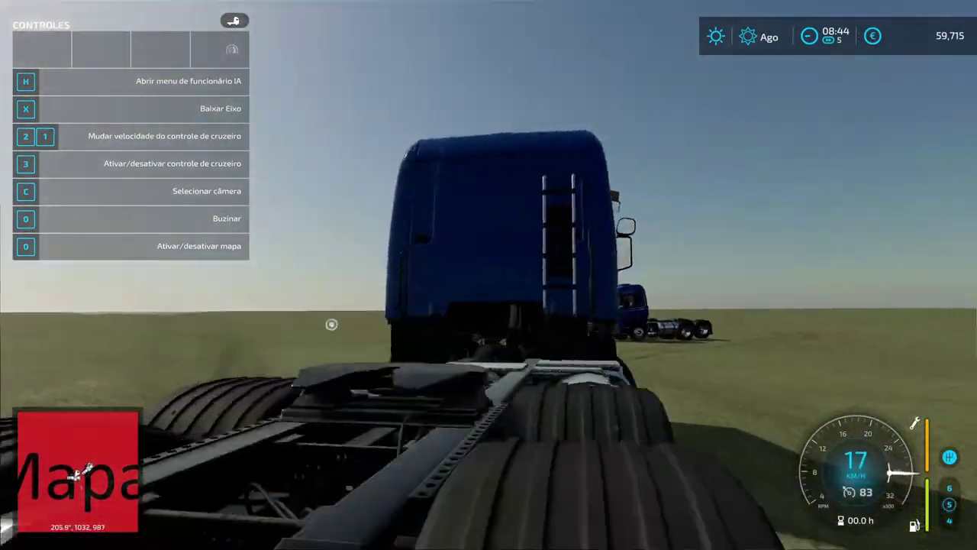
pyautogui.press('s')
pyautogui.press('s')
pyautogui.press('a')
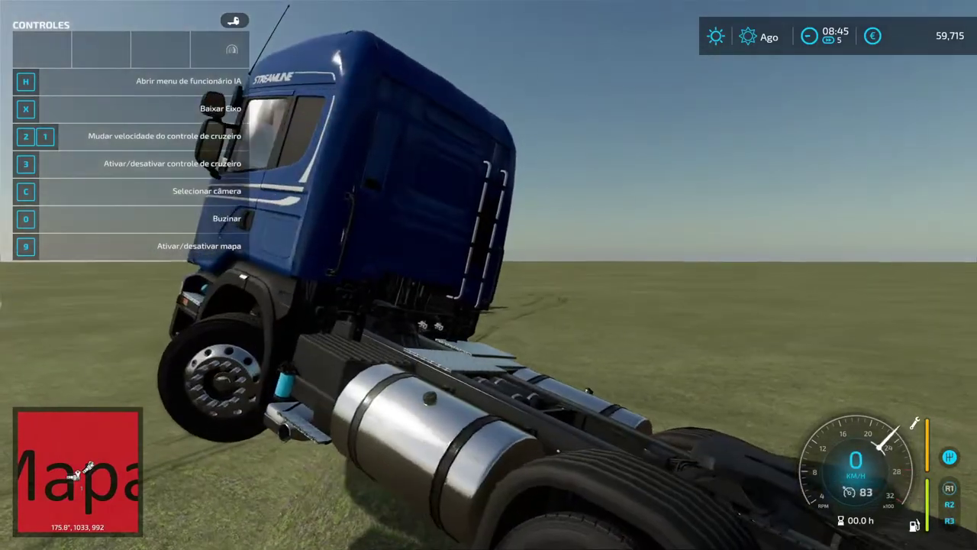
pyautogui.press('s')
pyautogui.press('d')
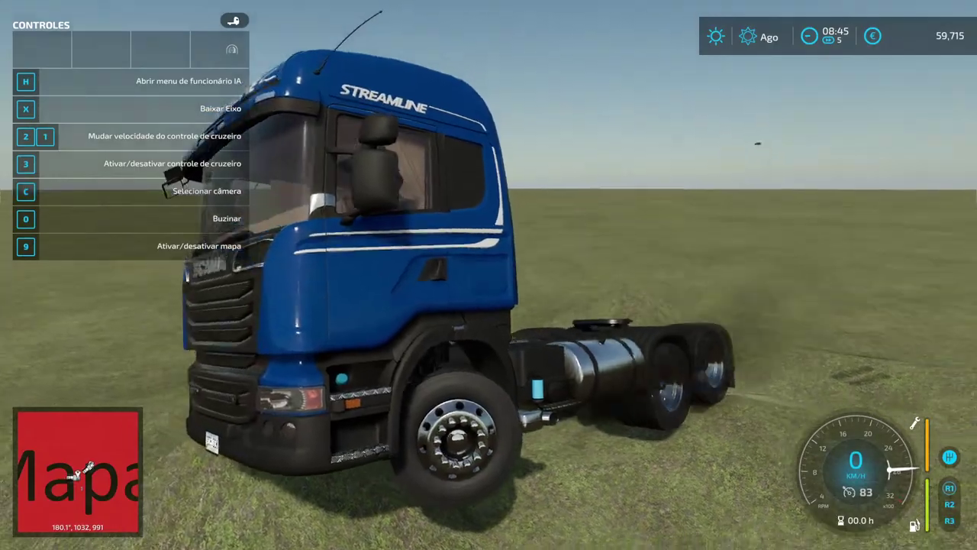
# Get out of the Scania S 530, toggle super strength (super força) in Power Tools, and get back in
pyautogui.press('e')
pyautogui.press('s')
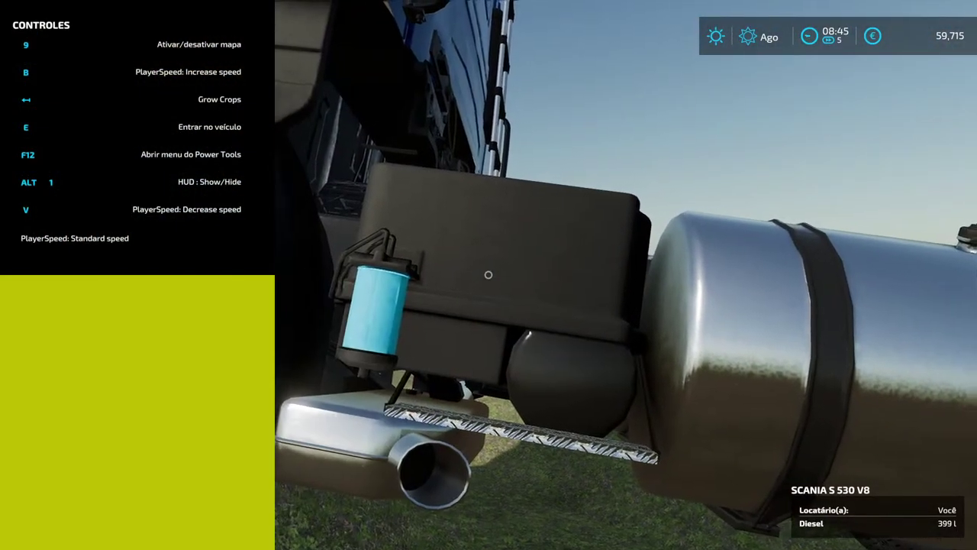
pyautogui.press('F12')
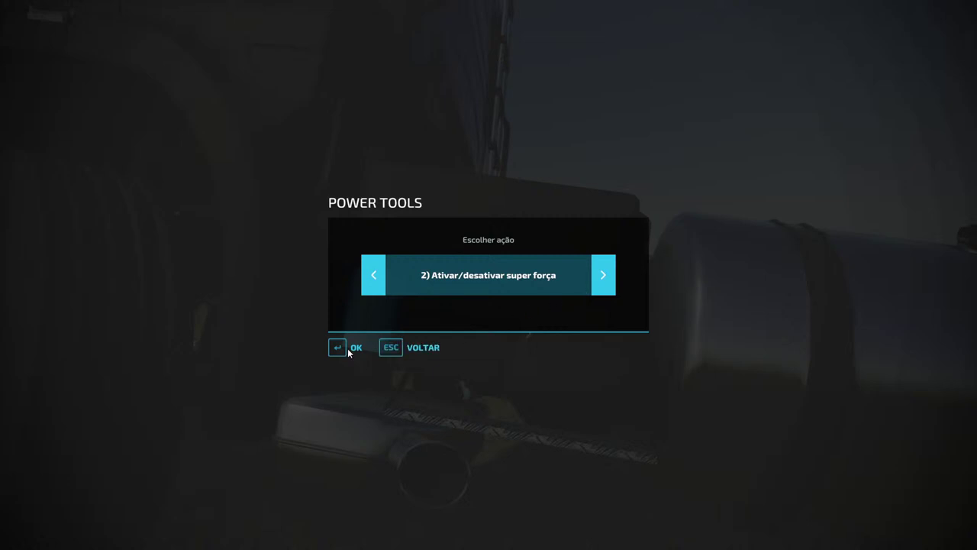
pyautogui.click(349, 348)
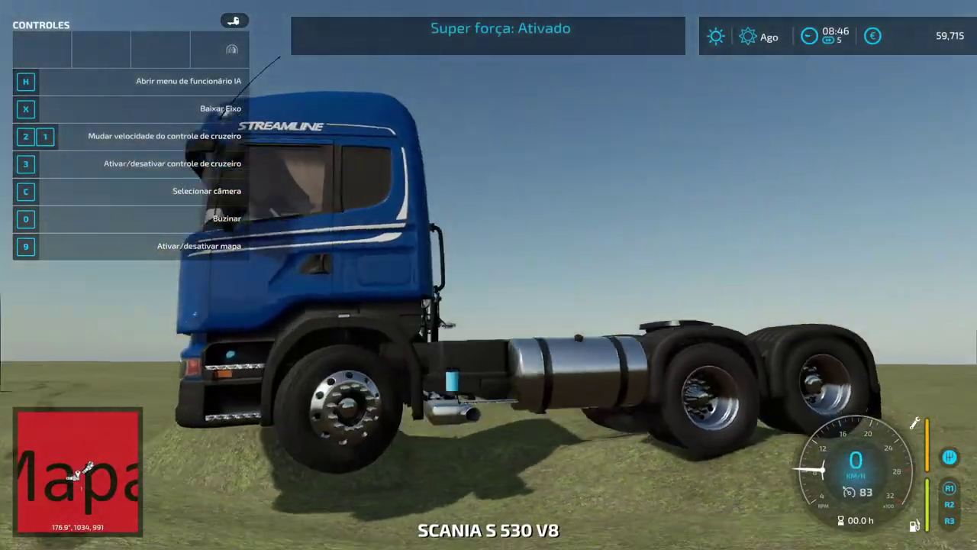
# Reverse and steer the Scania off the mound, watching the front rim while the wheel turns and the suspension moves
pyautogui.press('s')
pyautogui.press('a')
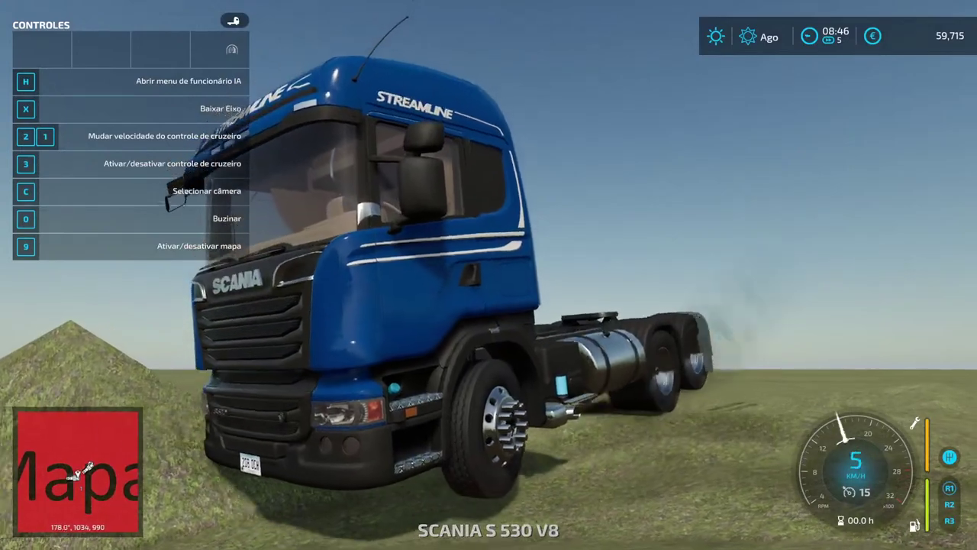
pyautogui.press('d')
pyautogui.press('w')
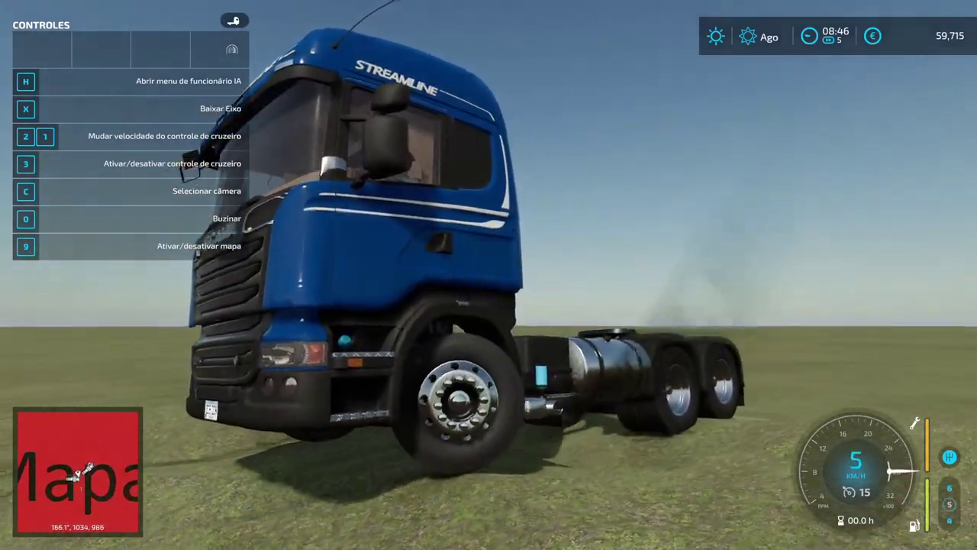
pyautogui.press('s')
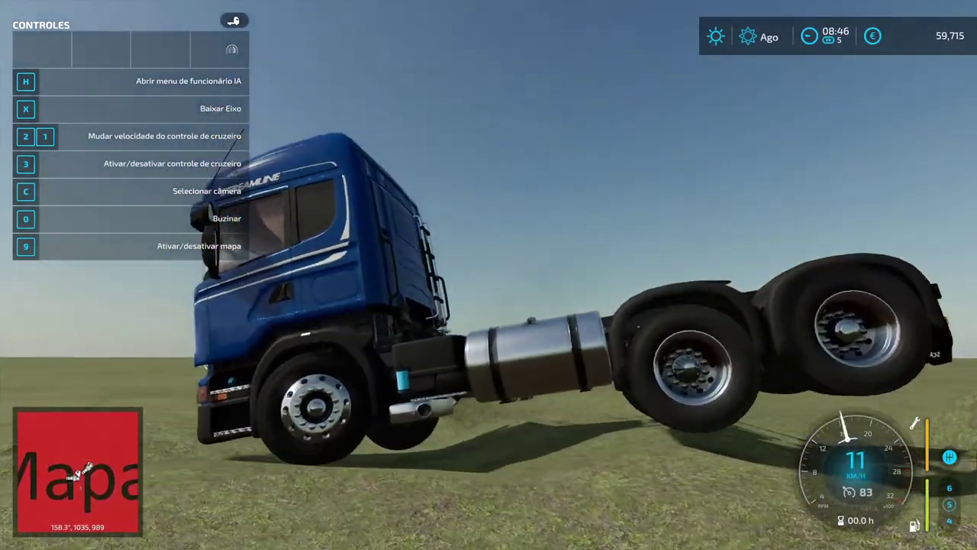
pyautogui.press('d')
pyautogui.press('w')
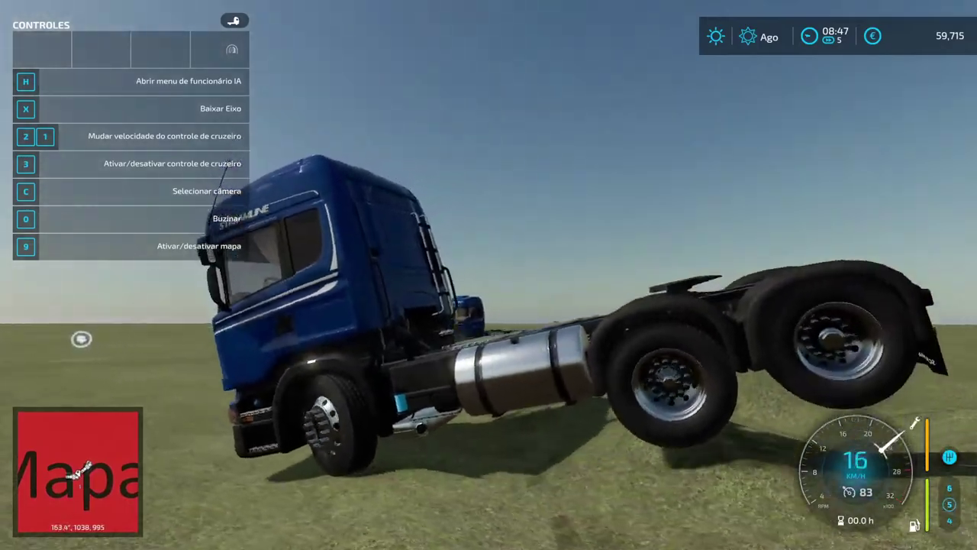
# Circle the Scania back across the mounds and stop on uneven ground to inspect the rear and front wheels
pyautogui.press('d')
pyautogui.press('w')
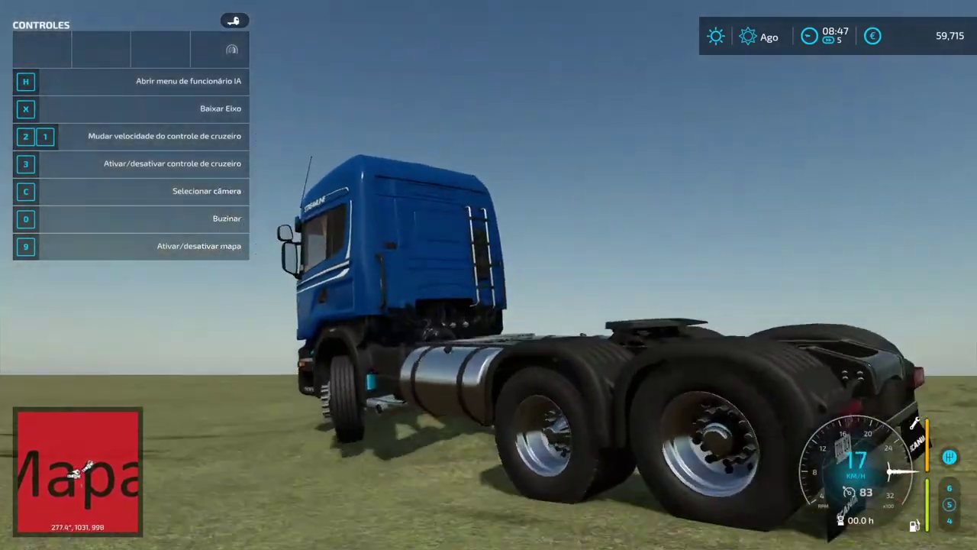
pyautogui.press('d')
pyautogui.press('w')
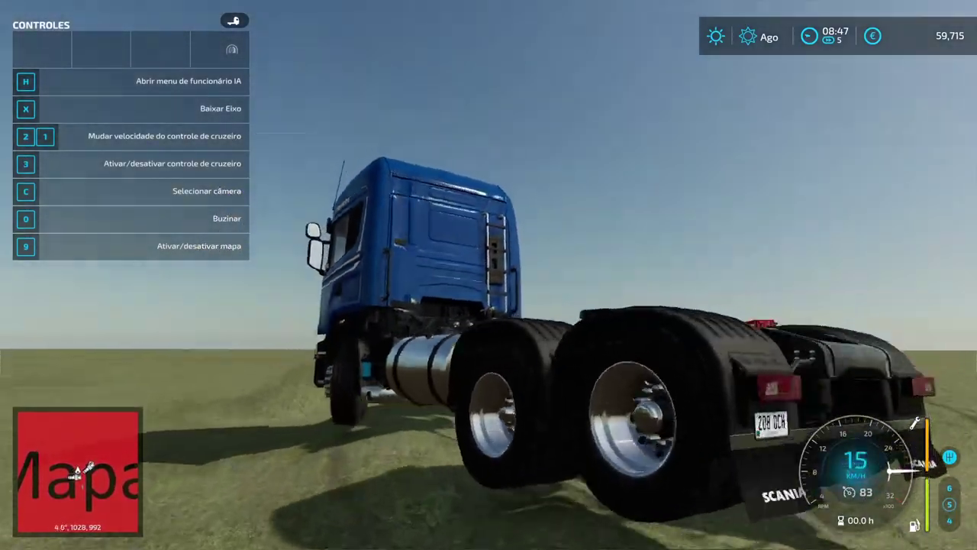
pyautogui.press('d')
pyautogui.press('w')
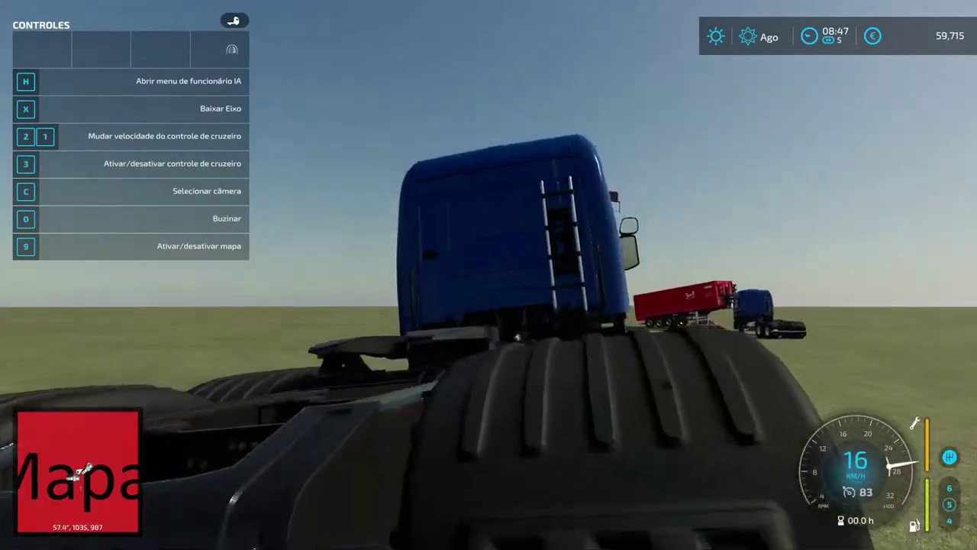
pyautogui.press('a')
pyautogui.press('s')
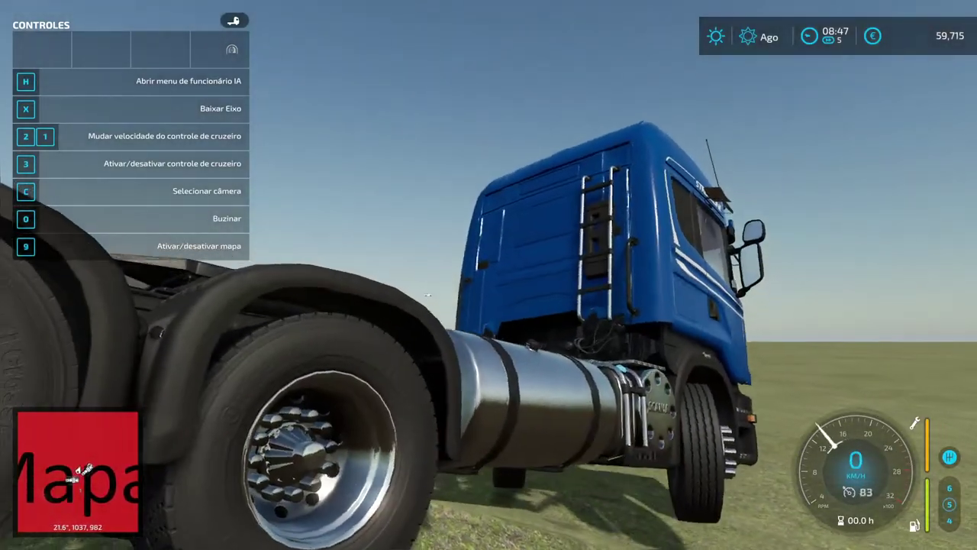
# Drive the Scania in a loop onto the mound and view its front axle head-on from farther away
pyautogui.press('w')
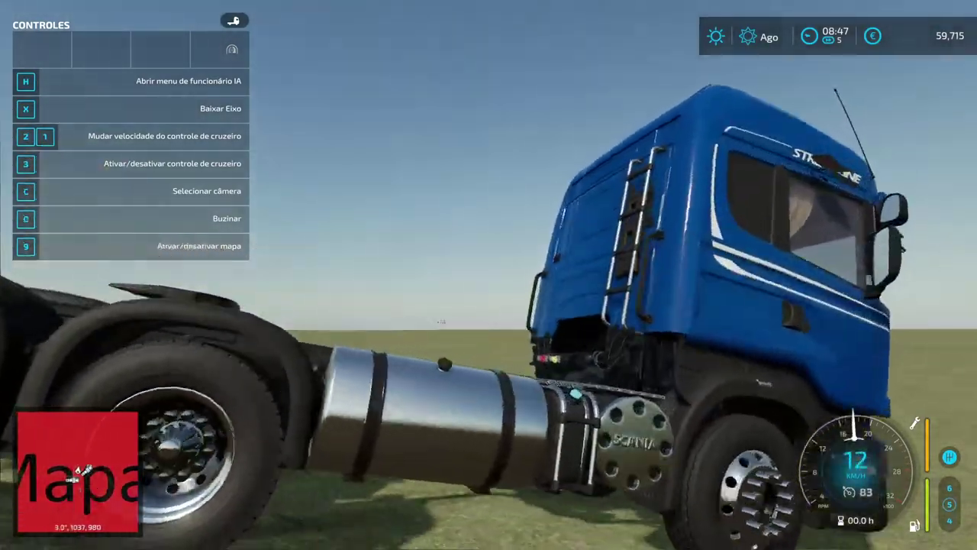
pyautogui.press('w')
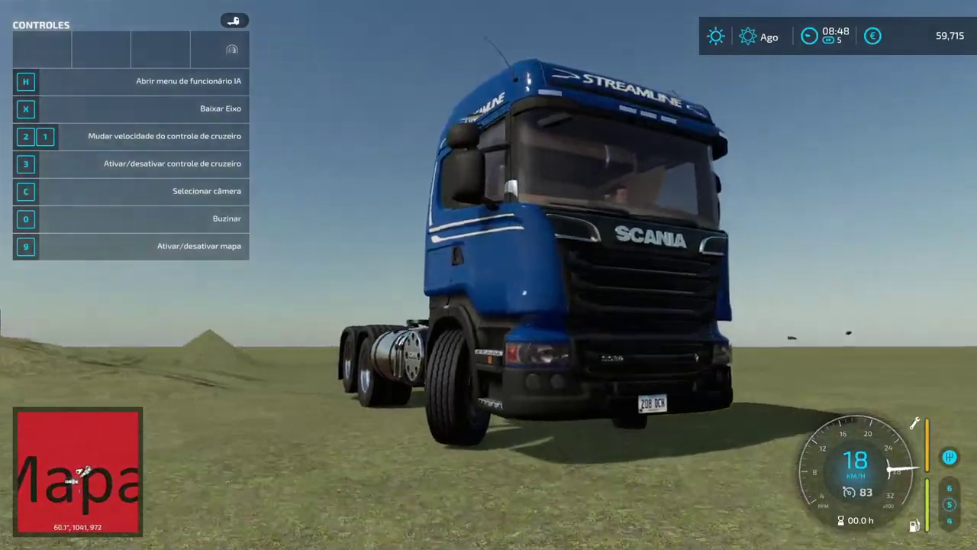
pyautogui.press('w')
pyautogui.press('d')
pyautogui.scroll(-3, 489, 275)
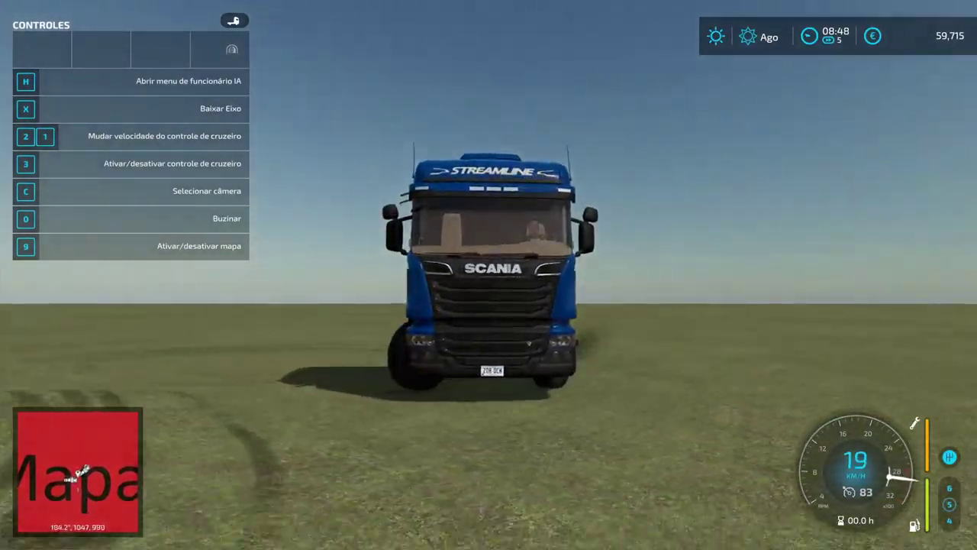
pyautogui.press('d')
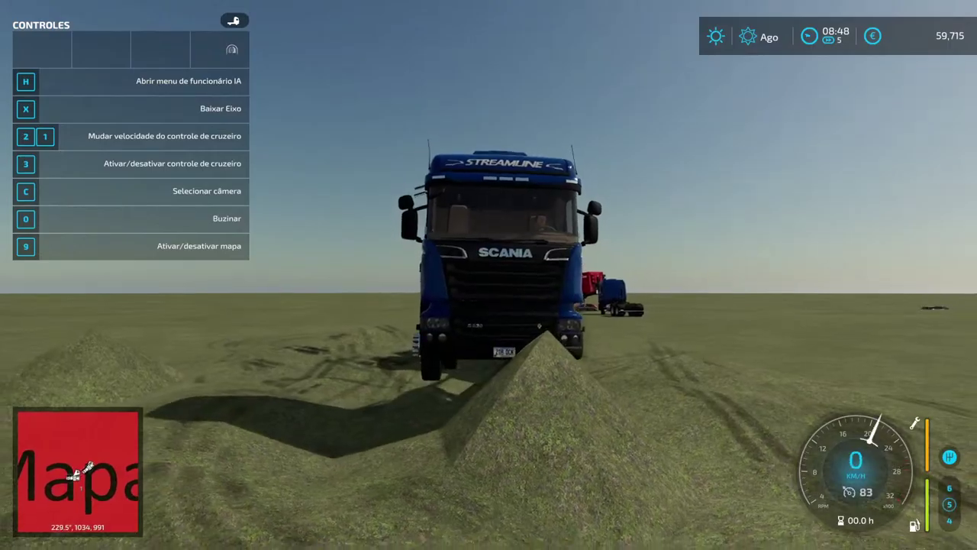
# Search Farmline.xml in Notepad++ for "suspe" and examine the rotation limits of the suspension node 0>2|0|0|29|0
pyautogui.hotkey('alt', 'Tab')
pyautogui.hotkey('ctrl', 'f')
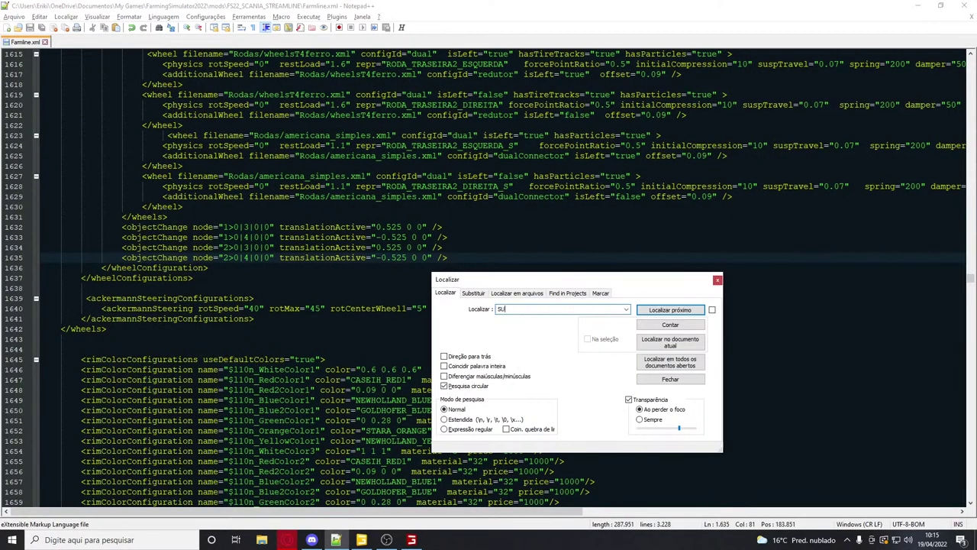
pyautogui.press('Return')
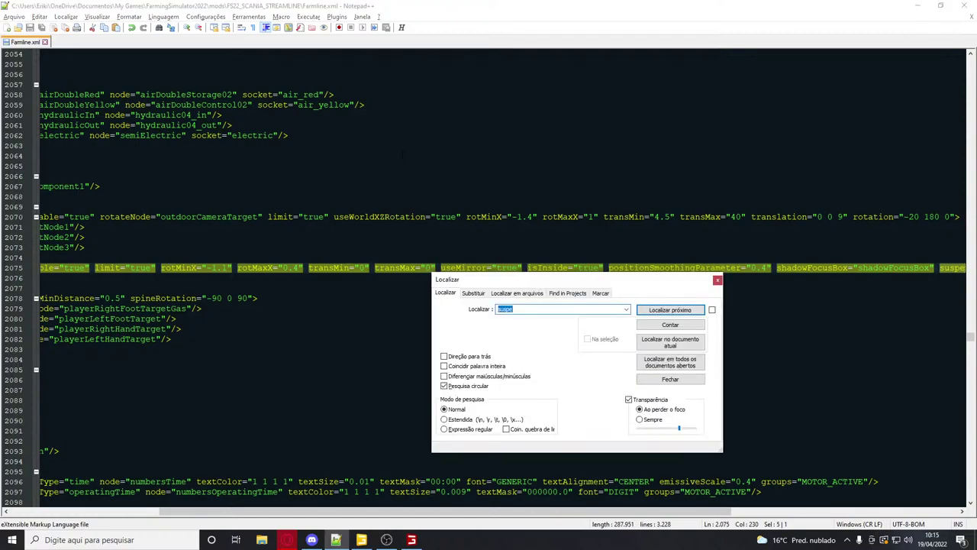
pyautogui.press('Escape')
pyautogui.scroll(-2, 489, 275)
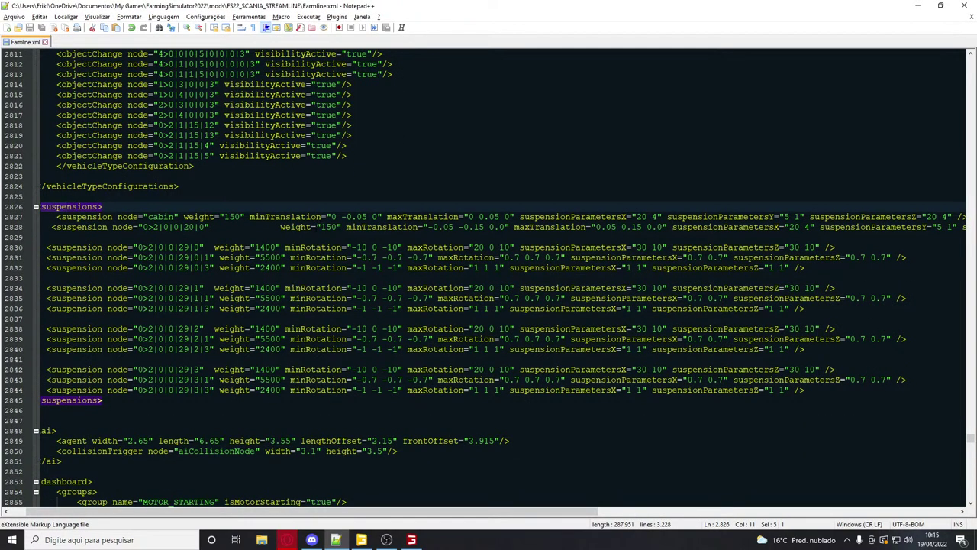
pyautogui.moveTo(286, 247); pyautogui.dragTo(398, 247)
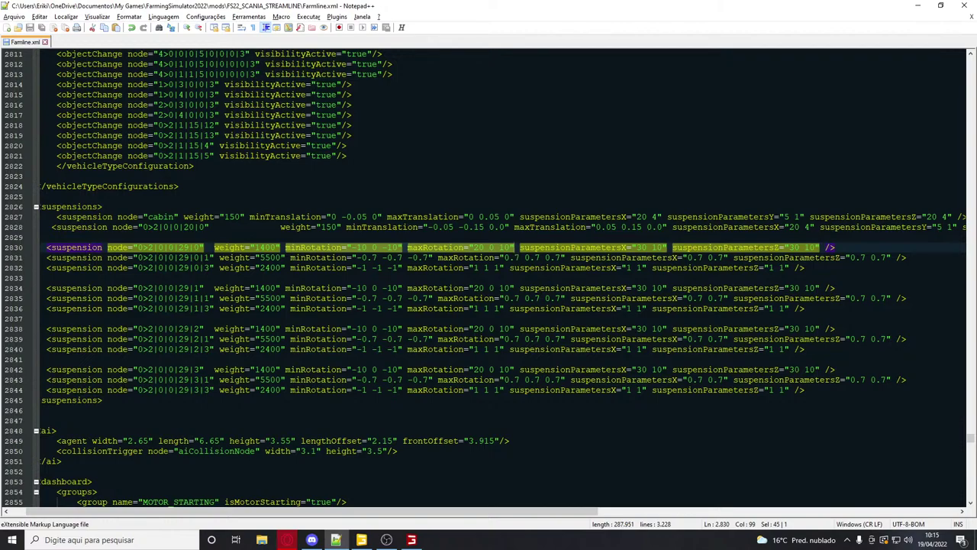
# Open Farmline.xml from FS22_LIZARD_STREAMLINE_CONSOLE.zip in the Farming Simulator mods folder
pyautogui.click(262, 540)
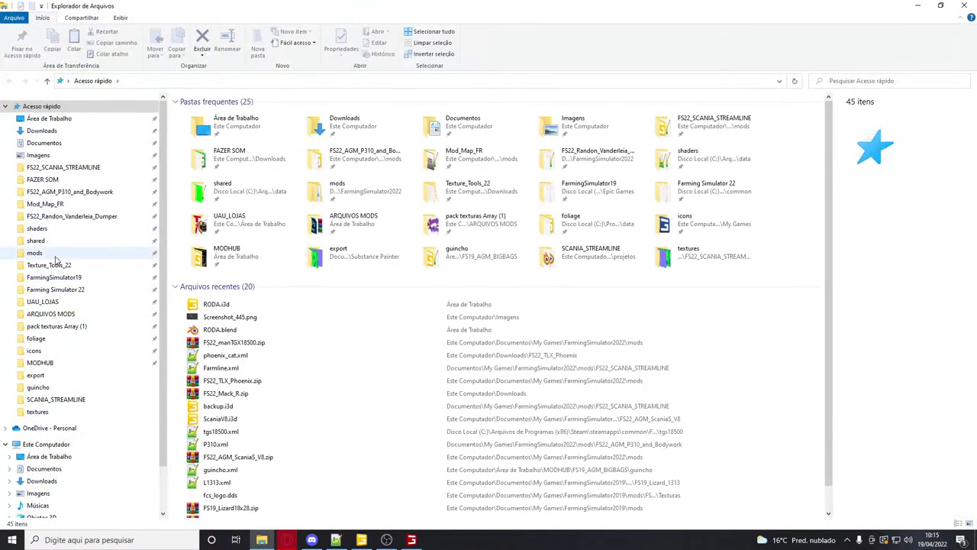
pyautogui.click(91, 253)
pyautogui.scroll(-14, 263, 374)
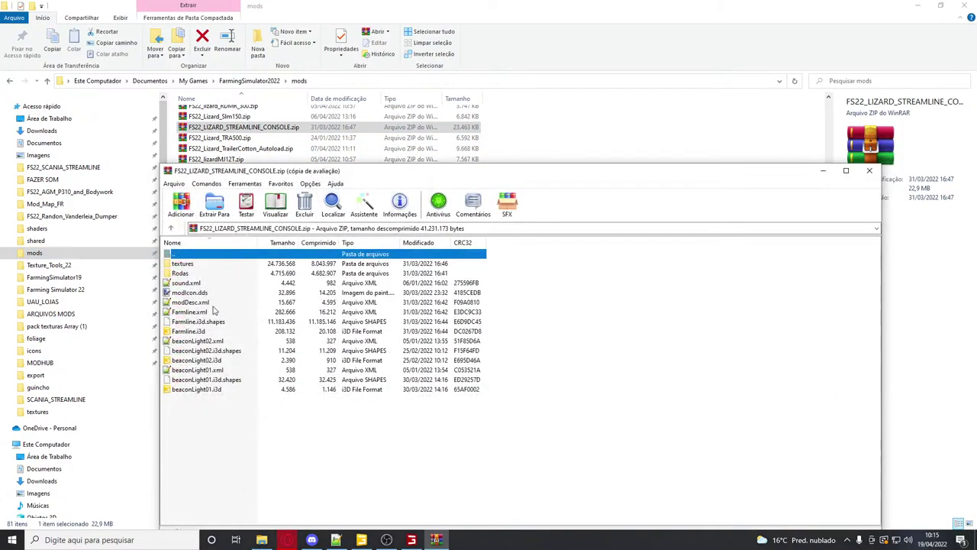
pyautogui.doubleClick(189, 314)
# Copy the cabin suspension's minRotation="0 0 -1.5" and maxRotation="0 0 1.5" from that file into the FS22_SCANIA_STREAMLINE Farmline.xml
pyautogui.hotkey('ctrl', 'f')
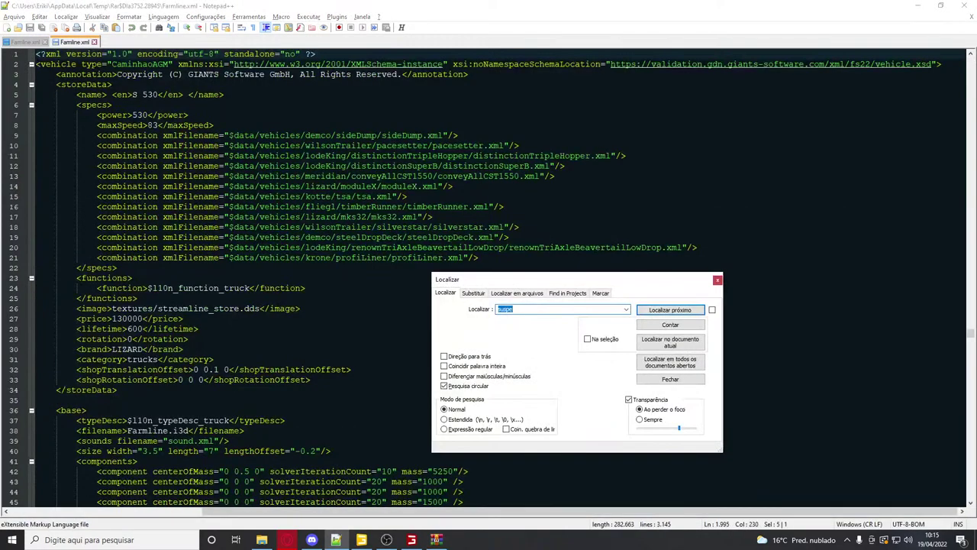
pyautogui.press('Return')
pyautogui.press('Return')
pyautogui.press('Escape')
pyautogui.click(256, 257)
pyautogui.moveTo(274, 278); pyautogui.dragTo(487, 278)
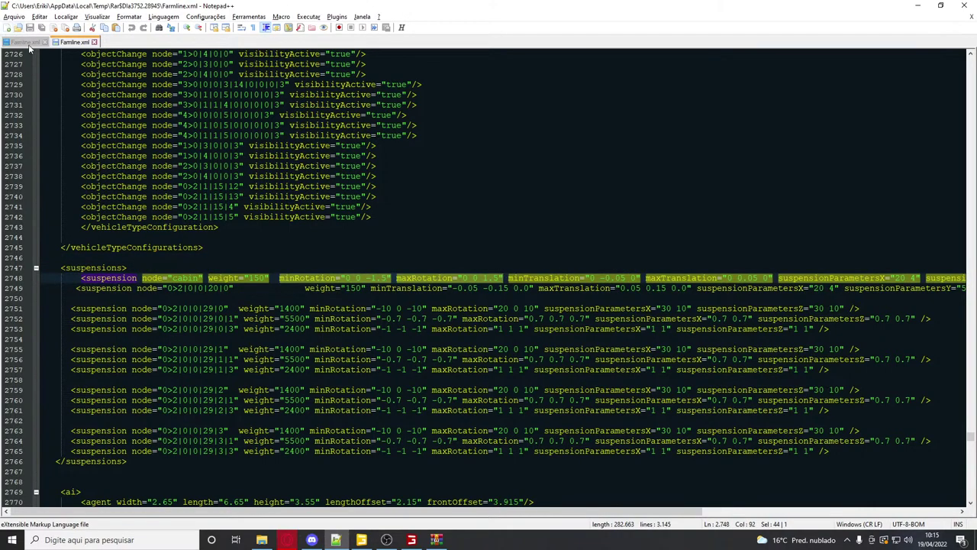
pyautogui.click(29, 43)
pyautogui.click(250, 217)
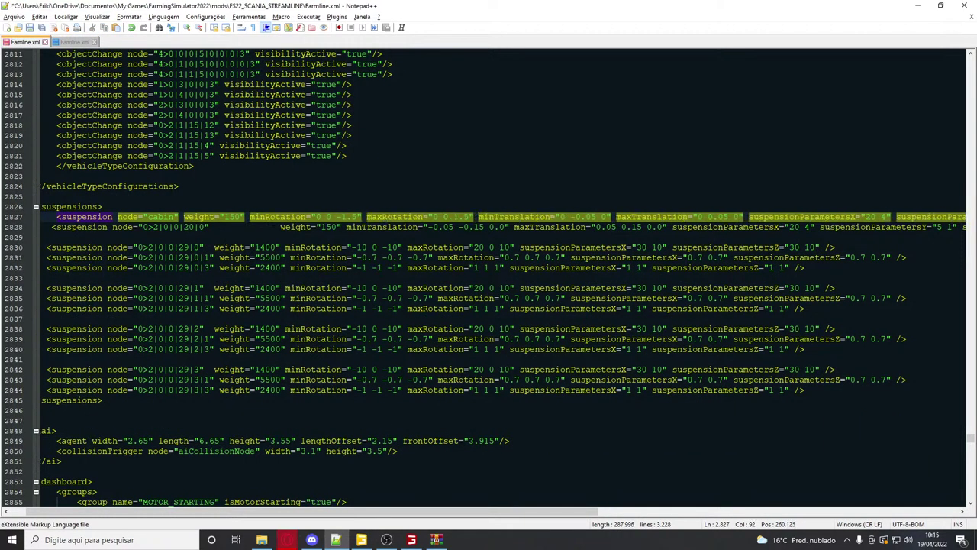
# Switch to Farming Simulator 22, reload the Scania with the gsVehicleReload console command, and get out and back in
pyautogui.hotkey('alt', 'Tab')
pyautogui.press('`')
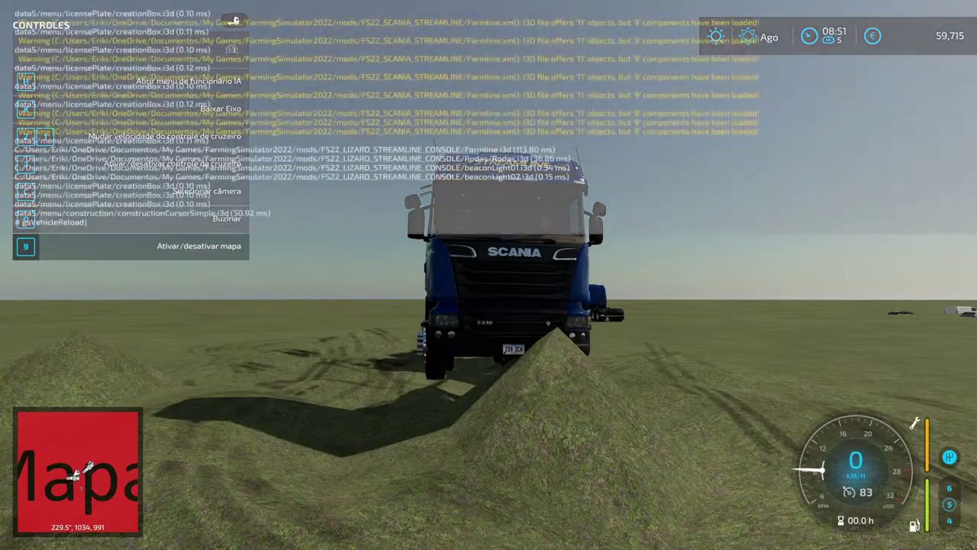
pyautogui.press('`')
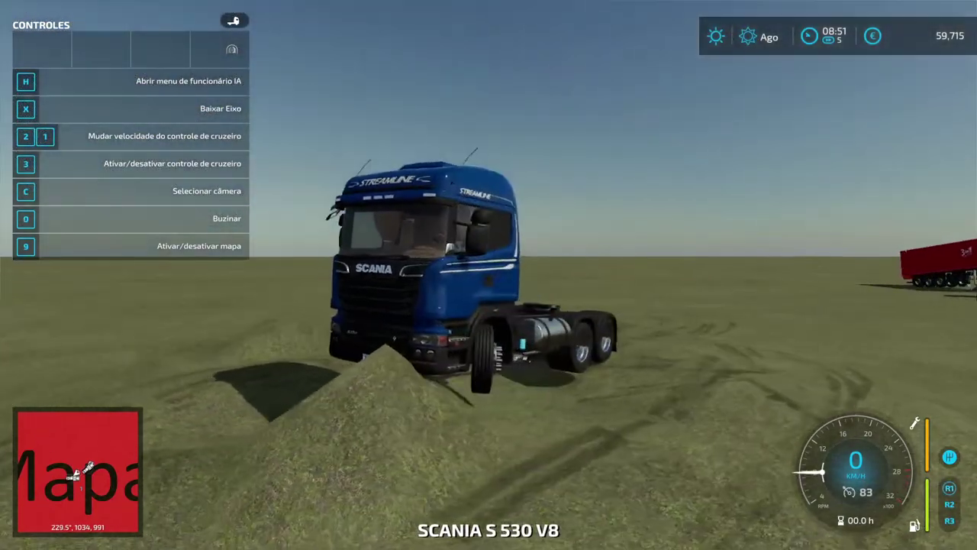
pyautogui.press('e')
pyautogui.press('e')
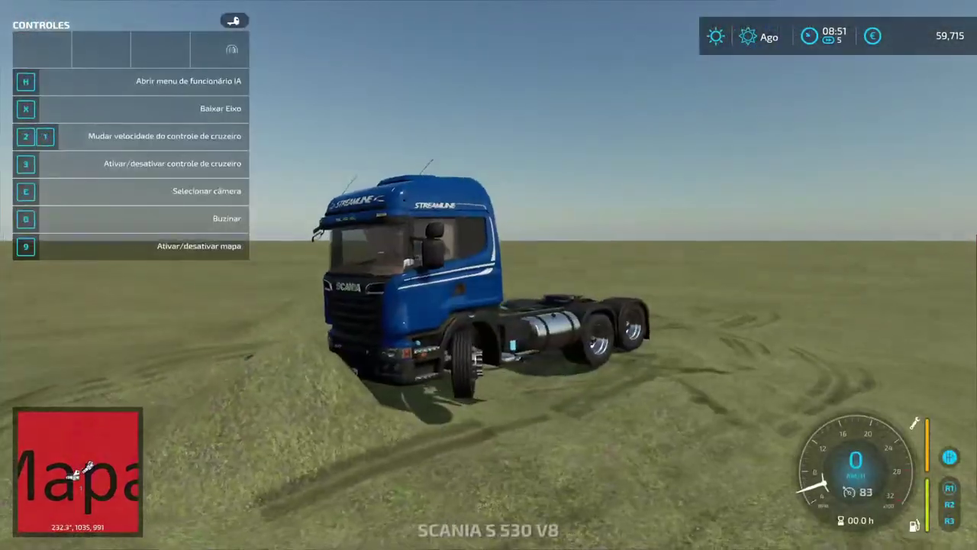
# Move the Scania back and forth on the mounds, checking the cab's tilt from the side and front
pyautogui.press('d')
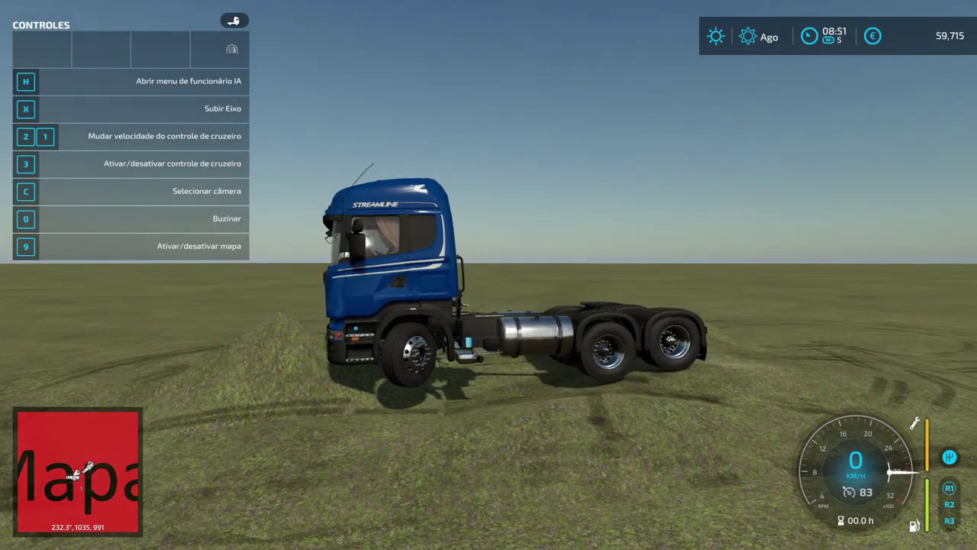
pyautogui.press('e')
pyautogui.press('e')
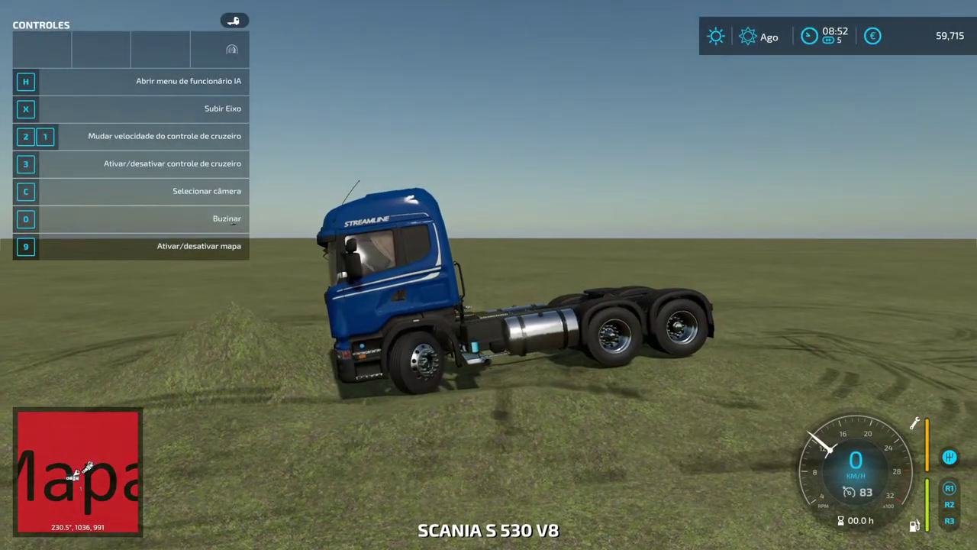
pyautogui.press('s')
pyautogui.press('w')
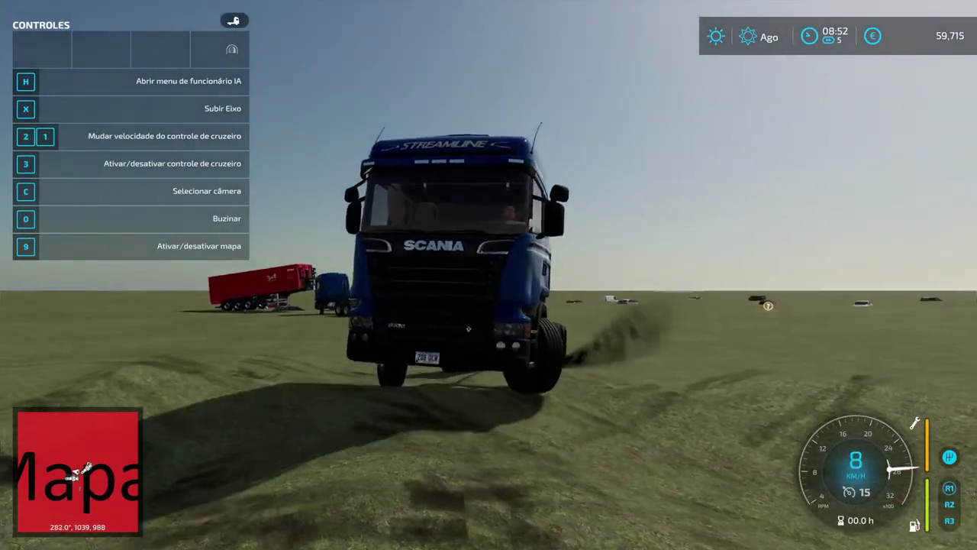
pyautogui.press('w')
pyautogui.press('w')
pyautogui.press('d')
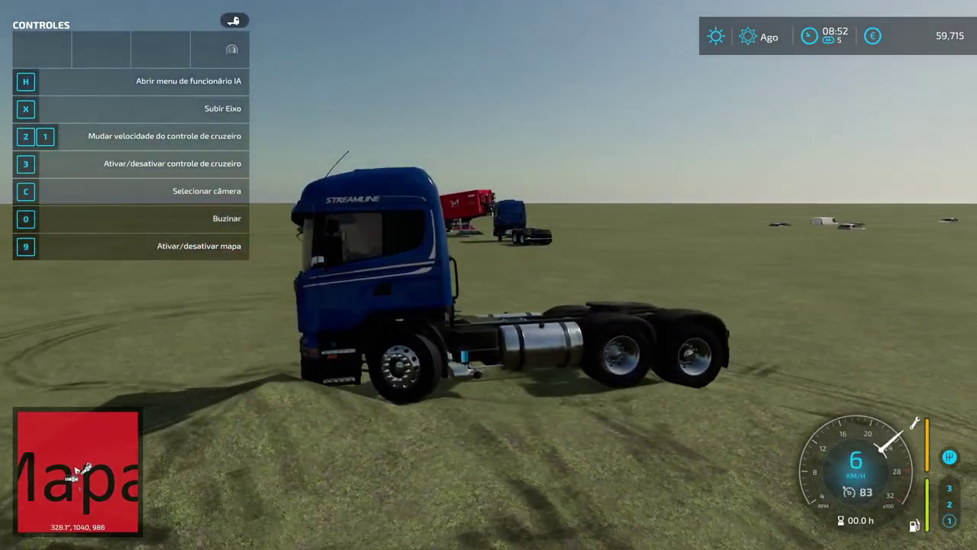
# Return the rented Scania S 530 V8 in the shop
pyautogui.press('p')
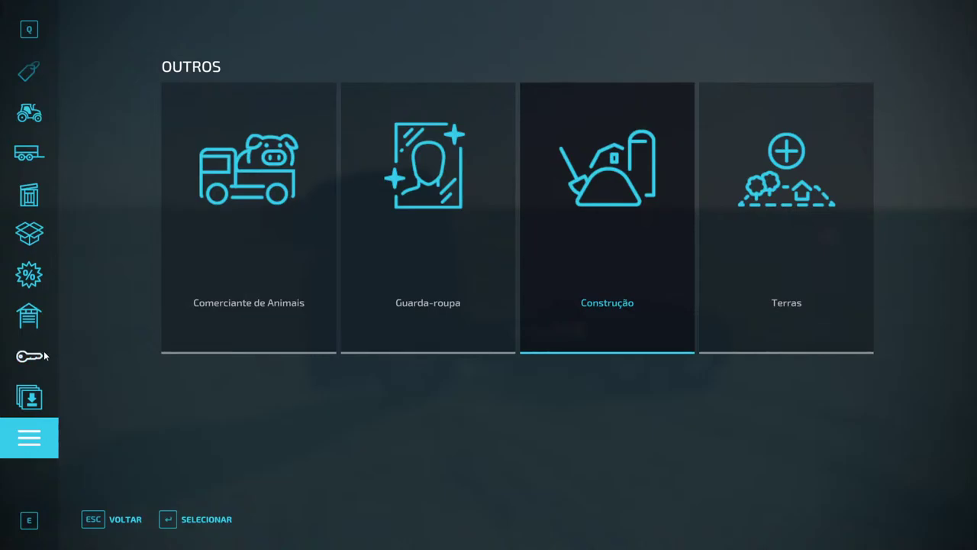
pyautogui.click(45, 356)
pyautogui.doubleClick(255, 165)
pyautogui.press('Return')
pyautogui.press('Return')
pyautogui.press('Return')
pyautogui.press('Return')
pyautogui.press('Return')
pyautogui.press('Return')
pyautogui.press('Return')
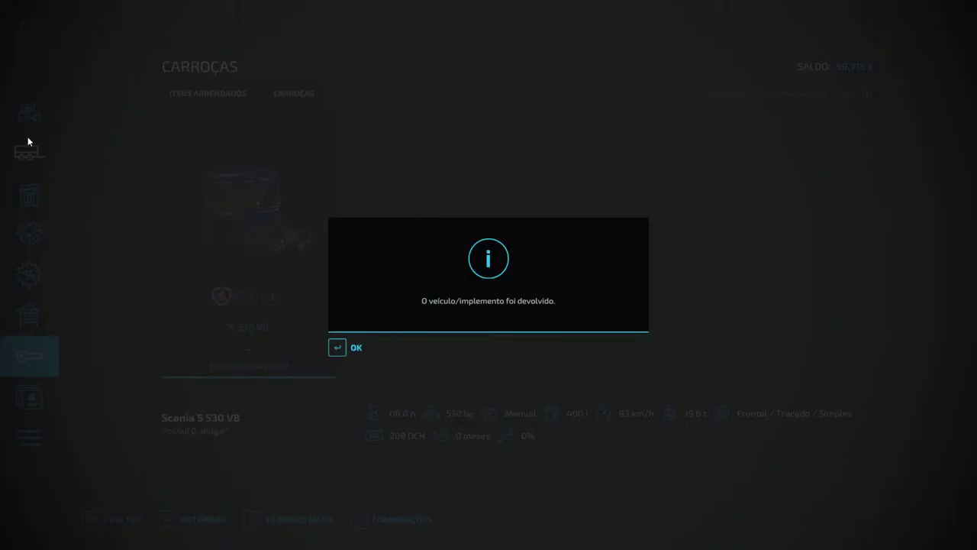
pyautogui.press('Return')
# Rent a new Scania S 530 in the 6x2 configuration and leave the shop
pyautogui.click(29, 113)
pyautogui.click(501, 165)
pyautogui.scroll(-5, 645, 235)
pyautogui.scroll(-3, 645, 235)
pyautogui.scroll(4, 555, 283)
pyautogui.click(570, 255)
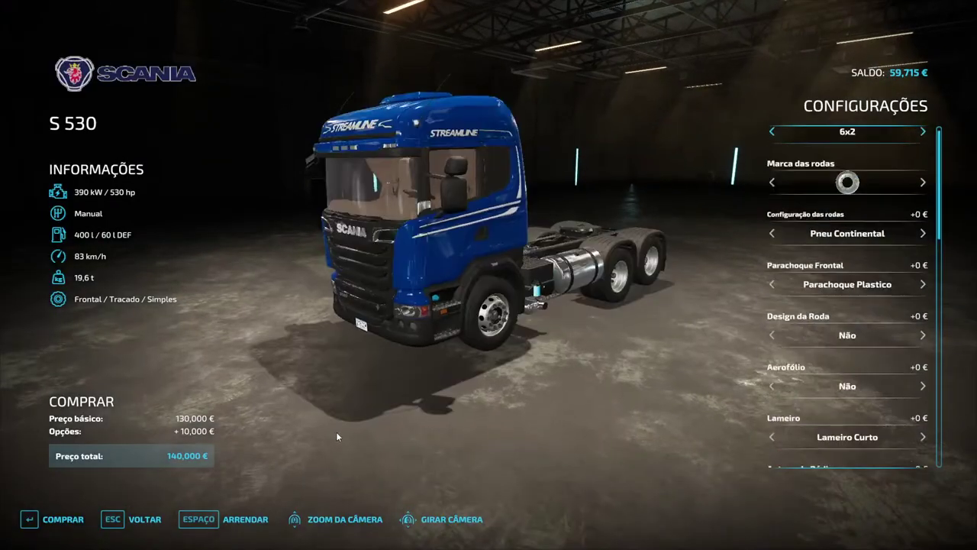
pyautogui.press('space')
pyautogui.click(340, 347)
pyautogui.press('Escape')
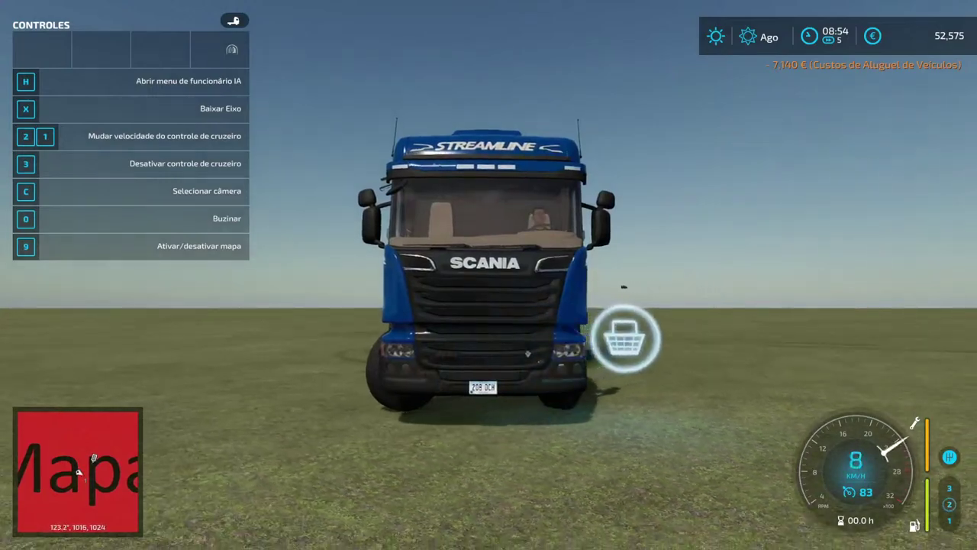
# Drive the rented Scania over the mounds on cruise control, watching the cab sway from inside and outside
pyautogui.press('c')
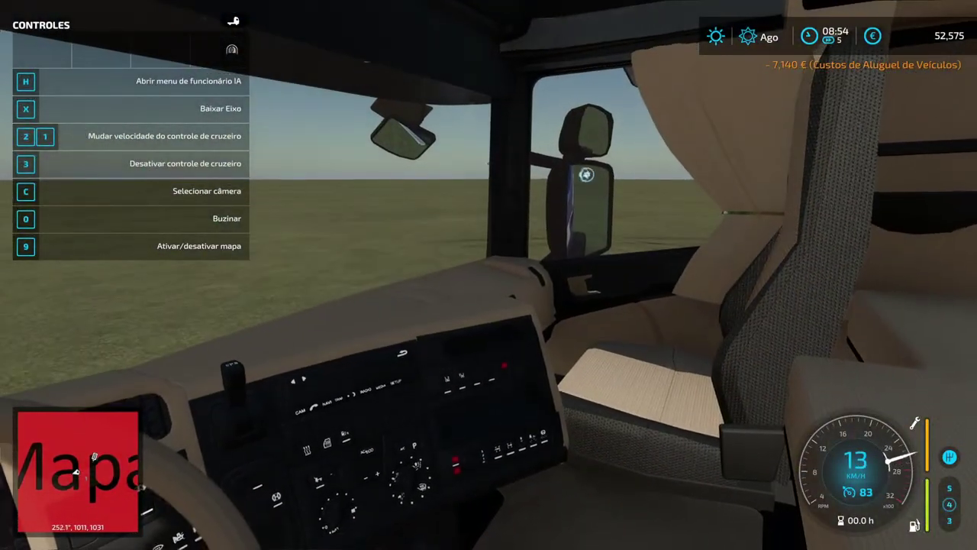
pyautogui.press('c')
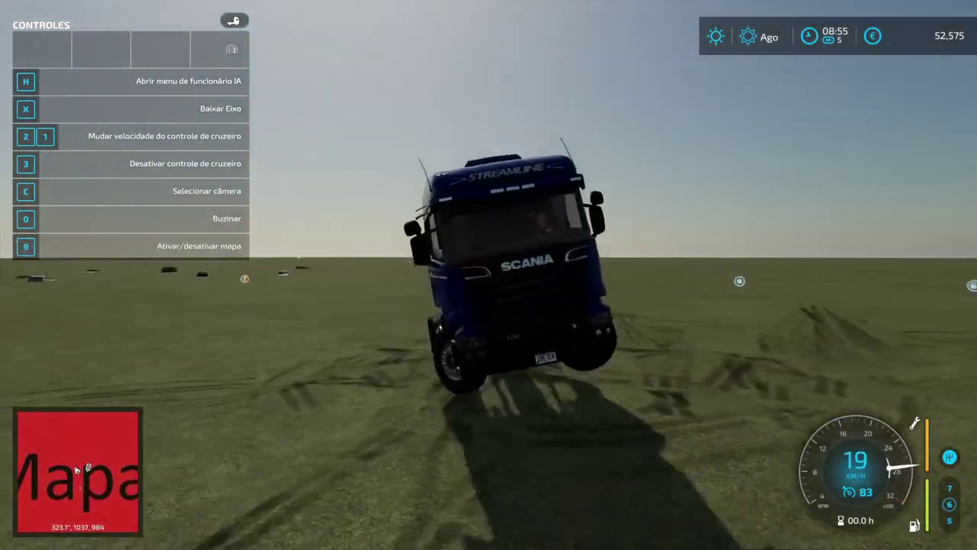
pyautogui.press('c')
pyautogui.press('c')
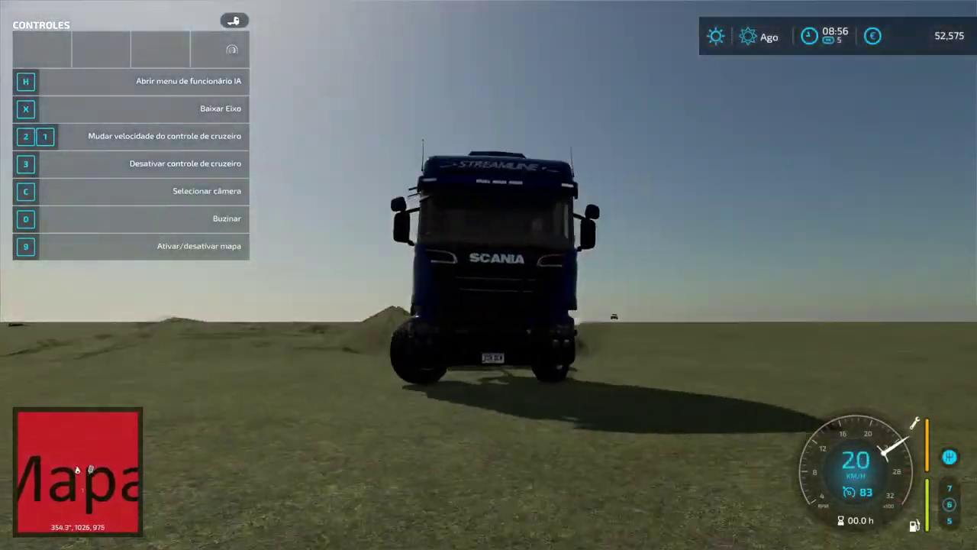
pyautogui.press('3')
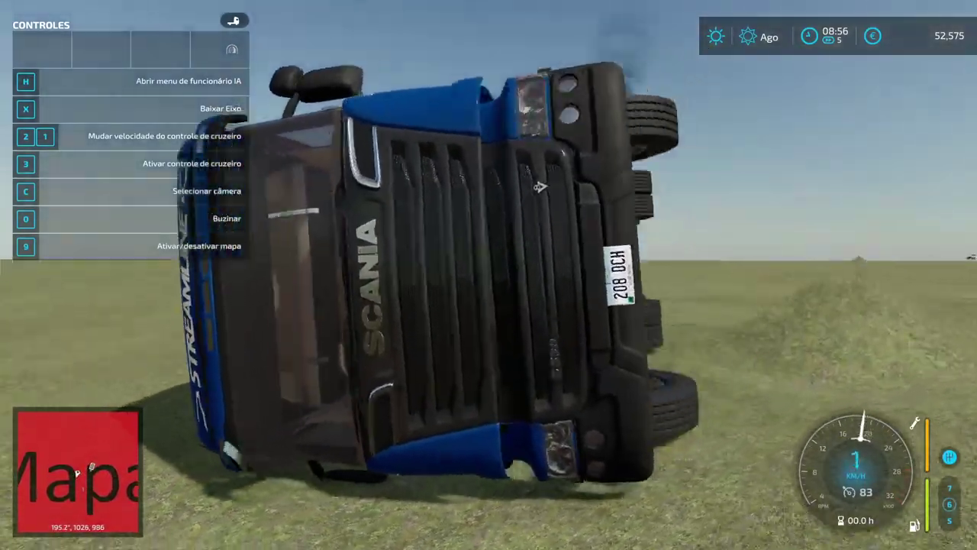
# Get out of the overturned Scania, lift it back onto its wheels, and get in again
pyautogui.press('e')
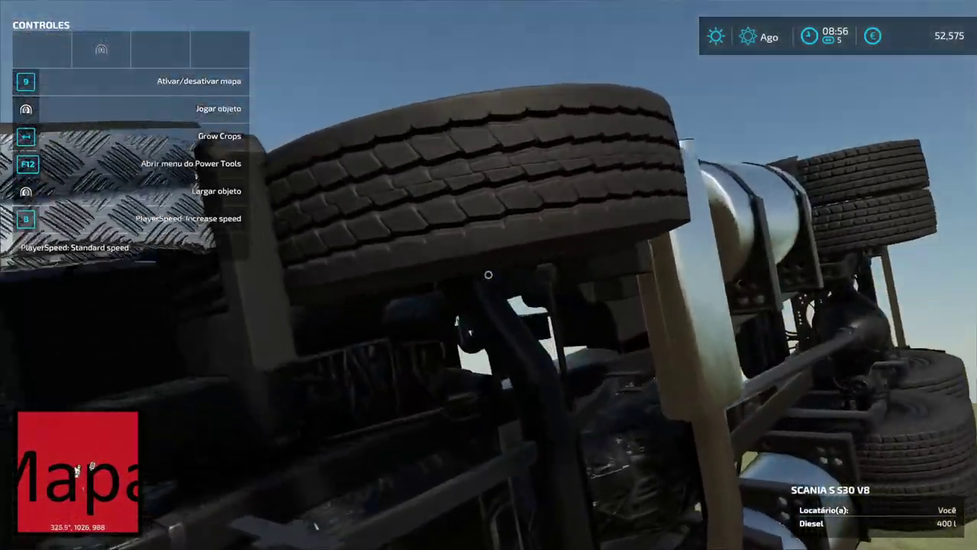
pyautogui.click(489, 274)
pyautogui.press('e')
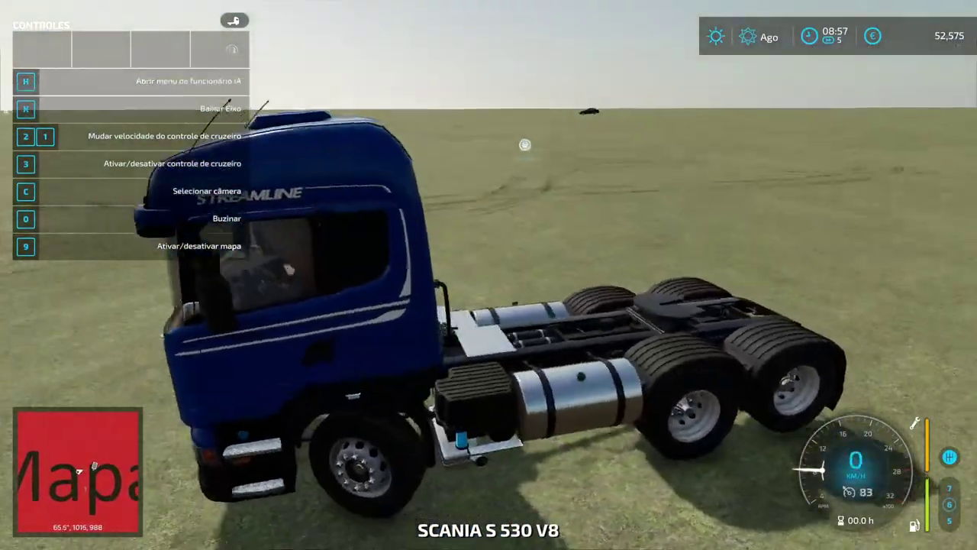
# Drive the Scania in a loop across the mounds, watching the cab tilt from behind
pyautogui.press('w')
pyautogui.press('d')
pyautogui.press('w')
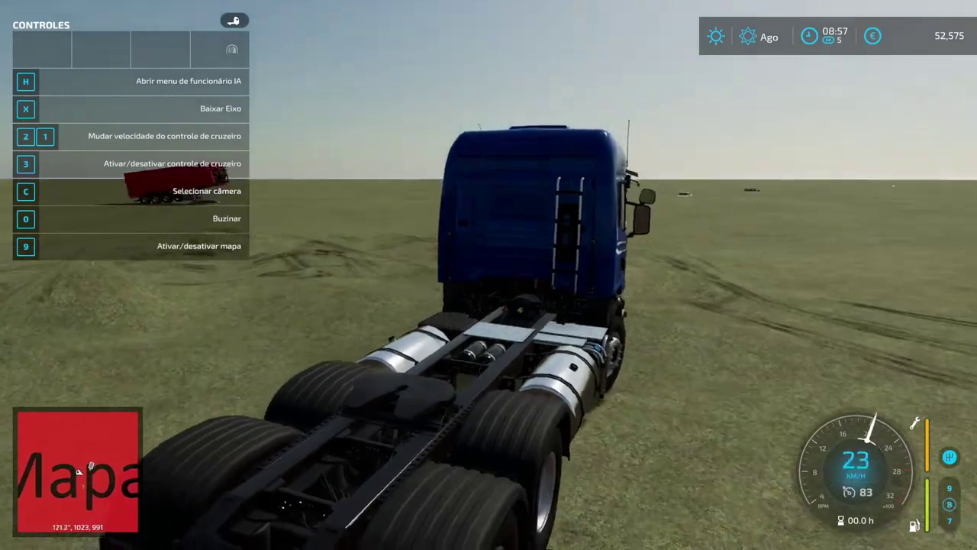
pyautogui.press('w')
pyautogui.press('d')
pyautogui.press('w')
pyautogui.press('a')
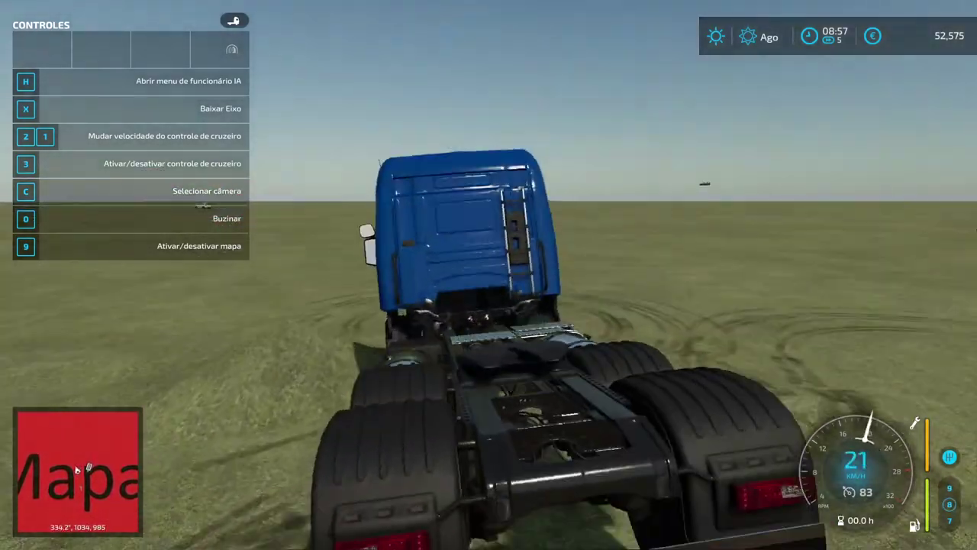
pyautogui.press('w')
pyautogui.press('d')
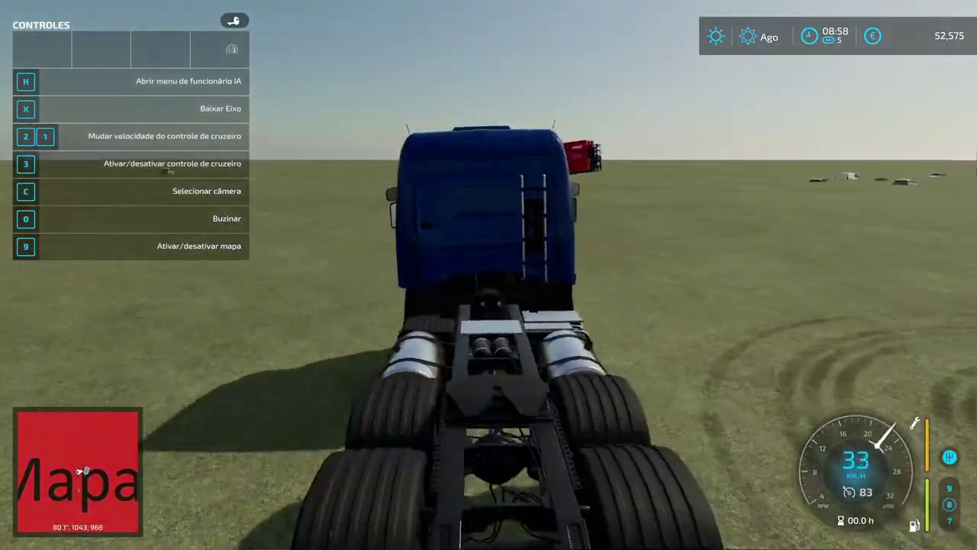
# Drive the Scania from the cab view around to the red Krampe trailer
pyautogui.press('c')
pyautogui.press('d')
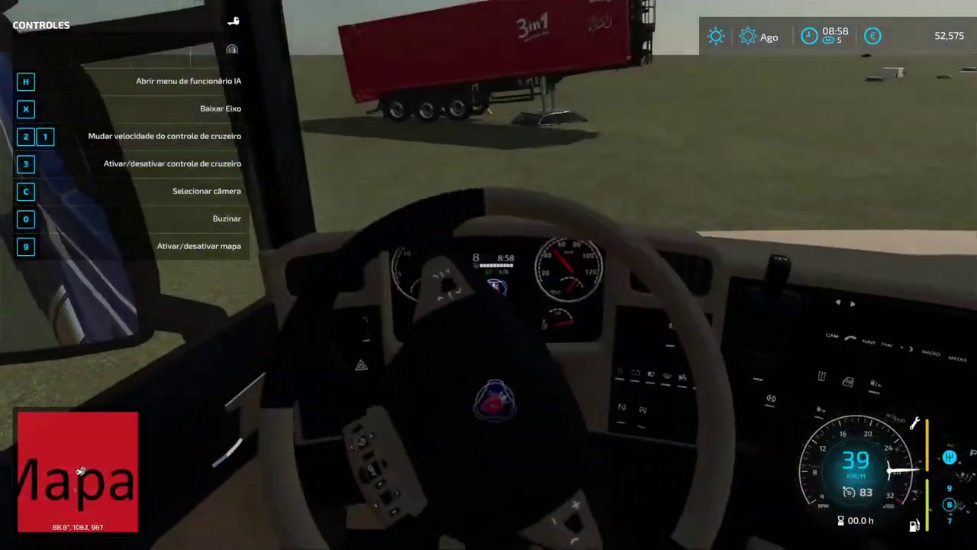
pyautogui.press('a')
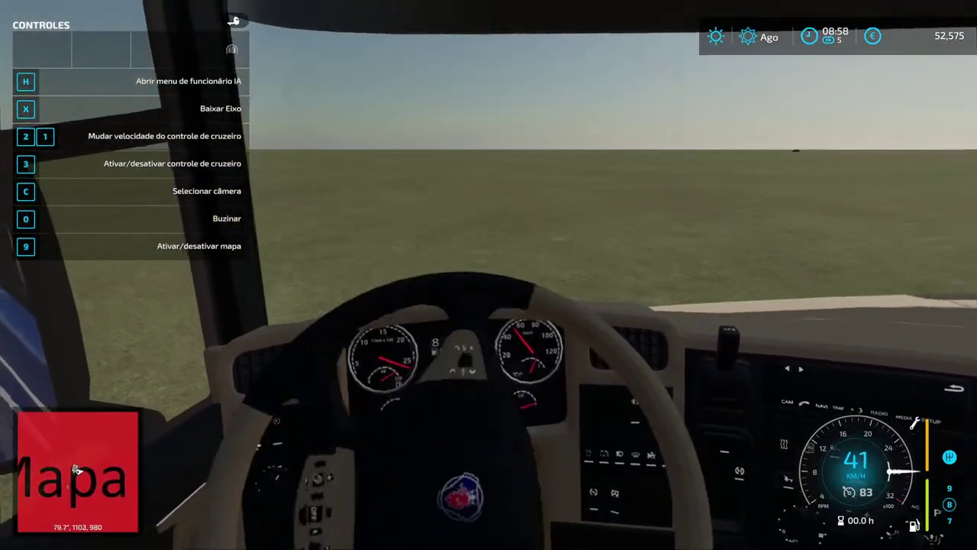
pyautogui.press('d')
pyautogui.press('d')
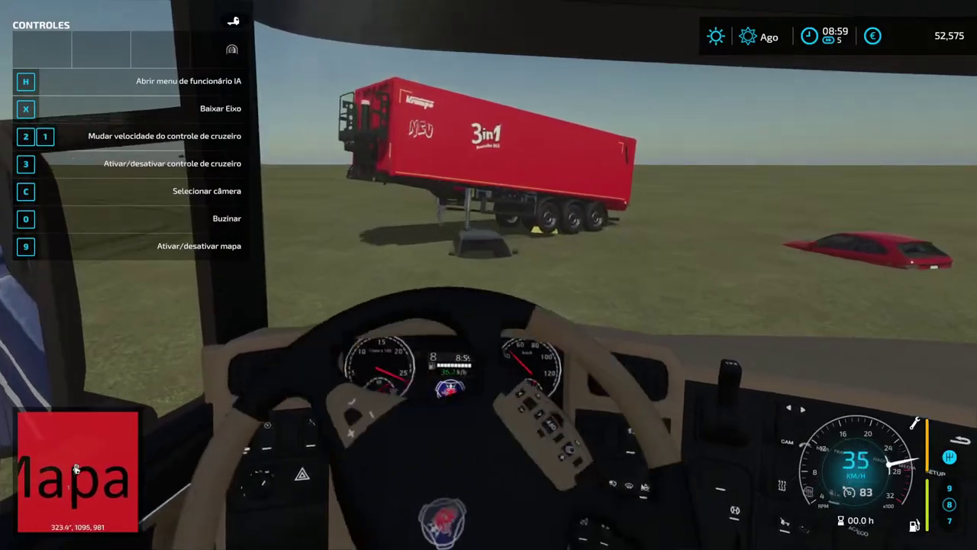
# Get out to look at the Krampe SKS 30/1050 trailer's front, and get back into the Scania
pyautogui.press('e')
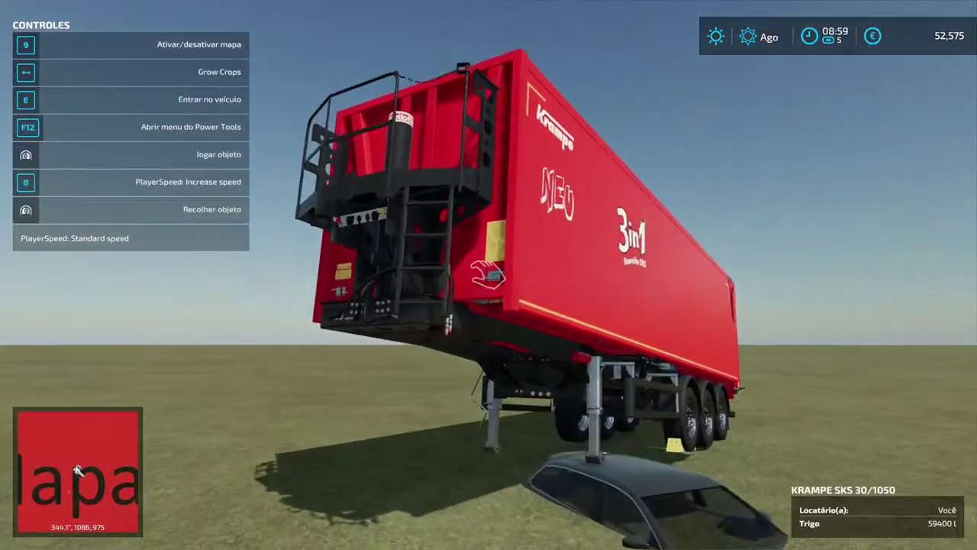
pyautogui.press('e')
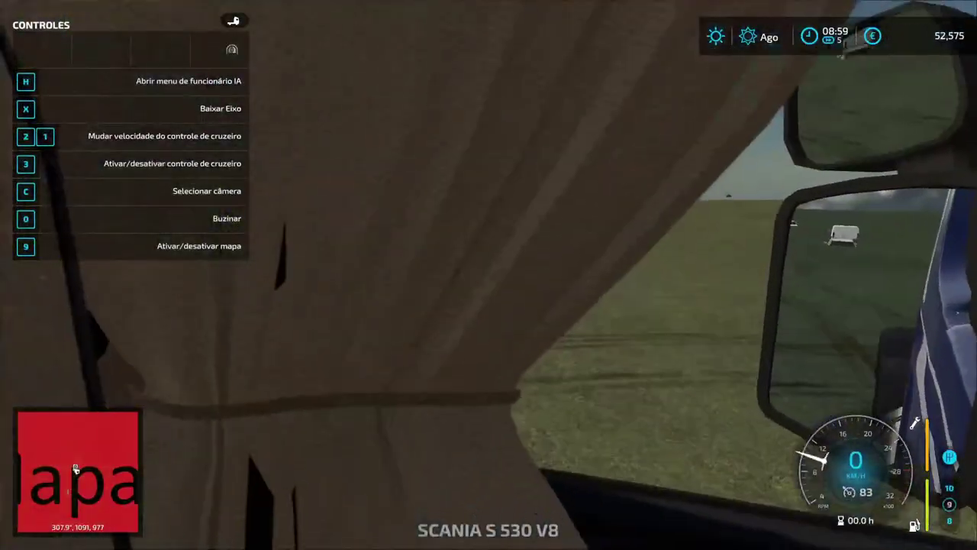
pyautogui.moveTo(489, 275)
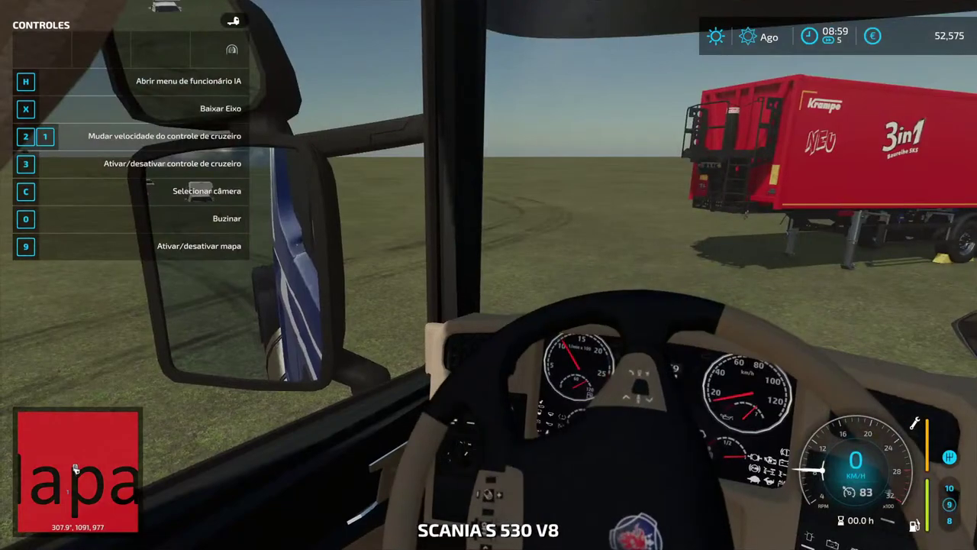
# Drive the Scania past the red Krampe trailer, reverse up to its front, and couple the trailer to the truck
pyautogui.press('w')
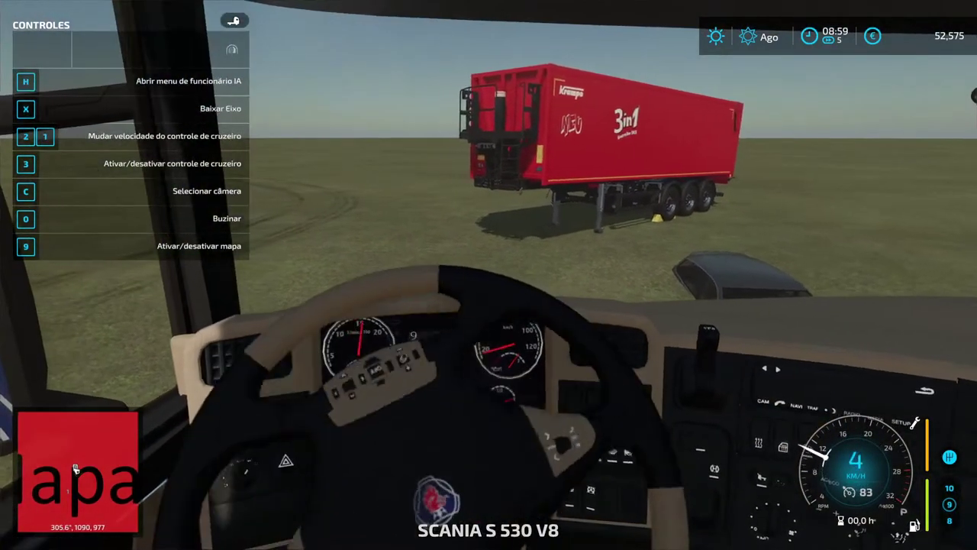
pyautogui.press('a')
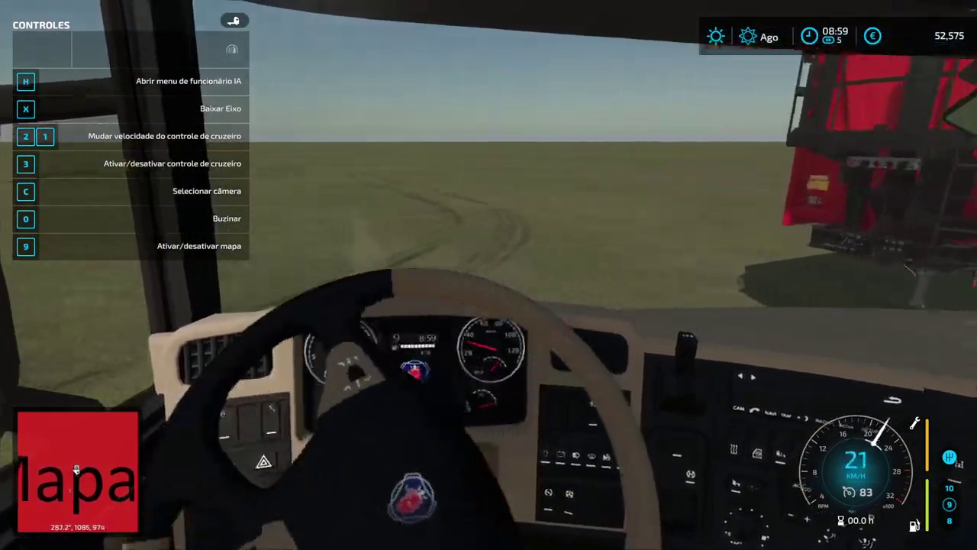
pyautogui.press('c')
pyautogui.press('s')
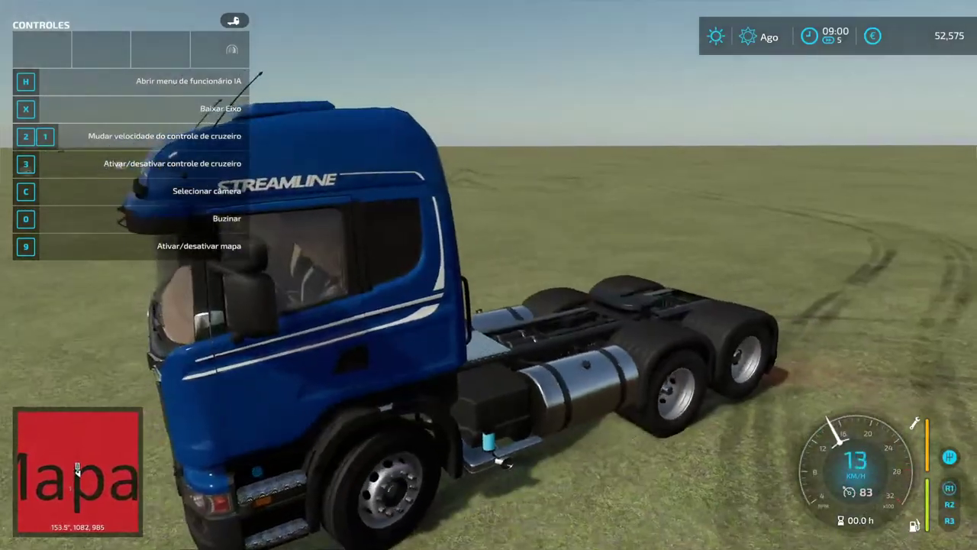
pyautogui.press('w')
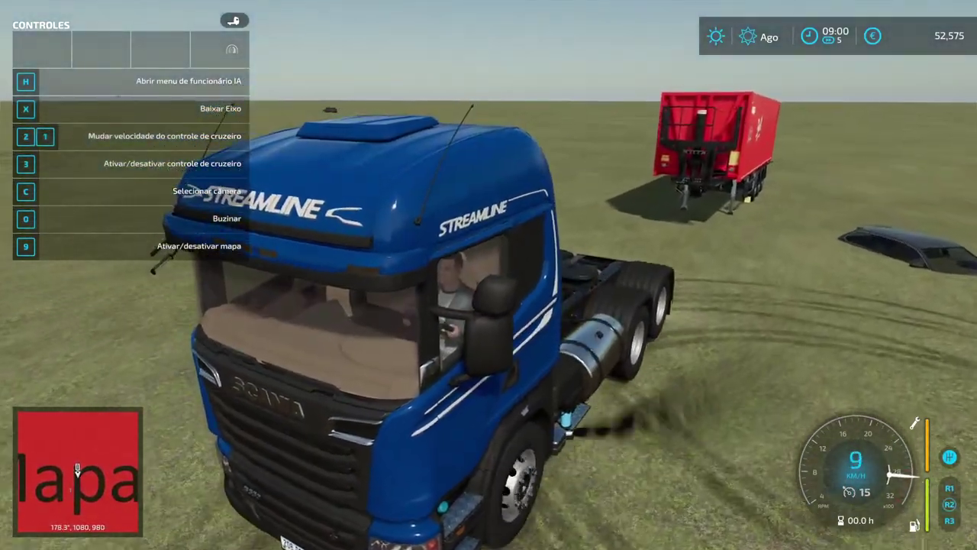
pyautogui.press('w')
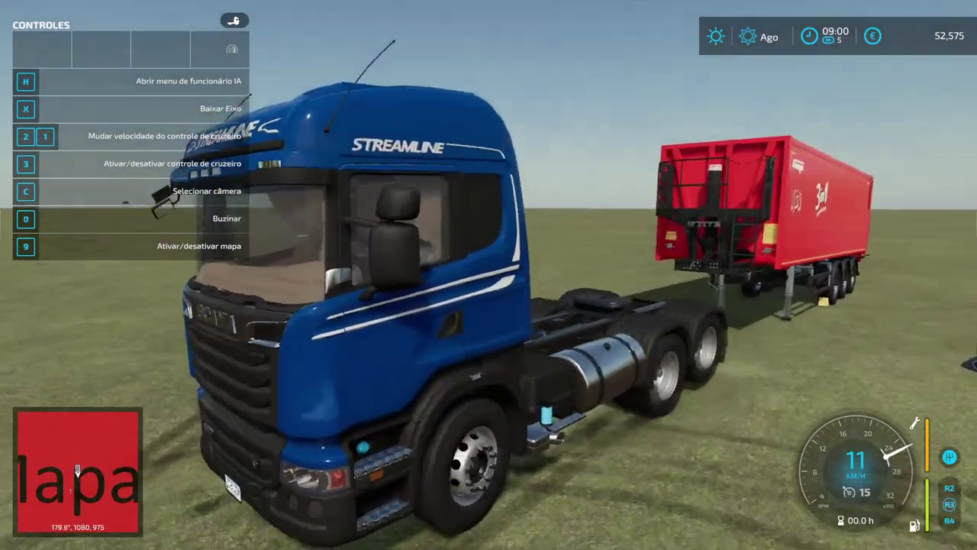
pyautogui.press('q')
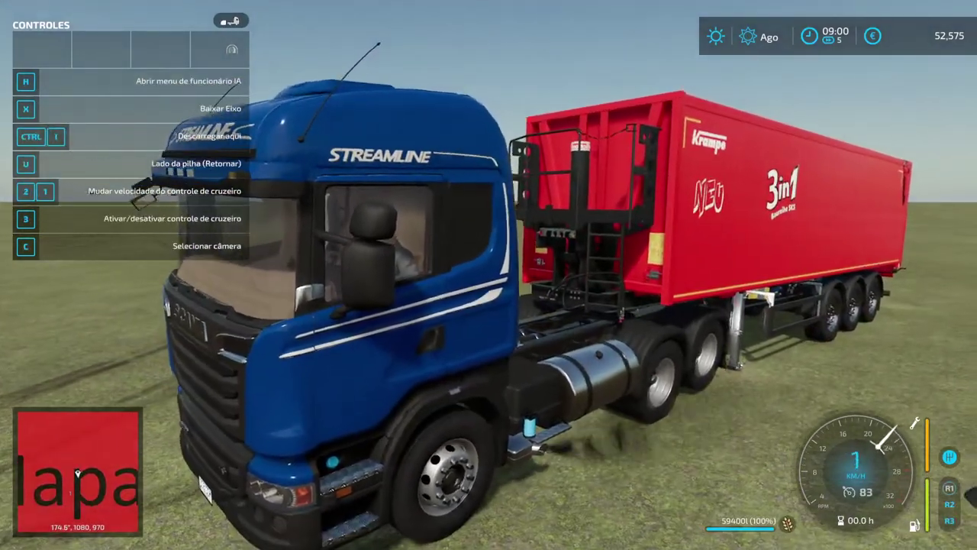
# Pull the coupled Krampe trailer forward and lower the Scania's raised rear axle while driving
pyautogui.press('w')
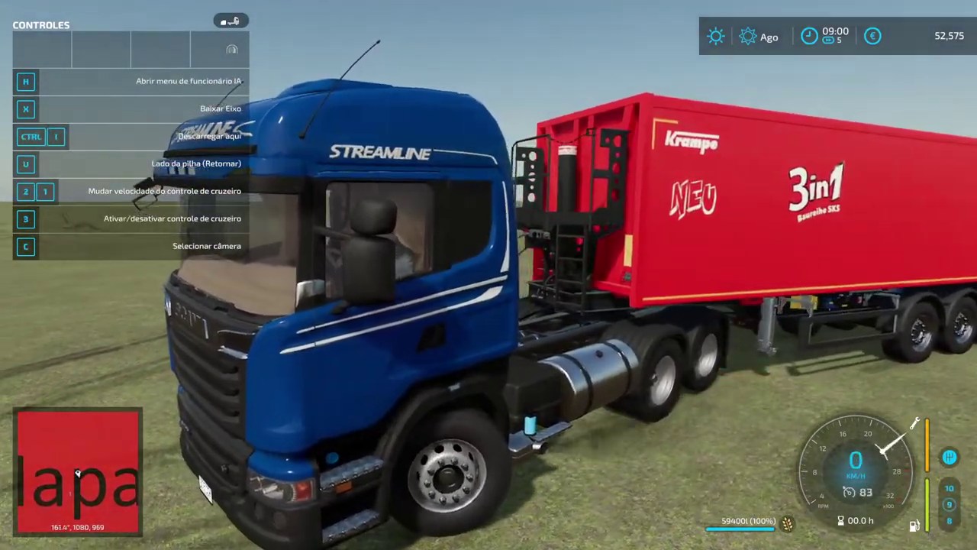
pyautogui.press('w')
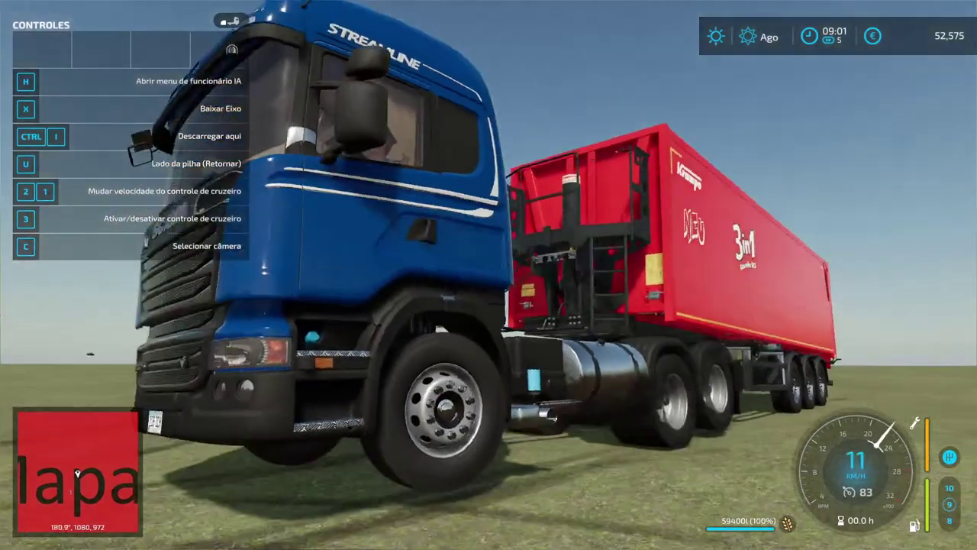
pyautogui.press('w')
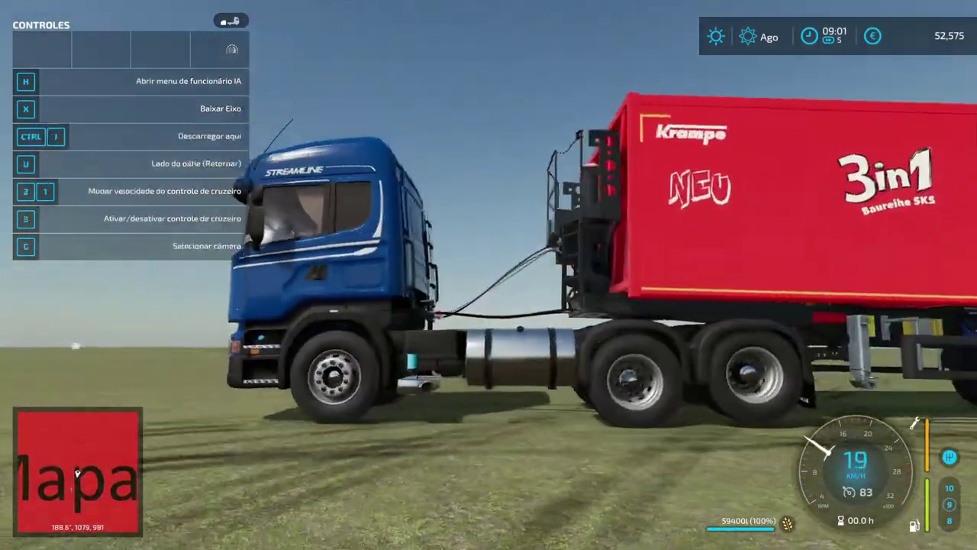
pyautogui.press('w')
pyautogui.press('x')
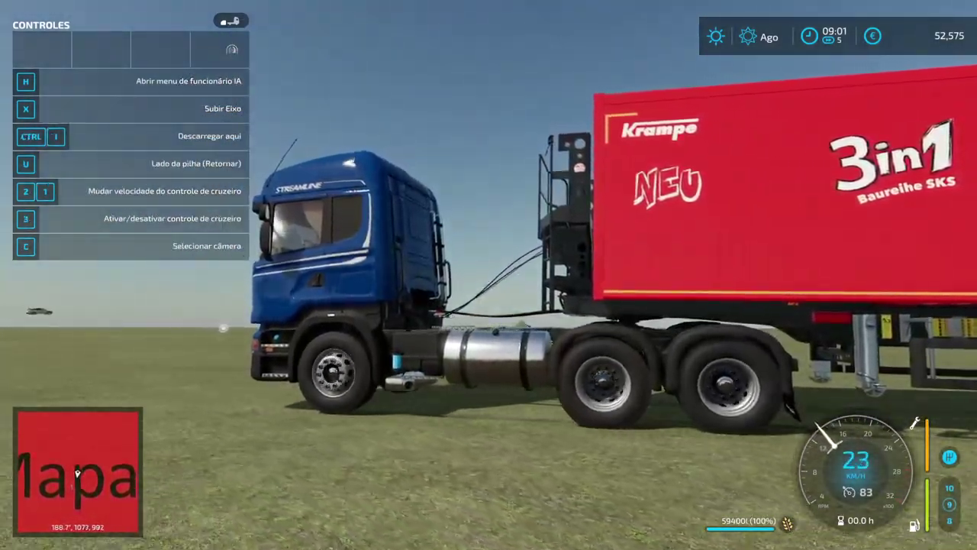
pyautogui.press('w')
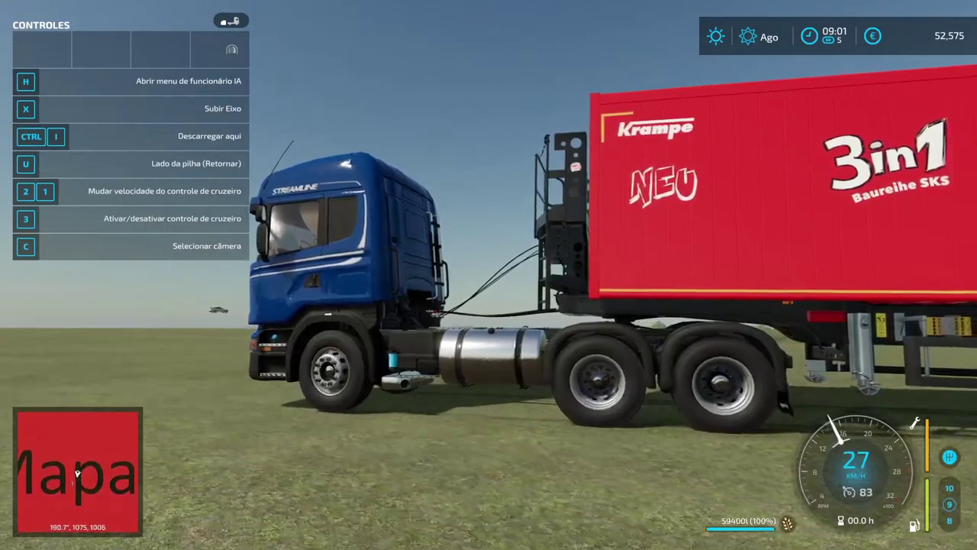
# Drive the Scania with its trailer through alternating turns, watching the cab's movement from outside and from the driver's seat
pyautogui.press('w')
pyautogui.press('d')
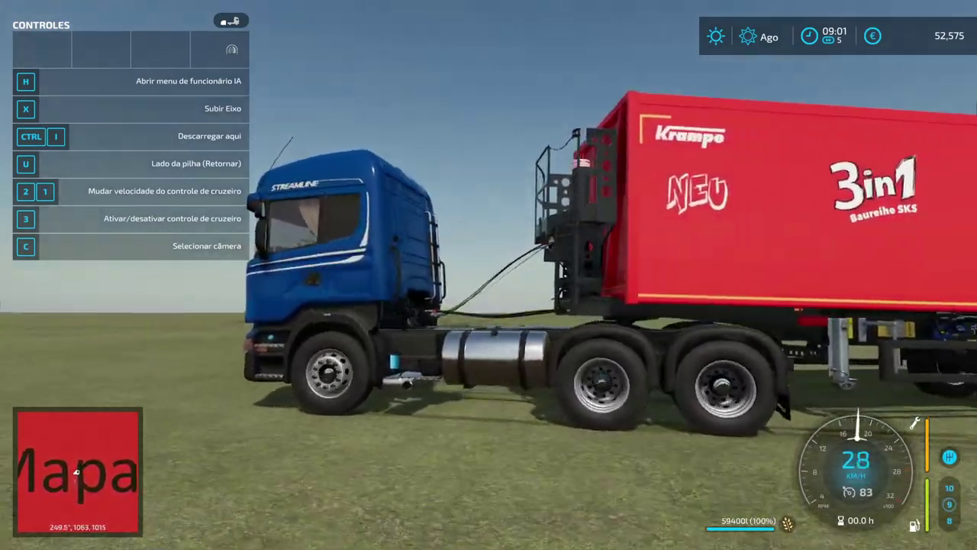
pyautogui.press('w')
pyautogui.press('a')
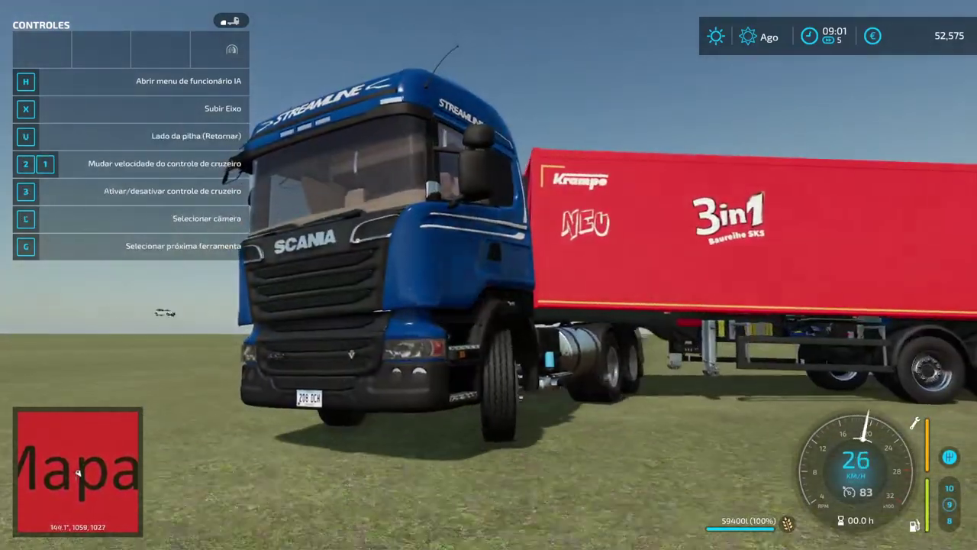
pyautogui.press('c')
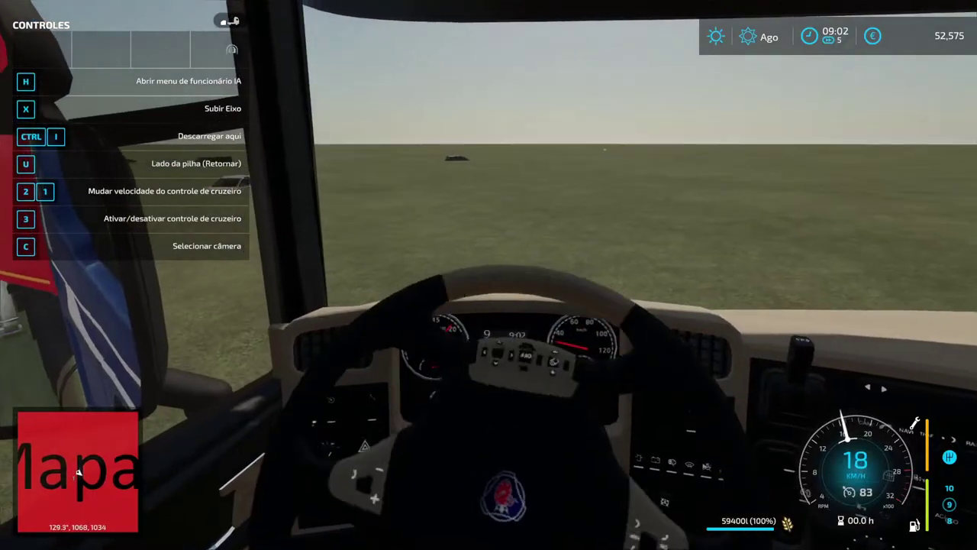
pyautogui.press('c')
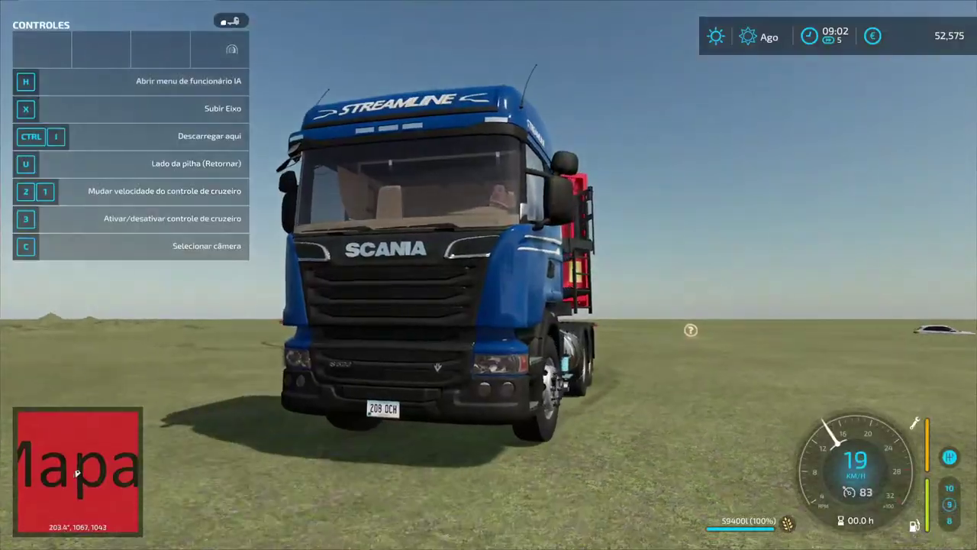
pyautogui.press('w')
pyautogui.press('a')
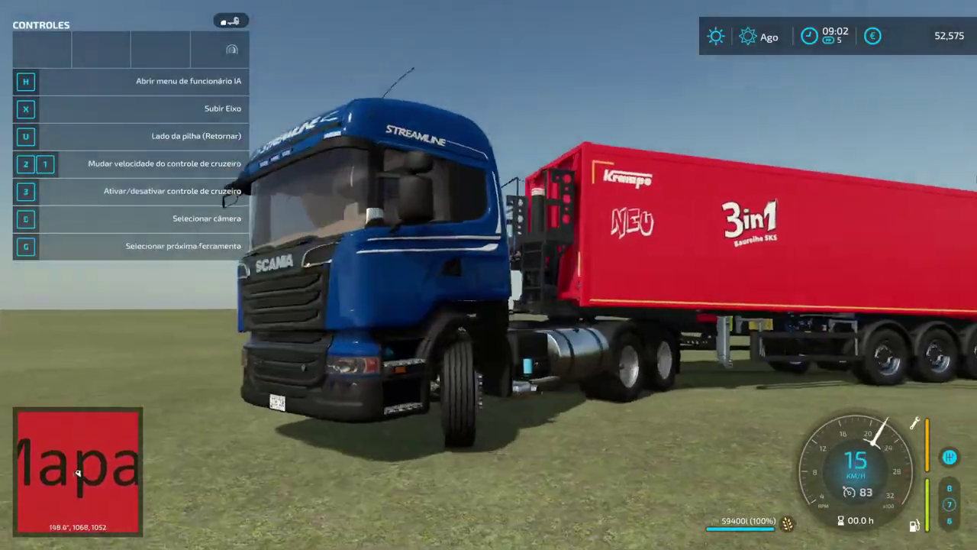
pyautogui.press('w')
pyautogui.press('a')
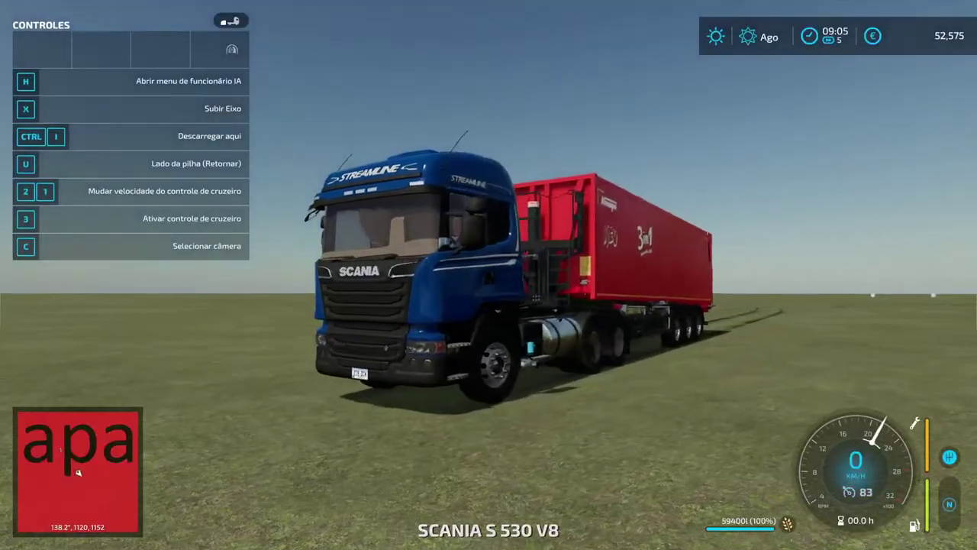
pyautogui.press('w')
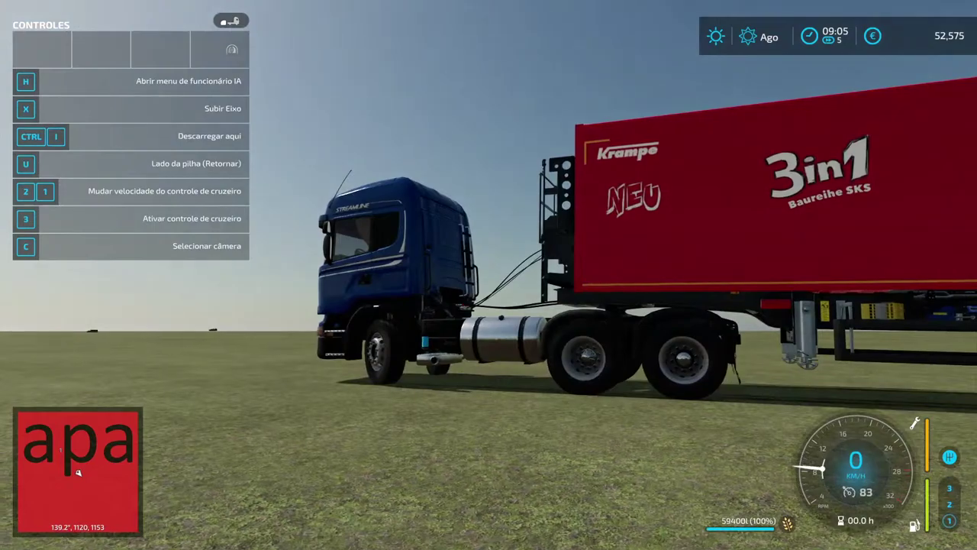
# Quit the game, then close Farmline.xml and the mod archive without updating the archived file
pyautogui.hotkey('alt', 'F4')
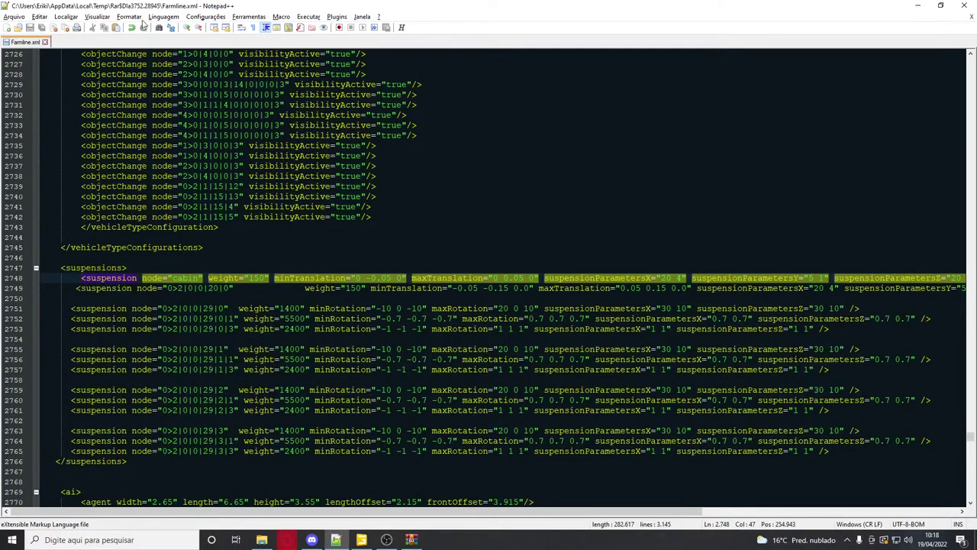
pyautogui.hotkey('ctrl', 's')
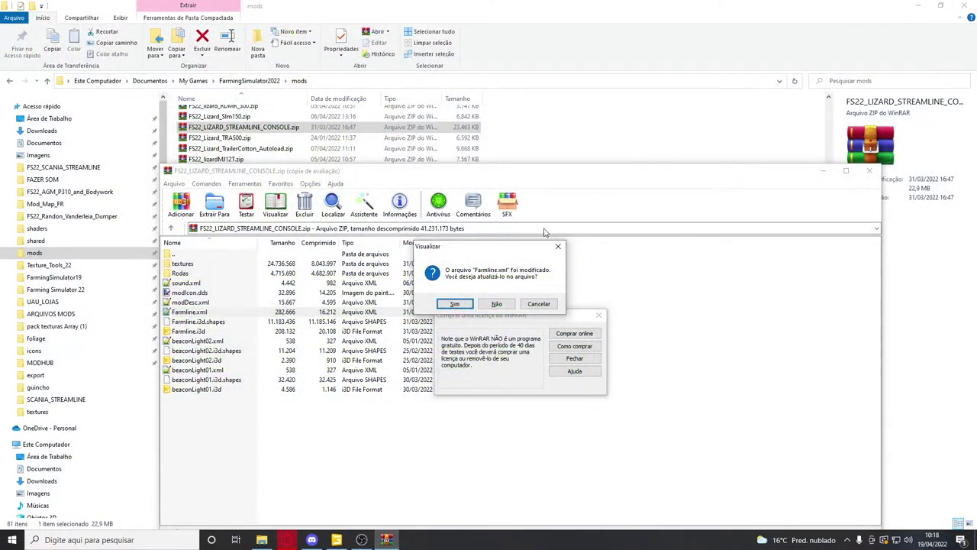
pyautogui.click(558, 246)
pyautogui.click(602, 316)
pyautogui.click(870, 171)
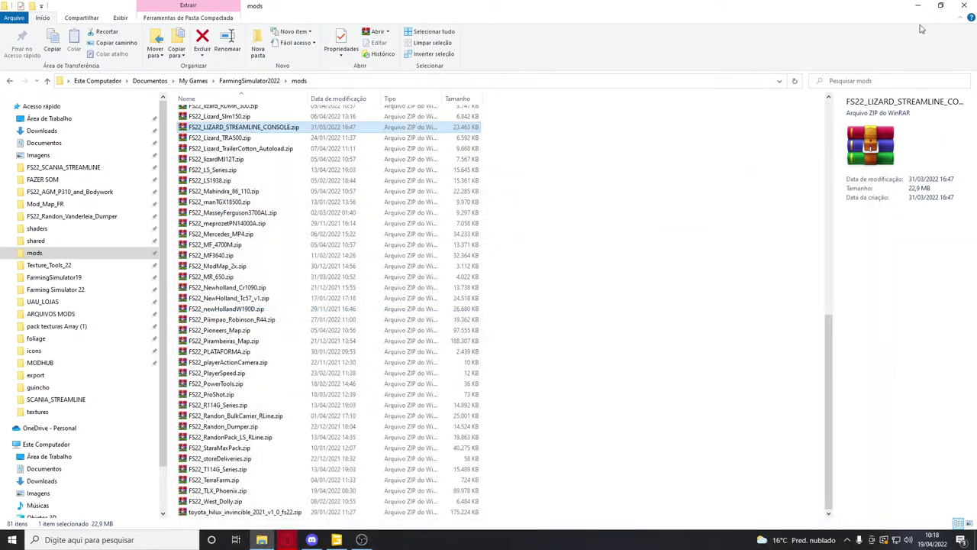
# Minimise the Explorer and browser windows and open SCANIA_STREAMLINE.blend from the desktop in Blender
pyautogui.click(921, 6)
pyautogui.click(920, 6)
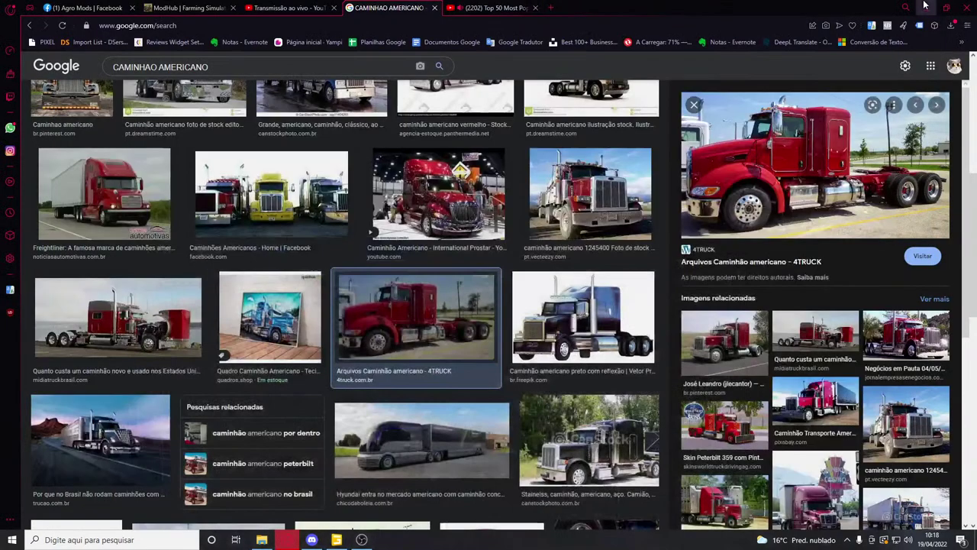
pyautogui.click(924, 6)
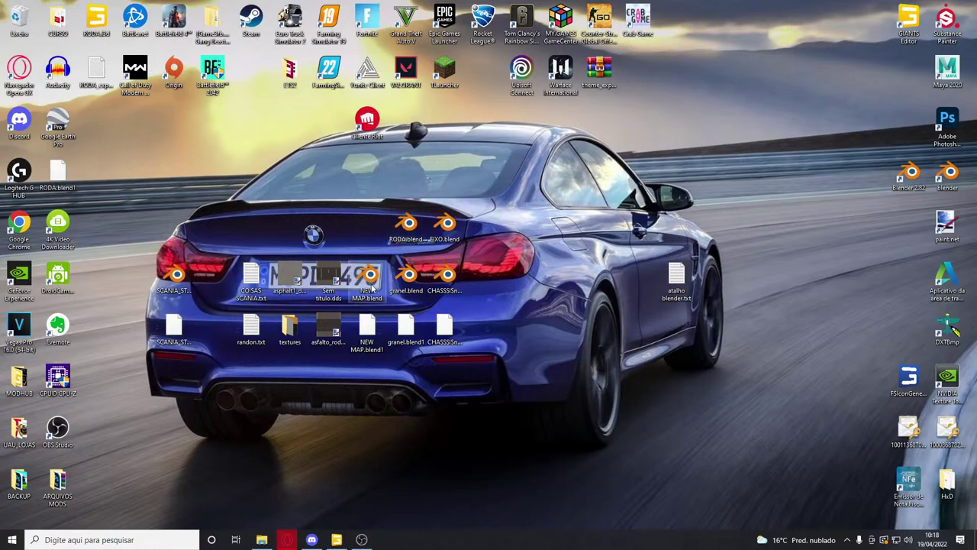
pyautogui.rightClick(161, 168)
pyautogui.click(189, 200)
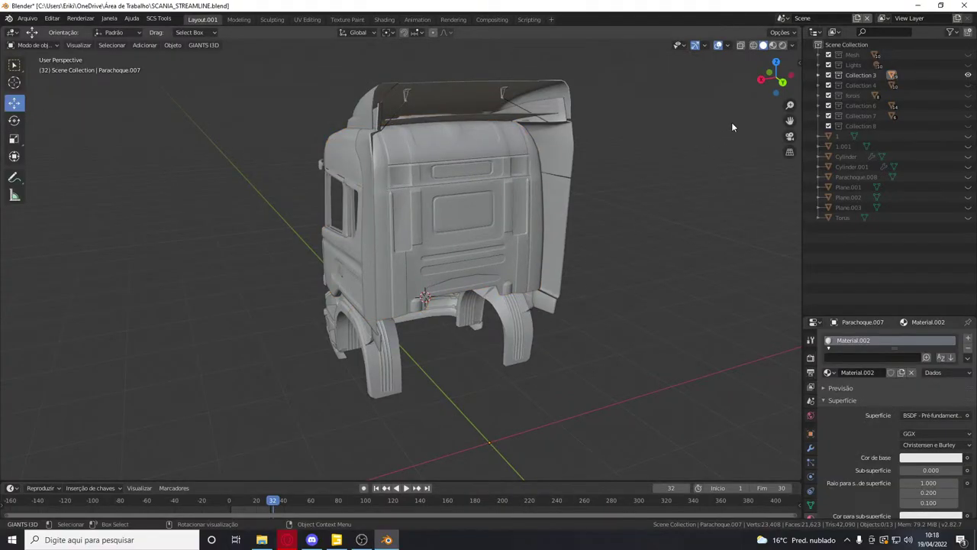
# Examine the Scania cab body from the side and front in both orthographic and perspective projection
pyautogui.moveTo(776, 79); pyautogui.dragTo(771, 139)
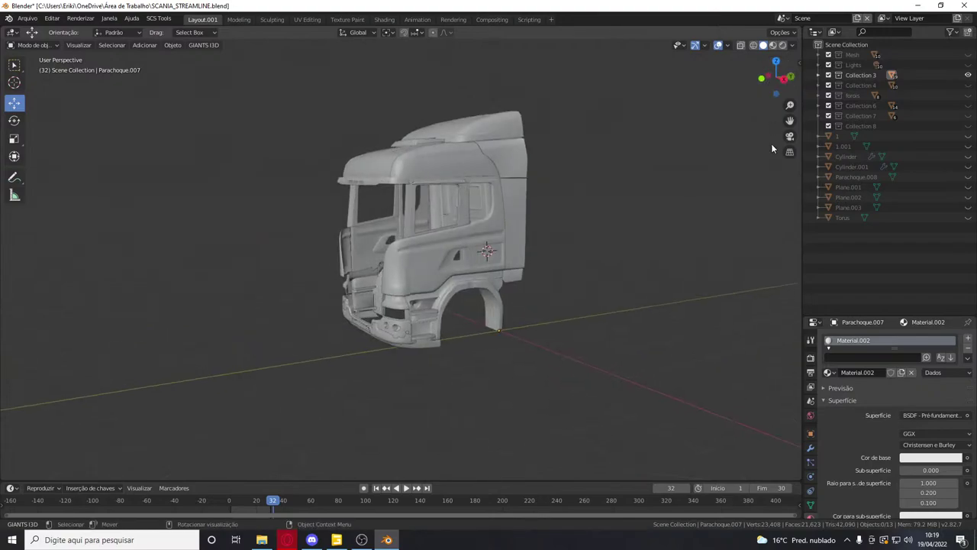
pyautogui.click(790, 152)
pyautogui.scroll(4, 753, 162)
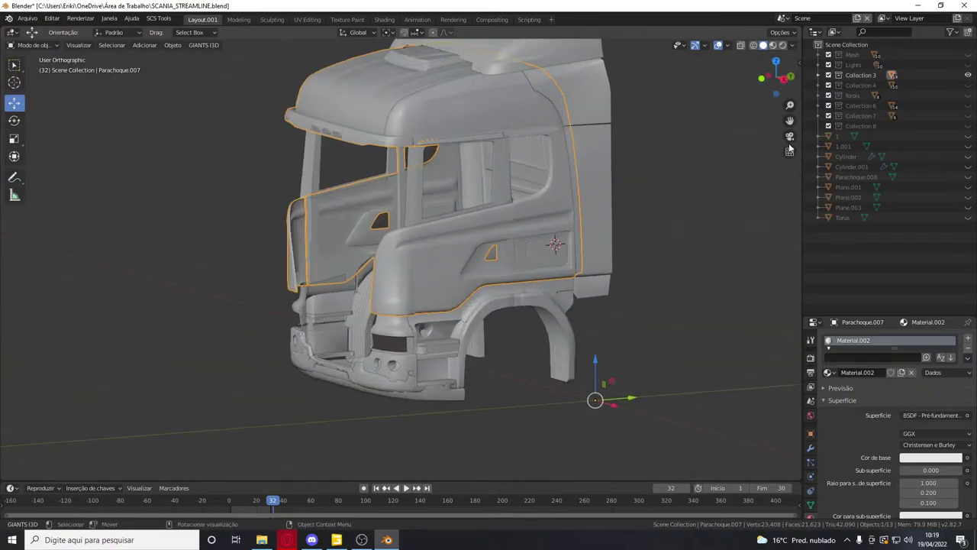
pyautogui.click(789, 152)
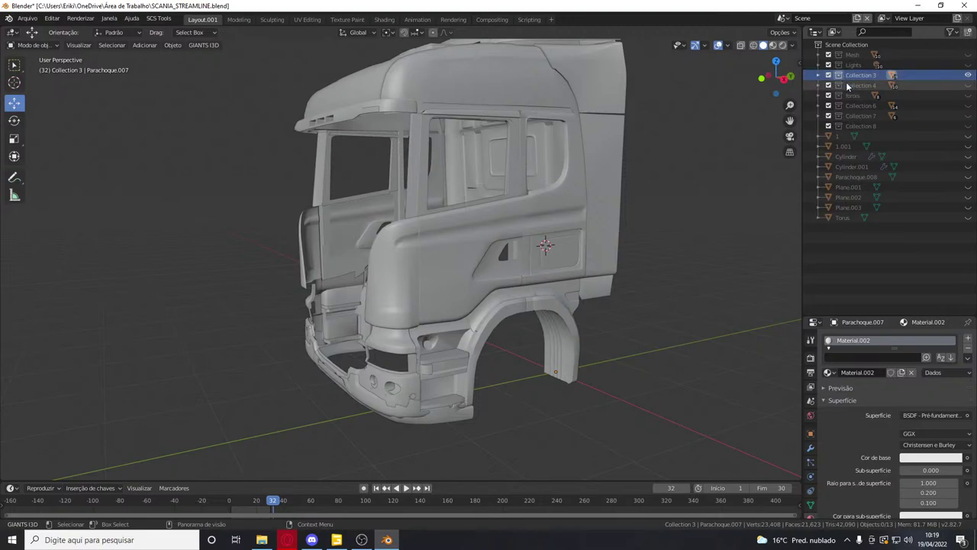
pyautogui.moveTo(772, 99); pyautogui.dragTo(833, 96)
# Toggle the visibility of the model's collections one after another to check their parts, leaving Collection 3 and Collection 8 shown
pyautogui.click(968, 74)
pyautogui.click(968, 85)
pyautogui.click(968, 75)
pyautogui.click(969, 85)
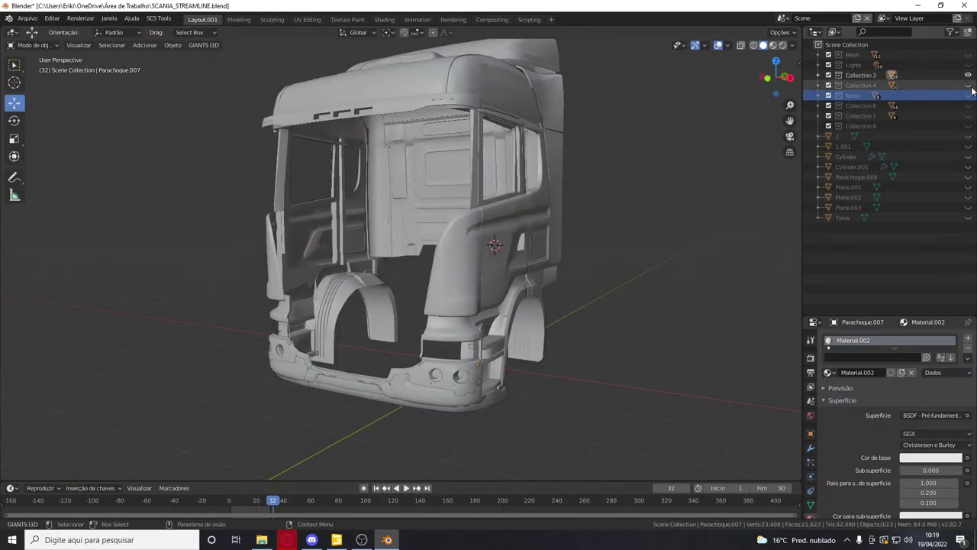
pyautogui.click(969, 64)
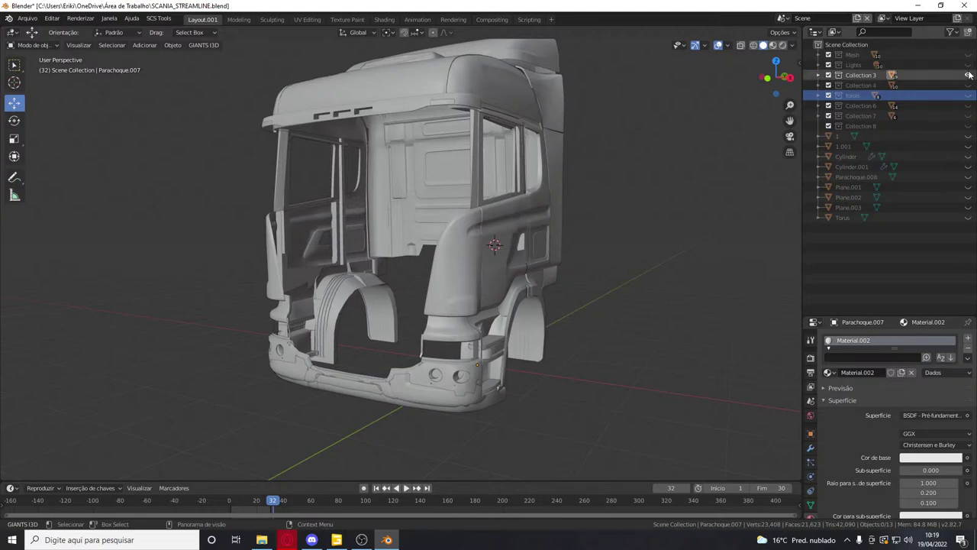
pyautogui.click(968, 106)
pyautogui.click(968, 105)
pyautogui.click(969, 106)
pyautogui.click(968, 106)
pyautogui.click(968, 115)
pyautogui.click(969, 115)
pyautogui.click(969, 125)
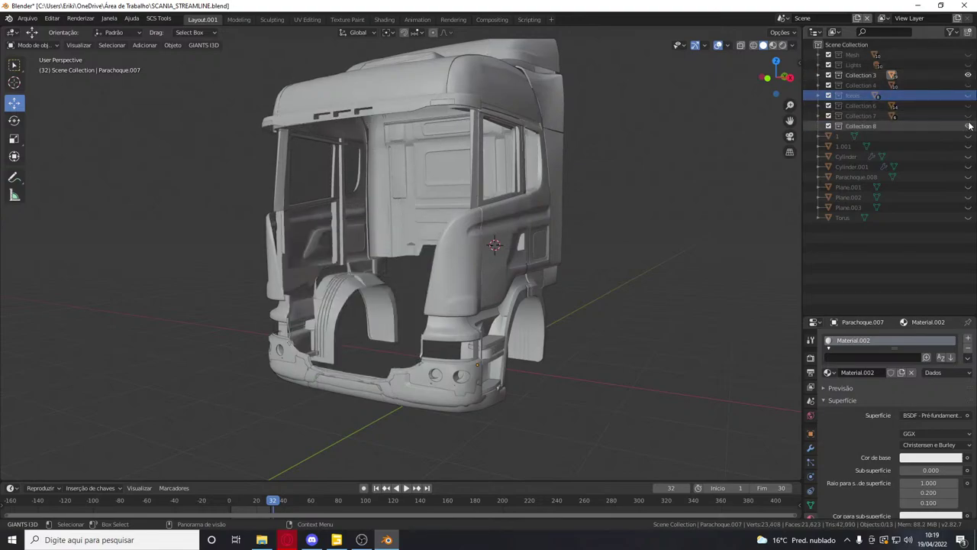
pyautogui.click(474, 263)
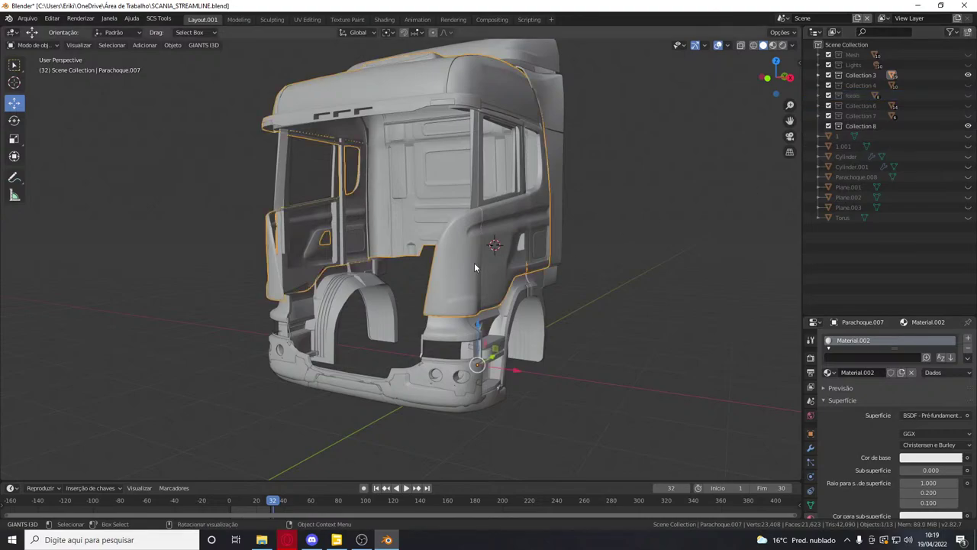
pyautogui.click(968, 74)
pyautogui.click(968, 74)
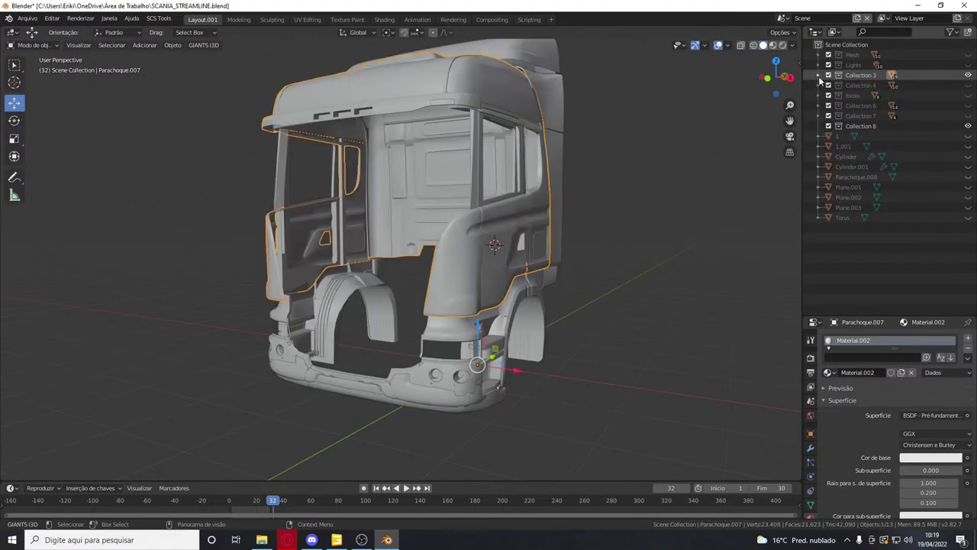
# Expand Collection 3 and unhide all of its hidden objects, including AD and the hidden Parachoque and Paralama parts
pyautogui.click(820, 75)
pyautogui.scroll(-1, 643, 90)
pyautogui.click(784, 77)
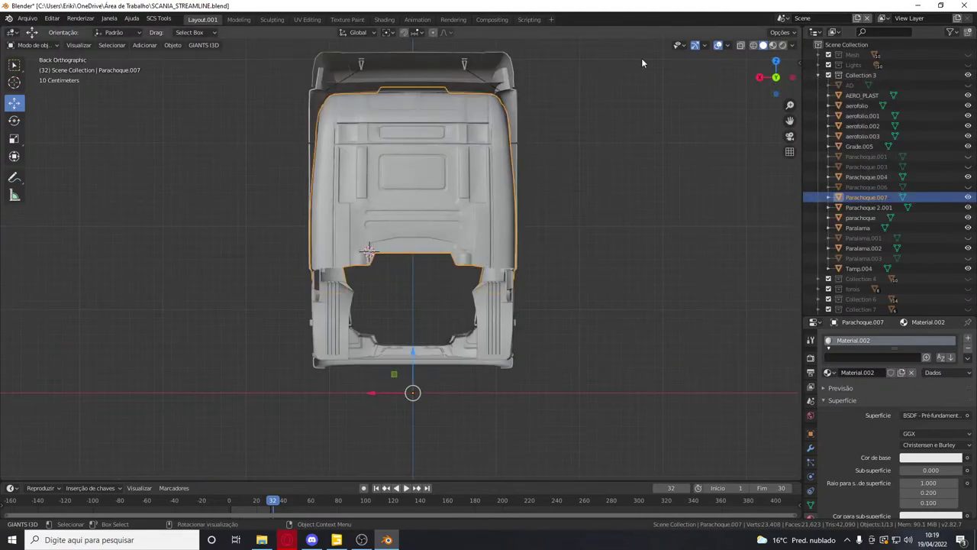
pyautogui.moveTo(644, 54); pyautogui.dragTo(300, 154)
pyautogui.moveTo(970, 106); pyautogui.dragTo(971, 199)
pyautogui.click(969, 268)
pyautogui.moveTo(969, 268); pyautogui.dragTo(960, 87)
# Box-select the upper cab parts, including AD, the aerofolio pieces, Grade.005 and Tamp.004, and frame them in front orthographic view
pyautogui.scroll(-2, 681, 159)
pyautogui.moveTo(775, 77); pyautogui.dragTo(878, 79)
pyautogui.moveTo(615, 127); pyautogui.dragTo(299, 229)
pyautogui.press('KP_1')
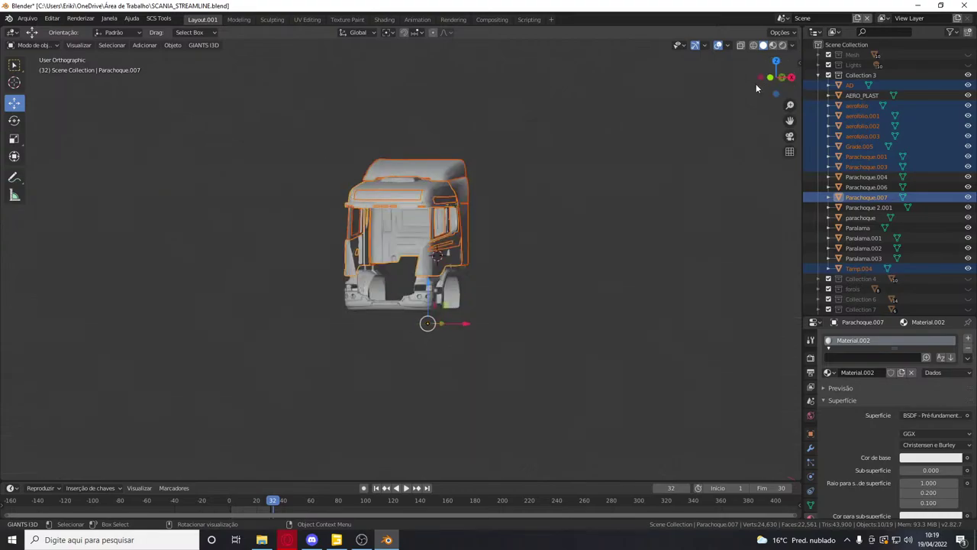
pyautogui.press('KP_Decimal')
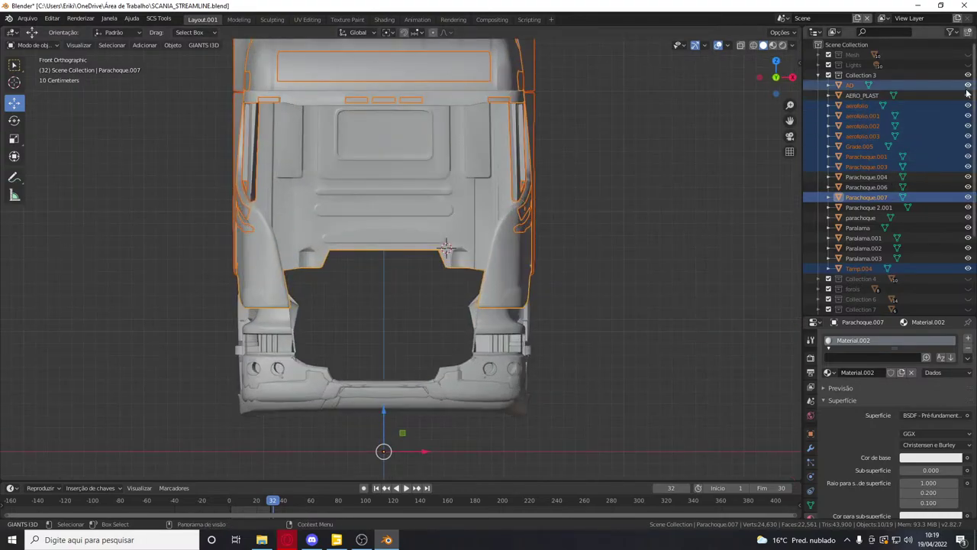
# Hide the selected upper cab parts in Collection 3: AD, the aerofolio pieces, Grade.005, Parachoque.001, .003 and .007, and Tamp.004
pyautogui.click(969, 86)
pyautogui.moveTo(969, 106); pyautogui.dragTo(968, 167)
pyautogui.click(969, 199)
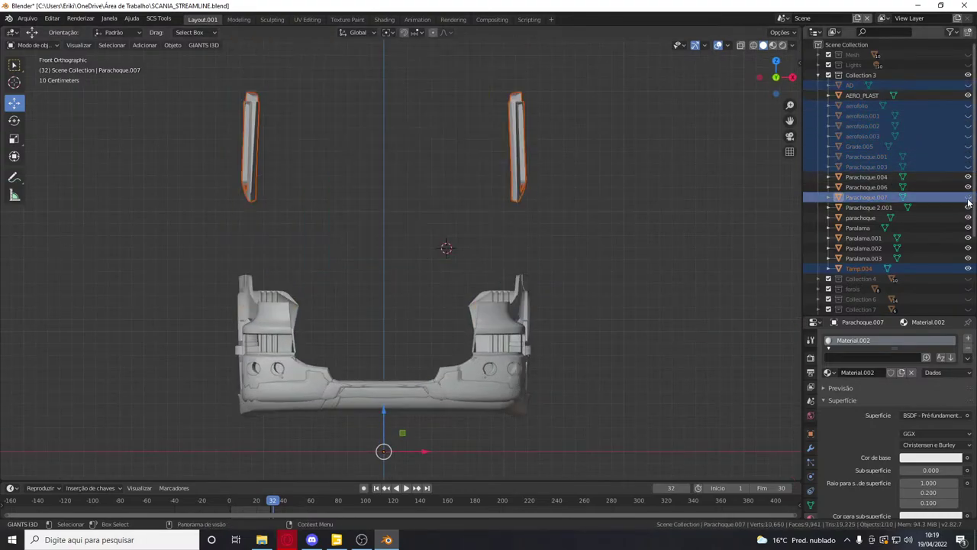
pyautogui.click(968, 268)
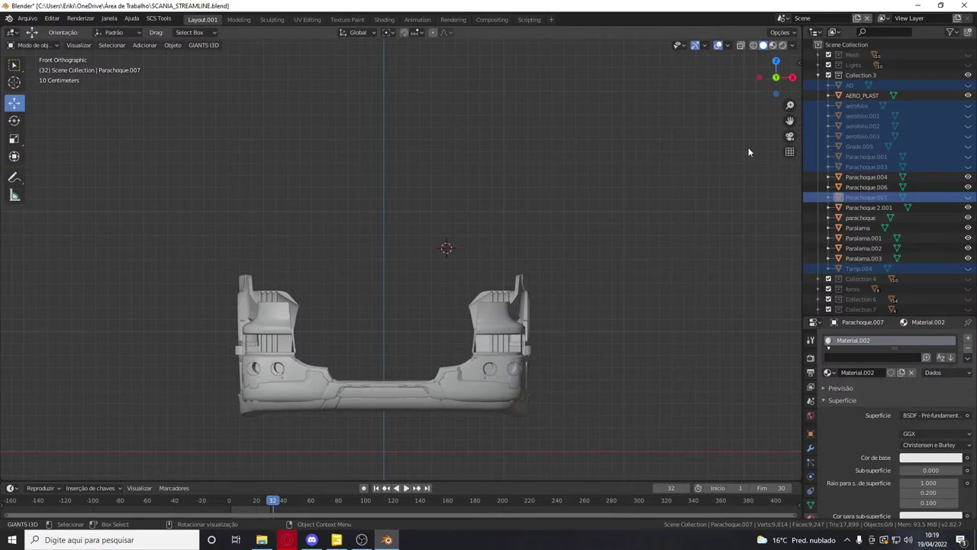
# Examine the remaining bumper and fender parts, including the Paralama mesh in Edit Mode with its geometry deselected
pyautogui.scroll(-5, 752, 146)
pyautogui.moveTo(690, 201); pyautogui.dragTo(687, 204)
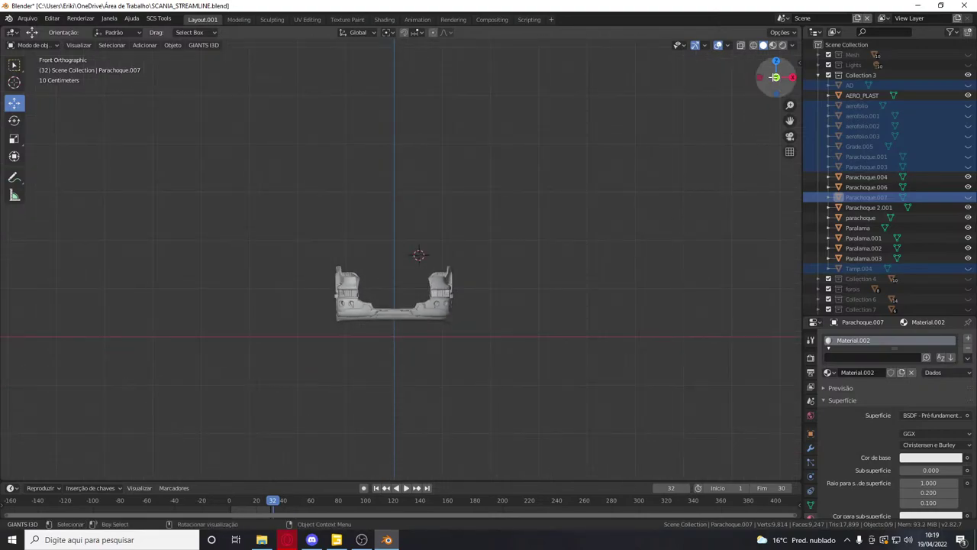
pyautogui.moveTo(774, 78); pyautogui.dragTo(799, 94)
pyautogui.click(816, 127)
pyautogui.scroll(6, 529, 274)
pyautogui.moveTo(471, 257); pyautogui.dragTo(464, 262)
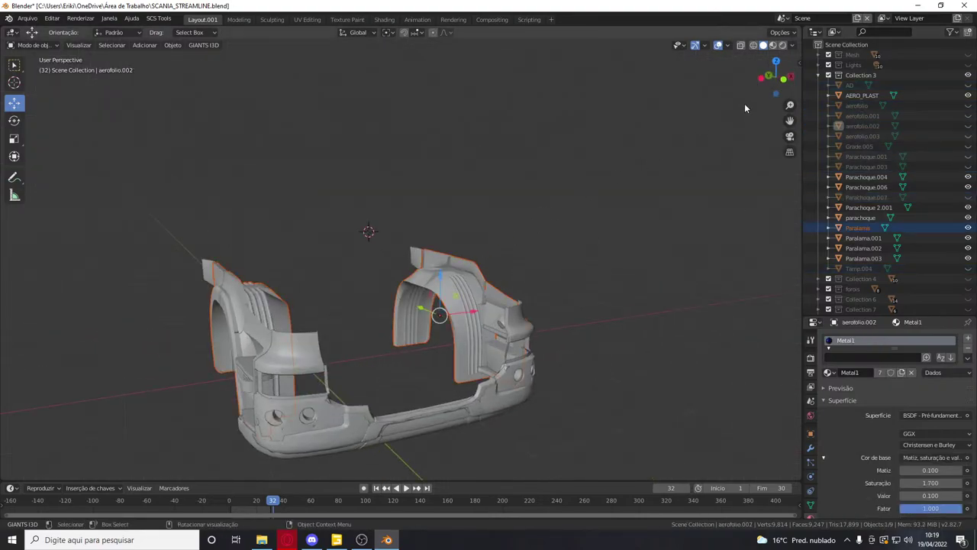
pyautogui.click(478, 281)
pyautogui.press('Tab')
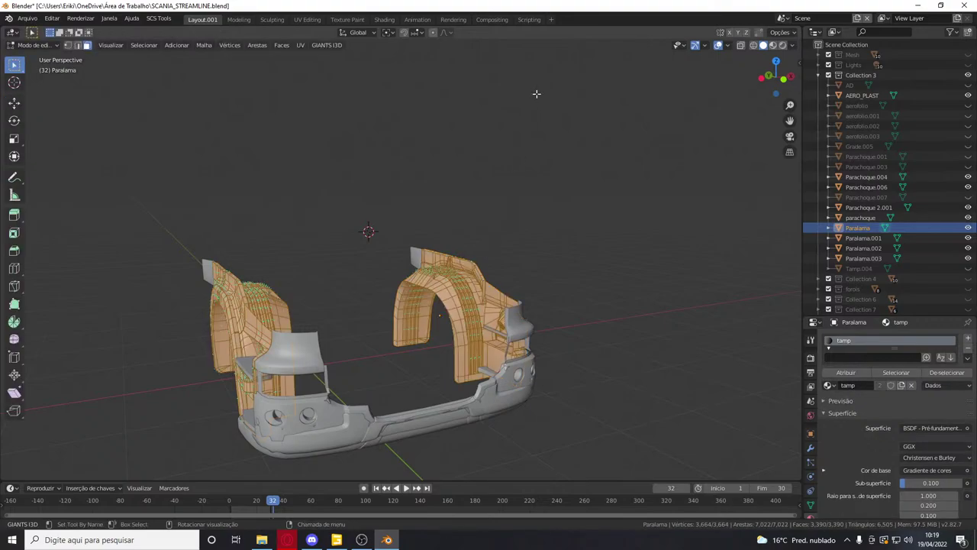
pyautogui.scroll(2, 674, 97)
pyautogui.click(674, 98)
pyautogui.moveTo(776, 78); pyautogui.dragTo(758, 86)
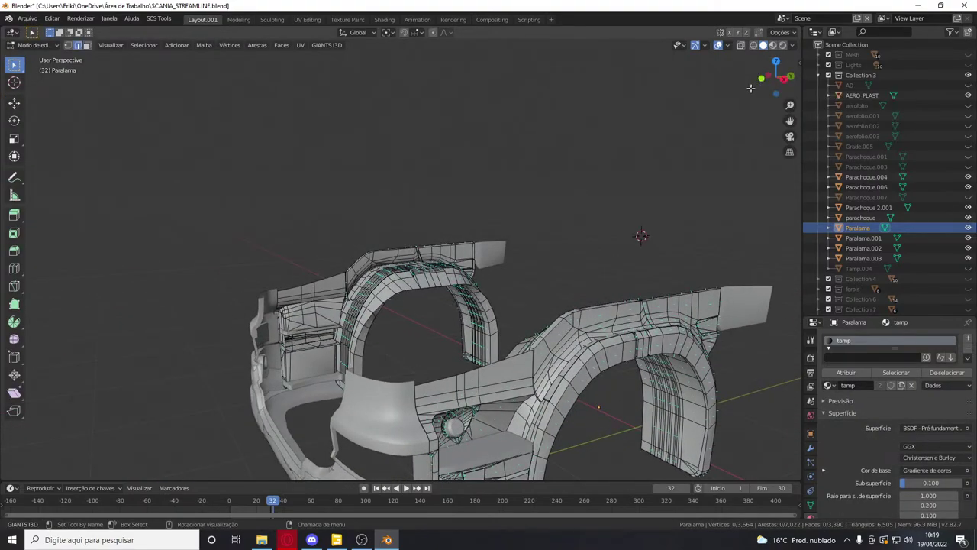
pyautogui.press('Tab')
# Switch to GIANTS Editor, select the CABINE_CIMA group and try moving it relative to the lower cab to check the joint
pyautogui.hotkey('alt', 'Tab')
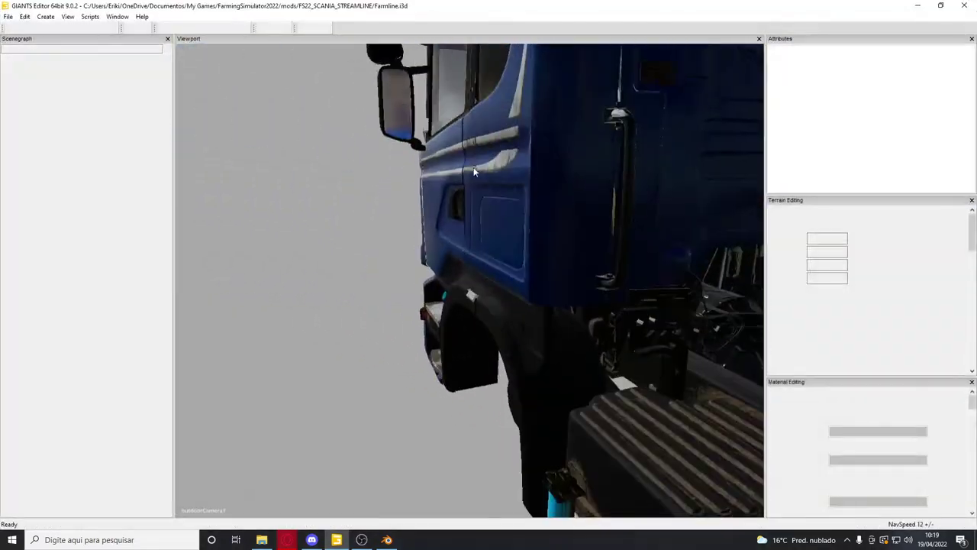
pyautogui.keyDown('alt'); pyautogui.moveTo(213, 215); pyautogui.dragTo(503, 165); pyautogui.keyUp('alt')
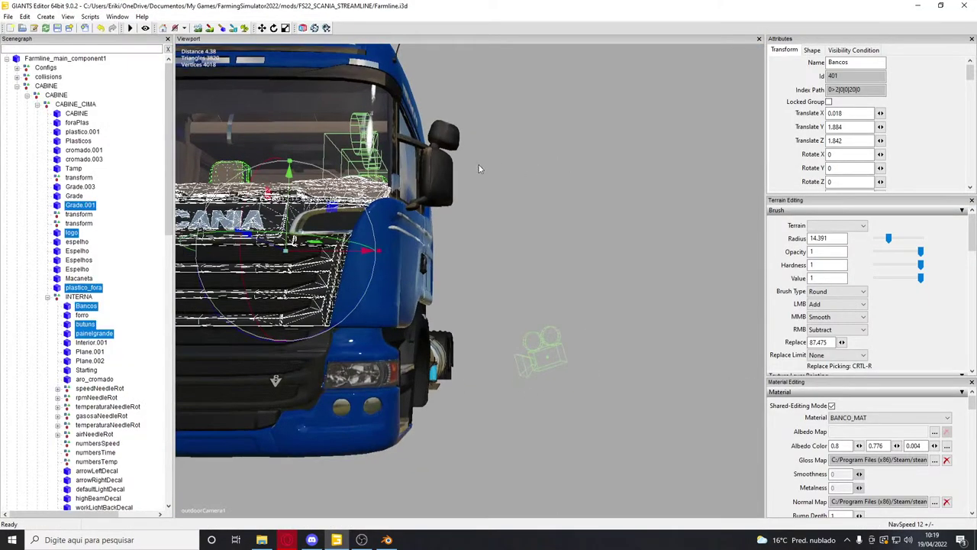
pyautogui.click(37, 104)
pyautogui.click(75, 104)
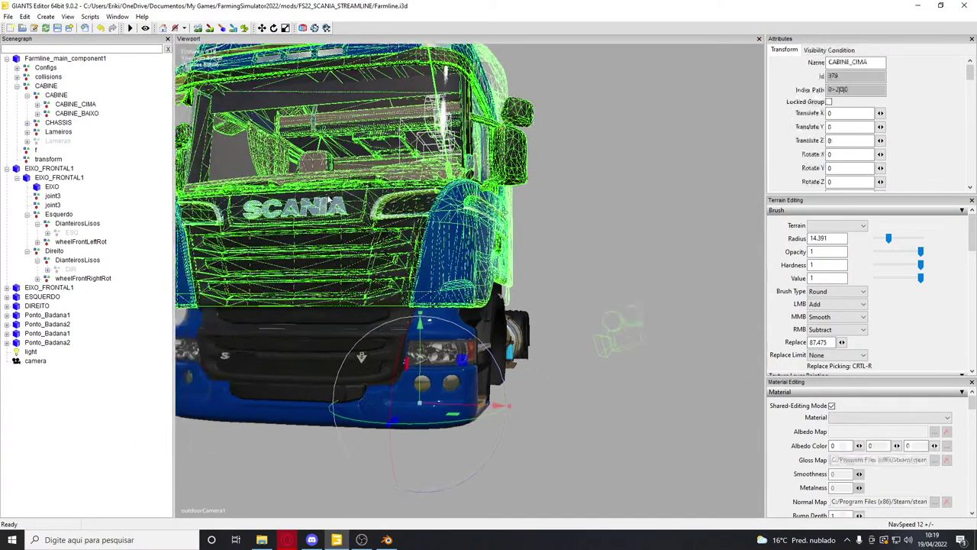
pyautogui.moveTo(407, 315); pyautogui.dragTo(411, 309)
pyautogui.keyDown('alt'); pyautogui.moveTo(450, 285); pyautogui.dragTo(451, 356); pyautogui.keyUp('alt')
pyautogui.hotkey('ctrl', 'z')
pyautogui.scroll(2, 535, 302)
pyautogui.moveTo(553, 360); pyautogui.dragTo(552, 333)
# Switch back to Blender, show Collection 7 and box-select the upper grille pieces in front orthographic view
pyautogui.hotkey('alt', 'Tab')
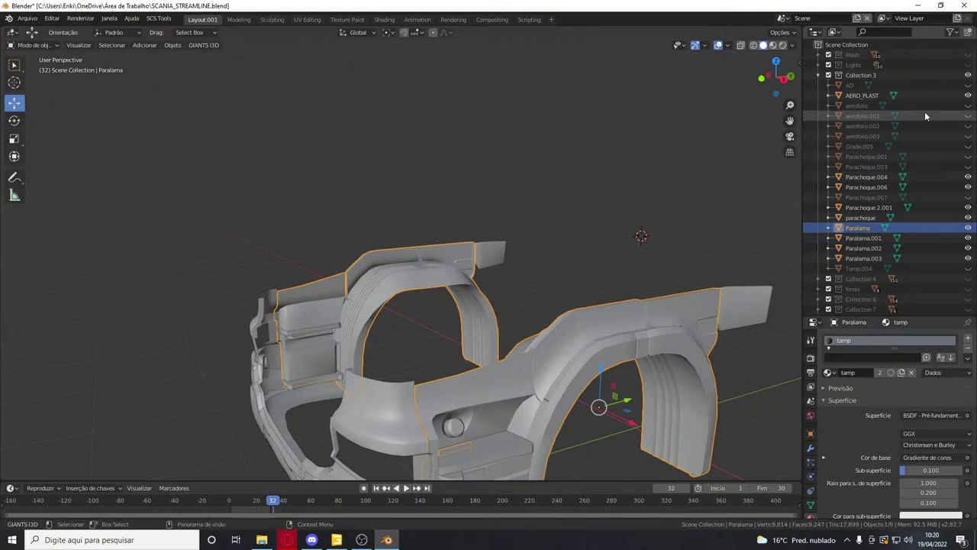
pyautogui.scroll(-5, 972, 289)
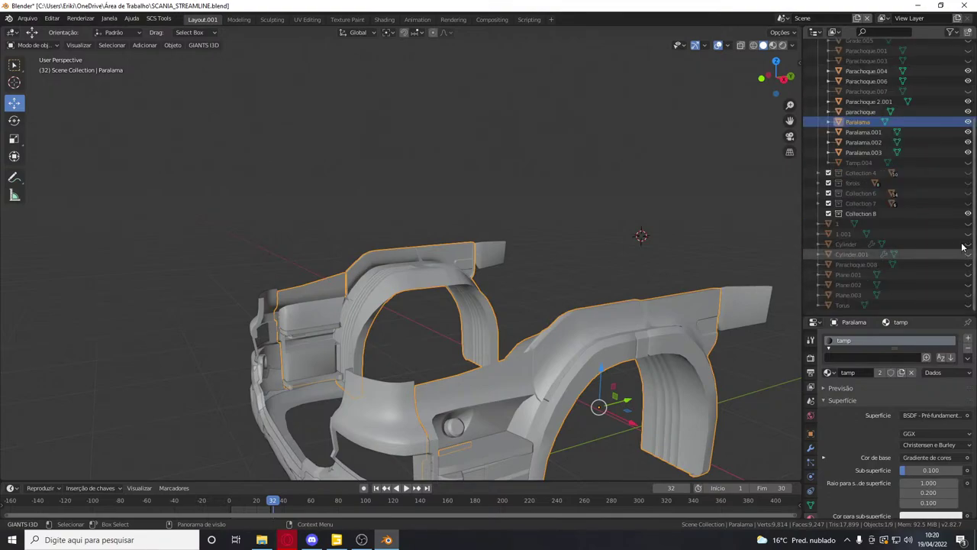
pyautogui.click(969, 204)
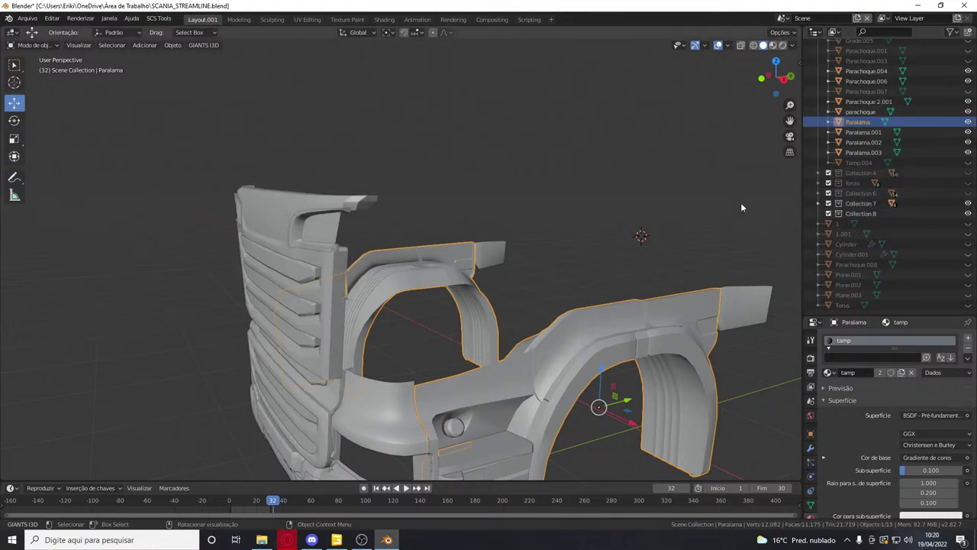
pyautogui.click(762, 77)
pyautogui.moveTo(666, 97); pyautogui.dragTo(210, 233)
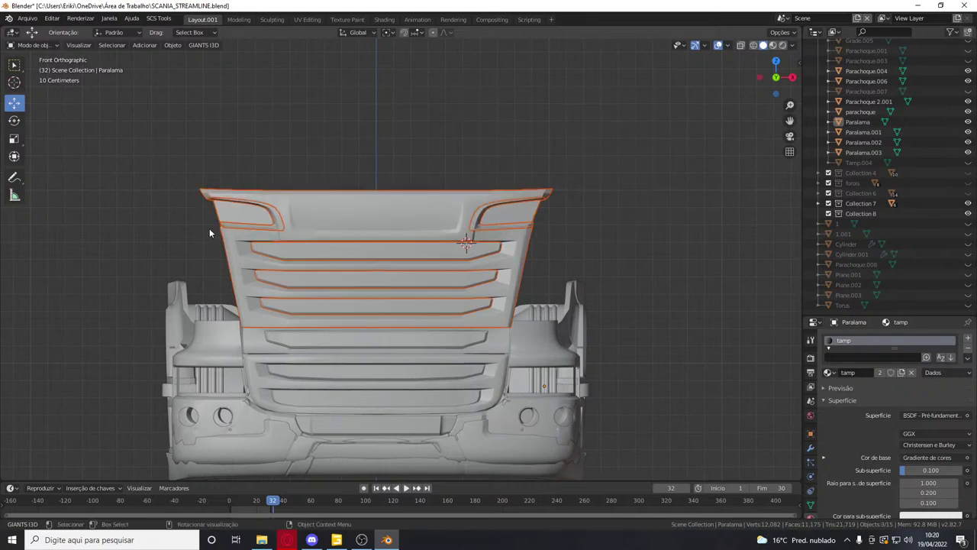
# Expand Collection 7 and hide the selected upper grille pieces Grade, Grade.001 and Grade.003
pyautogui.scroll(4, 936, 162)
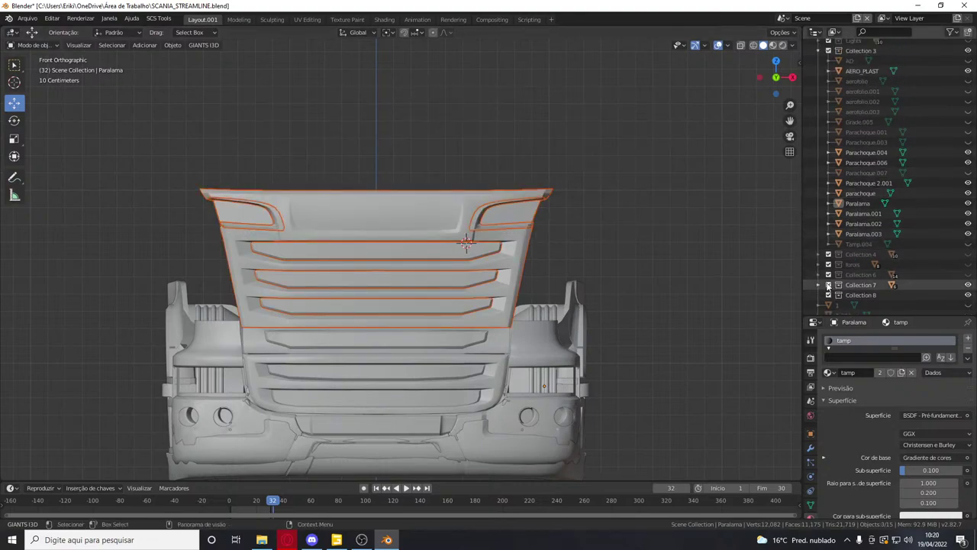
pyautogui.click(820, 285)
pyautogui.scroll(-5, 901, 263)
pyautogui.moveTo(968, 194); pyautogui.dragTo(969, 209)
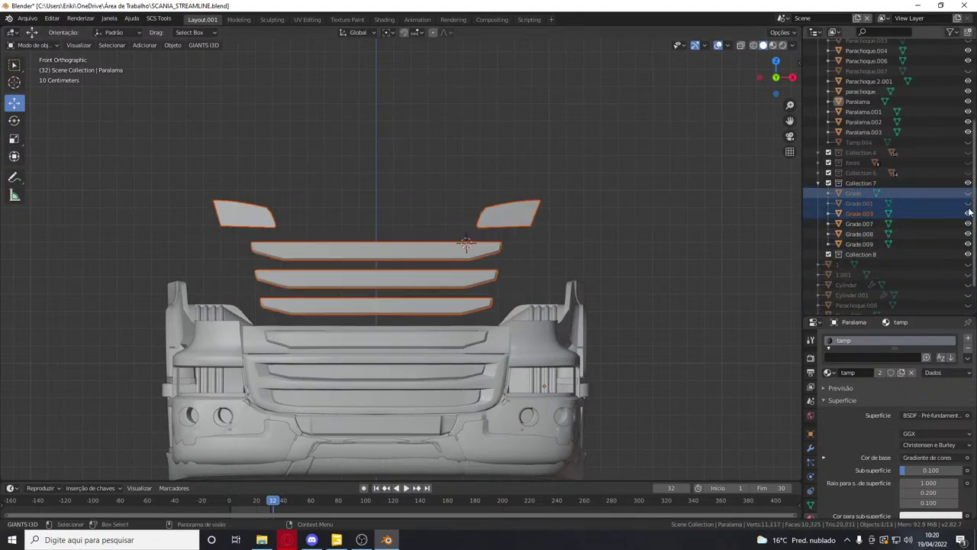
pyautogui.click(968, 213)
# Open Parachoque.004, Grade.007 and Paralama together in Edit Mode and deselect all their geometry
pyautogui.moveTo(251, 382)
pyautogui.mouseDown(button='middle')
pyautogui.moveTo(321, 359)
pyautogui.moveTo(251, 382)
pyautogui.mouseUp(button='middle')
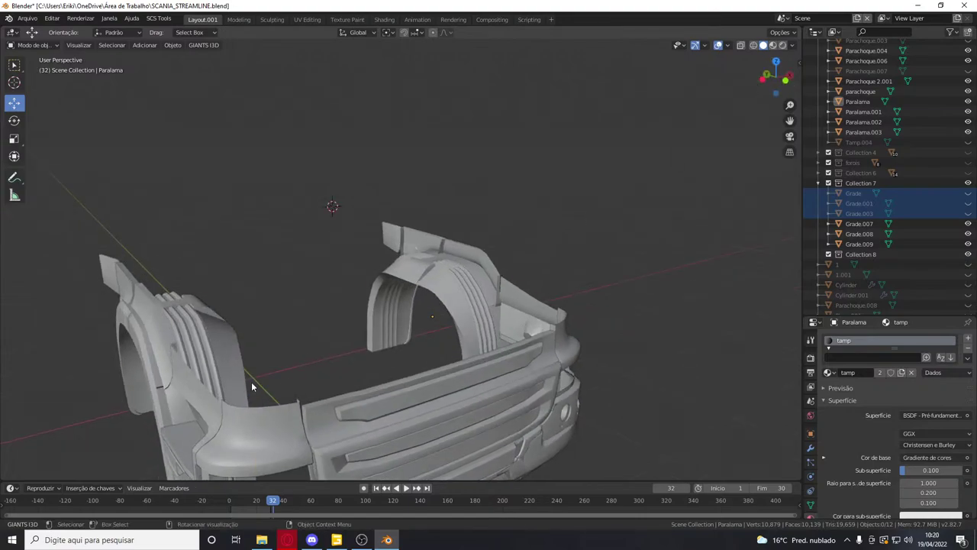
pyautogui.click(253, 407)
pyautogui.keyDown('shift'); pyautogui.click(283, 403); pyautogui.keyUp('shift')
pyautogui.keyDown('shift'); pyautogui.click(211, 399); pyautogui.keyUp('shift')
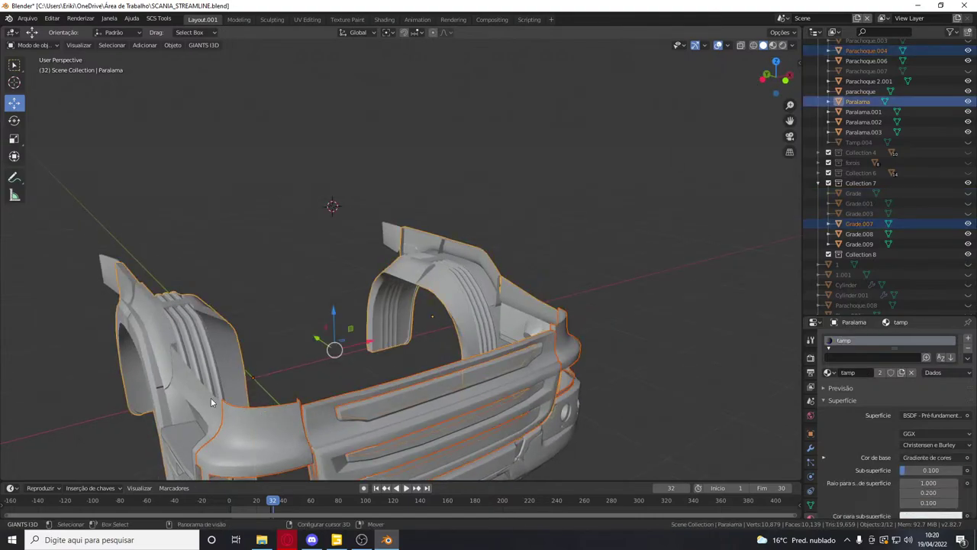
pyautogui.press('Tab')
pyautogui.moveTo(778, 95); pyautogui.dragTo(782, 122)
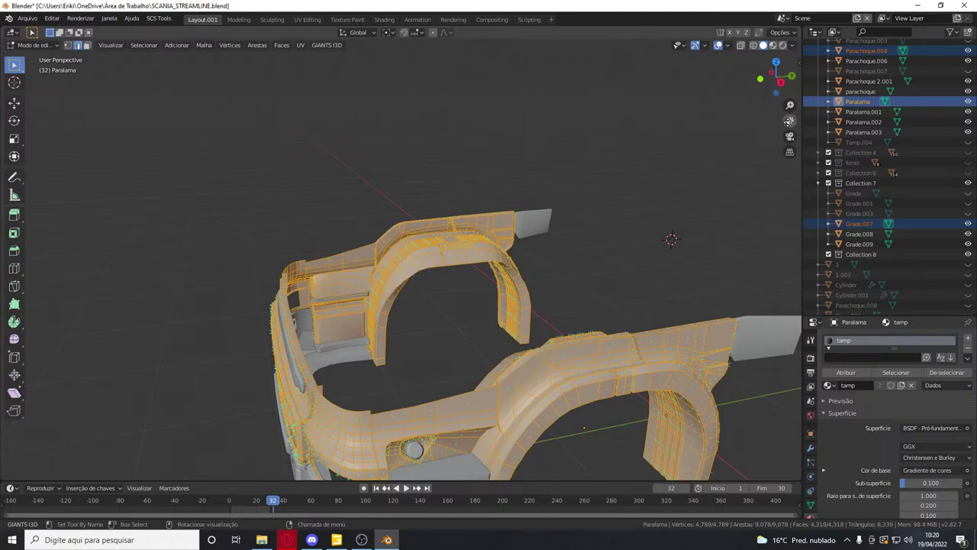
pyautogui.hotkey('alt', 'a')
pyautogui.scroll(1, 782, 79)
pyautogui.moveTo(780, 80); pyautogui.dragTo(823, 102)
pyautogui.scroll(1, 330, 158)
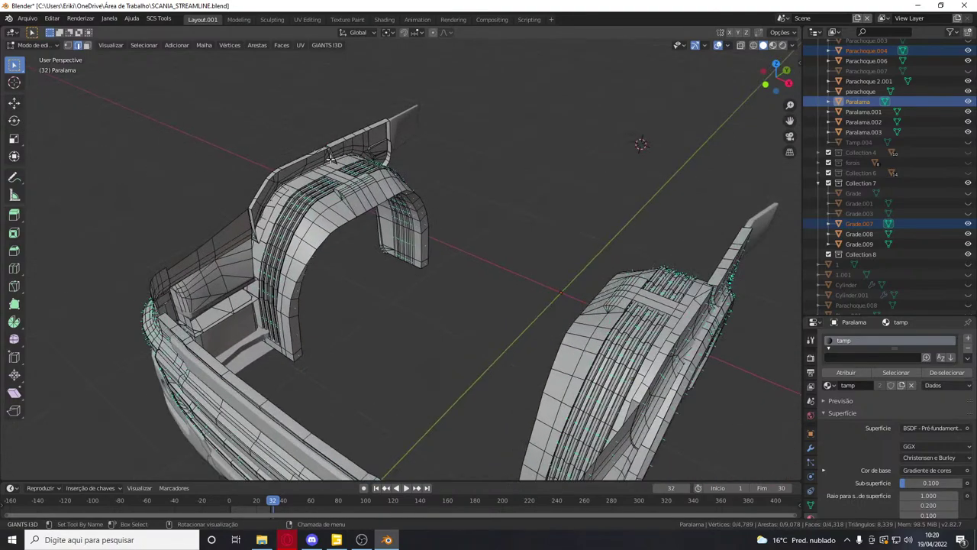
# Select the upper border edge loops along the grille, corner panel and fender, checking the selection in wireframe shading
pyautogui.press('a')
pyautogui.press('a')
pyautogui.keyDown('shift'); pyautogui.moveTo(733, 279); pyautogui.dragTo(694, 227, button='middle'); pyautogui.keyUp('shift')
pyautogui.scroll(2, 694, 227)
pyautogui.hotkey('alt', 'a')
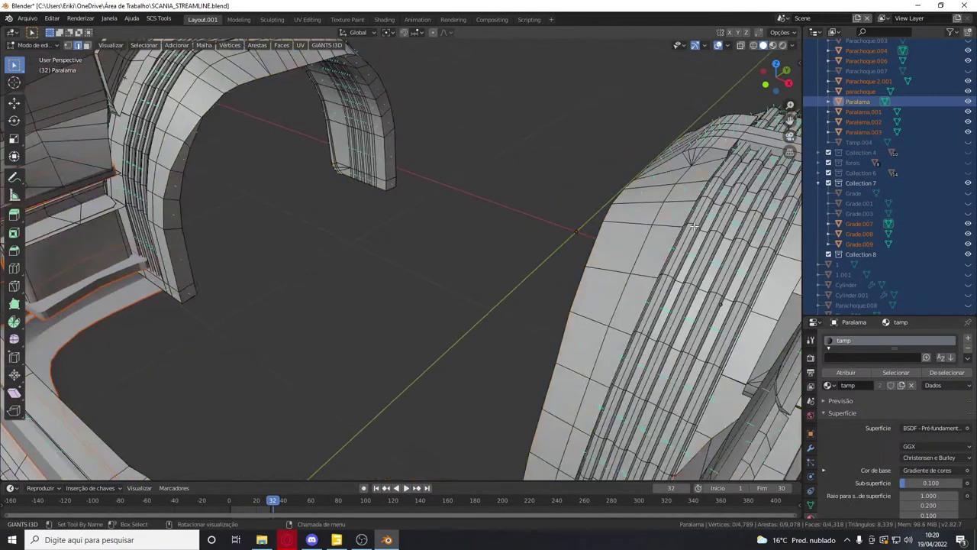
pyautogui.scroll(-3, 710, 234)
pyautogui.moveTo(770, 83); pyautogui.dragTo(672, 186)
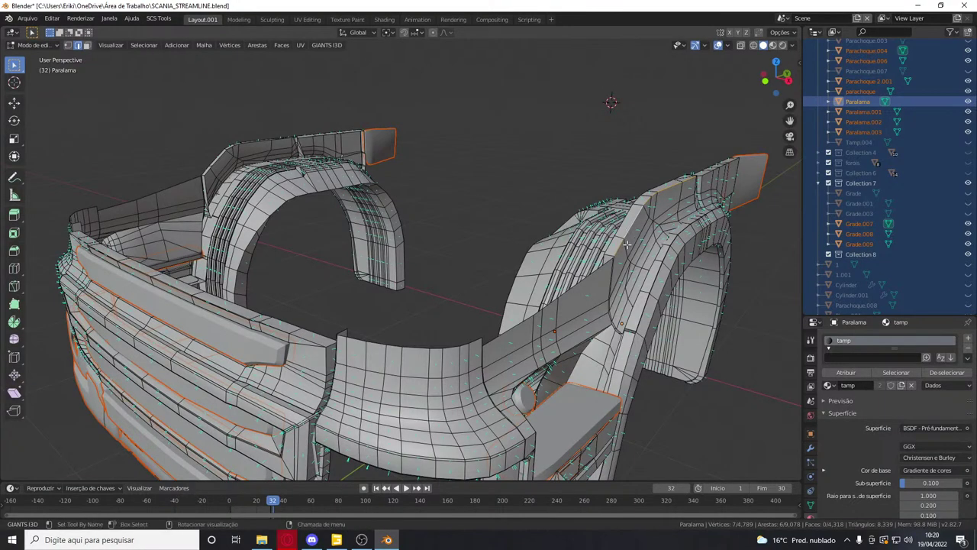
pyautogui.keyDown('alt'); pyautogui.click(424, 351); pyautogui.keyUp('alt')
pyautogui.moveTo(774, 80)
pyautogui.mouseDown()
pyautogui.moveTo(800, 89)
pyautogui.moveTo(762, 70)
pyautogui.mouseUp()
pyautogui.scroll(-1, 350, 355)
pyautogui.click(754, 45)
pyautogui.scroll(-2, 744, 76)
pyautogui.moveTo(413, 340); pyautogui.dragTo(580, 275, button='middle')
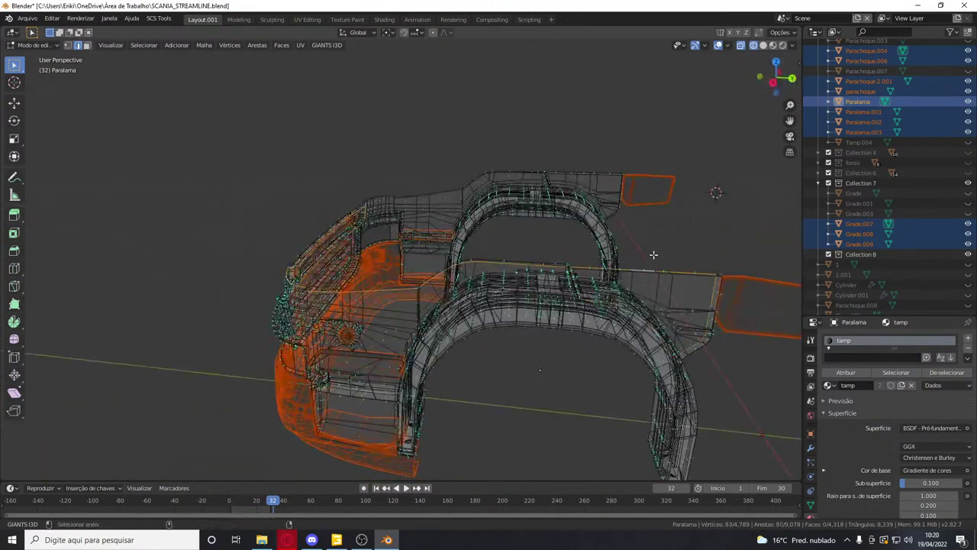
# Return to solid shading, duplicate the selected border edges in place and separate the duplicates into new objects
pyautogui.moveTo(779, 73); pyautogui.dragTo(753, 74)
pyautogui.click(764, 46)
pyautogui.hotkey('ctrl', 'z')
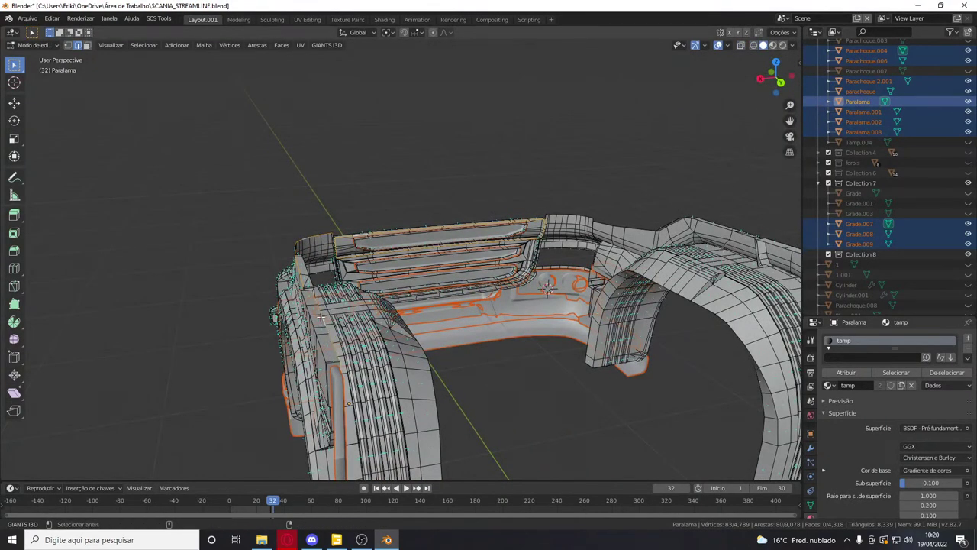
pyautogui.rightClick(433, 316)
pyautogui.press('p')
pyautogui.click(433, 315)
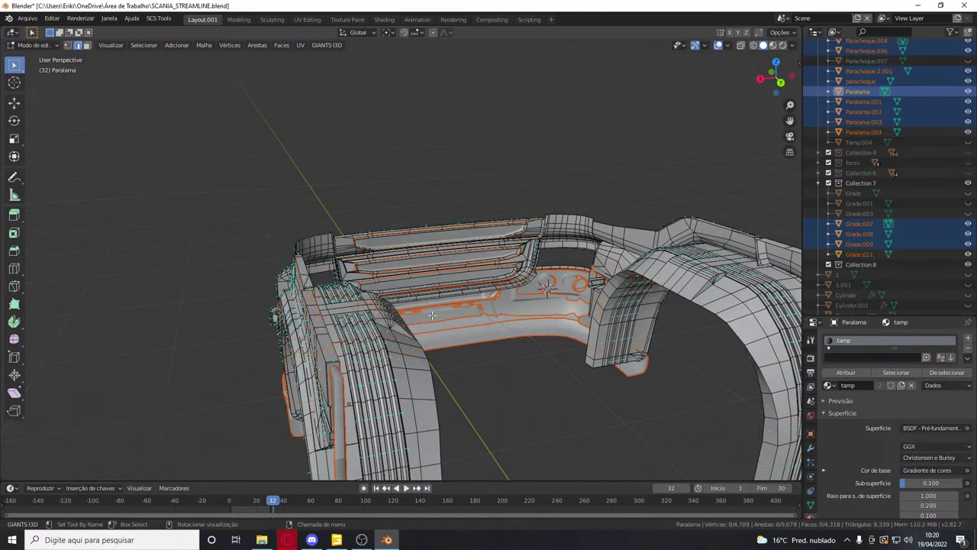
# Check the separated pieces in Edit and Object Mode, and examine the grille objects Grade.007, Grade.008 and Grade.009 individually
pyautogui.press('Tab')
pyautogui.press('Tab')
pyautogui.press('Tab')
pyautogui.press('Tab')
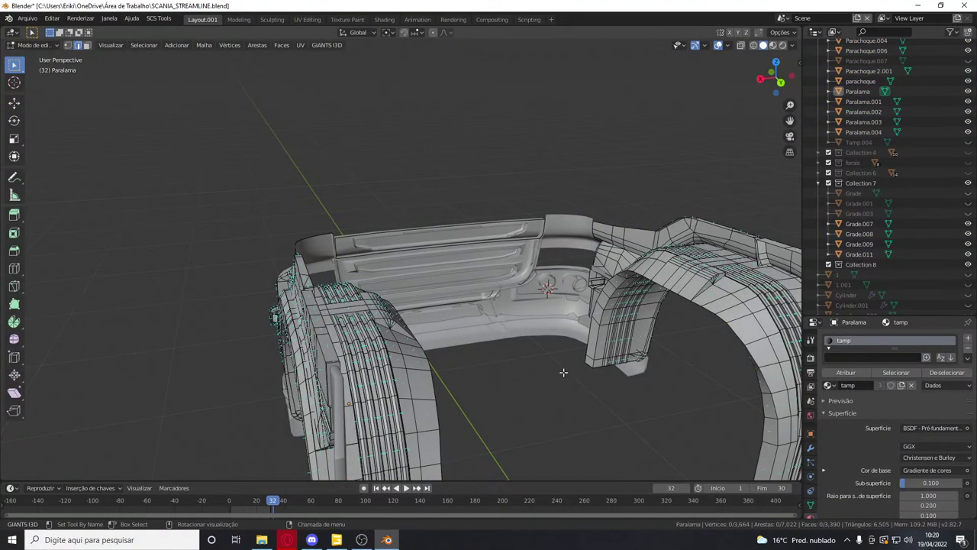
pyautogui.press('Tab')
pyautogui.click(856, 225)
pyautogui.keyDown('shift'); pyautogui.click(857, 254); pyautogui.keyUp('shift')
pyautogui.click(681, 317)
pyautogui.scroll(2, 378, 301)
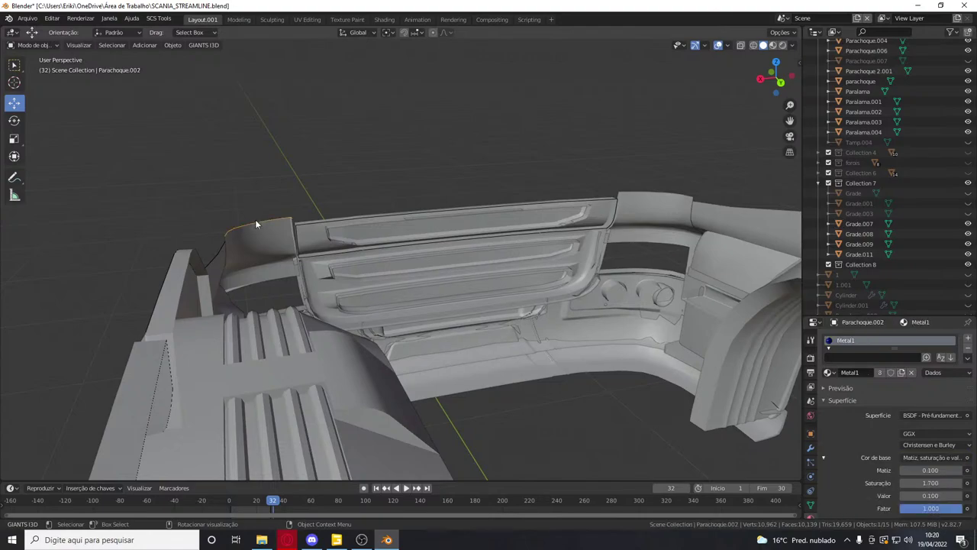
pyautogui.click(320, 223)
pyautogui.moveTo(768, 83); pyautogui.dragTo(936, 83)
pyautogui.click(847, 238)
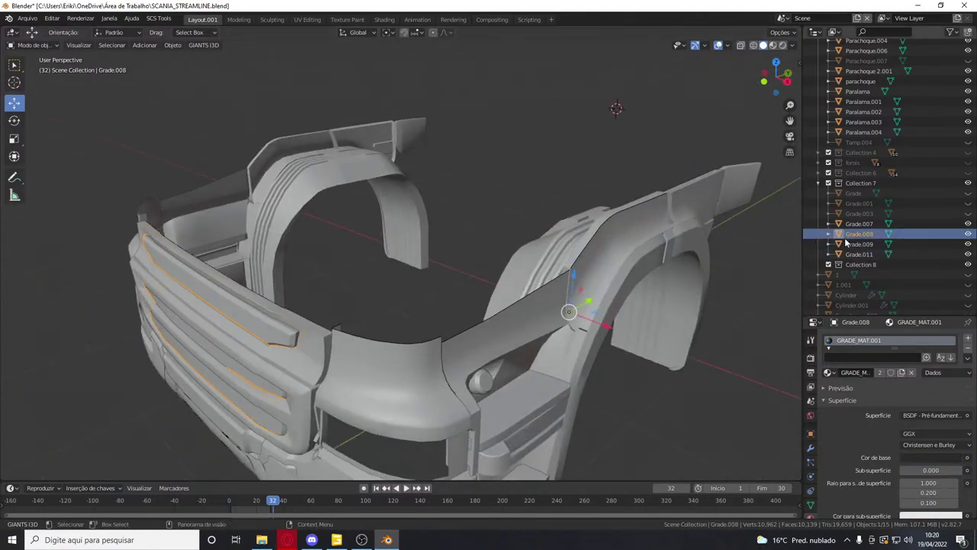
pyautogui.click(853, 245)
# Select the edge objects Grade.011, Parachoque.002 and Paralama.004, copy them, and delete them from their original collections
pyautogui.click(856, 254)
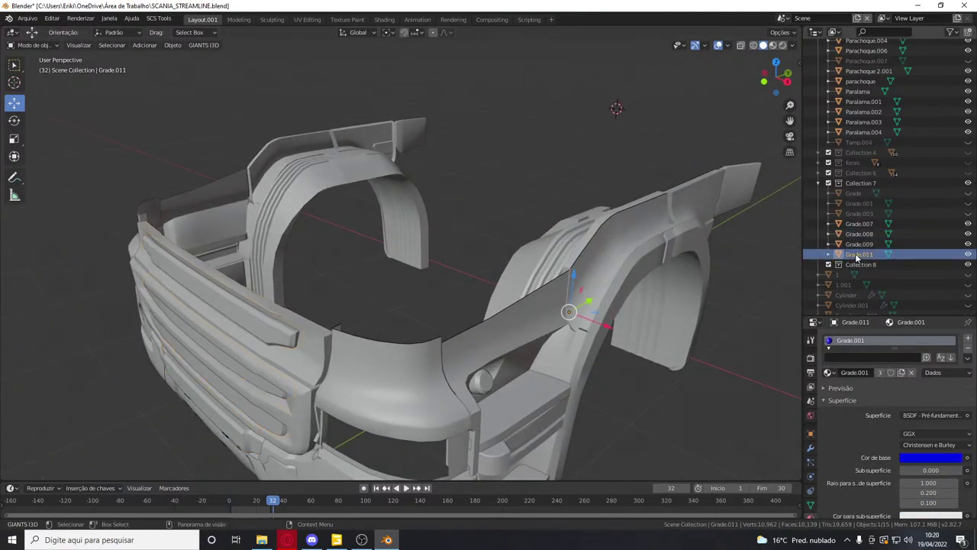
pyautogui.click(399, 339)
pyautogui.click(616, 223)
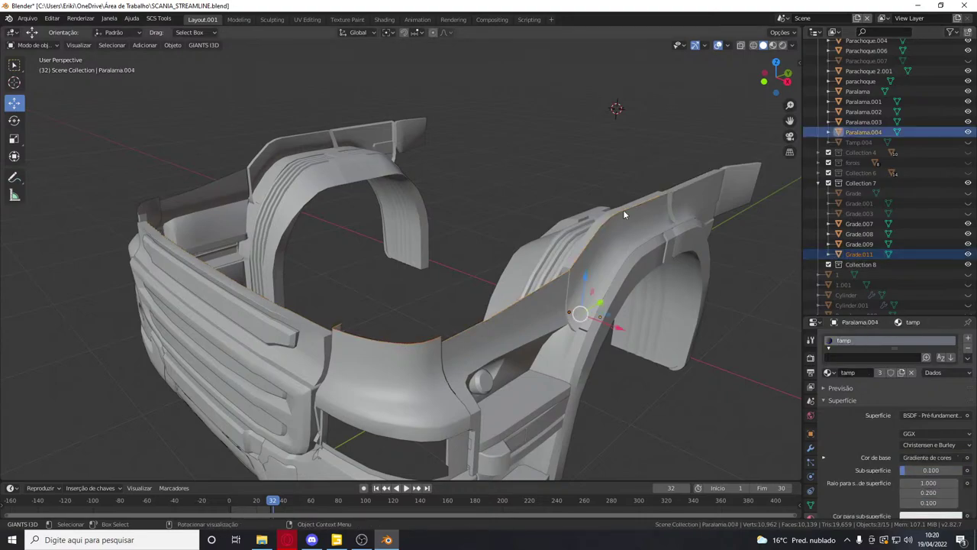
pyautogui.moveTo(774, 86)
pyautogui.mouseDown()
pyautogui.moveTo(758, 115)
pyautogui.moveTo(727, 96)
pyautogui.mouseUp()
pyautogui.hotkey('shift', 'z')
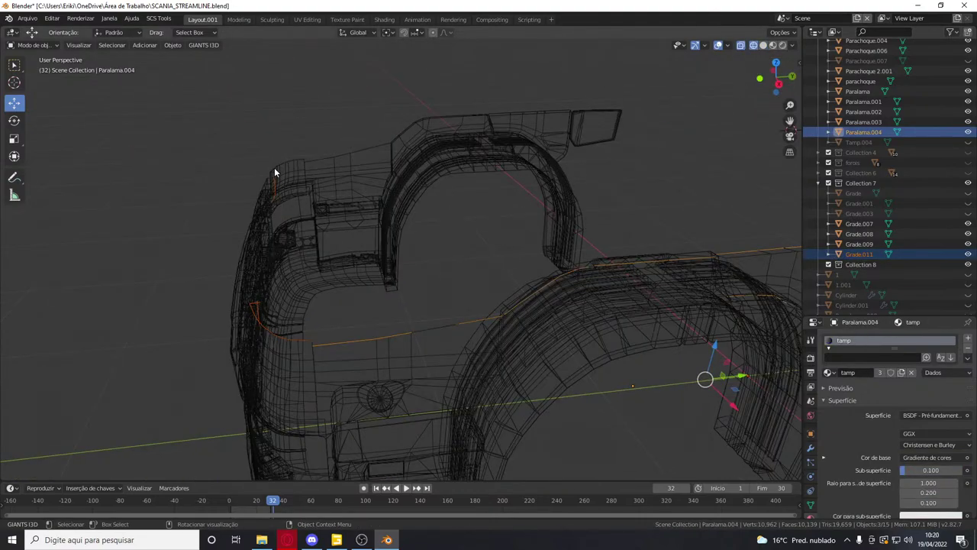
pyautogui.scroll(-1, 306, 170)
pyautogui.keyDown('shift'); pyautogui.click(420, 310); pyautogui.keyUp('shift')
pyautogui.hotkey('ctrl', 'z')
pyautogui.moveTo(776, 71); pyautogui.dragTo(424, 61)
pyautogui.scroll(-5, 717, 176)
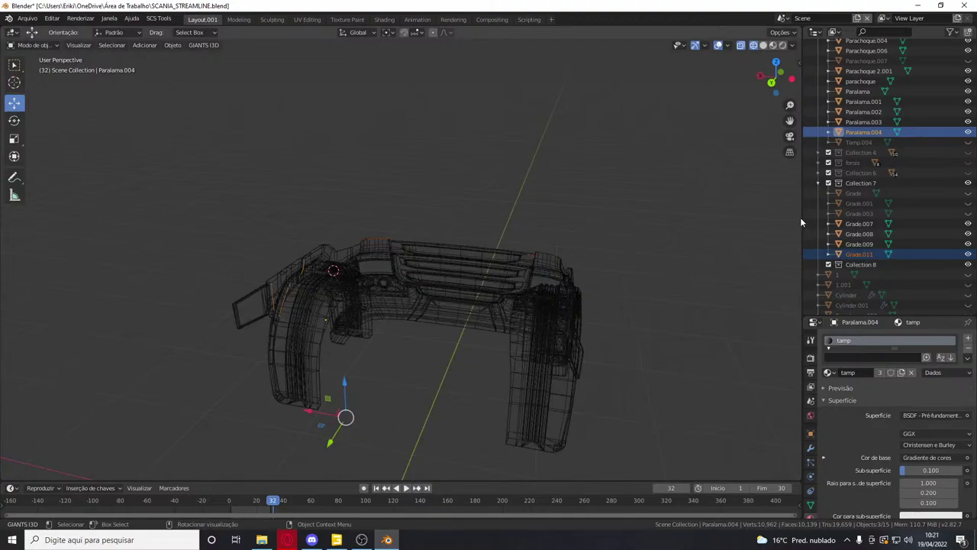
pyautogui.press('Delete')
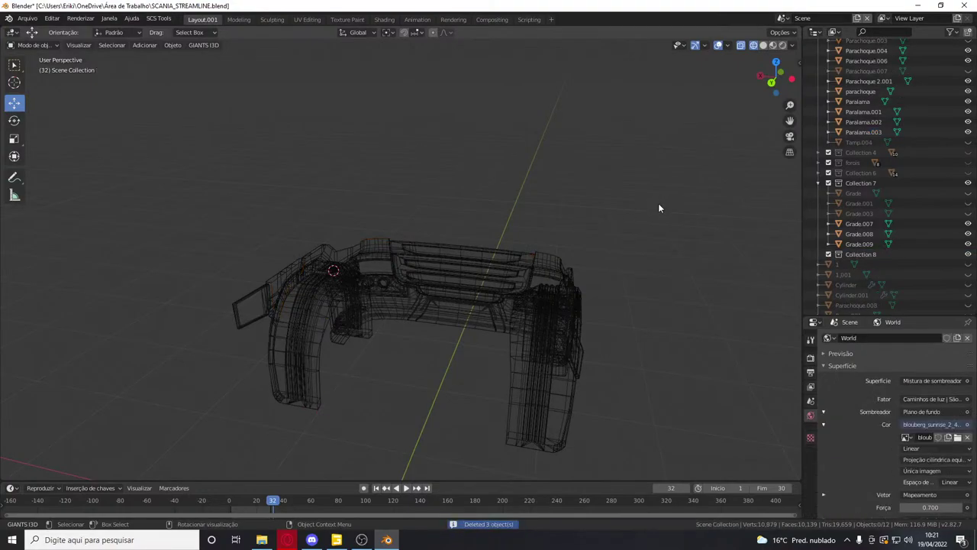
# Collapse and hide Collection 3 and Collection 7, and paste the copied edge objects directly into the scene collection
pyautogui.scroll(5, 821, 84)
pyautogui.click(818, 76)
pyautogui.click(817, 116)
pyautogui.moveTo(968, 75); pyautogui.dragTo(968, 137)
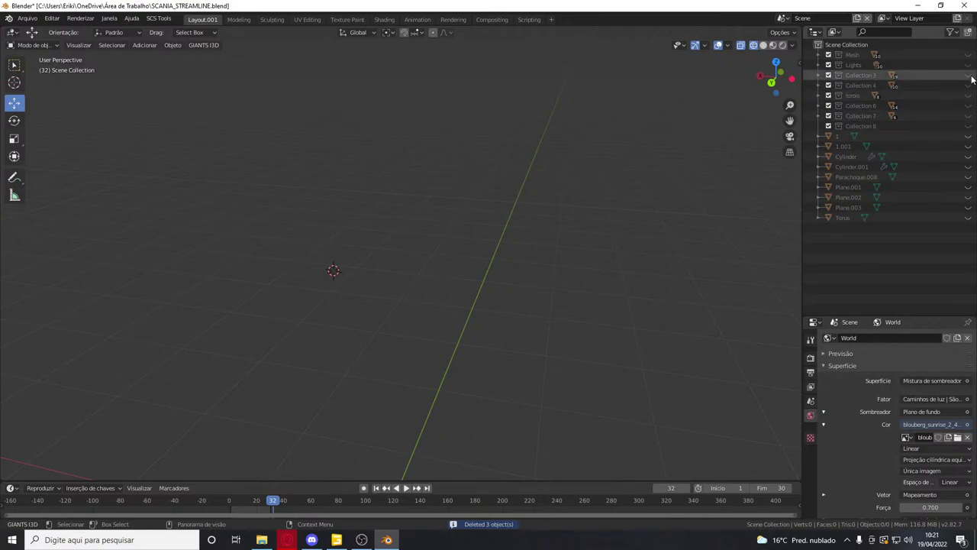
pyautogui.rightClick(882, 247)
pyautogui.click(882, 246)
# Select the pasted fender outline Paralama.004 in right orthographic view with solid shading
pyautogui.scroll(6, 622, 218)
pyautogui.click(763, 45)
pyautogui.moveTo(774, 76)
pyautogui.mouseDown()
pyautogui.moveTo(814, 81)
pyautogui.moveTo(769, 83)
pyautogui.mouseUp()
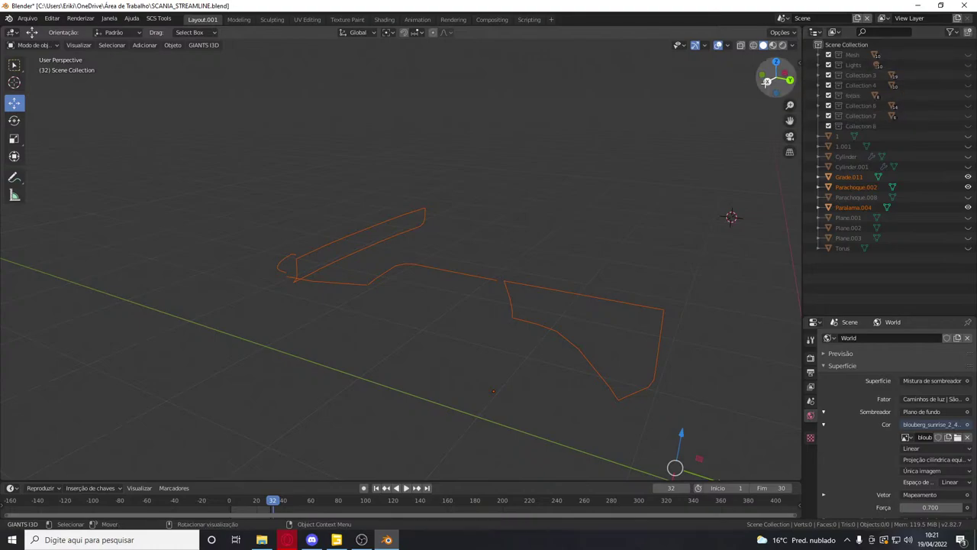
pyautogui.press('KP_3')
pyautogui.click(653, 226)
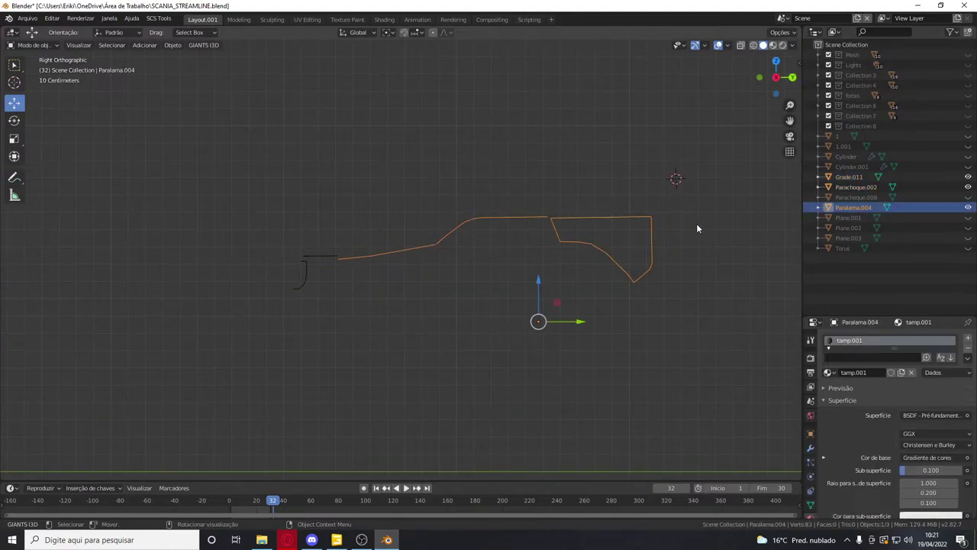
# Open the upper border outline Paralama.004 in vertex Edit Mode with all of its vertices selected
pyautogui.press('a')
pyautogui.press('Tab')
pyautogui.press('1')
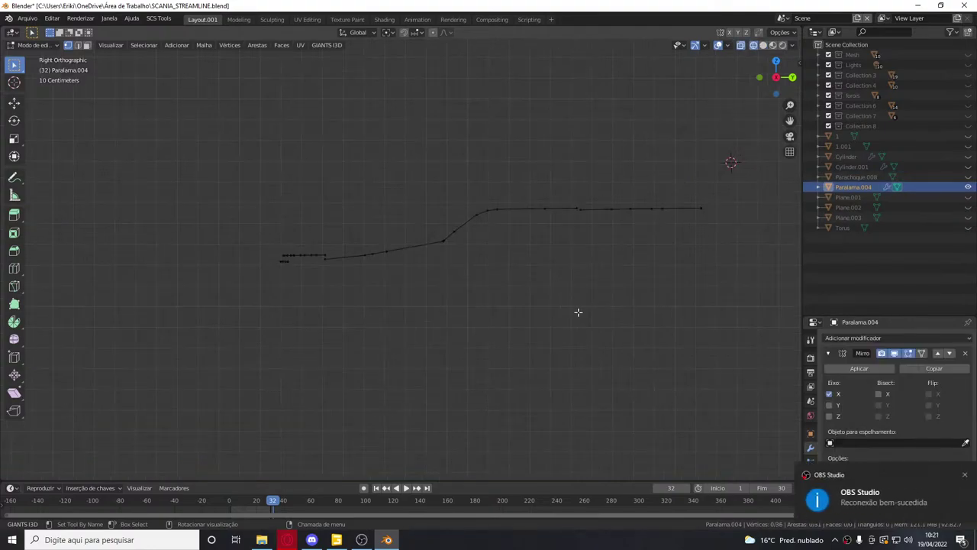
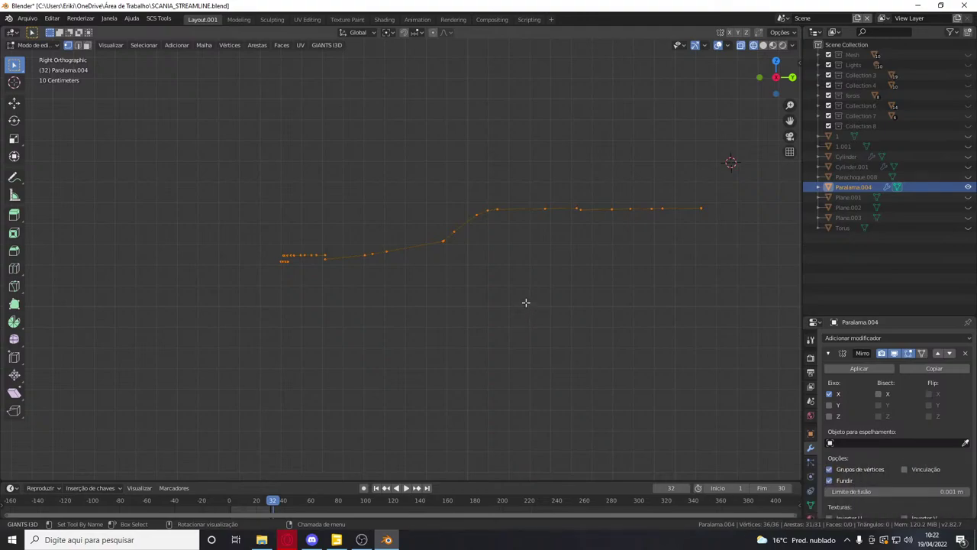
# Inspect the mirrored Paralama.004 outline from perspective and side views, in Edit and Object Mode, for gaps between its segments
pyautogui.scroll(2, 710, 143)
pyautogui.moveTo(786, 73); pyautogui.dragTo(735, 95)
pyautogui.scroll(-5, 787, 73)
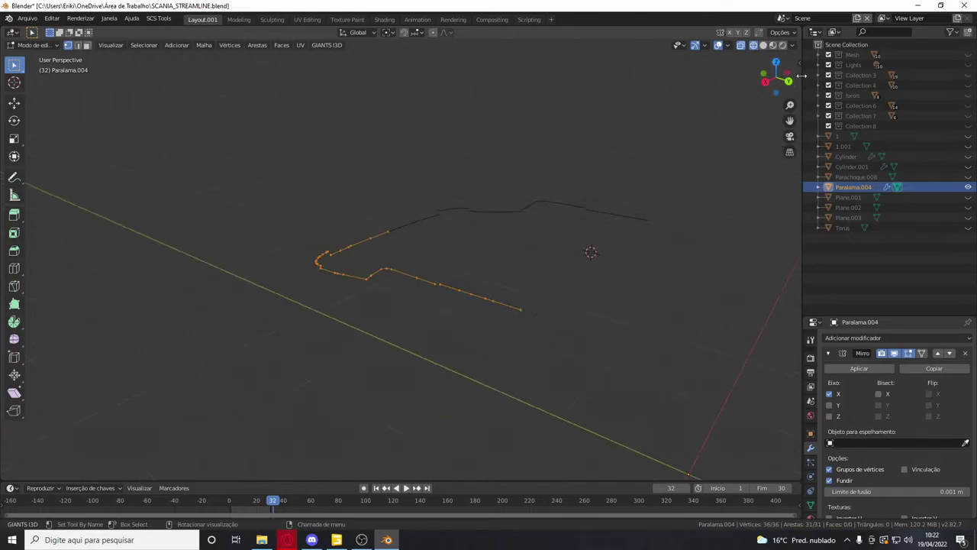
pyautogui.click(766, 81)
pyautogui.moveTo(787, 126); pyautogui.dragTo(469, 227)
pyautogui.press('Tab')
pyautogui.scroll(-2, 725, 103)
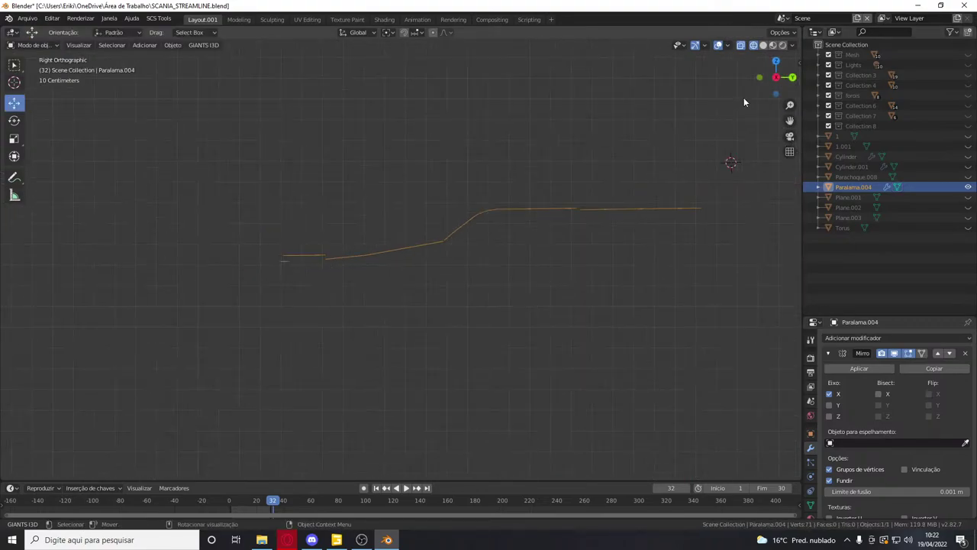
pyautogui.moveTo(725, 120); pyautogui.dragTo(723, 119)
pyautogui.moveTo(768, 80); pyautogui.dragTo(772, 83)
pyautogui.click(682, 252)
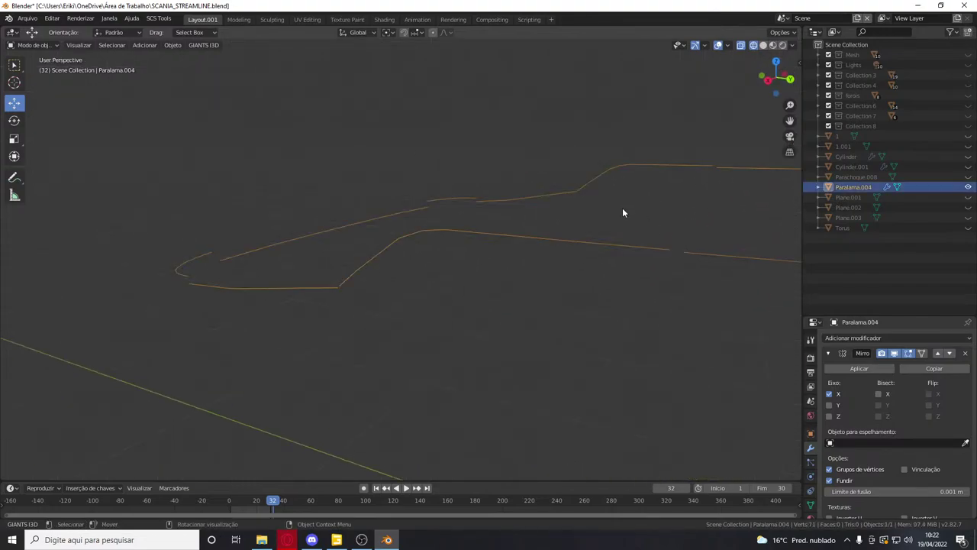
# Connect the loose ends of the neighbouring outline segments with new edges in Edit Mode
pyautogui.press('Tab')
pyautogui.click(674, 247)
pyautogui.press('a')
pyautogui.press('a')
pyautogui.moveTo(772, 81); pyautogui.dragTo(814, 81)
pyautogui.press('a')
pyautogui.scroll(3, 510, 241)
pyautogui.moveTo(639, 290); pyautogui.dragTo(599, 331)
pyautogui.moveTo(220, 334); pyautogui.dragTo(160, 368)
pyautogui.moveTo(773, 75); pyautogui.dragTo(766, 78)
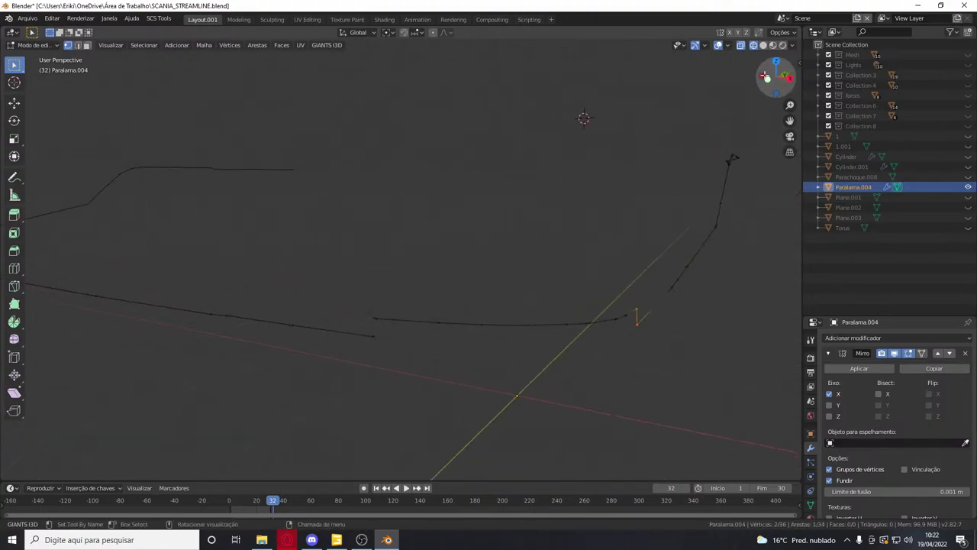
# Dissolve the surplus vertex at the joint between the grille and bumper segments and select the whole outline
pyautogui.click(378, 324)
pyautogui.rightClick(380, 322)
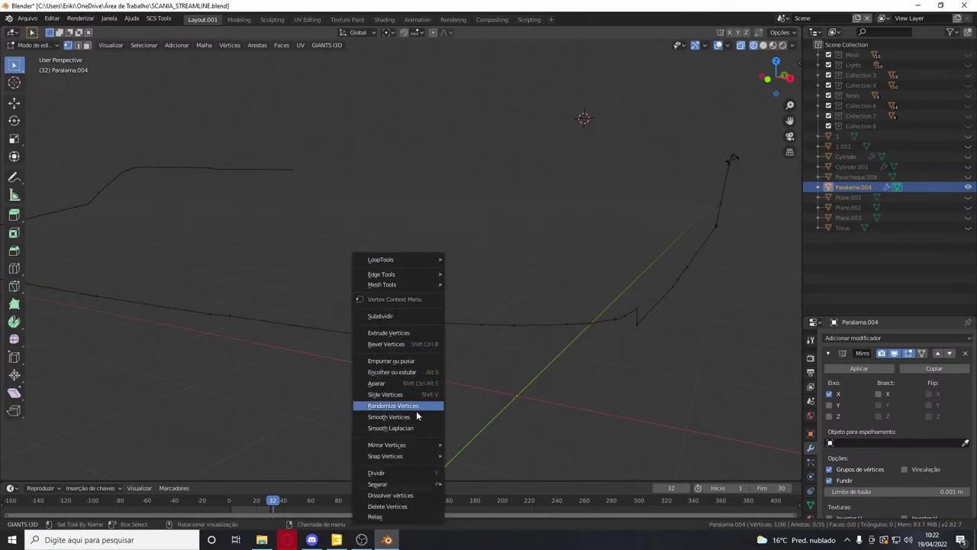
pyautogui.click(398, 496)
pyautogui.press('a')
pyautogui.scroll(-1, 308, 404)
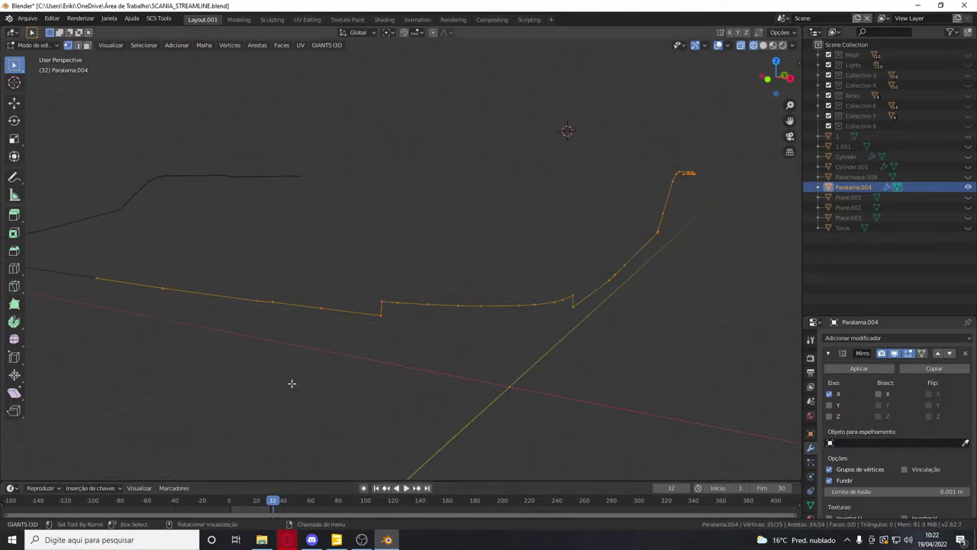
pyautogui.scroll(-1, 291, 383)
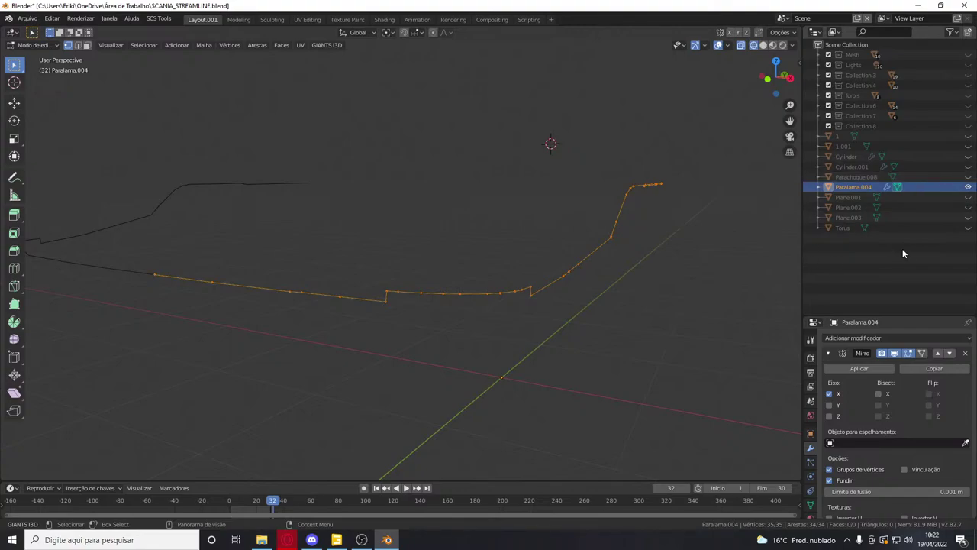
# Show Collection 3 and Collection 7 around the outline in solid shading, keeping Collection 4 and the headlight collection hidden
pyautogui.click(968, 115)
pyautogui.click(969, 116)
pyautogui.click(969, 115)
pyautogui.click(968, 95)
pyautogui.click(968, 94)
pyautogui.click(968, 94)
pyautogui.click(968, 85)
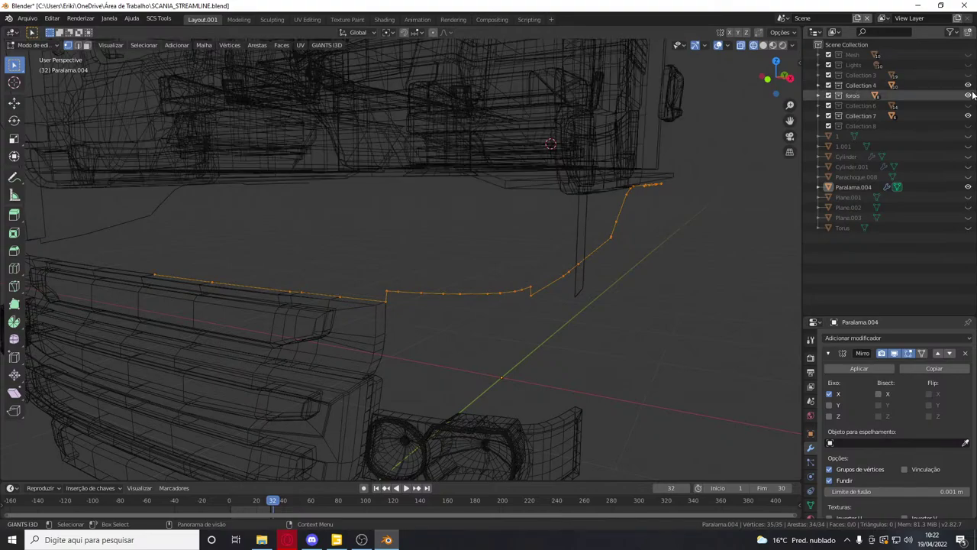
pyautogui.click(969, 95)
pyautogui.click(969, 84)
pyautogui.click(968, 75)
pyautogui.hotkey('shift', 'z')
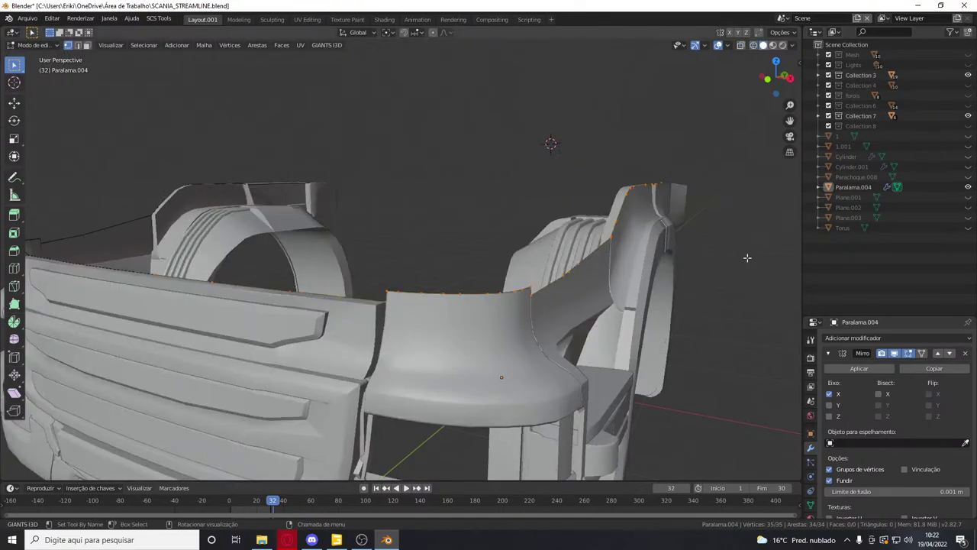
pyautogui.scroll(-2, 738, 125)
pyautogui.moveTo(759, 104); pyautogui.dragTo(775, 113)
pyautogui.press('Tab')
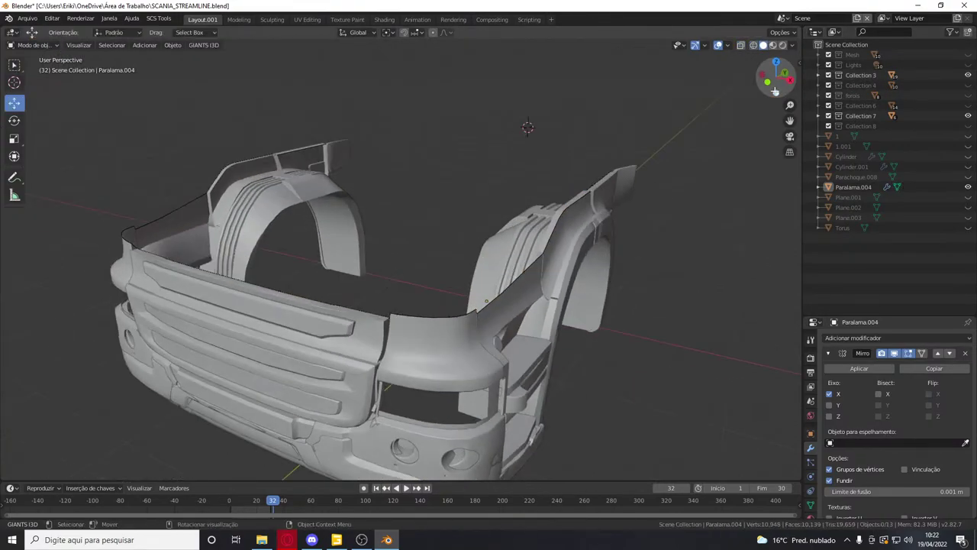
# Extrude the whole outline upward along the Z axis by about 0.3 m to form a vertical strip
pyautogui.press('Tab')
pyautogui.press('e')
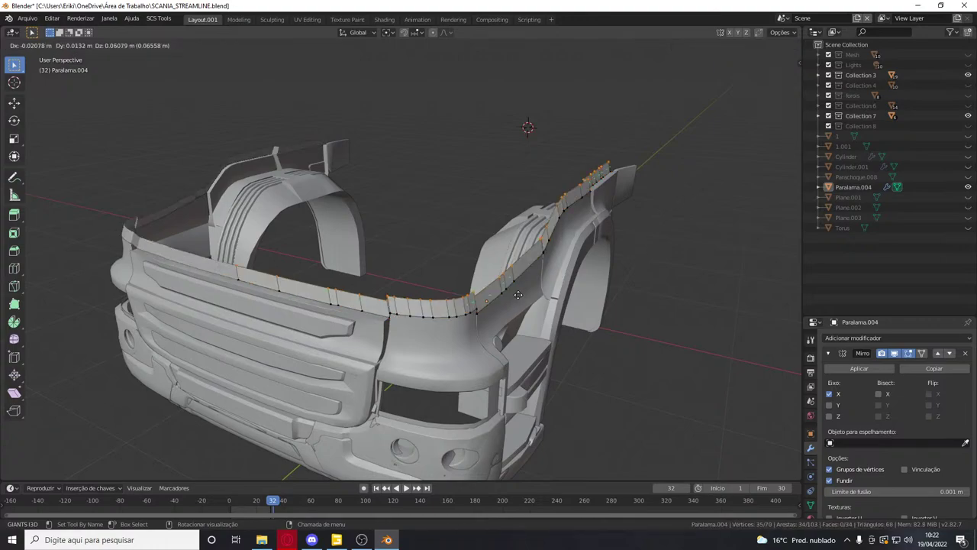
pyautogui.press('z')
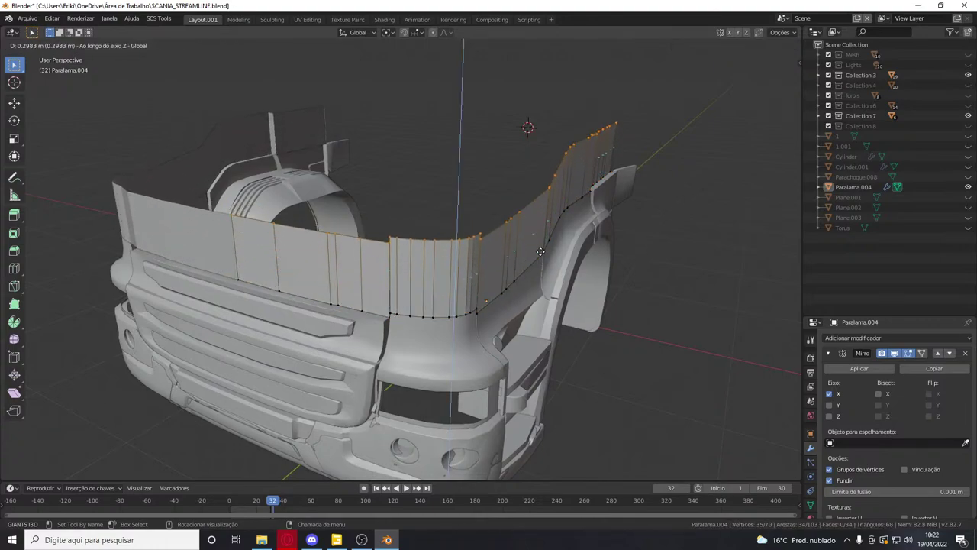
pyautogui.click(532, 255)
pyautogui.press('Tab')
# Apply smooth shading to the extruded strip and check its surface from the front in Object and Edit Mode
pyautogui.click(674, 273)
pyautogui.scroll(-3, 676, 199)
pyautogui.scroll(2, 677, 172)
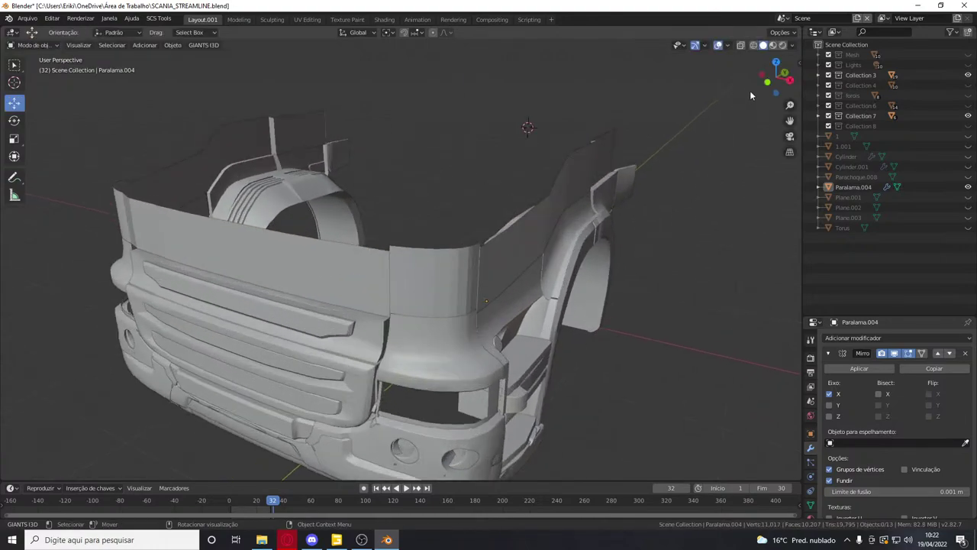
pyautogui.click(492, 256)
pyautogui.rightClick(491, 256)
pyautogui.click(492, 257)
pyautogui.click(706, 205)
pyautogui.moveTo(706, 210); pyautogui.dragTo(595, 321, button='middle')
pyautogui.moveTo(778, 79); pyautogui.dragTo(782, 96)
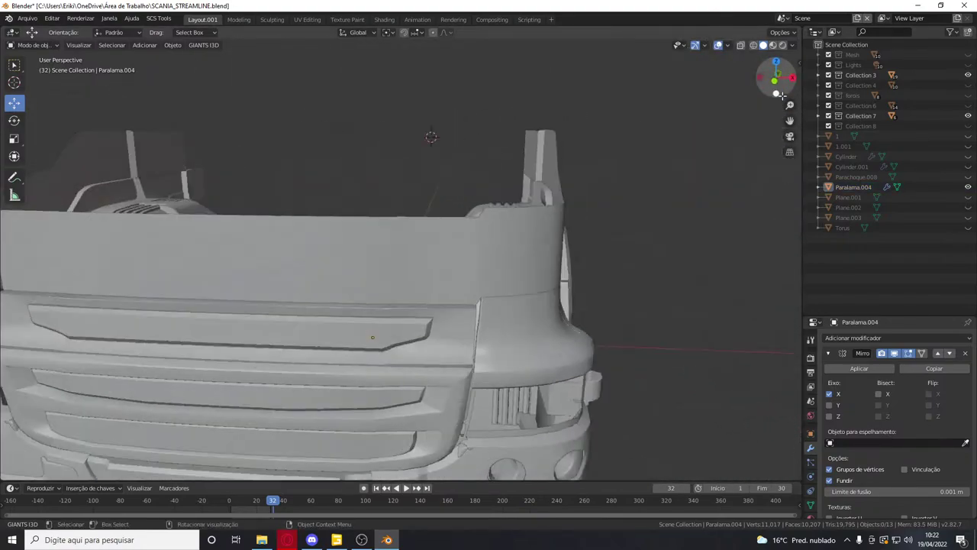
pyautogui.click(496, 269)
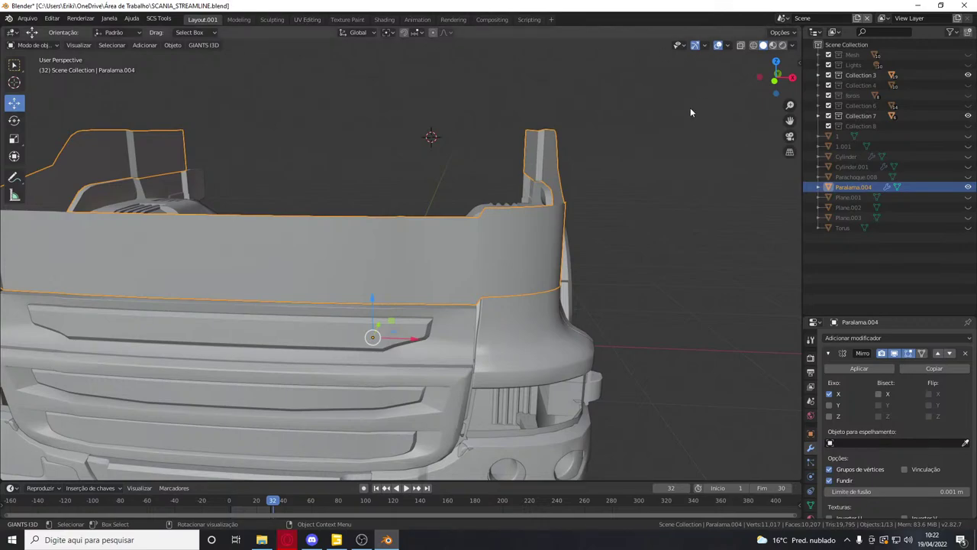
pyautogui.press('Tab')
pyautogui.scroll(1, 504, 249)
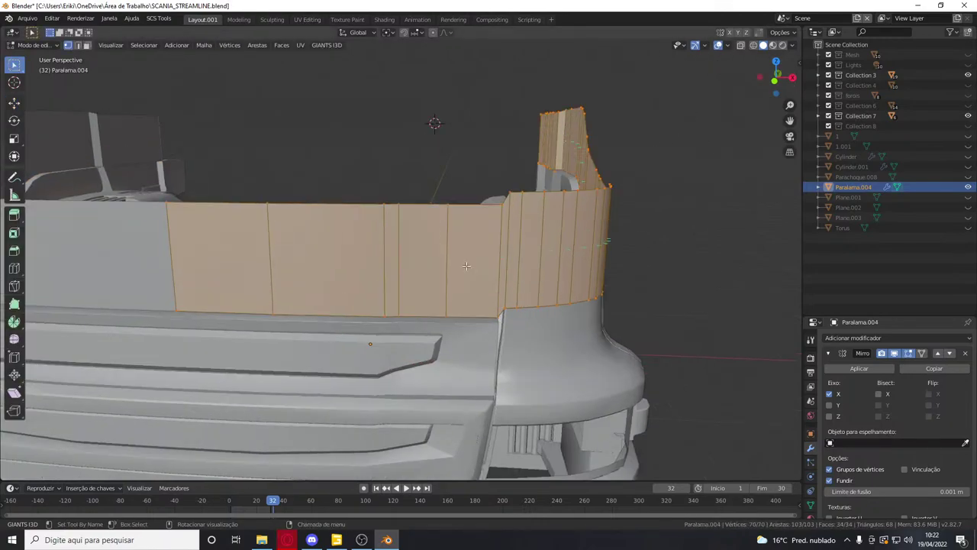
pyautogui.press('Tab')
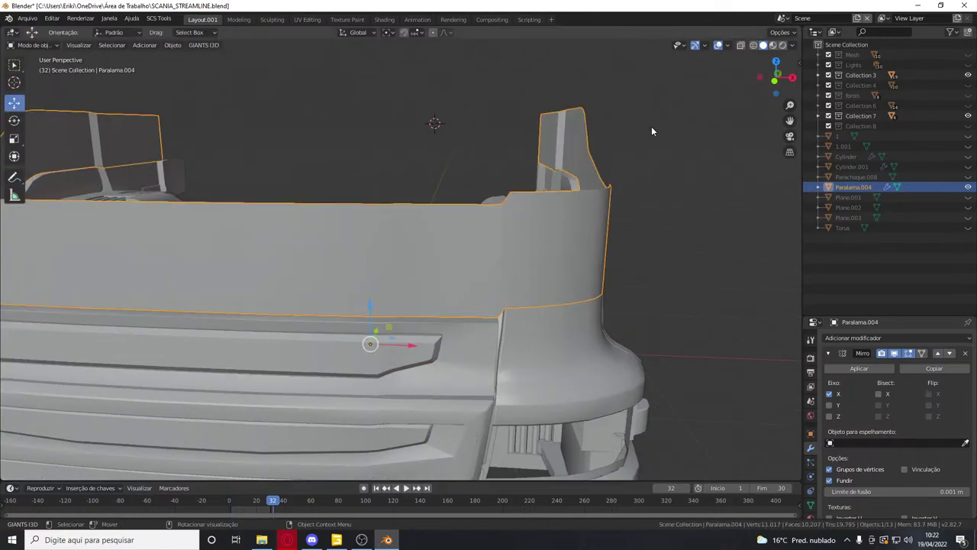
# Turn on the Face Orientation overlay and check the normals along the side of the extruded strip
pyautogui.click(729, 45)
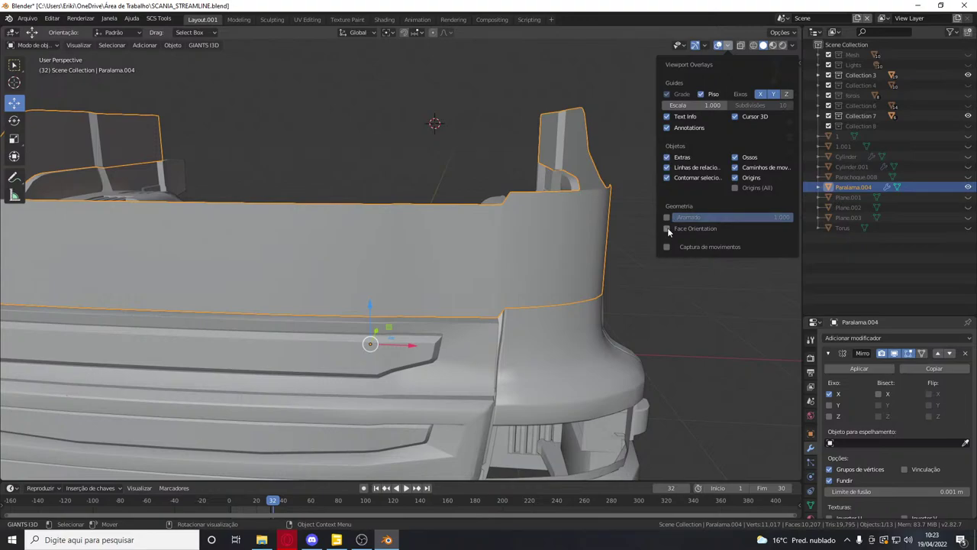
pyautogui.click(668, 229)
pyautogui.scroll(-4, 586, 206)
pyautogui.moveTo(586, 206); pyautogui.dragTo(475, 210, button='middle')
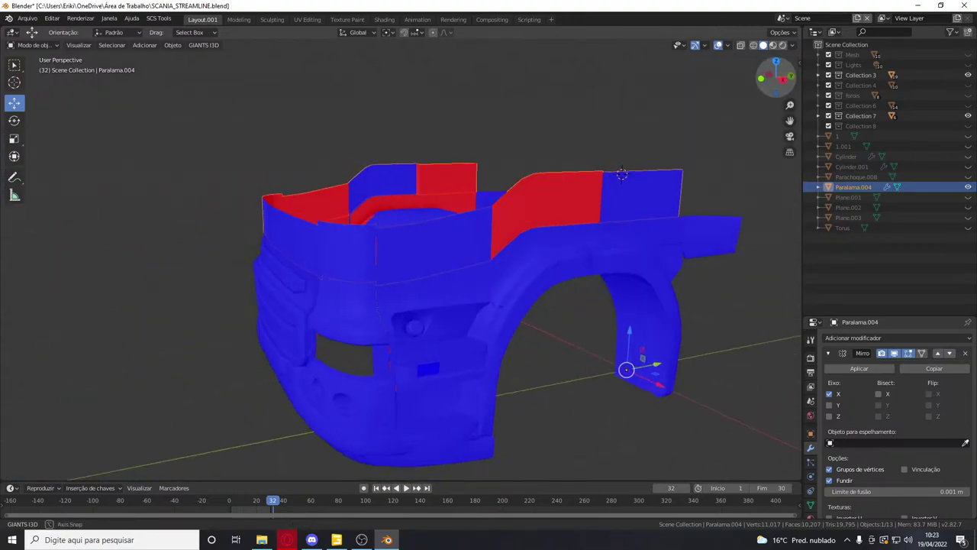
pyautogui.moveTo(533, 191); pyautogui.dragTo(529, 211, button='middle')
pyautogui.scroll(2, 737, 132)
# Select the linked strip faces above the front of the wheel arch and flip their normals outward
pyautogui.press('Tab')
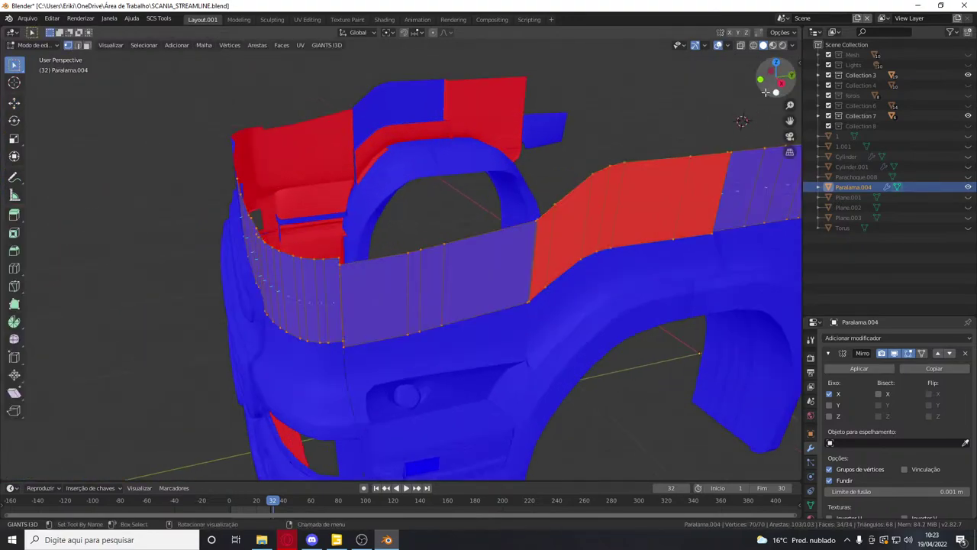
pyautogui.hotkey('alt', 'a')
pyautogui.moveTo(777, 79); pyautogui.dragTo(662, 85)
pyautogui.press('3')
pyautogui.scroll(-3, 771, 103)
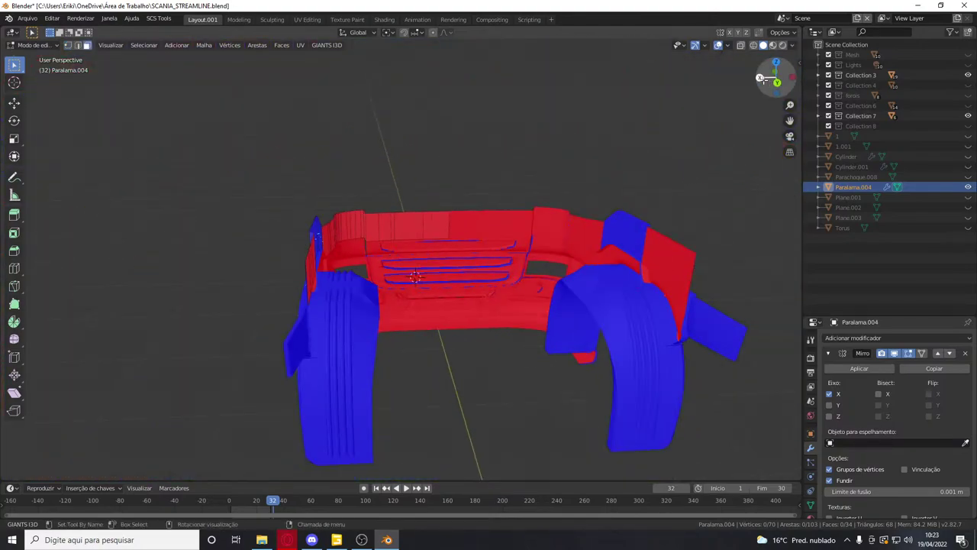
pyautogui.click(766, 81)
pyautogui.scroll(2, 565, 188)
pyautogui.press('l')
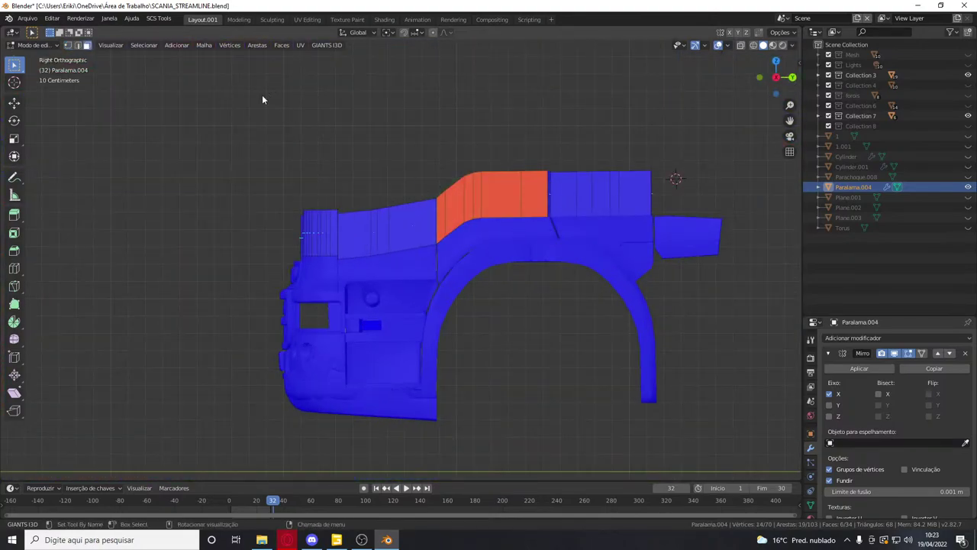
pyautogui.click(204, 46)
pyautogui.moveTo(223, 183)
pyautogui.click(316, 184)
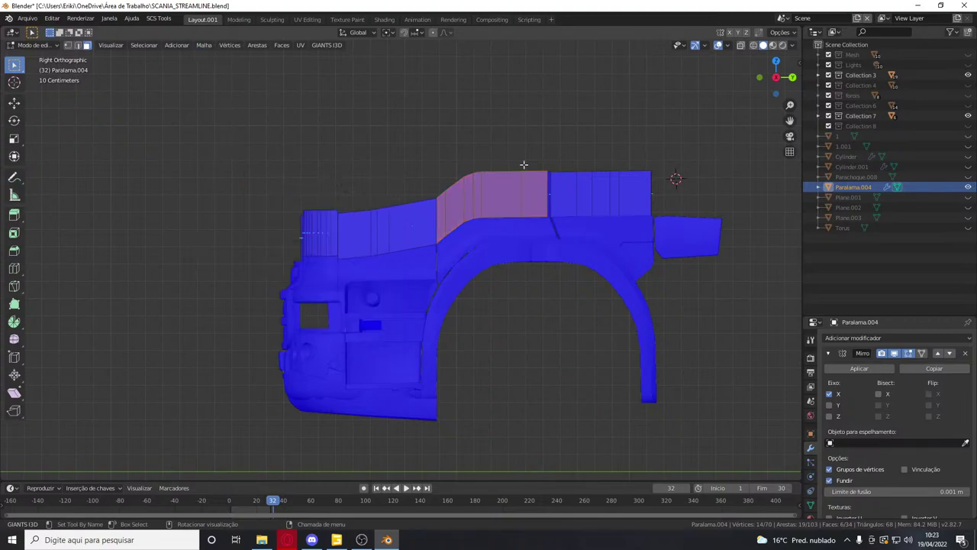
# Return to Object Mode, switch the viewport to Material Preview, and turn off the Face Orientation overlay with the strip selected
pyautogui.press('Tab')
pyautogui.scroll(-2, 711, 122)
pyautogui.moveTo(769, 84)
pyautogui.mouseDown()
pyautogui.moveTo(695, 111)
pyautogui.moveTo(658, 106)
pyautogui.moveTo(768, 126)
pyautogui.moveTo(848, 91)
pyautogui.mouseUp()
pyautogui.click(690, 132)
pyautogui.press('z')
pyautogui.click(667, 369)
pyautogui.click(447, 240)
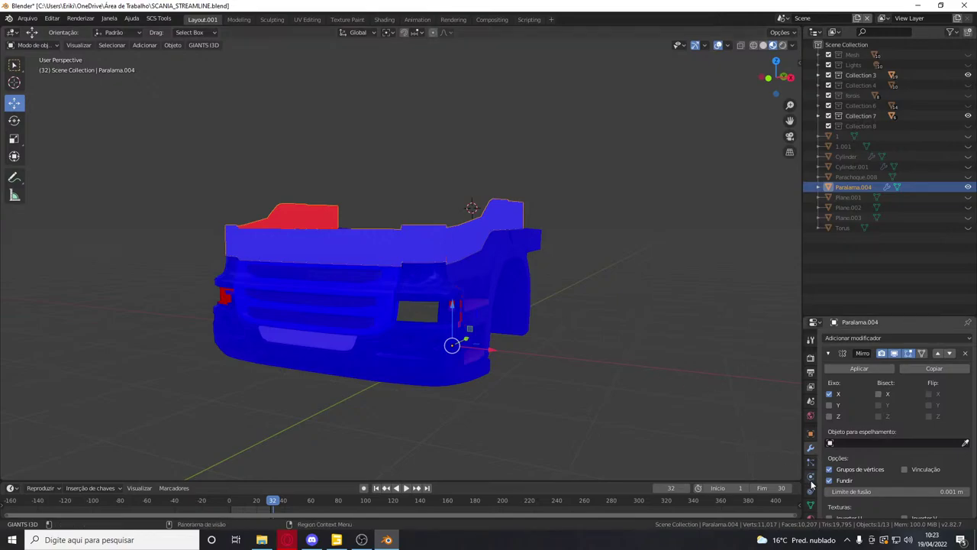
pyautogui.click(728, 46)
pyautogui.click(668, 240)
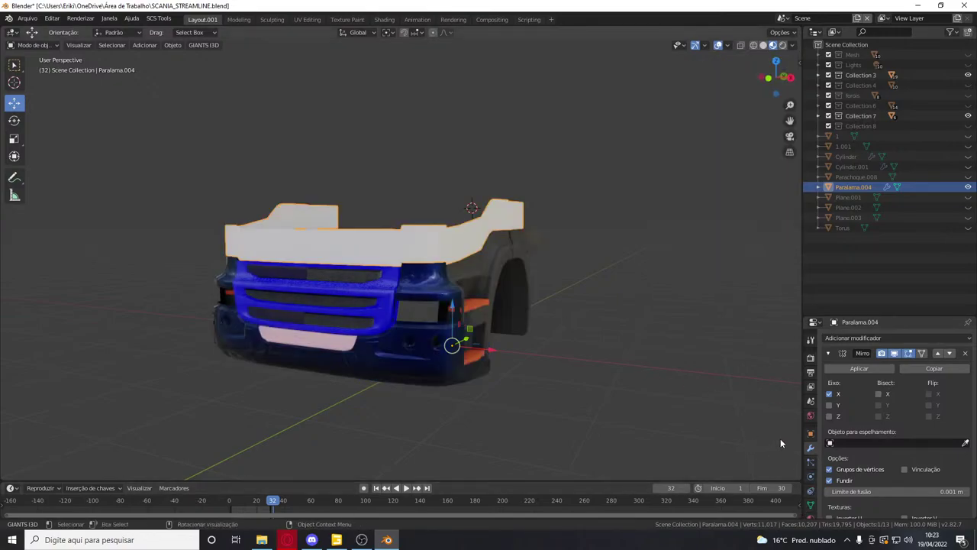
# Add a new material to the extruded strip and set its base color to black
pyautogui.click(811, 516)
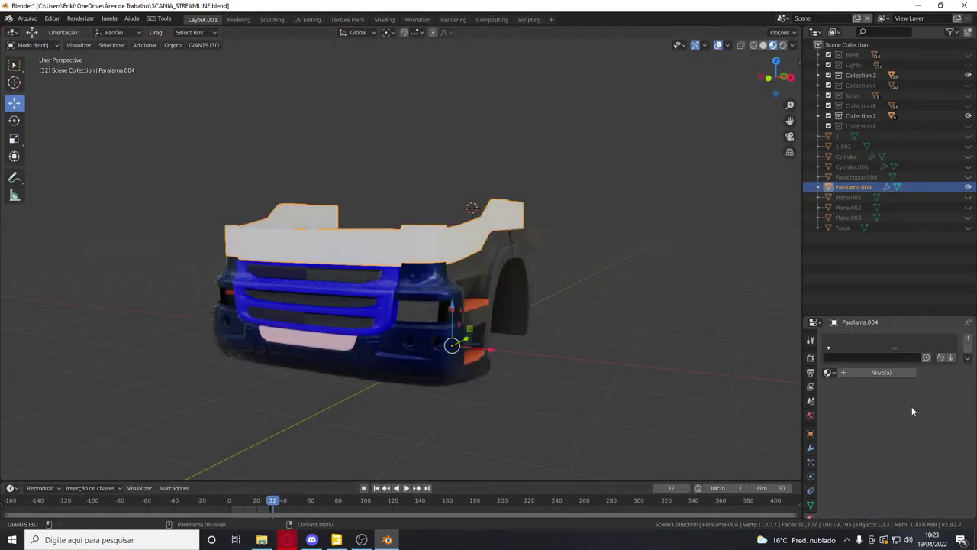
pyautogui.click(878, 373)
pyautogui.click(927, 457)
pyautogui.moveTo(962, 365); pyautogui.dragTo(962, 386)
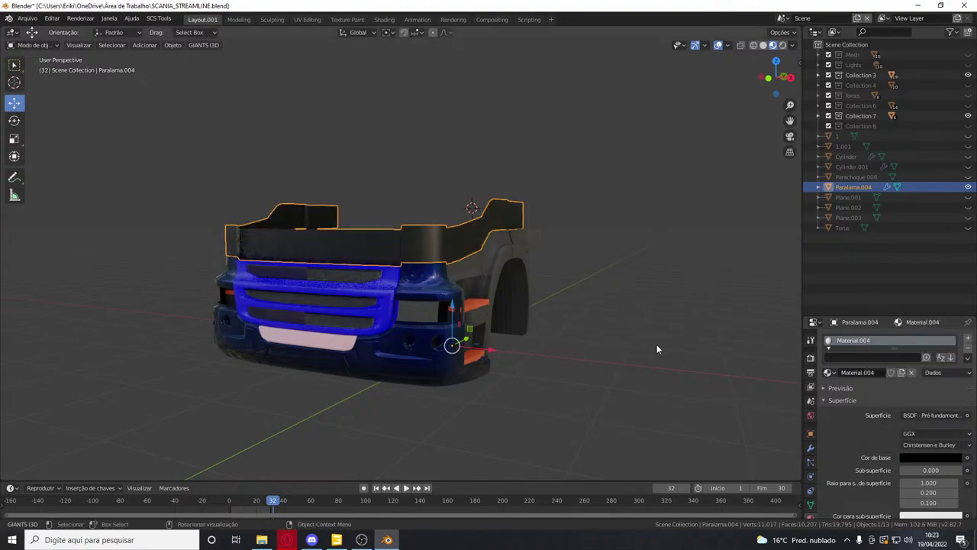
# Expand Collection 3 in the outliner to list its individual parts
pyautogui.scroll(3, 480, 255)
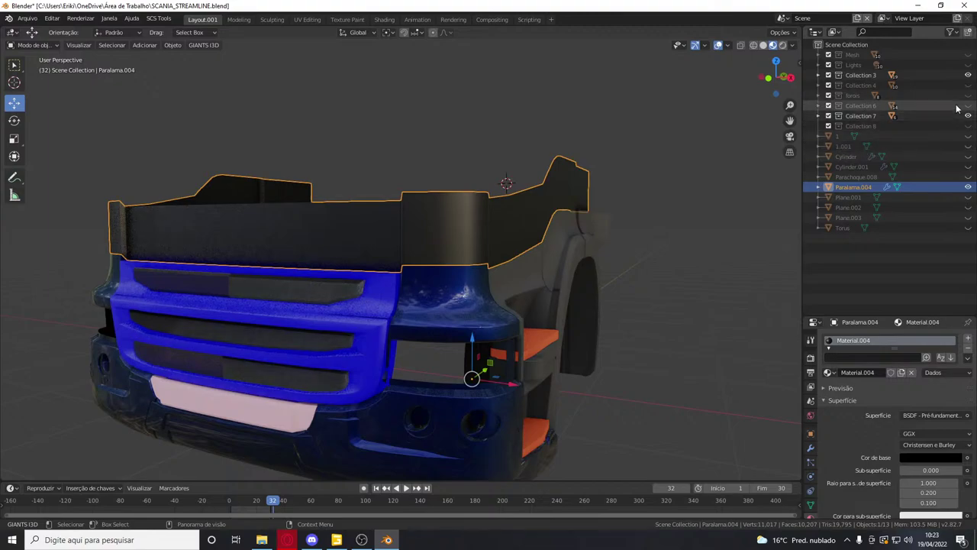
pyautogui.click(828, 76)
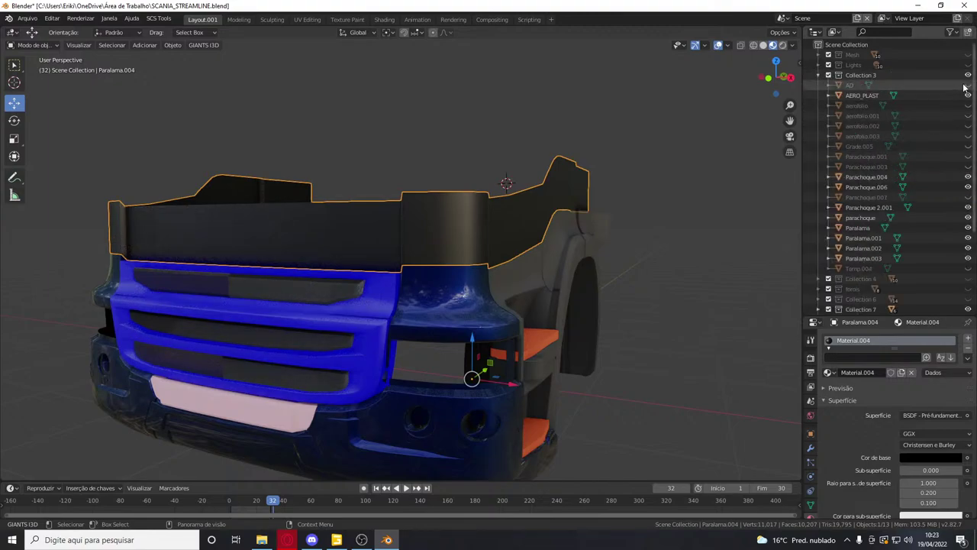
# Unhide the remaining Collection 3 parts and examine how the Paralama.004 strip sits against the cab from several angles
pyautogui.click(966, 268)
pyautogui.scroll(-3, 634, 209)
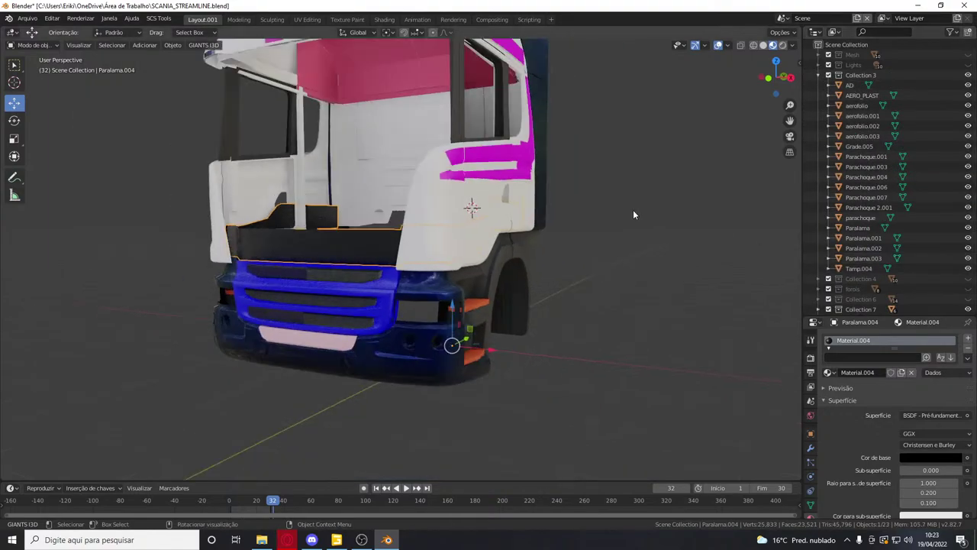
pyautogui.moveTo(767, 93); pyautogui.dragTo(828, 111)
pyautogui.moveTo(345, 178); pyautogui.dragTo(709, 107, button='middle')
pyautogui.press('Tab')
pyautogui.press('a')
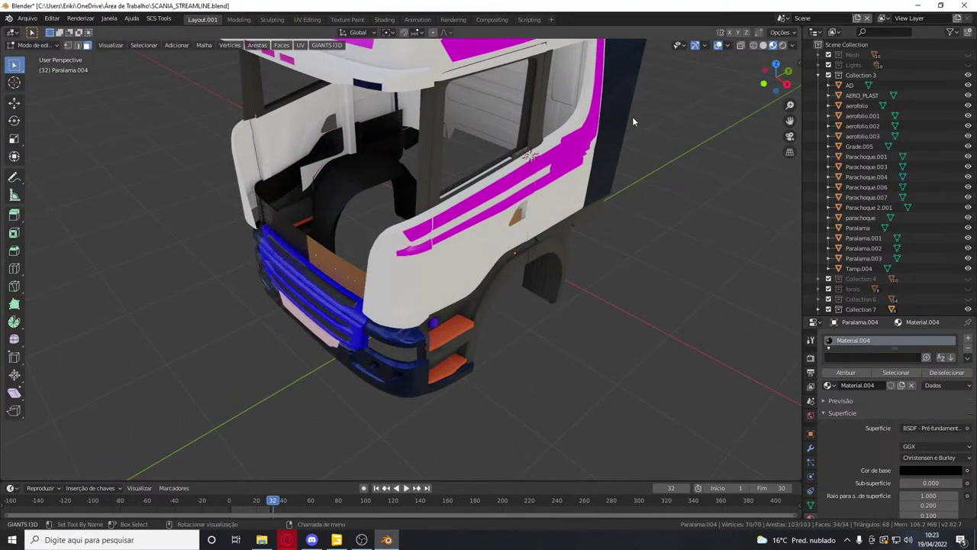
pyautogui.moveTo(766, 73); pyautogui.dragTo(708, 47)
pyautogui.moveTo(604, 212); pyautogui.dragTo(241, 185, button='middle')
pyautogui.moveTo(775, 77); pyautogui.dragTo(920, 78)
pyautogui.press('Tab')
pyautogui.press('Tab')
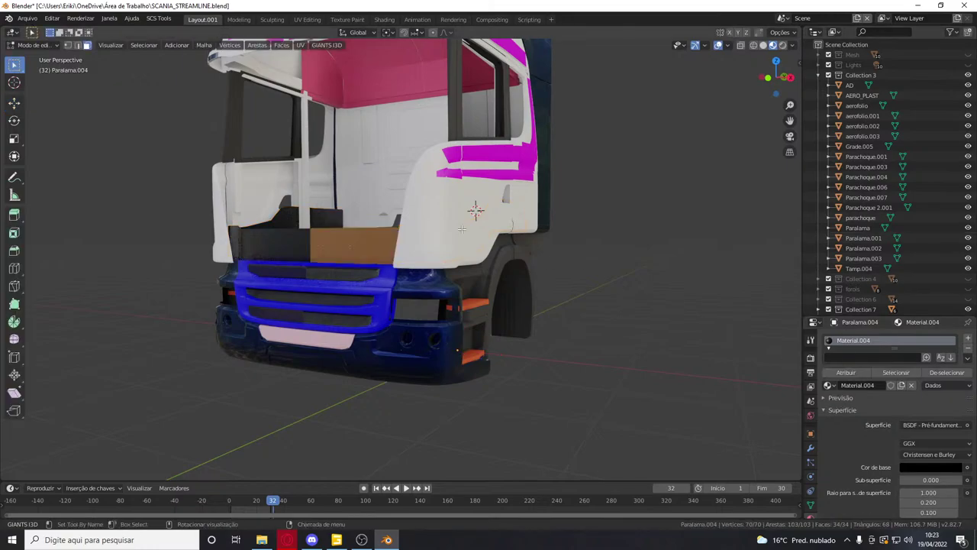
# Hide Collection 3 and Collection 7 to isolate the Paralama.004 strip
pyautogui.click(307, 19)
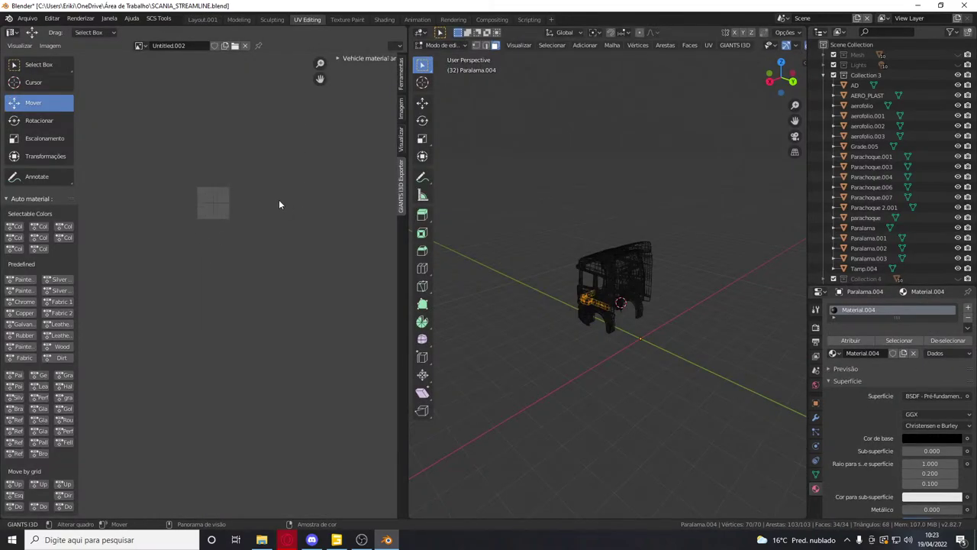
pyautogui.click(203, 19)
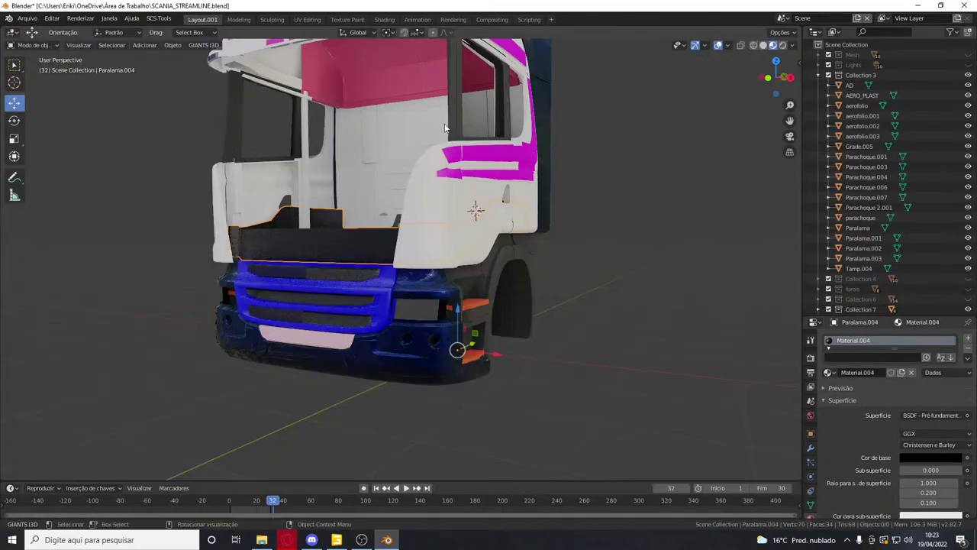
pyautogui.click(818, 75)
pyautogui.click(969, 75)
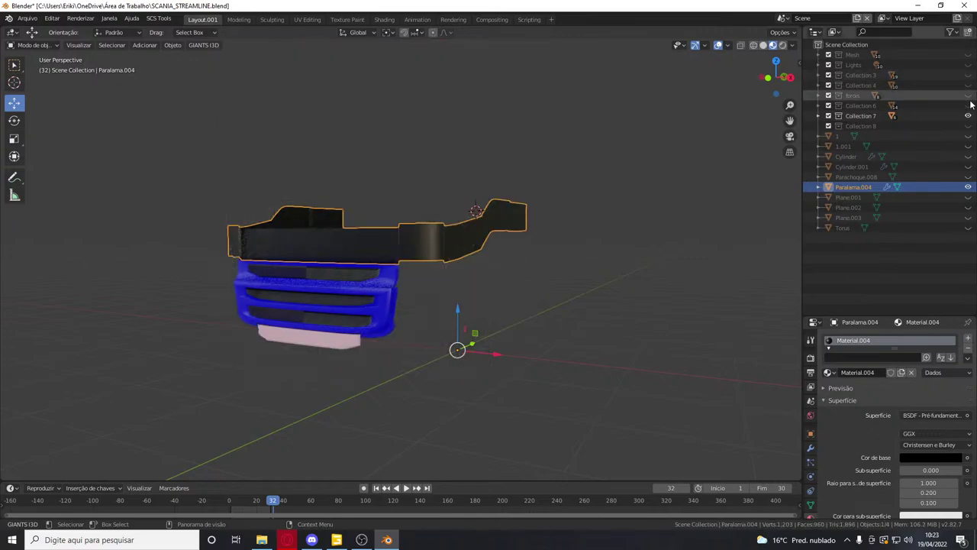
pyautogui.click(969, 116)
# Apply the modifier on Paralama.004 to make it permanent geometry
pyautogui.rightClick(450, 314)
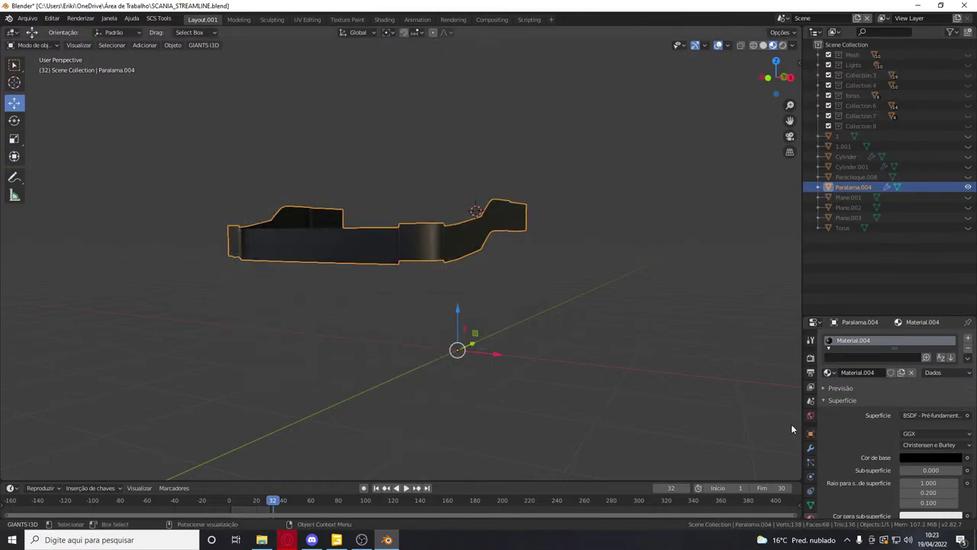
pyautogui.click(811, 447)
pyautogui.click(846, 334)
# Apply all transforms to Paralama.004 and set its origin to its geometry
pyautogui.hotkey('ctrl', 'a')
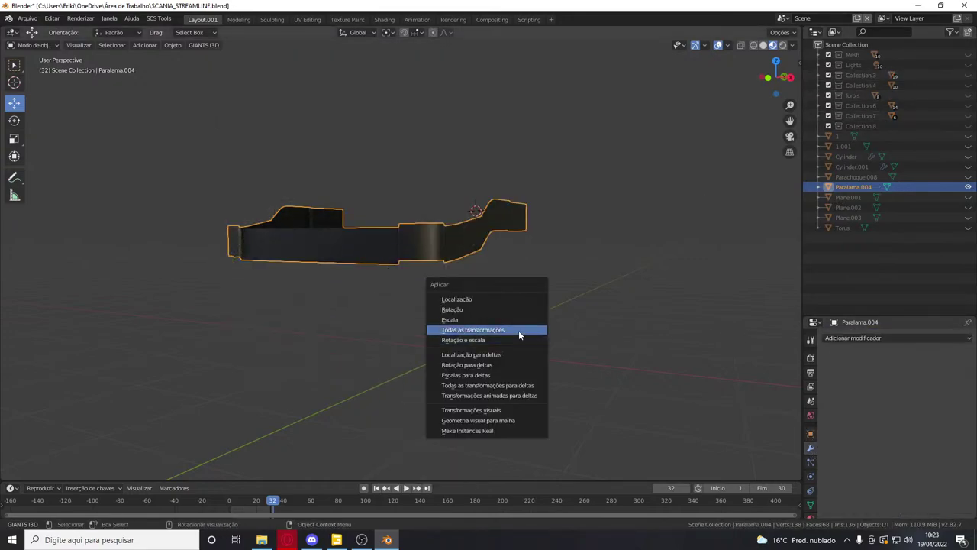
pyautogui.click(521, 330)
pyautogui.rightClick(521, 330)
pyautogui.moveTo(508, 352)
pyautogui.click(637, 384)
# Bring the Paralama.004 strip into the UV Editing workspace and display it with material preview shading
pyautogui.press('Tab')
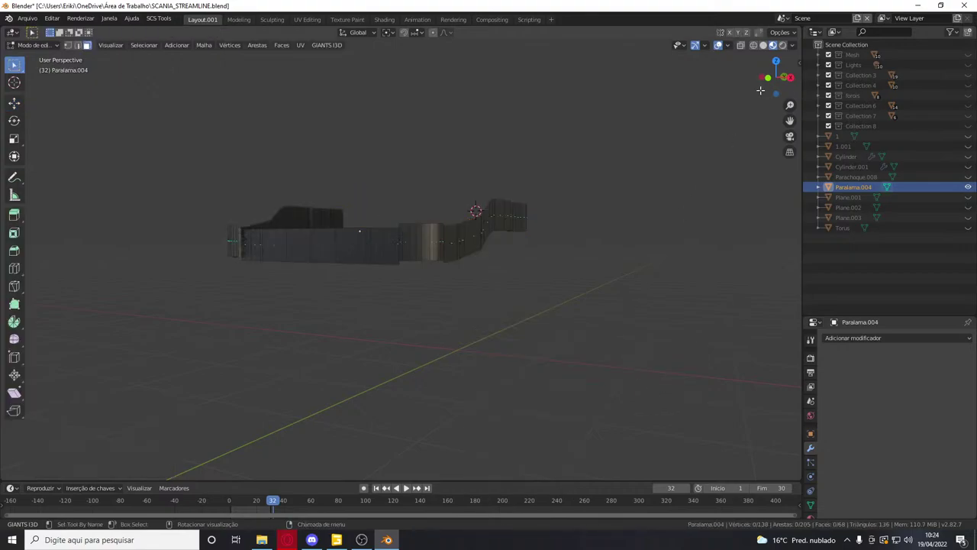
pyautogui.press('a')
pyautogui.click(307, 19)
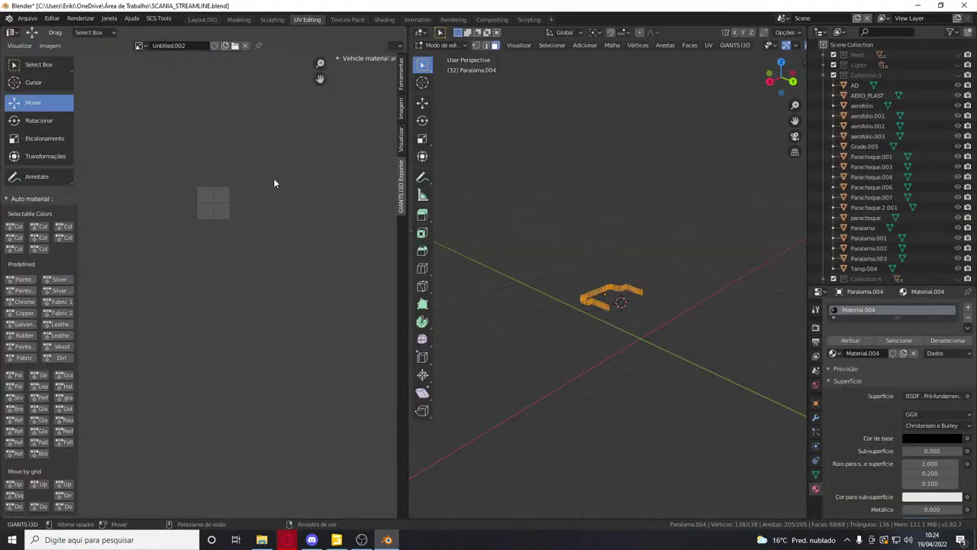
pyautogui.scroll(-8, 286, 185)
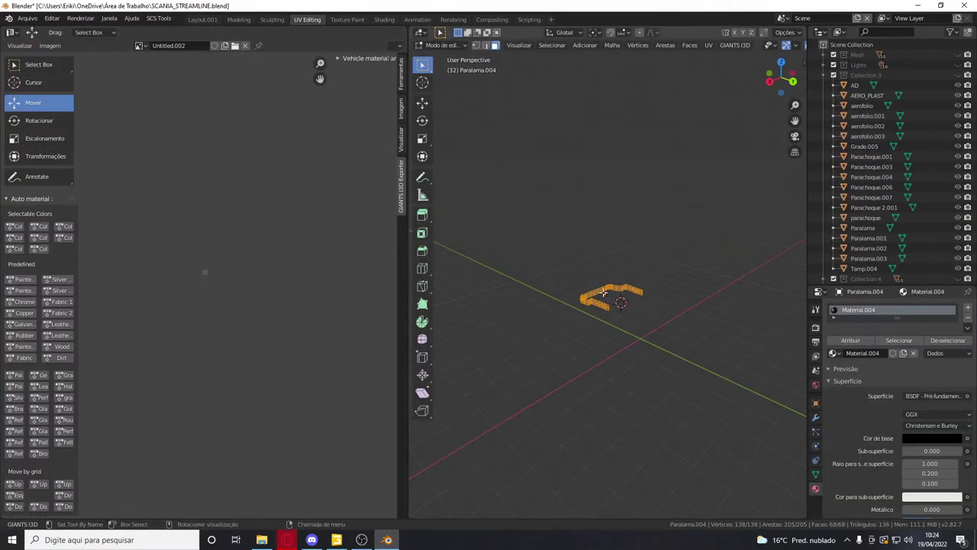
pyautogui.click(272, 19)
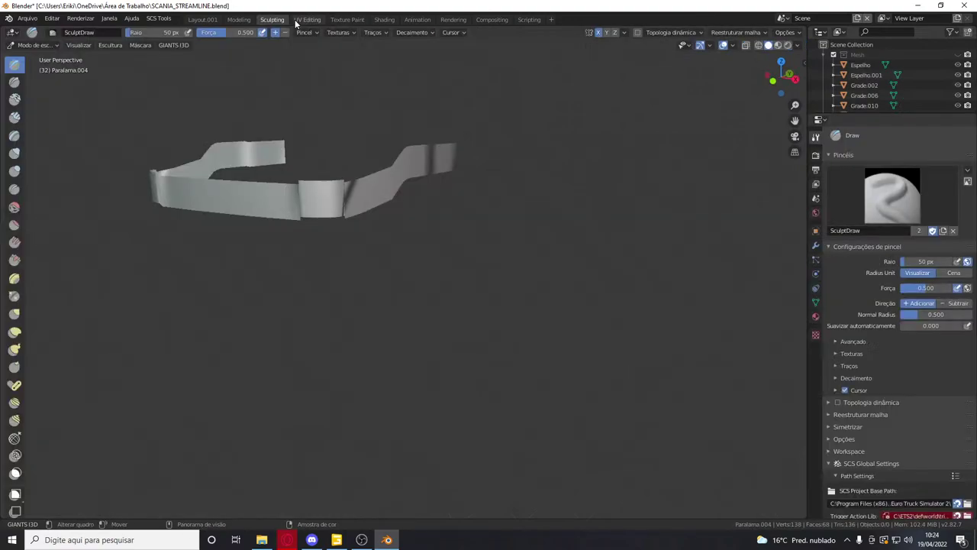
pyautogui.click(307, 21)
pyautogui.moveTo(451, 187); pyautogui.dragTo(546, 229, button='middle')
pyautogui.press('Tab')
pyautogui.scroll(4, 565, 233)
pyautogui.click(769, 46)
pyautogui.moveTo(791, 82); pyautogui.dragTo(863, 78, button='middle')
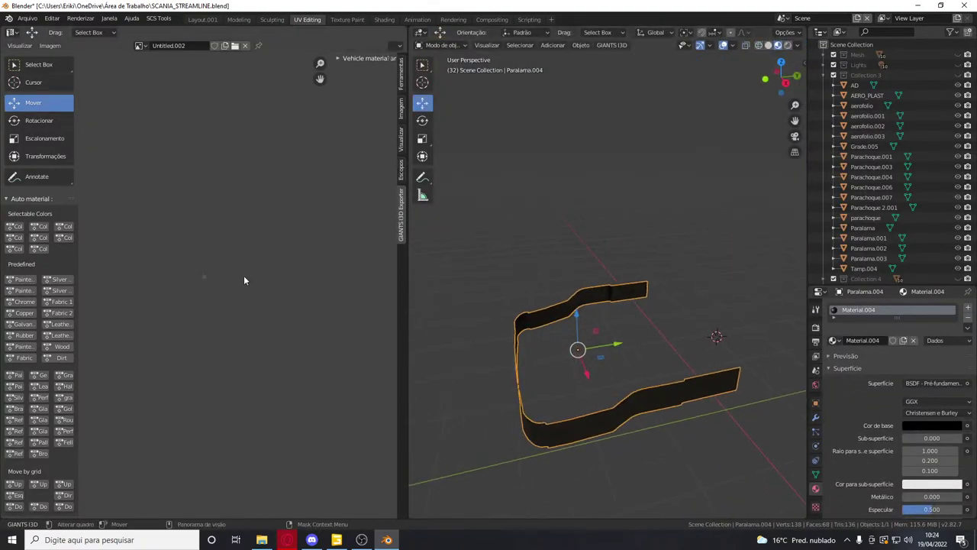
# Unwrap all faces of Paralama.004 with a cube projection
pyautogui.press('Tab')
pyautogui.click(535, 420)
pyautogui.click(559, 434)
pyautogui.press('a')
pyautogui.rightClick(608, 438)
pyautogui.moveTo(595, 389)
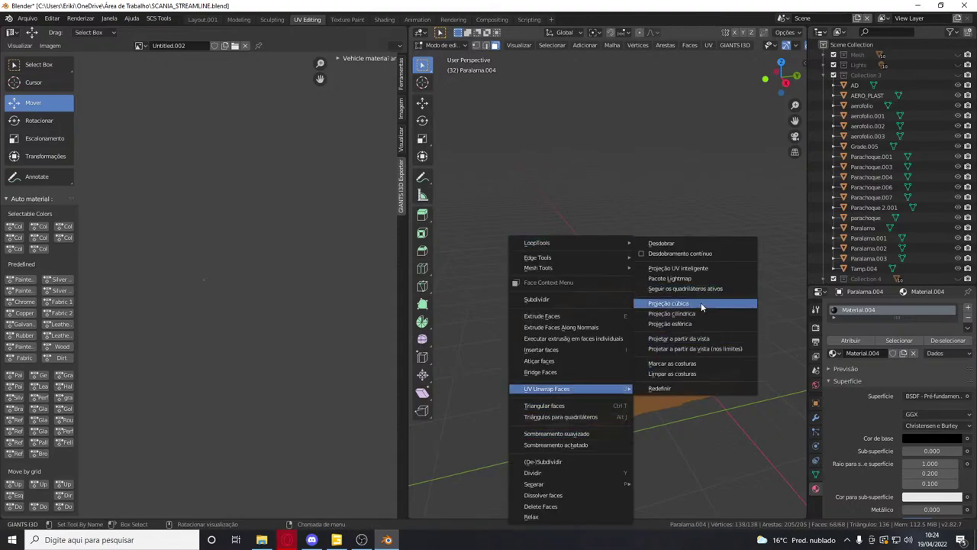
pyautogui.click(701, 302)
pyautogui.scroll(12, 255, 268)
pyautogui.scroll(1, 286, 126)
pyautogui.moveTo(319, 84); pyautogui.dragTo(276, 112)
pyautogui.press('u')
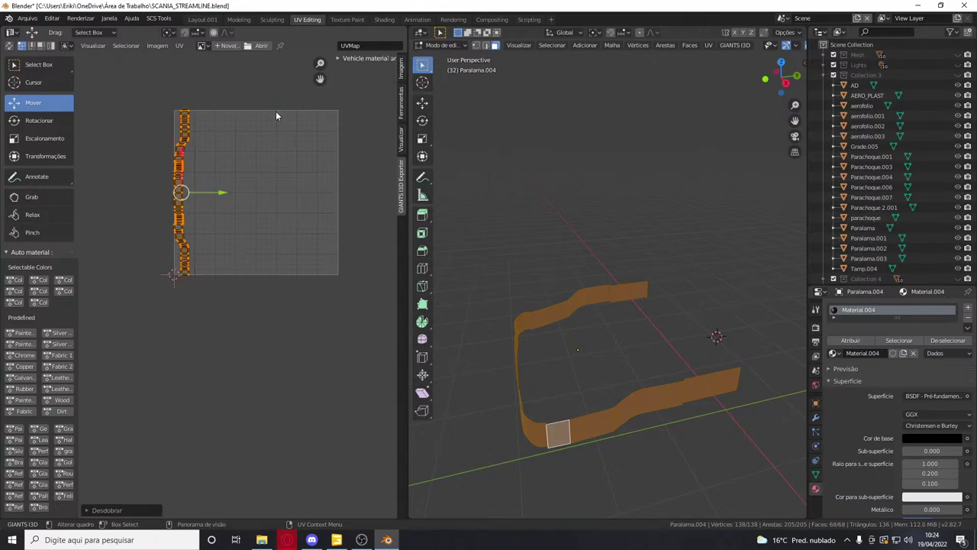
pyautogui.press('u')
pyautogui.moveTo(674, 267)
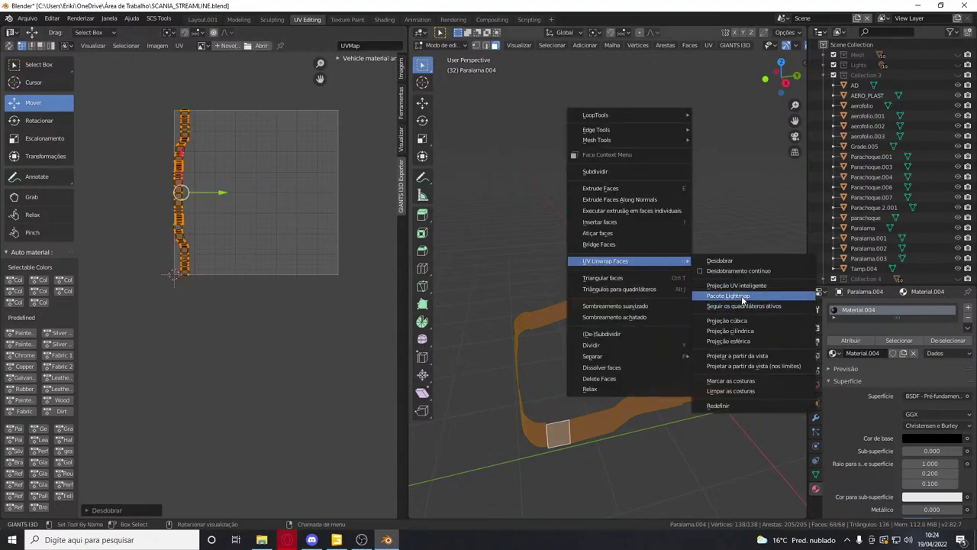
pyautogui.click(745, 318)
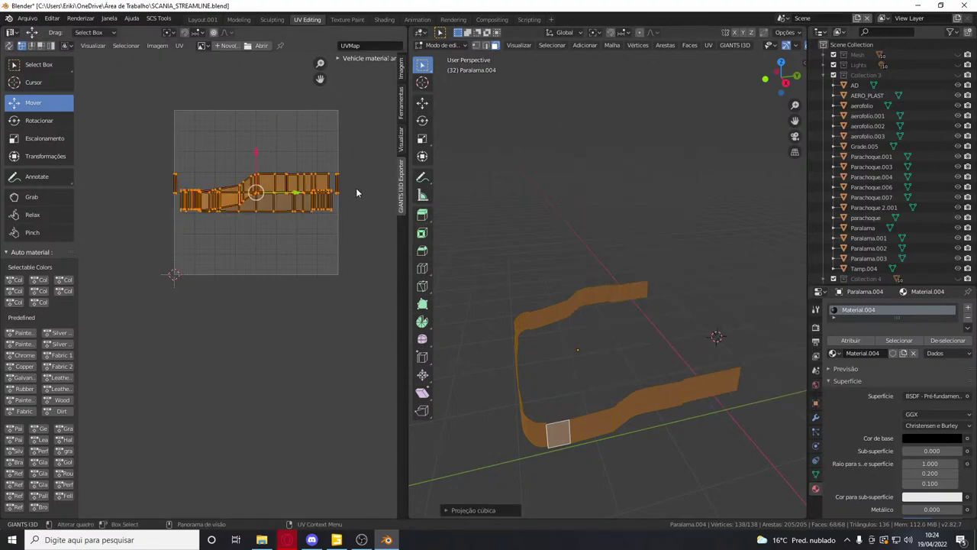
# Scale the strip's UV layout down slightly so it fits inside the UV square
pyautogui.scroll(1, 203, 287)
pyautogui.press('s')
pyautogui.click(240, 203)
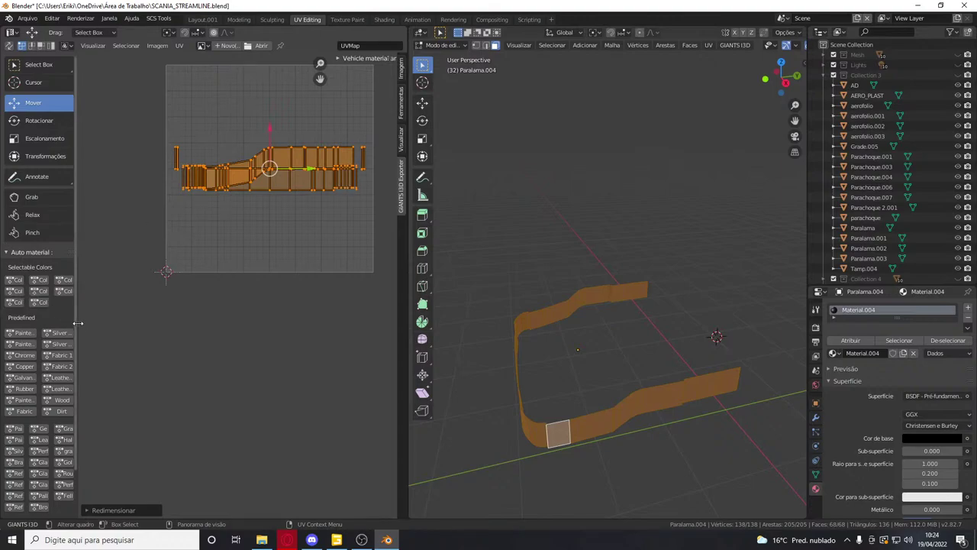
pyautogui.moveTo(78, 323); pyautogui.dragTo(110, 322)
pyautogui.click(15, 281)
# Replace Material.004 on the Paralama.004 strip with a new material in the Layout workspace
pyautogui.click(204, 20)
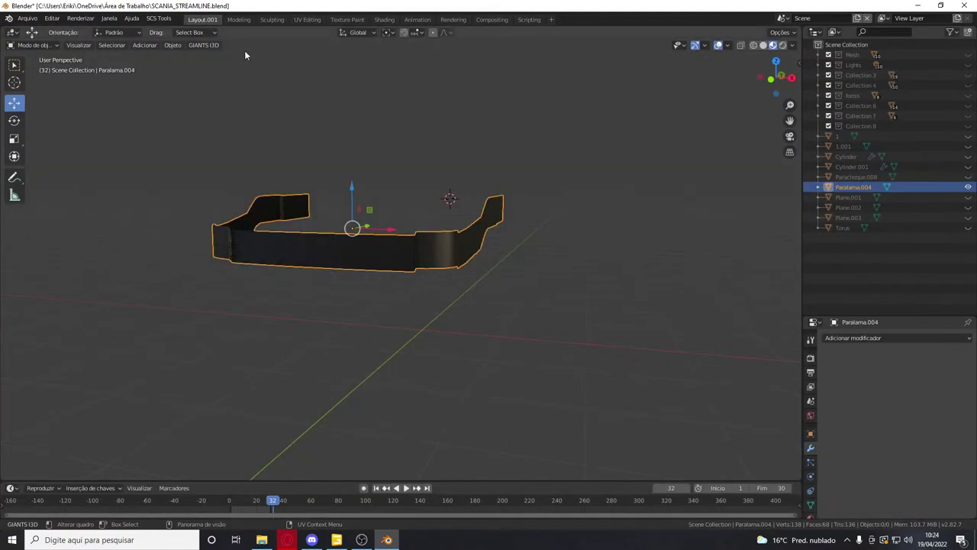
pyautogui.click(811, 516)
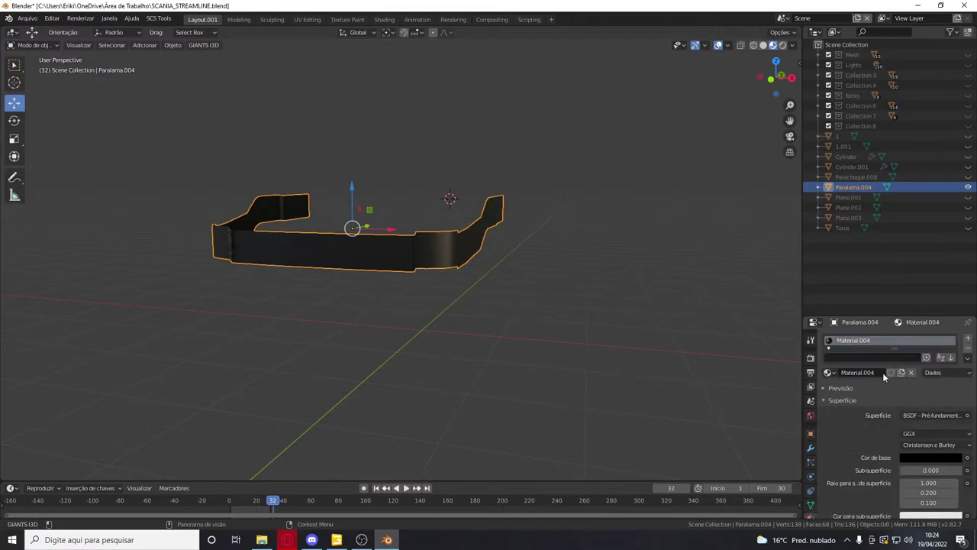
pyautogui.click(966, 348)
pyautogui.click(888, 368)
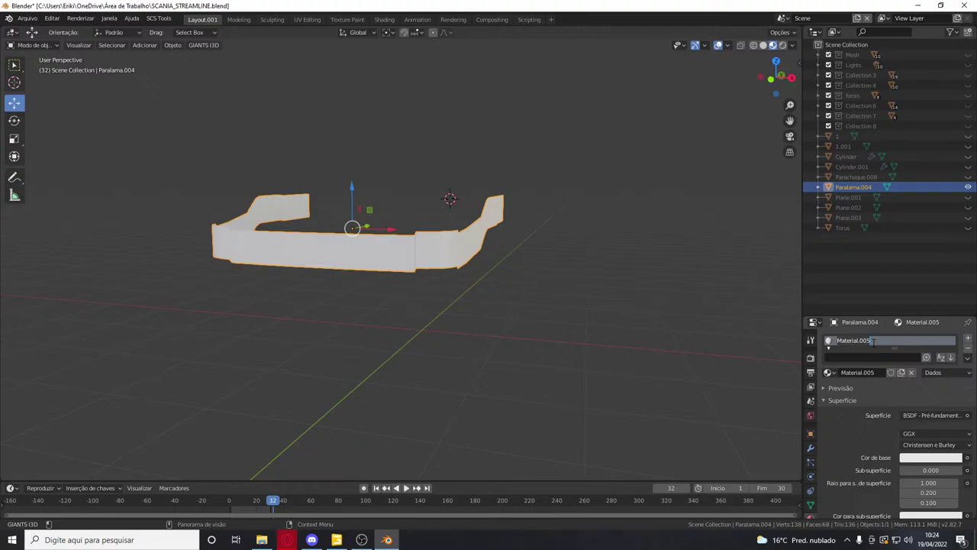
# Rename the new material FORRO_DENTRO_MAT and give it a violet-blue base color
pyautogui.write('_DENTRO_MATR')
pyautogui.press('BackSpace')
pyautogui.press('Return')
pyautogui.click(910, 458)
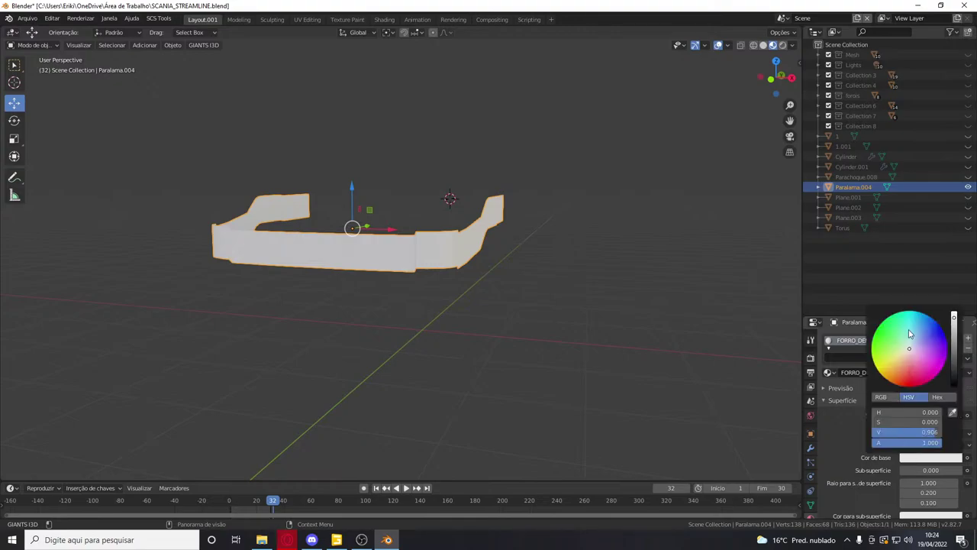
pyautogui.click(910, 338)
# Export the Paralama.004 strip in I3D format to the desktop folder as SCANIA_STREAMLINE.i3d
pyautogui.click(27, 19)
pyautogui.moveTo(42, 166)
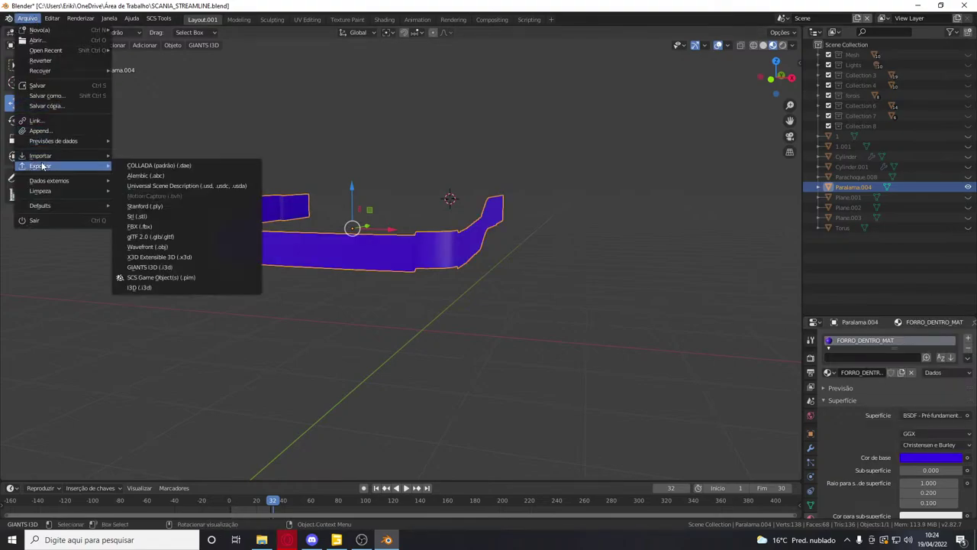
pyautogui.click(140, 287)
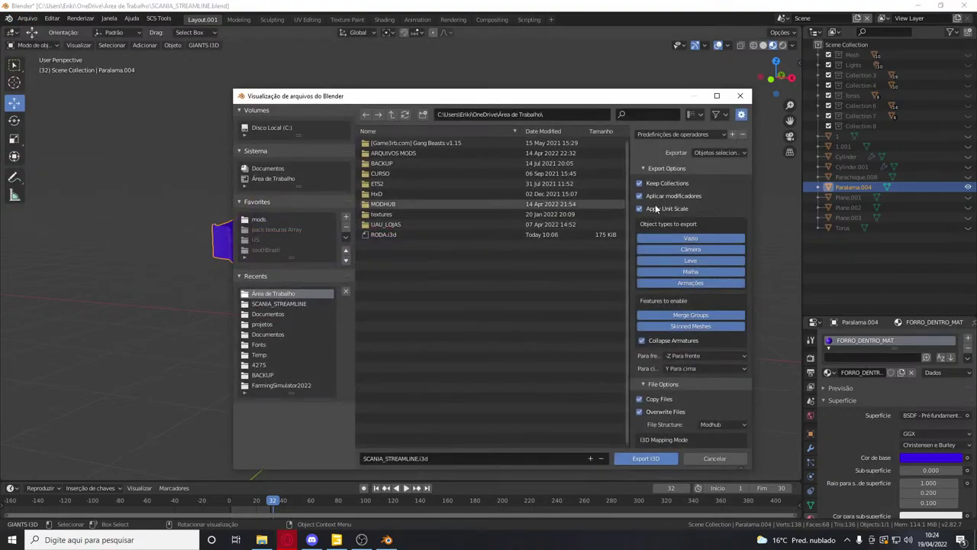
pyautogui.click(718, 152)
pyautogui.click(702, 197)
pyautogui.click(641, 458)
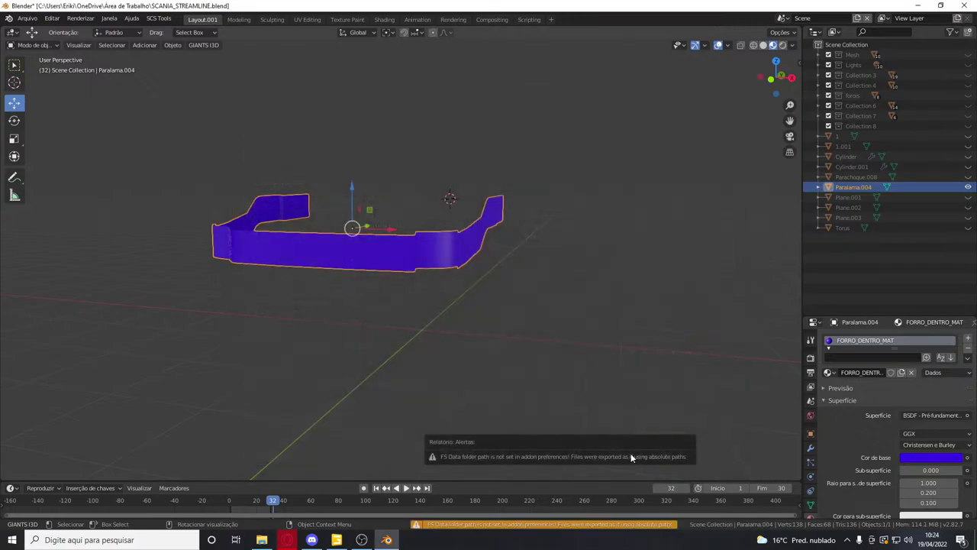
# Switch to GIANTS Editor and hide the CABINE_CIMA group of the truck
pyautogui.hotkey('alt', 'Tab')
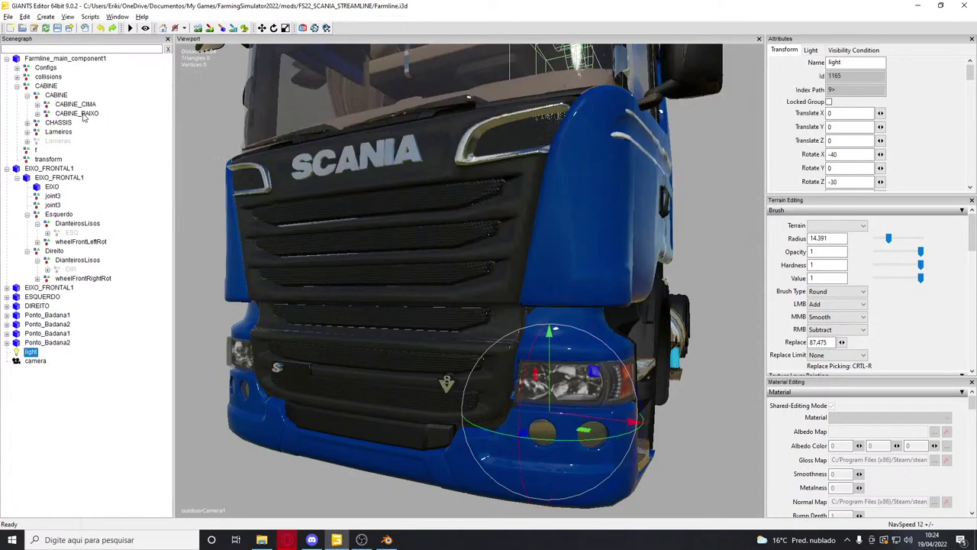
pyautogui.click(87, 108)
pyautogui.hotkey('ctrl', 'h')
pyautogui.click(318, 183)
pyautogui.scroll(-3, 319, 182)
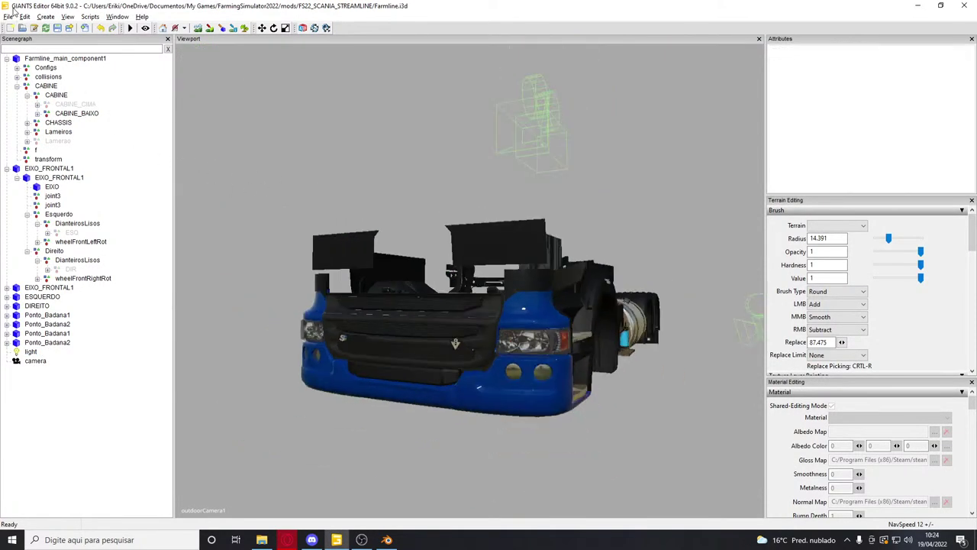
# Import SCANIA_STREAMLINE.i3d from the desktop into the Farmline scene
pyautogui.click(12, 14)
pyautogui.click(26, 126)
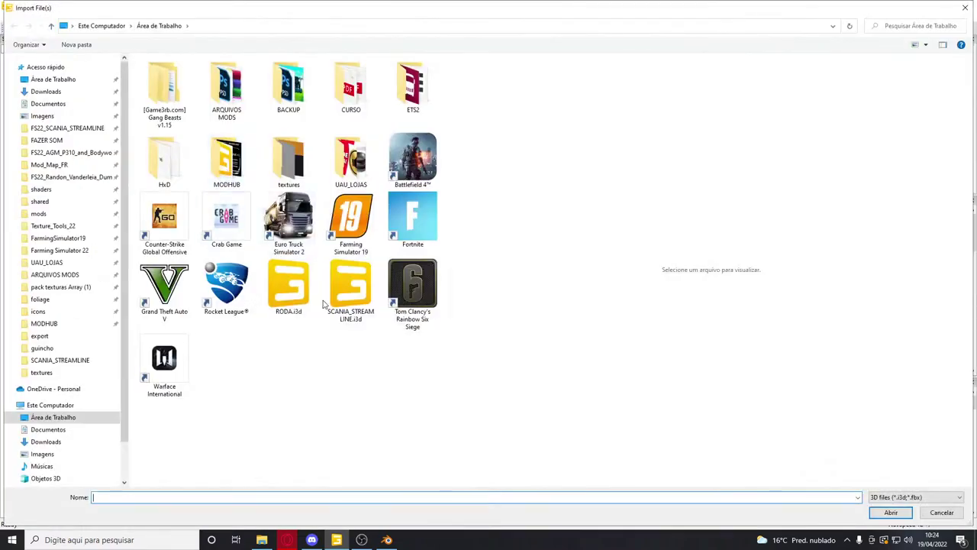
pyautogui.doubleClick(342, 296)
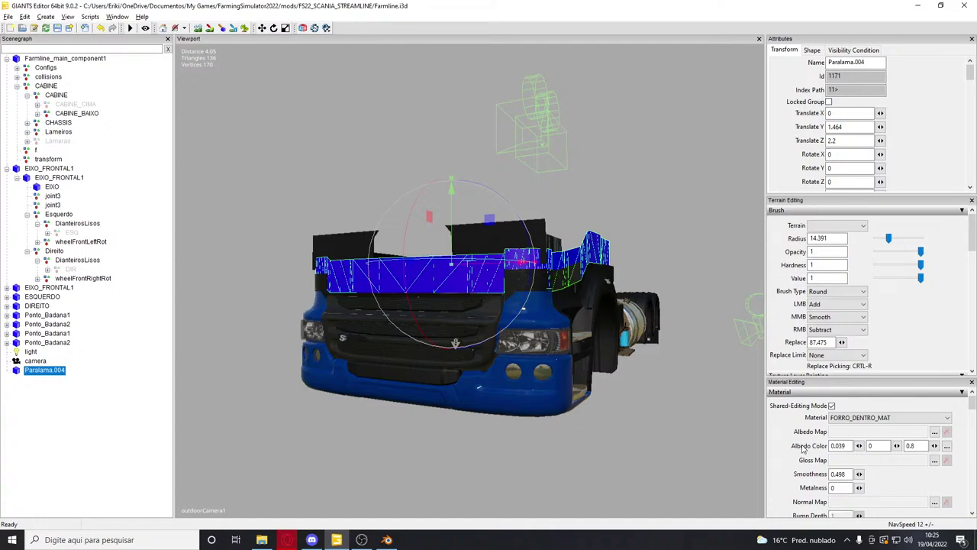
# Assign a gloss map texture from the game's data/shared folder to FORRO_DENTRO_MAT
pyautogui.click(933, 460)
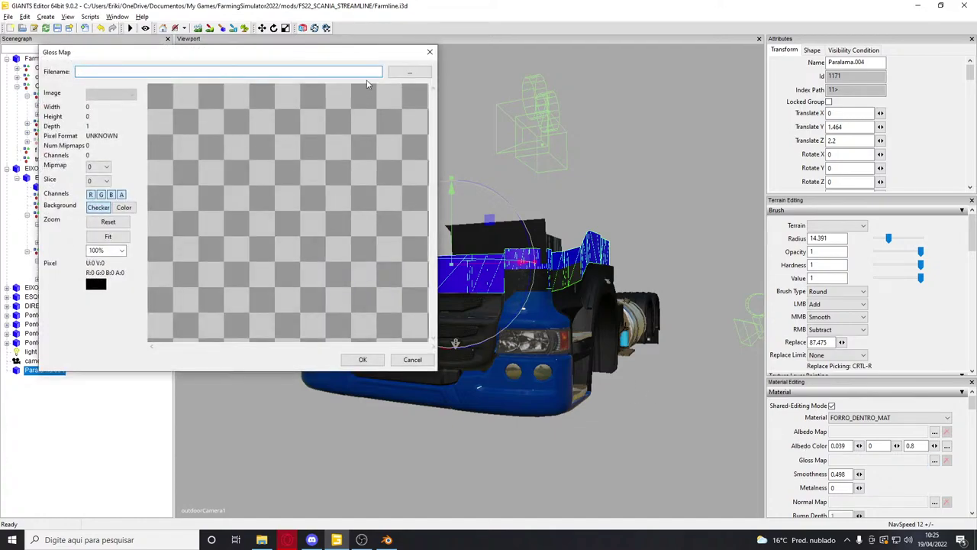
pyautogui.click(391, 74)
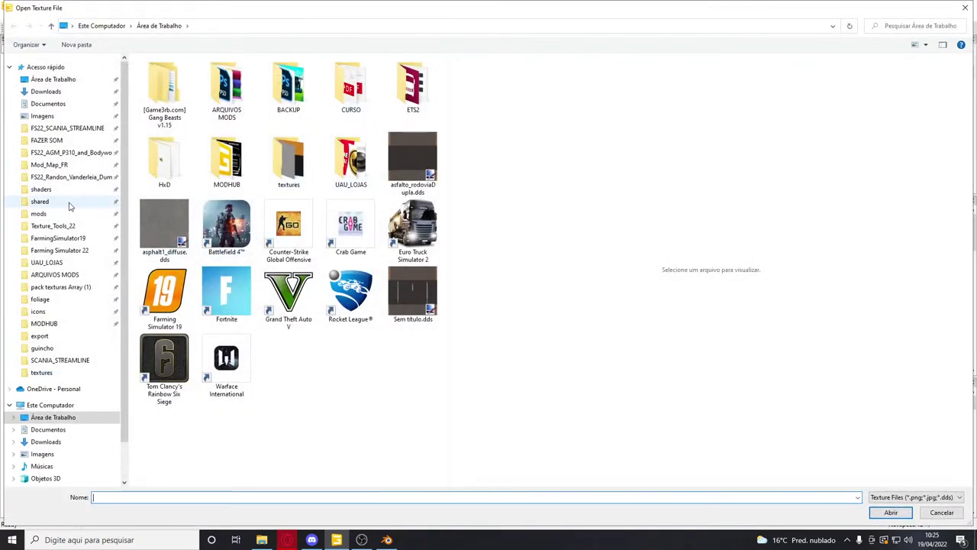
pyautogui.click(46, 201)
pyautogui.scroll(-5, 263, 309)
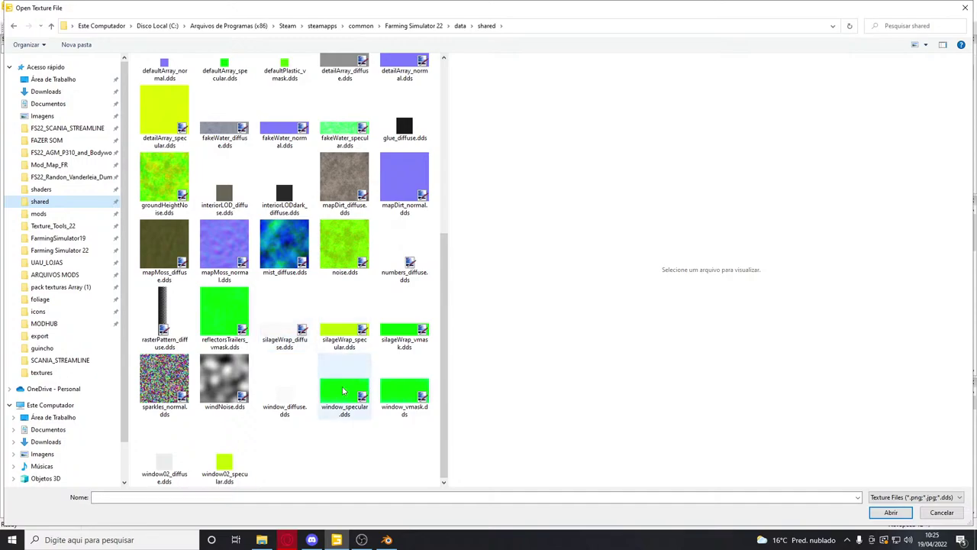
pyautogui.doubleClick(227, 324)
pyautogui.click(375, 365)
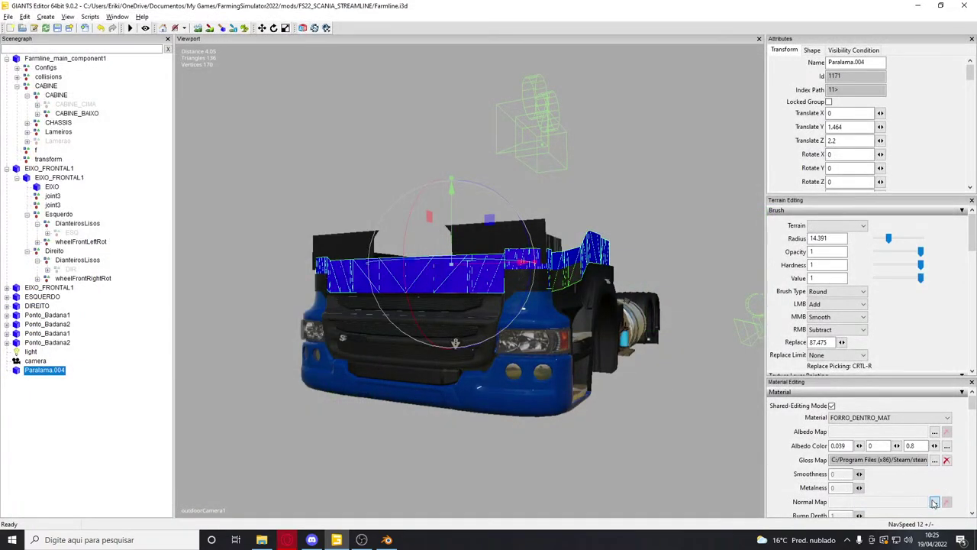
# Assign a normal map texture from the game's shared textures to FORRO_DENTRO_MAT
pyautogui.click(935, 503)
pyautogui.click(391, 74)
pyautogui.doubleClick(225, 296)
pyautogui.click(358, 361)
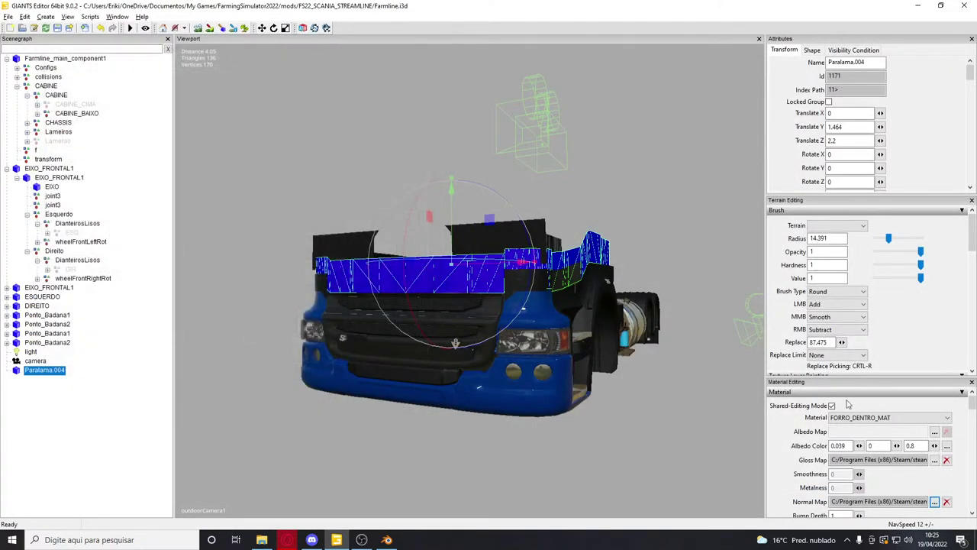
pyautogui.scroll(-5, 947, 422)
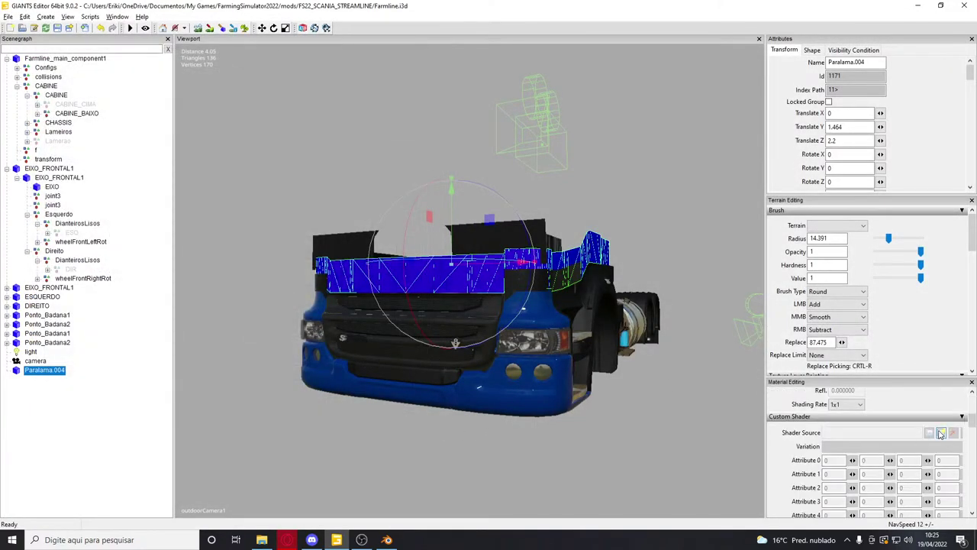
# Assign vehicleShader.xml as the custom shader of the lining's material and set its variation to colorMask
pyautogui.click(942, 433)
pyautogui.scroll(-10, 345, 448)
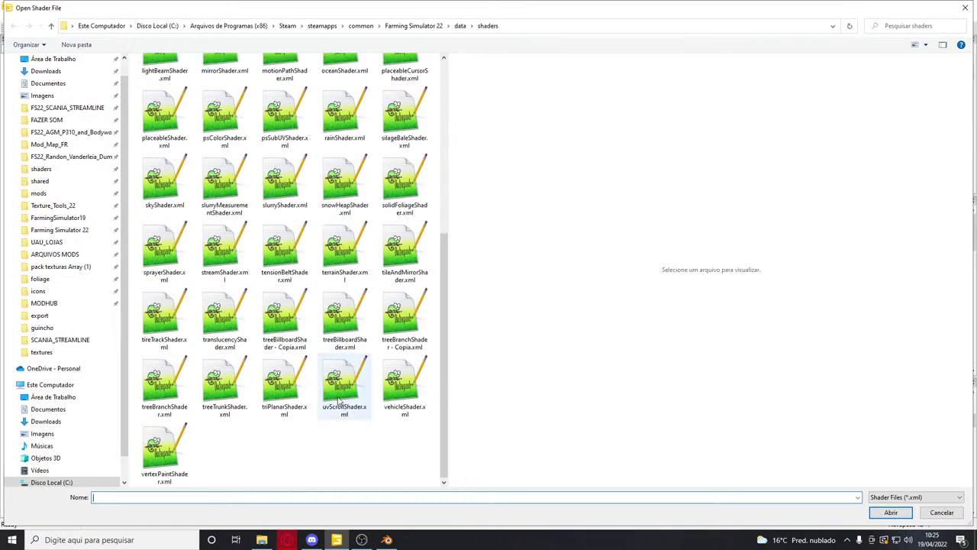
pyautogui.click(345, 402)
pyautogui.doubleClick(424, 410)
pyautogui.scroll(3, 446, 390)
pyautogui.click(870, 447)
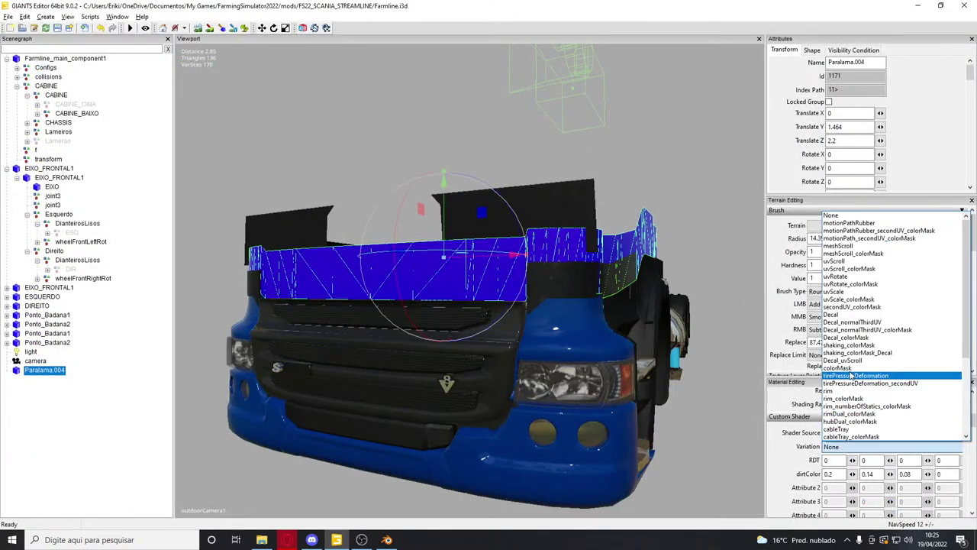
pyautogui.click(871, 375)
pyautogui.scroll(2, 562, 347)
# Darken the lining by setting the red, green and blue values of colorMat0 to 0.02
pyautogui.moveTo(562, 342); pyautogui.dragTo(546, 368, button='middle')
pyautogui.keyDown('alt'); pyautogui.moveTo(546, 368); pyautogui.dragTo(710, 417); pyautogui.keyUp('alt')
pyautogui.scroll(3, 562, 389)
pyautogui.scroll(-3, 563, 389)
pyautogui.scroll(-3, 756, 436)
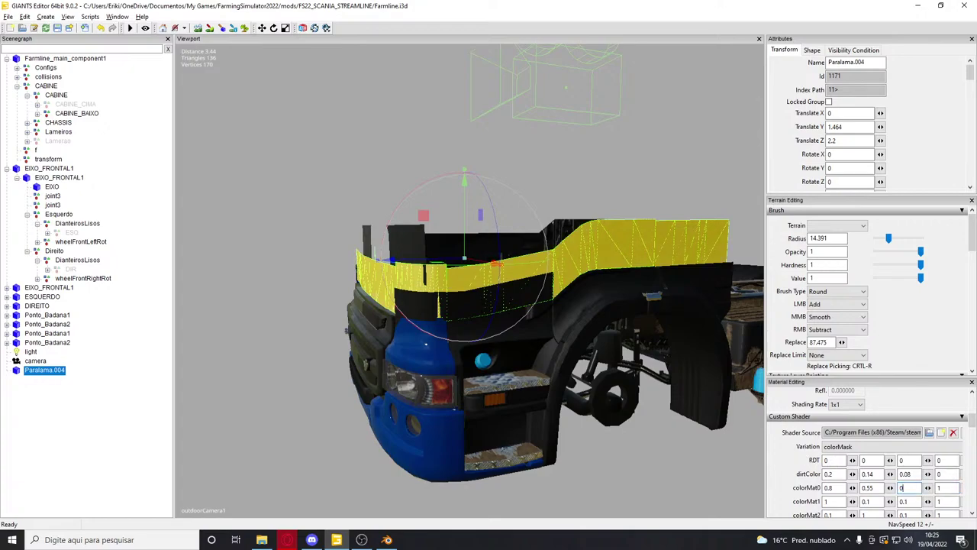
pyautogui.doubleClick(872, 490)
pyautogui.write('0.02')
pyautogui.press('Return')
pyautogui.doubleClick(835, 489)
pyautogui.write('0.02')
pyautogui.press('Return')
pyautogui.click(141, 398)
# Examine the dark lining and the neighbouring panels at the front corner of the truck, and collapse the scenegraph
pyautogui.scroll(4, 352, 332)
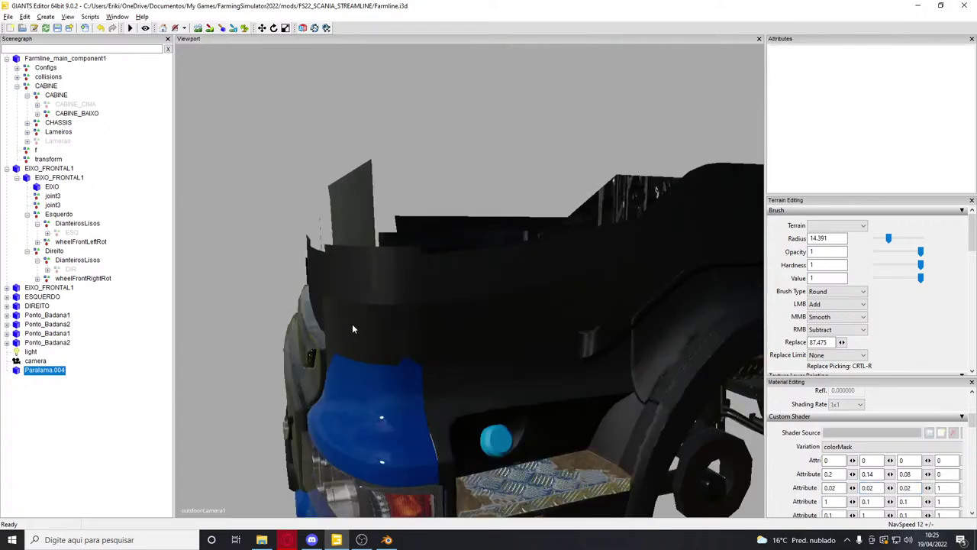
pyautogui.scroll(3, 355, 310)
pyautogui.keyDown('alt'); pyautogui.moveTo(354, 310); pyautogui.dragTo(468, 322); pyautogui.keyUp('alt')
pyautogui.scroll(-10, 513, 338)
pyautogui.scroll(6, 468, 324)
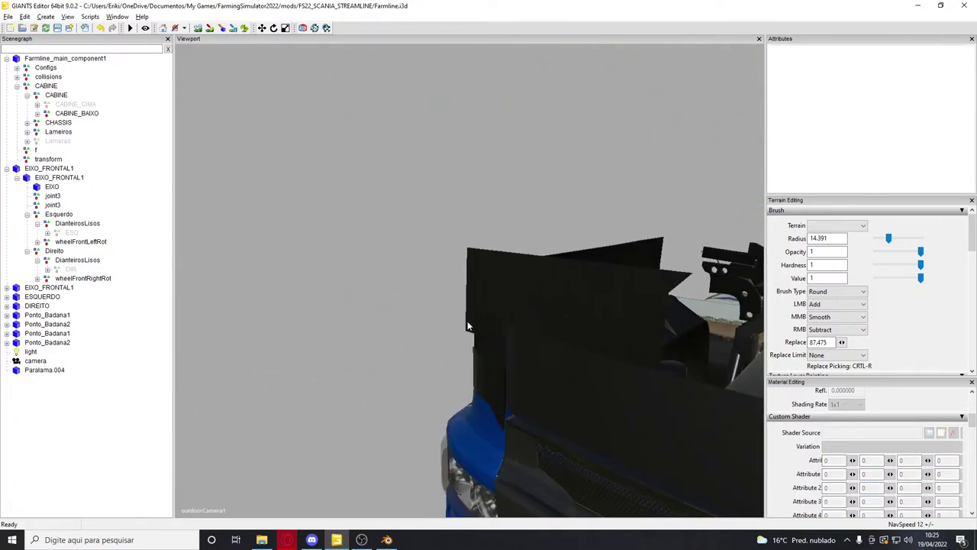
pyautogui.scroll(3, 468, 327)
pyautogui.click(565, 393)
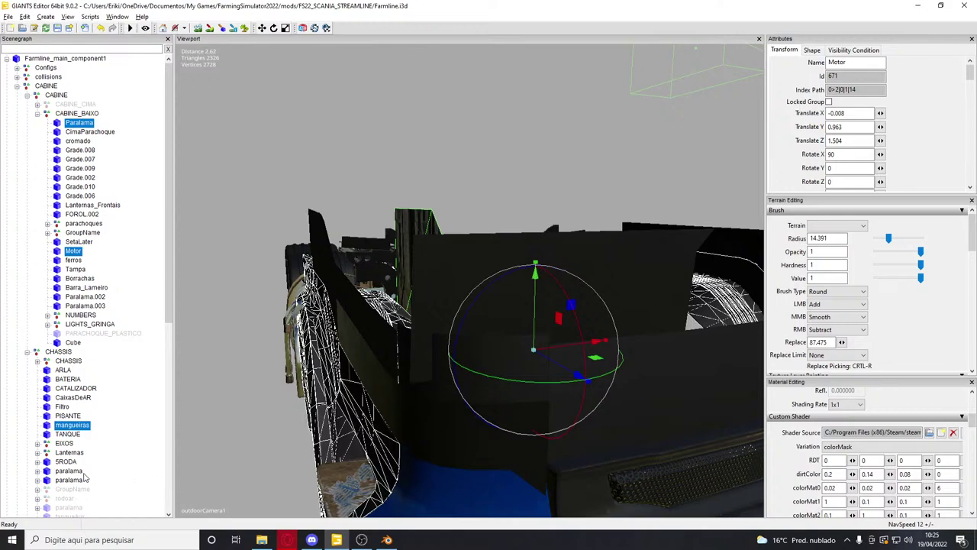
pyautogui.rightClick(113, 477)
pyautogui.click(148, 421)
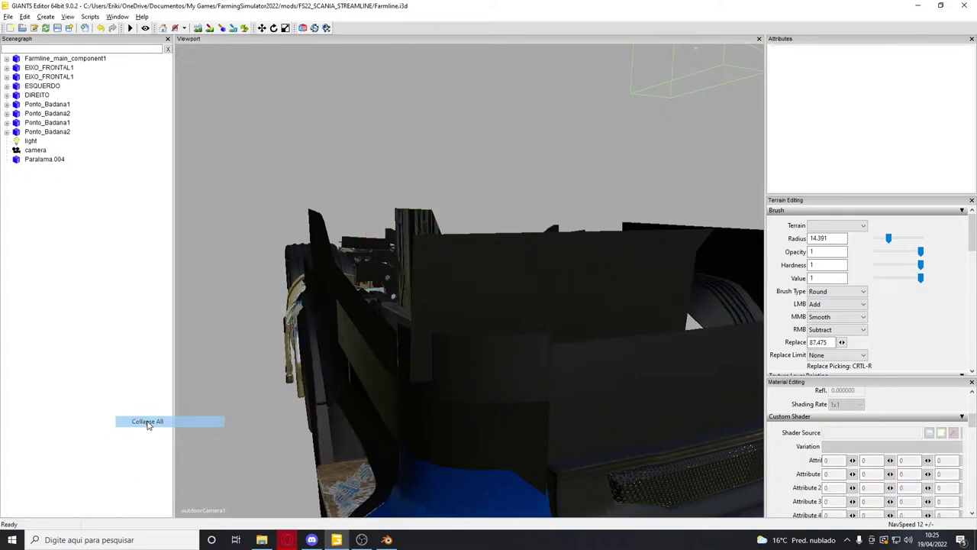
# Cut Paralama.004 from the scene root and paste it into the CABINE_BAIXO group
pyautogui.click(54, 161)
pyautogui.moveTo(630, 229); pyautogui.dragTo(471, 257)
pyautogui.hotkey('ctrl', 'z')
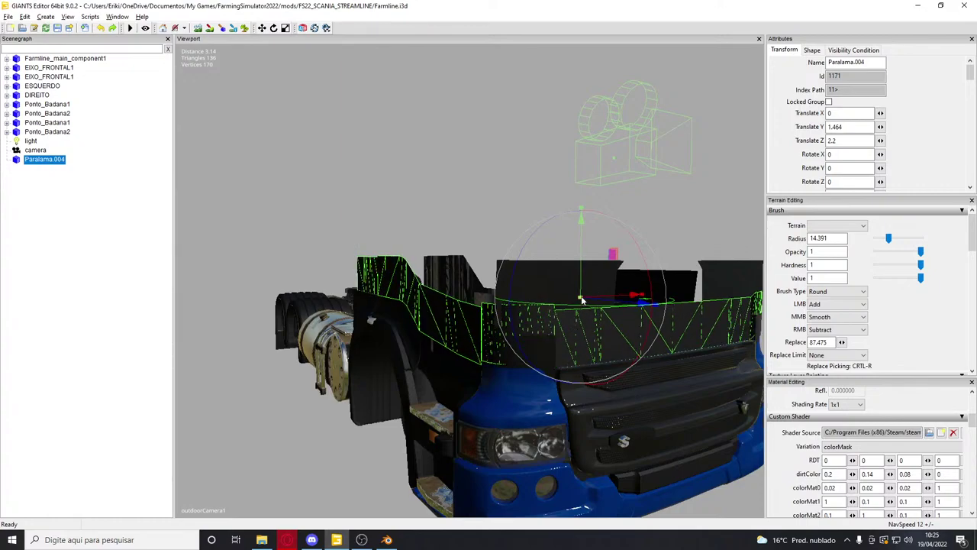
pyautogui.scroll(3, 525, 305)
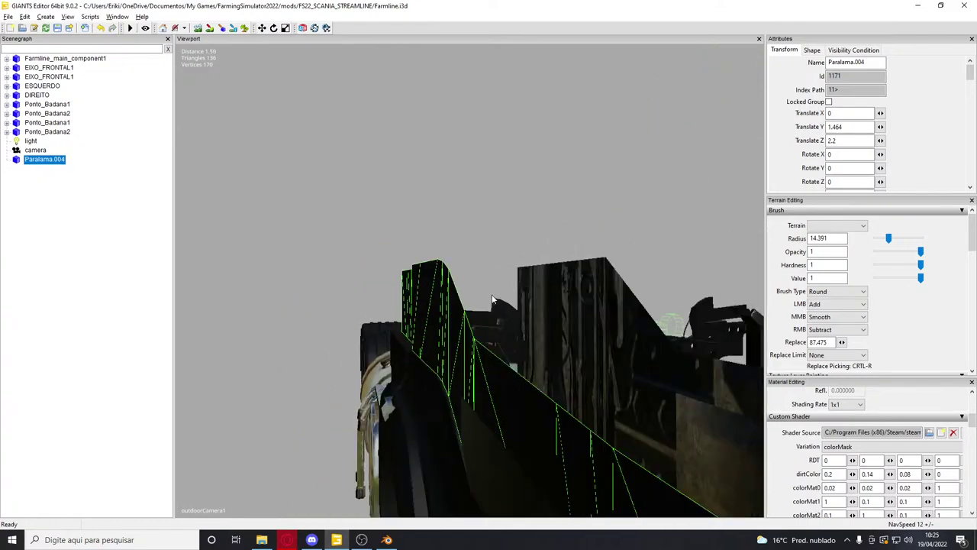
pyautogui.press('Delete')
pyautogui.click(7, 59)
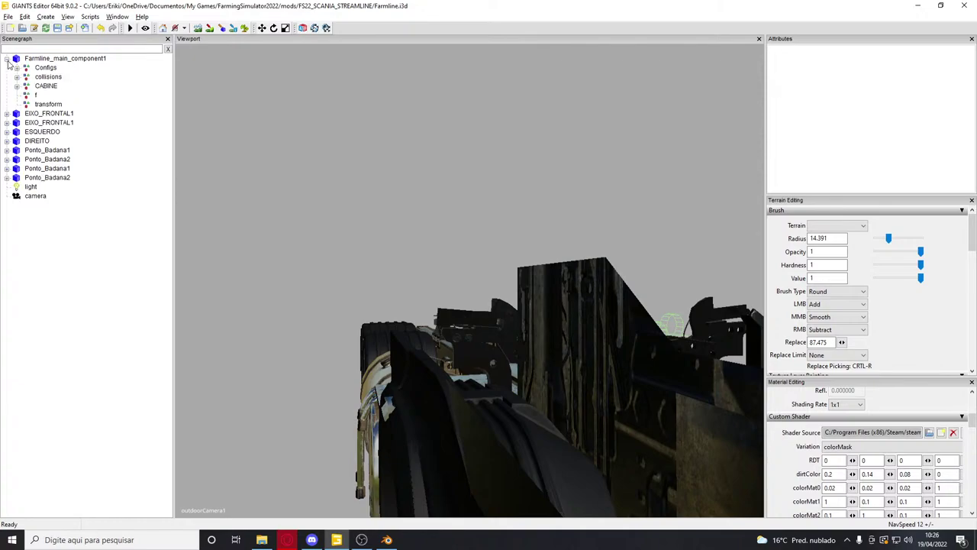
pyautogui.click(17, 87)
pyautogui.click(56, 95)
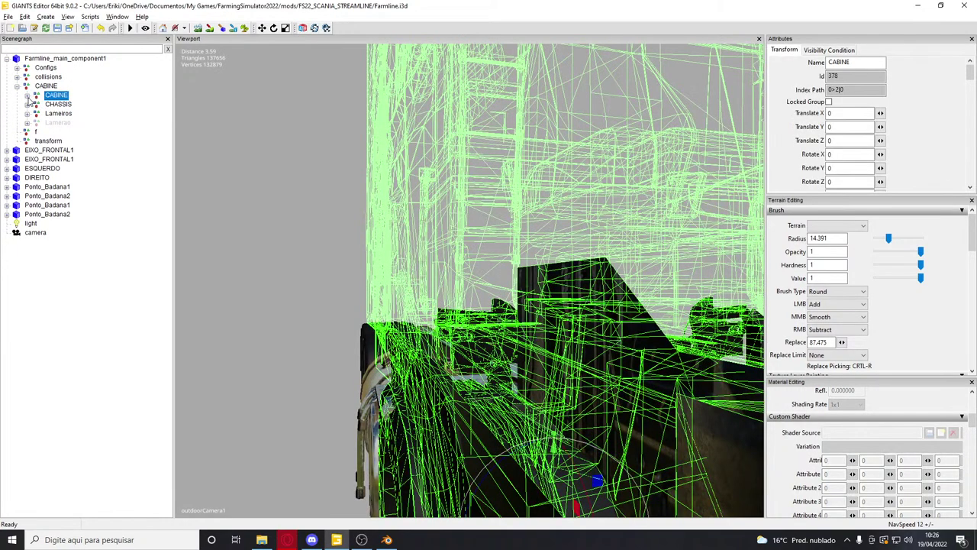
pyautogui.click(28, 95)
pyautogui.click(63, 114)
pyautogui.scroll(-6, 616, 297)
pyautogui.click(604, 303)
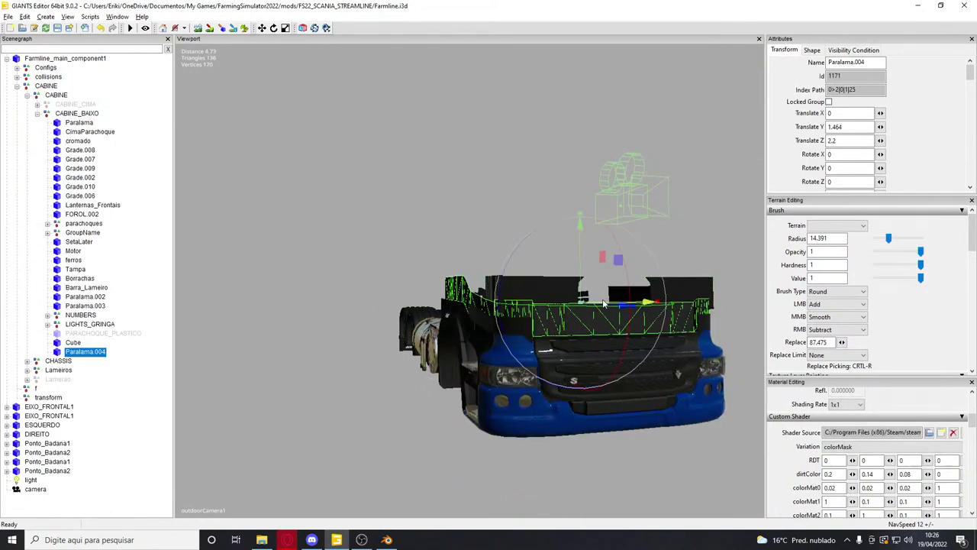
# Edit the lining's transform and shape attributes and rename Paralama.004 to forro
pyautogui.scroll(-4, 840, 122)
pyautogui.doubleClick(843, 124)
pyautogui.write('3')
pyautogui.click(820, 52)
pyautogui.click(847, 138)
pyautogui.click(785, 51)
pyautogui.scroll(5, 803, 75)
pyautogui.moveTo(861, 62); pyautogui.dragTo(739, 86)
pyautogui.write('forro')
pyautogui.press('Return')
pyautogui.rightClick(69, 357)
pyautogui.click(107, 412)
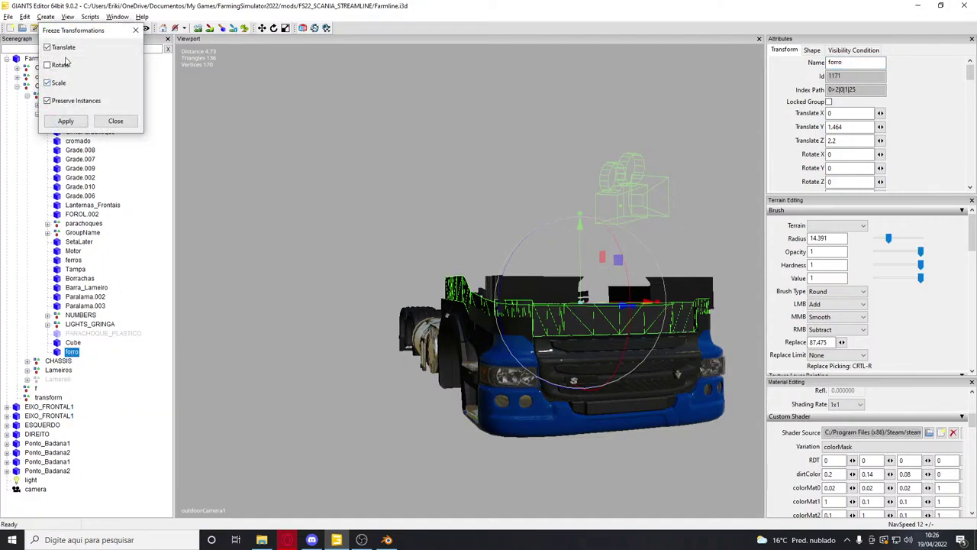
pyautogui.click(135, 31)
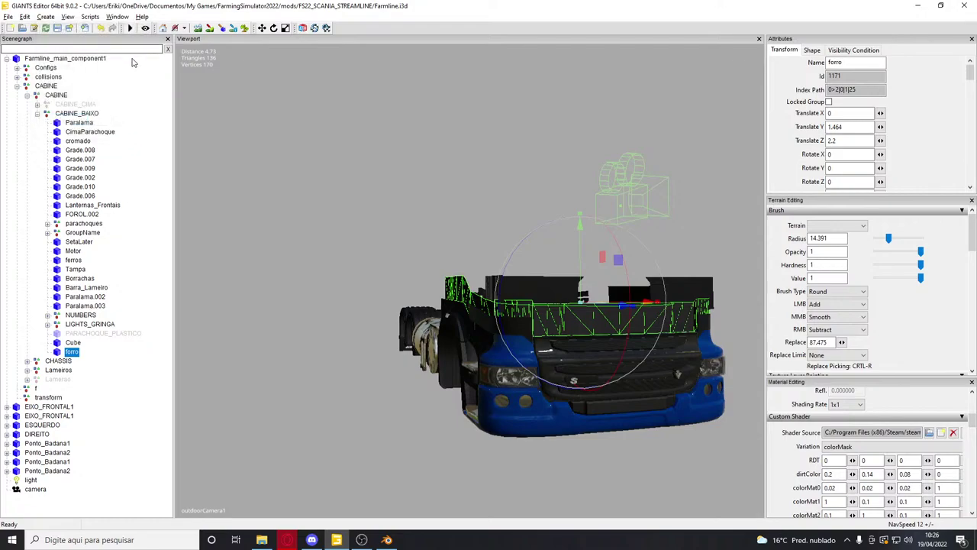
# Show the CABINE_CIMA group and raise it to a Translate Y of 0.056
pyautogui.click(59, 104)
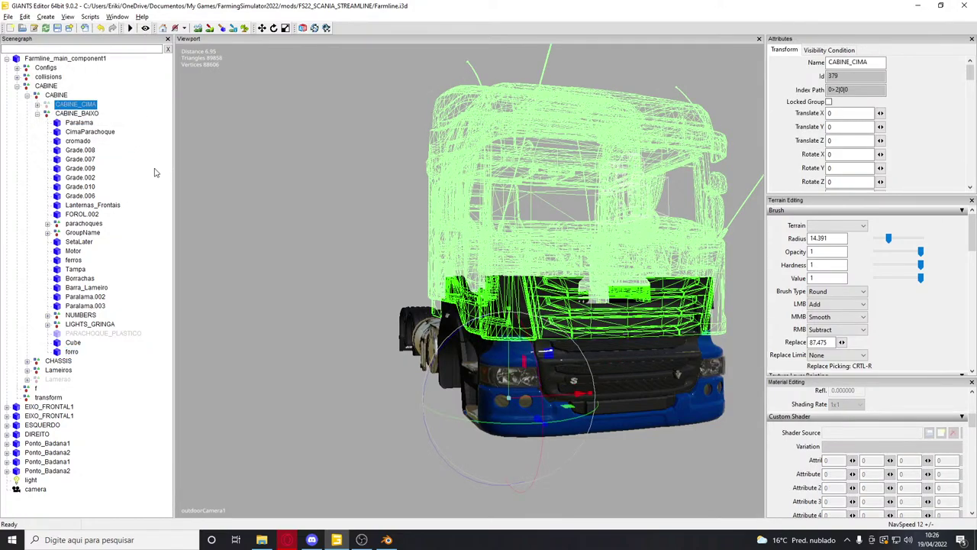
pyautogui.click(154, 173)
pyautogui.click(70, 105)
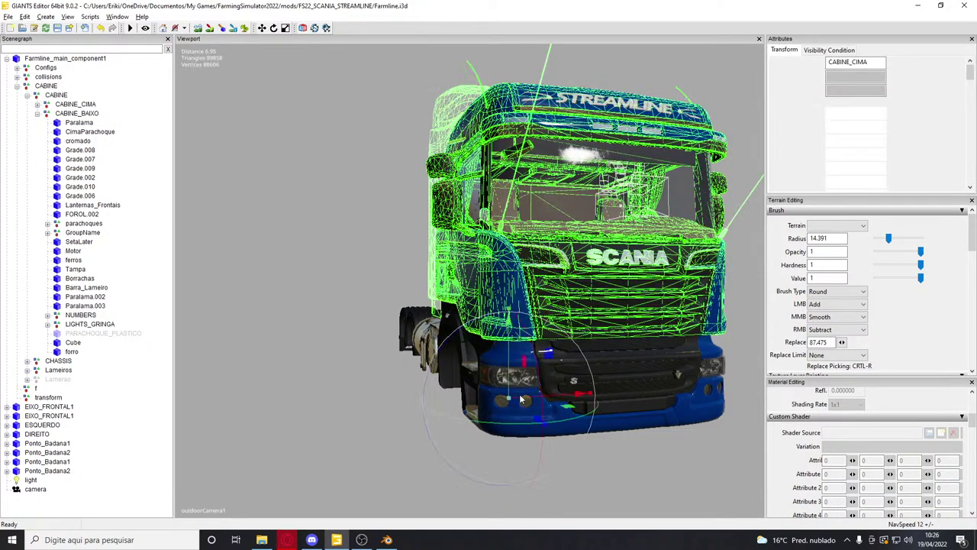
pyautogui.moveTo(513, 341); pyautogui.dragTo(513, 279)
pyautogui.scroll(3, 510, 344)
pyautogui.scroll(3, 565, 311)
pyautogui.scroll(2, 565, 311)
pyautogui.hotkey('ctrl', 'z')
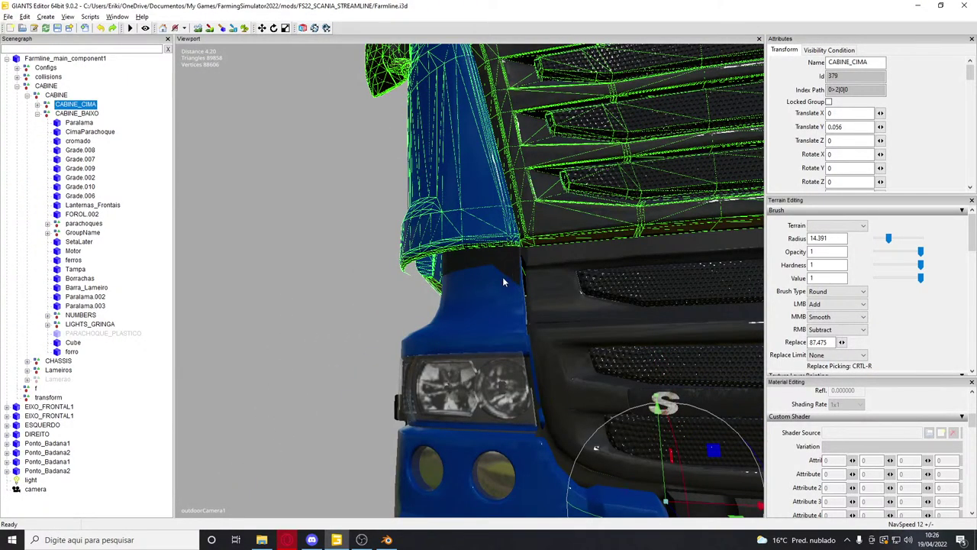
# Find forro in the scenegraph and examine how it sits in the gap between the upper cab and the headlight panel
pyautogui.click(503, 281)
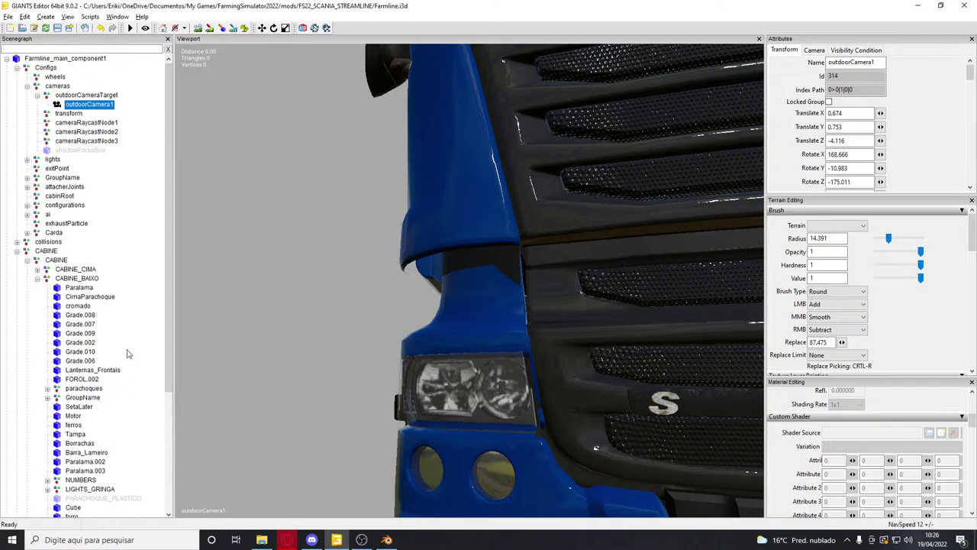
pyautogui.click(131, 297)
pyautogui.scroll(-5, 132, 297)
pyautogui.click(72, 398)
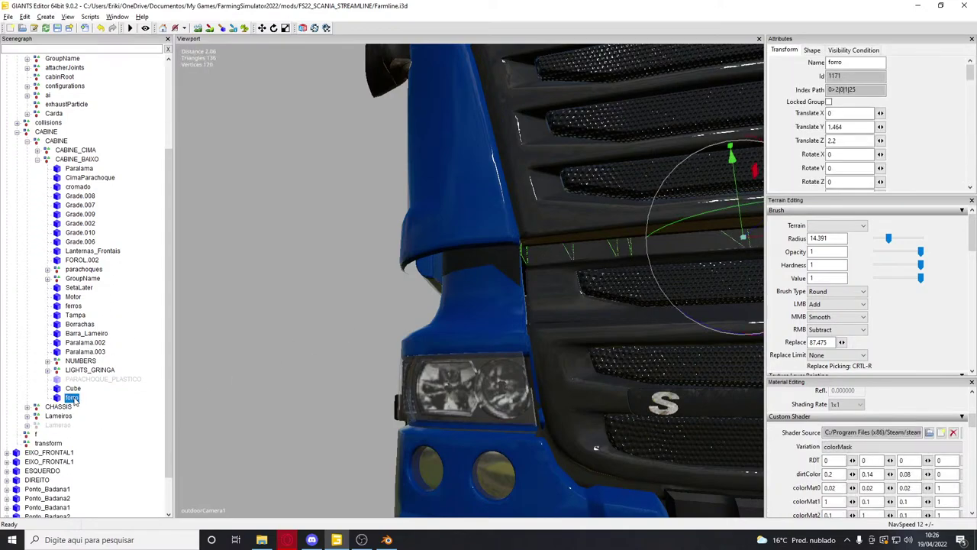
pyautogui.scroll(3, 349, 312)
pyautogui.scroll(3, 334, 307)
pyautogui.keyDown('alt'); pyautogui.moveTo(334, 308); pyautogui.dragTo(356, 319); pyautogui.keyUp('alt')
pyautogui.scroll(-3, 368, 283)
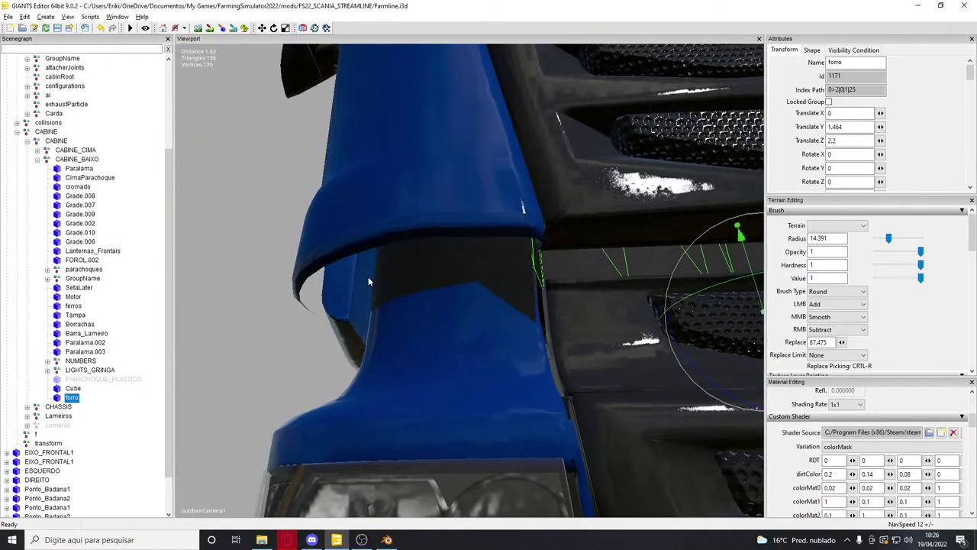
# Go through the CABINE_CIMA objects to identify the black strip above the headlight, and collapse the scenegraph
pyautogui.click(416, 289)
pyautogui.click(79, 416)
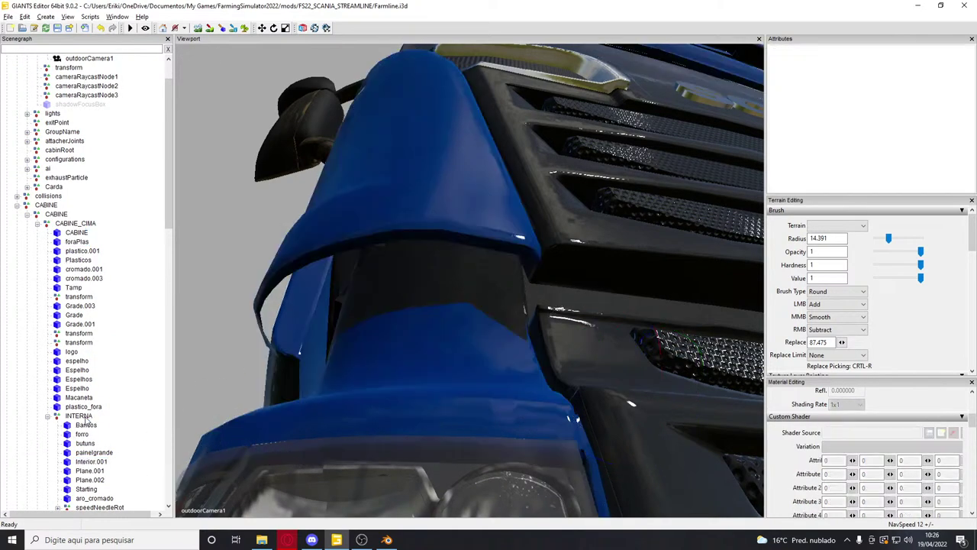
pyautogui.click(47, 419)
pyautogui.click(82, 250)
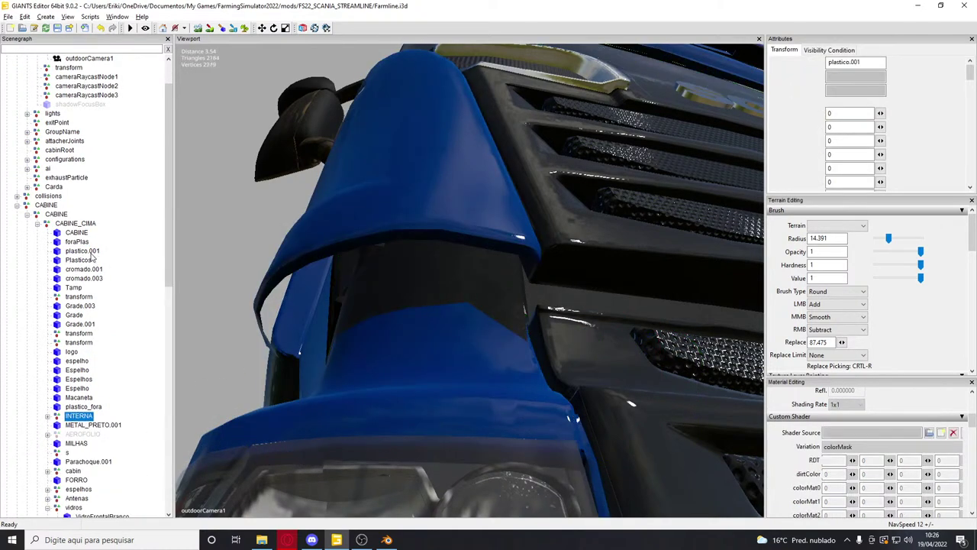
pyautogui.click(78, 259)
pyautogui.click(82, 243)
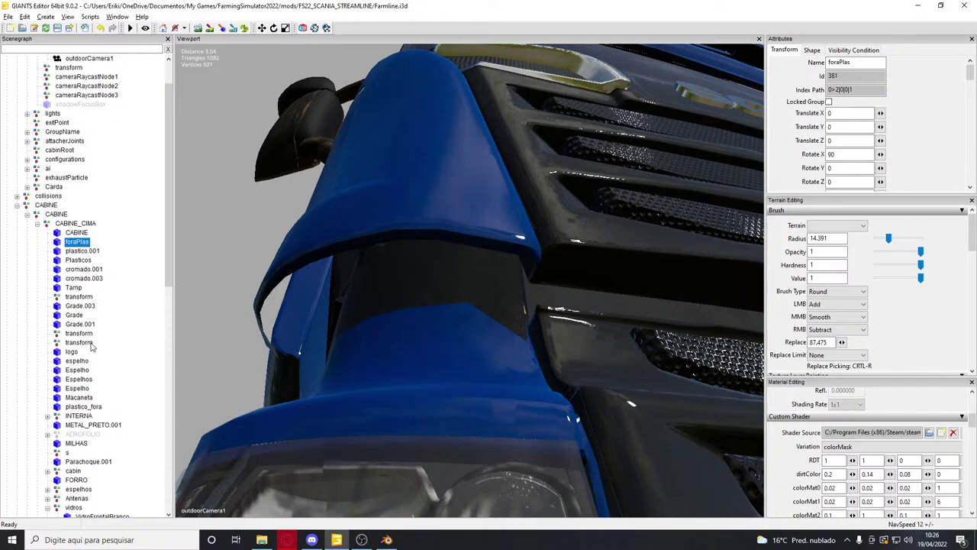
pyautogui.keyDown('shift'); pyautogui.click(84, 342); pyautogui.keyUp('shift')
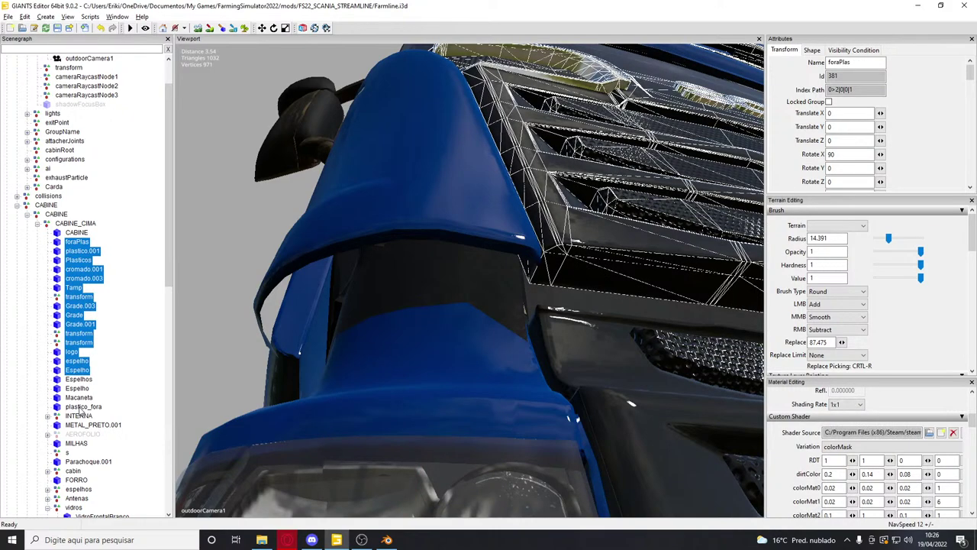
pyautogui.keyDown('shift'); pyautogui.click(81, 406); pyautogui.keyUp('shift')
pyautogui.scroll(-3, 82, 402)
pyautogui.click(77, 398)
pyautogui.click(47, 425)
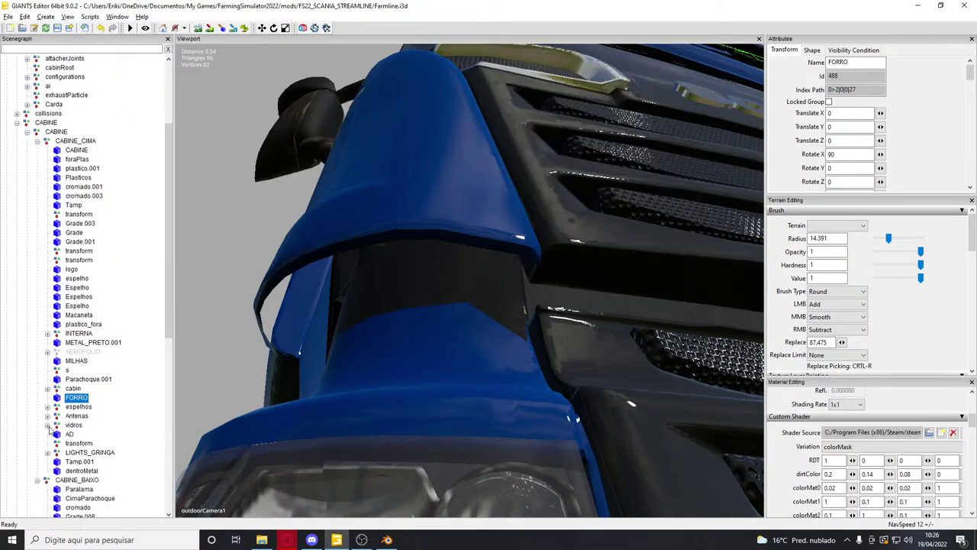
pyautogui.rightClick(126, 423)
pyautogui.click(153, 436)
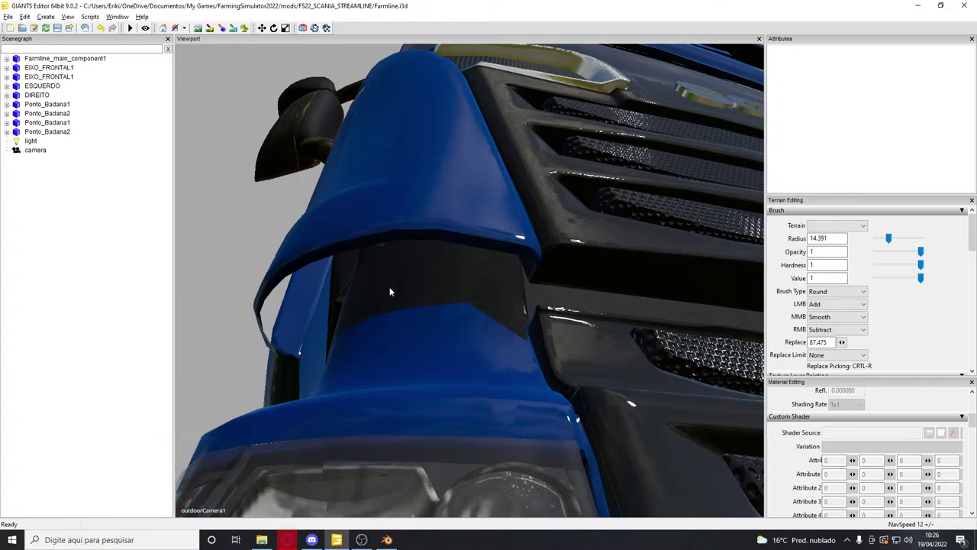
# Pick the overlapping parts at the black strip and check the CABINE_BAIXO objects from Paralama to Grade.006
pyautogui.click(377, 289)
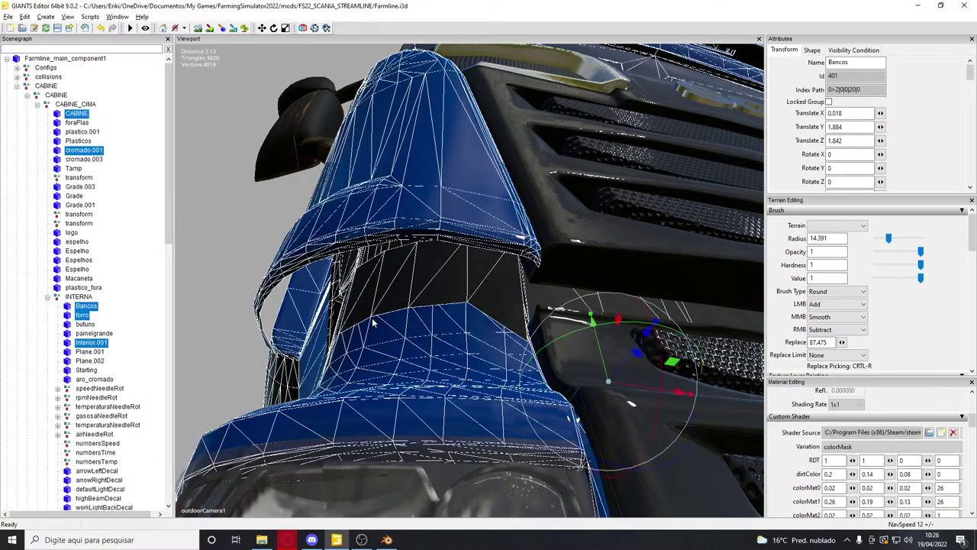
pyautogui.click(84, 114)
pyautogui.click(84, 105)
pyautogui.click(37, 104)
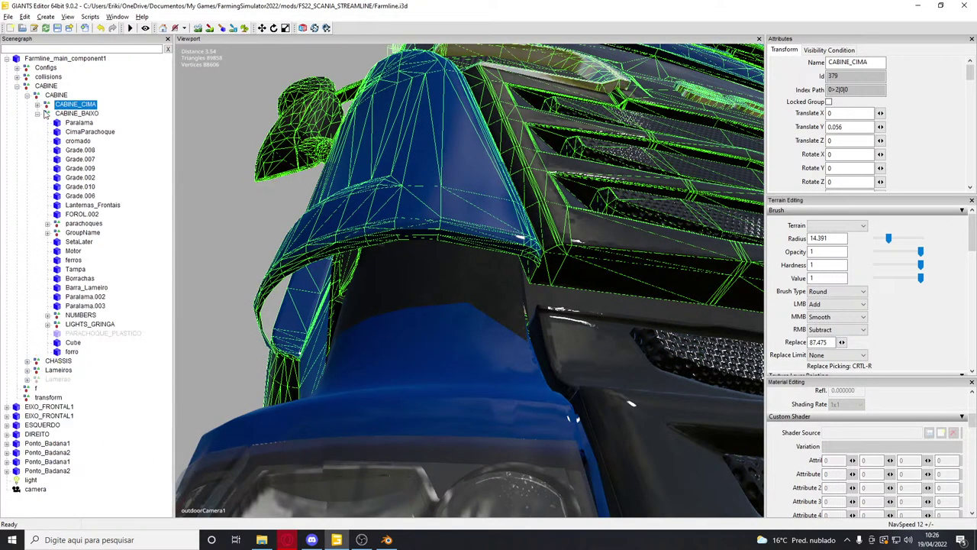
pyautogui.click(77, 114)
pyautogui.click(79, 123)
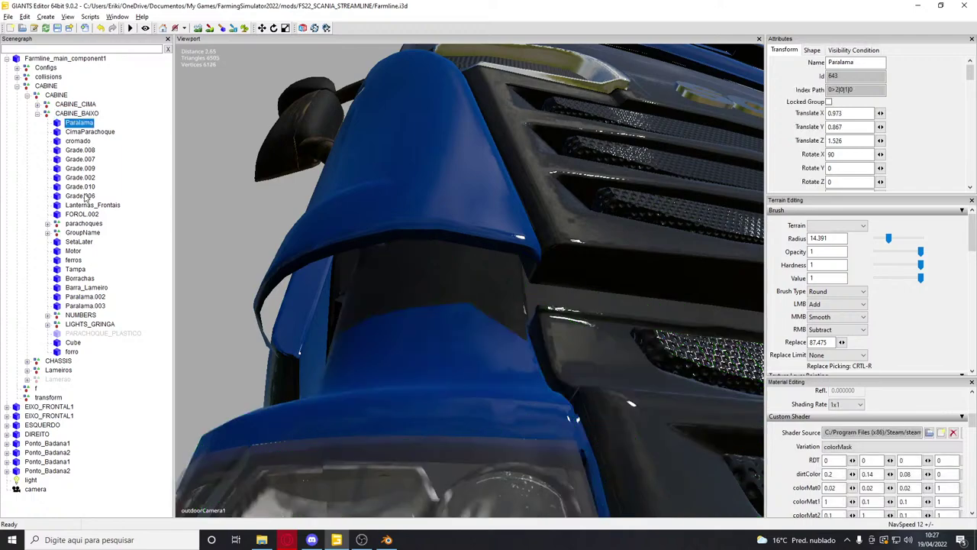
pyautogui.keyDown('shift'); pyautogui.click(82, 196); pyautogui.keyUp('shift')
# Select Grade.002, frame it in the view and examine it closely around the headlight
pyautogui.click(86, 196)
pyautogui.click(91, 181)
pyautogui.click(91, 180)
pyautogui.click(91, 180)
pyautogui.press('f')
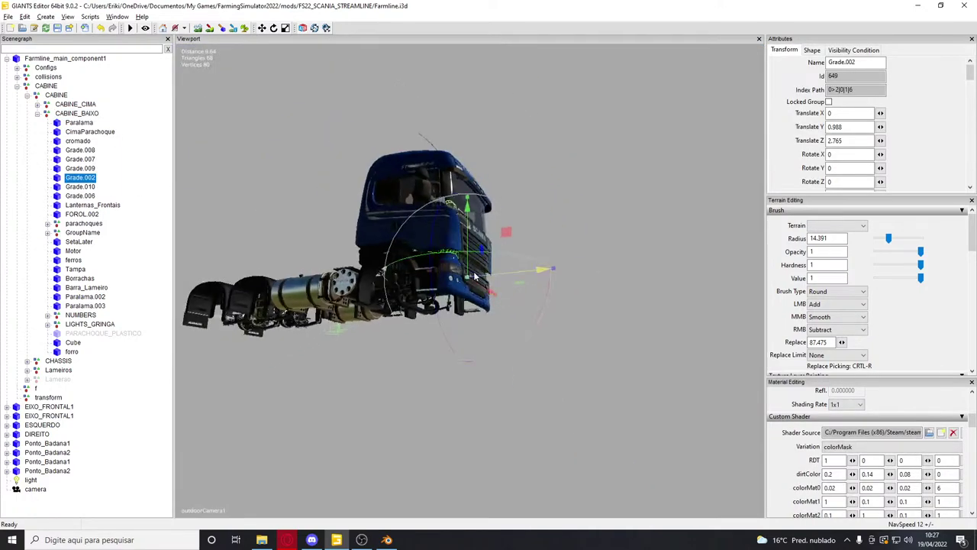
pyautogui.scroll(5, 474, 284)
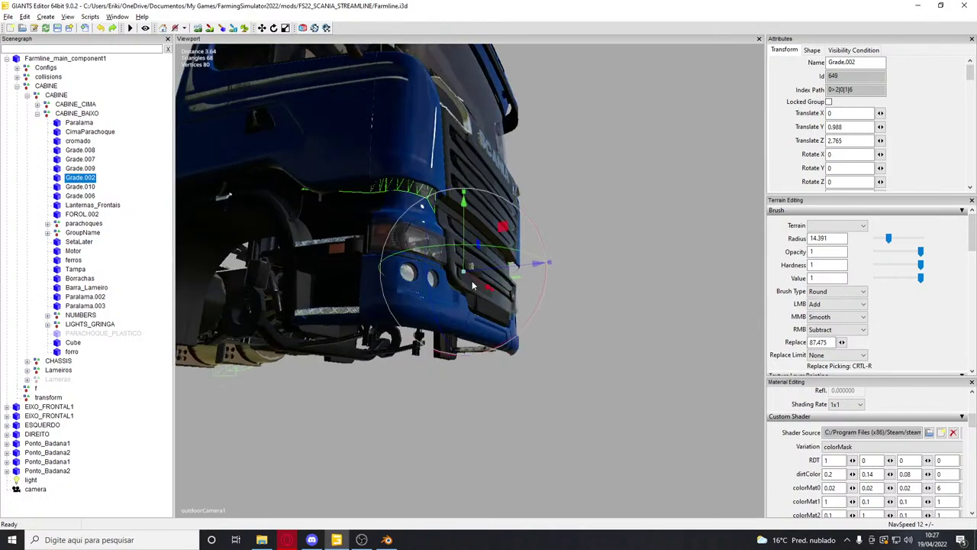
pyautogui.scroll(3, 462, 274)
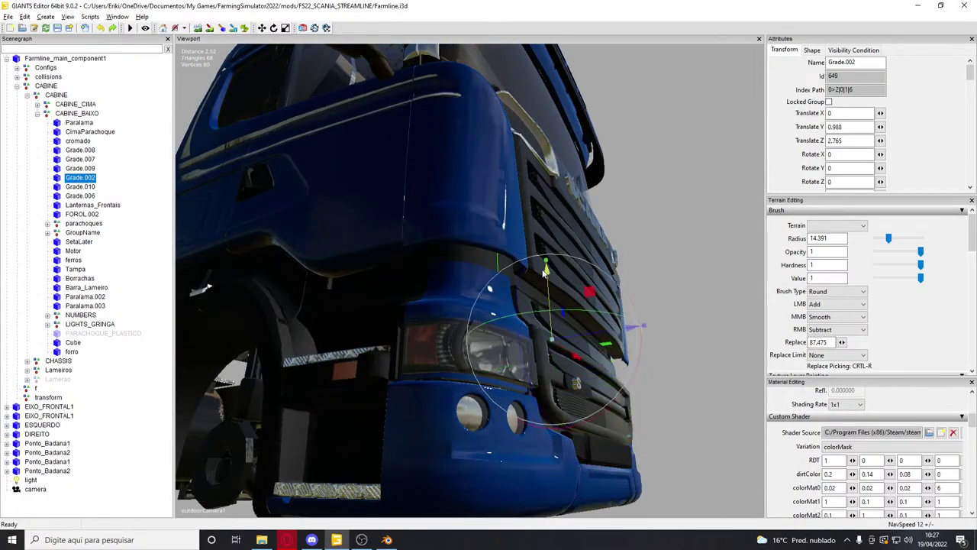
pyautogui.scroll(2, 541, 276)
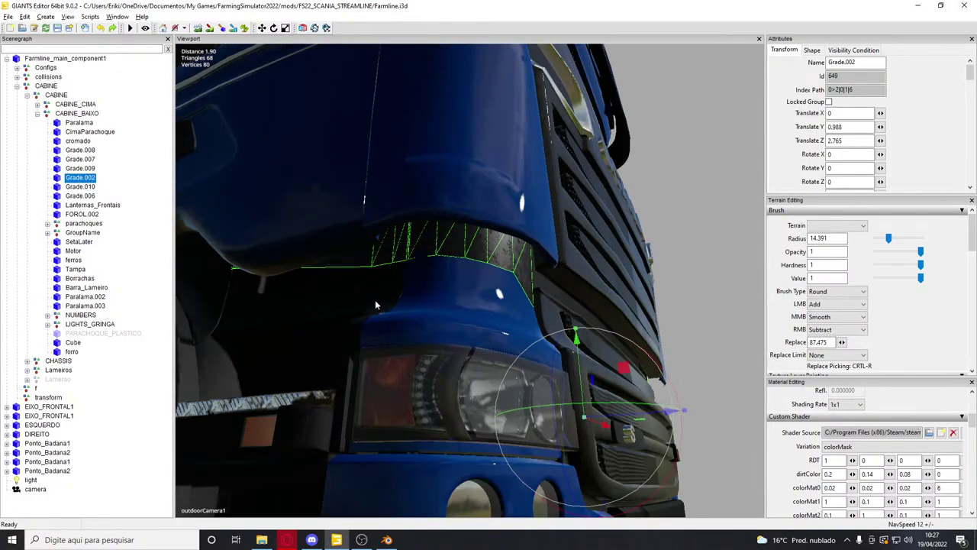
# Select PARACHOQUE_PLASTICO, examine the truck's front and side, and select the CABINE_CIMA group
pyautogui.click(99, 332)
pyautogui.keyDown('alt'); pyautogui.moveTo(546, 340); pyautogui.dragTo(512, 351); pyautogui.keyUp('alt')
pyautogui.scroll(-5, 488, 336)
pyautogui.keyDown('alt'); pyautogui.moveTo(446, 309); pyautogui.dragTo(435, 381); pyautogui.keyUp('alt')
pyautogui.scroll(-4, 439, 376)
pyautogui.scroll(4, 441, 377)
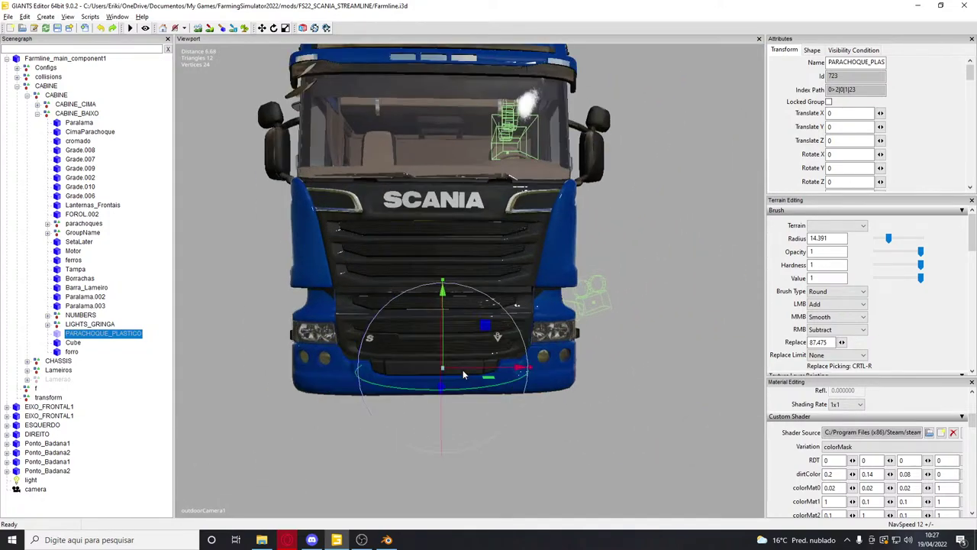
pyautogui.moveTo(463, 369); pyautogui.dragTo(224, 334, button='middle')
pyautogui.click(76, 104)
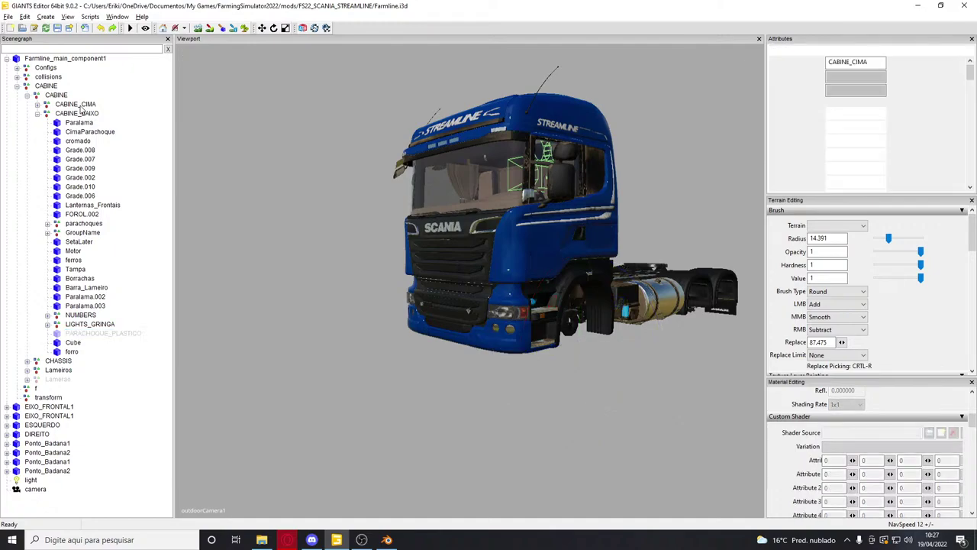
# Change the CABINE_CIMA group's Translate Y value to lower the upper cab, and delete the light object from the scene
pyautogui.scroll(3, 308, 210)
pyautogui.scroll(1, 576, 231)
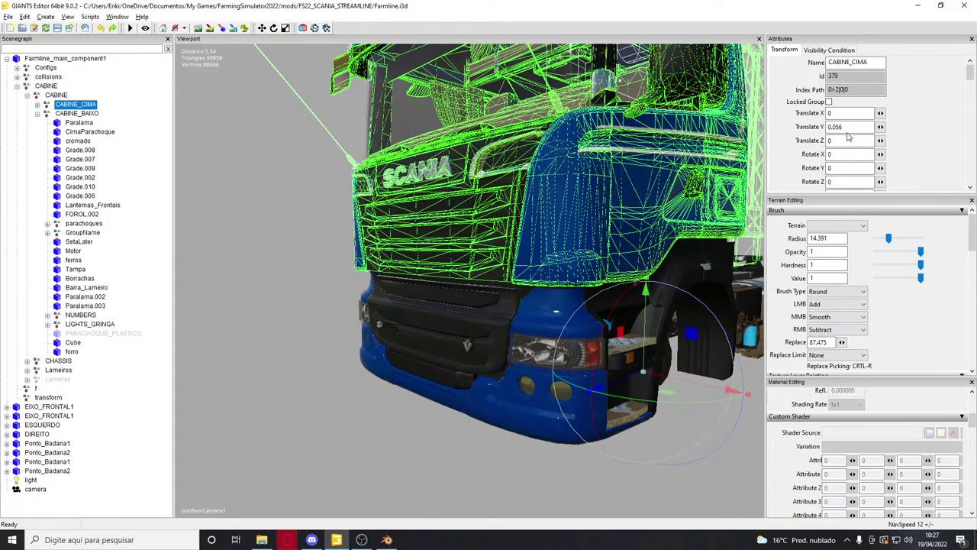
pyautogui.press('Return')
pyautogui.click(122, 311)
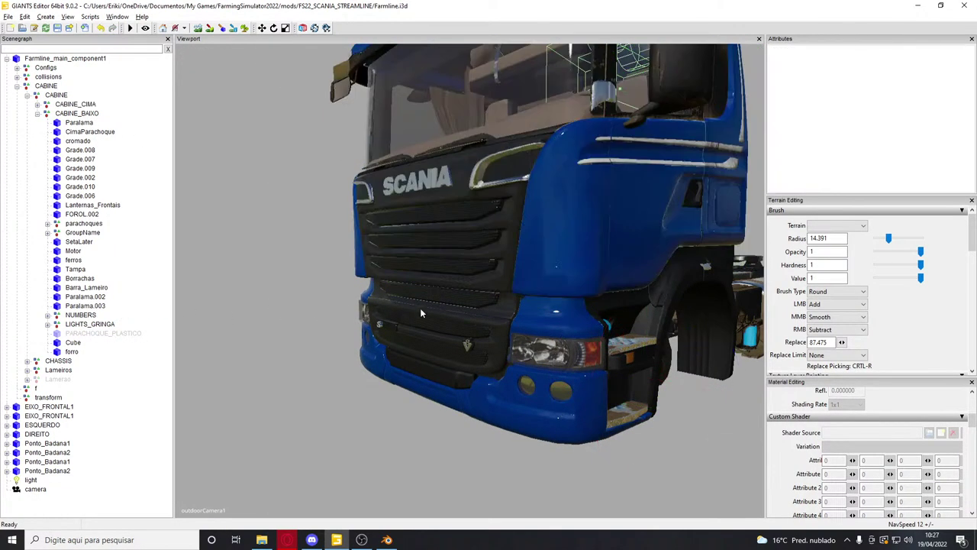
pyautogui.scroll(-2, 406, 312)
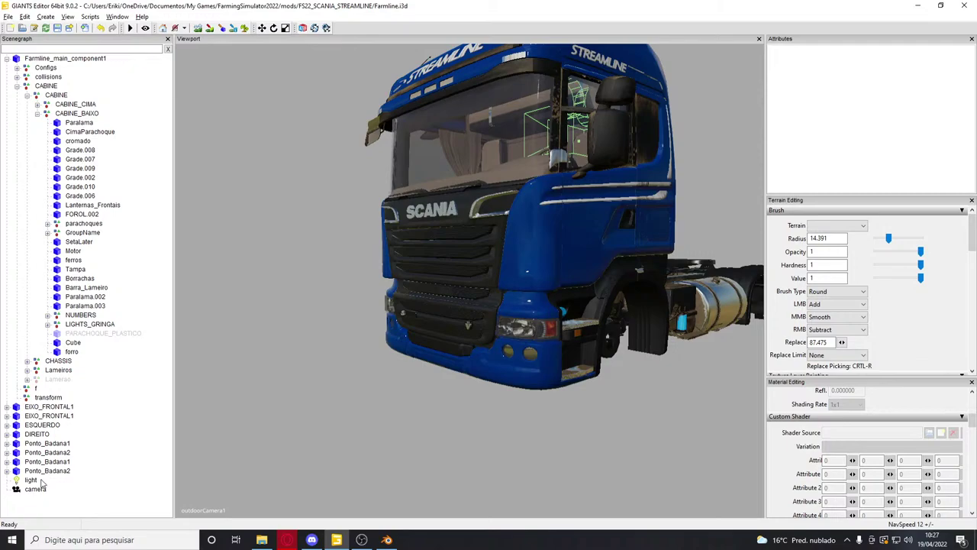
pyautogui.click(40, 481)
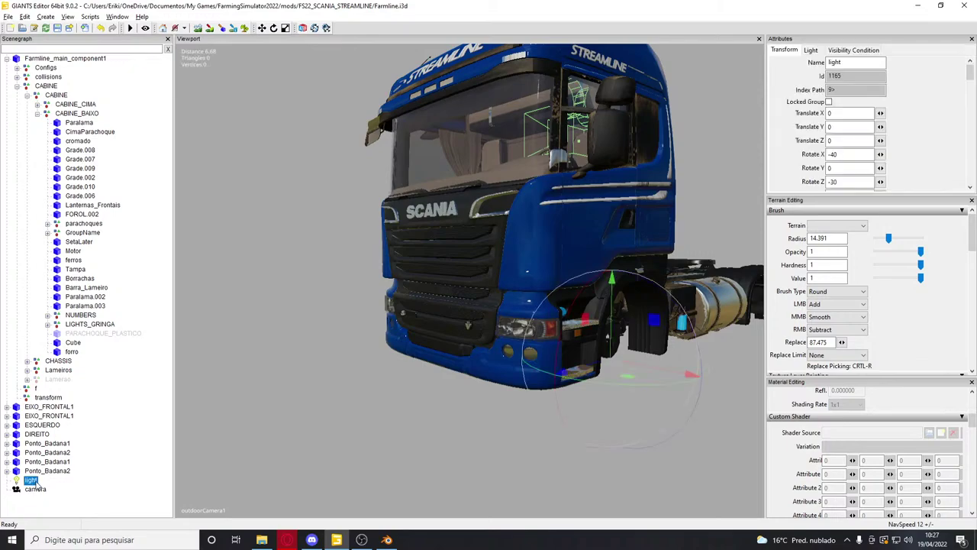
pyautogui.press('Delete')
# Close Blender and minimise GIANTS Editor
pyautogui.hotkey('alt', 'Tab')
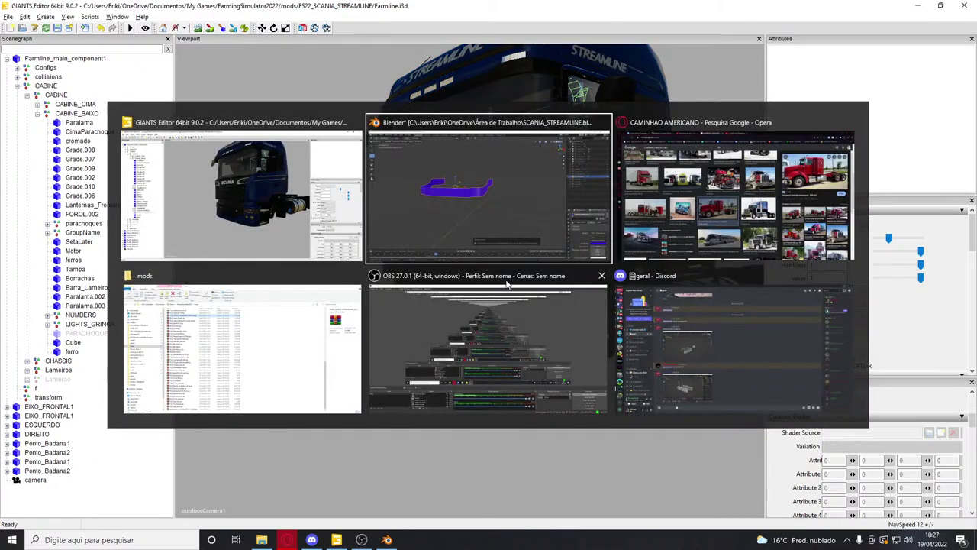
pyautogui.click(966, 5)
pyautogui.click(462, 282)
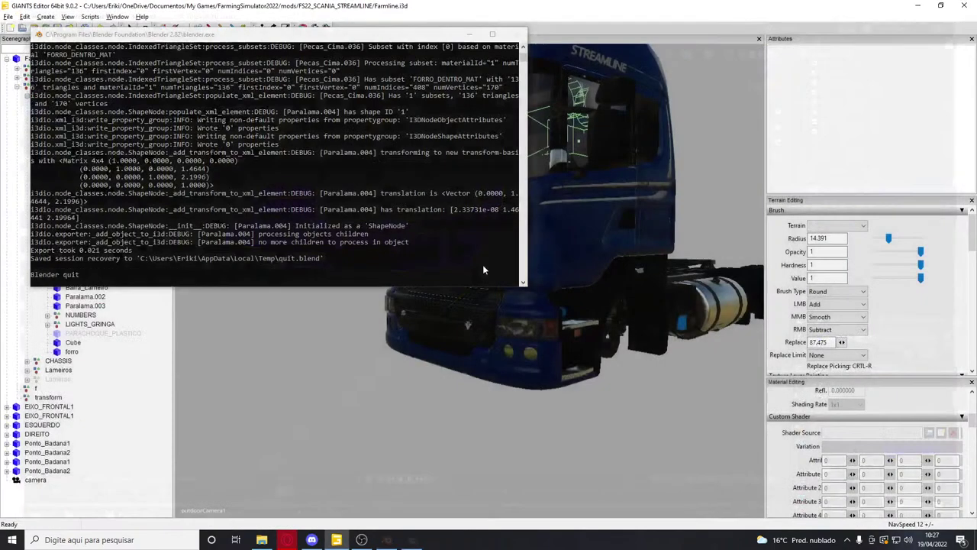
pyautogui.click(918, 5)
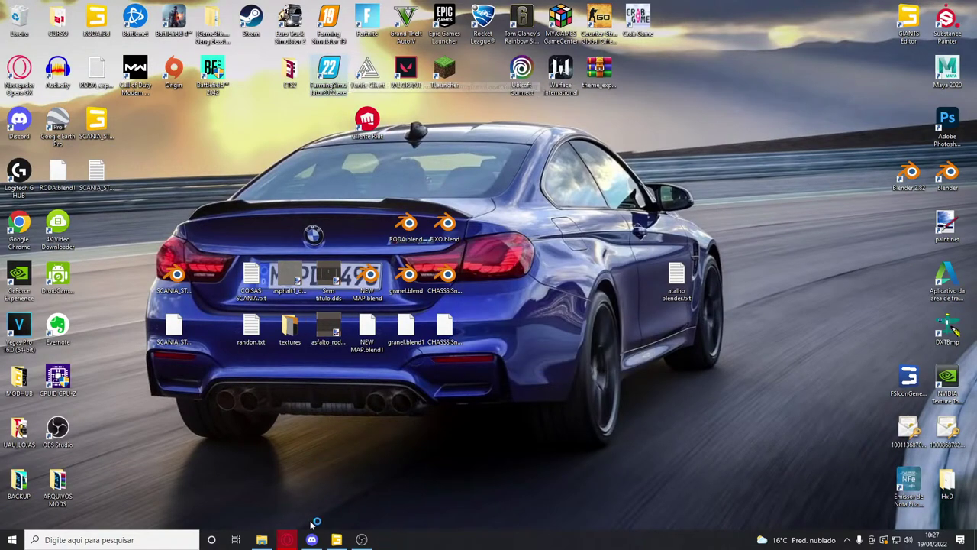
# Open the career in Farming Simulator 22 and start the savegame with the selected mods
pyautogui.click(286, 540)
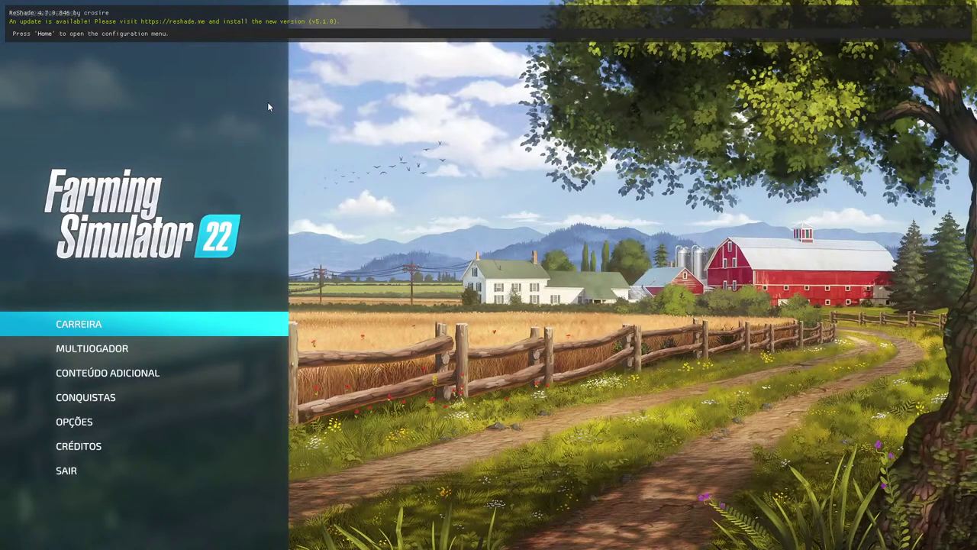
pyautogui.click(232, 323)
pyautogui.press('Return')
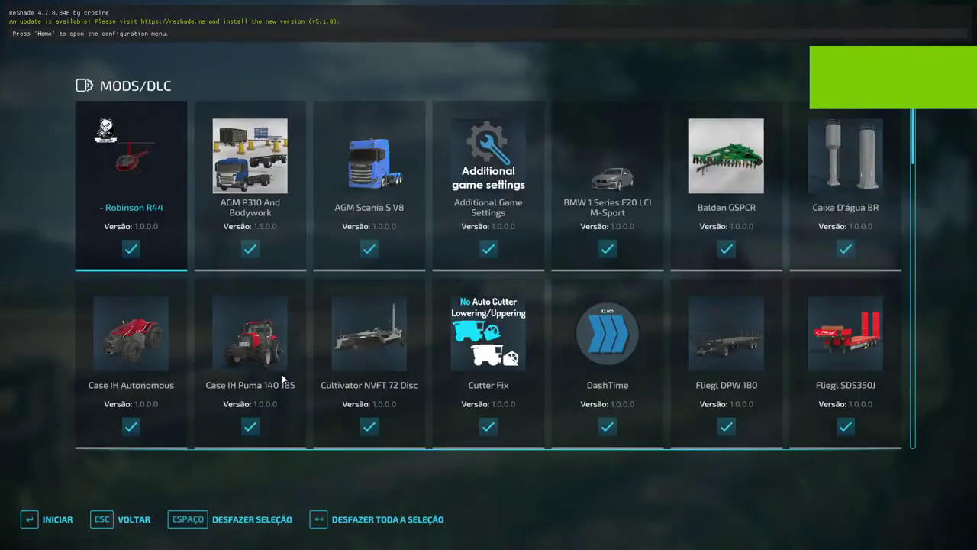
pyautogui.press('Return')
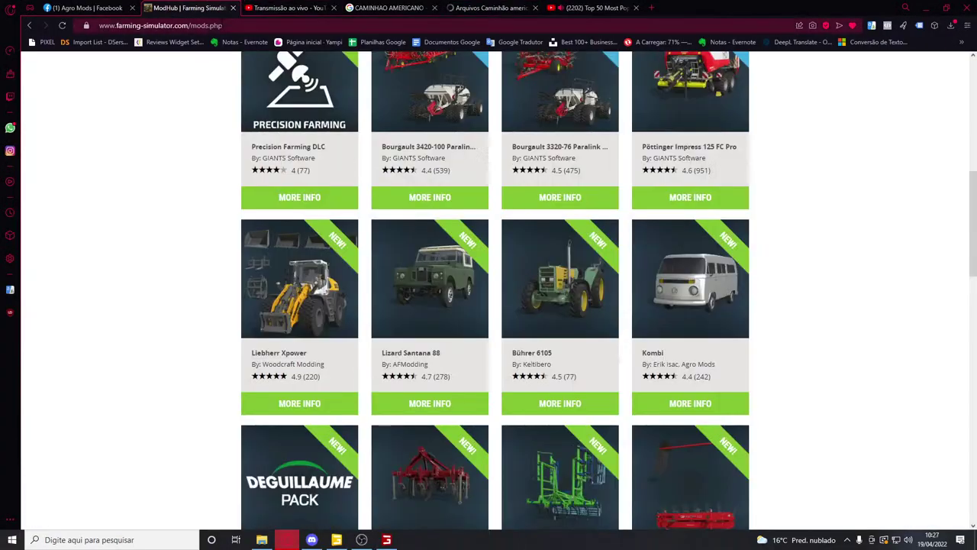
# Switch to the browser, reload the ModHub page, look through the latest mods and open the Crosetto SPL Pack page
pyautogui.scroll(4, 479, 150)
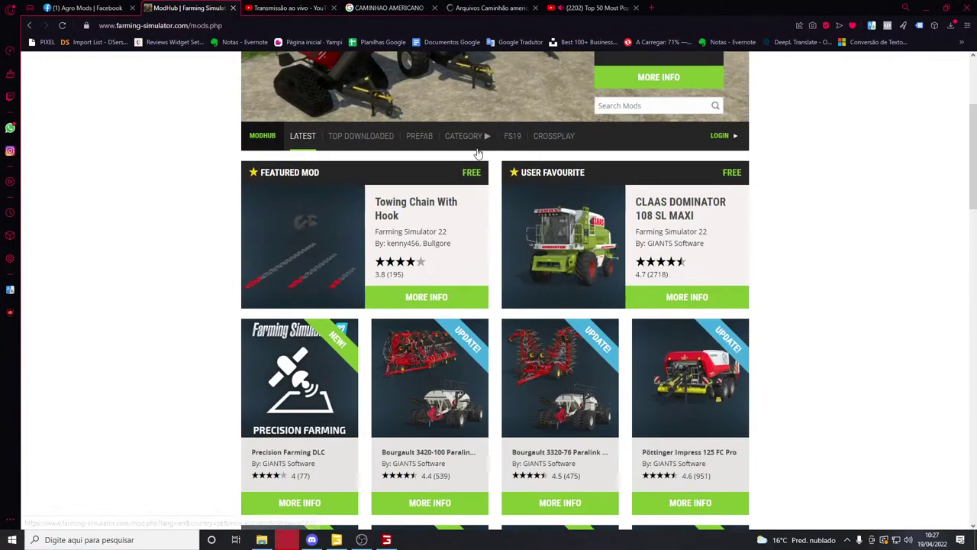
pyautogui.scroll(-2, 509, 198)
pyautogui.click(63, 26)
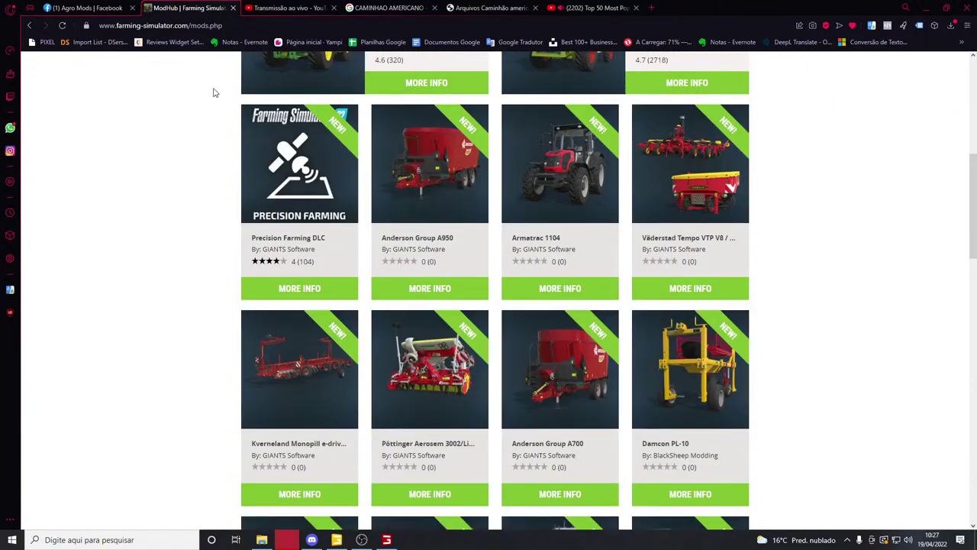
pyautogui.scroll(-6, 384, 145)
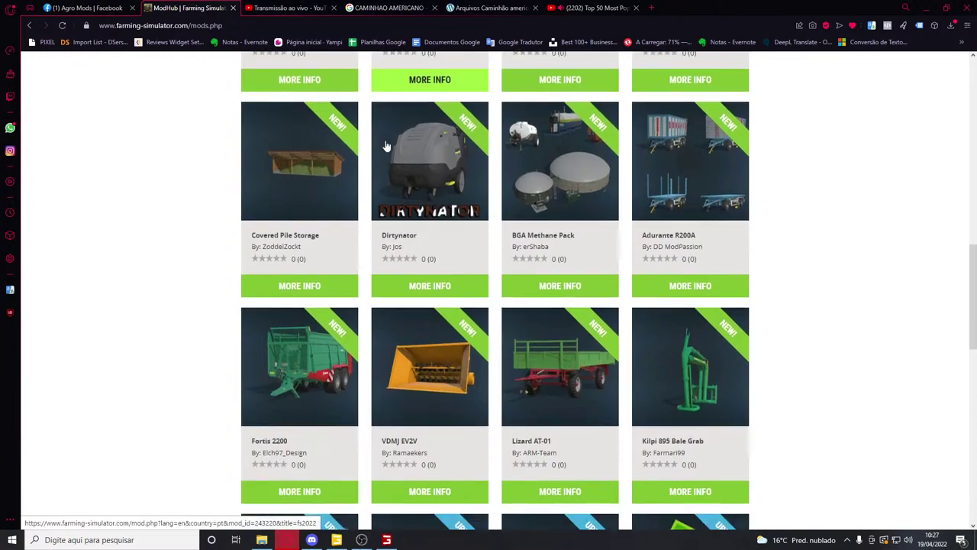
pyautogui.scroll(-6, 385, 145)
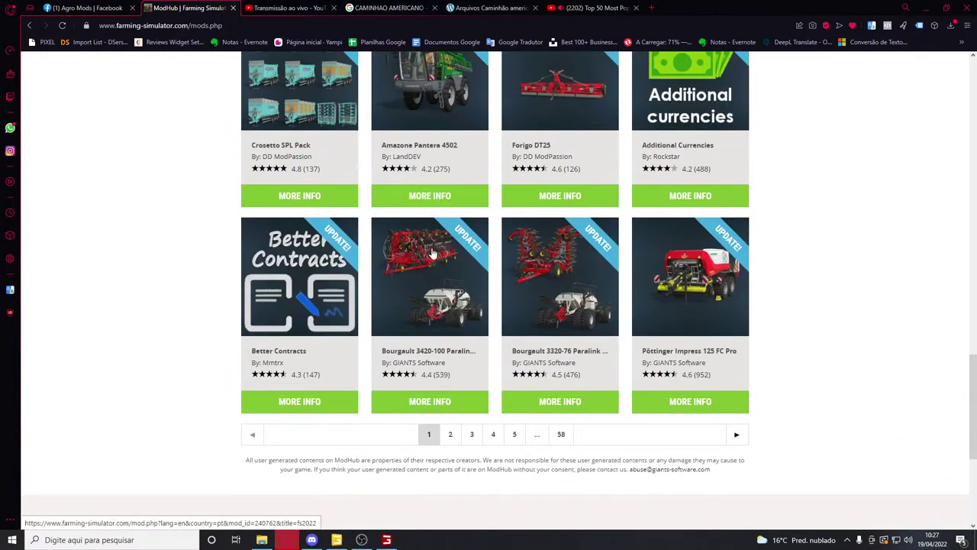
pyautogui.scroll(2, 432, 252)
pyautogui.scroll(3, 429, 237)
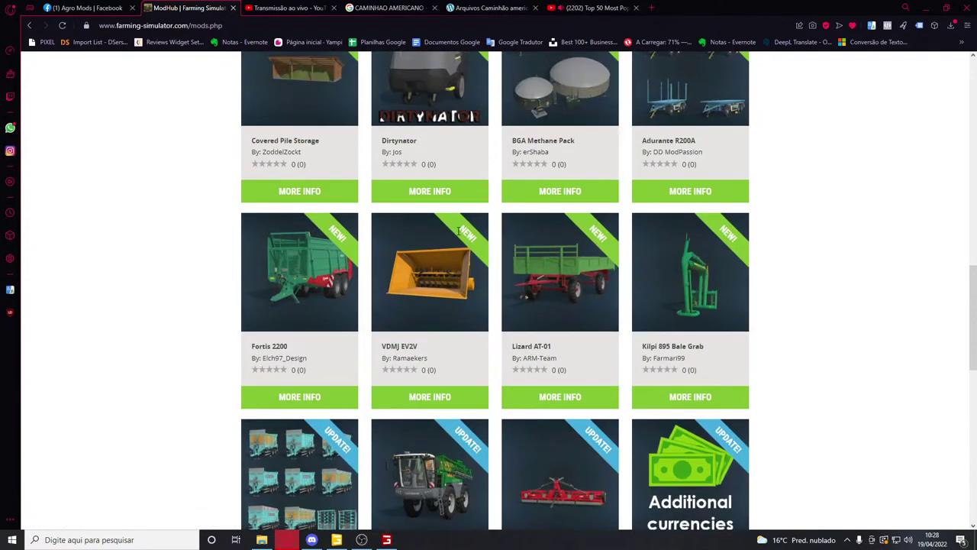
pyautogui.scroll(-3, 458, 230)
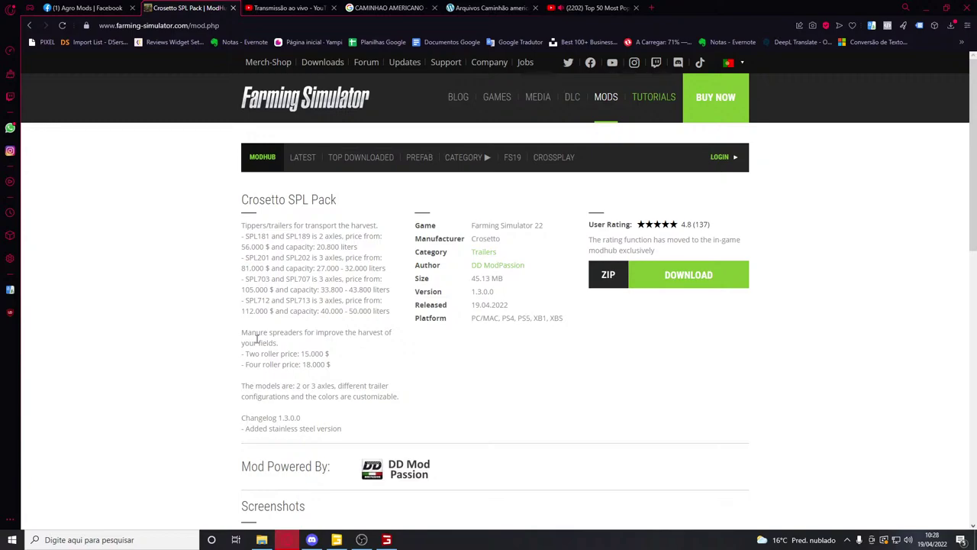
# Switch to GIANTS Editor and examine the truck's cab and chassis from the side and rear
pyautogui.click(337, 540)
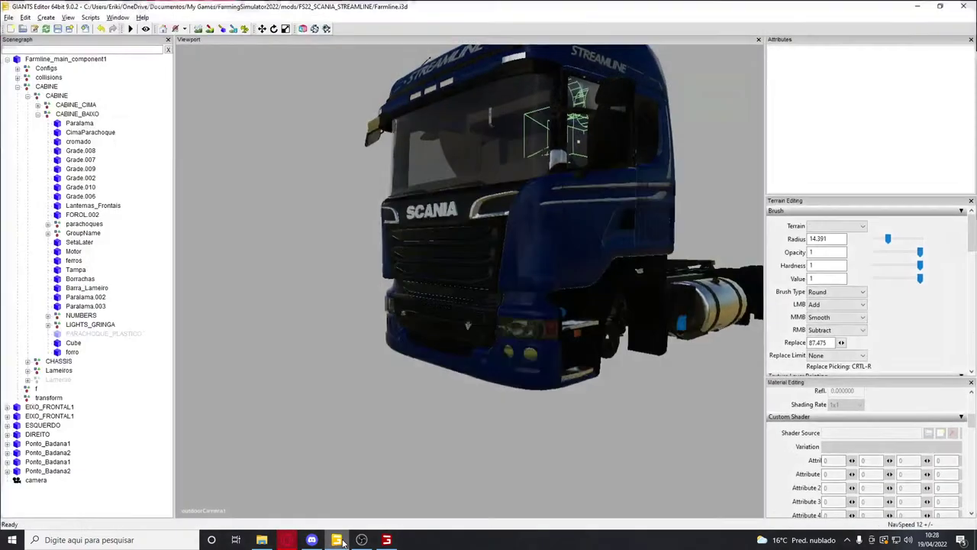
pyautogui.click(341, 541)
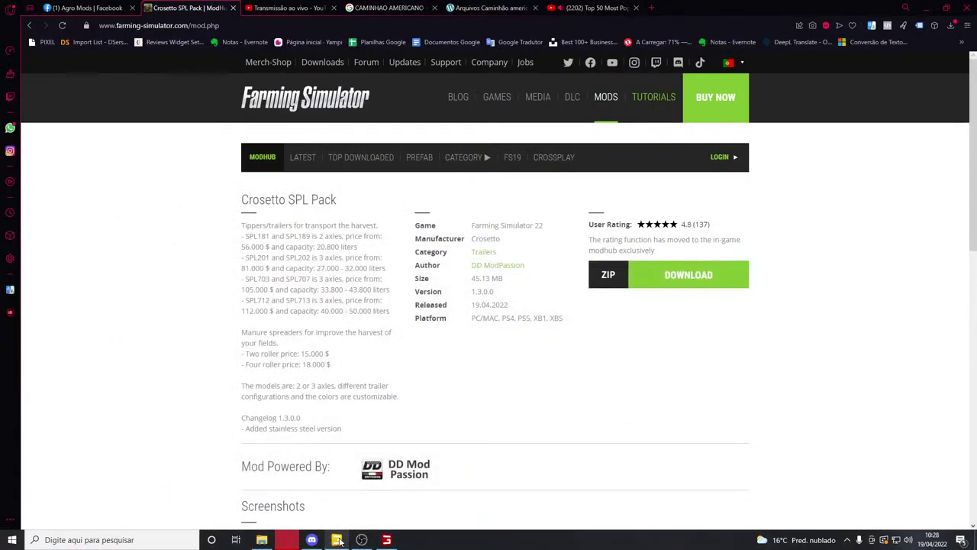
pyautogui.click(340, 542)
pyautogui.scroll(5, 408, 348)
pyautogui.keyDown('alt'); pyautogui.moveTo(394, 341); pyautogui.dragTo(279, 343); pyautogui.keyUp('alt')
pyautogui.scroll(4, 491, 339)
pyautogui.scroll(3, 360, 333)
pyautogui.keyDown('alt'); pyautogui.moveTo(360, 333); pyautogui.dragTo(428, 370); pyautogui.keyUp('alt')
pyautogui.scroll(4, 359, 352)
pyautogui.scroll(3, 354, 347)
pyautogui.scroll(-5, 377, 351)
pyautogui.moveTo(427, 370); pyautogui.dragTo(420, 421, button='middle')
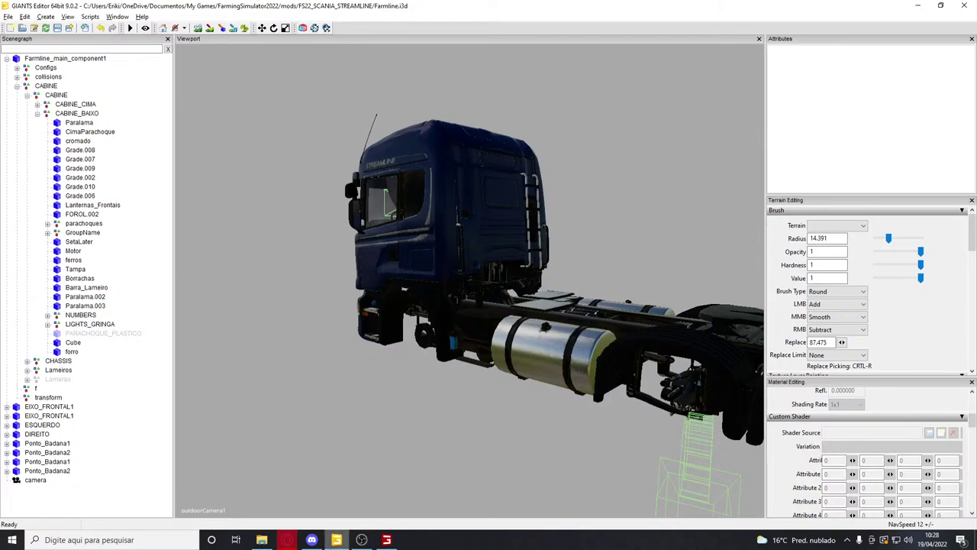
pyautogui.scroll(3, 371, 411)
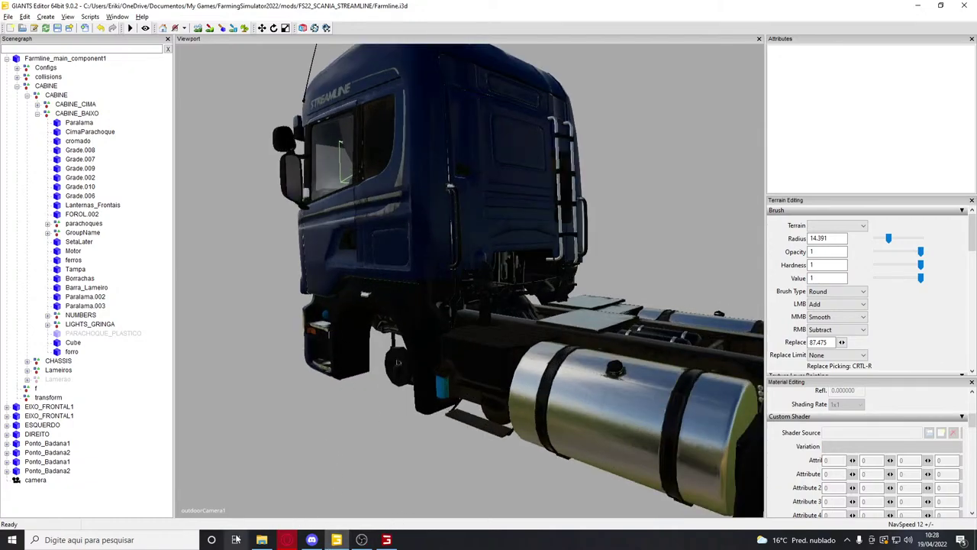
pyautogui.scroll(10, 338, 435)
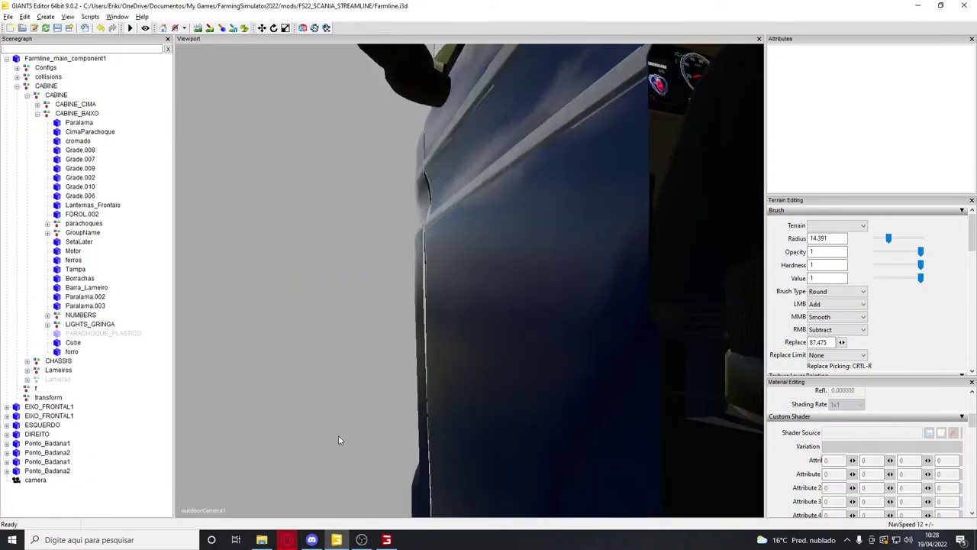
# Examine the dashboard and steering wheel inside the cab, and the outside of the truck along its side
pyautogui.scroll(-10, 339, 435)
pyautogui.keyDown('alt'); pyautogui.moveTo(615, 441); pyautogui.dragTo(503, 300); pyautogui.keyUp('alt')
pyautogui.scroll(5, 503, 306)
pyautogui.keyDown('alt'); pyautogui.moveTo(428, 351); pyautogui.dragTo(355, 410); pyautogui.keyUp('alt')
pyautogui.scroll(5, 319, 371)
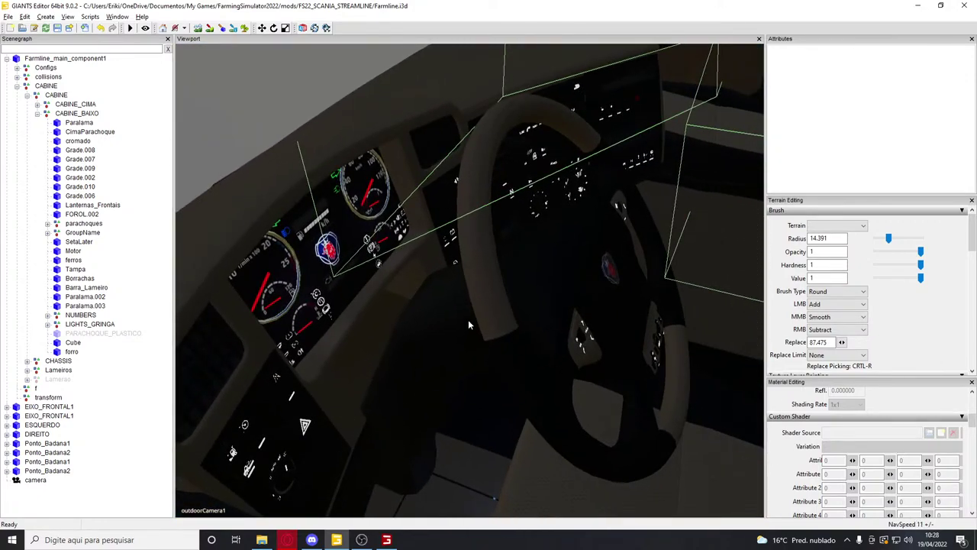
pyautogui.scroll(-1, 470, 324)
pyautogui.press('-')
pyautogui.scroll(3, 453, 266)
pyautogui.scroll(-1, 469, 267)
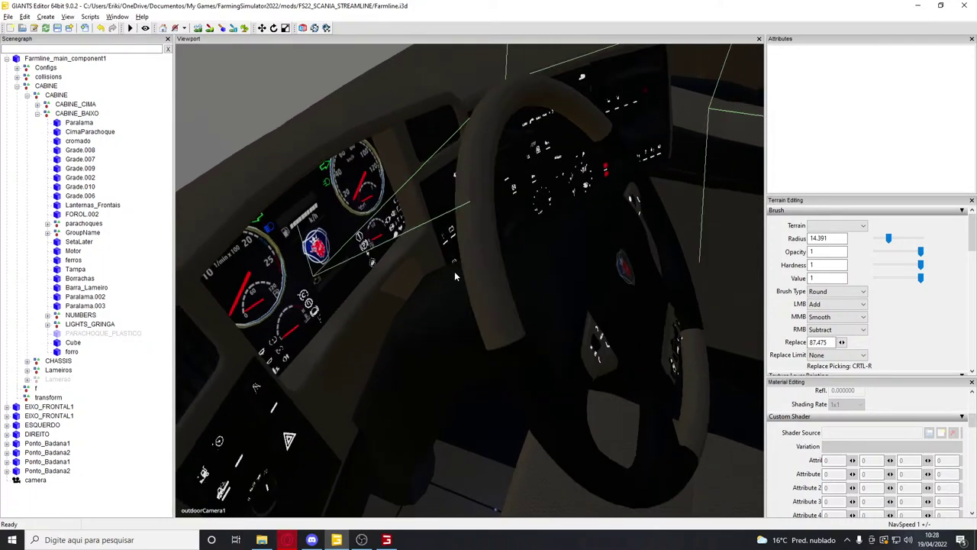
pyautogui.scroll(-4, 455, 276)
pyautogui.keyDown('alt'); pyautogui.moveTo(453, 275); pyautogui.dragTo(480, 241); pyautogui.keyUp('alt')
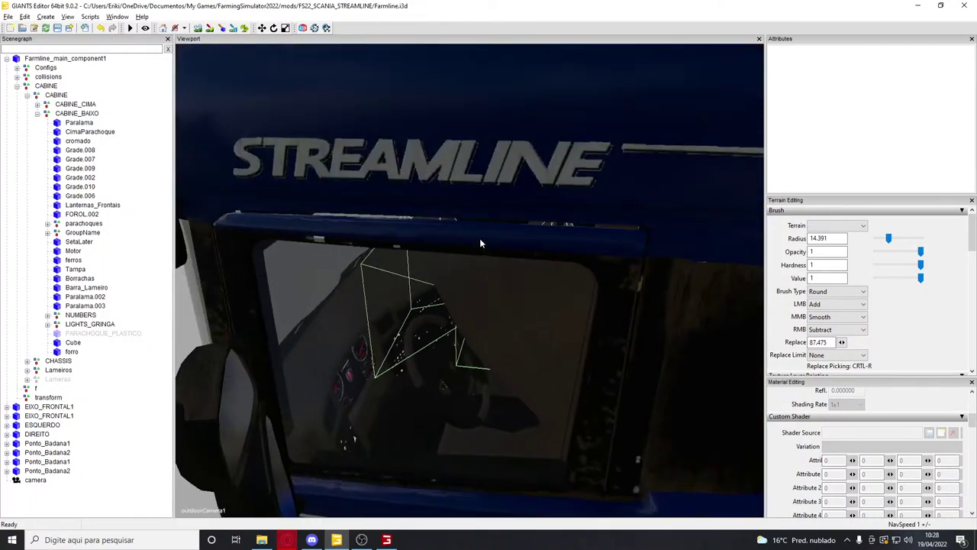
pyautogui.scroll(-3, 498, 252)
pyautogui.moveTo(498, 249); pyautogui.dragTo(549, 275, button='middle')
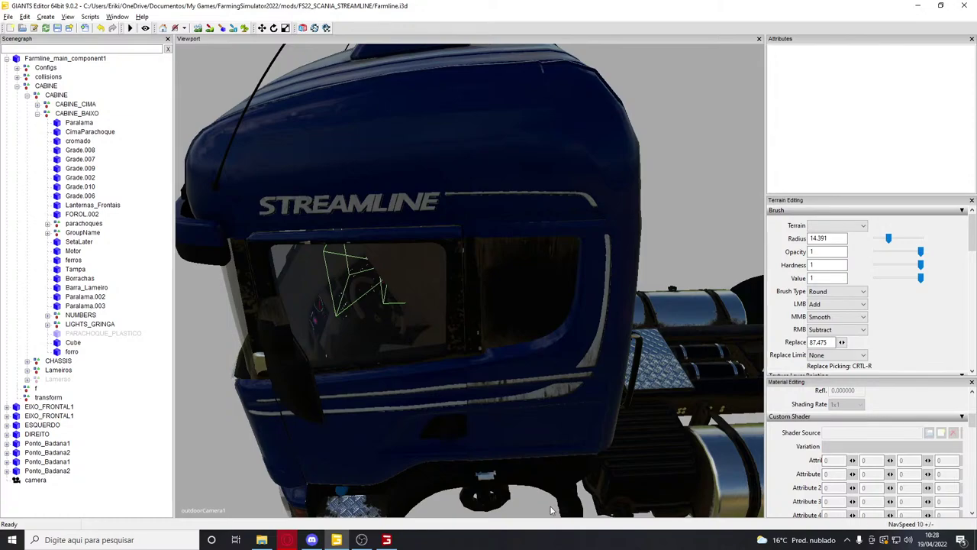
pyautogui.scroll(-5, 551, 511)
pyautogui.keyDown('alt'); pyautogui.moveTo(386, 433); pyautogui.dragTo(388, 379); pyautogui.keyUp('alt')
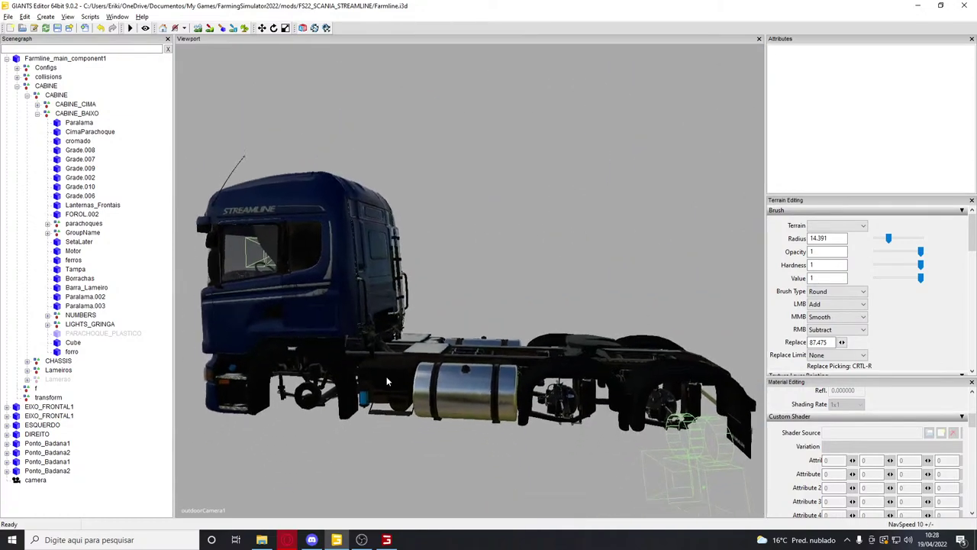
# Switch to Farming Simulator 22 and examine the Scania up close, switching its cruise control on and off
pyautogui.hotkey('alt', 'Tab')
pyautogui.click(650, 241)
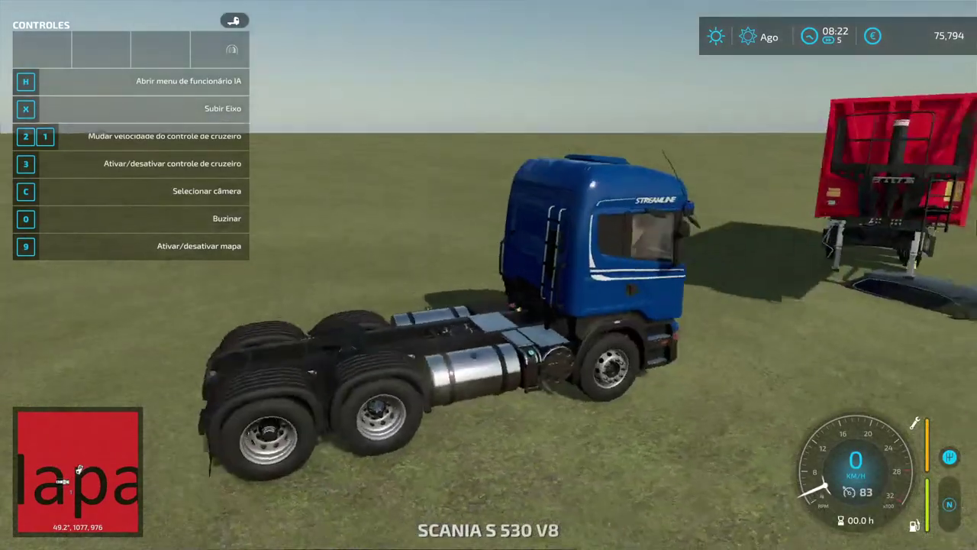
pyautogui.press('3')
pyautogui.scroll(4, 488, 275)
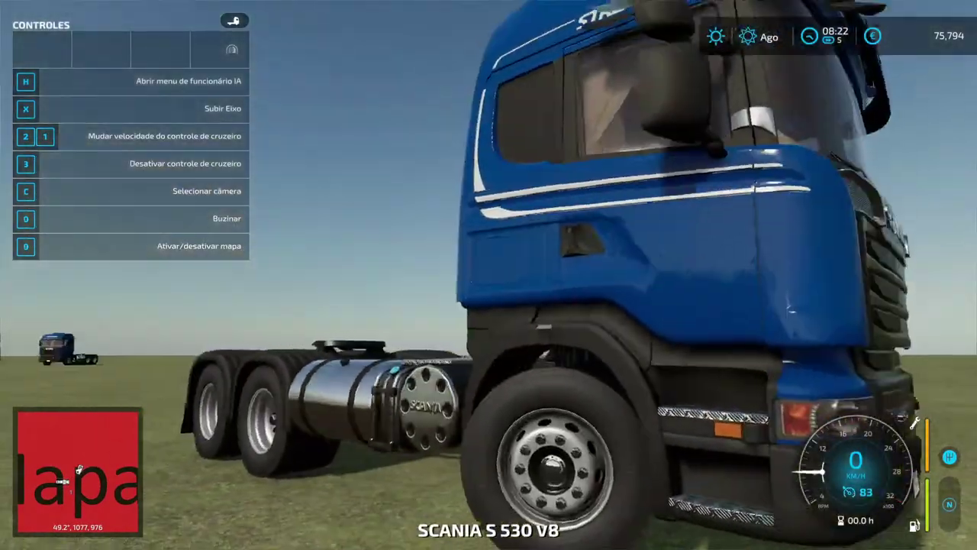
pyautogui.scroll(-8, 489, 275)
pyautogui.press('3')
# Open the shop and enter construction mode in the Paisagismo (landscaping) category
pyautogui.press('p')
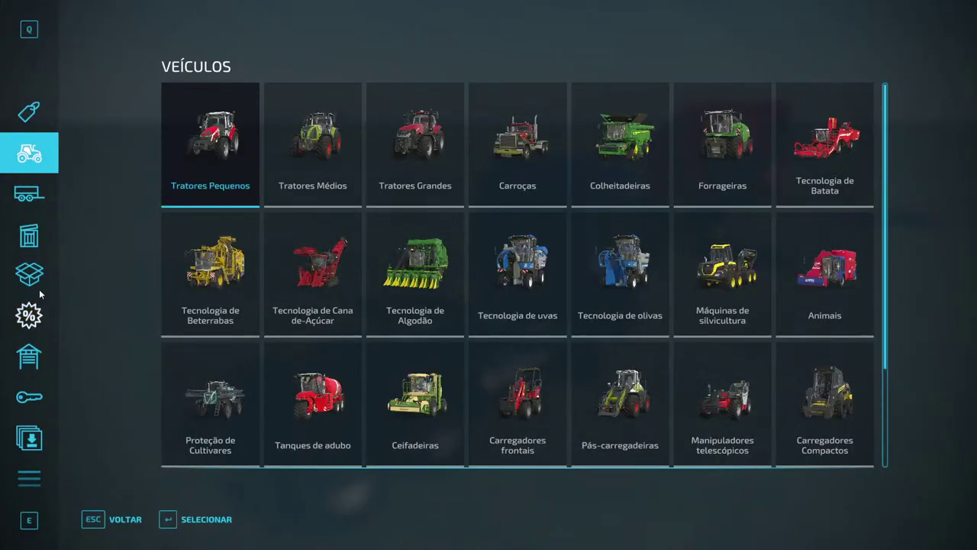
pyautogui.click(29, 397)
pyautogui.click(28, 316)
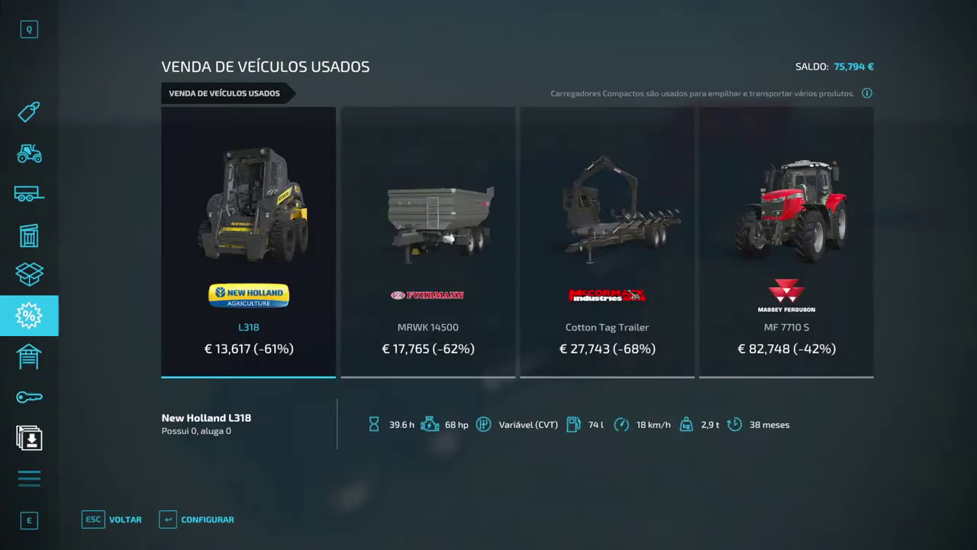
pyautogui.click(21, 430)
pyautogui.click(29, 478)
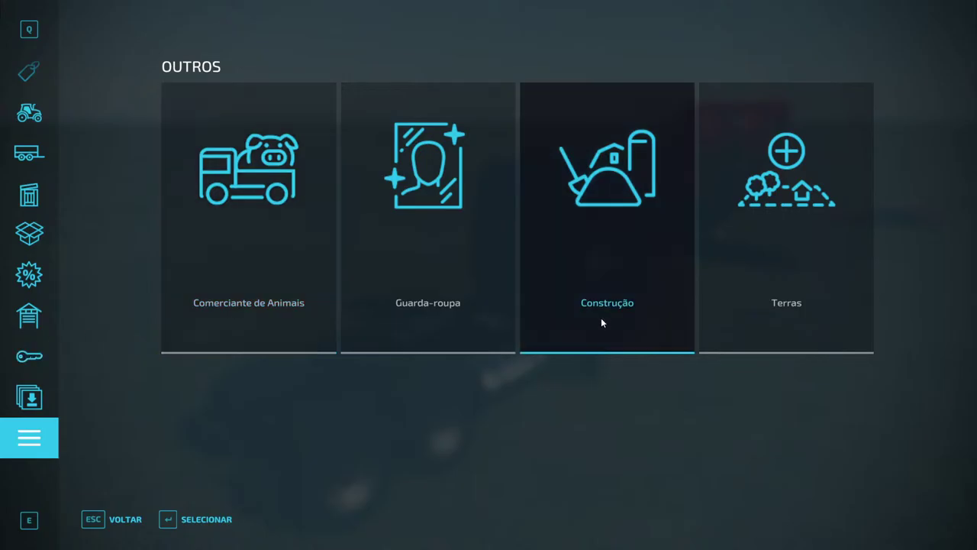
pyautogui.click(601, 317)
pyautogui.press('w')
pyautogui.click(677, 384)
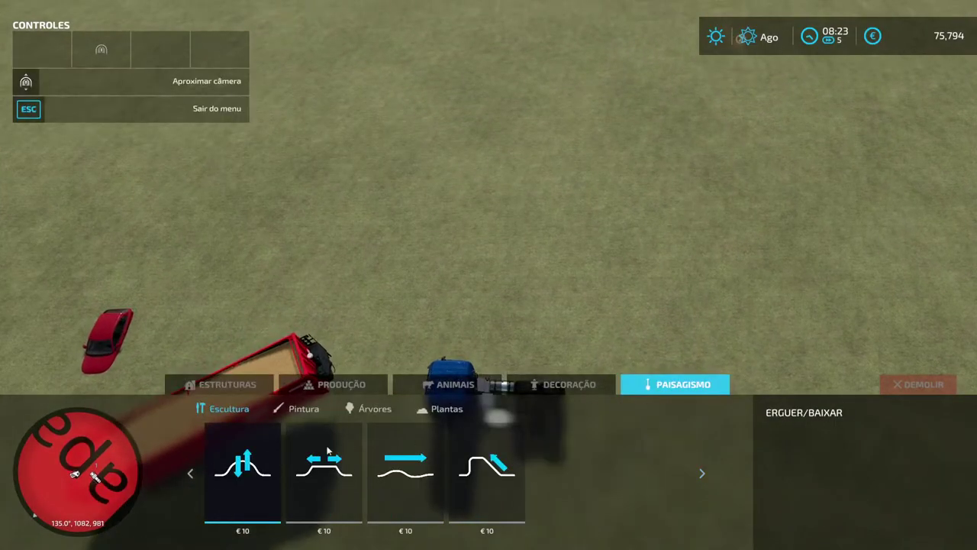
# Raise a first patch of ground on the open terrain behind the truck with the Erguer/Baixar sculpting tool
pyautogui.click(252, 467)
pyautogui.moveTo(506, 225); pyautogui.dragTo(667, 319)
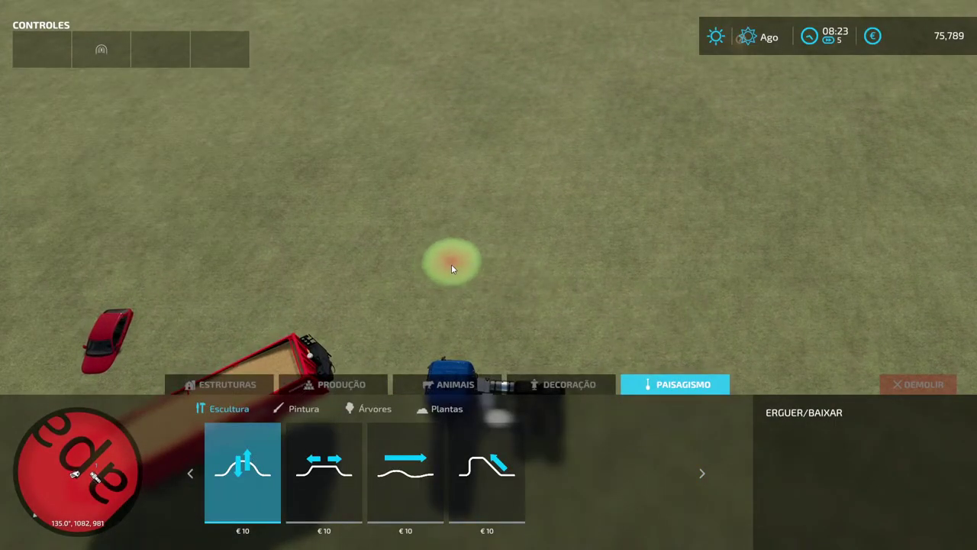
pyautogui.scroll(2, 474, 254)
pyautogui.scroll(2, 474, 254)
pyautogui.moveTo(486, 221); pyautogui.dragTo(524, 336, button='middle')
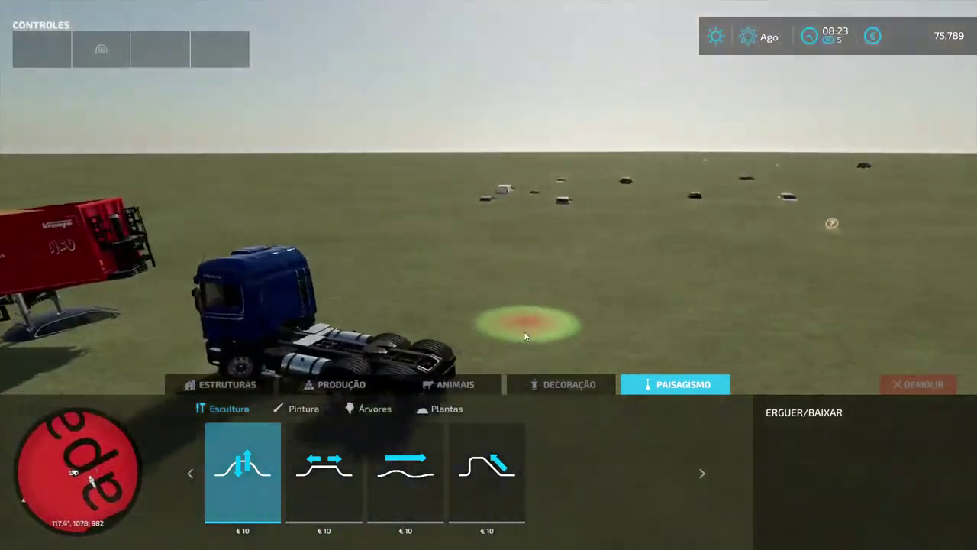
pyautogui.press('d')
pyautogui.moveTo(451, 279); pyautogui.dragTo(452, 286, button='middle')
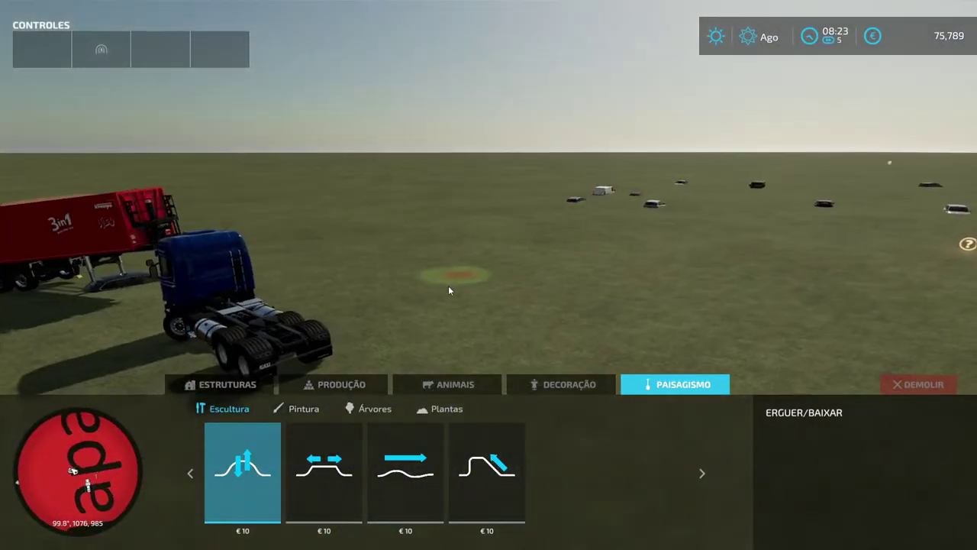
pyautogui.press('s')
pyautogui.click(532, 348)
pyautogui.moveTo(532, 349)
pyautogui.mouseDown()
pyautogui.moveTo(374, 334)
pyautogui.moveTo(416, 340)
pyautogui.moveTo(559, 276)
pyautogui.moveTo(597, 326)
pyautogui.moveTo(527, 333)
pyautogui.mouseUp()
# Sculpt more uneven bumps across the open ground with Erguer/Baixar and leave construction mode
pyautogui.press('s')
pyautogui.press('a')
pyautogui.press('d')
pyautogui.moveTo(635, 345)
pyautogui.mouseDown()
pyautogui.moveTo(452, 308)
pyautogui.moveTo(417, 281)
pyautogui.moveTo(432, 338)
pyautogui.mouseUp()
pyautogui.moveTo(397, 291)
pyautogui.mouseDown()
pyautogui.moveTo(630, 339)
pyautogui.moveTo(571, 320)
pyautogui.moveTo(513, 258)
pyautogui.mouseUp()
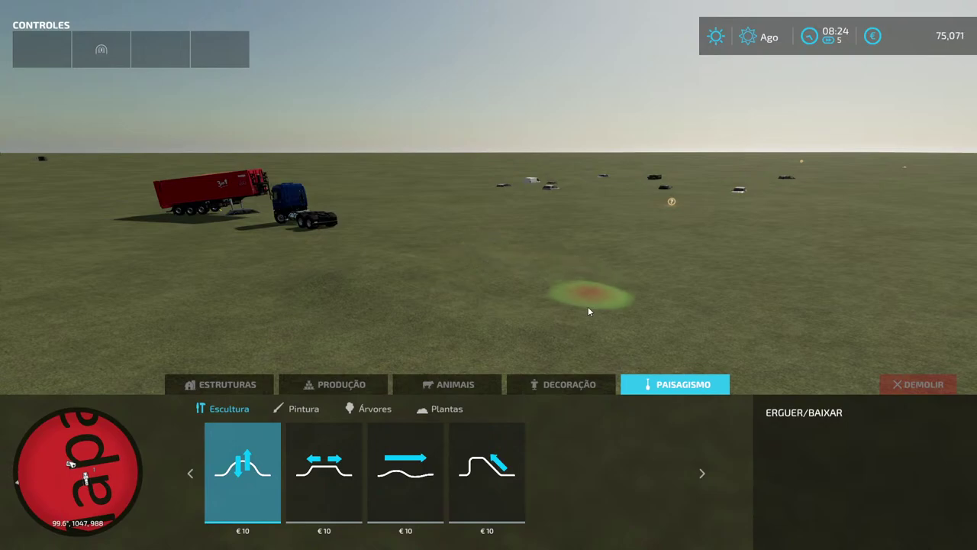
pyautogui.moveTo(523, 326); pyautogui.dragTo(647, 329)
pyautogui.moveTo(591, 303)
pyautogui.mouseDown()
pyautogui.moveTo(484, 336)
pyautogui.moveTo(306, 334)
pyautogui.mouseUp()
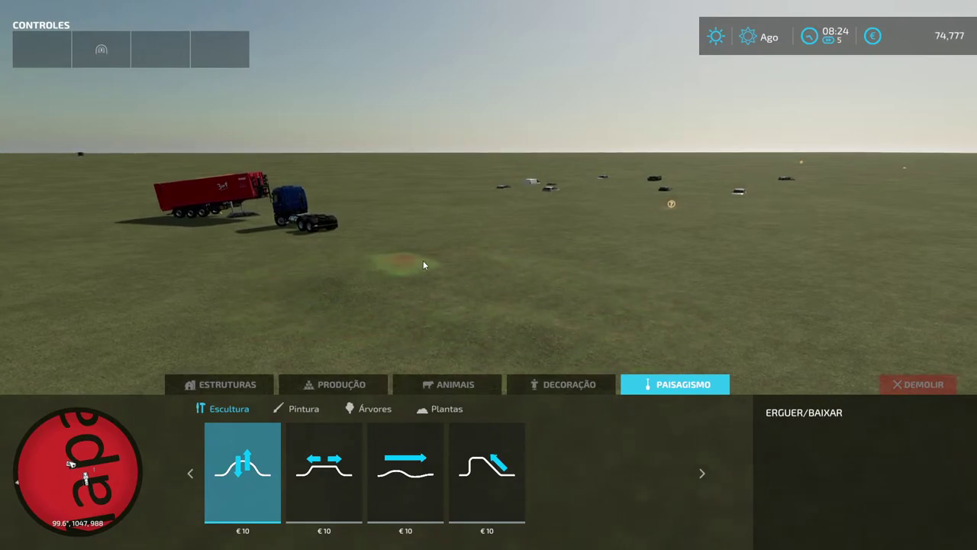
pyautogui.press('Escape')
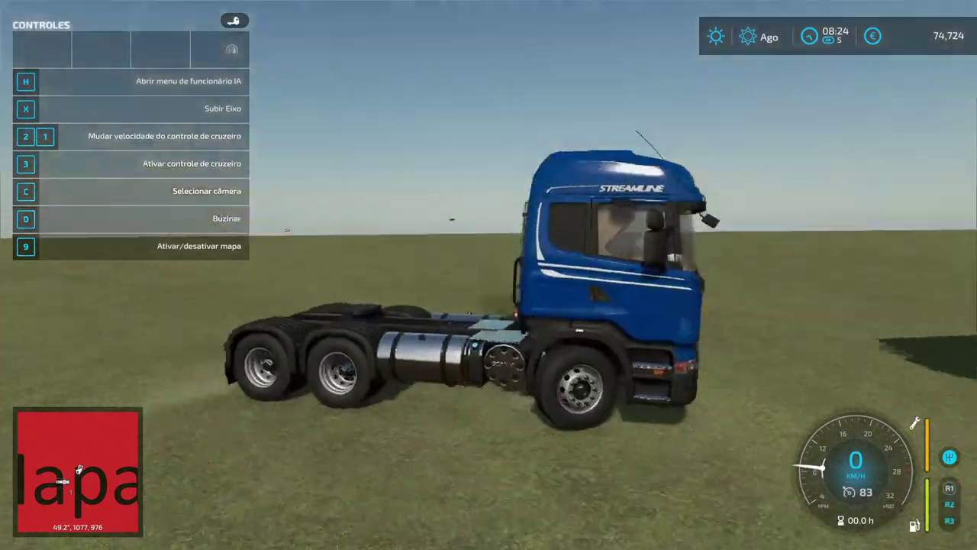
# Reverse and turn the Scania to line it up with the sculpted bumps
pyautogui.press('s')
pyautogui.scroll(2, 489, 275)
pyautogui.scroll(-4, 489, 275)
pyautogui.press('d')
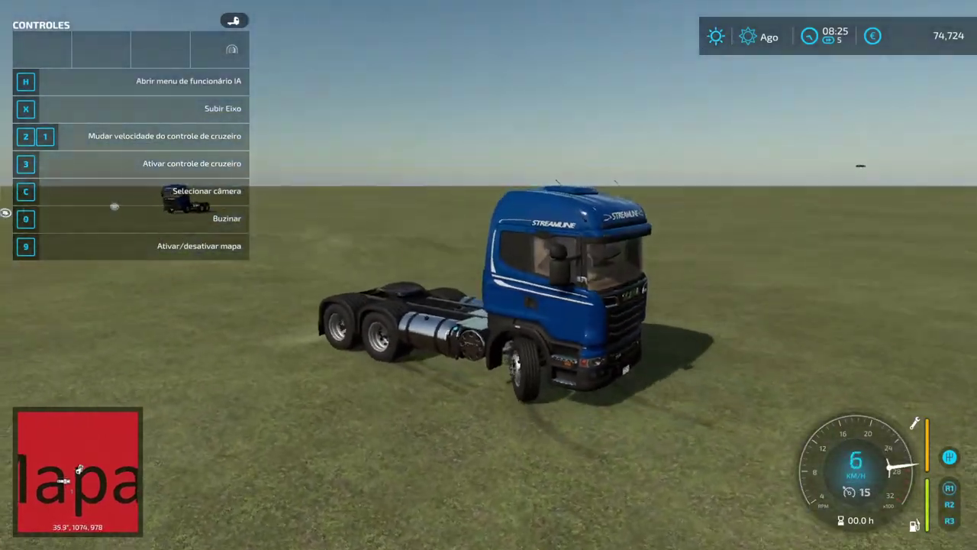
pyautogui.press('a')
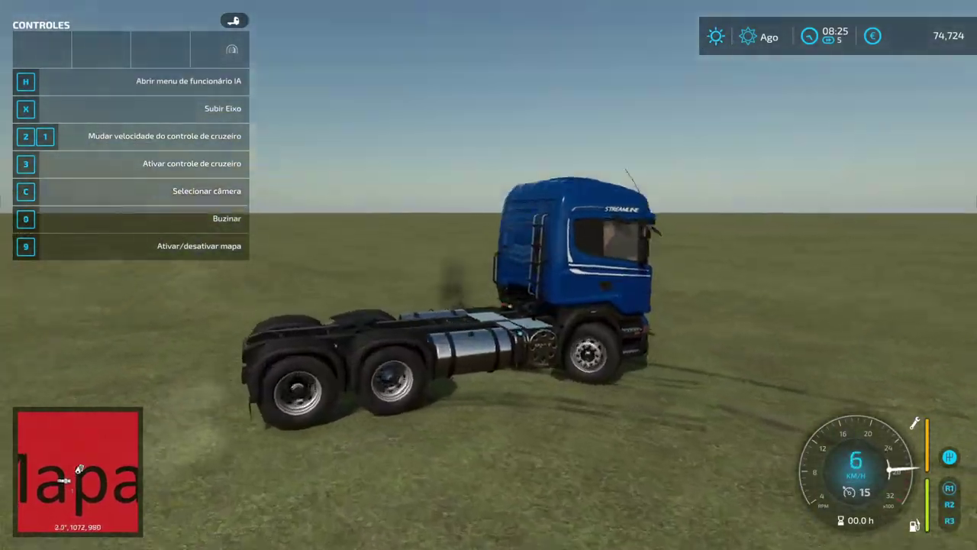
# Examine the rear of the Scania's cab and chassis from outside and on foot, returning to the driver's seat
pyautogui.scroll(5, 489, 275)
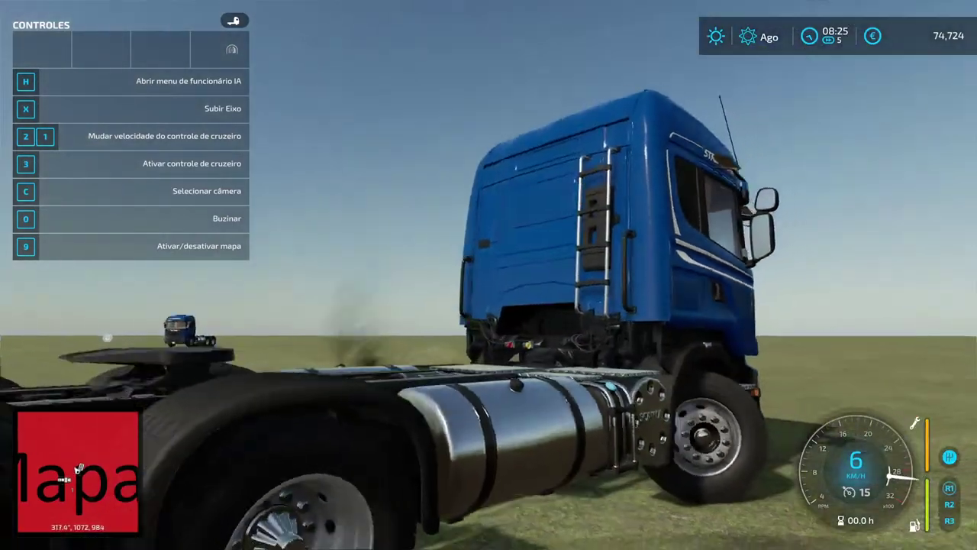
pyautogui.scroll(-5, 489, 275)
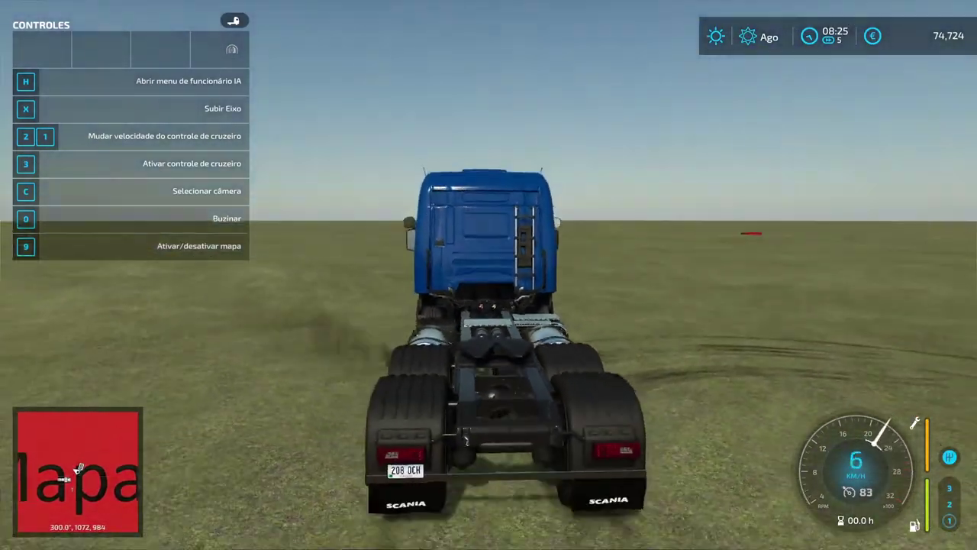
pyautogui.scroll(4, 489, 275)
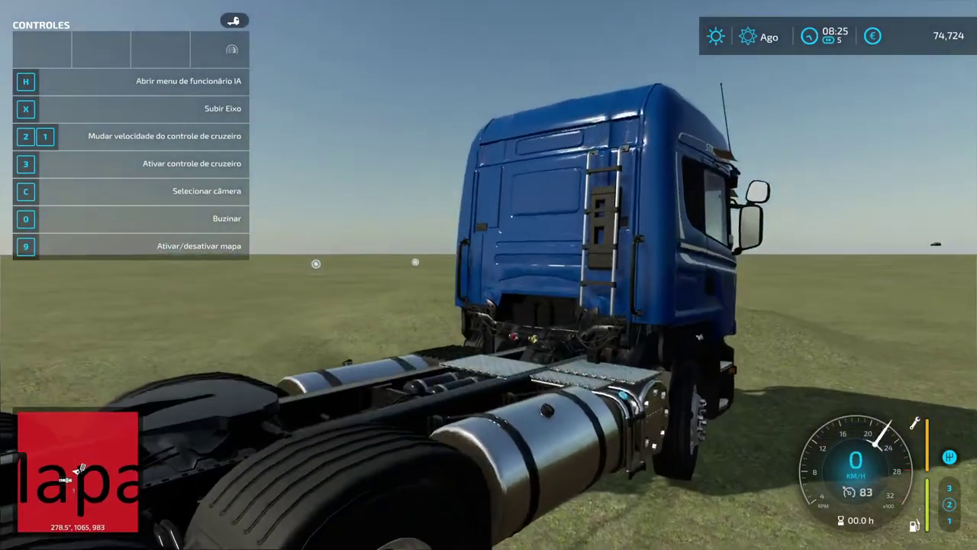
pyautogui.press('e')
pyautogui.press('w')
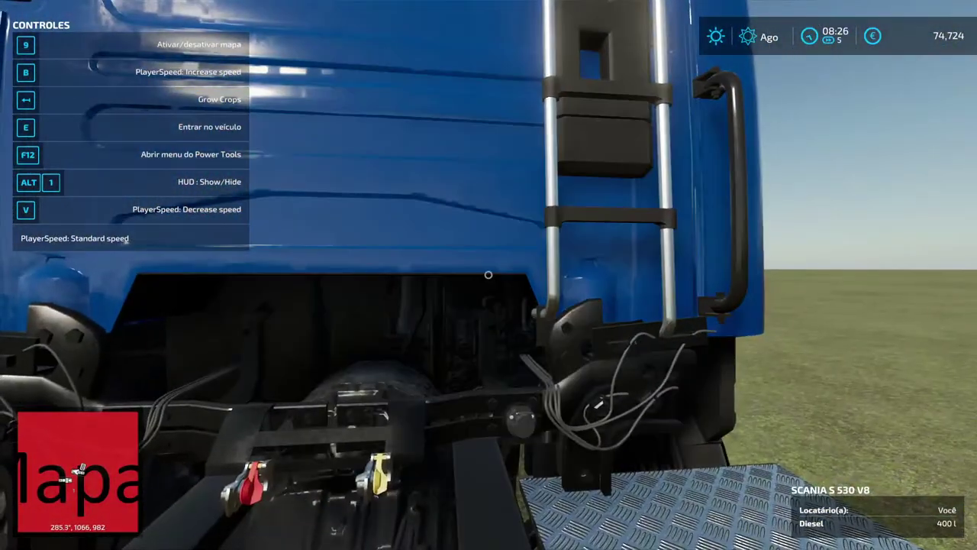
pyautogui.press('e')
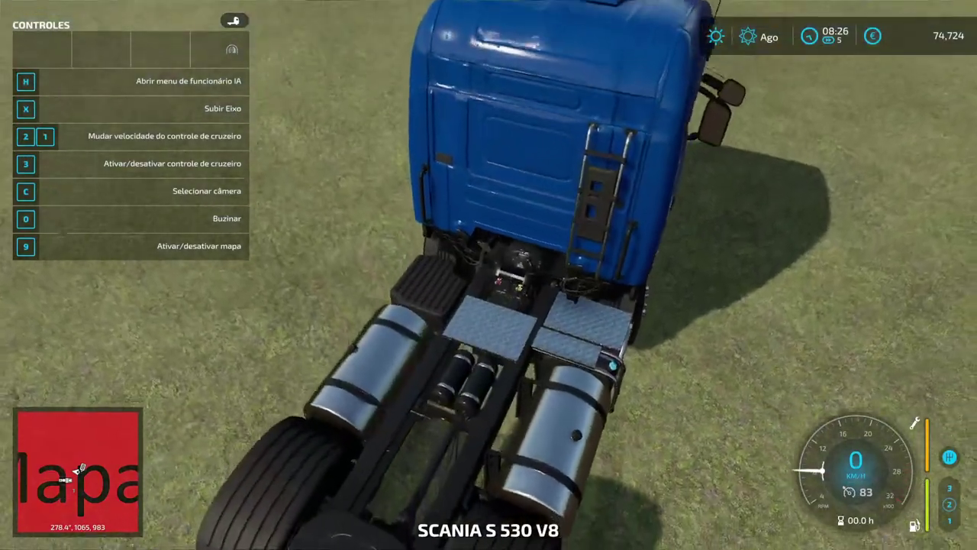
# Drive the Scania's front wheels onto the sculpted mound, back off it and raise the lift axle
pyautogui.press('w')
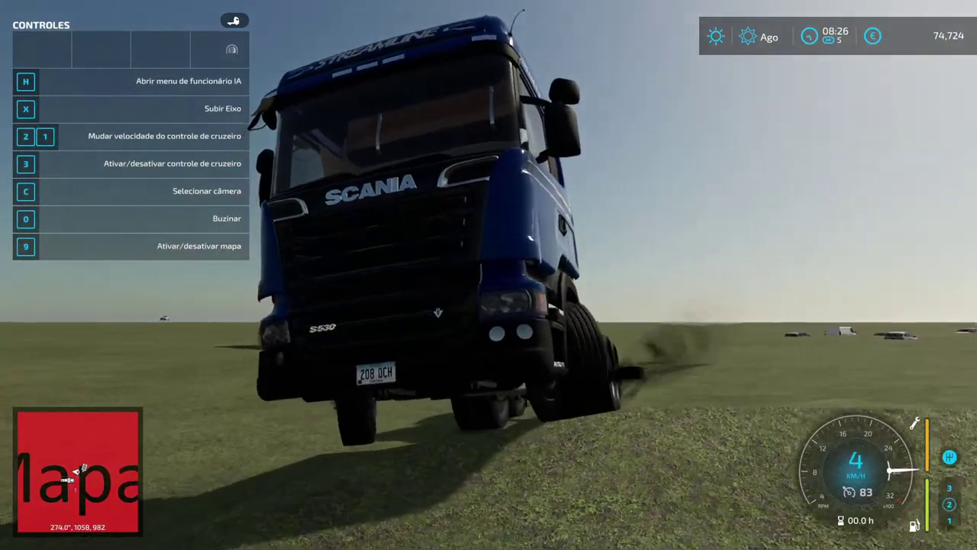
pyautogui.press('s')
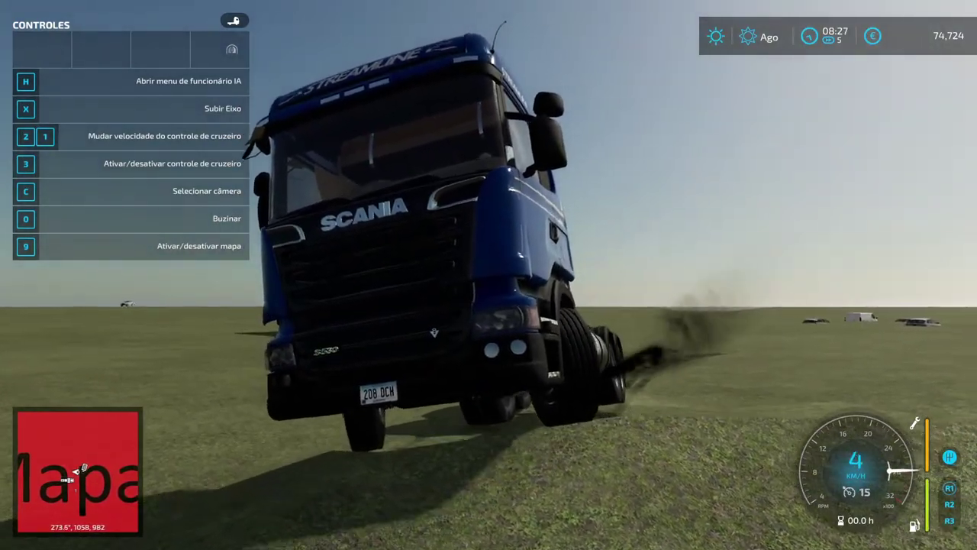
pyautogui.press('x')
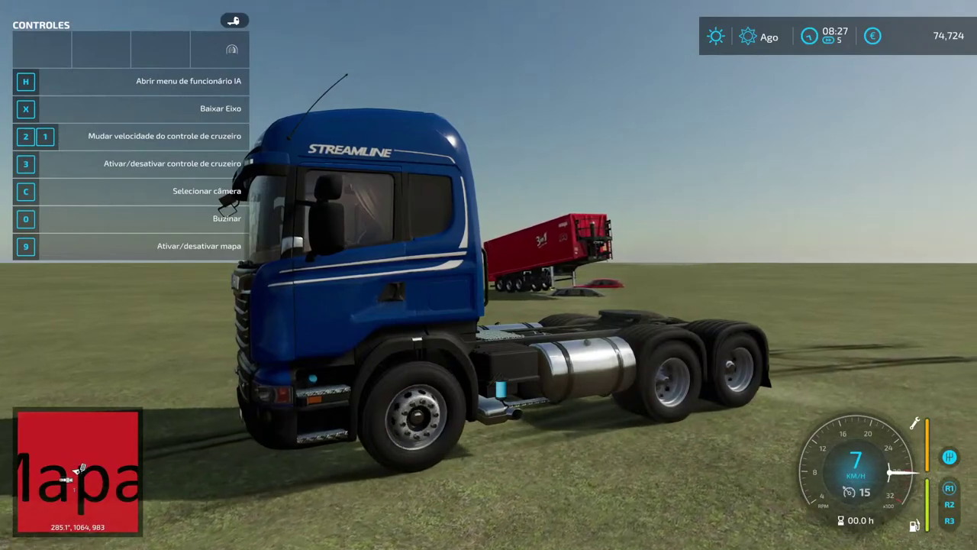
# Drive the Scania across the sculpted mounds with its axle raised, steering both ways to test the suspension
pyautogui.press('w')
pyautogui.scroll(-4, 489, 275)
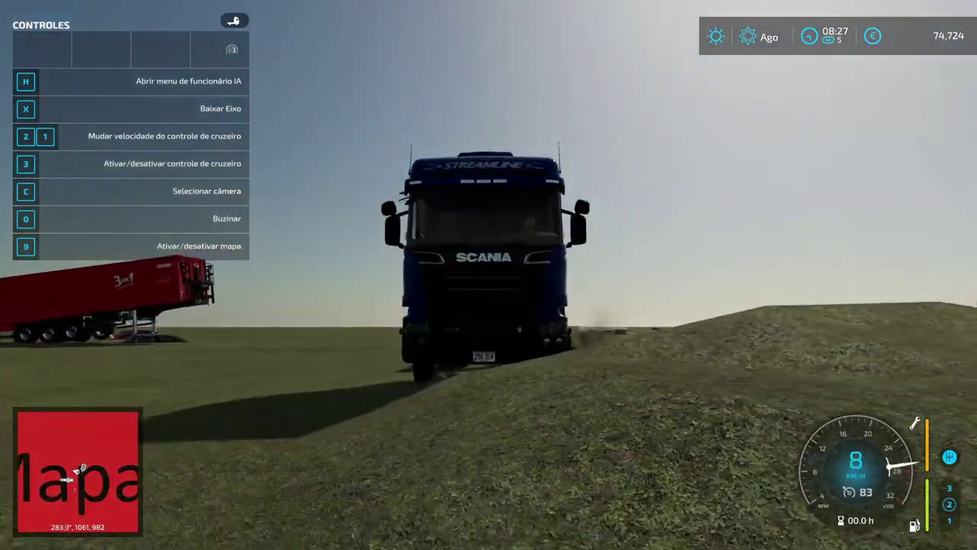
pyautogui.press('d')
pyautogui.press('d')
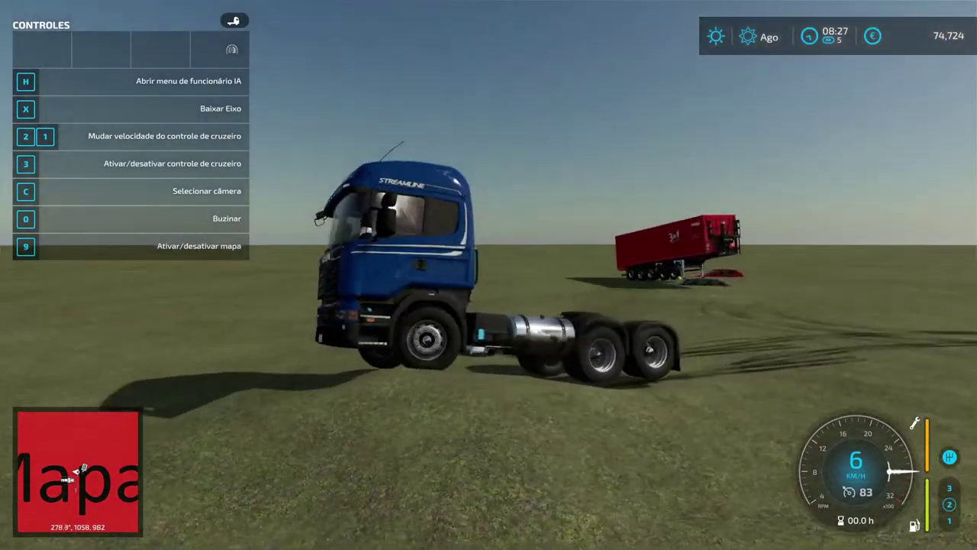
pyautogui.scroll(4, 489, 275)
pyautogui.scroll(-4, 489, 275)
pyautogui.press('a')
pyautogui.press('w')
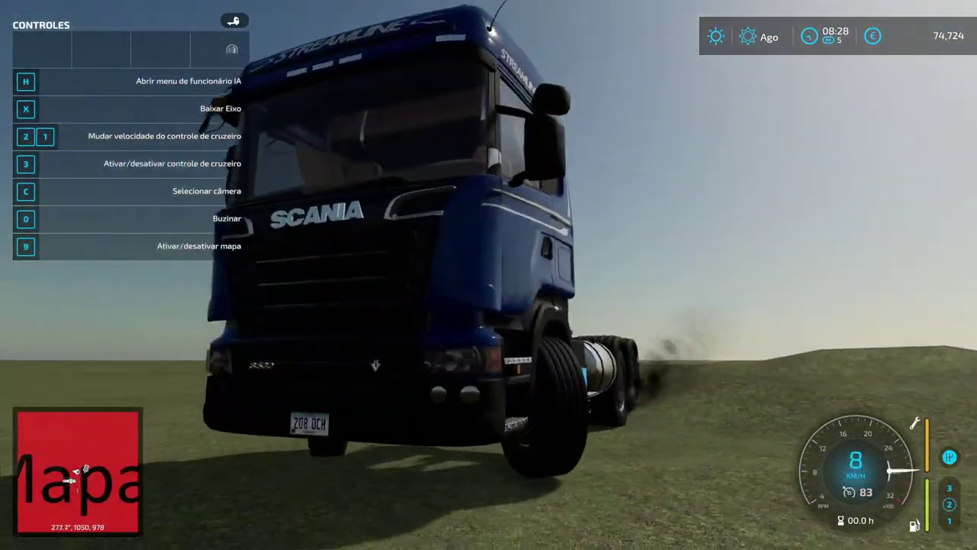
pyautogui.scroll(-4, 489, 275)
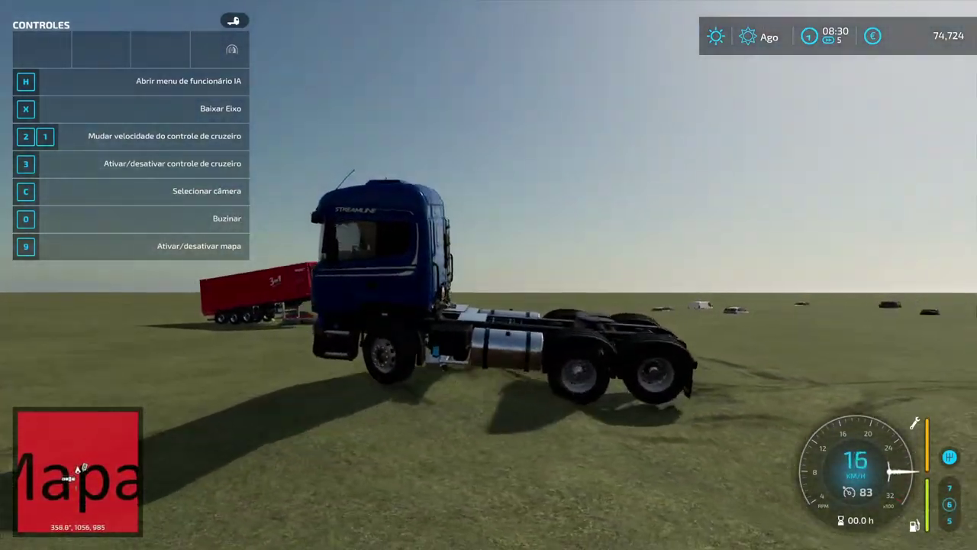
# Lower the Scania's lift axle and reverse the truck back over the mounds while turning
pyautogui.press('x')
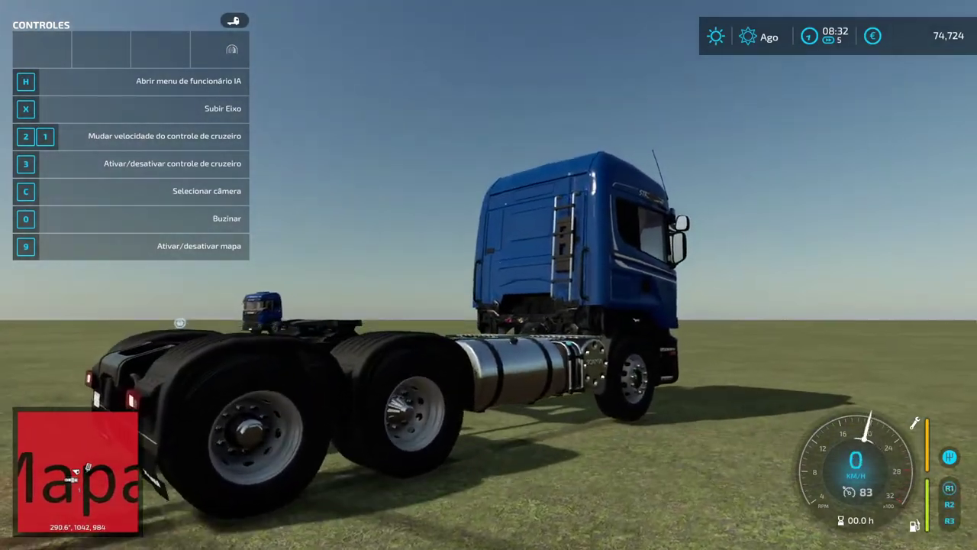
pyautogui.scroll(-2, 489, 274)
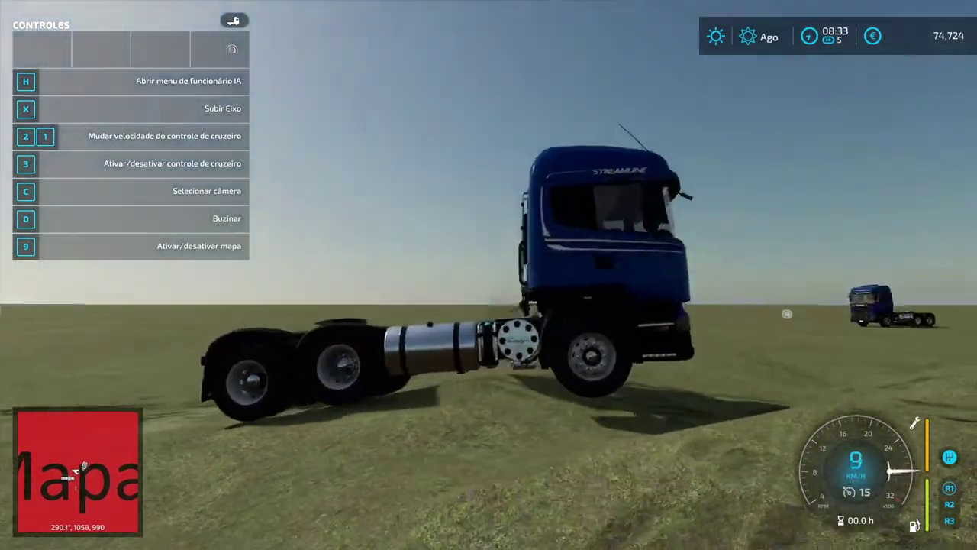
pyautogui.press('d')
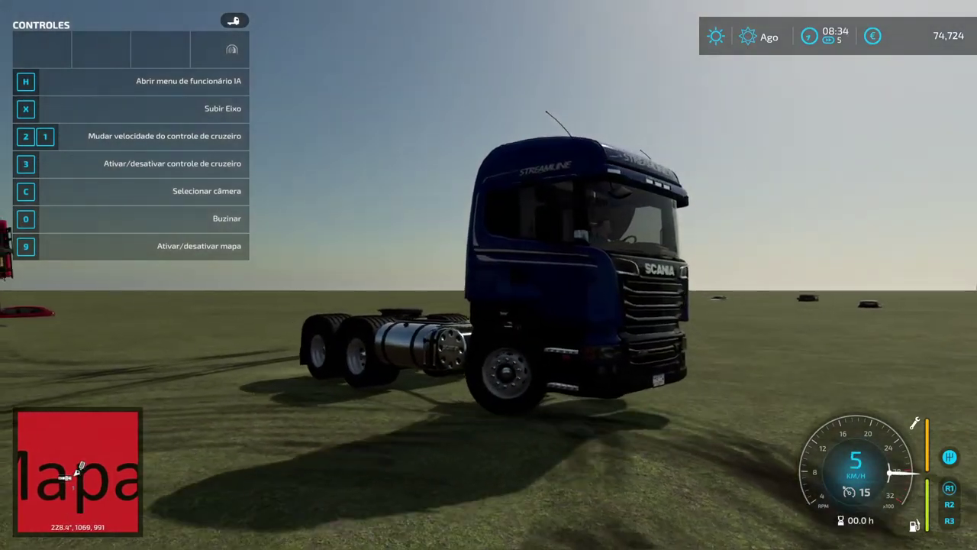
# Raise the lift axle and reverse the Scania up to the front of the red Krampe trailer
pyautogui.press('x')
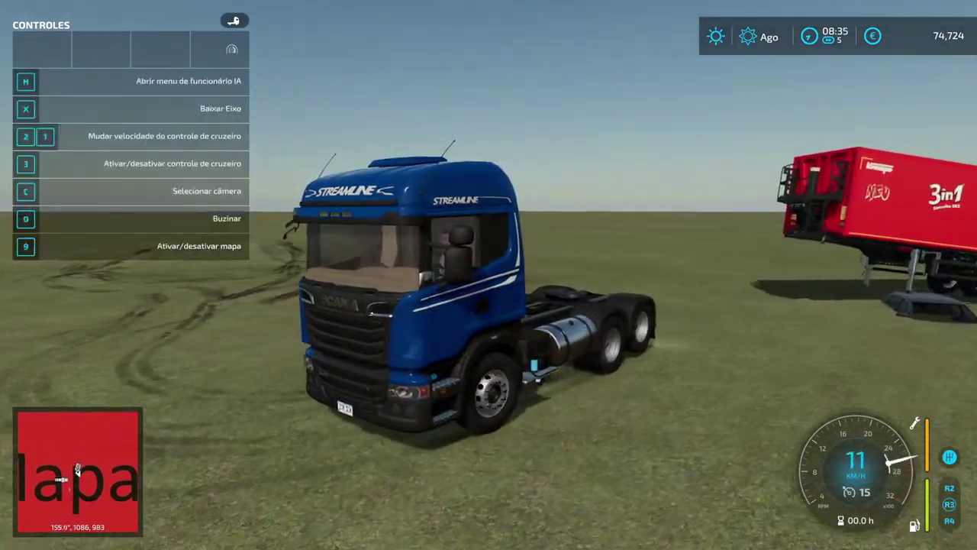
pyautogui.middleClick(489, 275)
pyautogui.middleClick(488, 275)
pyautogui.press('a')
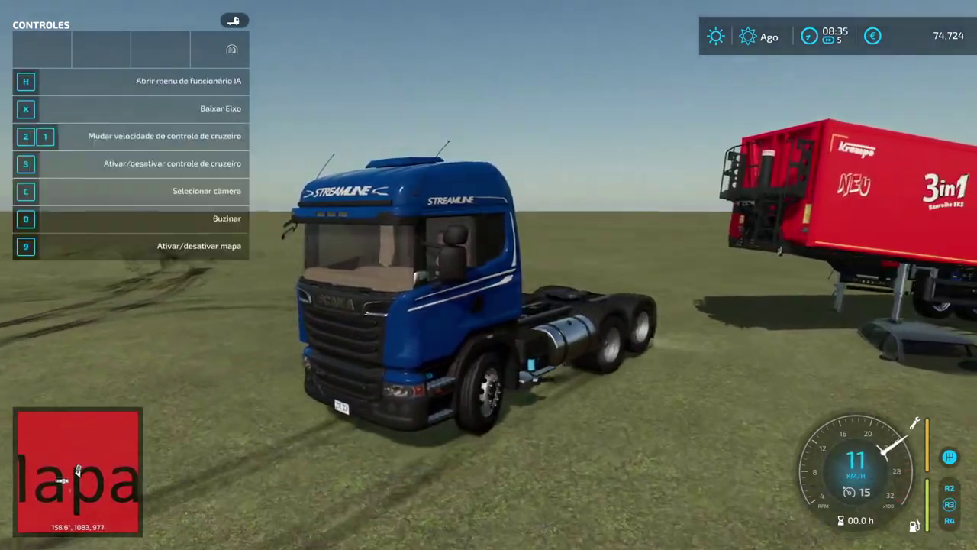
pyautogui.press('s')
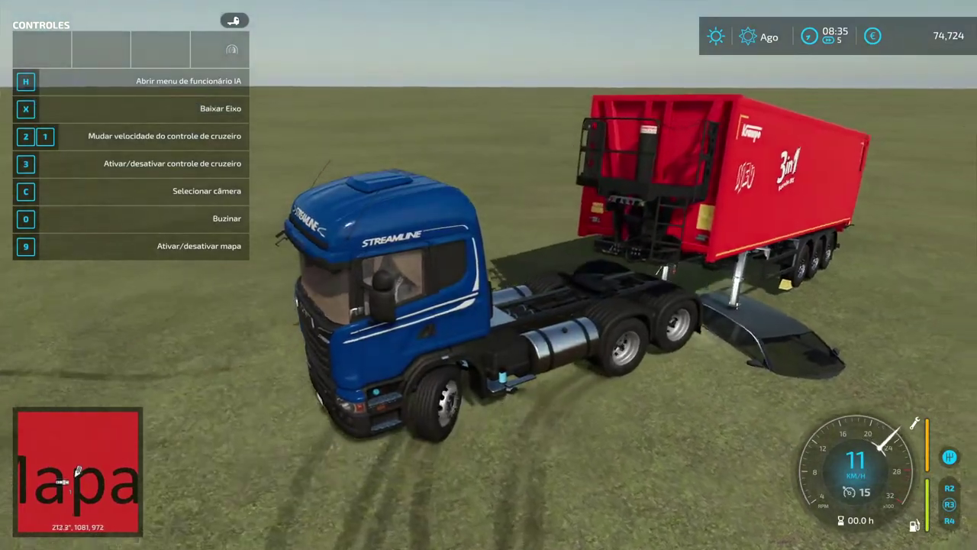
pyautogui.press('w')
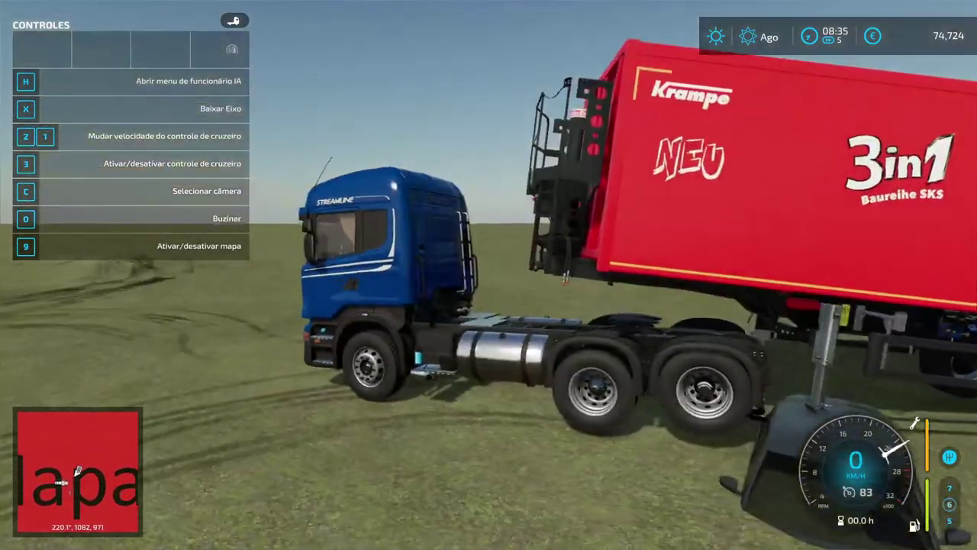
# Get out, walk to the Krampe trailer and activate Super força through the Power Tools dialog
pyautogui.press('e')
pyautogui.press('w')
pyautogui.press('w')
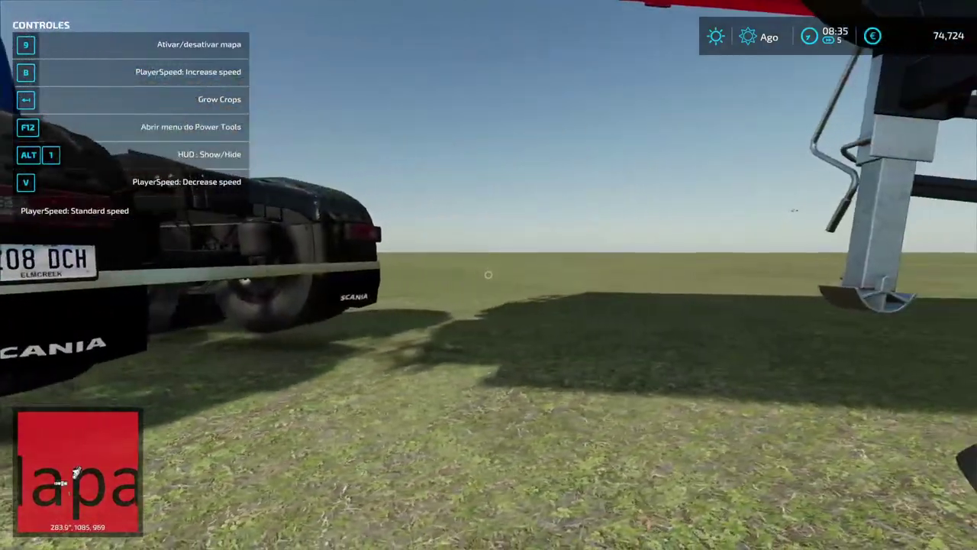
pyautogui.press('F12')
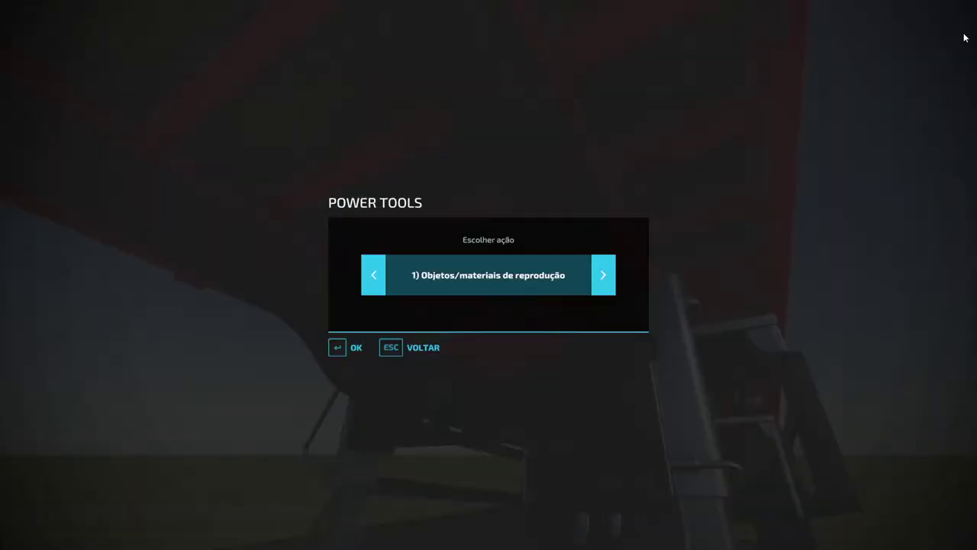
pyautogui.click(344, 347)
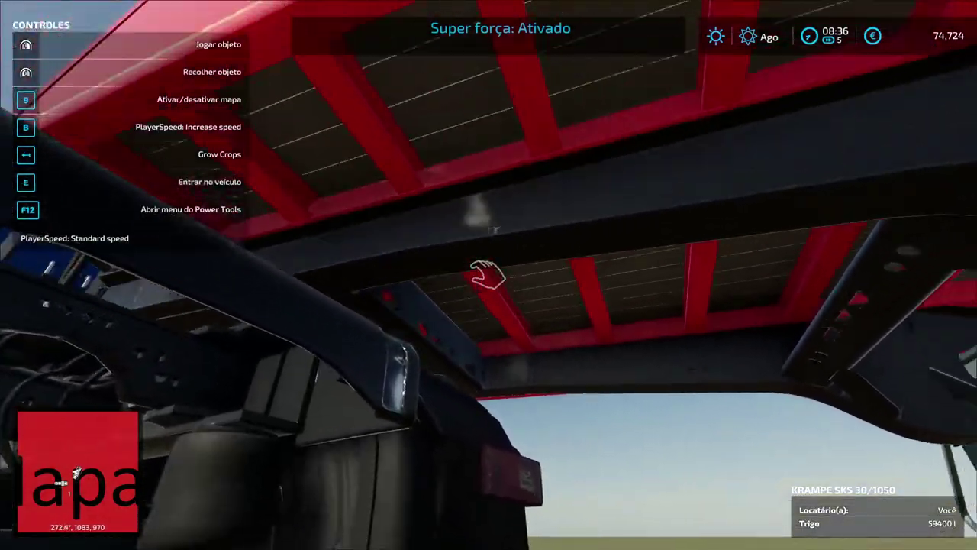
# Shift the Krampe SKS 30/1050 trailer over the Scania's coupling by hand, return to the truck and attach it
pyautogui.click(488, 275)
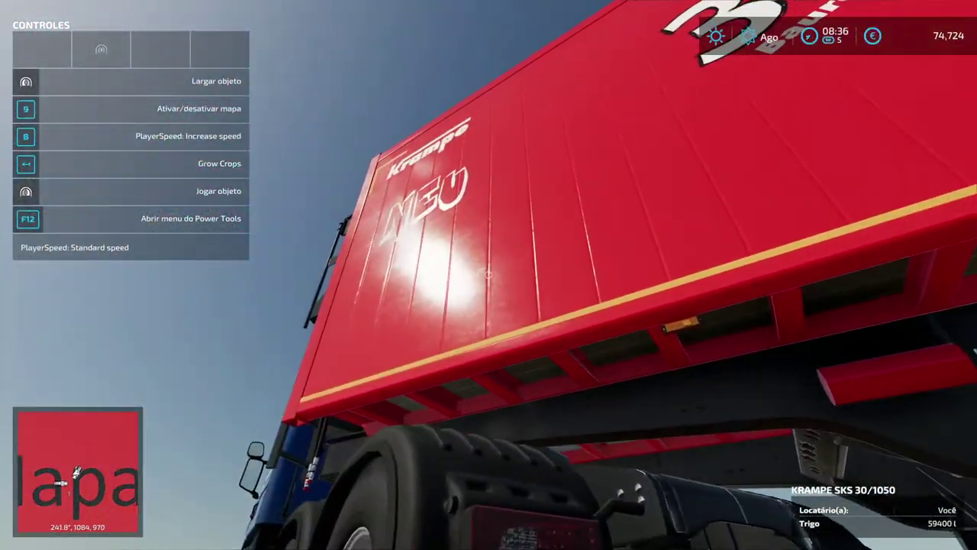
pyautogui.click(489, 274)
pyautogui.press('Tab')
pyautogui.press('q')
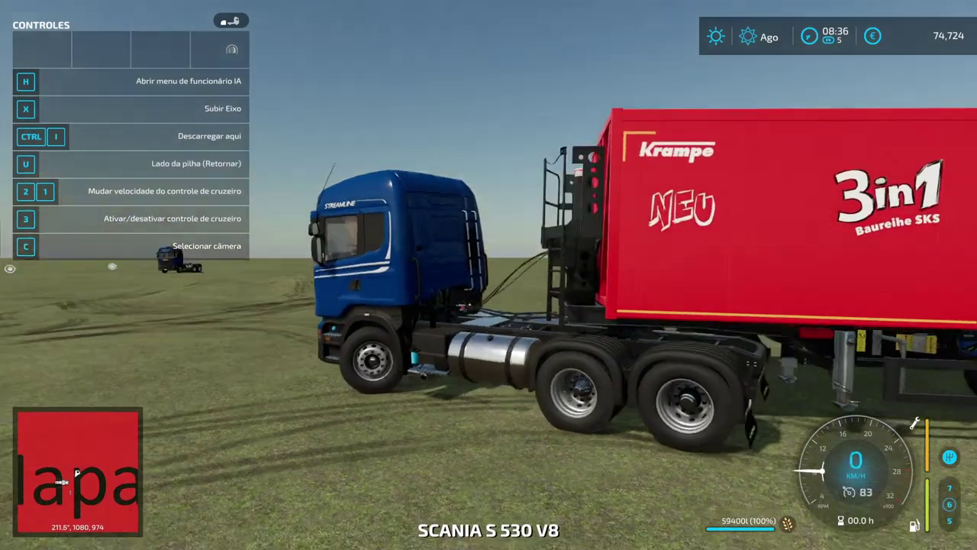
# Pull the loaded Krampe trailer forward with the Scania, steering across the flat ground with the lift axle lowered
pyautogui.press('x')
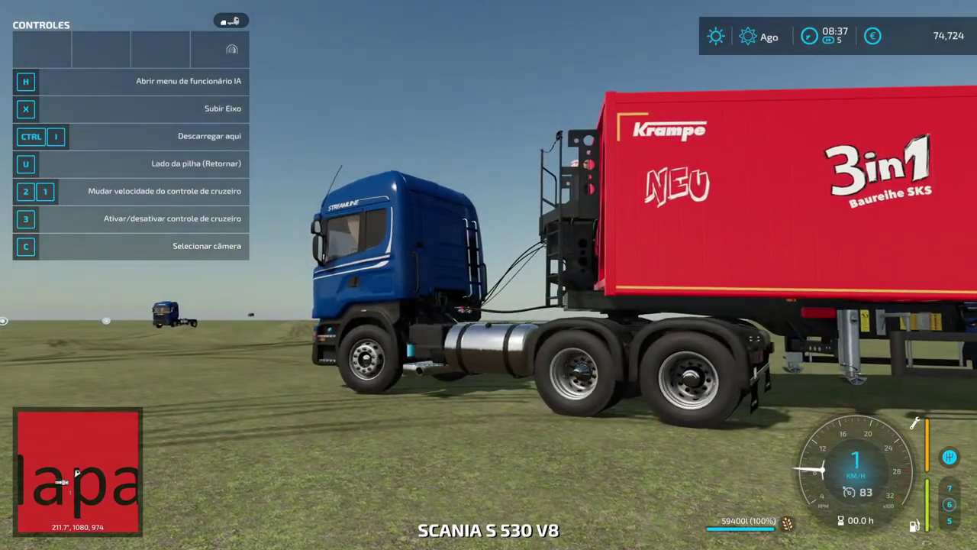
pyautogui.press('w')
pyautogui.press('w')
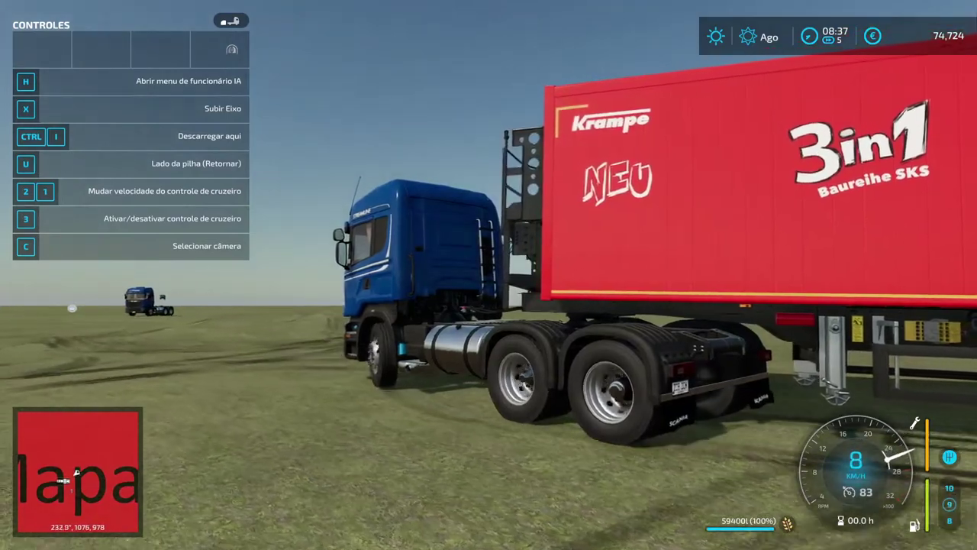
pyautogui.press('w')
pyautogui.press('w')
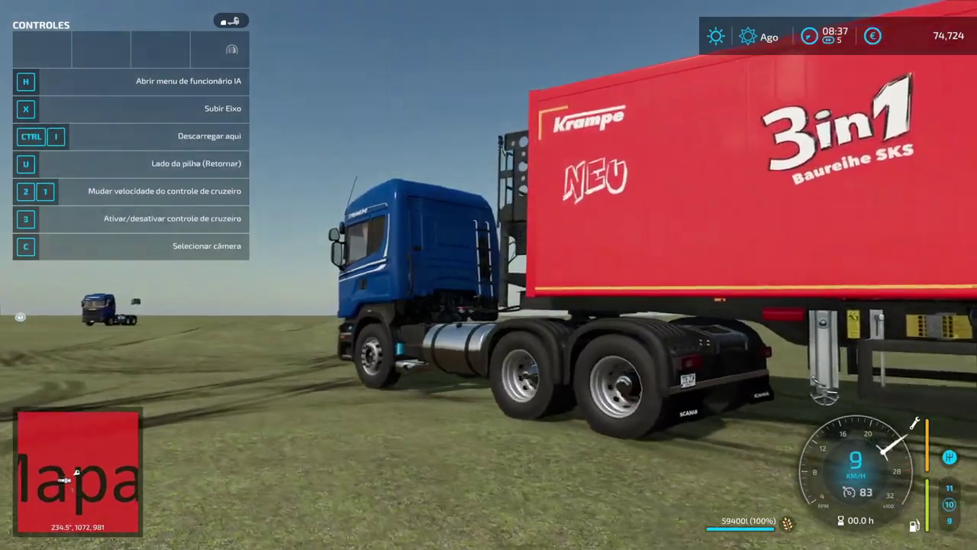
# Raise the lift axle, drive the truck and loaded trailer onto the mounds, and brake there
pyautogui.press('x')
pyautogui.press('w')
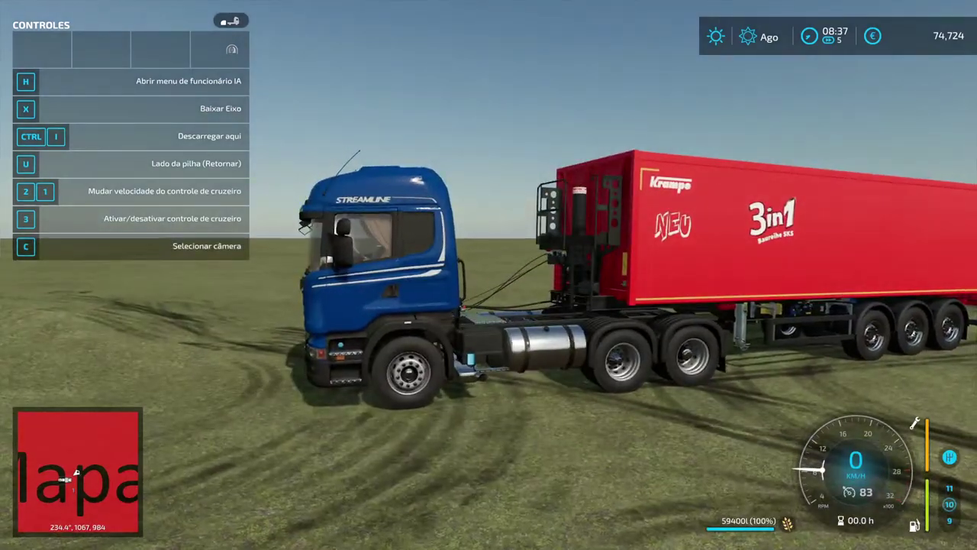
pyautogui.press('w')
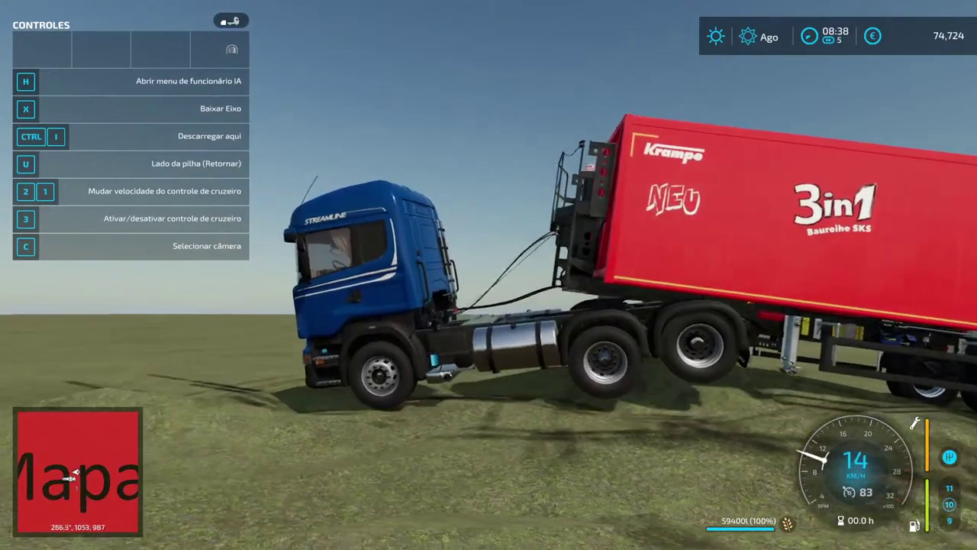
pyautogui.press('s')
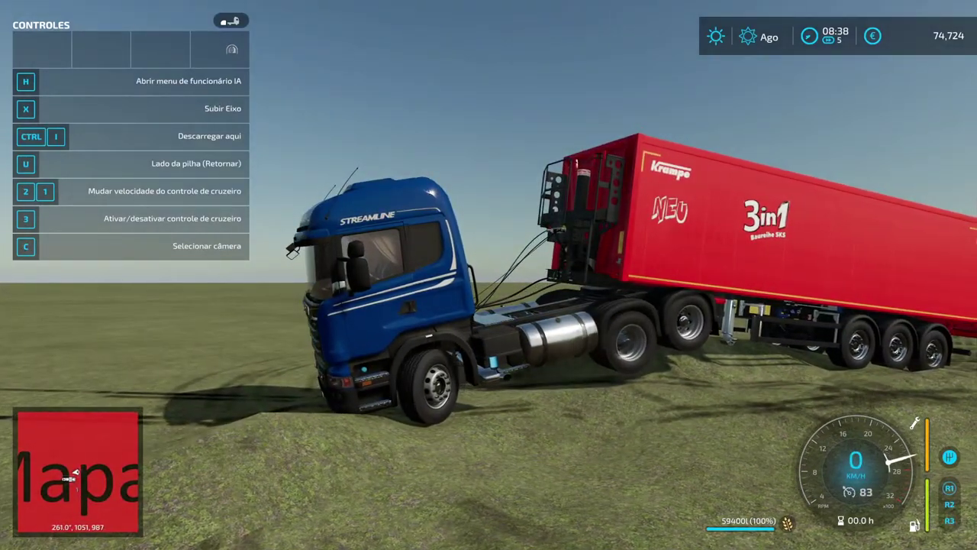
# Get out, lift and shift the Krampe SKS 30/1050 trailer by hand, and get back into the Scania
pyautogui.press('e')
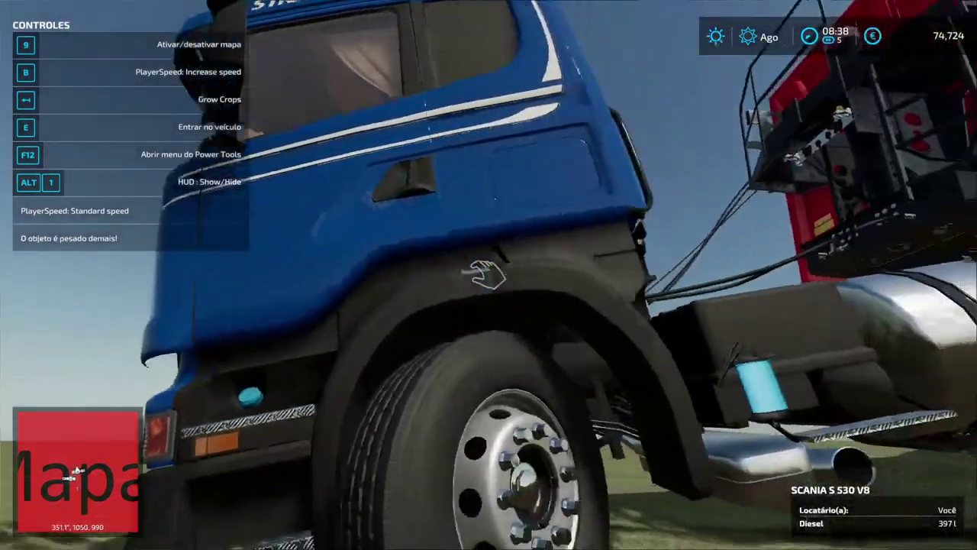
pyautogui.press('d')
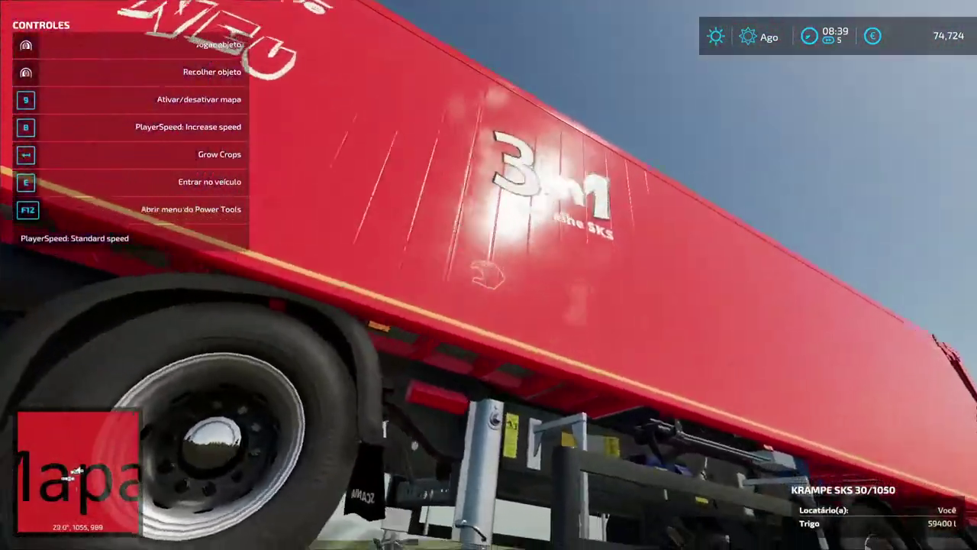
pyautogui.click(488, 275)
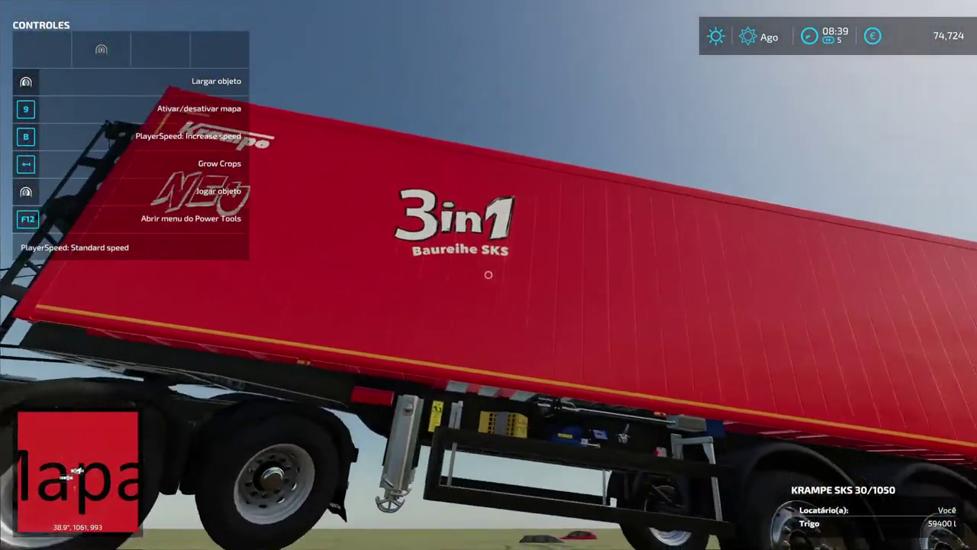
pyautogui.click(489, 275)
pyautogui.press('e')
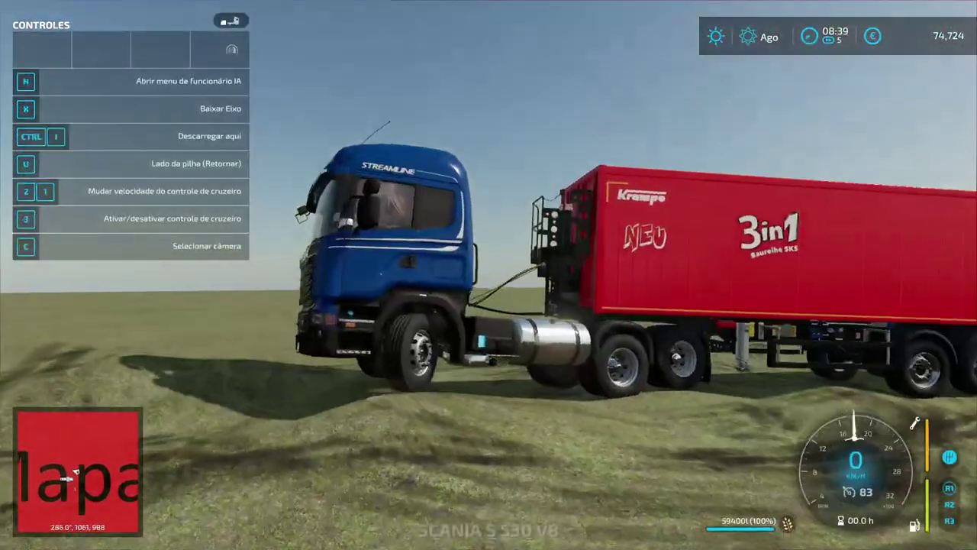
# Reverse the truck and trailer off the mound and drive forward up it again with the lift axle raised
pyautogui.scroll(-5, 489, 275)
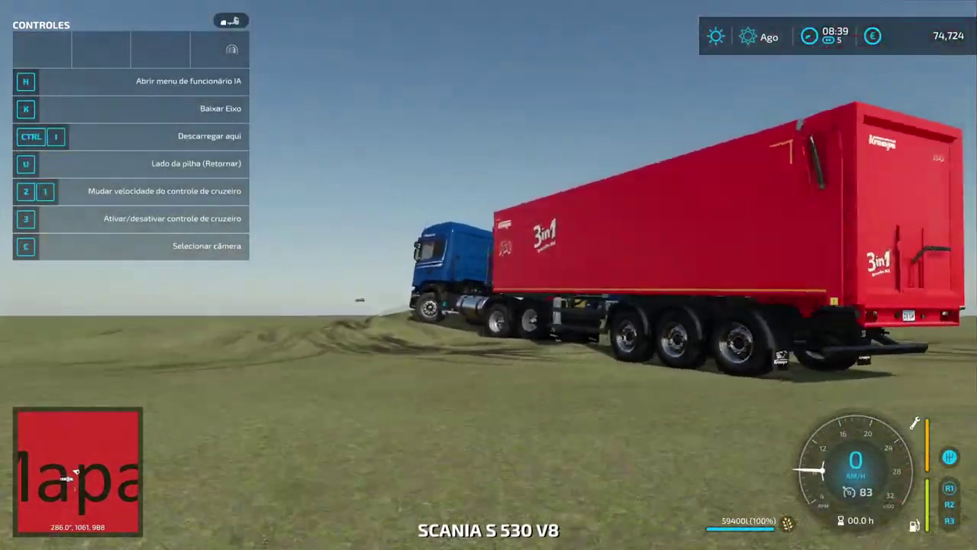
pyautogui.press('w')
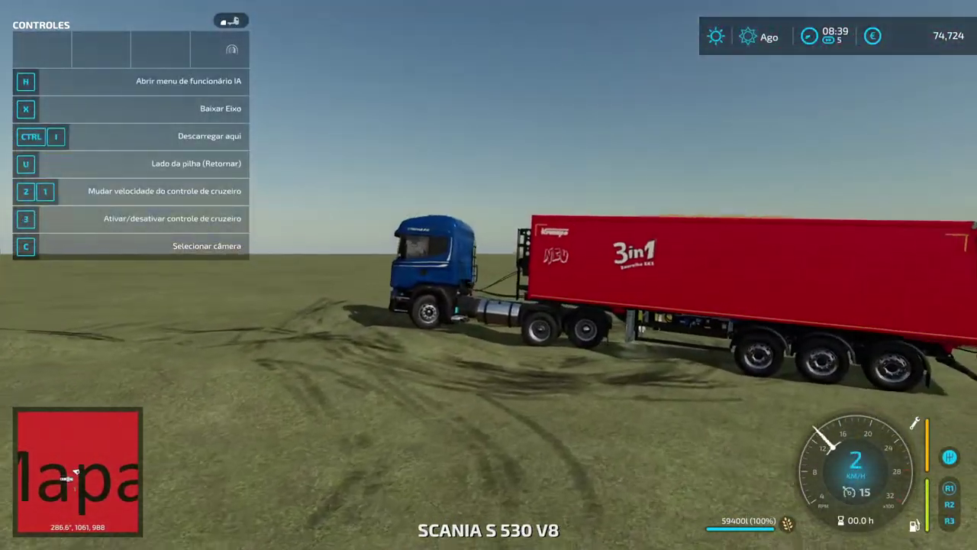
pyautogui.press('w')
pyautogui.press('w')
pyautogui.press('d')
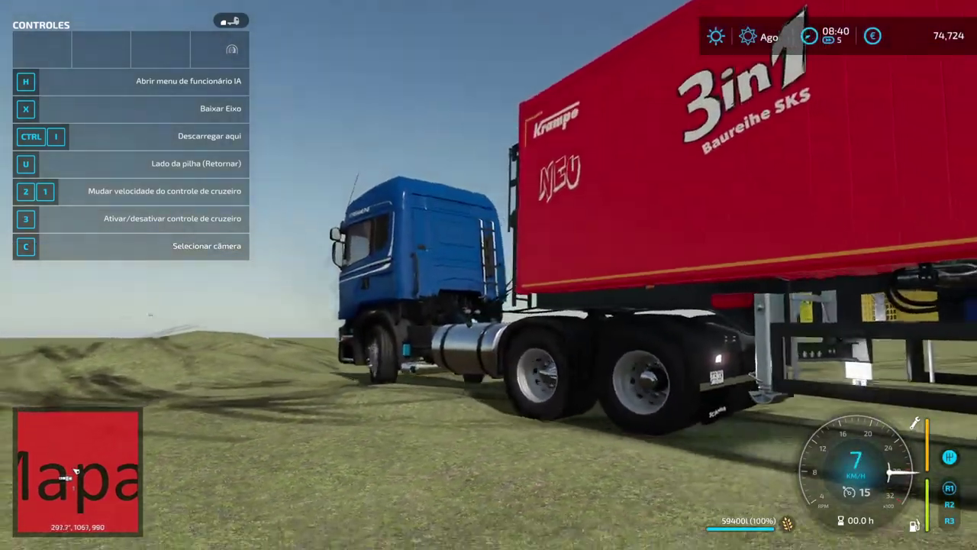
pyautogui.press('w')
pyautogui.press('w')
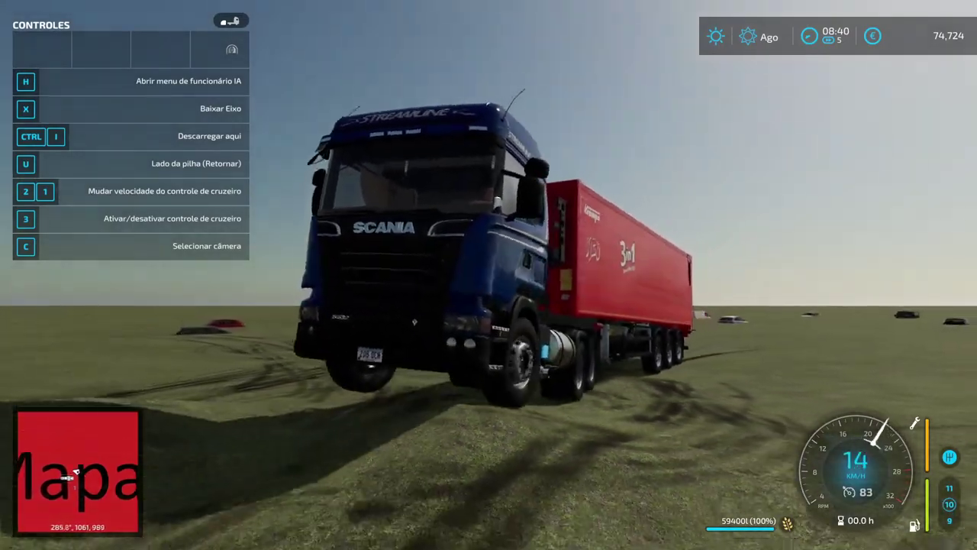
# Steer the truck sharply across the mound with the trailer attached, stop there, and lower the lift axle
pyautogui.press('d')
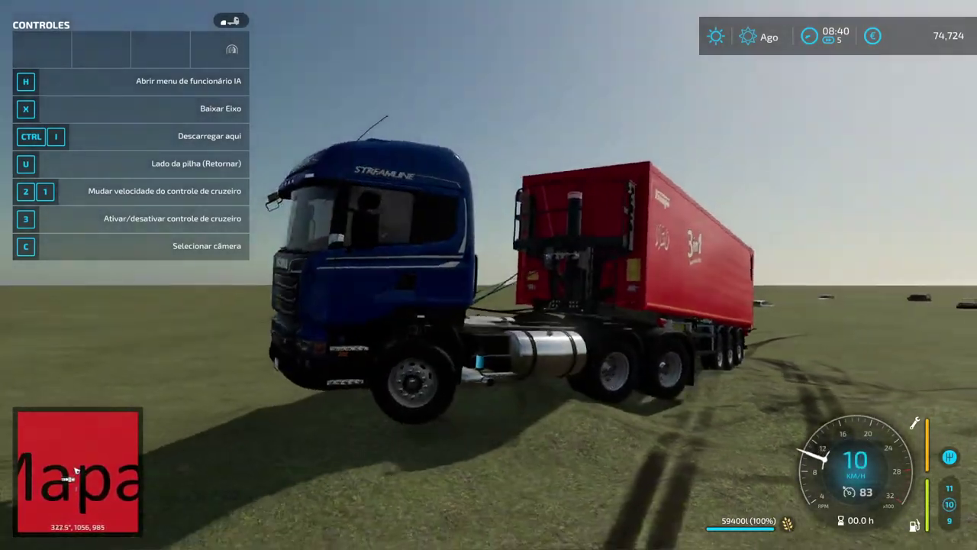
pyautogui.press('d')
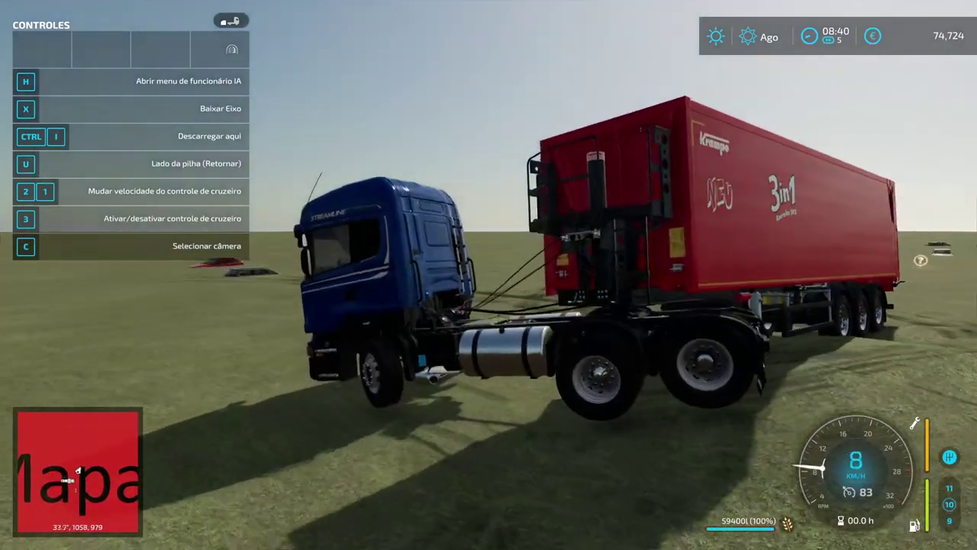
pyautogui.press('s')
pyautogui.press('w')
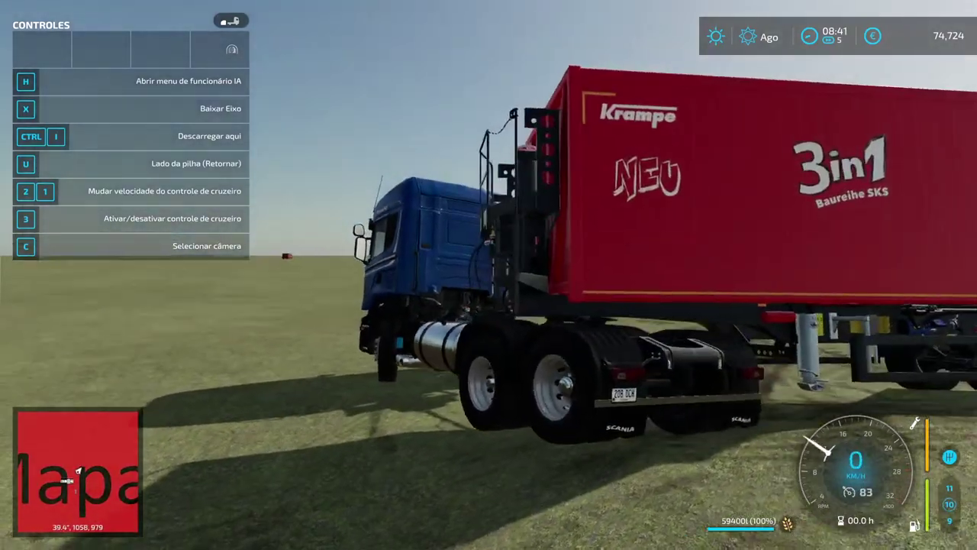
pyautogui.press('w')
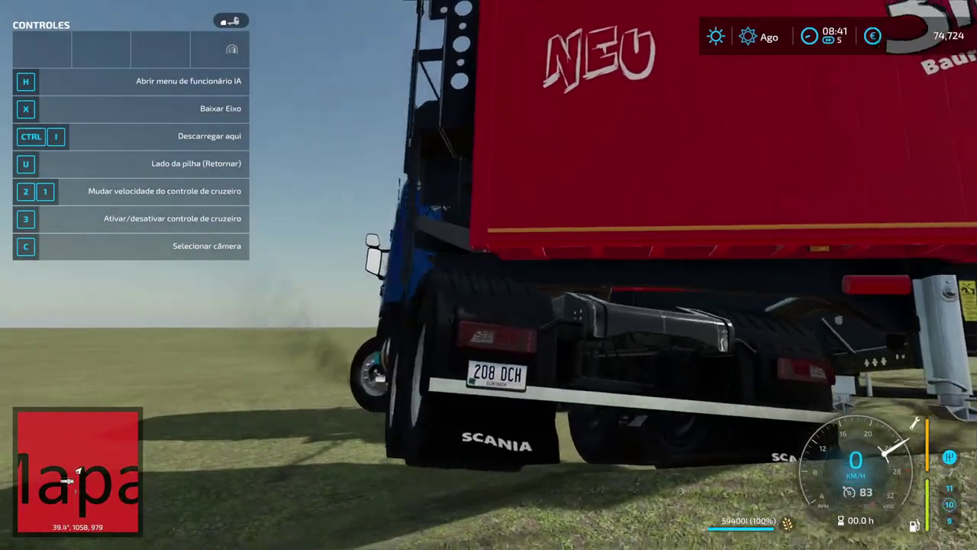
pyautogui.press('x')
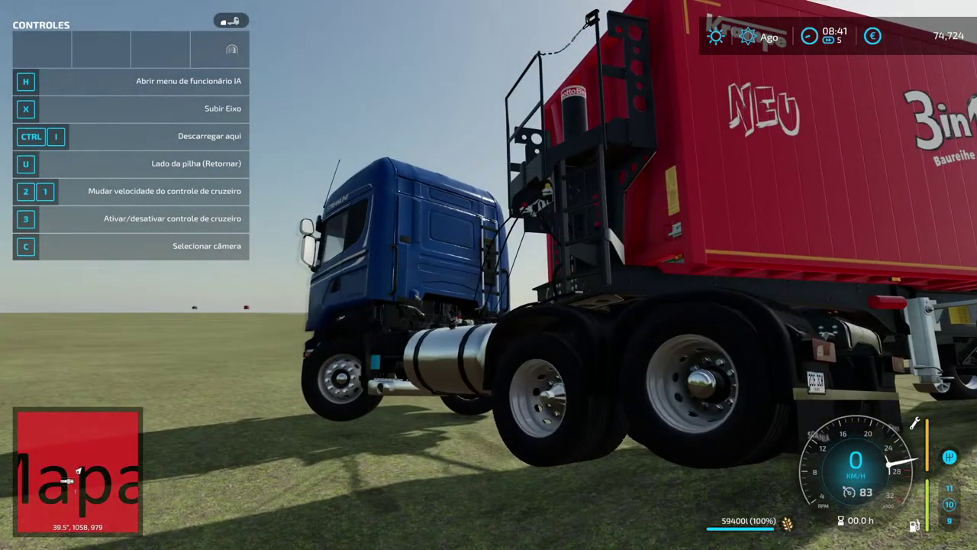
# Get out and examine the front wheel, fuel tank, rear wheels and trailer coupling along one side of the Scania
pyautogui.press('e')
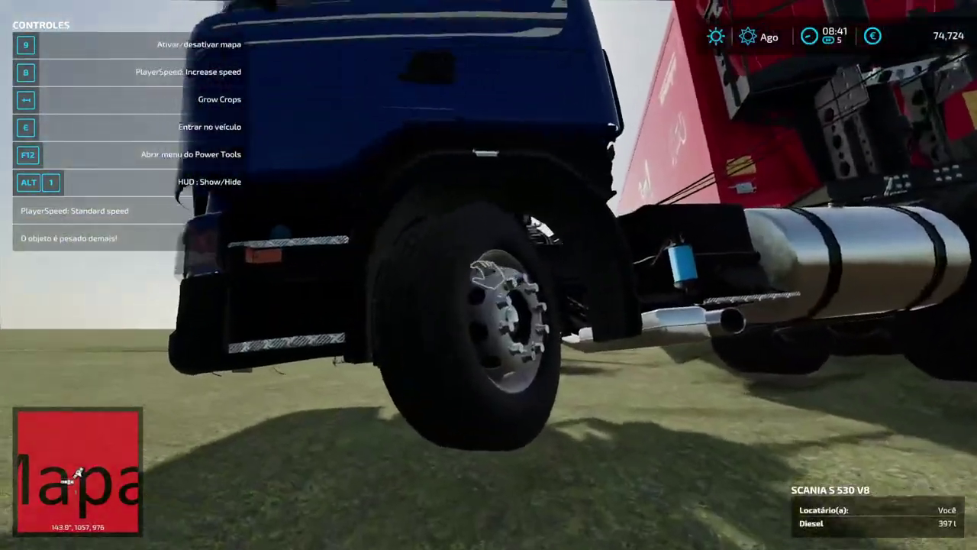
pyautogui.press('d')
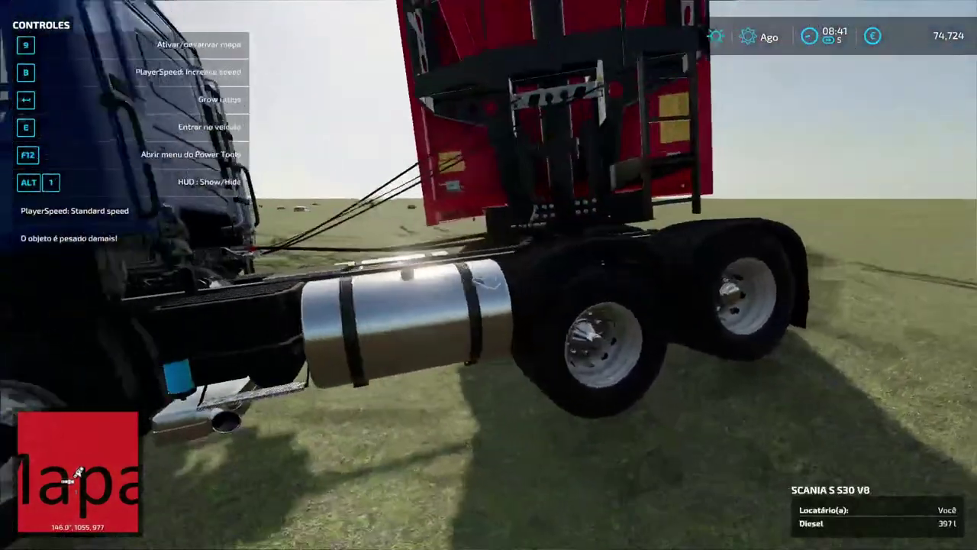
pyautogui.press('a')
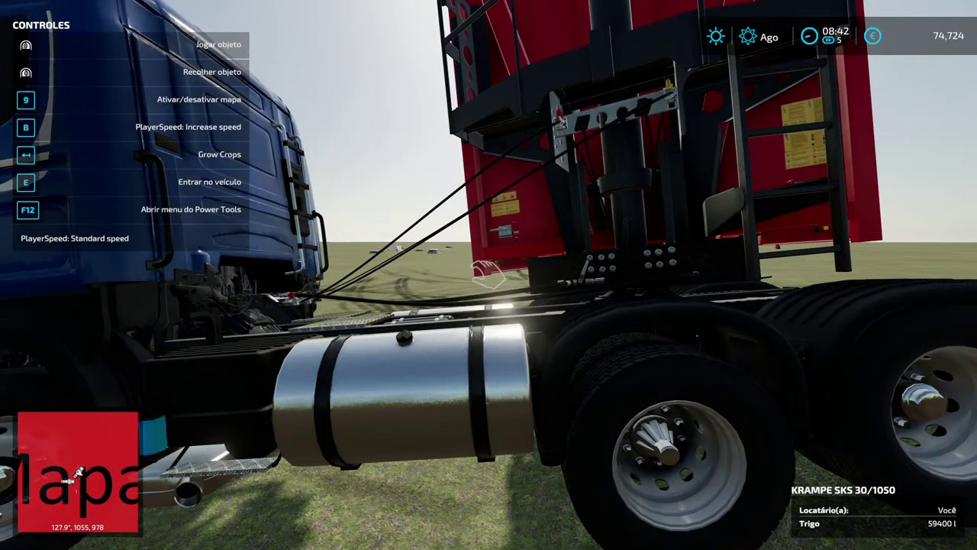
pyautogui.press('d')
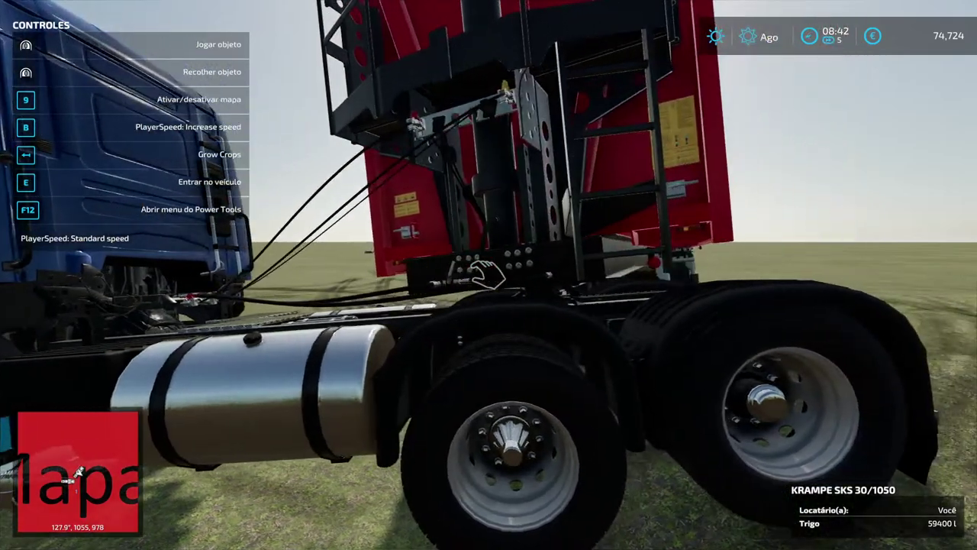
pyautogui.press('a')
pyautogui.press('a')
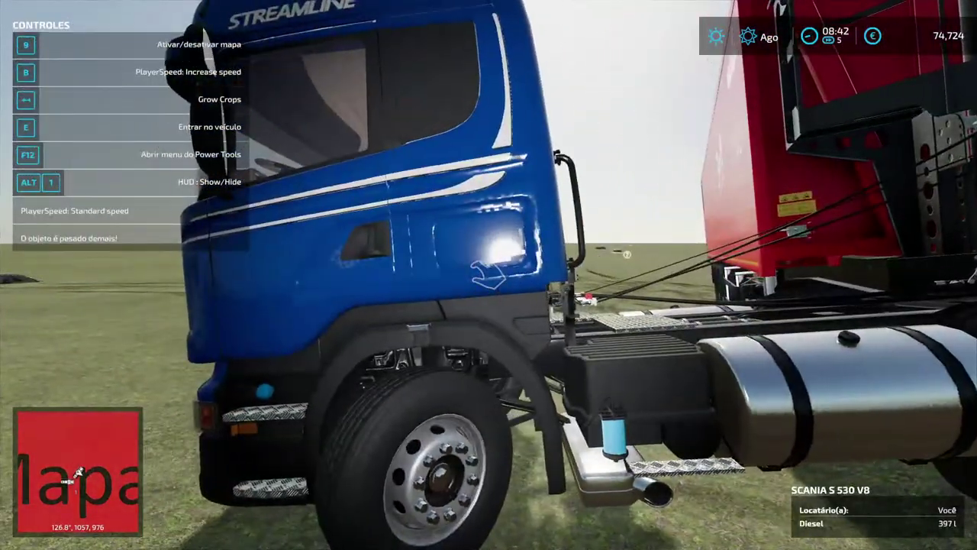
# Walk around the front of the Scania and examine its steered wheel, bumper, grille and windshield
pyautogui.press('s')
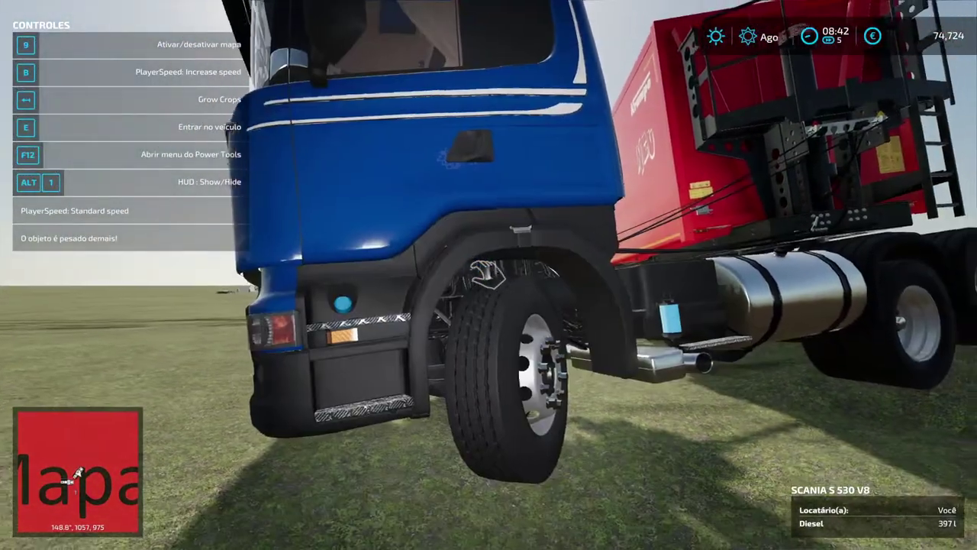
pyautogui.press('d')
pyautogui.press('a')
pyautogui.press('a')
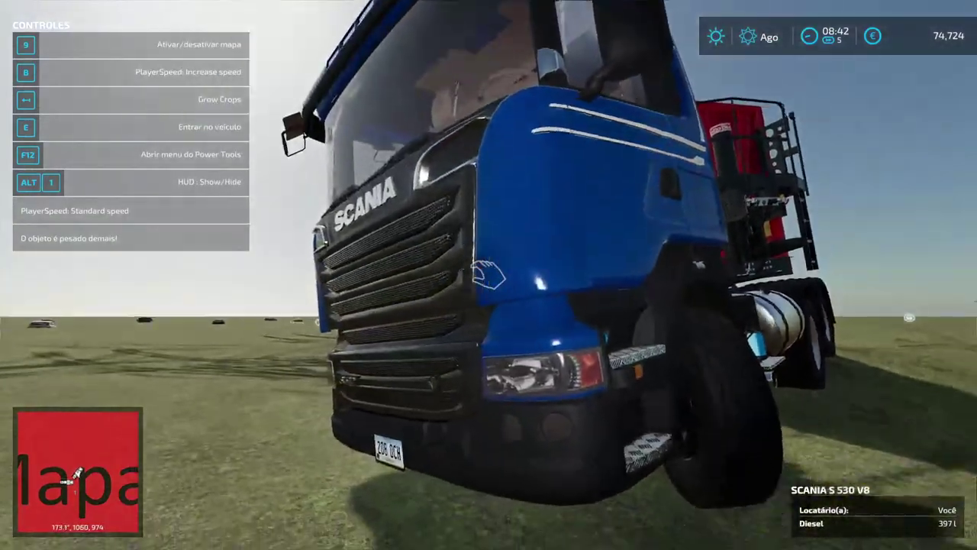
pyautogui.press('w')
pyautogui.press('a')
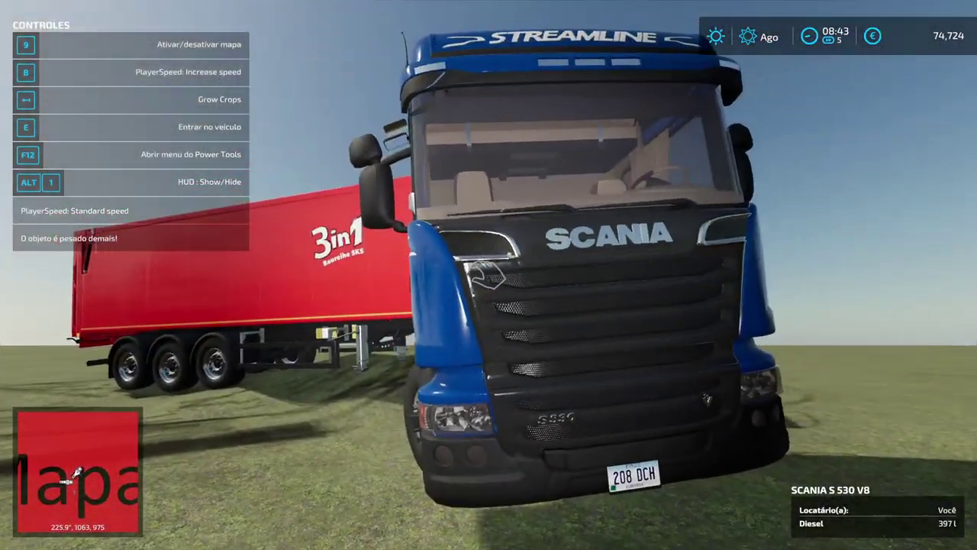
pyautogui.press('a')
pyautogui.press('w')
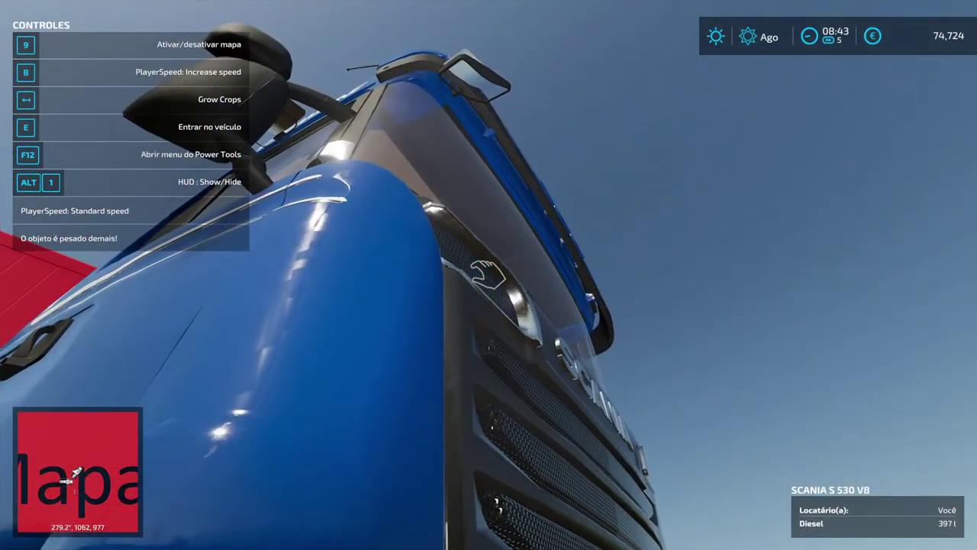
# Walk along the opposite side of the cab and examine its door, front wheel, tank and rear axles
pyautogui.press('s')
pyautogui.press('a')
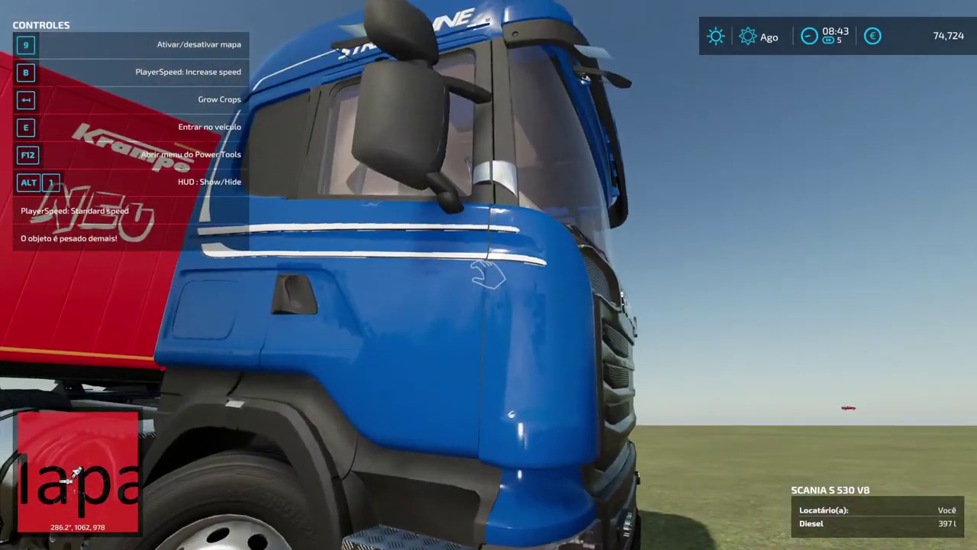
pyautogui.press('s')
pyautogui.press('a')
pyautogui.press('a')
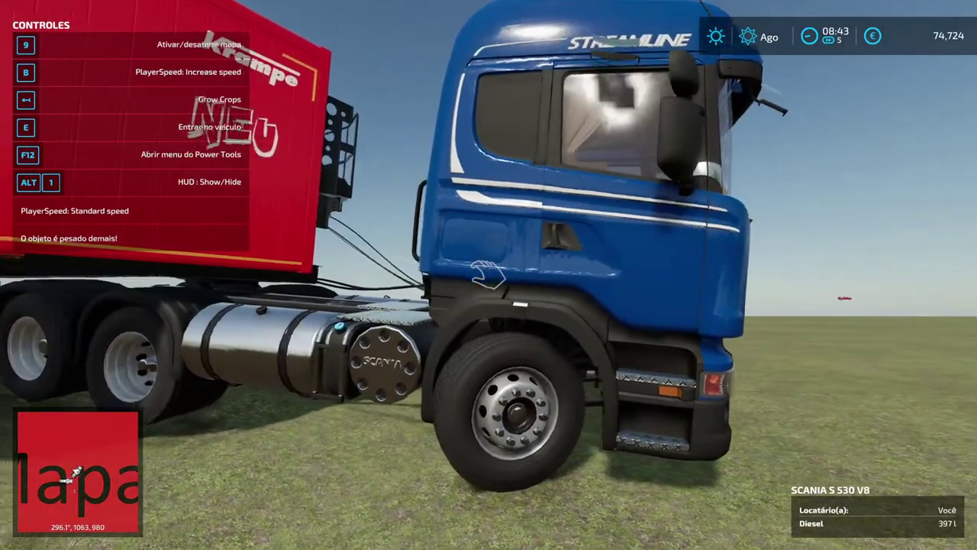
pyautogui.press('a')
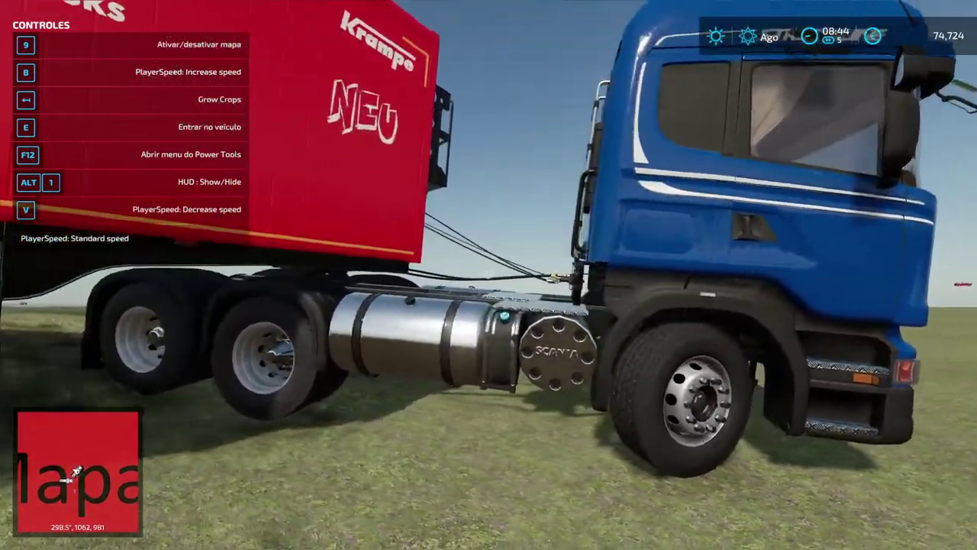
# Climb onto the chassis, examine the cab's rear wall and hose connections, and step back down beside the truck
pyautogui.press('w')
pyautogui.press('space')
pyautogui.press('w')
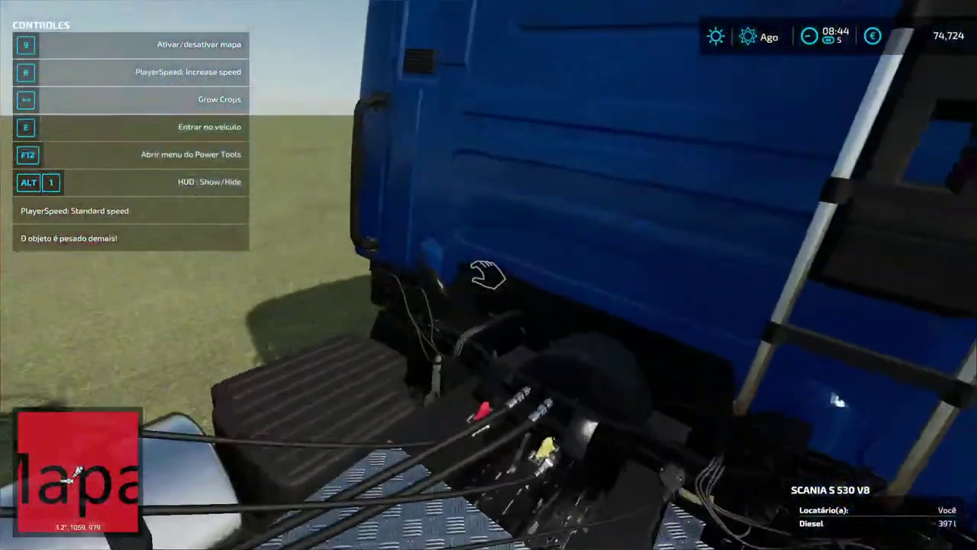
pyautogui.press('s')
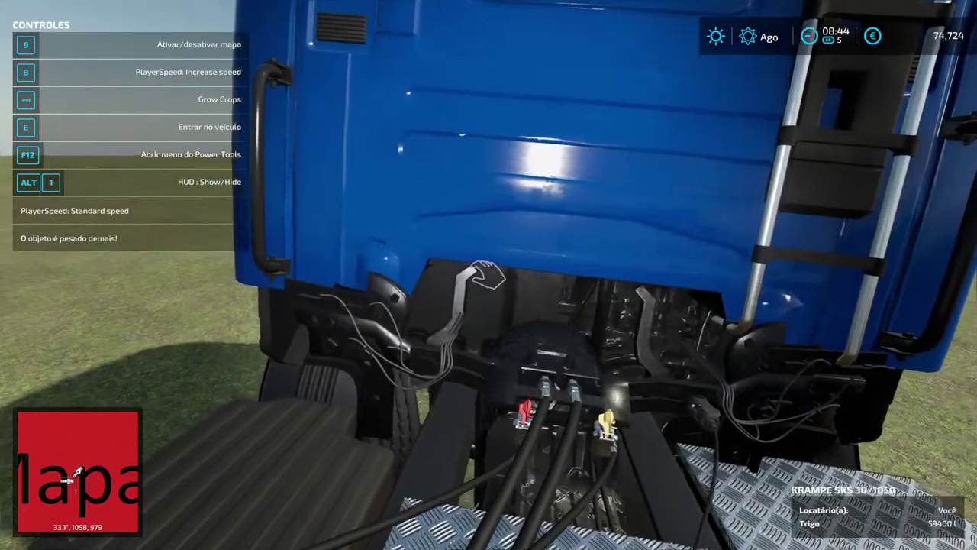
pyautogui.press('a')
pyautogui.press('s')
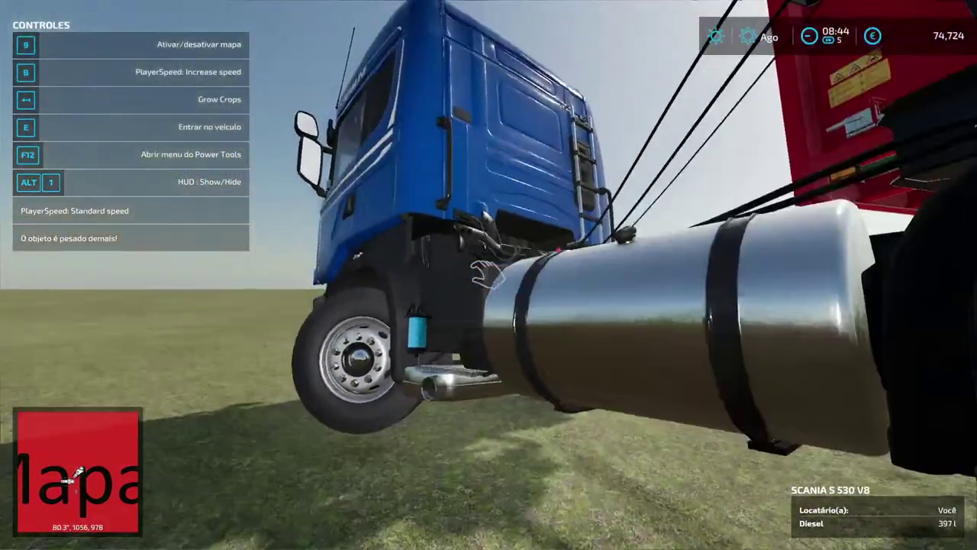
pyautogui.press('s')
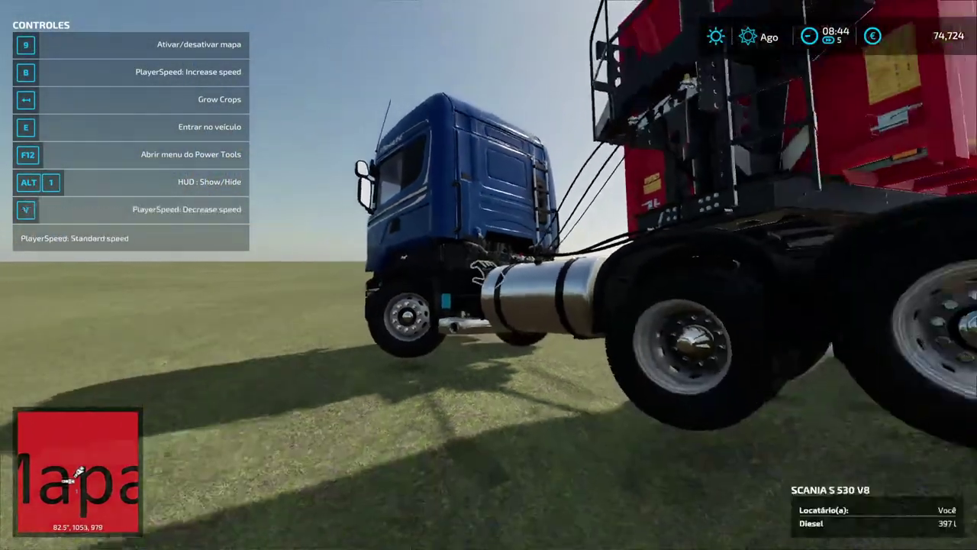
# Walk around the rear of the Scania and examine its rear wheels, mudflaps and the coupled Krampe trailer
pyautogui.press('d')
pyautogui.press('d')
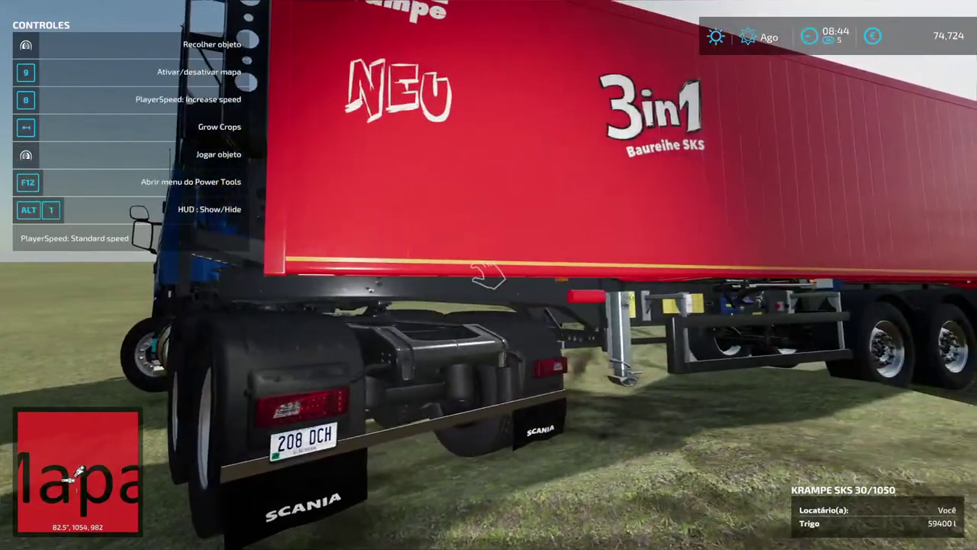
pyautogui.press('d')
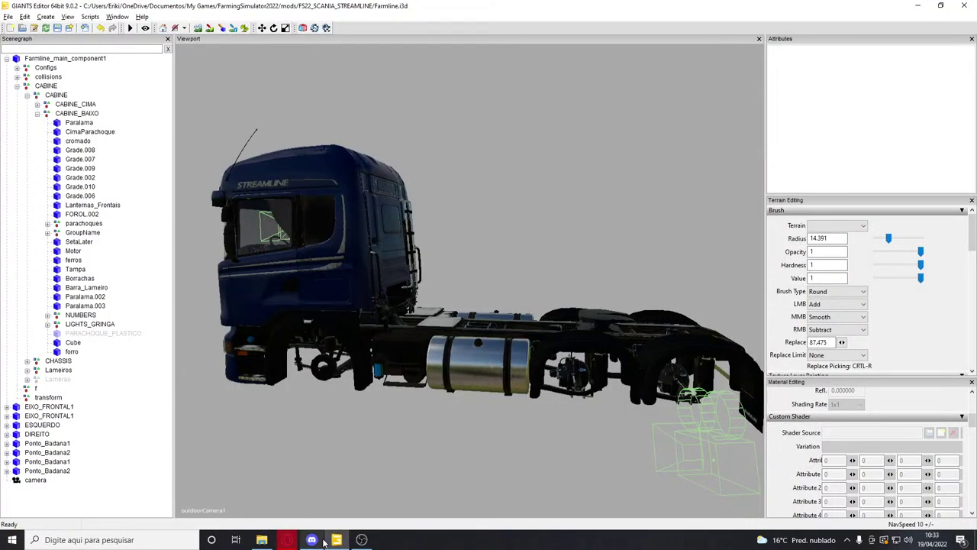
pyautogui.click(262, 540)
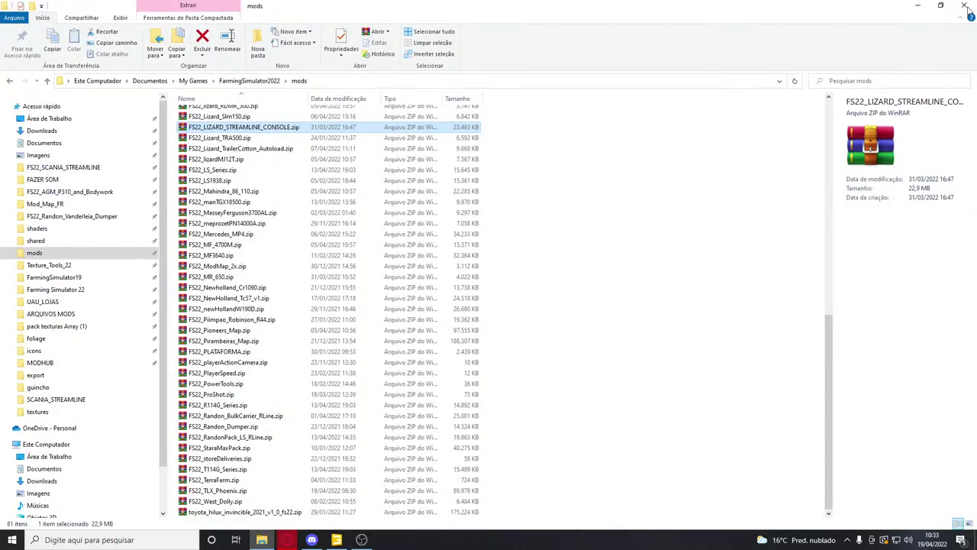
pyautogui.click(262, 540)
pyautogui.click(361, 540)
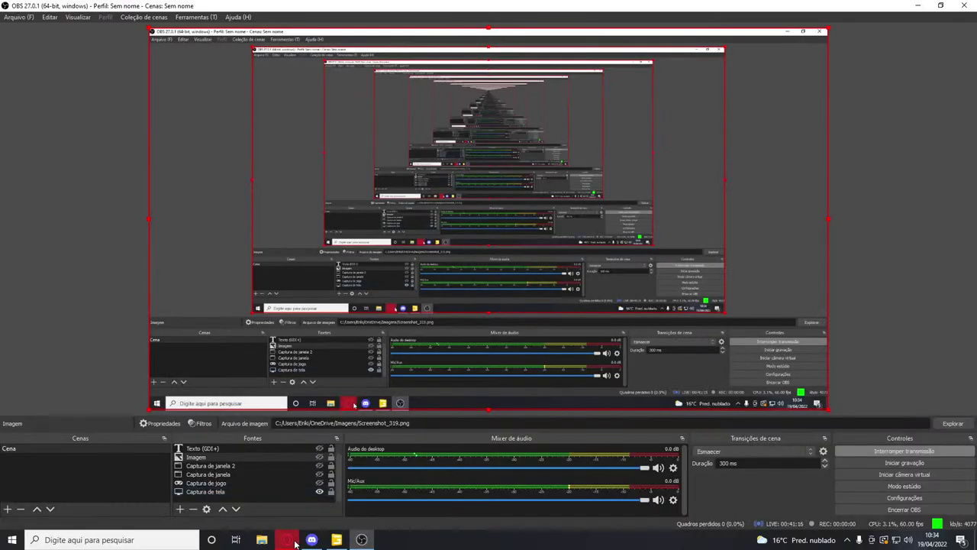
# Switch to the browser and read the Scania Streamline certification report on the ModHub page
pyautogui.click(288, 541)
pyautogui.scroll(-3, 328, 409)
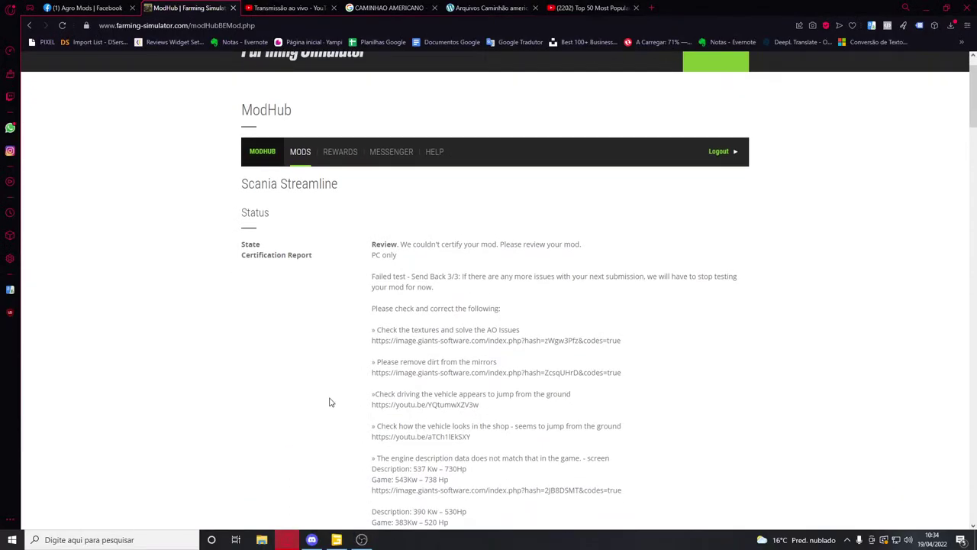
pyautogui.scroll(1, 359, 394)
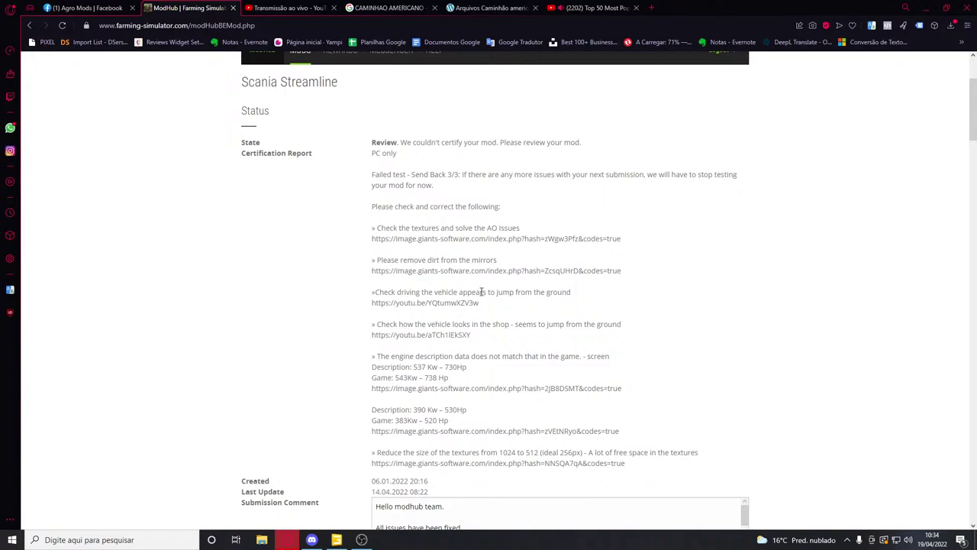
pyautogui.doubleClick(491, 227)
pyautogui.moveTo(491, 228); pyautogui.dragTo(551, 253)
pyautogui.click(530, 242)
# Watch the video linked under the report's remark about the vehicle jumping while driving, and close its tab
pyautogui.moveTo(514, 302); pyautogui.dragTo(362, 306)
pyautogui.hotkey('ctrl', 'c')
pyautogui.click(651, 8)
pyautogui.hotkey('ctrl', 'v')
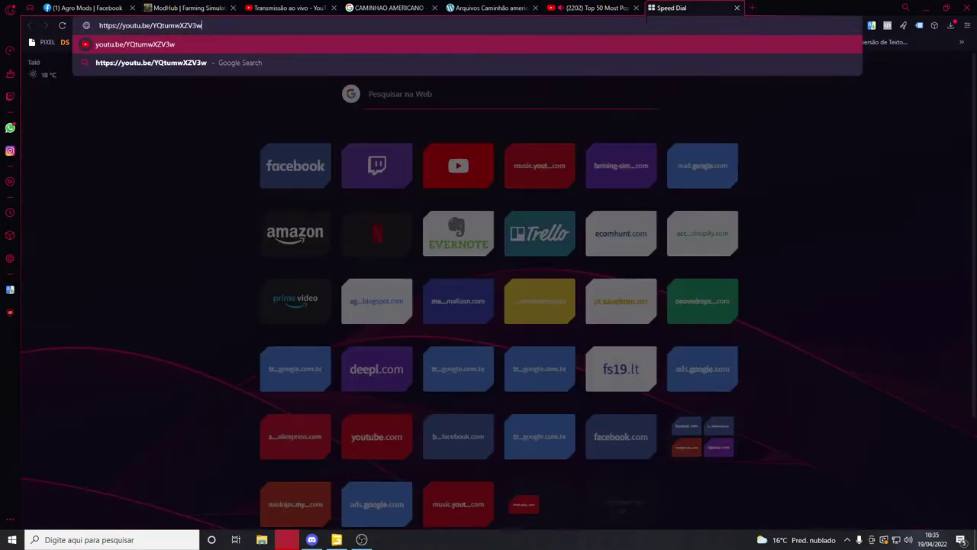
pyautogui.press('Return')
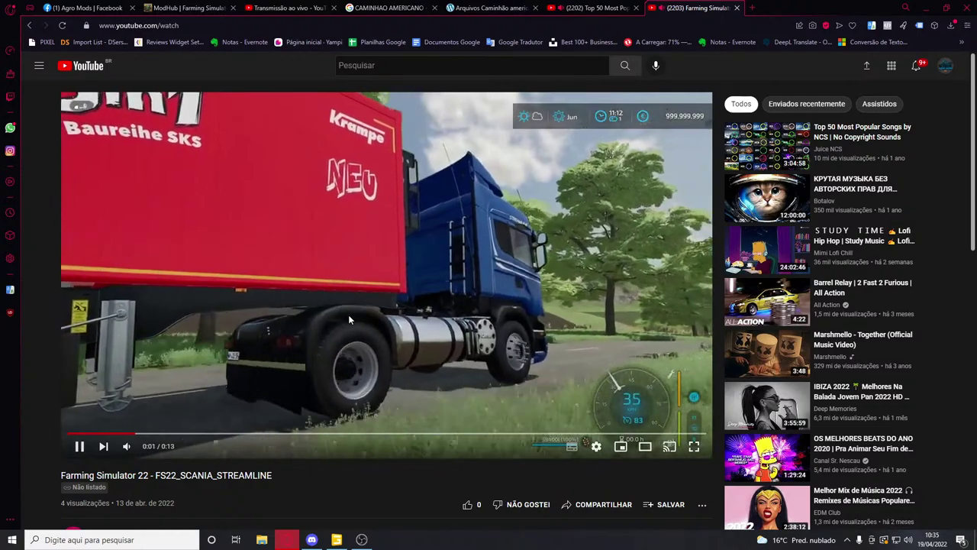
pyautogui.click(737, 8)
pyautogui.hotkey('alt', 'Tab')
# Copy the report's remark "Check how the vehicle looks in the shop - seems to jump from the ground"
pyautogui.click(209, 296)
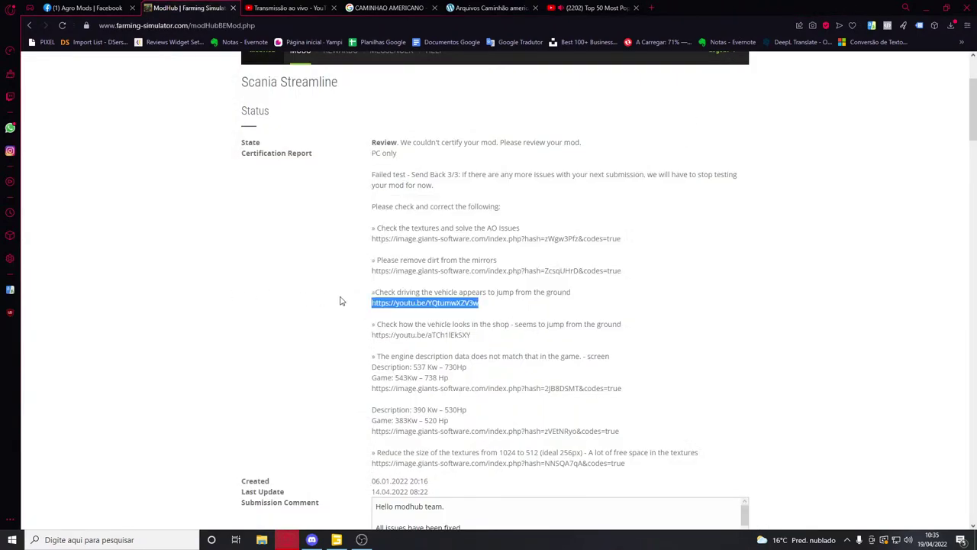
pyautogui.click(413, 330)
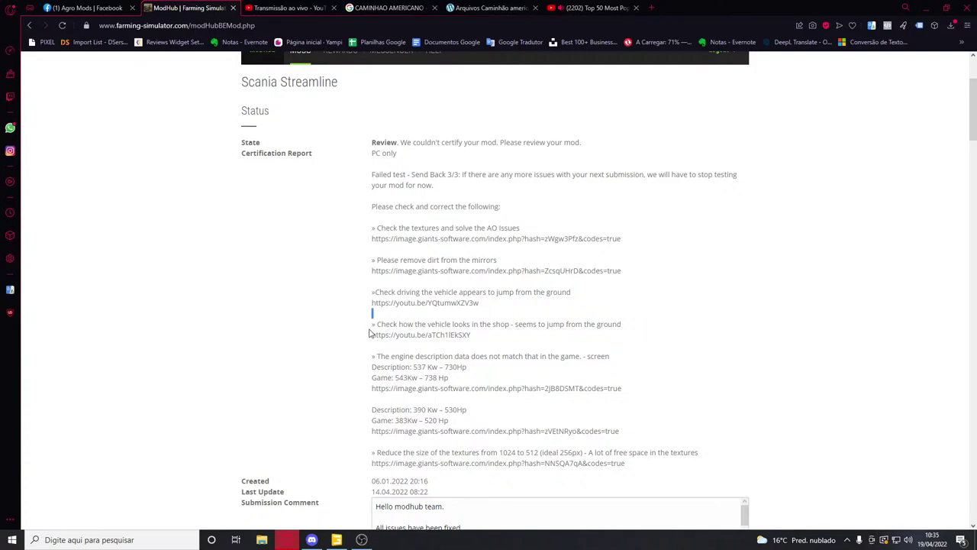
pyautogui.moveTo(349, 331); pyautogui.dragTo(726, 325)
pyautogui.click(645, 8)
pyautogui.hotkey('ctrl', 'v')
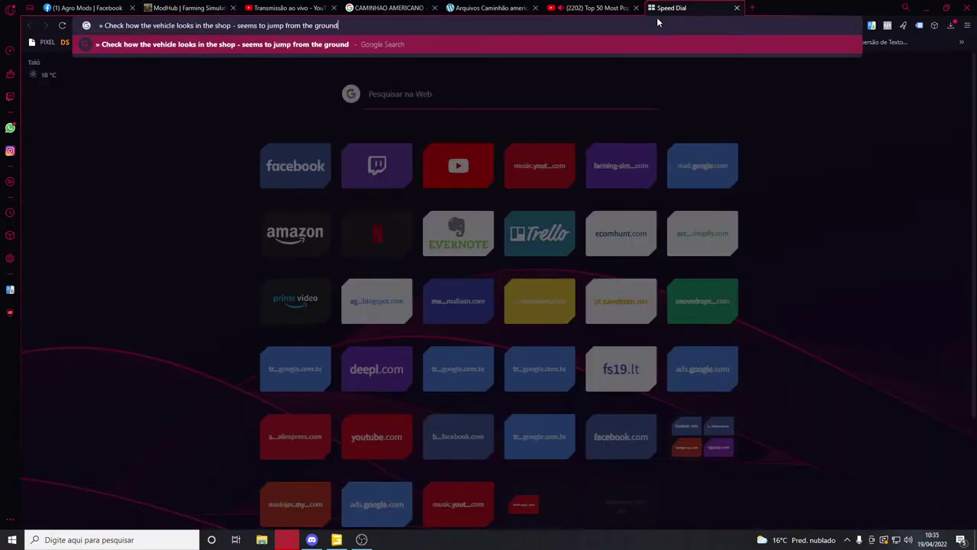
pyautogui.press('Return')
pyautogui.click(739, 8)
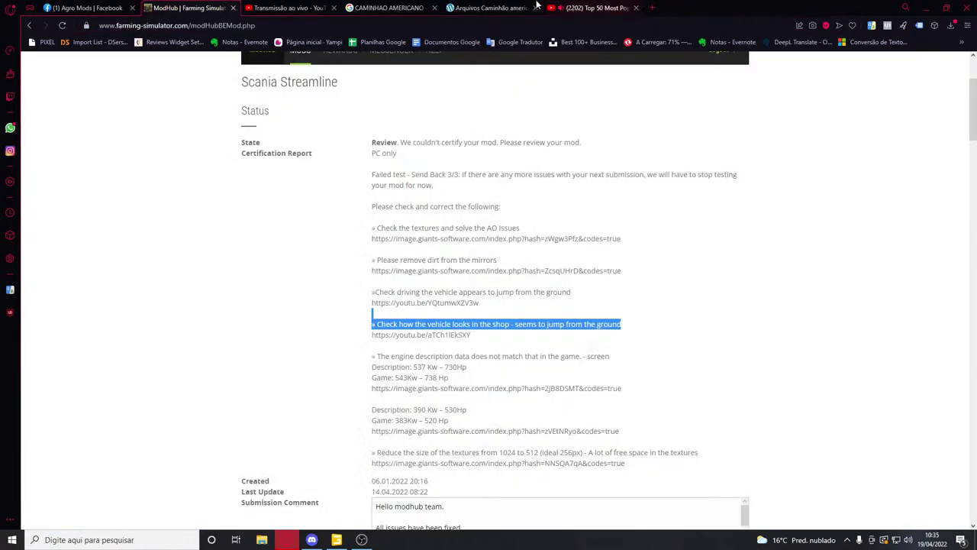
# Load Google Tradutor in place of the American truck search and translate the copied shop remark from English into Portuguese
pyautogui.click(418, 8)
pyautogui.click(428, 27)
pyautogui.write('t')
pyautogui.press('Return')
pyautogui.hotkey('ctrl', 'Tab')
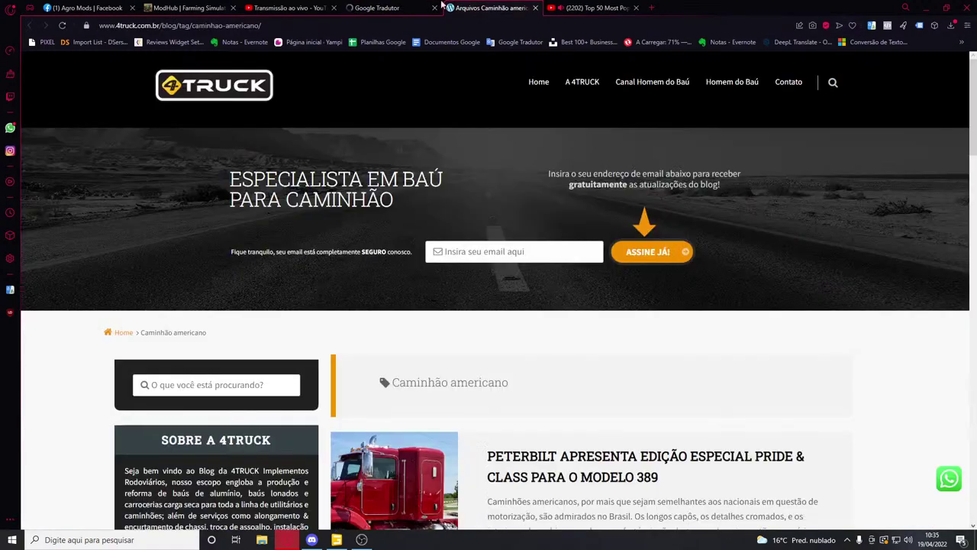
pyautogui.hotkey('ctrl', 'Tab')
pyautogui.click(421, 10)
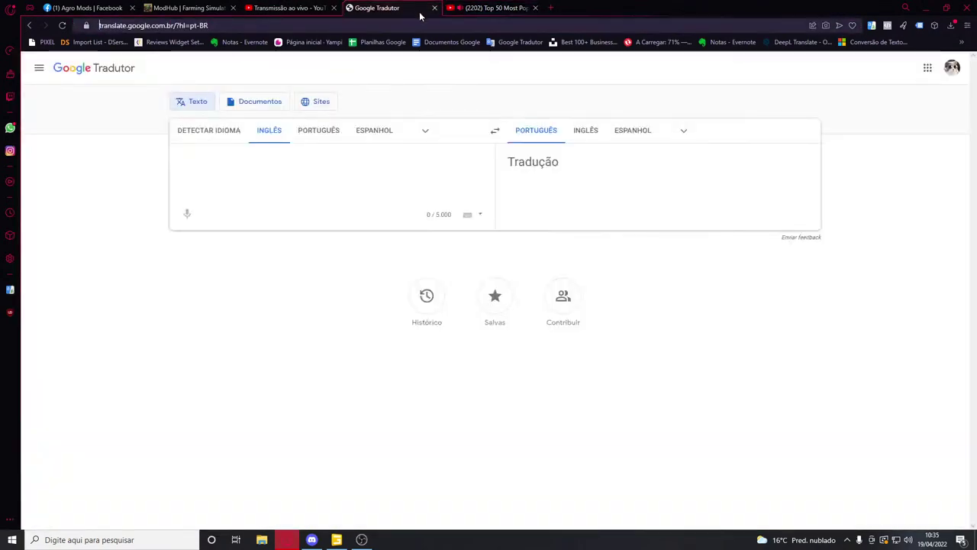
pyautogui.hotkey('ctrl', 'v')
pyautogui.hotkey('ctrl', 'Tab')
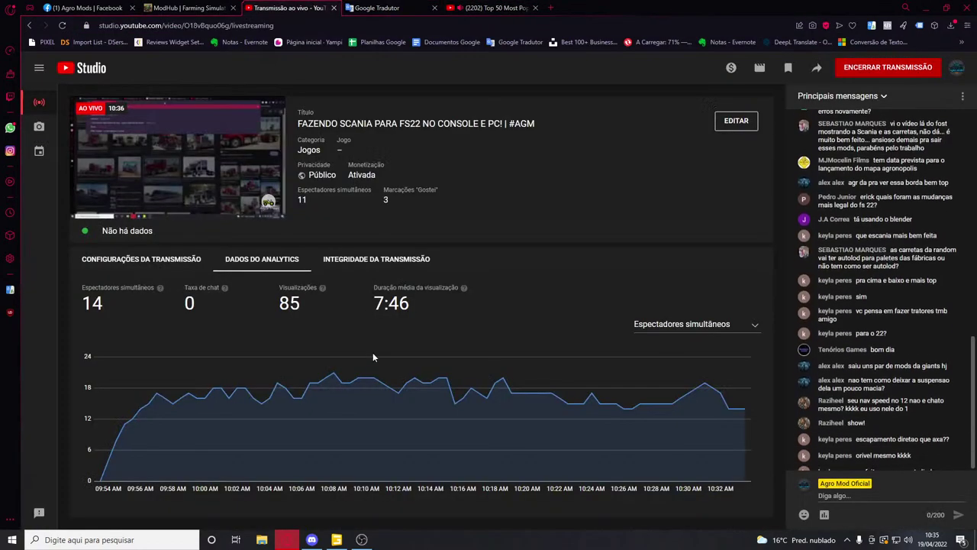
pyautogui.click(403, 6)
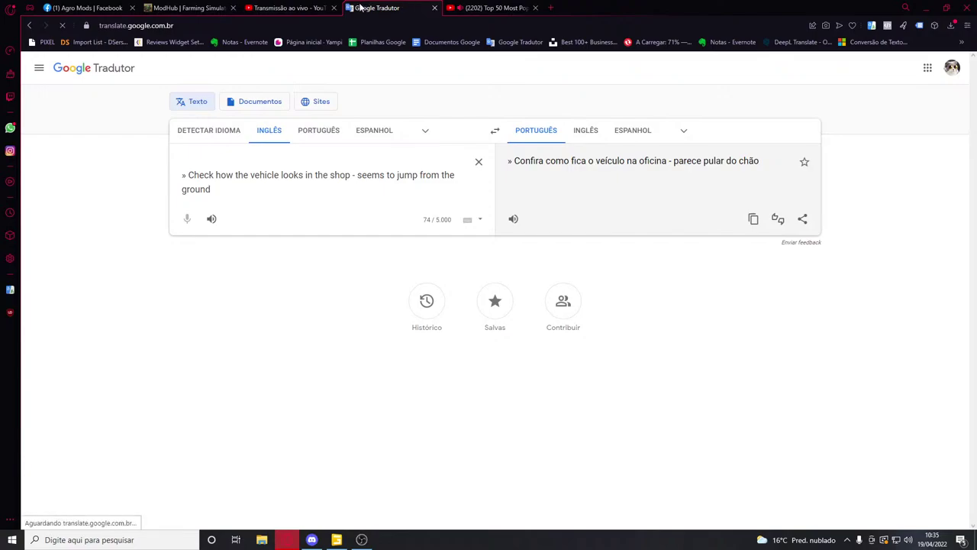
pyautogui.moveTo(191, 7); pyautogui.dragTo(524, 6)
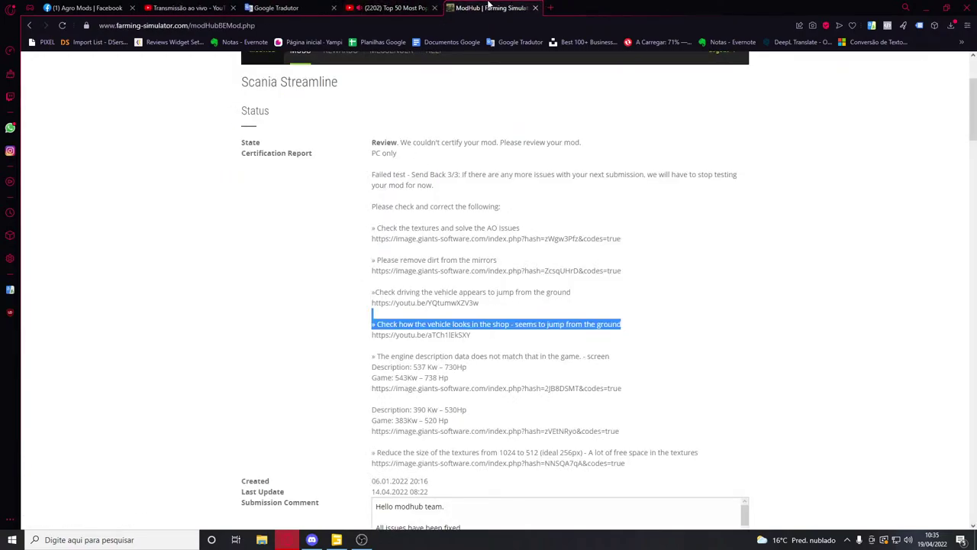
pyautogui.click(504, 338)
pyautogui.moveTo(356, 341); pyautogui.dragTo(511, 340)
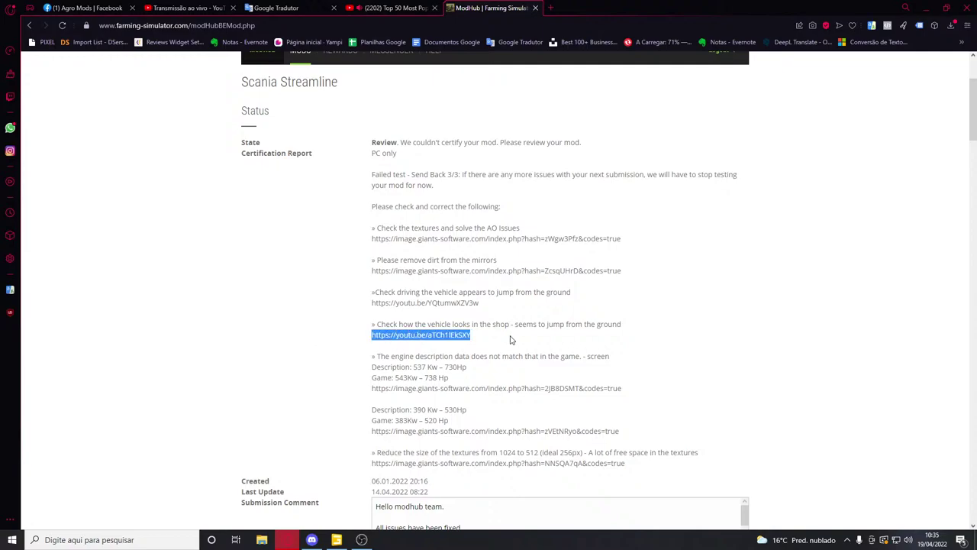
pyautogui.click(550, 8)
pyautogui.hotkey('ctrl', 'v')
pyautogui.press('Return')
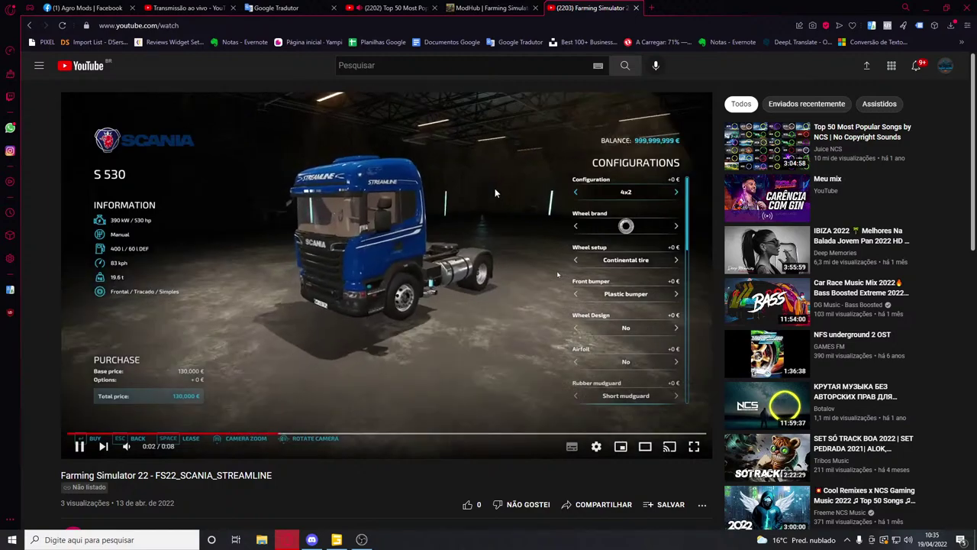
pyautogui.click(495, 193)
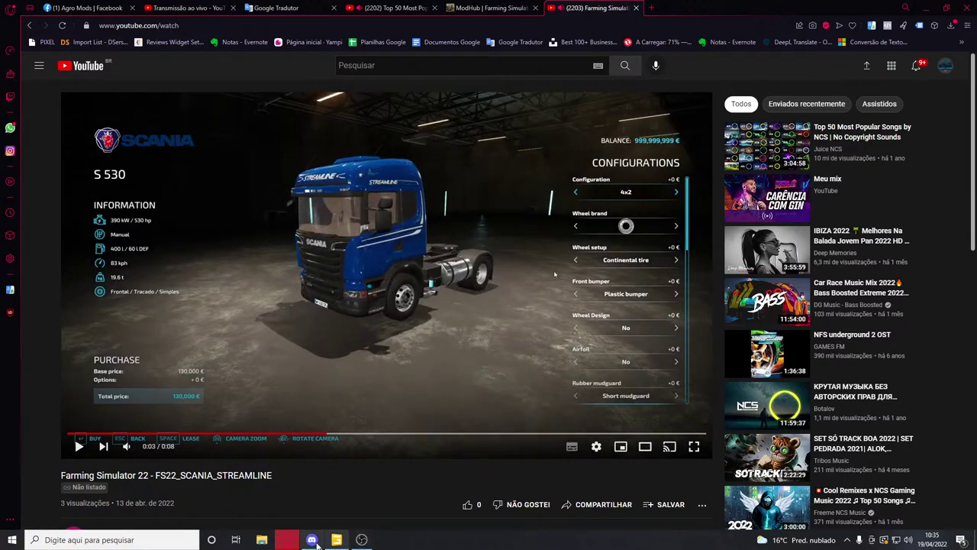
# Compare the Scania model in GIANTS Editor with the truck in the shop video, playing it slightly further and pausing it
pyautogui.click(338, 541)
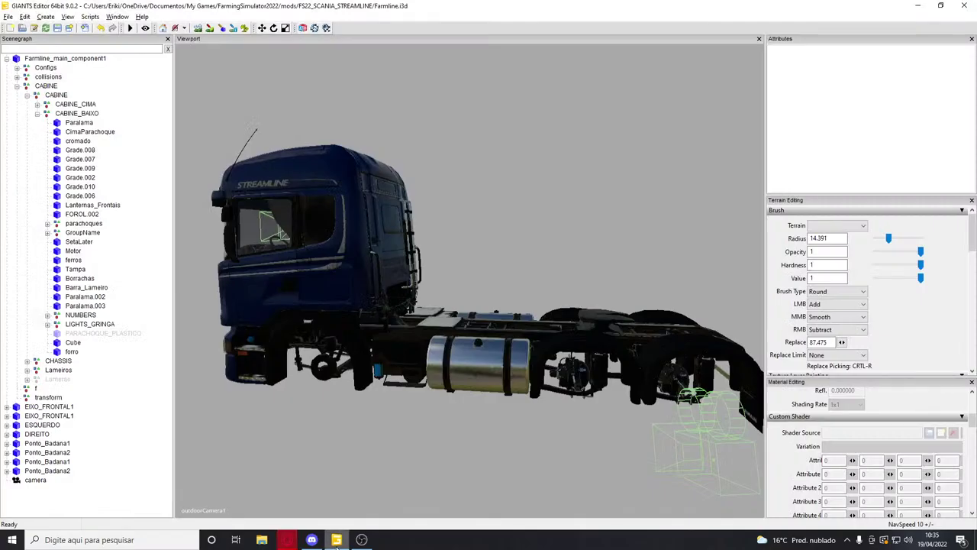
pyautogui.click(339, 542)
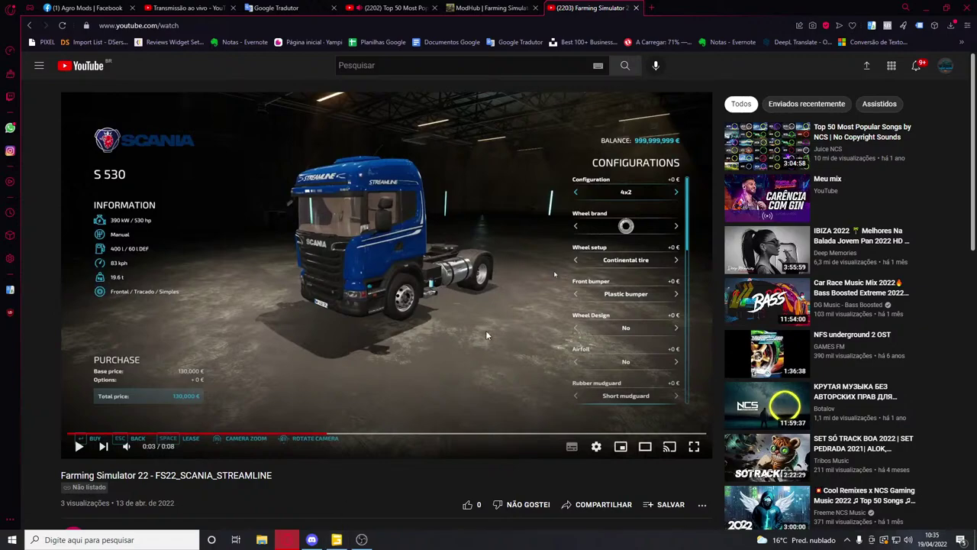
pyautogui.click(338, 539)
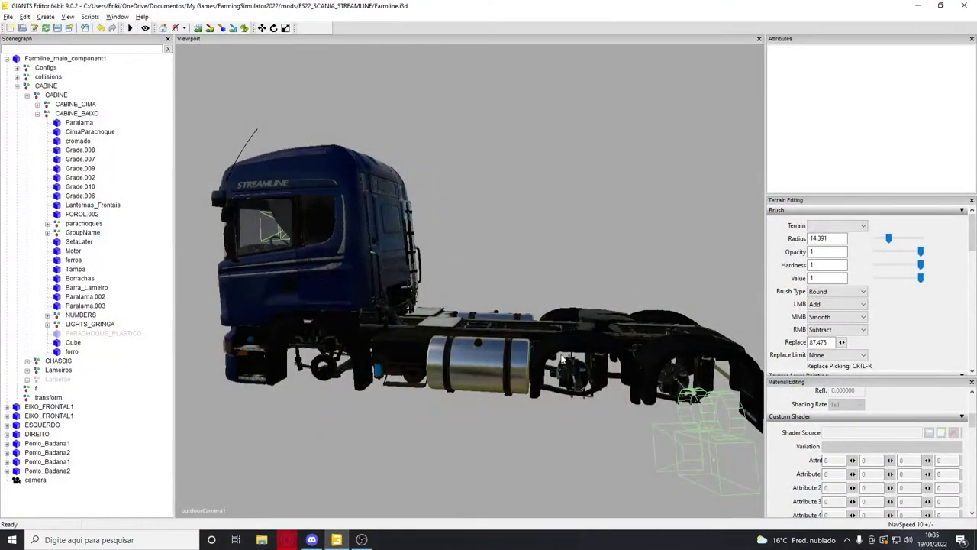
pyautogui.click(292, 541)
pyautogui.click(416, 335)
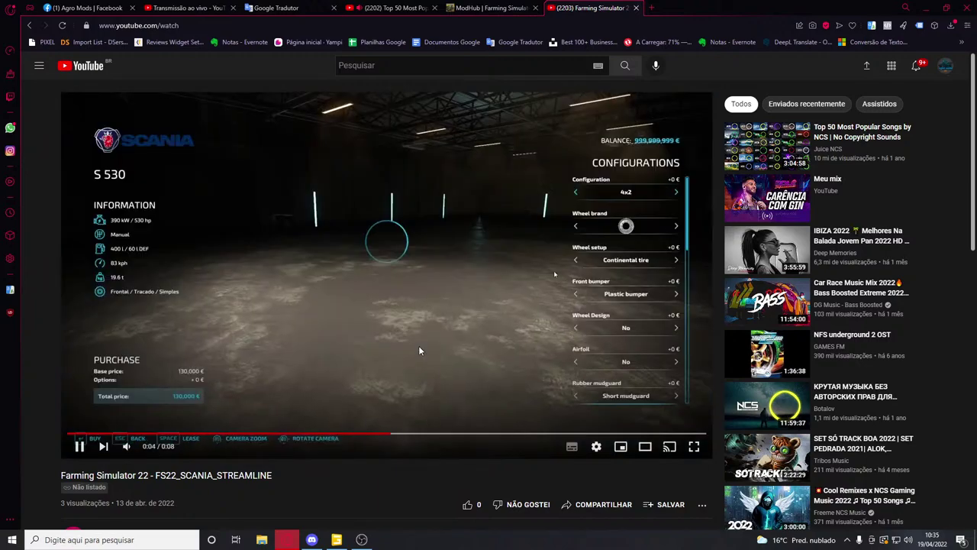
pyautogui.click(382, 357)
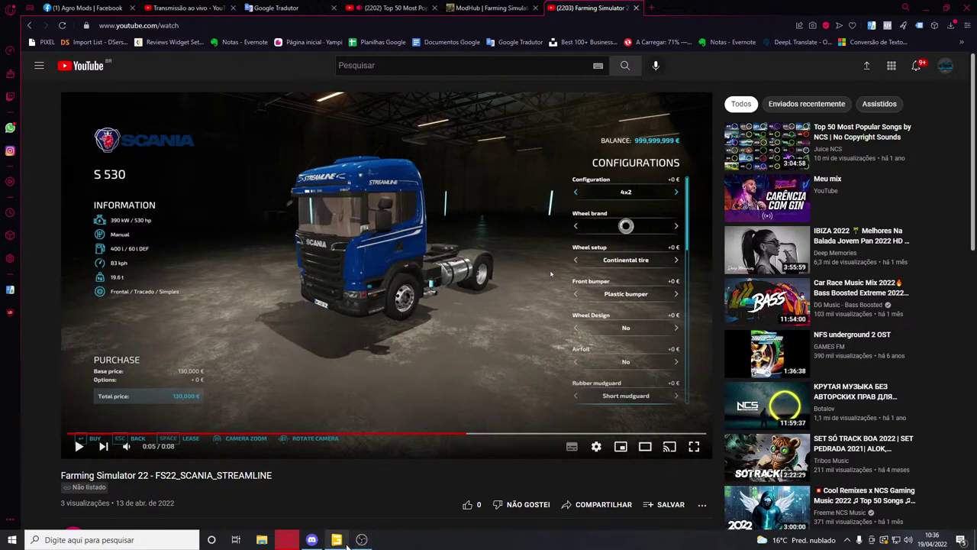
# Return to GIANTS Editor, collapse the whole scenegraph to its top-level nodes and inspect the truck's rear chassis
pyautogui.click(926, 7)
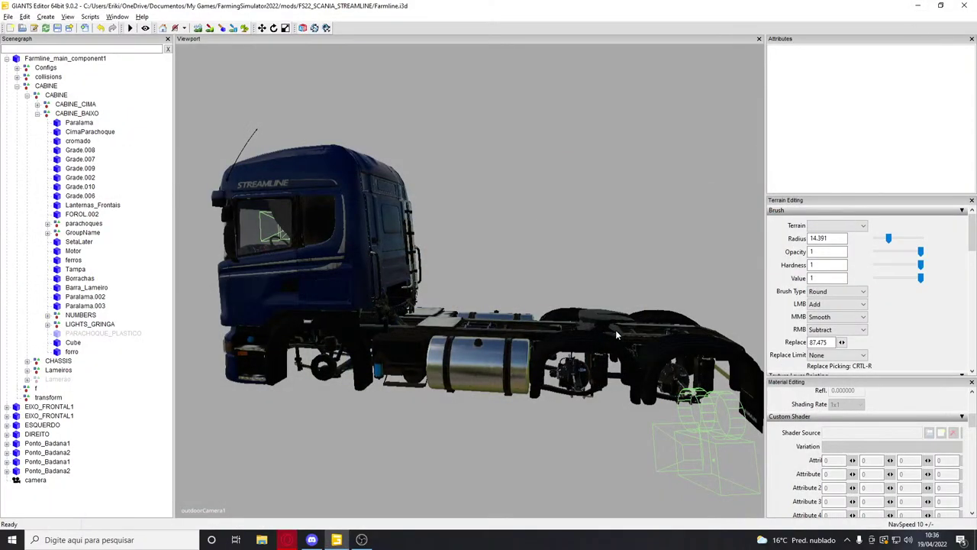
pyautogui.click(661, 340)
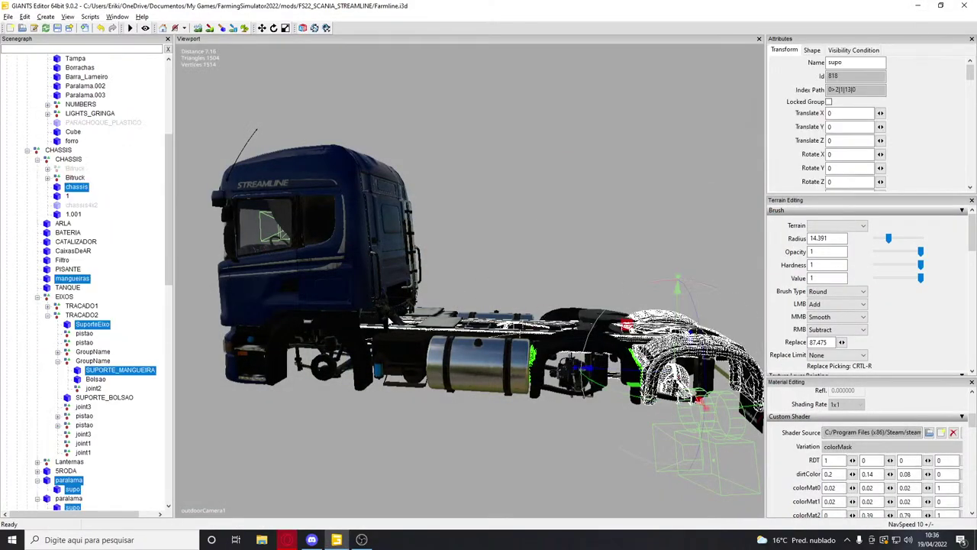
pyautogui.rightClick(162, 315)
pyautogui.click(170, 325)
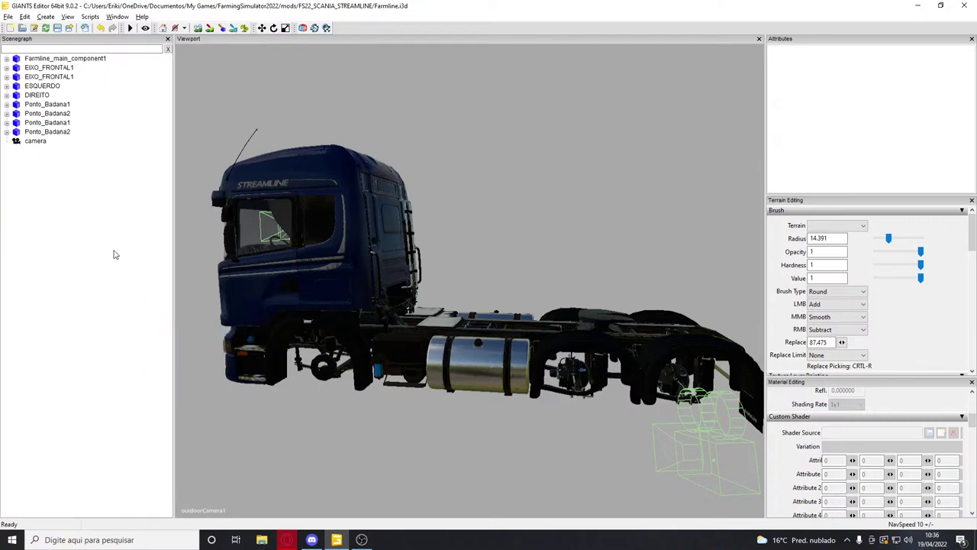
pyautogui.moveTo(594, 223)
pyautogui.keyDown('alt'); pyautogui.mouseDown()
pyautogui.moveTo(616, 213)
pyautogui.moveTo(594, 213)
pyautogui.mouseUp(); pyautogui.keyUp('alt')
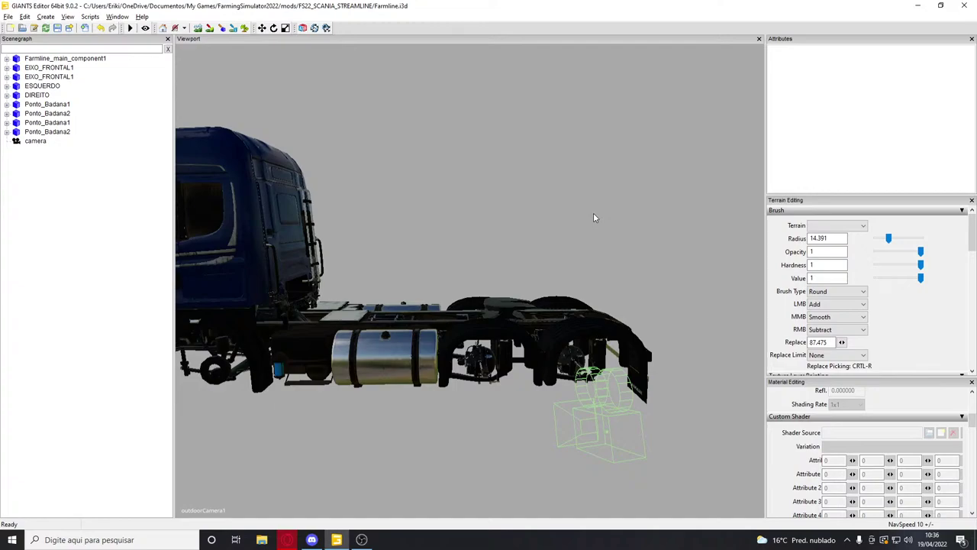
# Minimize the editor, disable streamer mode in Discord and minimize Discord to reach the desktop
pyautogui.click(917, 6)
pyautogui.click(919, 5)
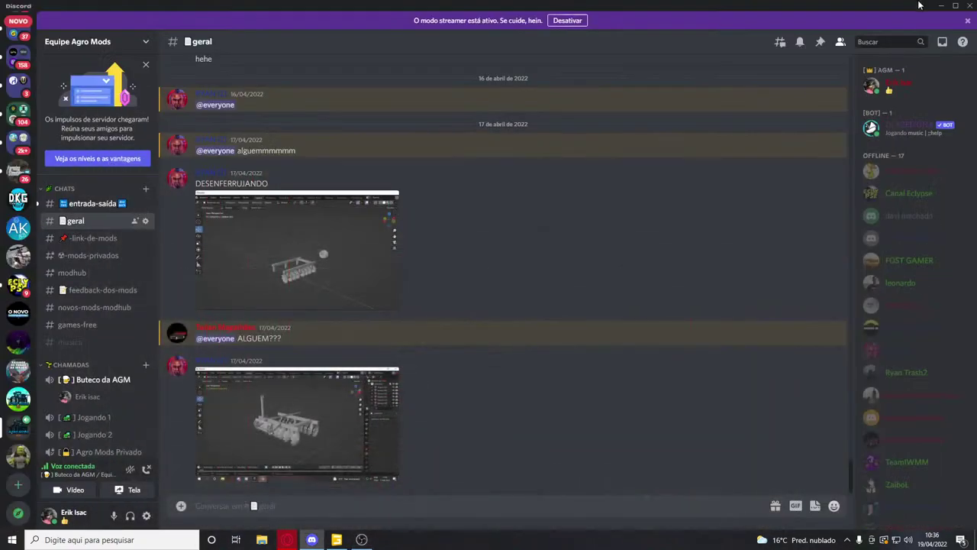
pyautogui.click(568, 20)
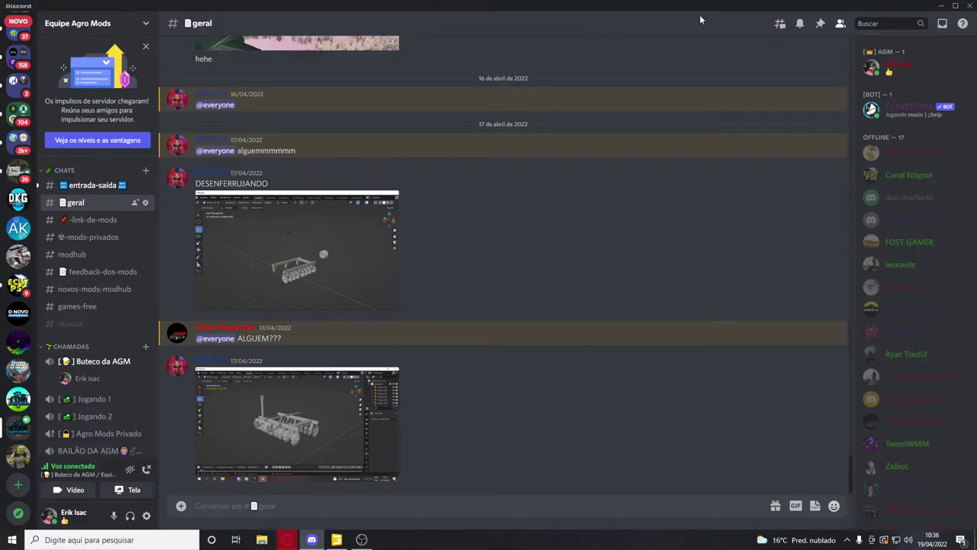
pyautogui.click(939, 5)
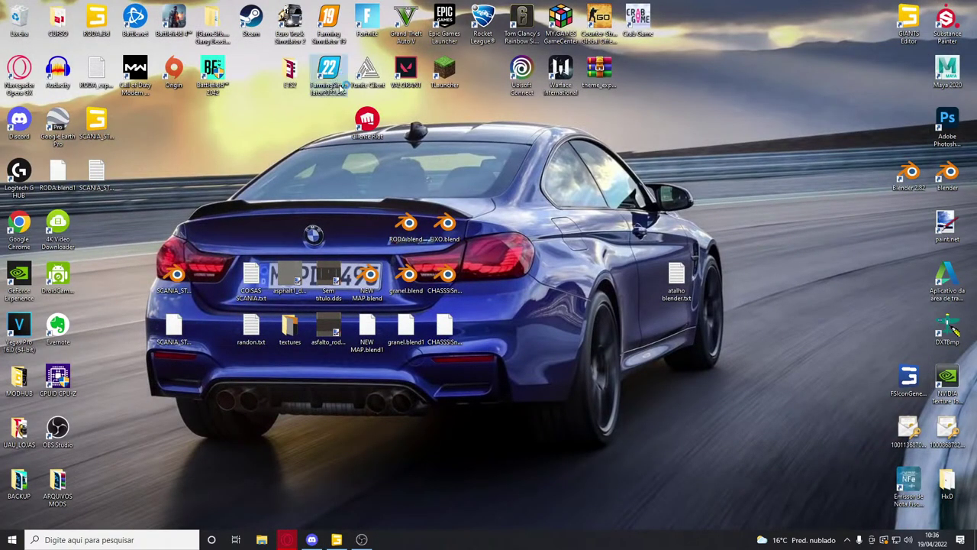
# Switch to Farming Simulator 22 and start the career savegame with the selected mods enabled
pyautogui.click(287, 539)
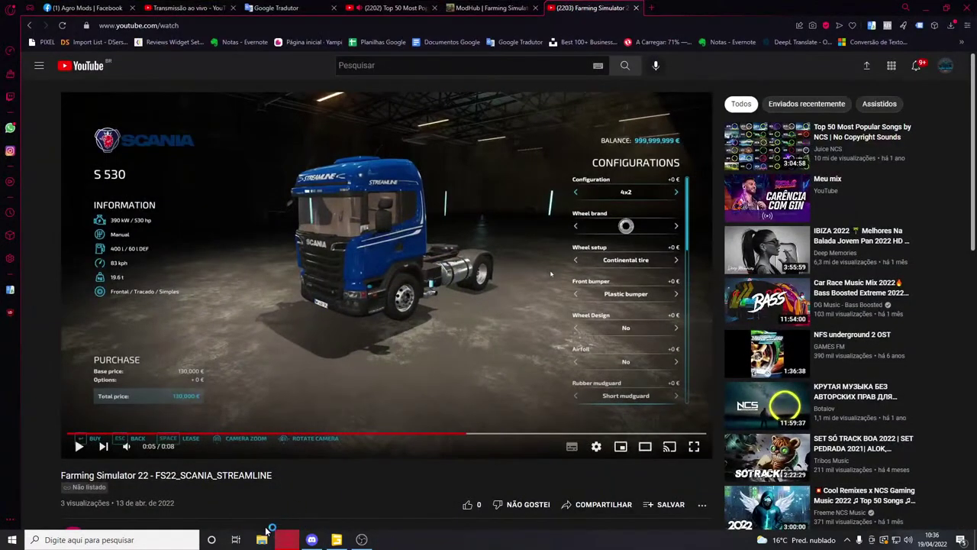
pyautogui.click(261, 540)
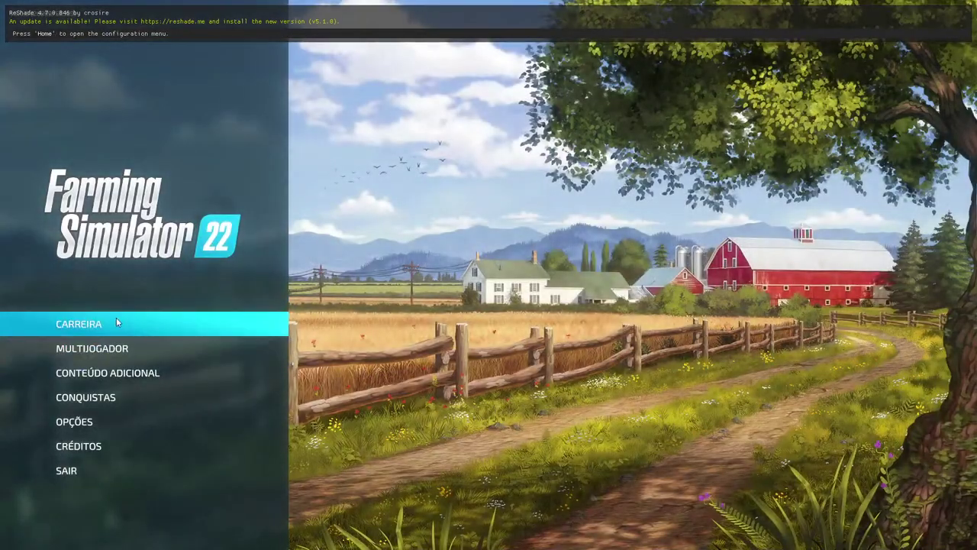
pyautogui.click(116, 321)
pyautogui.click(325, 346)
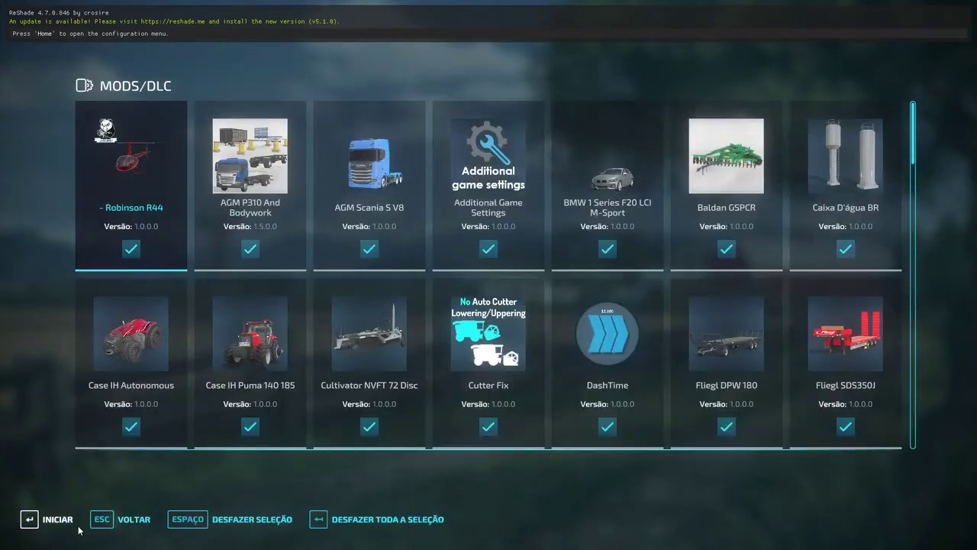
pyautogui.click(46, 517)
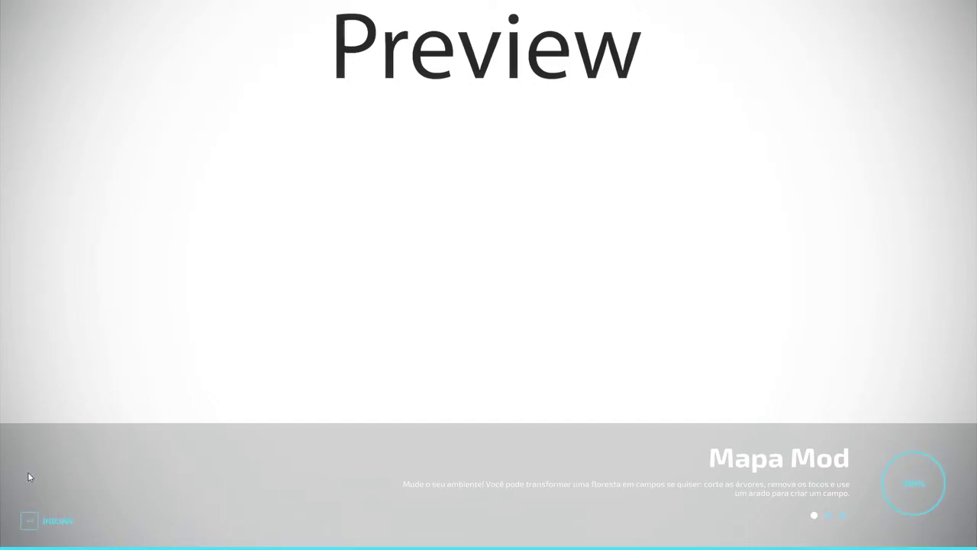
pyautogui.click(38, 519)
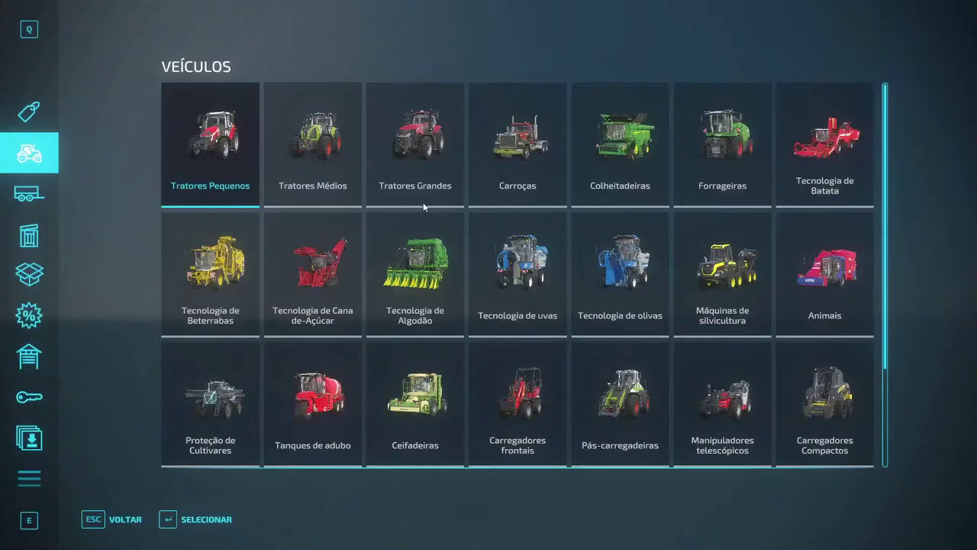
# Browse the shop's truck category and open the configuration screens of the Scania Streamline S 530 and Lizard Streamline S 530
pyautogui.click(470, 189)
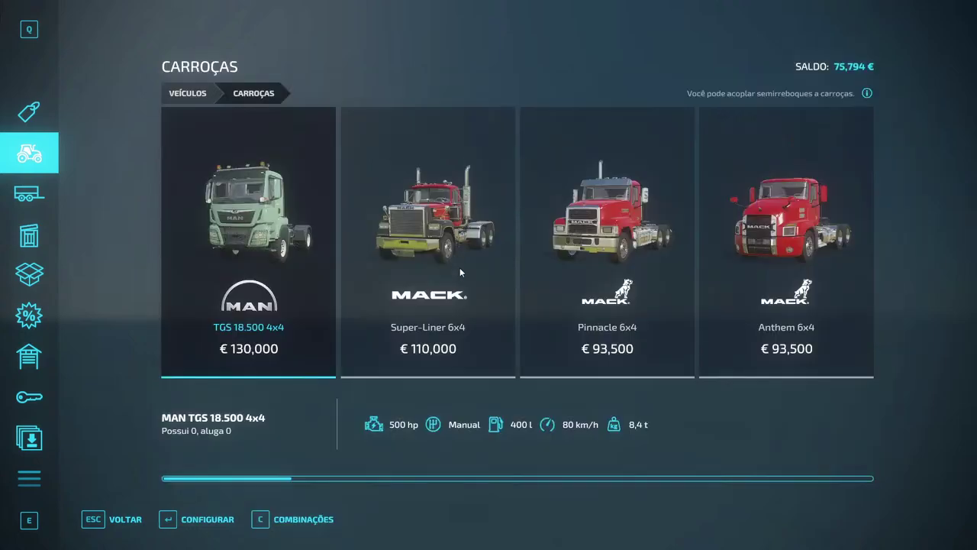
pyautogui.scroll(-10, 455, 313)
pyautogui.scroll(-1, 474, 306)
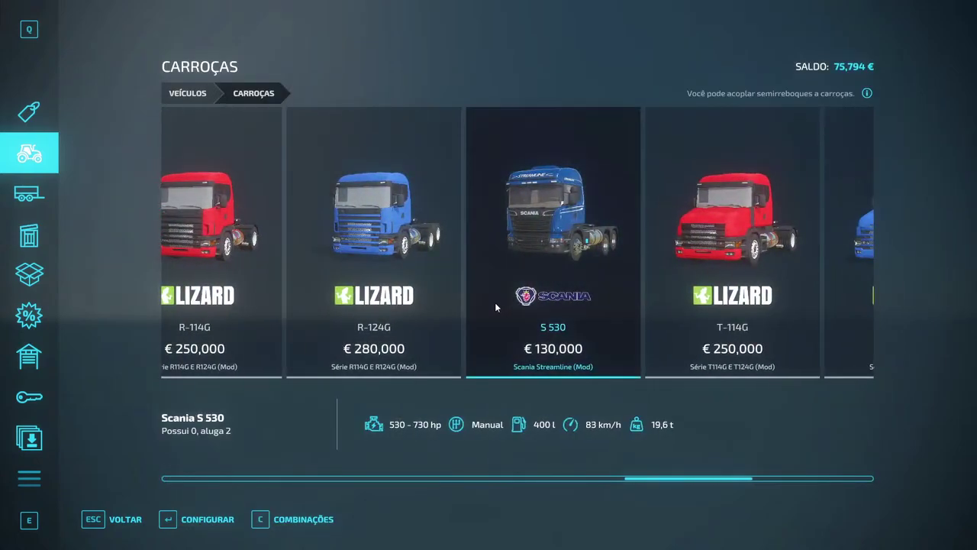
pyautogui.click(496, 303)
pyautogui.press('Escape')
pyautogui.scroll(5, 630, 288)
pyautogui.scroll(2, 600, 279)
pyautogui.click(565, 278)
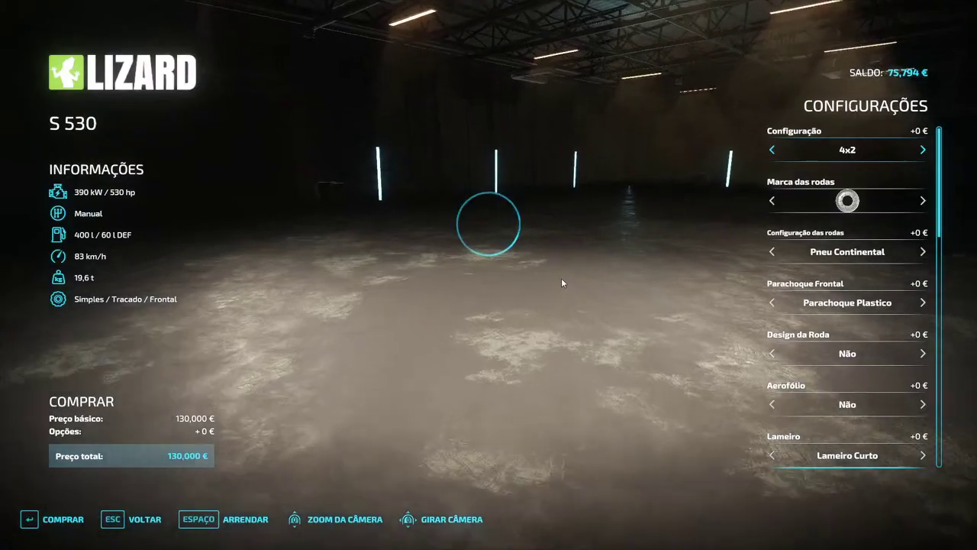
pyautogui.press('Escape')
# Inspect the Scania Streamline S 530's rear chassis in its 6x2 configuration and compare the truck with the shop video
pyautogui.scroll(-6, 542, 281)
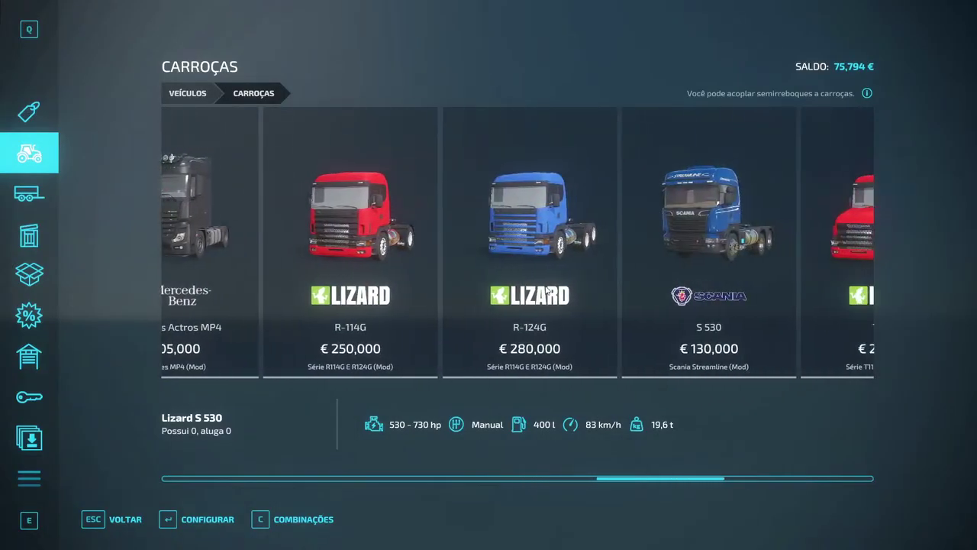
pyautogui.click(651, 328)
pyautogui.moveTo(650, 328); pyautogui.dragTo(305, 269)
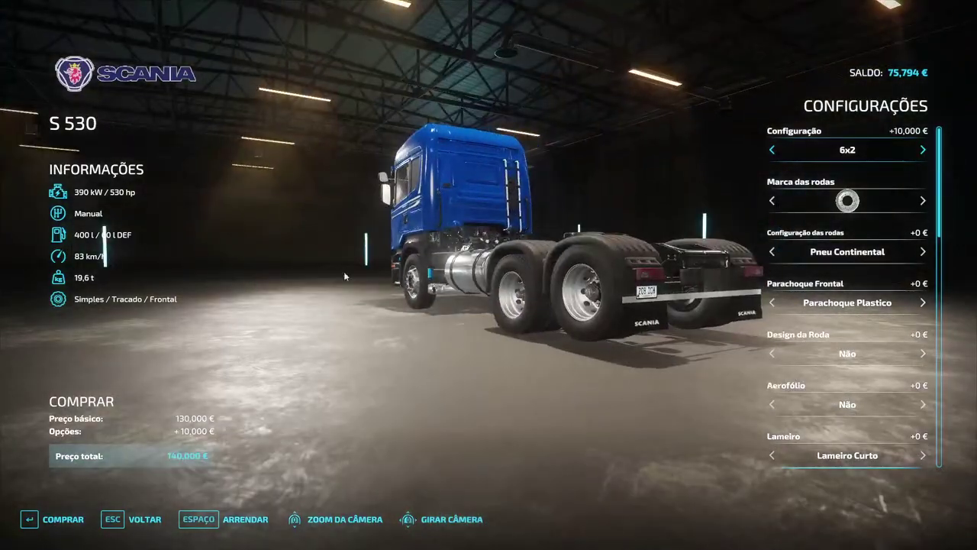
pyautogui.press('Escape')
pyautogui.click(647, 303)
pyautogui.moveTo(605, 329); pyautogui.dragTo(175, 269)
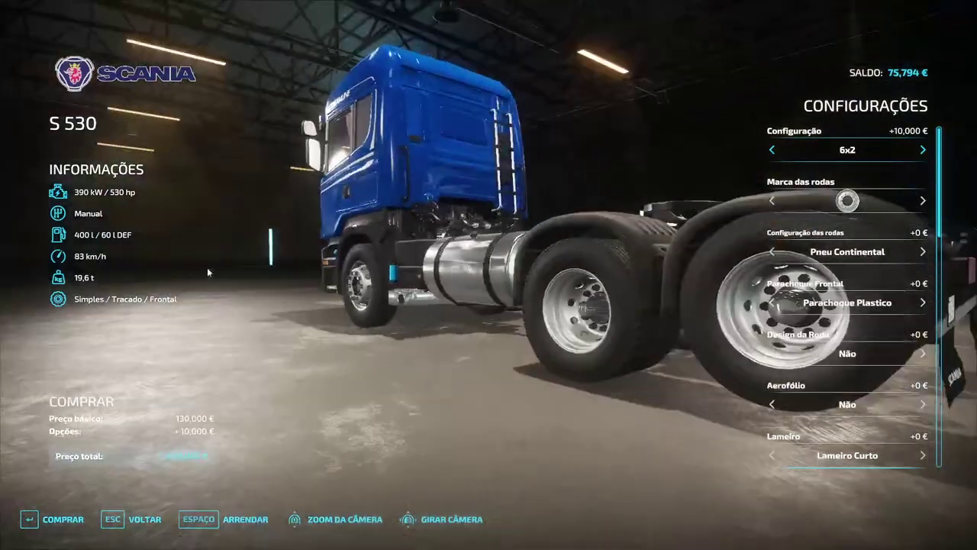
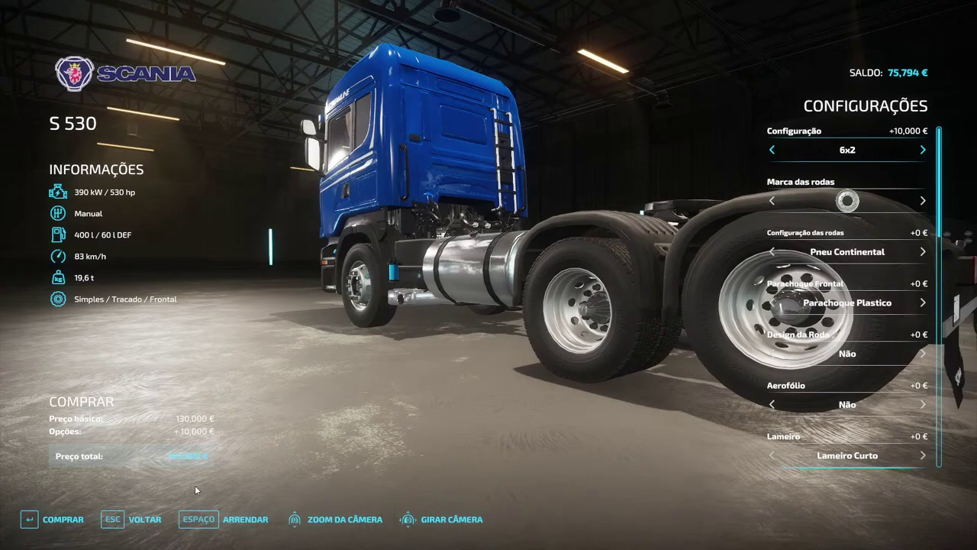
pyautogui.moveTo(239, 404); pyautogui.dragTo(182, 425)
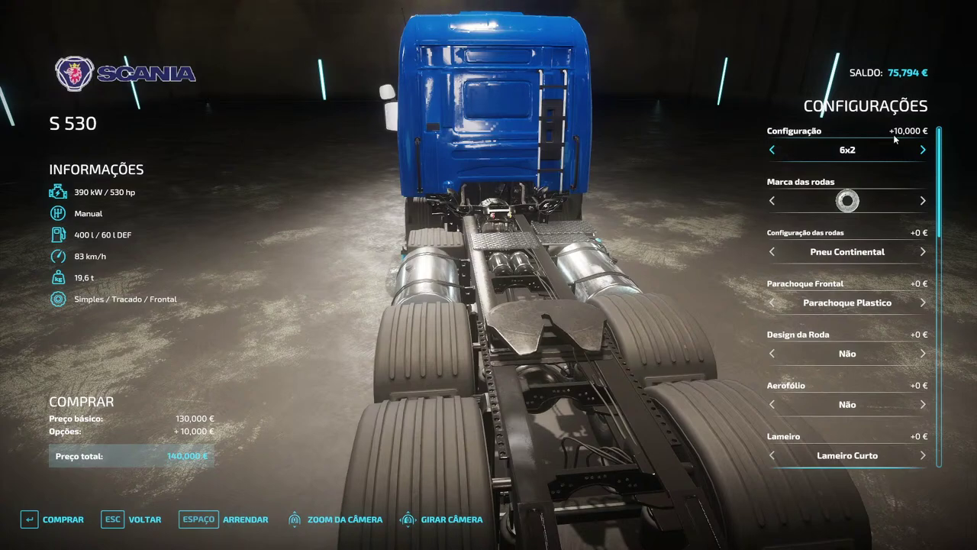
pyautogui.hotkey('alt', 'Tab')
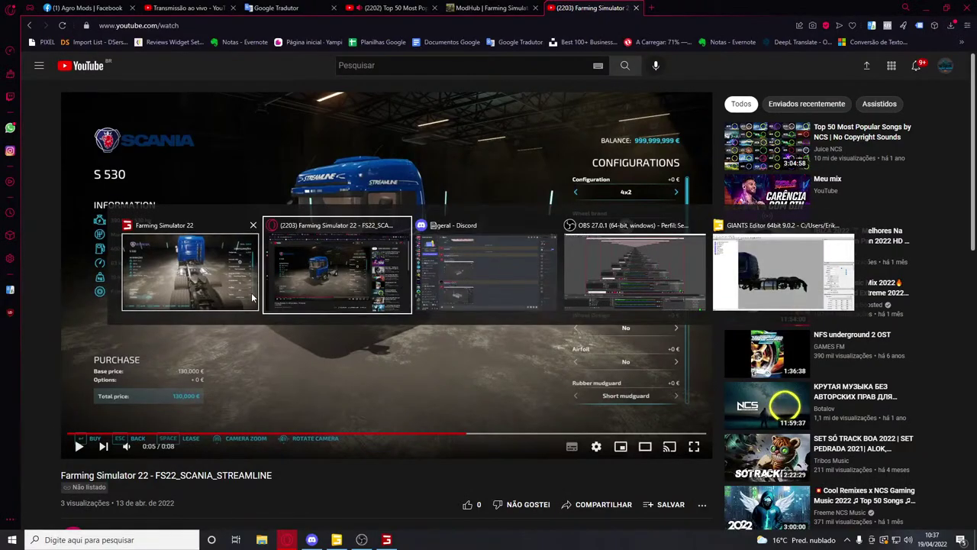
pyautogui.click(253, 299)
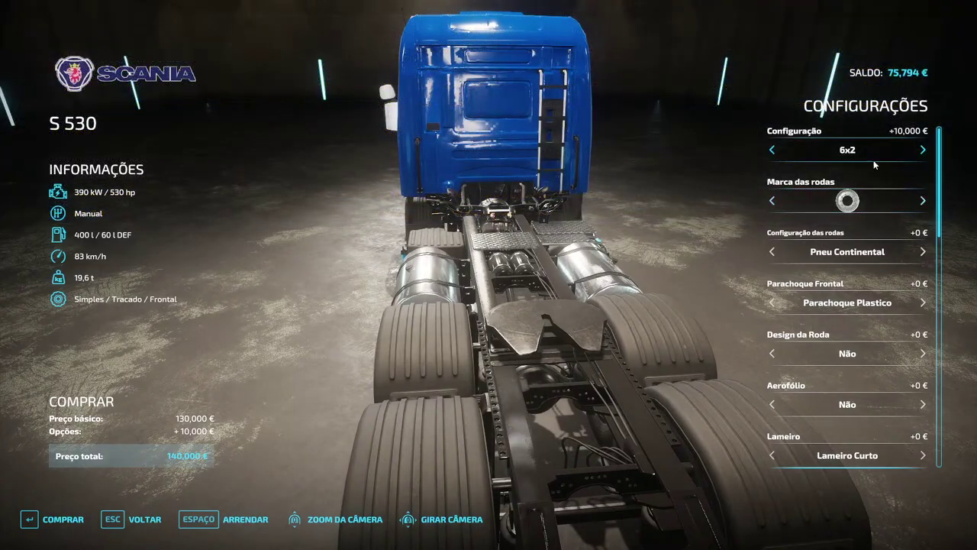
# Cycle the Scania S 530 through the 4x2, 6x4 and 6x2 configurations, return to 4x2 and inspect the rear axles
pyautogui.click(773, 151)
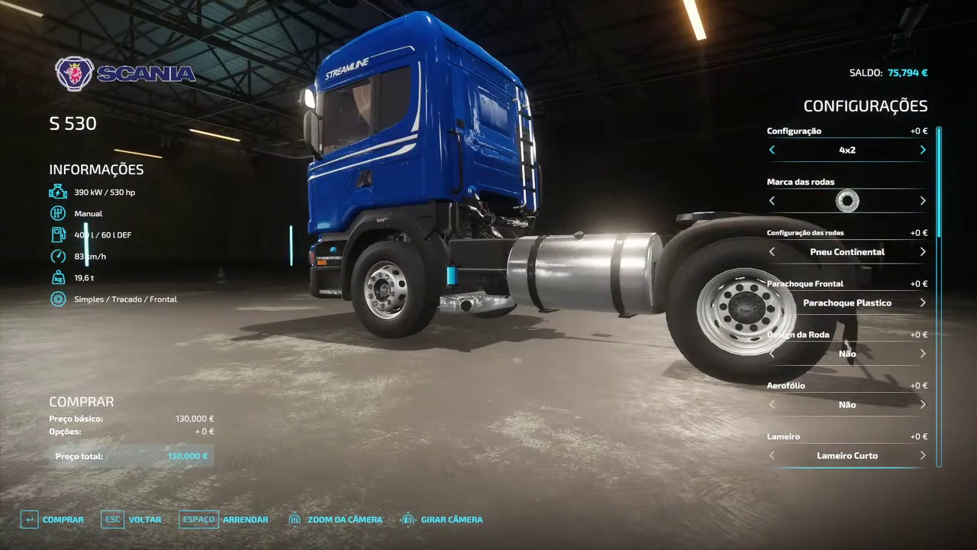
pyautogui.moveTo(704, 238); pyautogui.dragTo(580, 237)
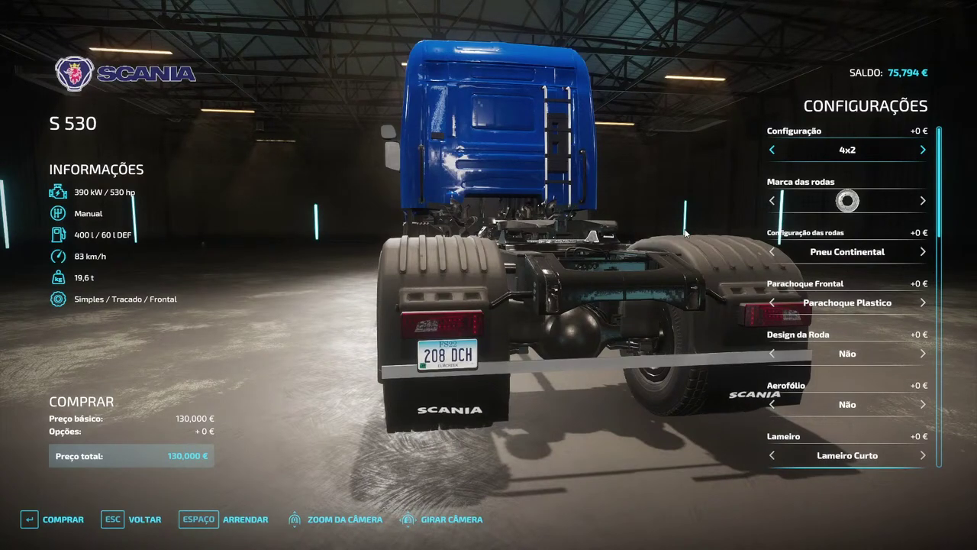
pyautogui.click(776, 149)
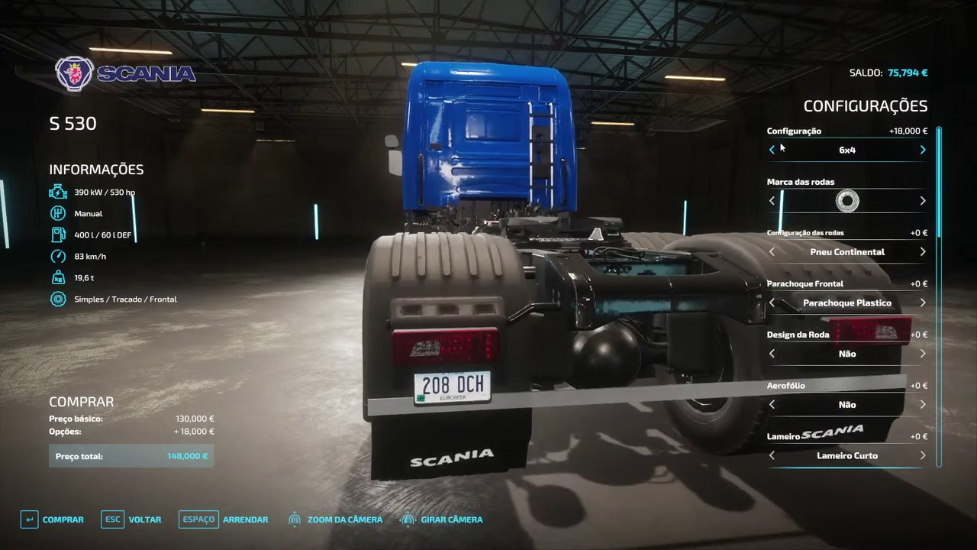
pyautogui.click(777, 149)
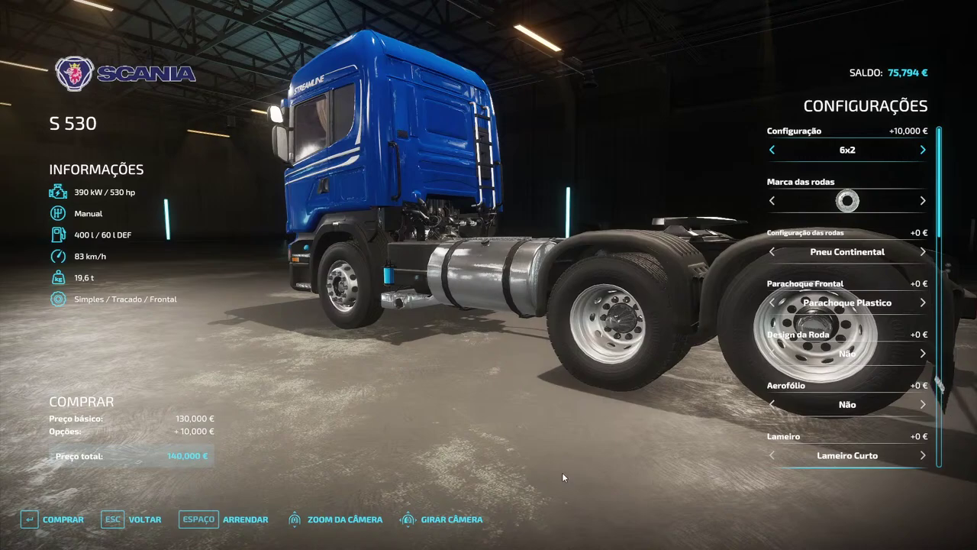
pyautogui.click(773, 150)
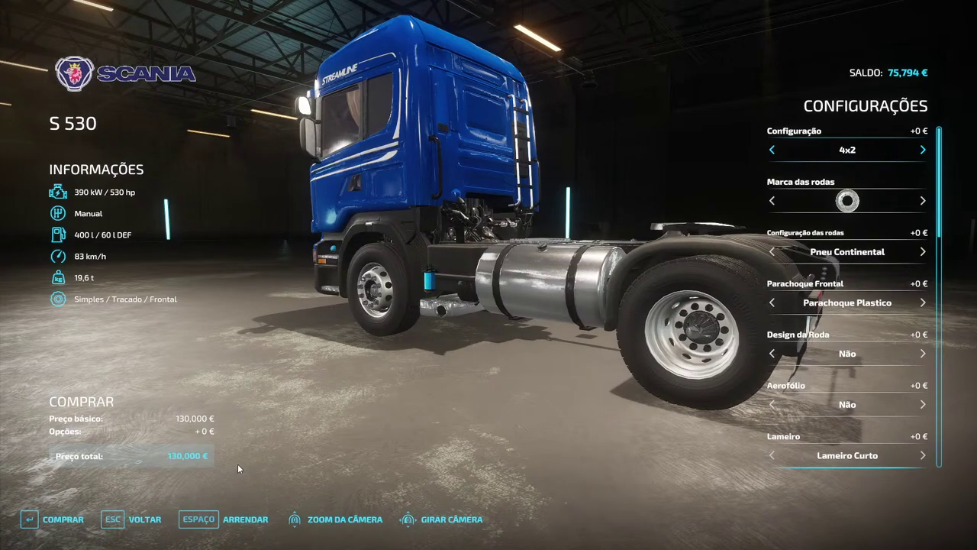
pyautogui.moveTo(235, 463); pyautogui.dragTo(429, 479)
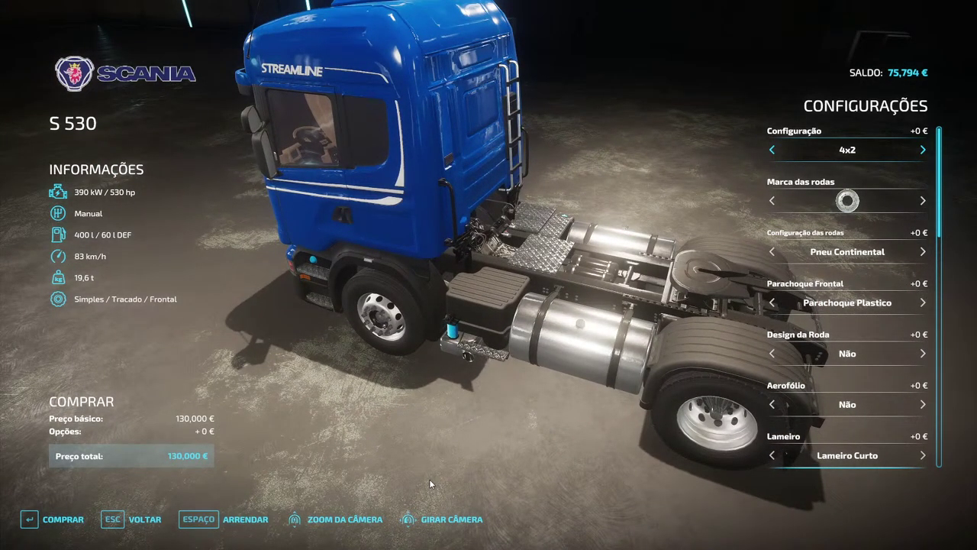
# Open and close the Lizard Streamline S 530 configuration screen repeatedly to check how the 4x2 truck loads, including a rear view
pyautogui.press('Escape')
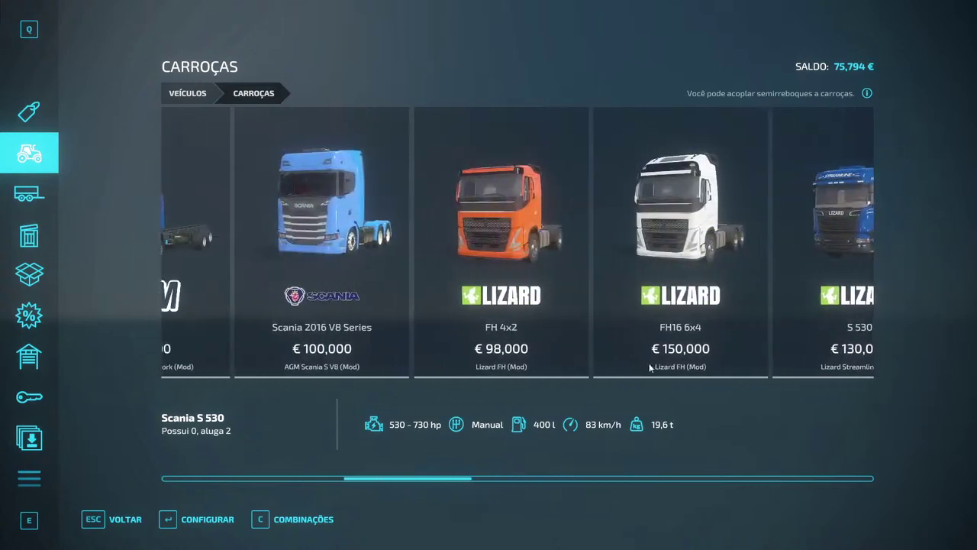
pyautogui.click(548, 284)
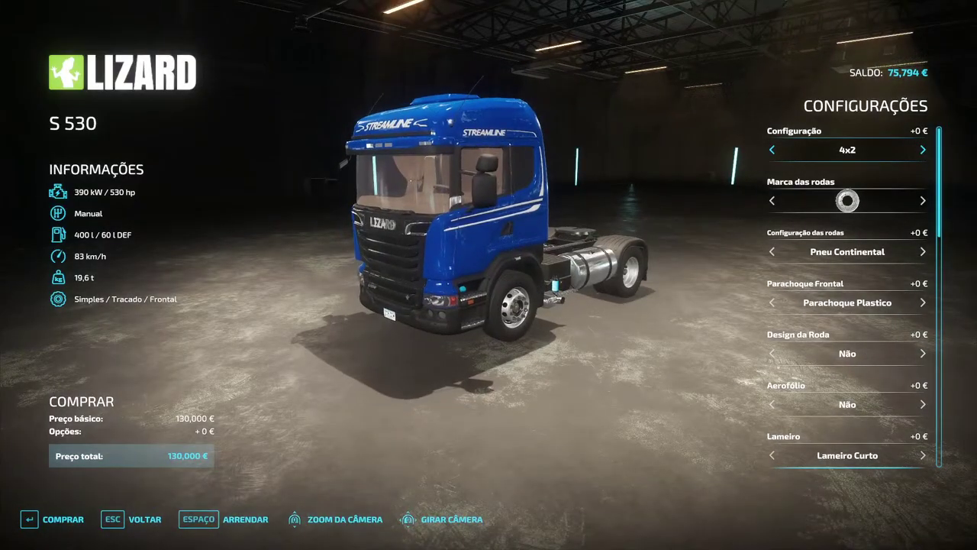
pyautogui.press('Escape')
pyautogui.click(526, 278)
pyautogui.press('Escape')
pyautogui.click(563, 288)
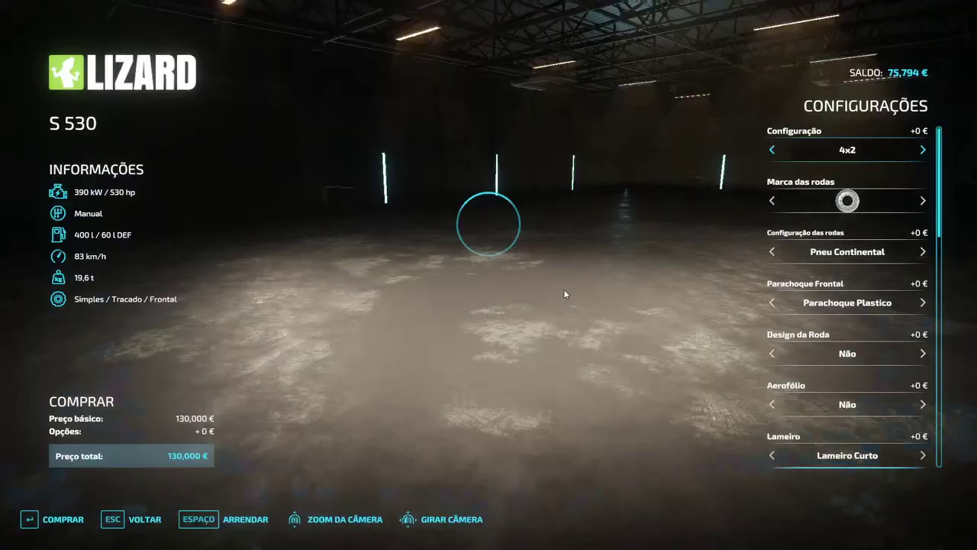
pyautogui.press('Escape')
pyautogui.click(573, 297)
pyautogui.press('Escape')
pyautogui.click(571, 297)
pyautogui.press('Escape')
pyautogui.click(571, 295)
pyautogui.press('Escape')
pyautogui.click(578, 295)
pyautogui.press('Escape')
pyautogui.click(579, 295)
pyautogui.press('Escape')
pyautogui.click(582, 296)
pyautogui.press('Escape')
pyautogui.click(582, 297)
pyautogui.press('Escape')
pyautogui.click(581, 297)
pyautogui.press('Escape')
pyautogui.click(582, 298)
pyautogui.press('Escape')
pyautogui.click(581, 298)
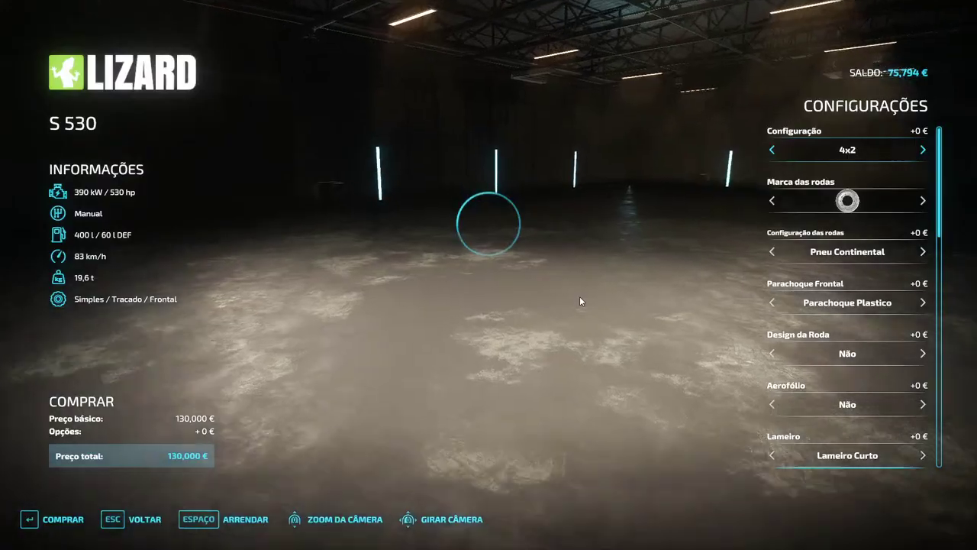
pyautogui.moveTo(580, 301); pyautogui.dragTo(382, 300)
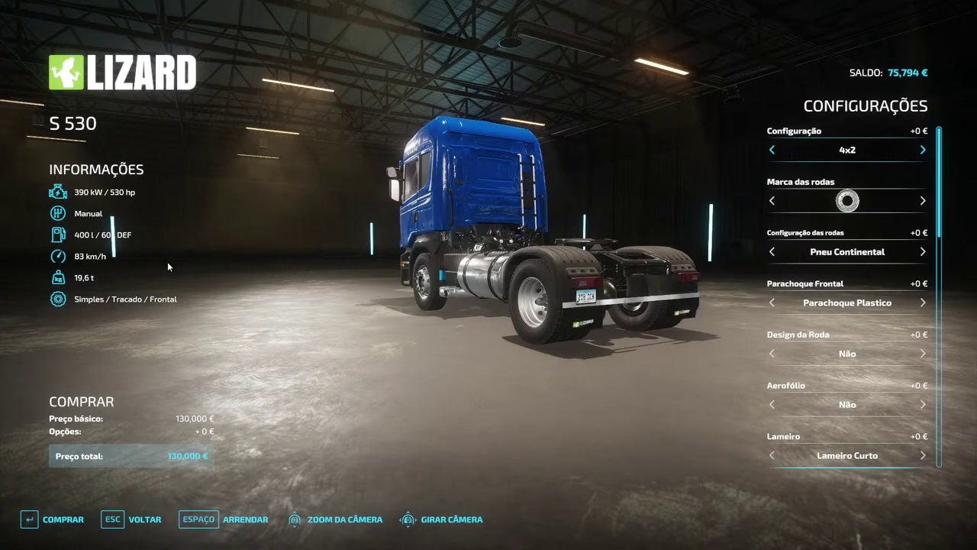
pyautogui.press('Escape')
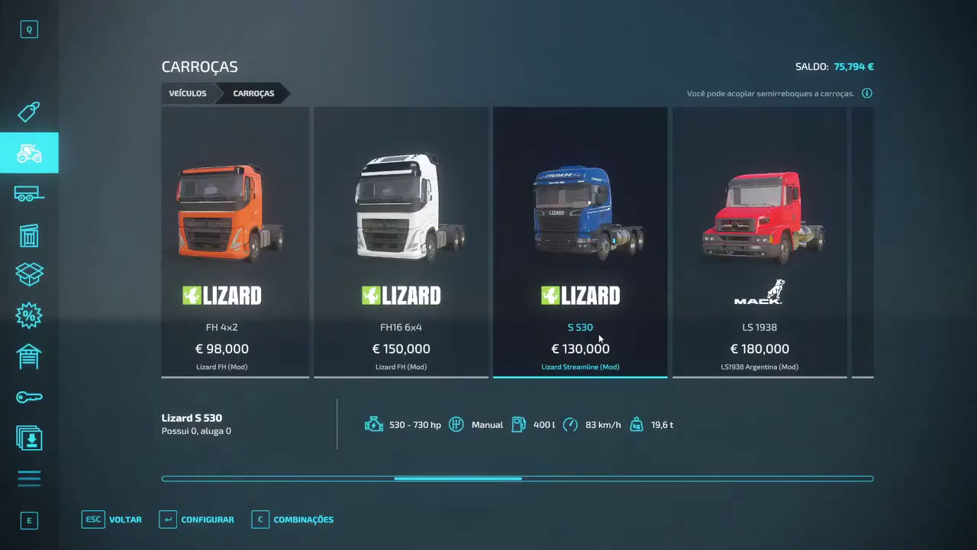
pyautogui.click(599, 334)
pyautogui.press('Escape')
pyautogui.click(598, 334)
pyautogui.press('Escape')
pyautogui.click(599, 334)
pyautogui.press('Escape')
pyautogui.click(598, 338)
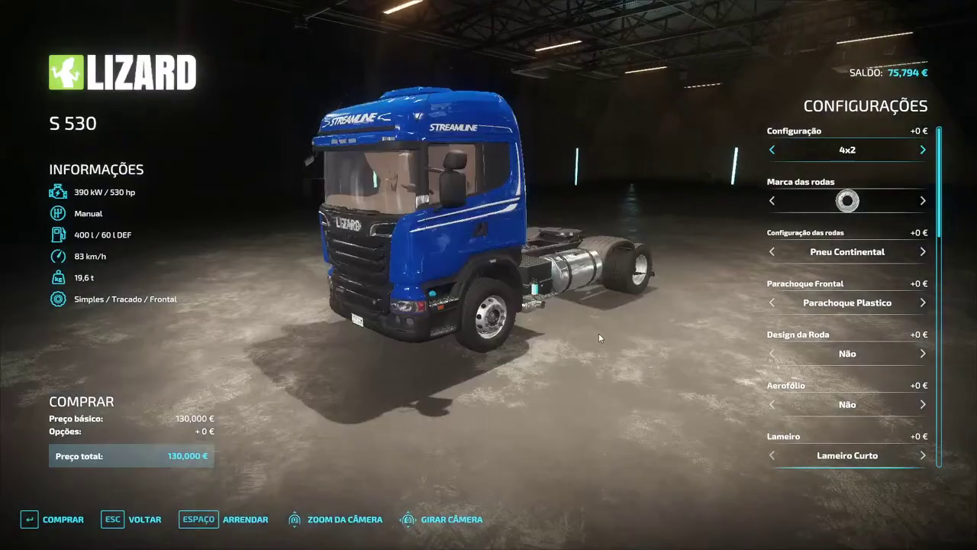
# Leave the game and open Farmline.xml from the FS22_SCANIA_STREAMLINE mod folder in Notepad++
pyautogui.hotkey('alt', 'Tab')
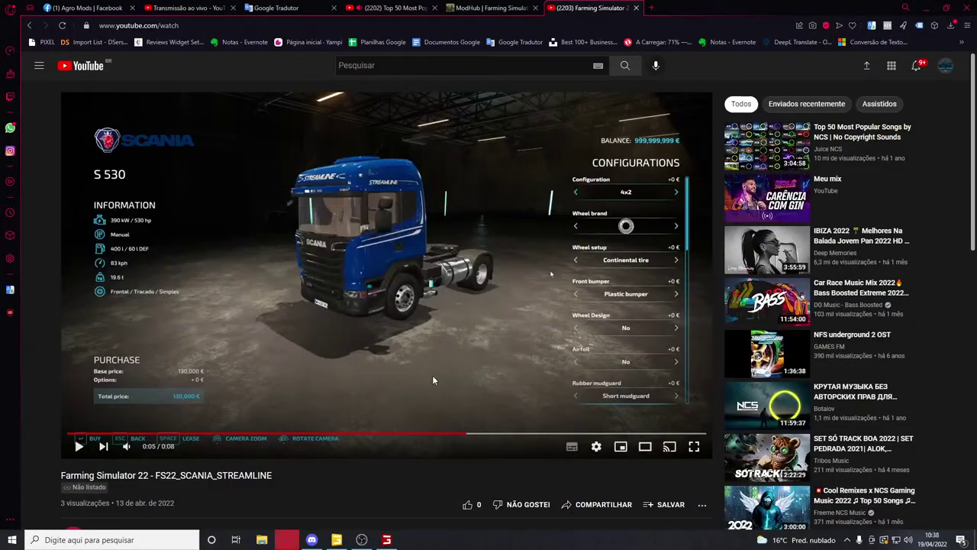
pyautogui.click(312, 538)
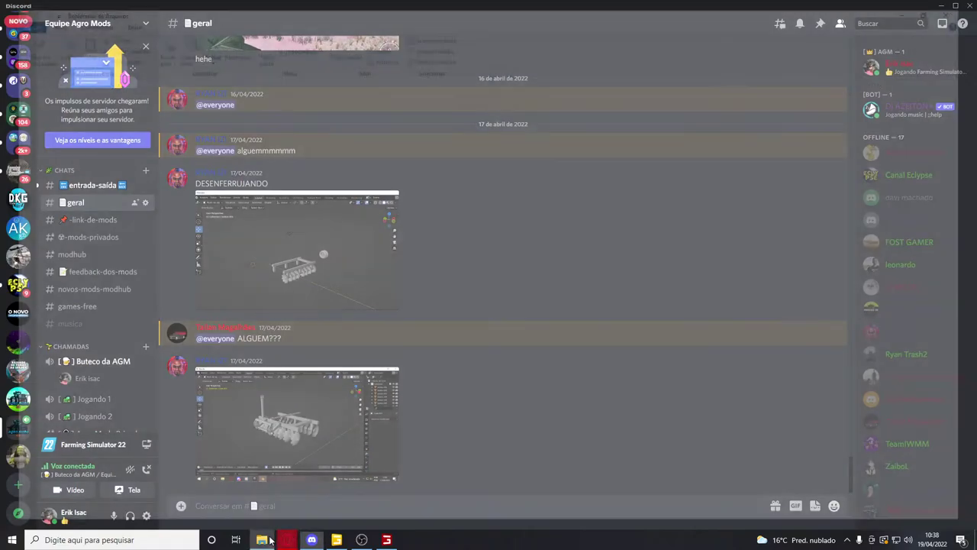
pyautogui.click(262, 540)
pyautogui.click(42, 155)
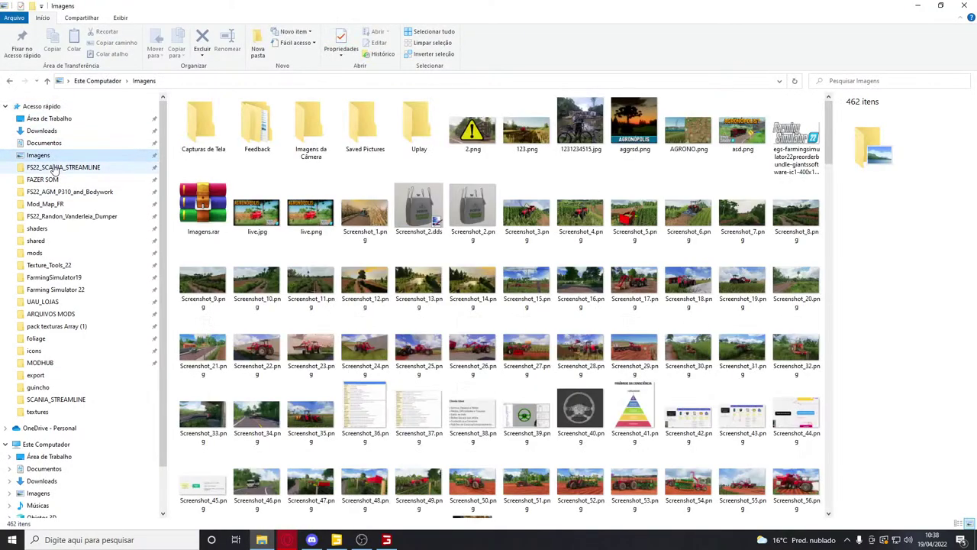
pyautogui.click(64, 167)
pyautogui.doubleClick(203, 191)
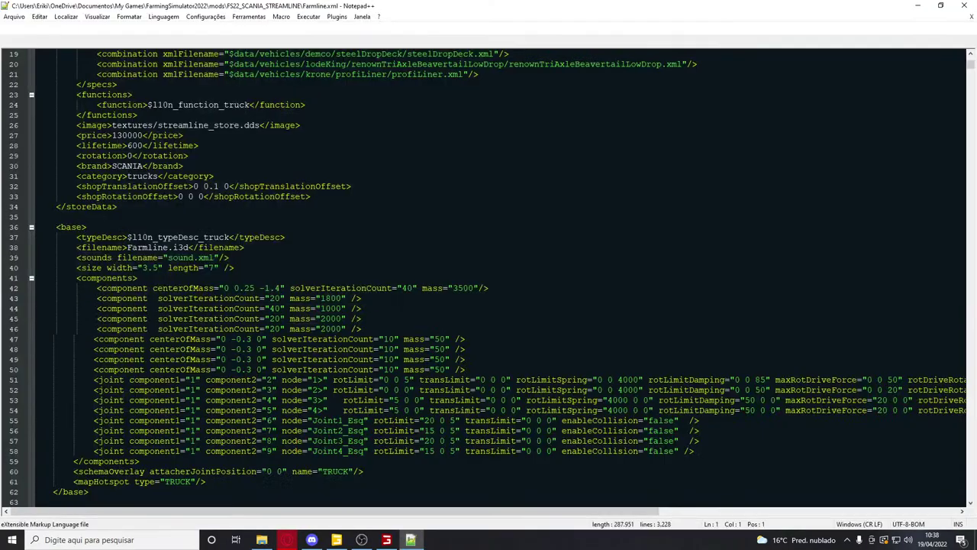
# Locate the configuration sets by searching for 4x2 and cut the isDefault="true" attribute from the 6x2 set
pyautogui.scroll(-20, 466, 329)
pyautogui.hotkey('ctrl', 'h')
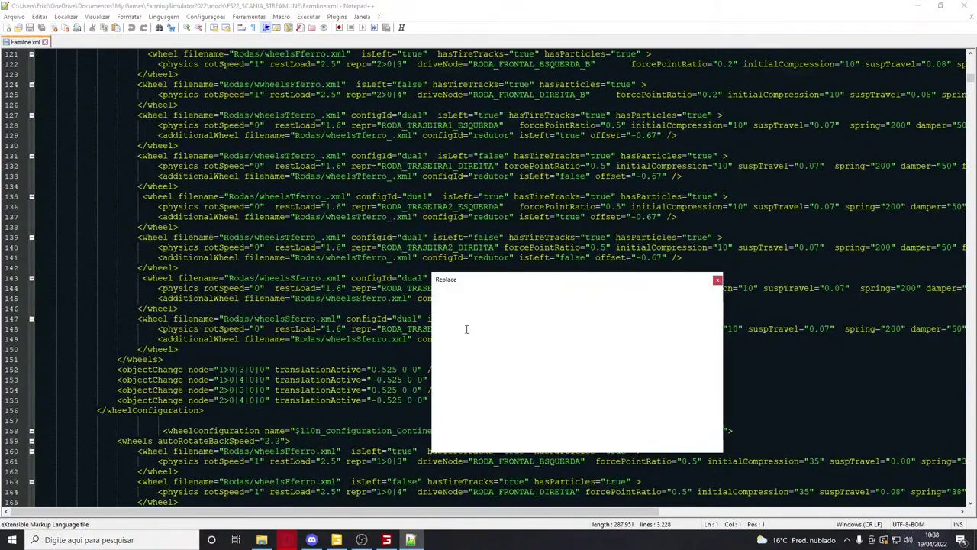
pyautogui.write('4x2')
pyautogui.press('Return')
pyautogui.press('Escape')
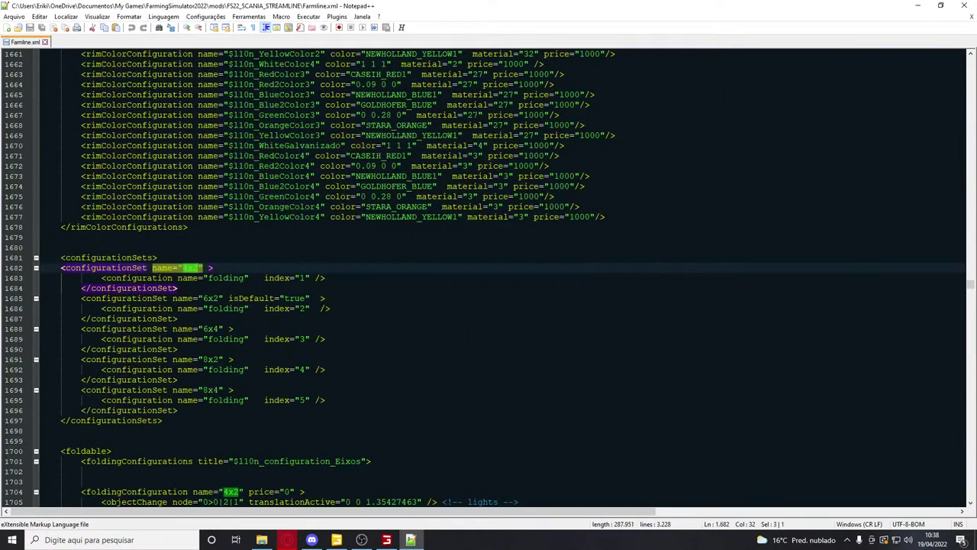
pyautogui.scroll(-12, 310, 203)
pyautogui.scroll(6, 310, 203)
pyautogui.click(310, 205)
pyautogui.scroll(4, 312, 197)
pyautogui.moveTo(310, 237); pyautogui.dragTo(287, 237)
pyautogui.hotkey('ctrl', 'x')
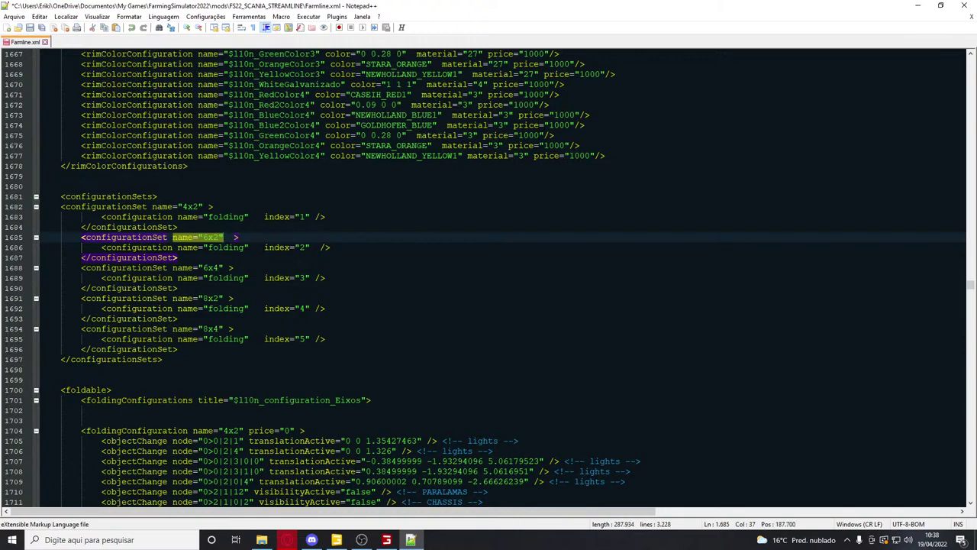
# Paste isDefault="true" into the 4x2 configurationSet tag, undoing the misplaced paste in its folding line, and save Farmline.xml
pyautogui.click(320, 216)
pyautogui.hotkey('ctrl', 'v')
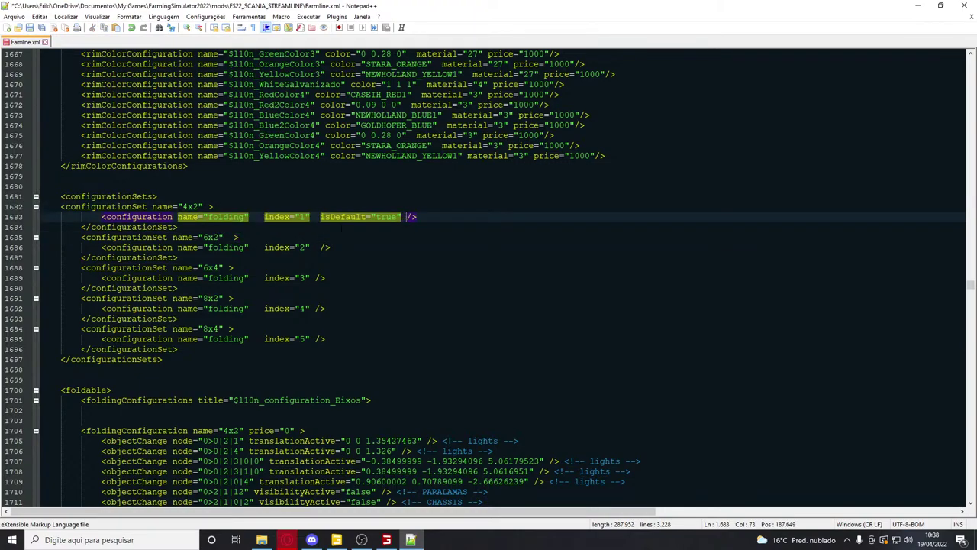
pyautogui.hotkey('ctrl', 'z')
pyautogui.click(203, 206)
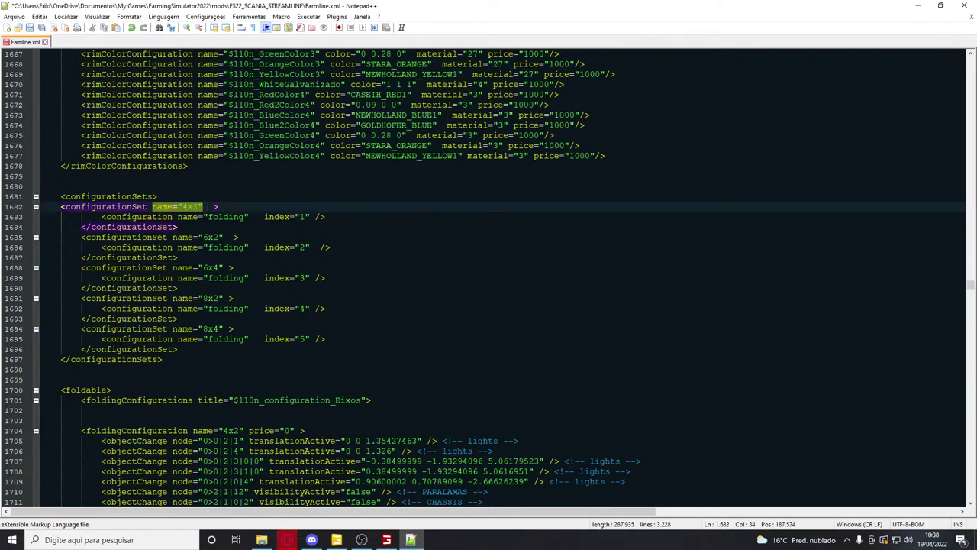
pyautogui.hotkey('ctrl', 'v')
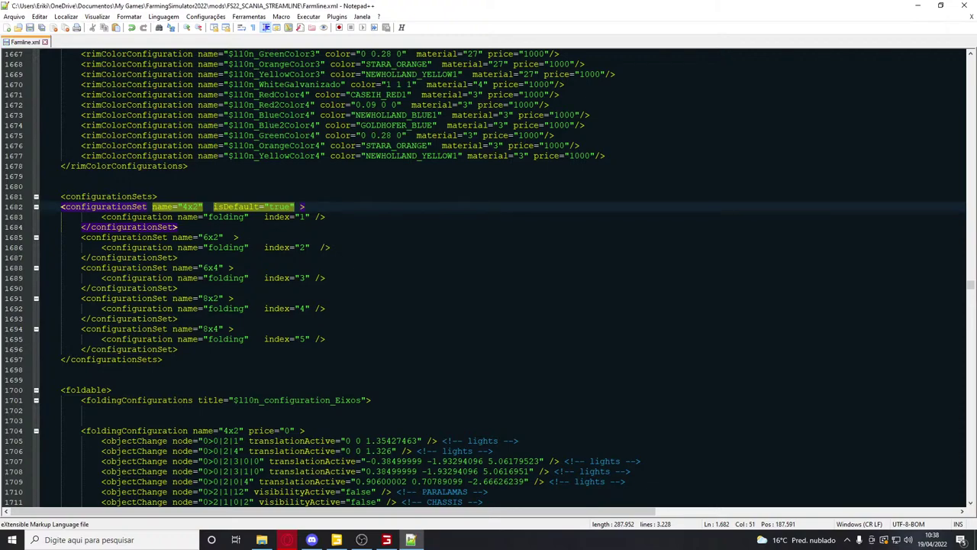
# Switch to Farming Simulator 22, view the Lizard Streamline S 530 in the shop's configuration screen, and quit the game
pyautogui.click(410, 540)
pyautogui.press('Escape')
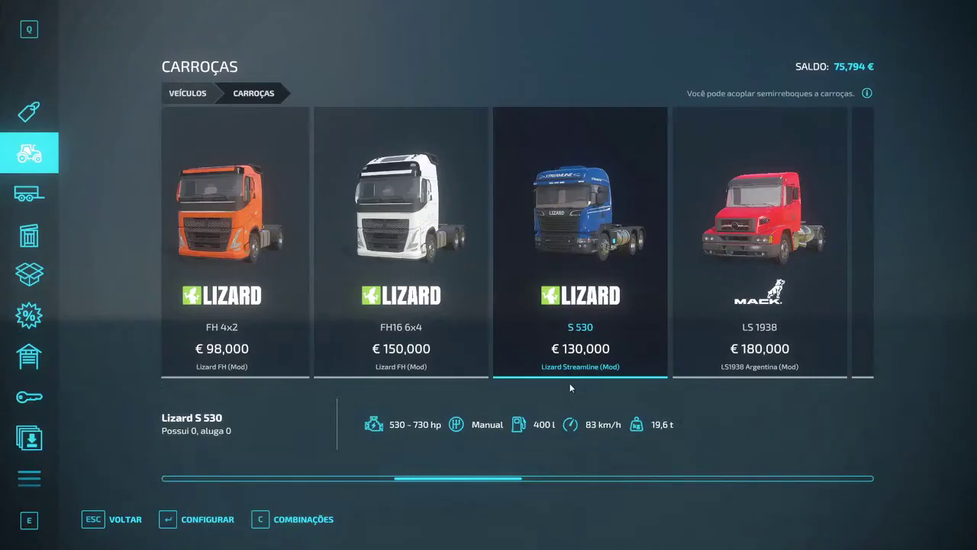
pyautogui.click(697, 320)
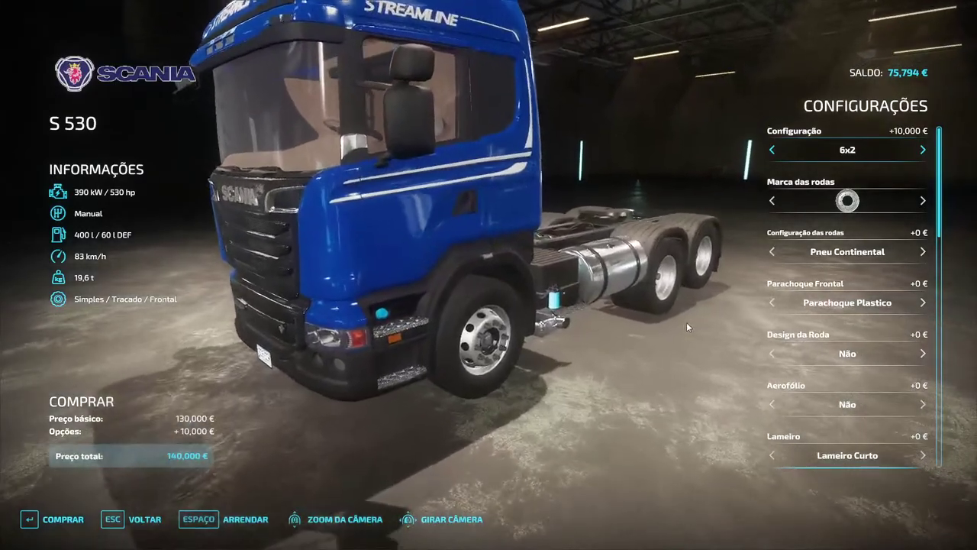
pyautogui.hotkey('alt', 'Tab')
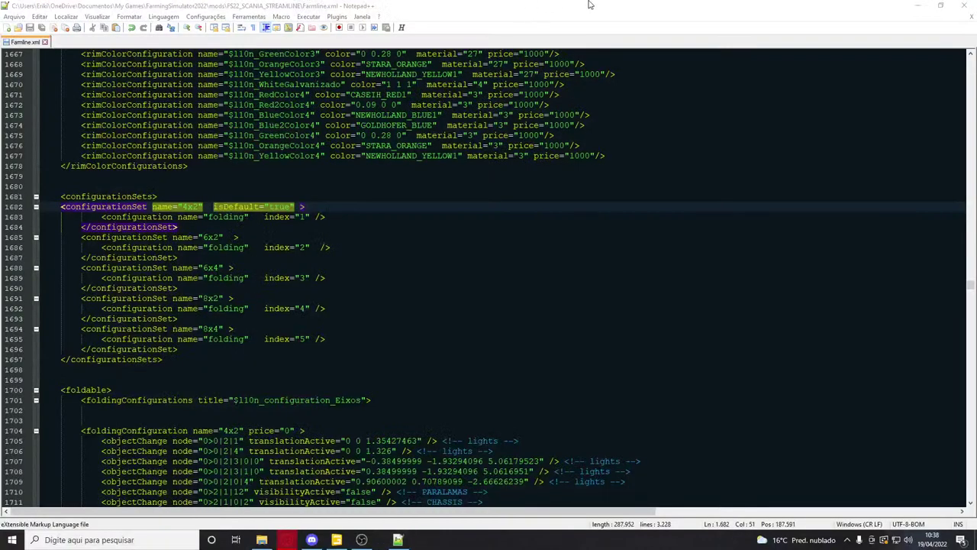
# Minimize the open windows down to the desktop and relaunch Farming Simulator 22
pyautogui.click(918, 5)
pyautogui.click(917, 5)
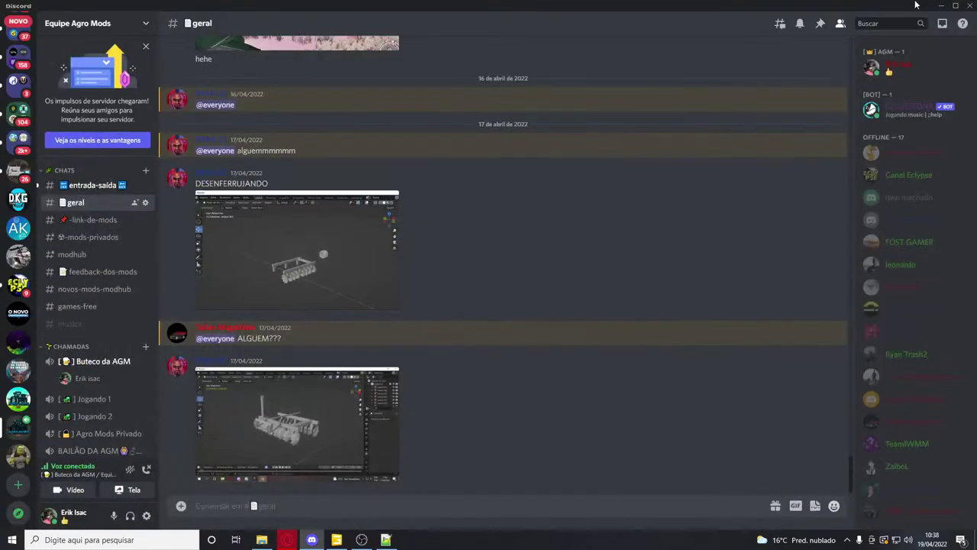
pyautogui.click(932, 6)
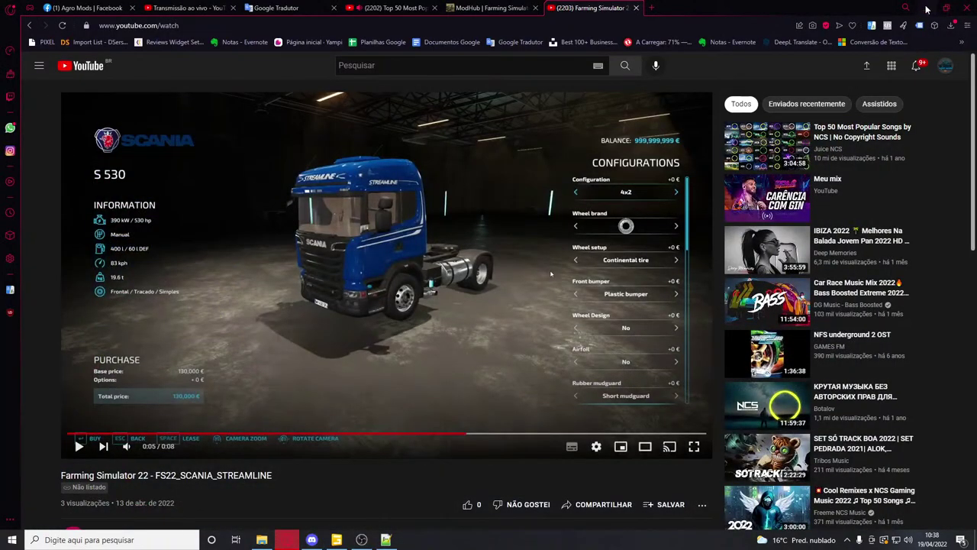
pyautogui.click(926, 9)
pyautogui.doubleClick(321, 63)
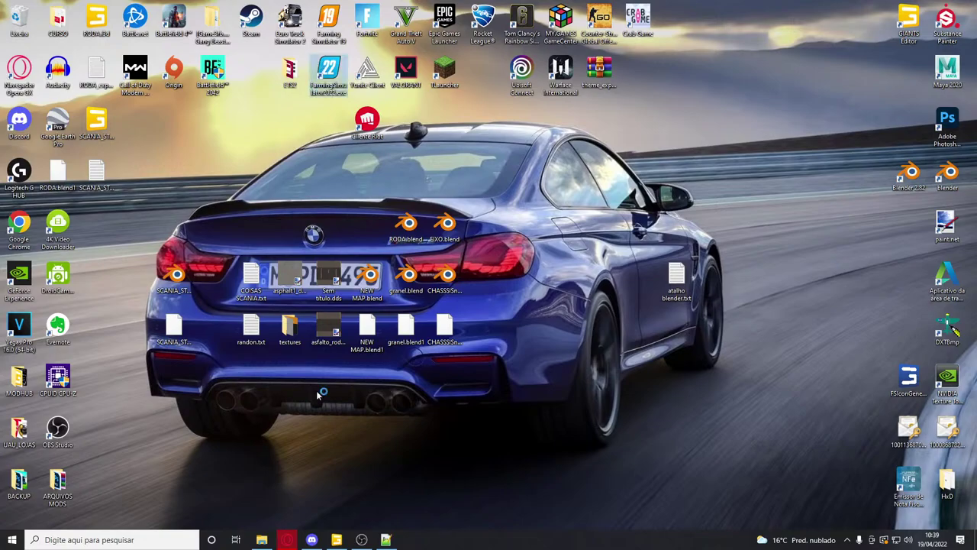
# Close the FS22_SCANIA_STREAMLINE YouTube video tab in Opera while the game starts
pyautogui.click(288, 539)
pyautogui.click(635, 7)
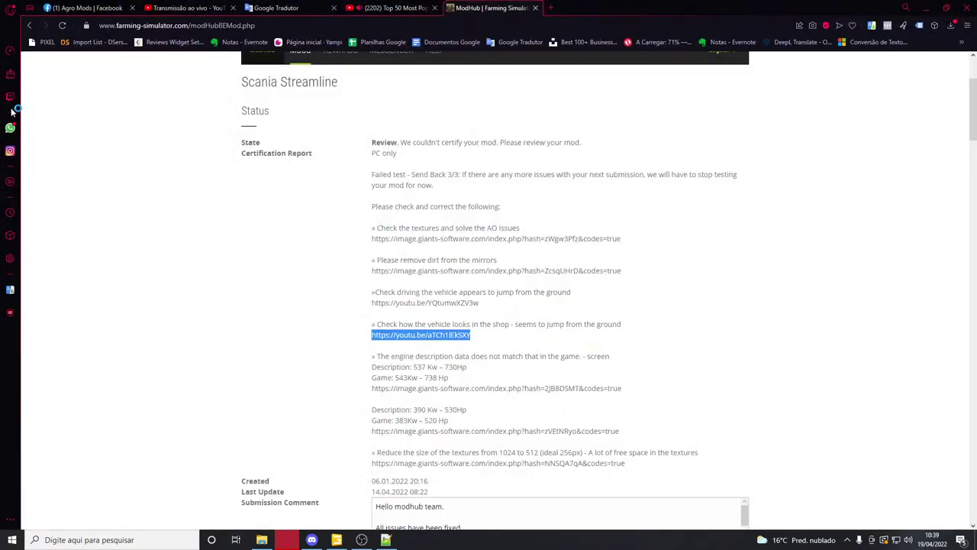
pyautogui.click(10, 128)
pyautogui.click(9, 129)
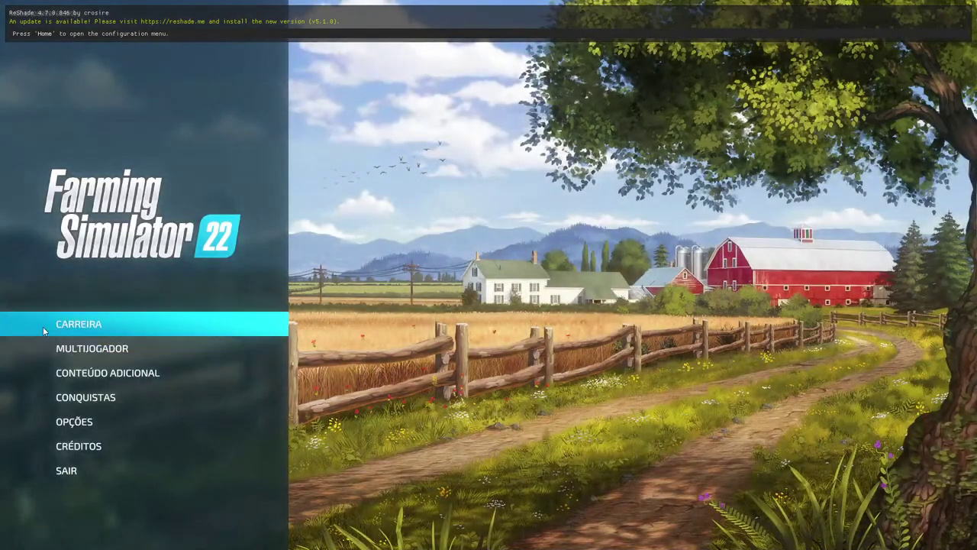
# Load the career savegame in Farming Simulator 22 and start playing
pyautogui.click(43, 326)
pyautogui.click(57, 521)
pyautogui.click(56, 523)
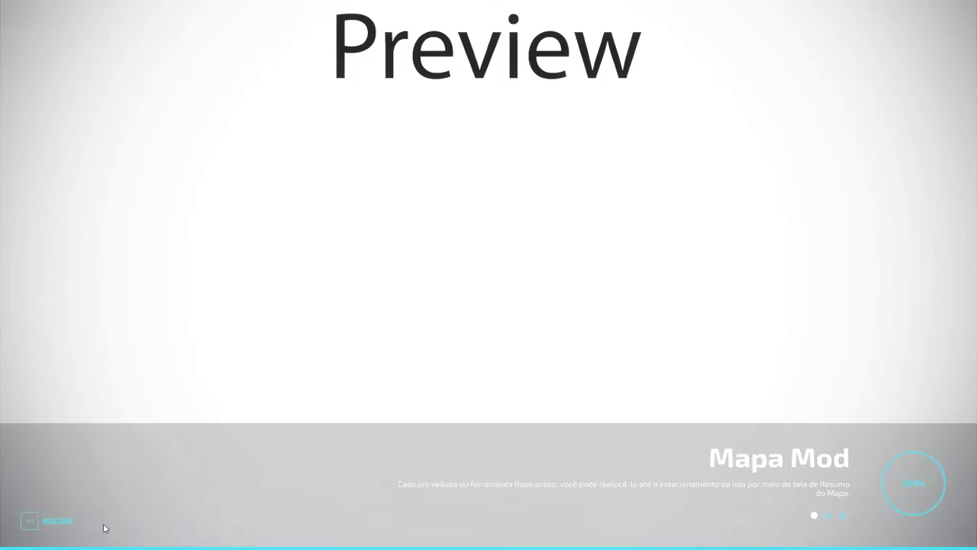
pyautogui.press('Return')
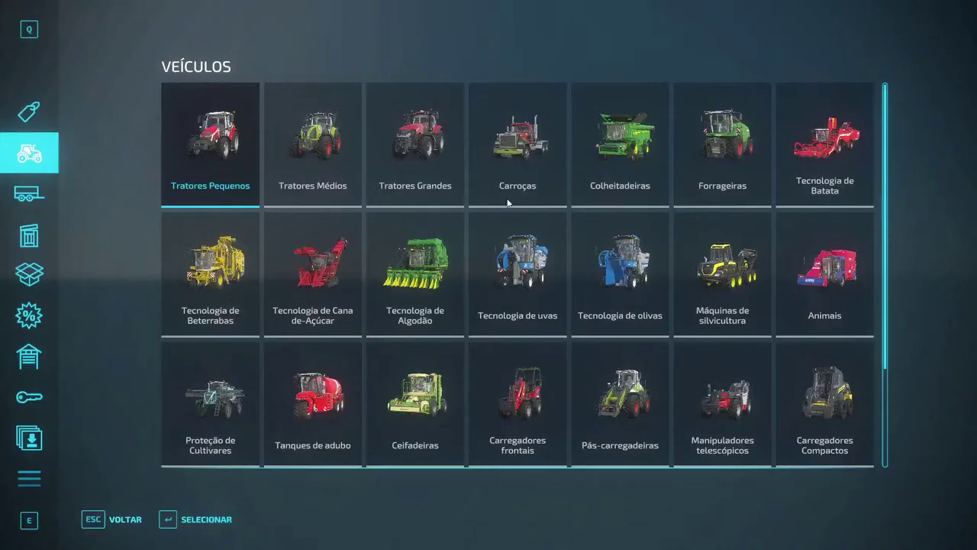
# Find the Scania Streamline S 530 under Carroças and repeatedly reopen its configuration screen to check how the 4x2 version loads
pyautogui.click(530, 178)
pyautogui.scroll(-17, 578, 350)
pyautogui.scroll(5, 612, 319)
pyautogui.click(732, 323)
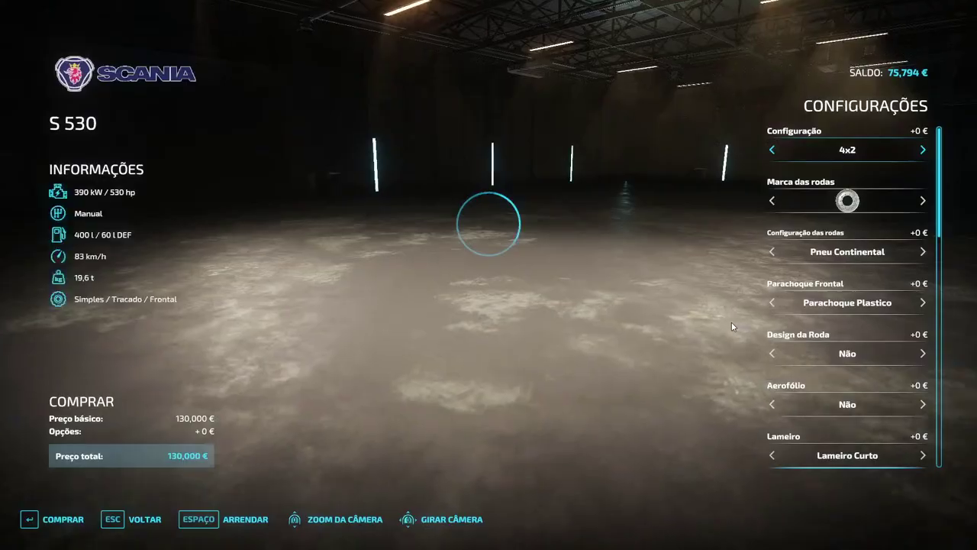
pyautogui.press('Escape')
pyautogui.click(733, 323)
pyautogui.press('Escape')
pyautogui.click(735, 321)
pyautogui.press('Escape')
pyautogui.click(737, 325)
pyautogui.press('Escape')
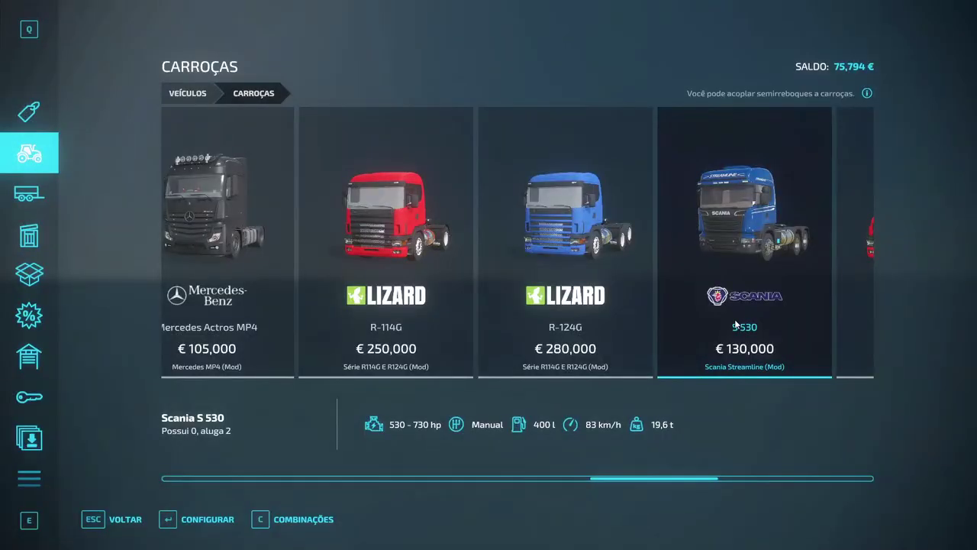
# Return to Farmline.xml in Notepad++ and cut all objectChange lines out of the 4x2 foldingConfiguration, then save
pyautogui.hotkey('alt', 'Tab')
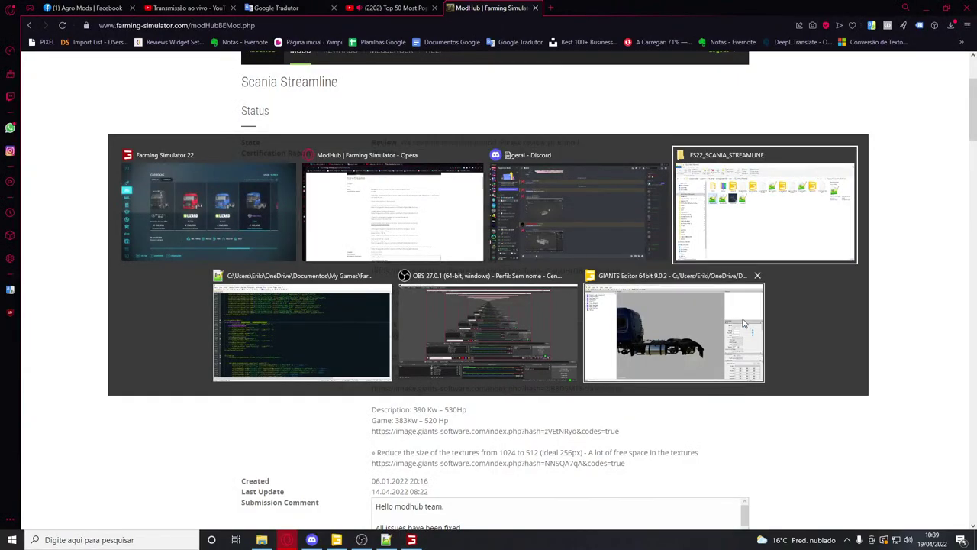
pyautogui.click(737, 324)
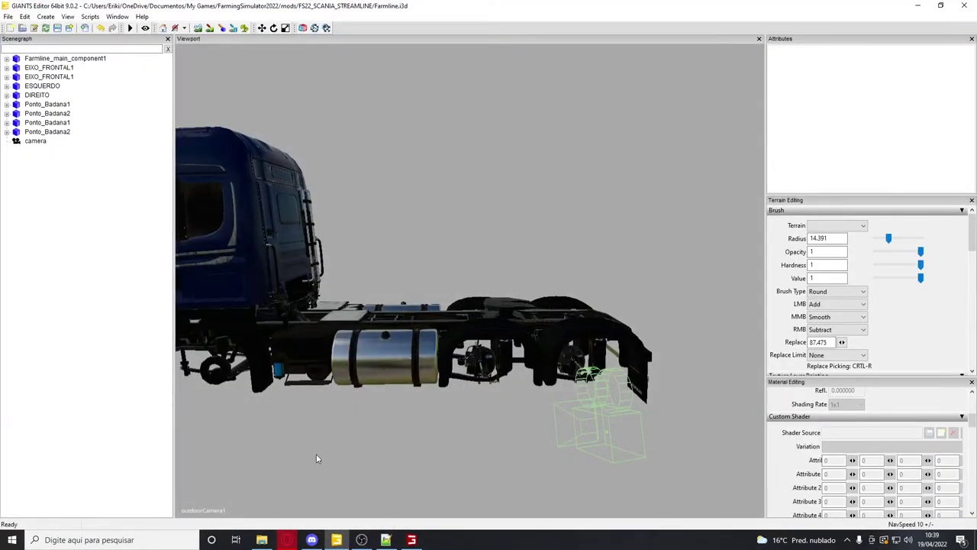
pyautogui.click(394, 541)
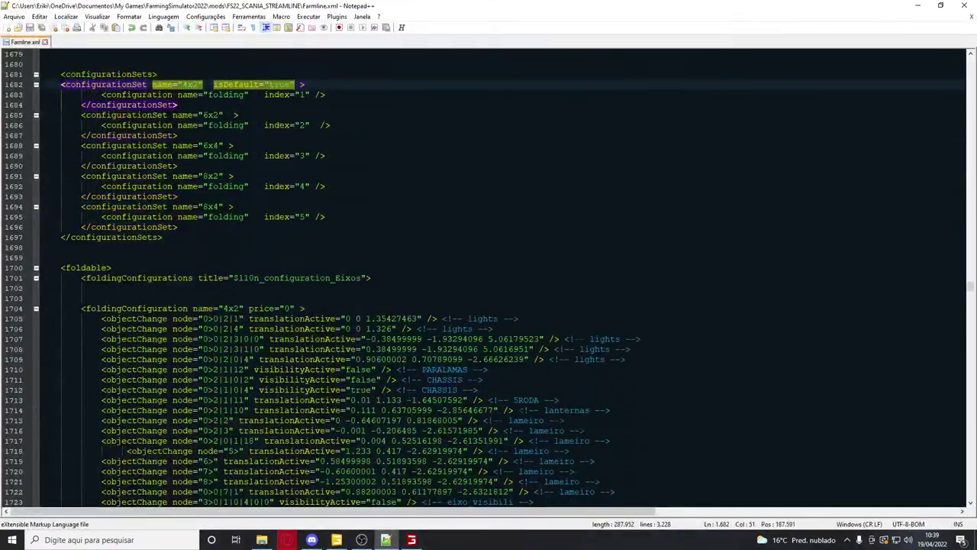
pyautogui.scroll(3, 488, 275)
pyautogui.scroll(-9, 489, 275)
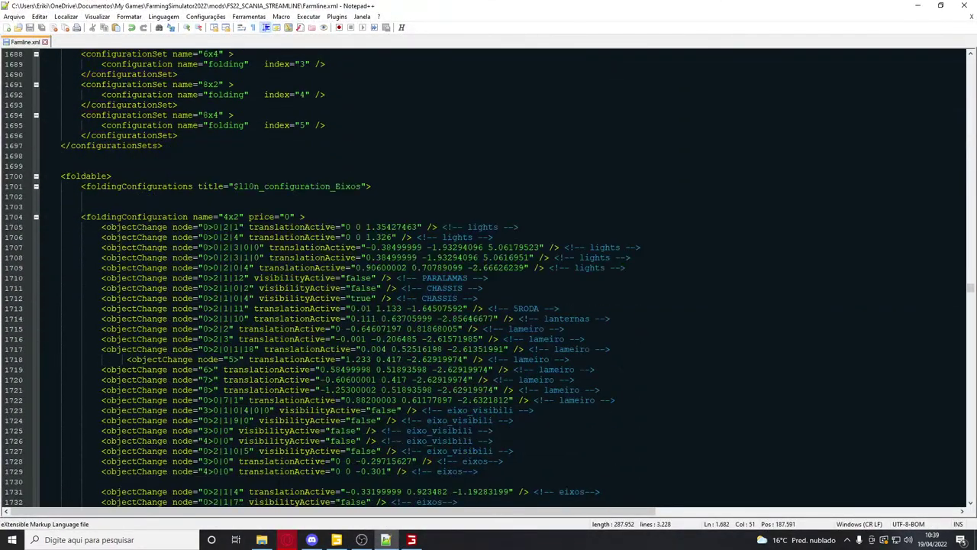
pyautogui.scroll(3, 489, 275)
pyautogui.scroll(-14, 488, 275)
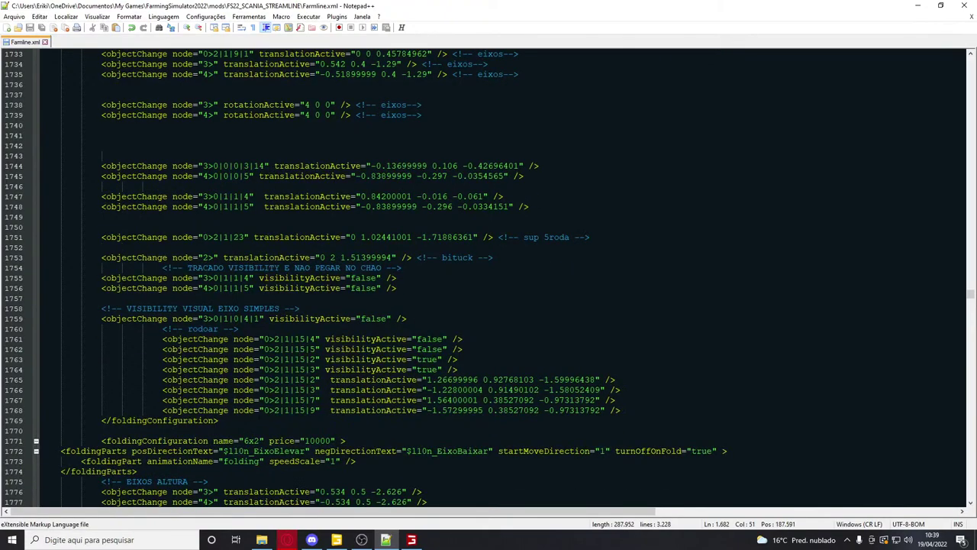
pyautogui.click(295, 410)
pyautogui.moveTo(292, 410); pyautogui.dragTo(46, 197)
pyautogui.scroll(-12, 354, 322)
pyautogui.press('Delete')
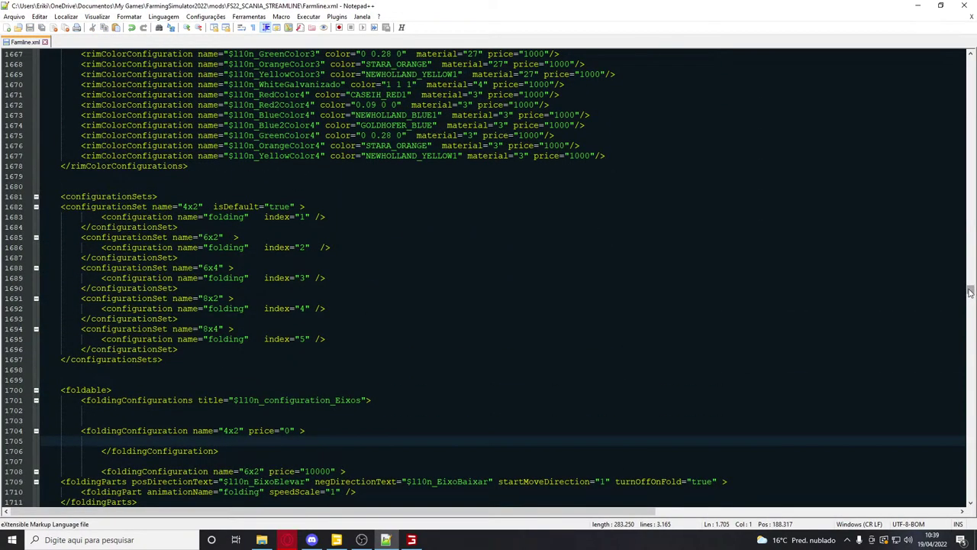
# Paste the cut objectChange lines into the base section, on new lines below the mapHotspot entry
pyautogui.moveTo(970, 293); pyautogui.dragTo(969, 61)
pyautogui.click(406, 206)
pyautogui.scroll(-3, 414, 262)
pyautogui.click(305, 389)
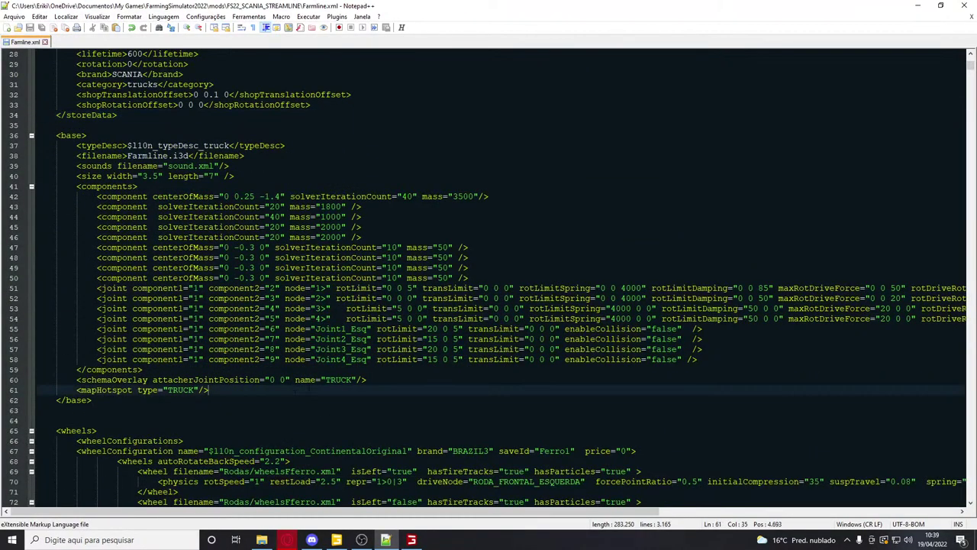
pyautogui.press('Return')
pyautogui.press('Return')
pyautogui.press('Return')
pyautogui.press('Return')
pyautogui.press('Up')
pyautogui.hotkey('ctrl', 'v')
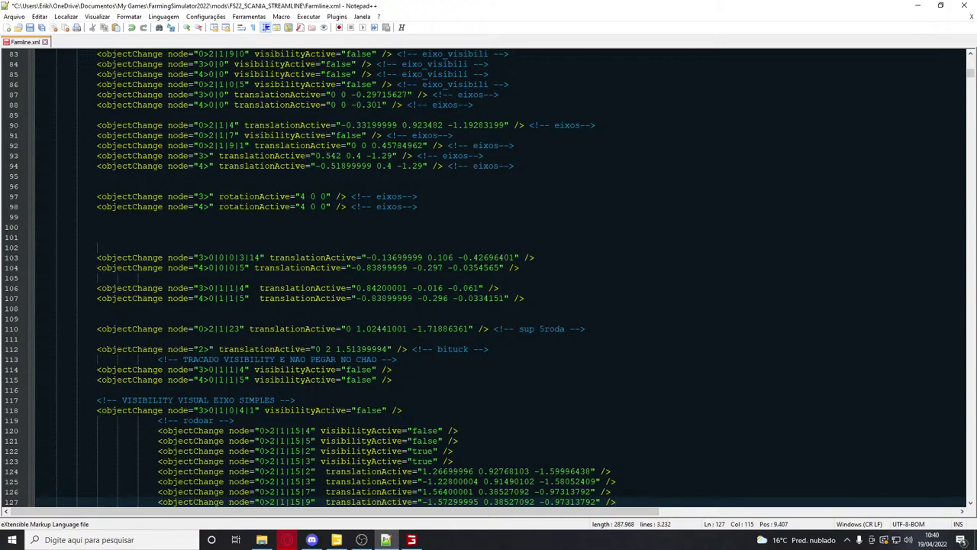
# Add an <objectChanges /> tag on its own line between the last pasted objectChange line and the closing base tag
pyautogui.scroll(-9, 489, 275)
pyautogui.moveTo(162, 136); pyautogui.dragTo(97, 136)
pyautogui.hotkey('ctrl', 'c')
pyautogui.click(92, 248)
pyautogui.click(77, 238)
pyautogui.hotkey('ctrl', 'v')
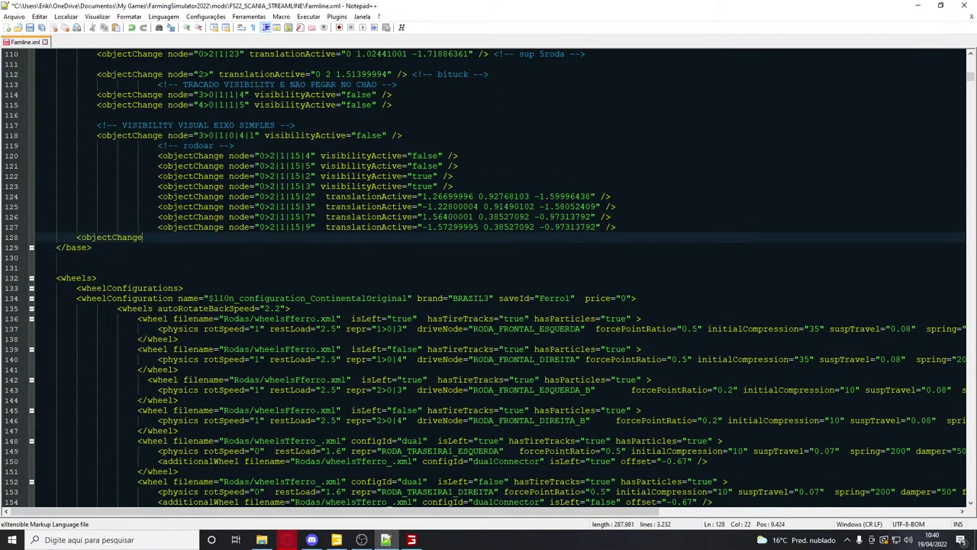
pyautogui.write('s')
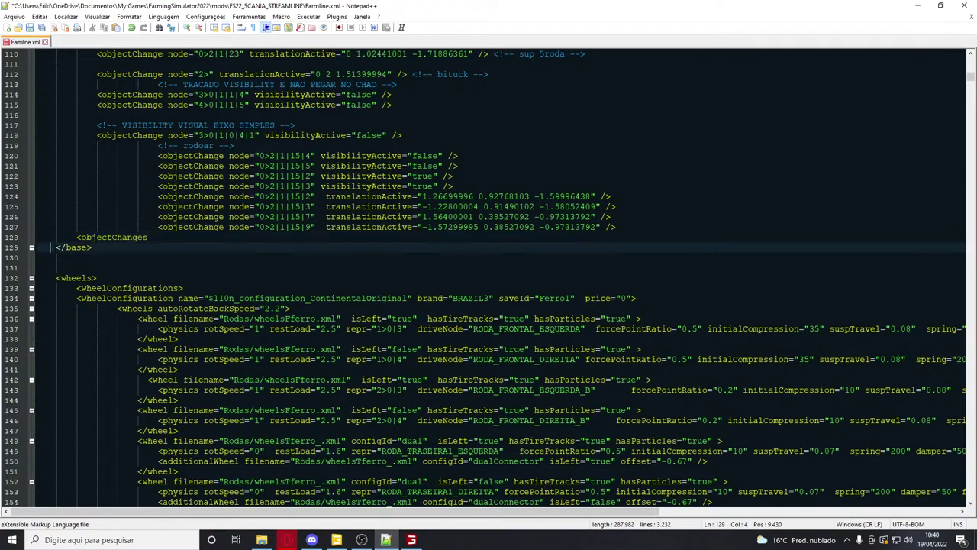
pyautogui.press('Return')
pyautogui.write('/>')
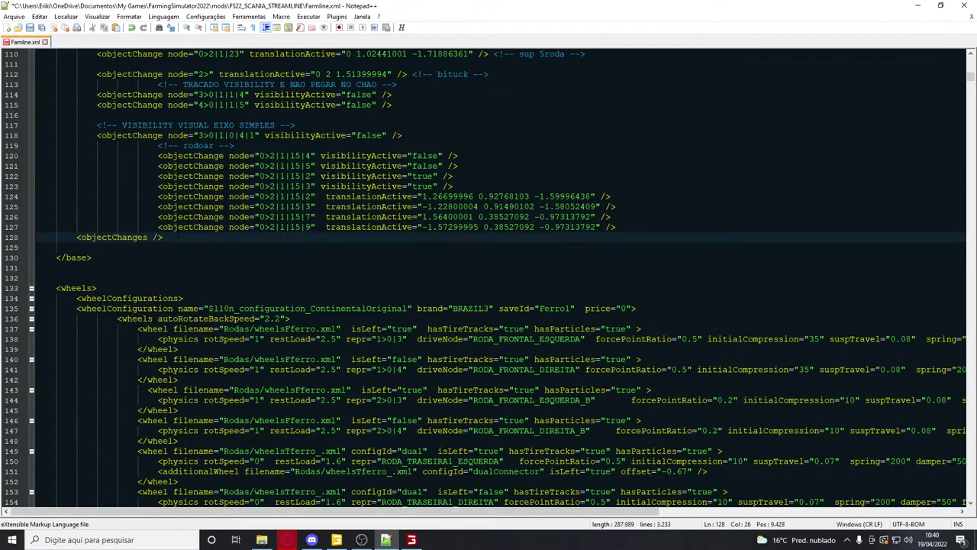
# Copy the objectChanges tag above the first pasted objectChange line, turn it into the opening tag <objectChanges >, and save
pyautogui.moveTo(181, 237); pyautogui.dragTo(38, 238)
pyautogui.hotkey('ctrl', 'c')
pyautogui.keyDown('ctrl'); pyautogui.scroll(2, 496, 278); pyautogui.keyUp('ctrl')
pyautogui.scroll(12, 496, 278)
pyautogui.keyDown('ctrl'); pyautogui.scroll(-6, 496, 278); pyautogui.keyUp('ctrl')
pyautogui.hotkey('ctrl', '+')
pyautogui.hotkey('ctrl', '+')
pyautogui.hotkey('ctrl', '+')
pyautogui.hotkey('ctrl', '+')
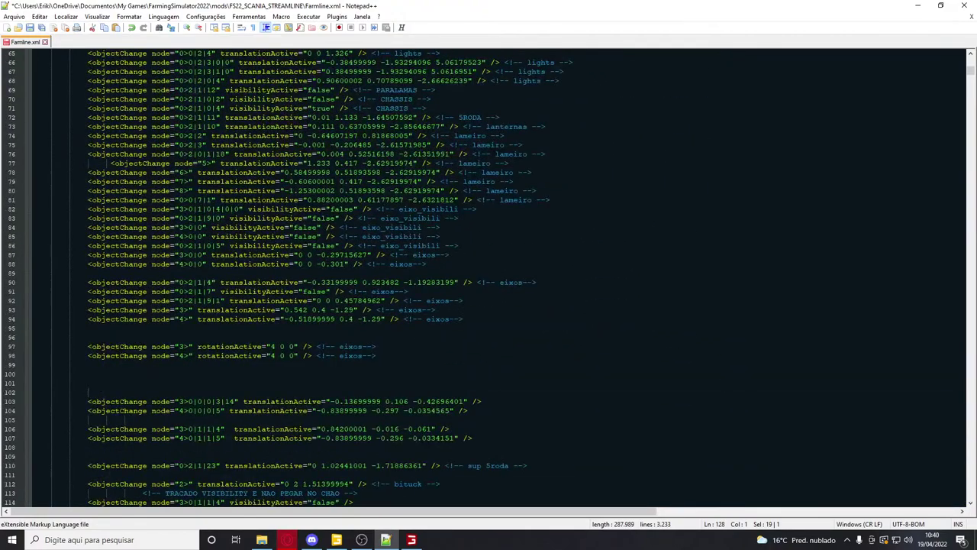
pyautogui.scroll(4, 496, 278)
pyautogui.click(76, 277)
pyautogui.hotkey('ctrl', 'v')
pyautogui.press('Left')
pyautogui.press('BackSpace')
pyautogui.hotkey('ctrl', 's')
# Switch back to Farming Simulator 22, reopen the Carroças category and check the Scania S 530 in its 4x2 configuration screen
pyautogui.click(411, 542)
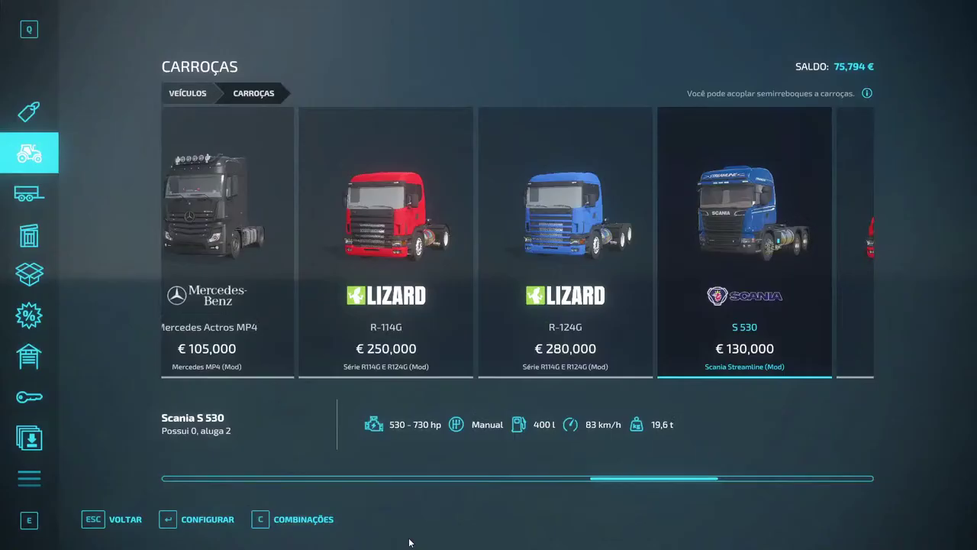
pyautogui.hotkey('alt', 'Tab')
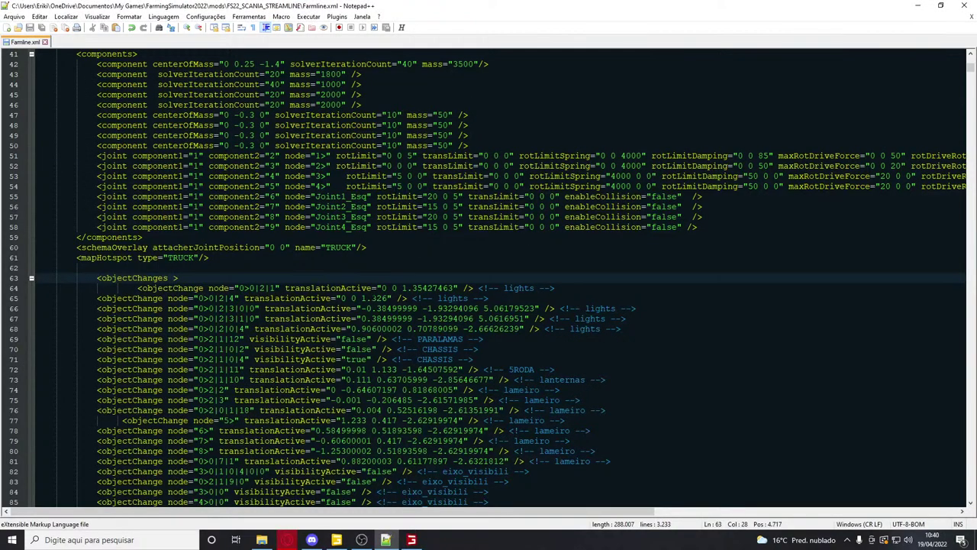
pyautogui.hotkey('alt', 'Tab')
pyautogui.hotkey('alt', 'Tab')
pyautogui.hotkey('alt', 'Tab')
pyautogui.hotkey('alt', 'Tab')
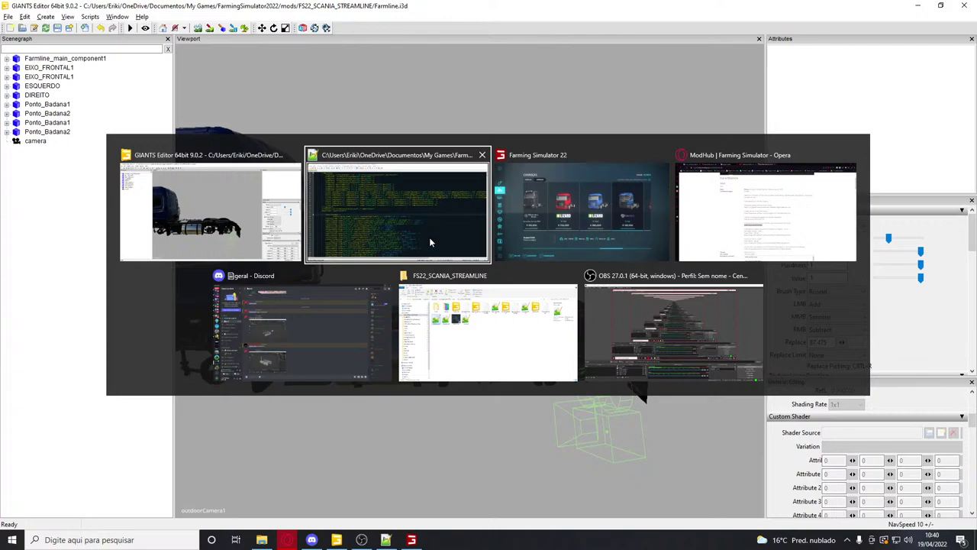
pyautogui.click(651, 250)
pyautogui.press('Escape')
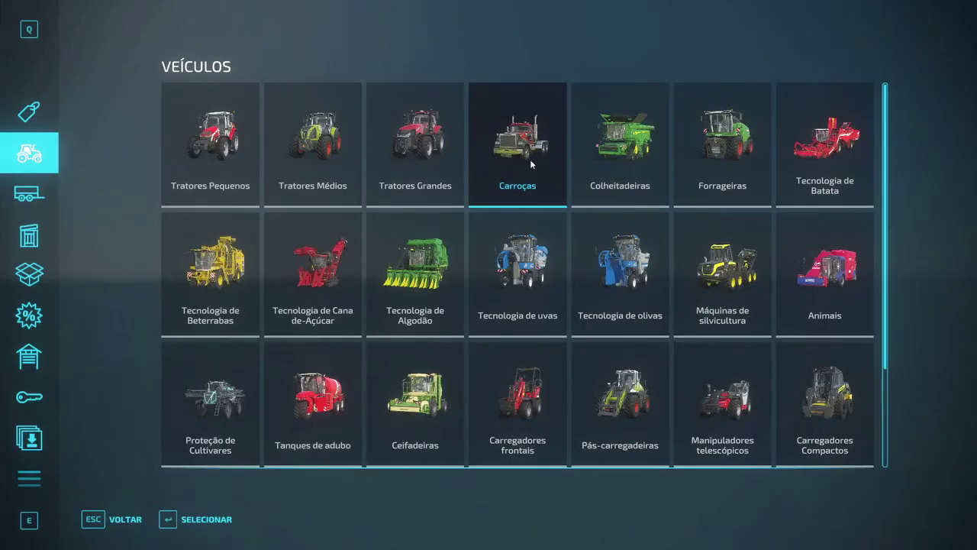
pyautogui.click(532, 163)
pyautogui.click(387, 243)
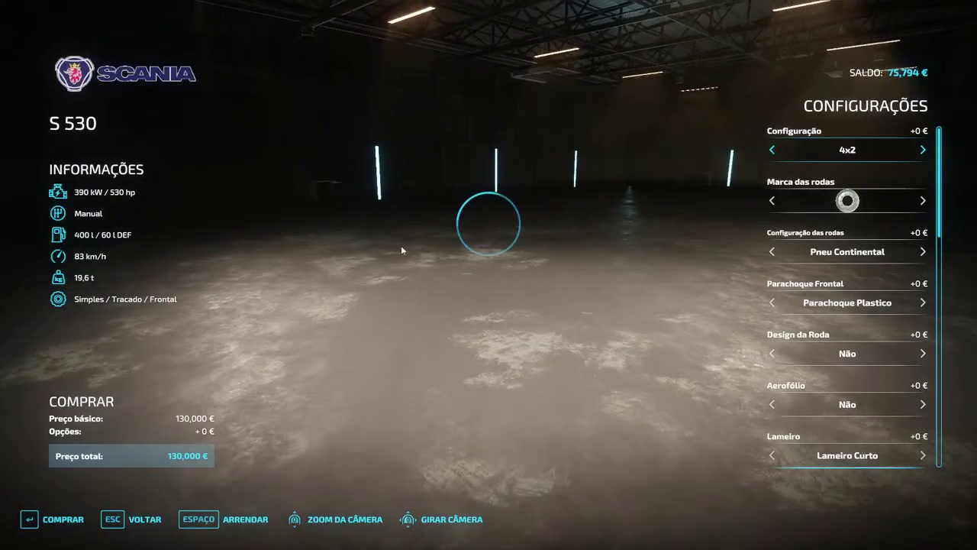
pyautogui.moveTo(504, 228); pyautogui.dragTo(134, 162)
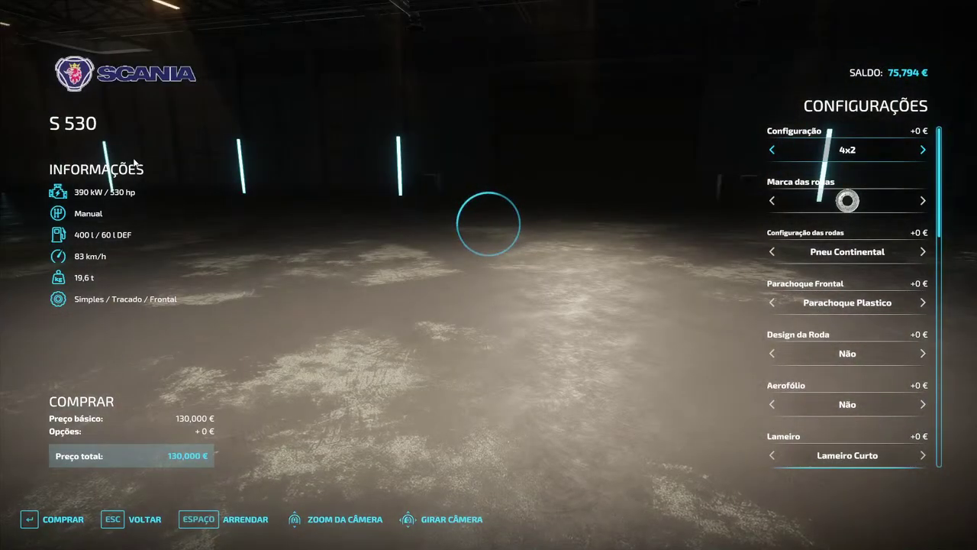
# Close the game and the GIANTS Editor, and minimize the remaining windows to reach the desktop
pyautogui.hotkey('alt', 'F4')
pyautogui.click(524, 269)
pyautogui.click(964, 6)
pyautogui.click(521, 271)
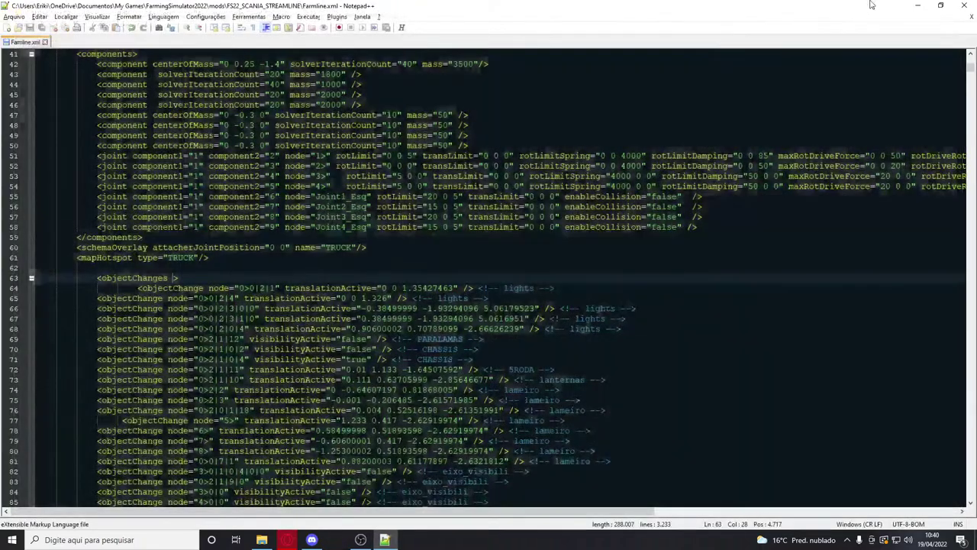
pyautogui.click(911, 6)
pyautogui.click(919, 6)
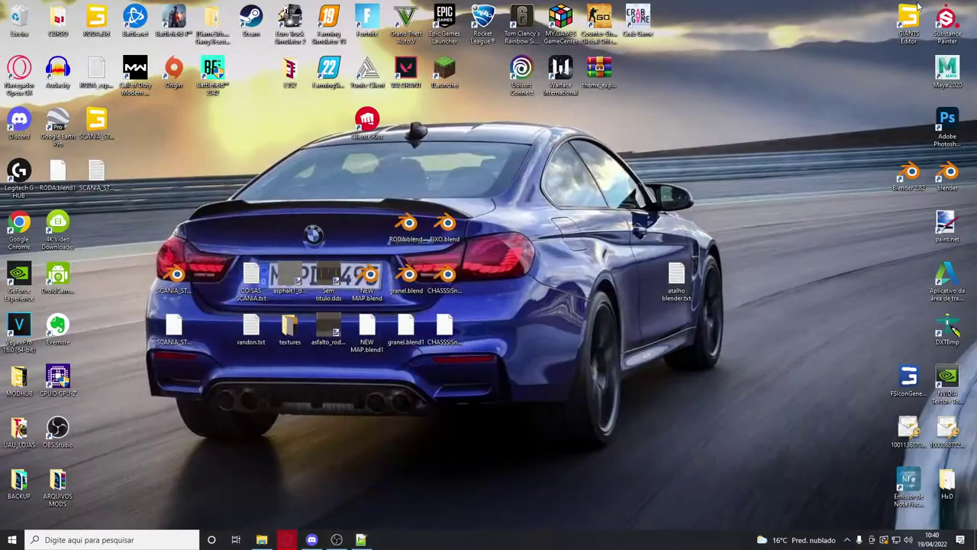
# Launch Farming Simulator 22, load the career save and look through the trucks in the shop's Carroças category
pyautogui.doubleClick(338, 84)
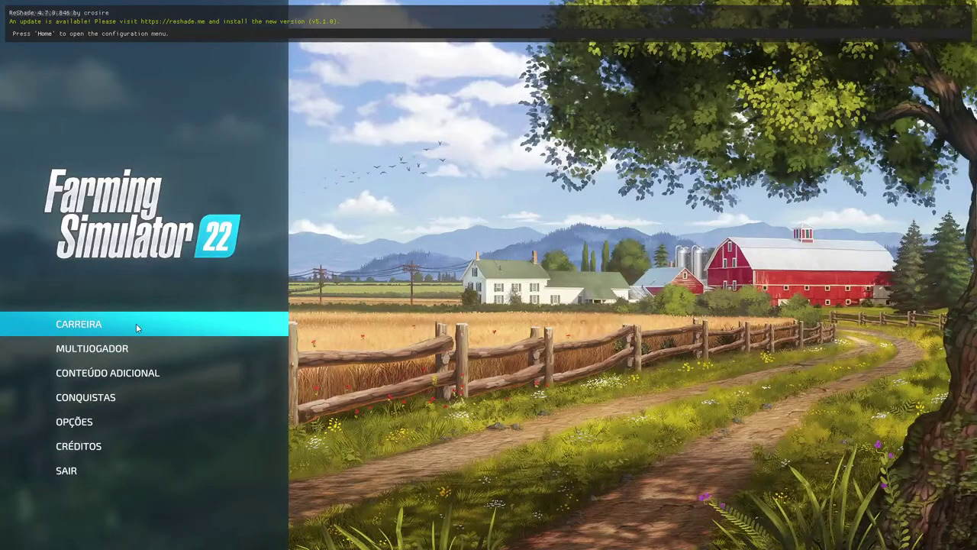
pyautogui.click(136, 326)
pyautogui.press('Return')
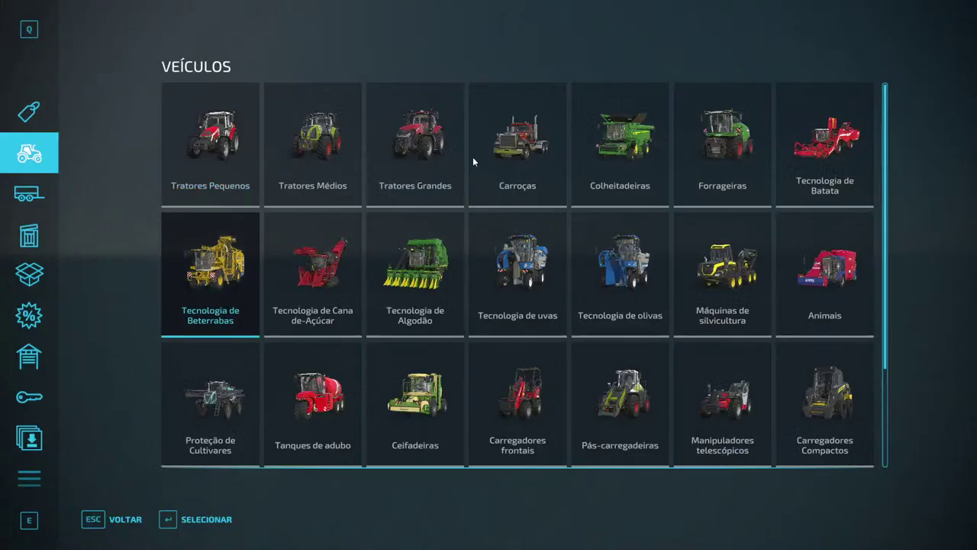
pyautogui.click(478, 158)
pyautogui.scroll(-6, 509, 313)
pyautogui.scroll(-4, 512, 316)
pyautogui.scroll(5, 513, 313)
pyautogui.scroll(-6, 513, 313)
pyautogui.scroll(6, 513, 314)
pyautogui.scroll(5, 589, 350)
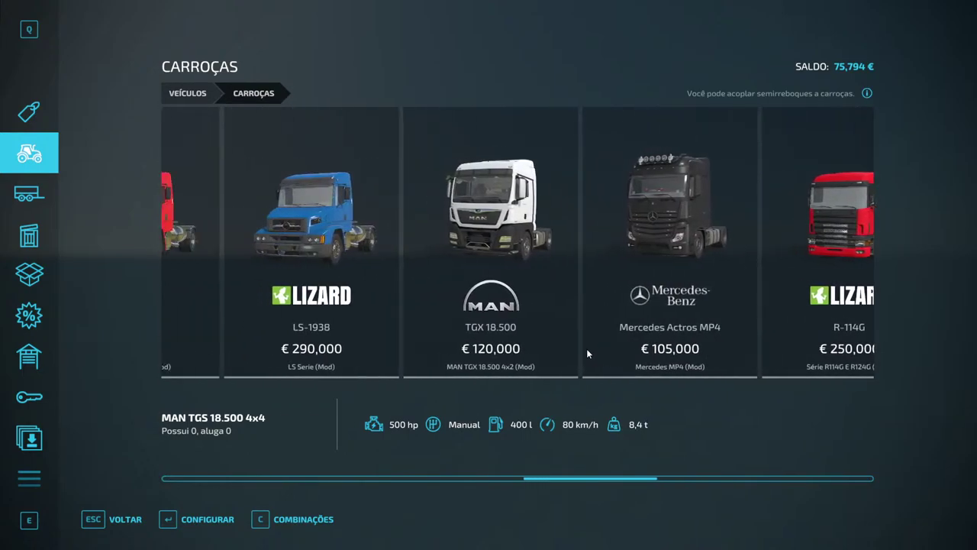
# Return to Farmline.xml in Notepad++ and remove the extra indentation before the first objectChange line and the node "5>" line
pyautogui.hotkey('alt', 'Tab')
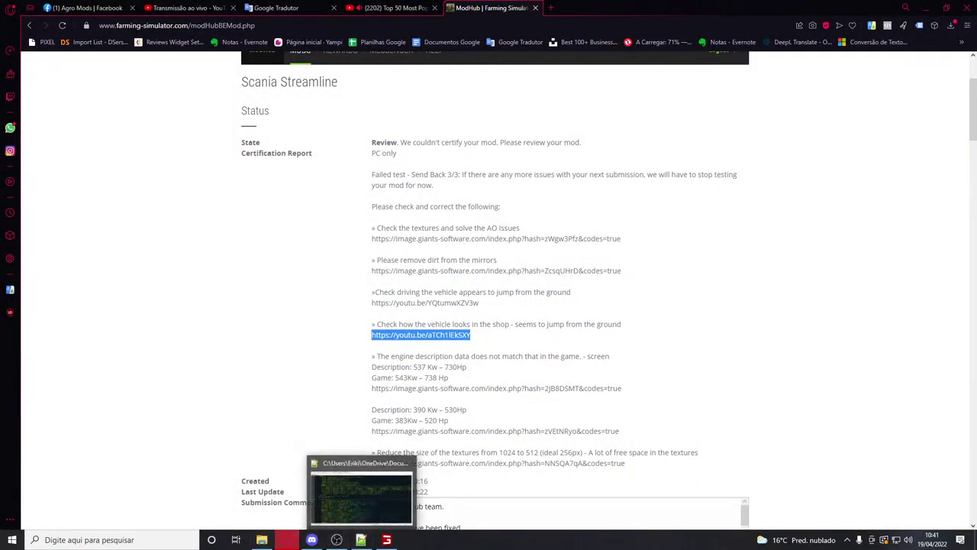
pyautogui.click(362, 540)
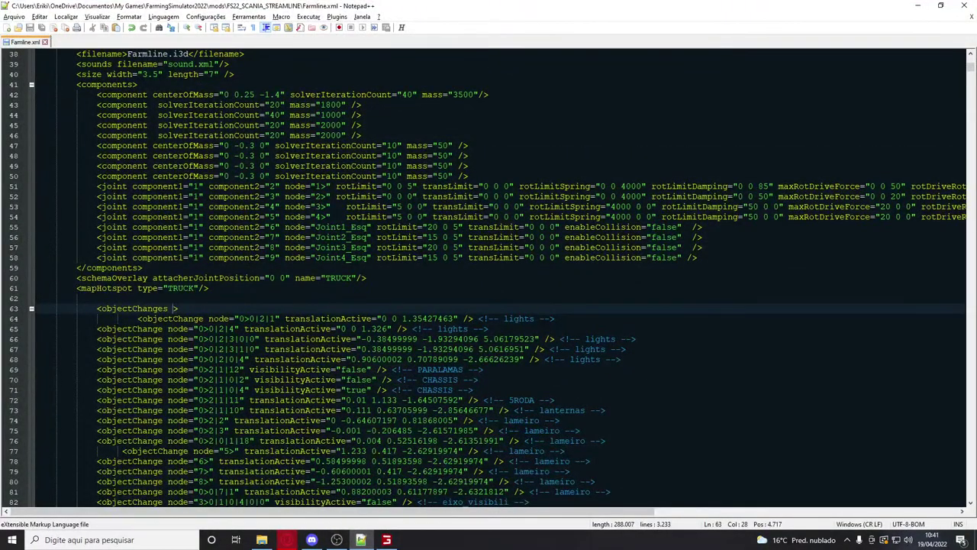
pyautogui.moveTo(138, 319); pyautogui.dragTo(97, 318)
pyautogui.press('BackSpace')
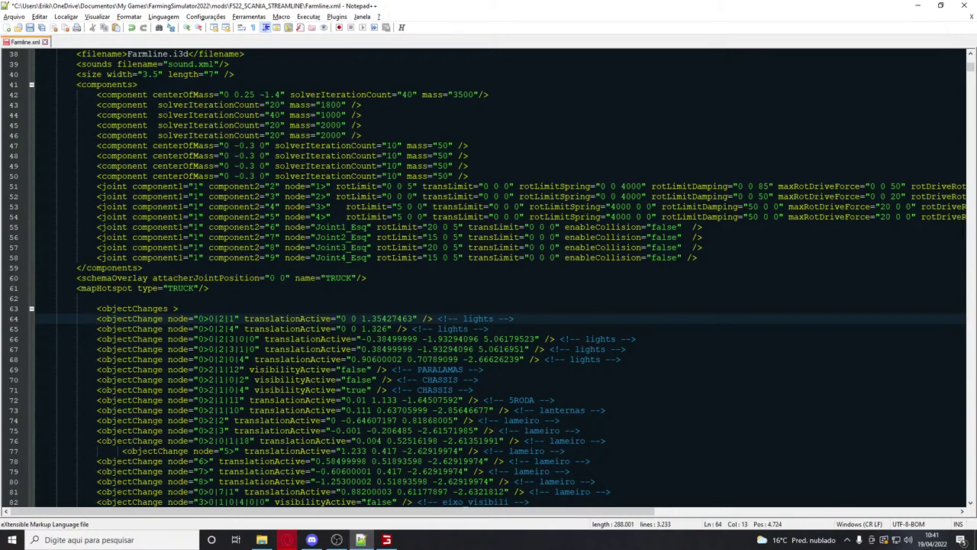
pyautogui.click(128, 452)
pyautogui.click(128, 420)
pyautogui.moveTo(122, 452); pyautogui.dragTo(104, 453)
pyautogui.press('BackSpace')
pyautogui.press('BackSpace')
pyautogui.scroll(-6, 104, 453)
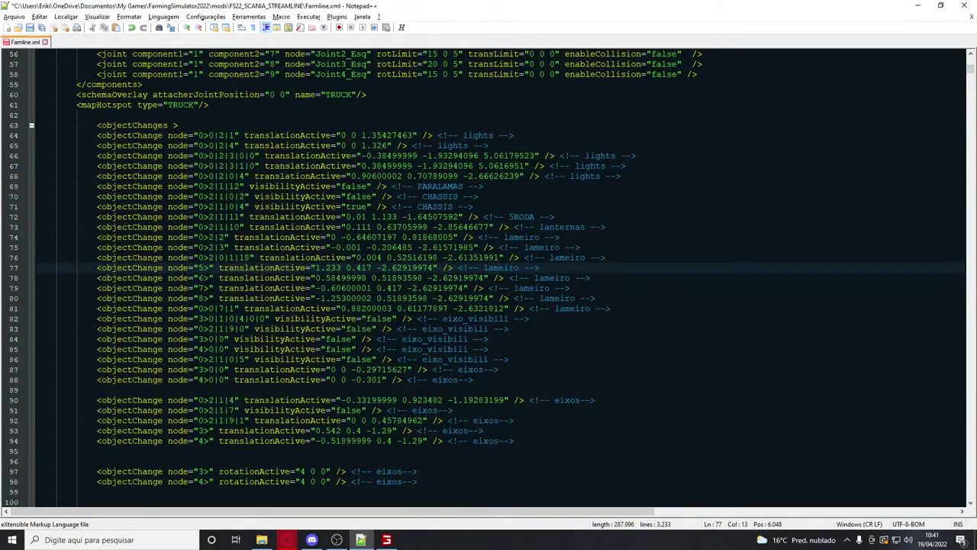
# Outdent the four rodoar visibilityActive lines, 120 to 123, to align them with the other objectChange lines
pyautogui.scroll(-11, 489, 275)
pyautogui.click(98, 370)
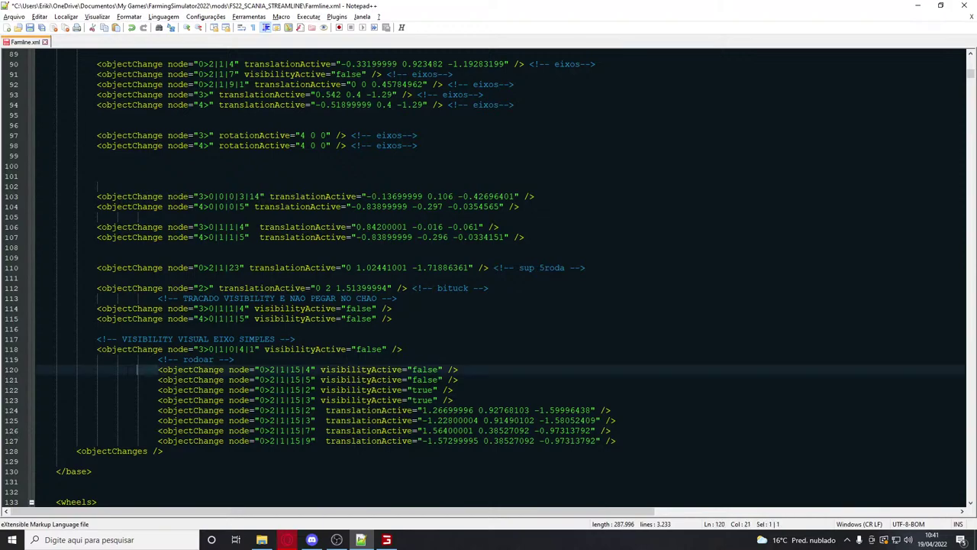
pyautogui.press('Delete')
pyautogui.press('Delete')
pyautogui.press('Delete')
pyautogui.moveTo(158, 379); pyautogui.dragTo(117, 380)
pyautogui.click(97, 379)
pyautogui.press('Delete')
pyautogui.press('Delete')
pyautogui.press('Delete')
pyautogui.click(97, 389)
pyautogui.press('Delete')
pyautogui.press('Delete')
pyautogui.press('Delete')
pyautogui.click(97, 399)
pyautogui.press('Delete')
pyautogui.press('Delete')
pyautogui.press('Delete')
# Outdent the four rodoar translationActive lines, 124 to 127, and the rodoar comment to the same level
pyautogui.moveTo(97, 411); pyautogui.dragTo(158, 410)
pyautogui.press('Delete')
pyautogui.click(97, 420)
pyautogui.press('Delete')
pyautogui.press('Delete')
pyautogui.press('Delete')
pyautogui.click(97, 430)
pyautogui.press('Delete')
pyautogui.press('Delete')
pyautogui.press('Delete')
pyautogui.click(97, 440)
pyautogui.press('Delete')
pyautogui.press('Delete')
pyautogui.press('Delete')
pyautogui.click(97, 359)
pyautogui.press('Delete')
pyautogui.press('Delete')
pyautogui.press('Delete')
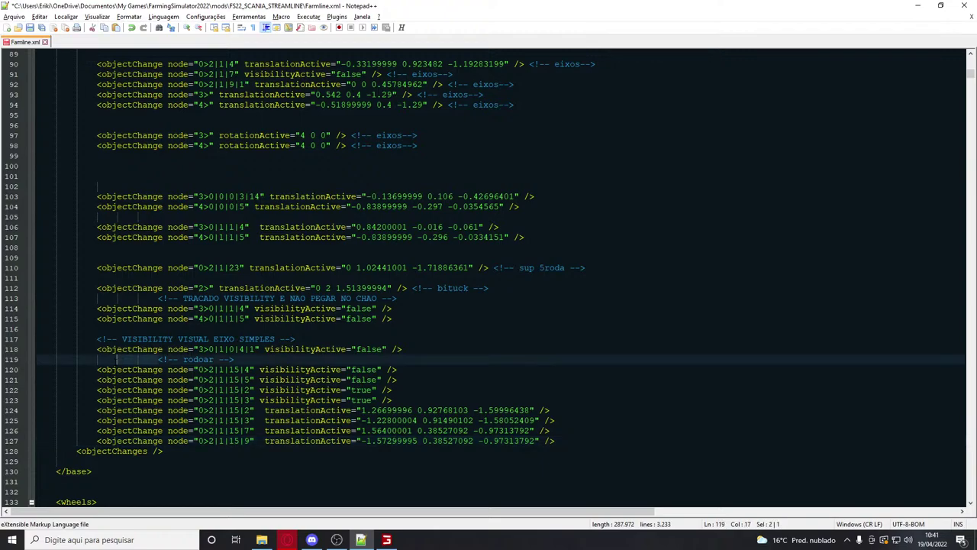
# Outdent the TRACADO VISIBILITY comment and indent the <objectChanges /> tag on line 128 to match the objectChange lines
pyautogui.click(157, 298)
pyautogui.press('BackSpace')
pyautogui.press('BackSpace')
pyautogui.press('BackSpace')
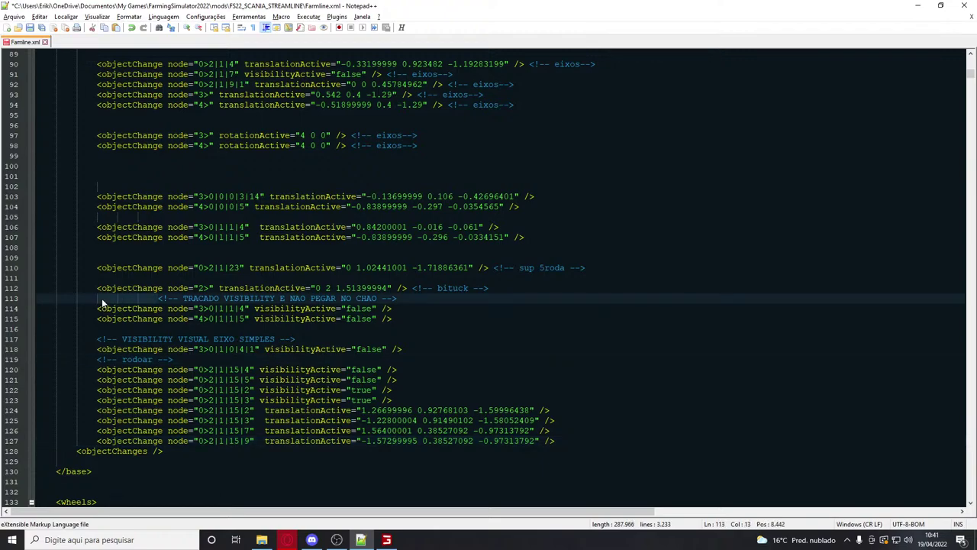
pyautogui.scroll(13, 99, 305)
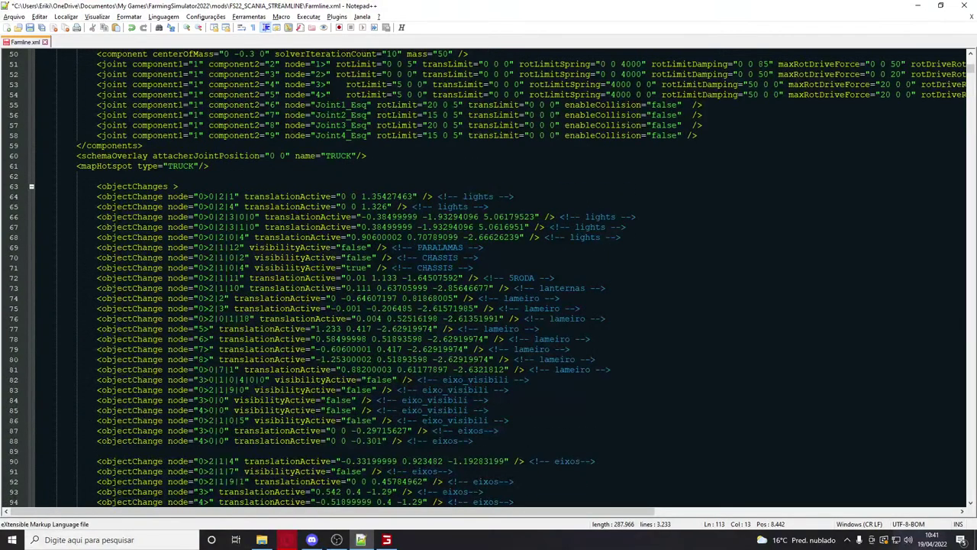
pyautogui.scroll(-14, 488, 275)
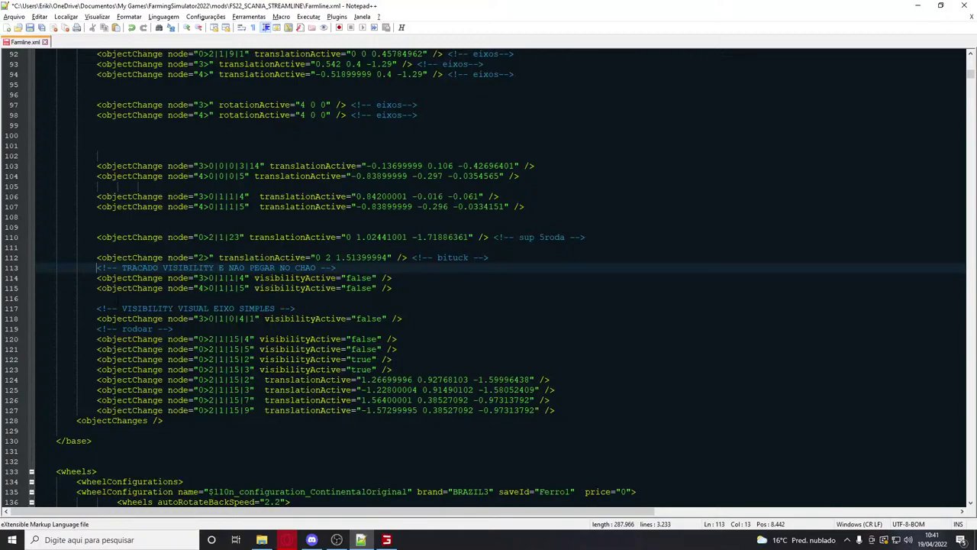
pyautogui.click(36, 420)
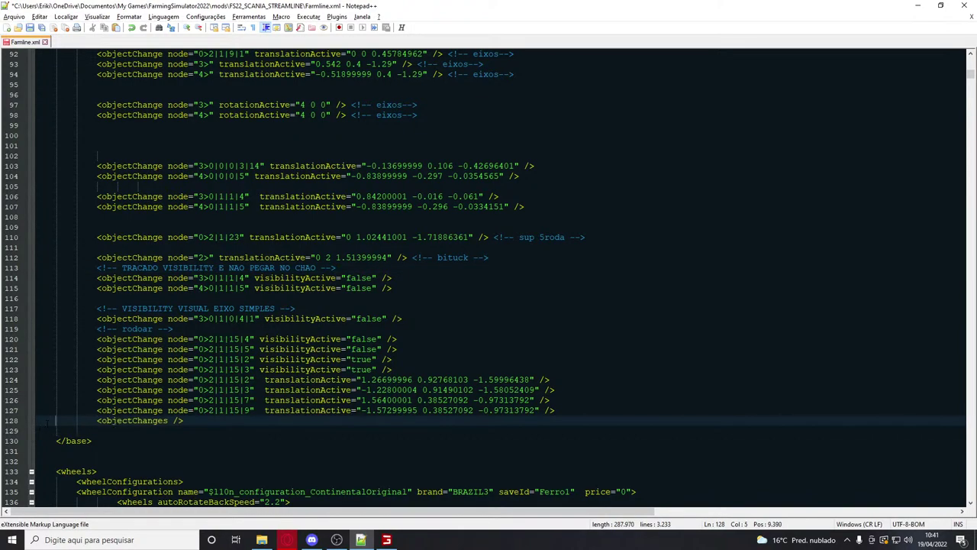
# Switch to OBS, toggle the visibility of the Captura de tela source, and return to the XML file
pyautogui.click(337, 540)
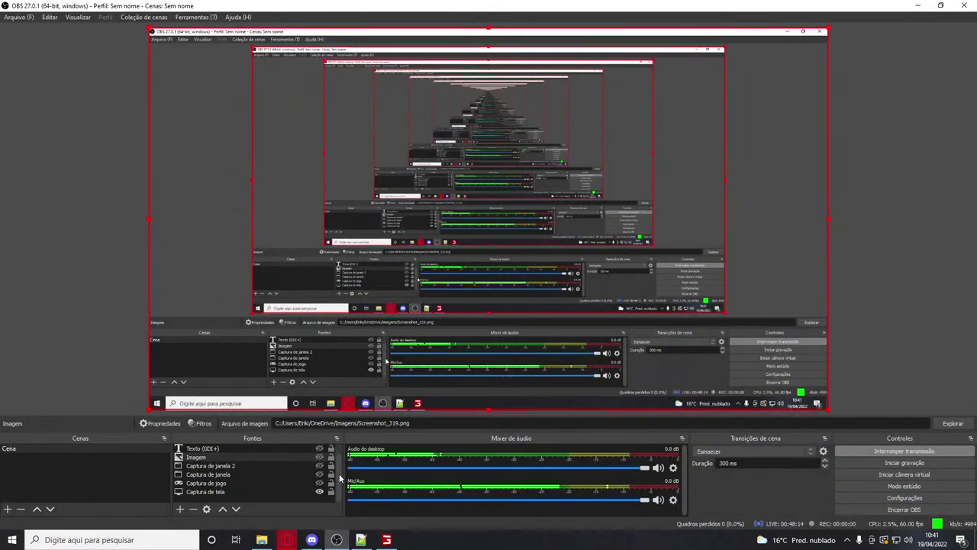
pyautogui.click(320, 492)
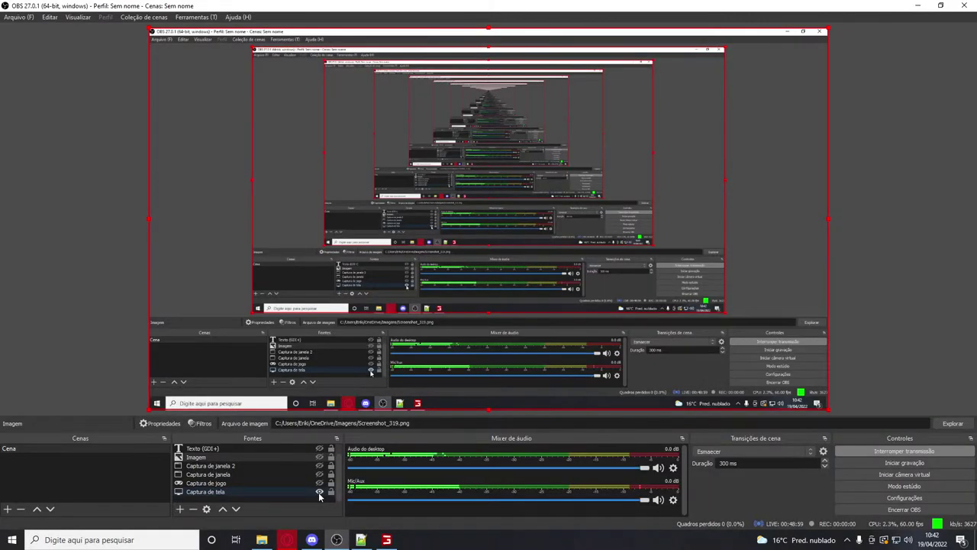
pyautogui.hotkey('alt', 'Tab')
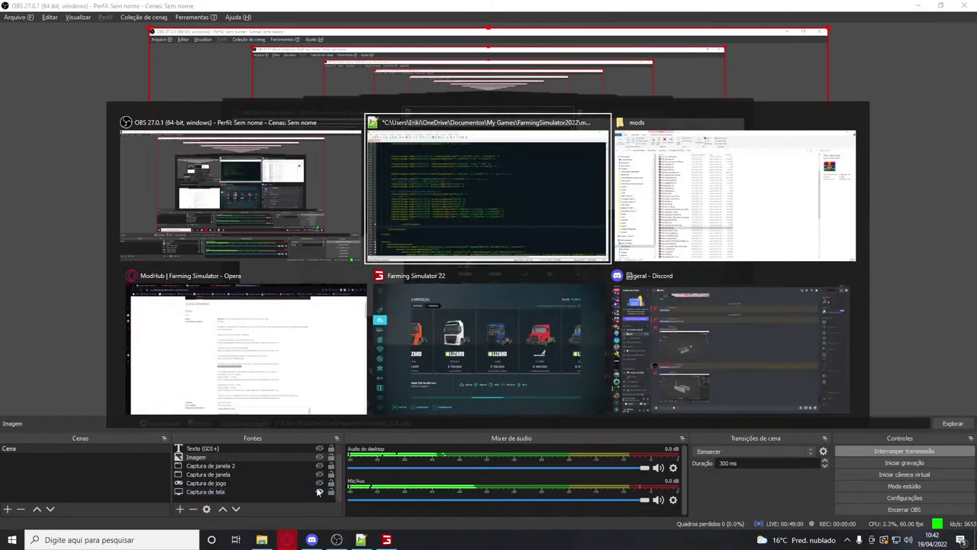
# Outdent the spare <objectChanges> opening tag on line 130 to line up with its closing tag
pyautogui.click(236, 384)
pyautogui.press('Home')
pyautogui.press('BackSpace')
pyautogui.press('BackSpace')
pyautogui.press('BackSpace')
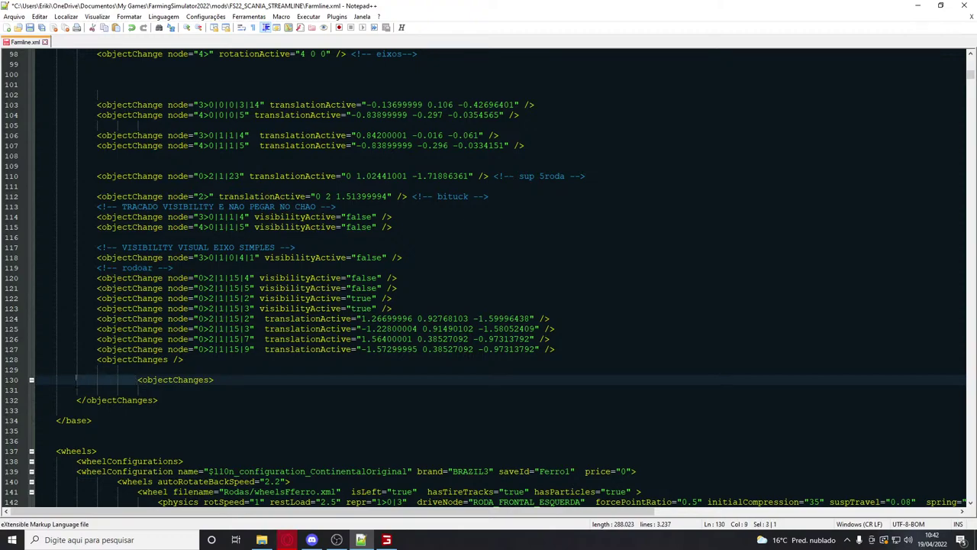
pyautogui.click(158, 401)
pyautogui.click(120, 391)
pyautogui.click(174, 360)
# Copy the spare </objectChanges> closing tag over the self-closing tag on line 128 and align it with the objectChange lines
pyautogui.moveTo(159, 400); pyautogui.dragTo(66, 398)
pyautogui.hotkey('ctrl', 'c')
pyautogui.press('Up')
pyautogui.press('Up')
pyautogui.press('Up')
pyautogui.press('Up')
pyautogui.press('End')
pyautogui.hotkey('shift', 'Home')
pyautogui.hotkey('ctrl', 'v')
pyautogui.press('Home')
pyautogui.press('BackSpace')
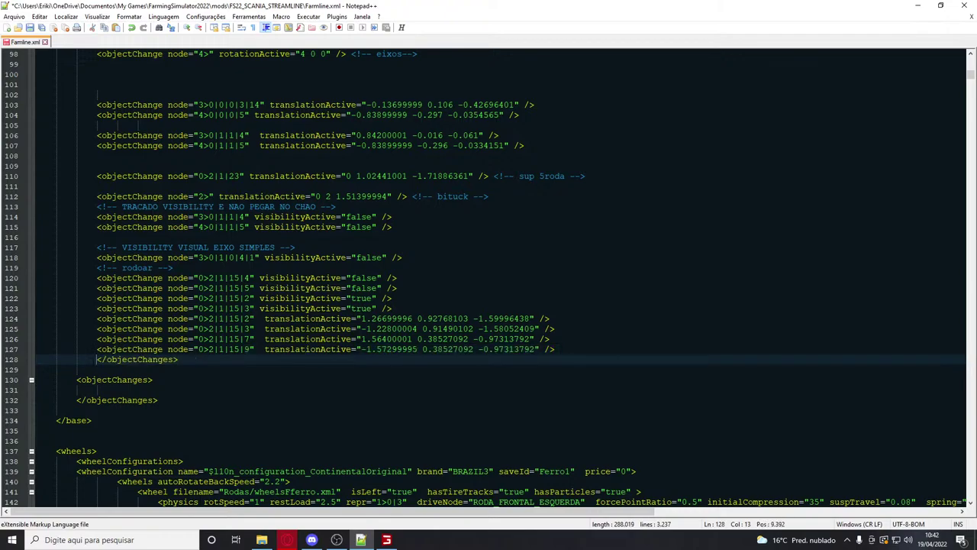
# Remove the spare objectChanges tag pair and the surplus blank lines above the closing base tag
pyautogui.moveTo(161, 400); pyautogui.dragTo(44, 399)
pyautogui.press('BackSpace')
pyautogui.press('BackSpace')
pyautogui.press('BackSpace')
pyautogui.moveTo(154, 380); pyautogui.dragTo(10, 383)
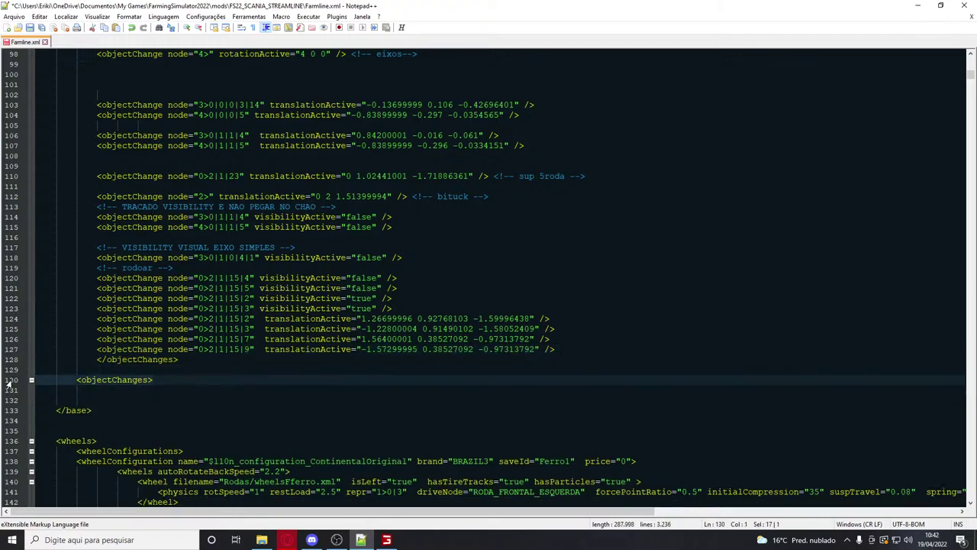
pyautogui.press('BackSpace')
pyautogui.click(57, 390)
pyautogui.press('BackSpace')
pyautogui.press('BackSpace')
pyautogui.press('BackSpace')
pyautogui.press('BackSpace')
pyautogui.press('BackSpace')
pyautogui.press('BackSpace')
pyautogui.press('BackSpace')
pyautogui.press('BackSpace')
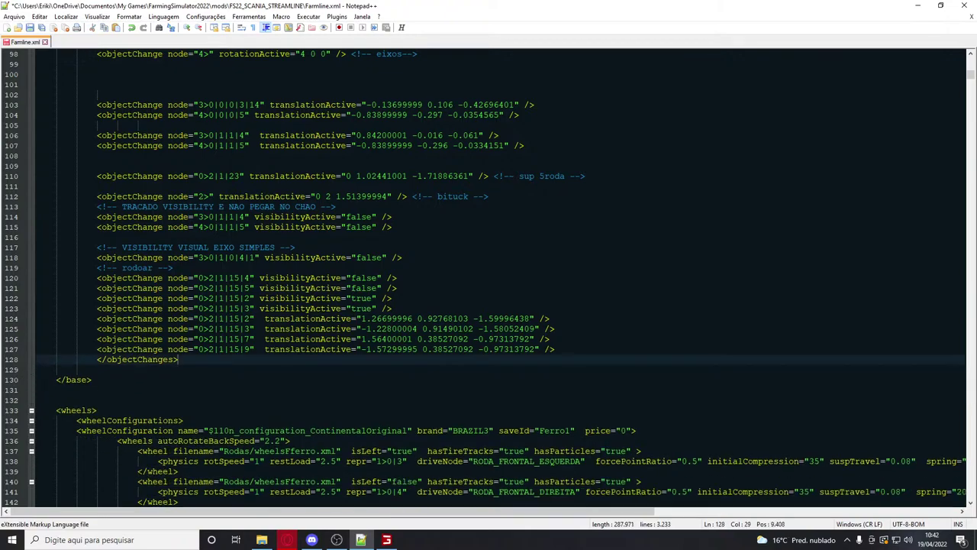
# Replace the opening tag on line 63 with <objectChanges>, align it with the lines below and save the file
pyautogui.write('>')
pyautogui.scroll(20, 488, 275)
pyautogui.moveTo(179, 370); pyautogui.dragTo(97, 369)
pyautogui.hotkey('ctrl', 'v')
pyautogui.hotkey('ctrl', 's')
pyautogui.press('Home')
pyautogui.press('BackSpace')
pyautogui.press('BackSpace')
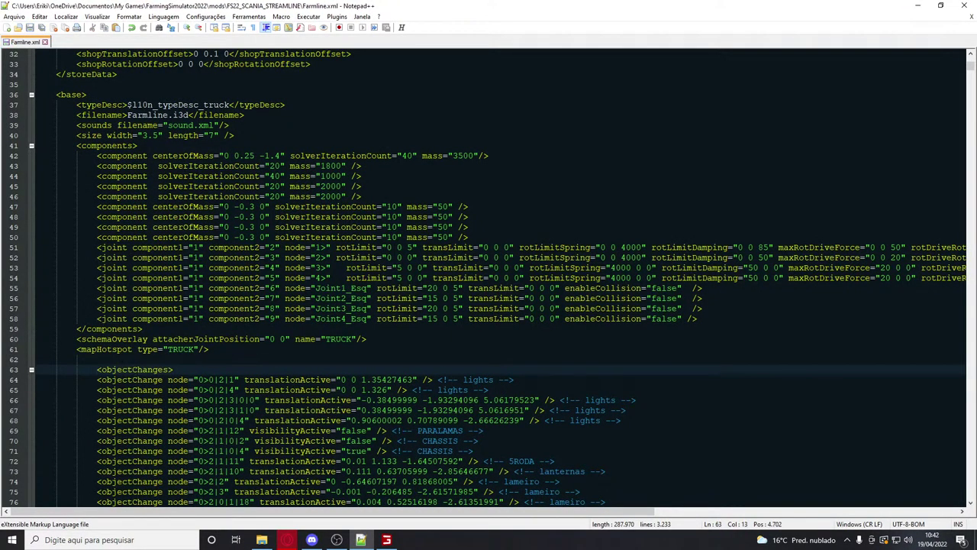
# Close the running game, minimize the open windows, then relaunch Farming Simulator 22 and load the career save
pyautogui.click(387, 540)
pyautogui.click(389, 540)
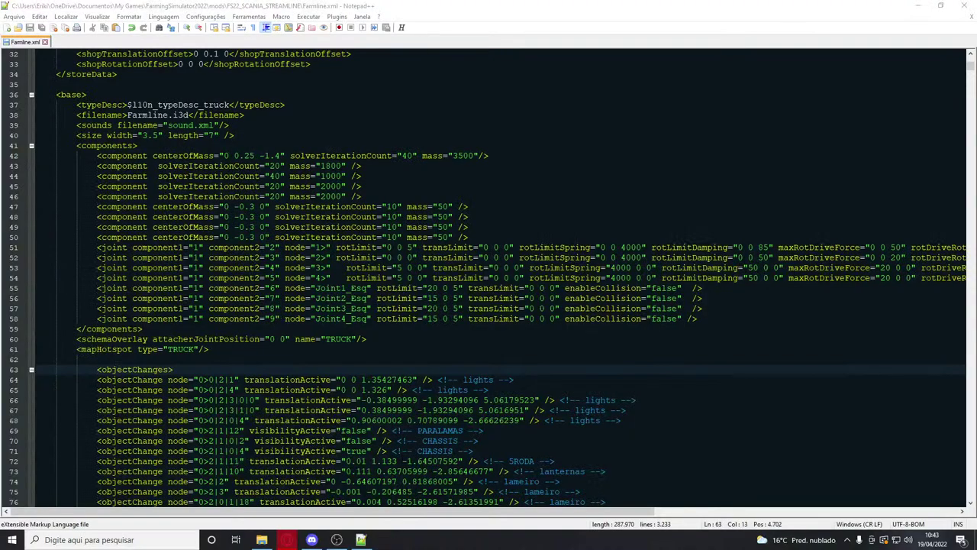
pyautogui.click(920, 5)
pyautogui.click(920, 5)
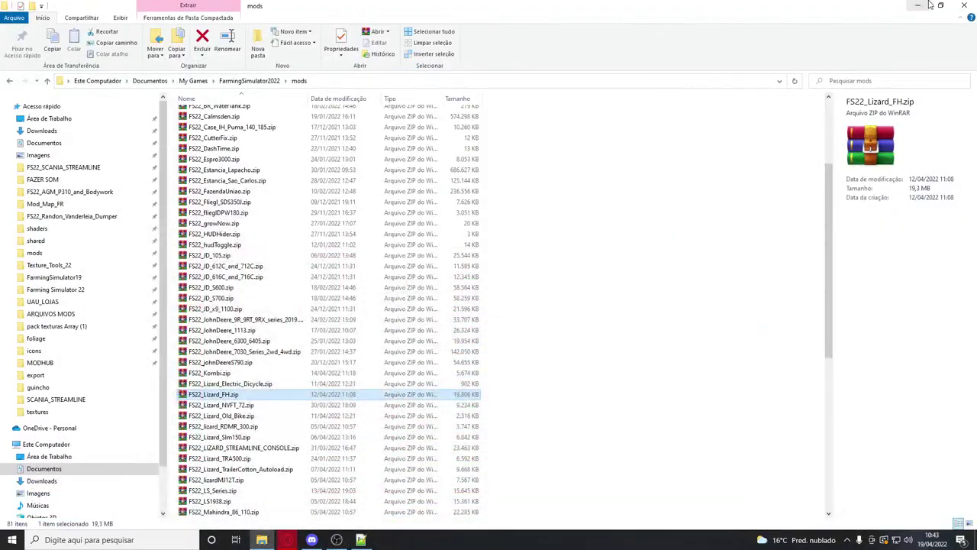
pyautogui.click(920, 6)
pyautogui.click(931, 9)
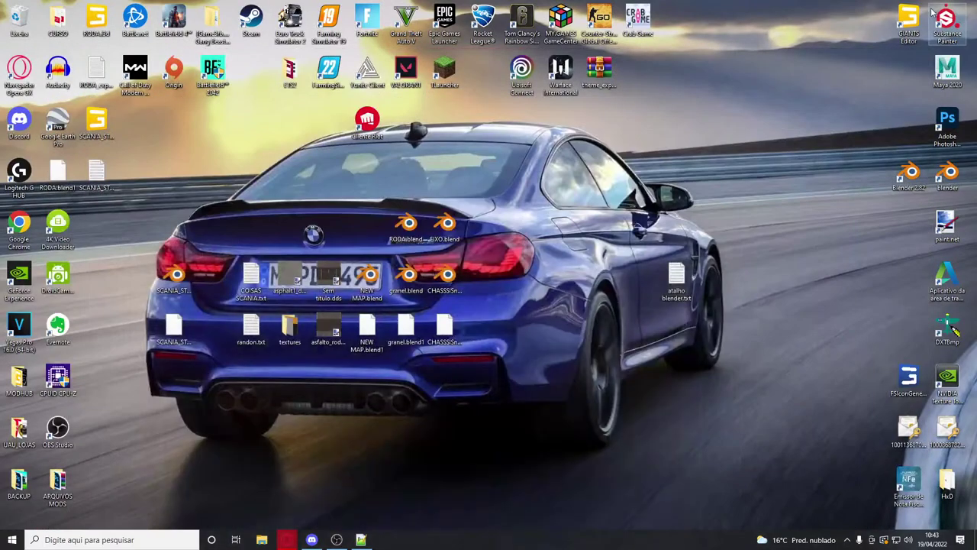
pyautogui.doubleClick(340, 70)
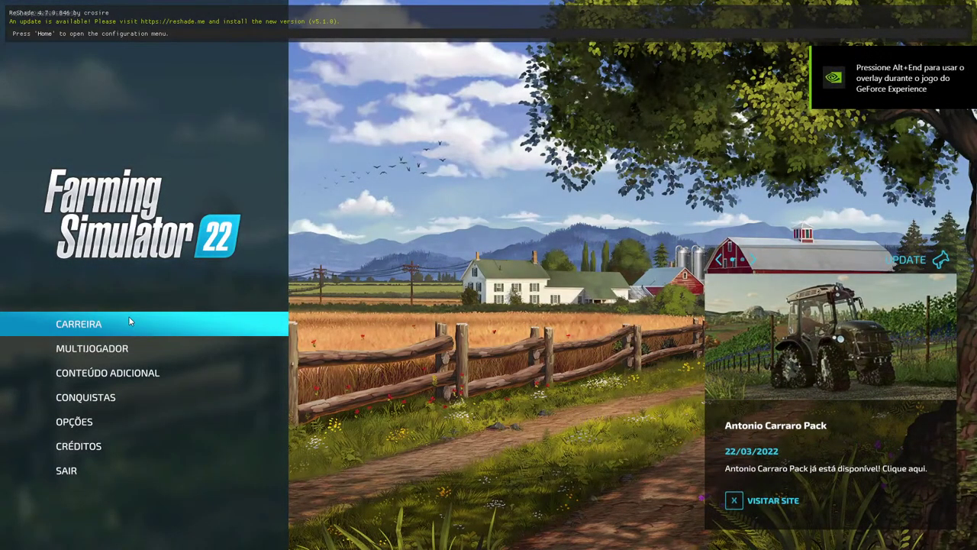
pyautogui.click(130, 316)
pyautogui.press('Return')
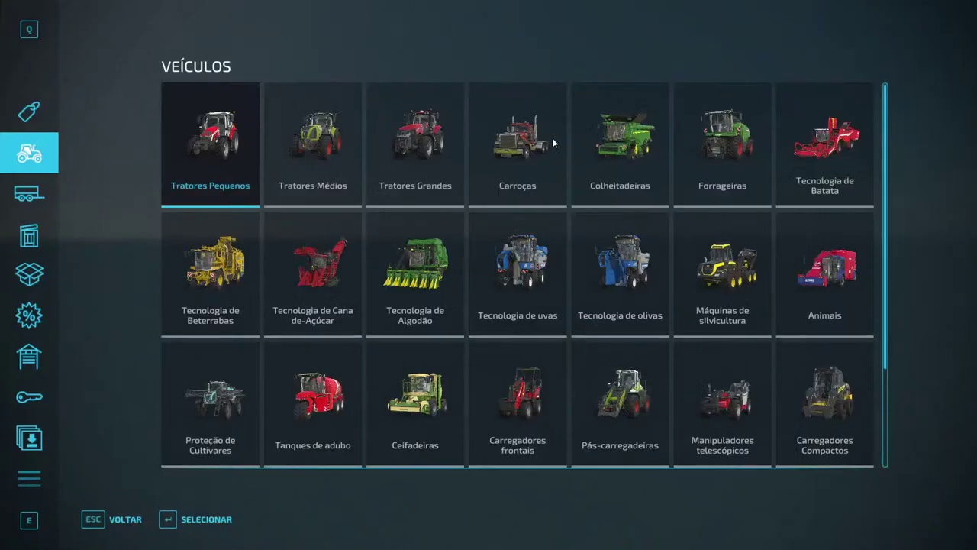
# Open the Carroças category and check how the Scania S 530 loads in its default 4x2 configuration
pyautogui.click(555, 143)
pyautogui.scroll(-5, 454, 354)
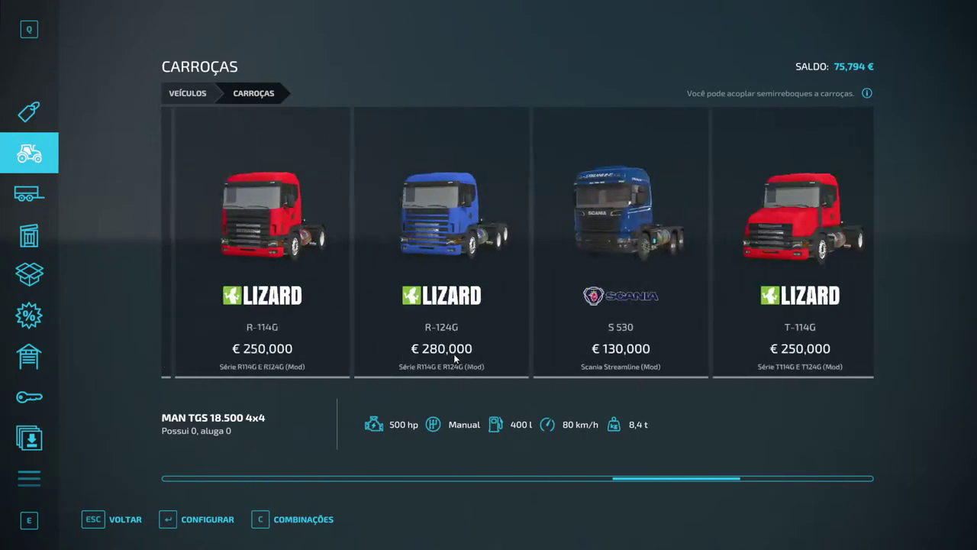
pyautogui.click(537, 344)
pyautogui.press('Escape')
pyautogui.click(572, 322)
pyautogui.press('Escape')
pyautogui.click(572, 323)
pyautogui.press('Escape')
pyautogui.click(572, 325)
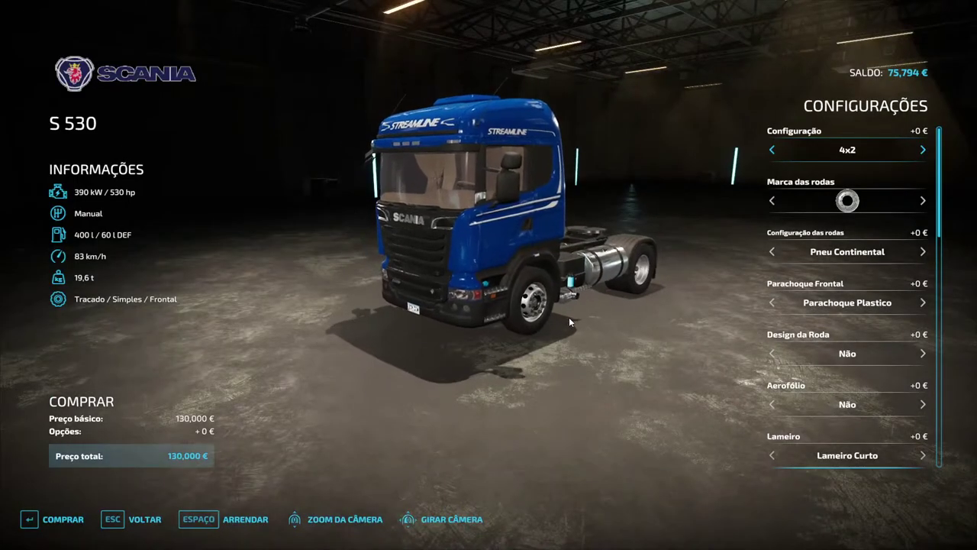
# Switch the truck through the 6x2, 6x4 and 8x2 configurations and inspect its rear axles and wheels
pyautogui.click(923, 150)
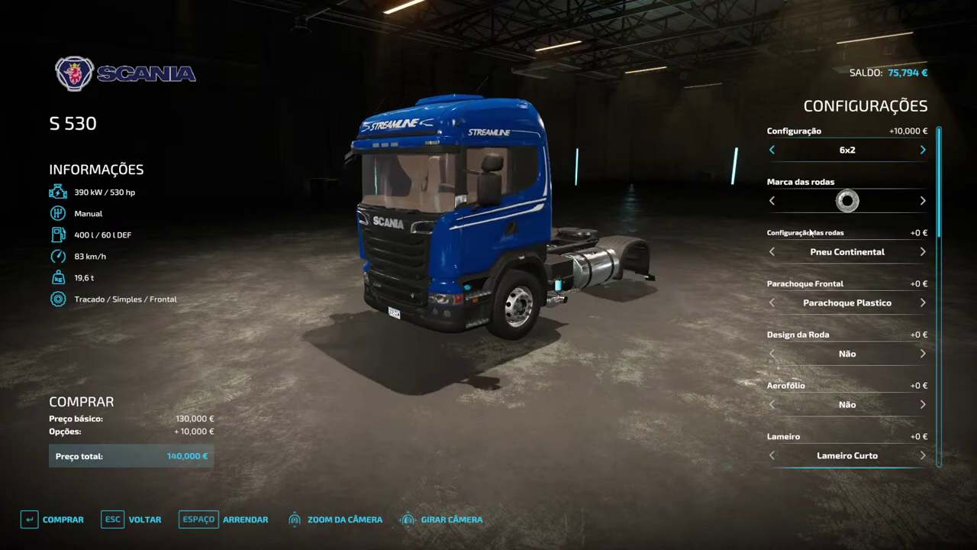
pyautogui.moveTo(833, 170); pyautogui.dragTo(650, 149, button='right')
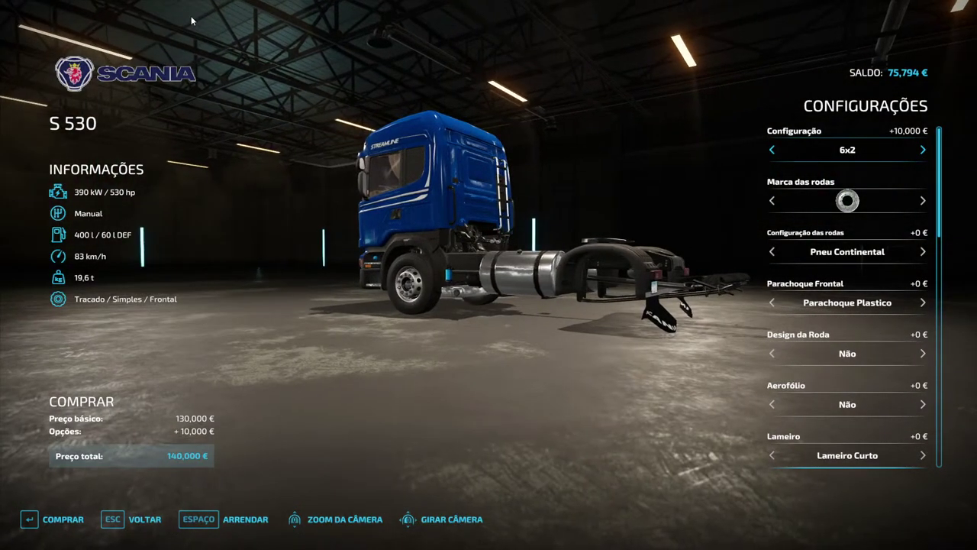
pyautogui.click(923, 150)
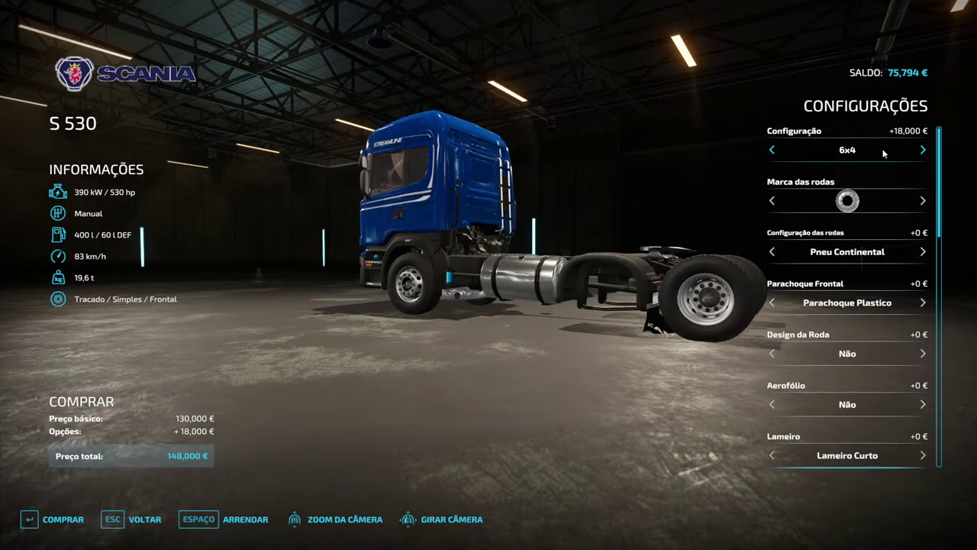
pyautogui.click(924, 150)
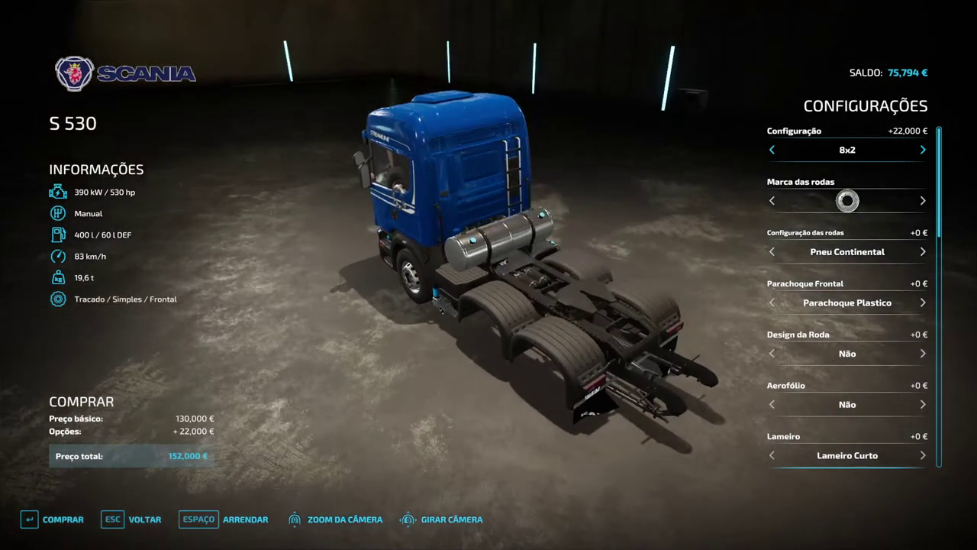
pyautogui.moveTo(641, 343); pyautogui.dragTo(690, 288)
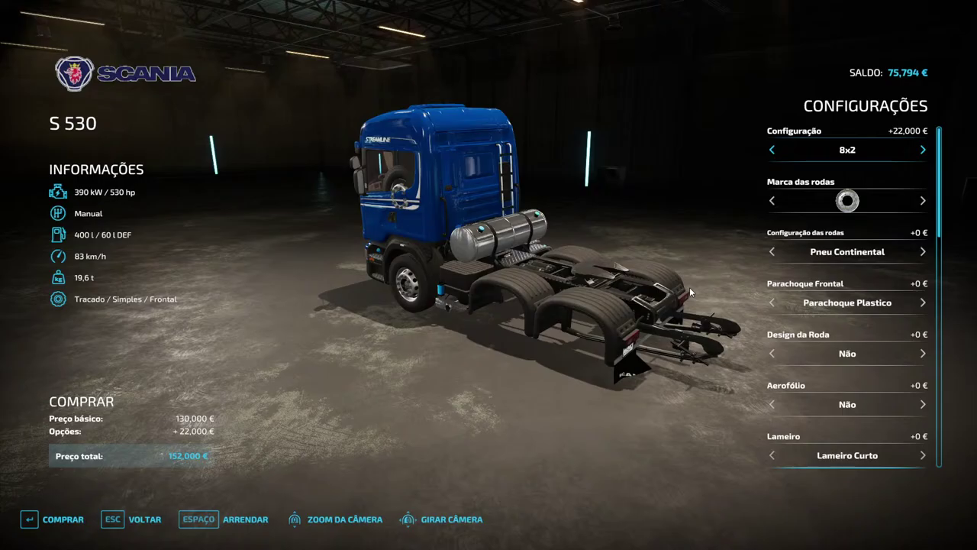
# Switch to Notepad++, cut the objectChange lines 64 to 127 out of the base section and delete the emptied objectChanges tags
pyautogui.hotkey('alt', 'Tab')
pyautogui.click(336, 540)
pyautogui.click(361, 540)
pyautogui.scroll(-7, 489, 275)
pyautogui.hotkey('shift', 'Down')
pyautogui.hotkey('shift', 'Down')
pyautogui.hotkey('shift', 'Down')
pyautogui.hotkey('shift', 'Down')
pyautogui.hotkey('shift', 'Down')
pyautogui.hotkey('shift', 'Down')
pyautogui.hotkey('shift', 'Down')
pyautogui.hotkey('shift', 'Down')
pyautogui.hotkey('shift', 'Down')
pyautogui.hotkey('shift', 'Down')
pyautogui.hotkey('shift', 'Down')
pyautogui.hotkey('shift', 'Down')
pyautogui.hotkey('shift', 'Down')
pyautogui.hotkey('shift', 'Down')
pyautogui.hotkey('shift', 'Down')
pyautogui.hotkey('shift', 'Down')
pyautogui.hotkey('shift', 'Down')
pyautogui.hotkey('shift', 'Down')
pyautogui.hotkey('shift', 'Down')
pyautogui.hotkey('shift', 'Down')
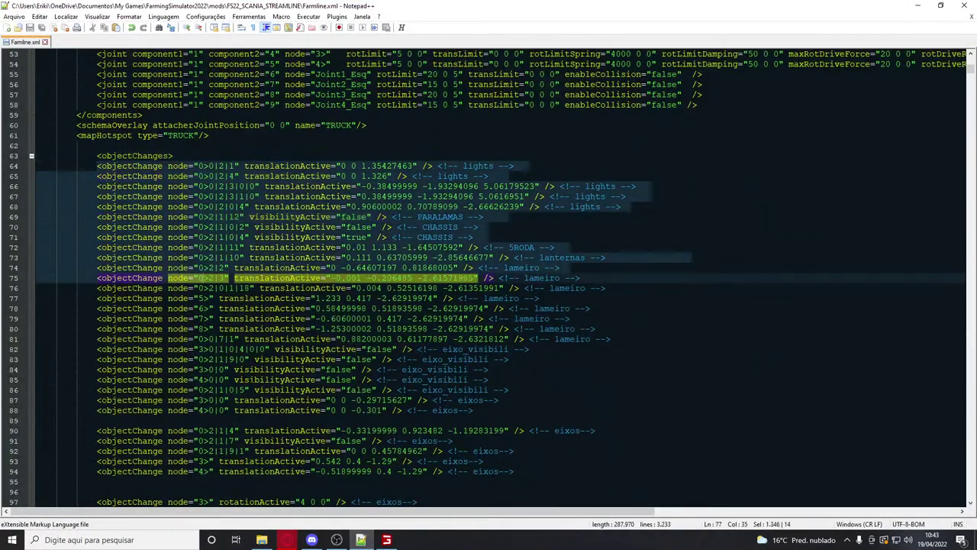
pyautogui.hotkey('shift', 'End')
pyautogui.scroll(-5, 619, 311)
pyautogui.moveTo(619, 310); pyautogui.dragTo(620, 290)
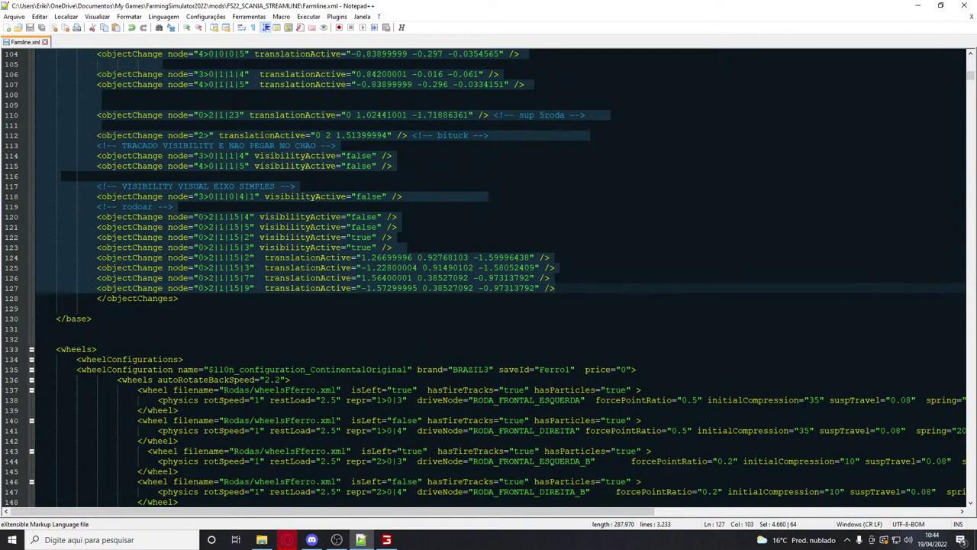
pyautogui.press('BackSpace')
pyautogui.moveTo(619, 339); pyautogui.dragTo(619, 288)
pyautogui.press('BackSpace')
# Find the 4x2 folding configuration, paste the cut objectChange lines into it and save the file
pyautogui.scroll(-9, 619, 289)
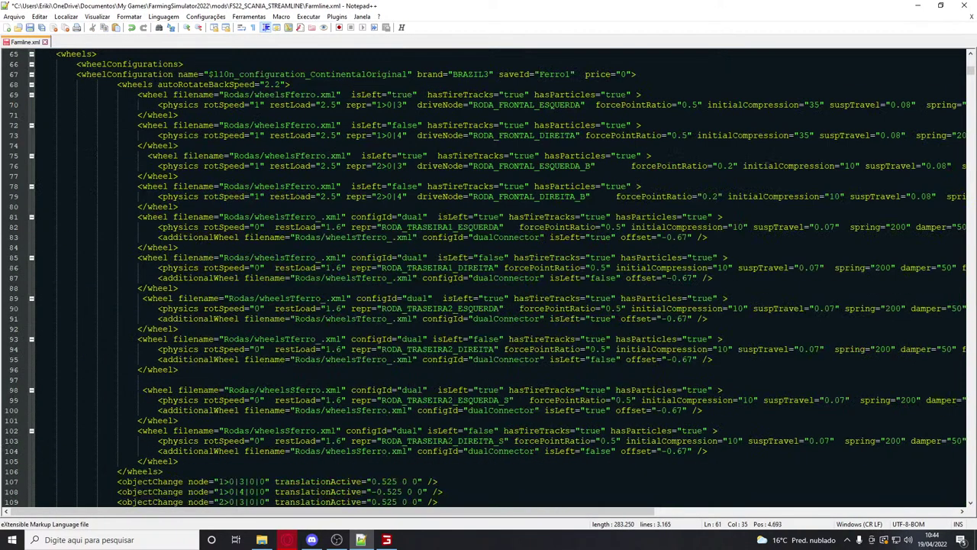
pyautogui.scroll(-12, 489, 275)
pyautogui.hotkey('ctrl', 'f')
pyautogui.press('Return')
pyautogui.press('Escape')
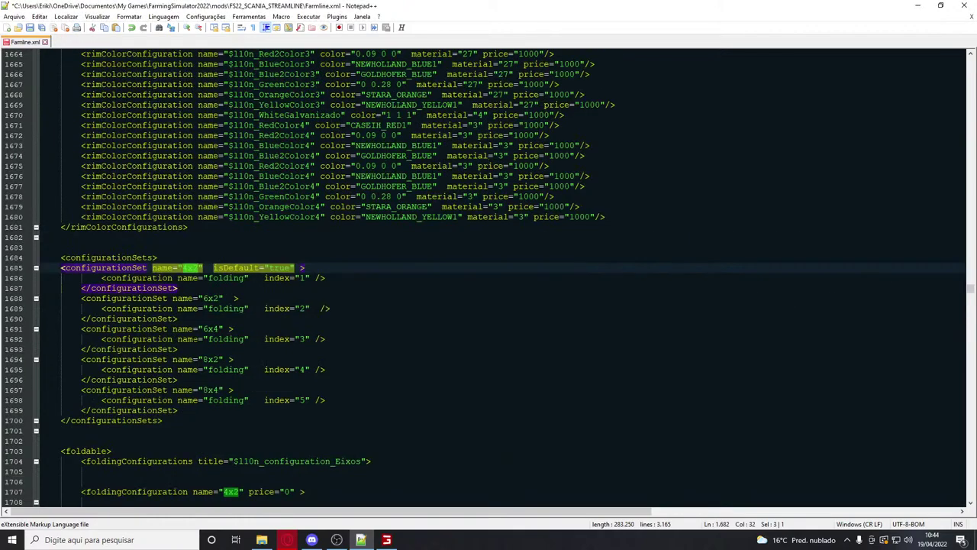
pyautogui.scroll(-6, 489, 275)
pyautogui.scroll(-15, 215, 325)
pyautogui.hotkey('ctrl', 's')
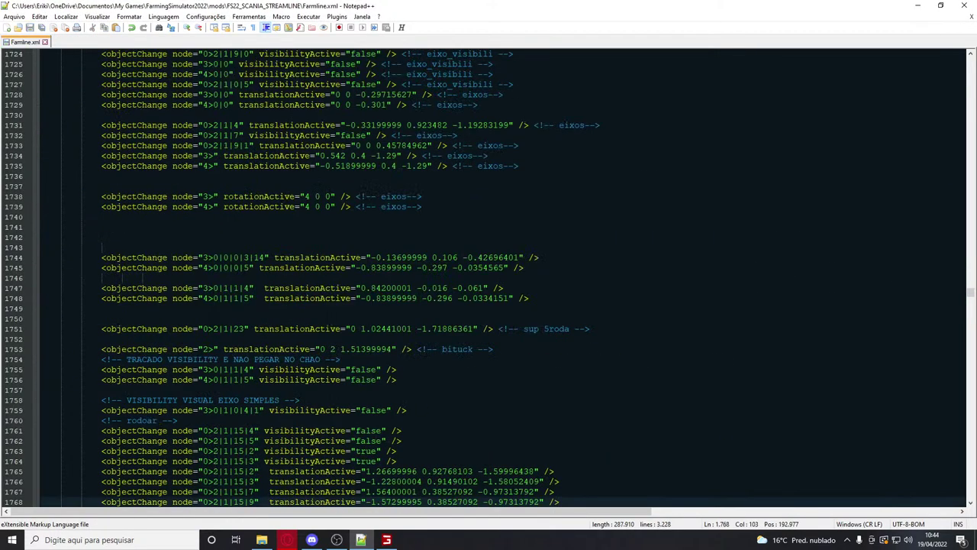
# Switch to Farming Simulator 22, open the Scania S 530 in the shop and view its chassis from the side
pyautogui.hotkey('alt', 'Tab')
pyautogui.hotkey('alt', 'Tab')
pyautogui.hotkey('alt', 'Tab')
pyautogui.hotkey('alt', 'Tab')
pyautogui.press('Escape')
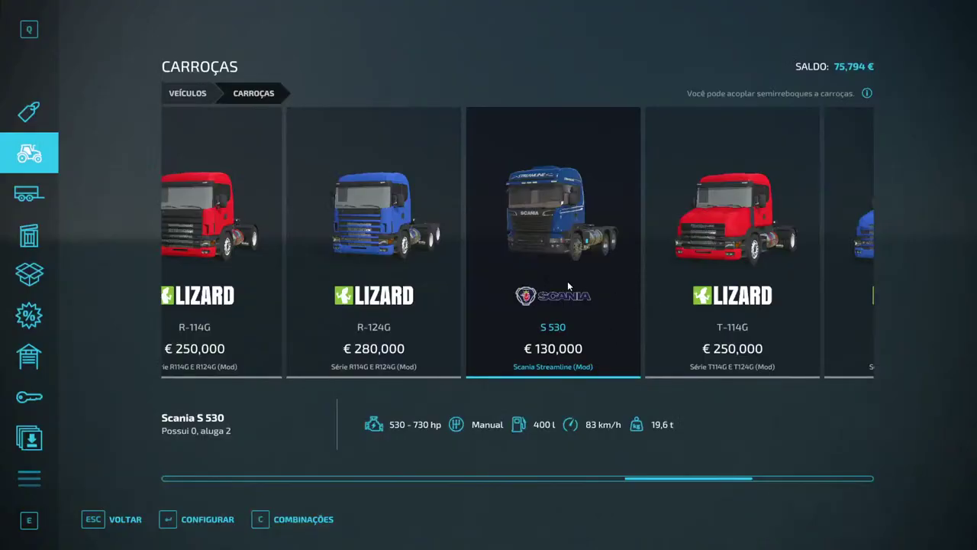
pyautogui.click(588, 288)
pyautogui.scroll(3, 533, 277)
pyautogui.moveTo(526, 280); pyautogui.dragTo(328, 248)
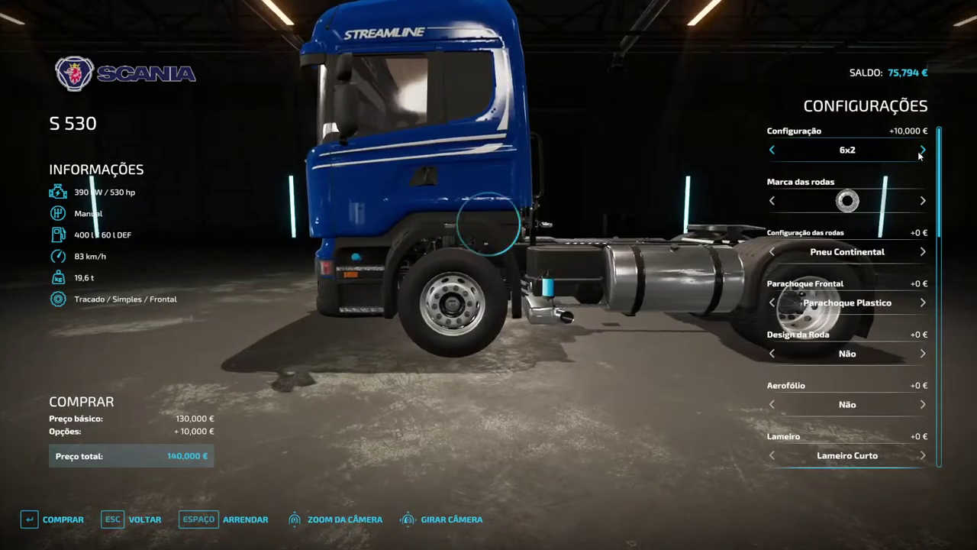
# Examine the S 530 shop preview in the 6x2 configuration, and reopen the preview with the default 4x2
pyautogui.click(922, 151)
pyautogui.scroll(-3, 611, 297)
pyautogui.moveTo(608, 300); pyautogui.dragTo(286, 243)
pyautogui.press('Escape')
pyautogui.click(554, 230)
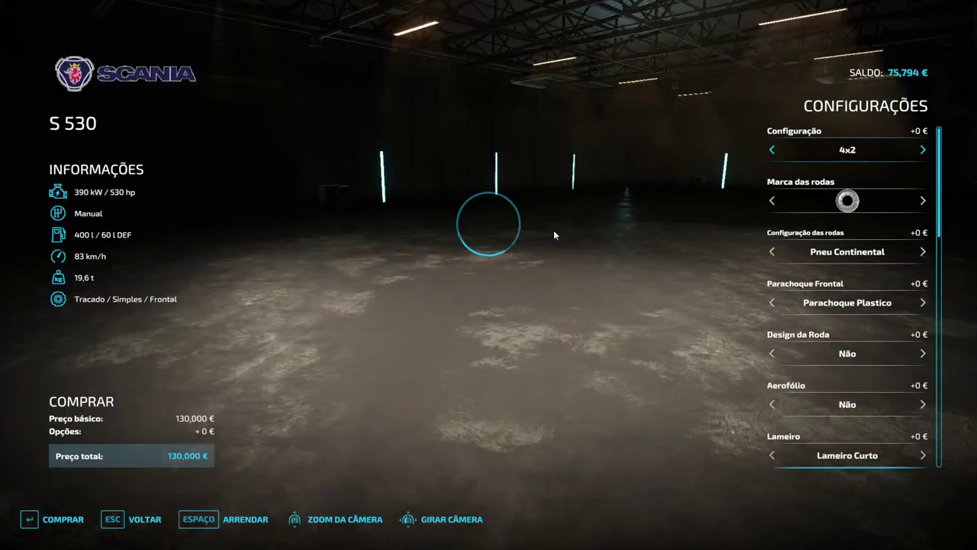
pyautogui.hotkey('alt', 'Tab')
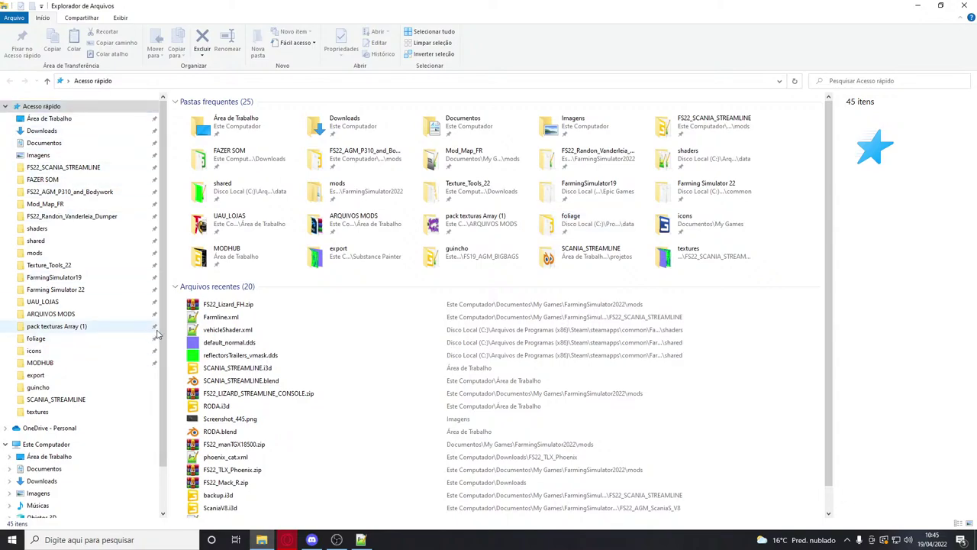
# Open the FS22_SCANIA_STREAMLINE mod folder, refresh it and check the OBS window
pyautogui.click(106, 168)
pyautogui.rightClick(435, 377)
pyautogui.click(475, 418)
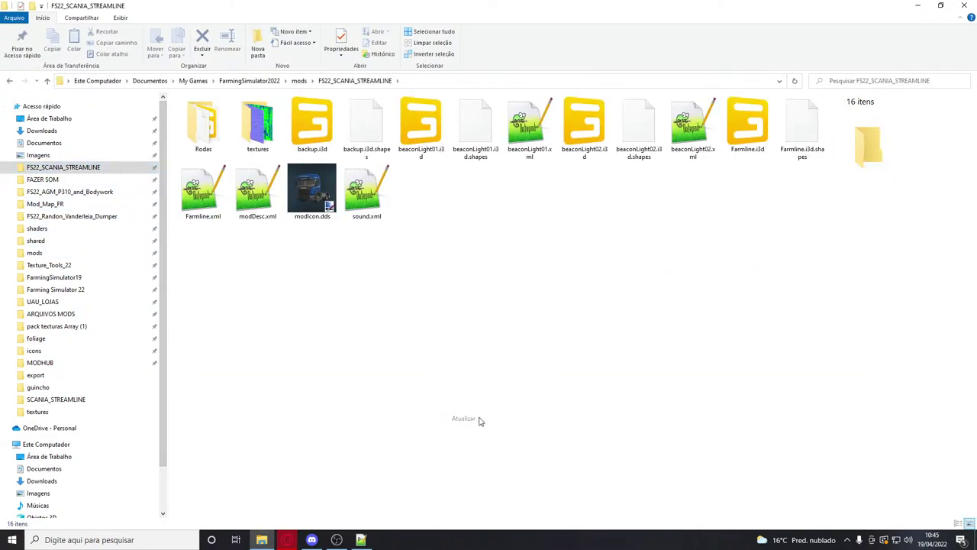
pyautogui.click(338, 540)
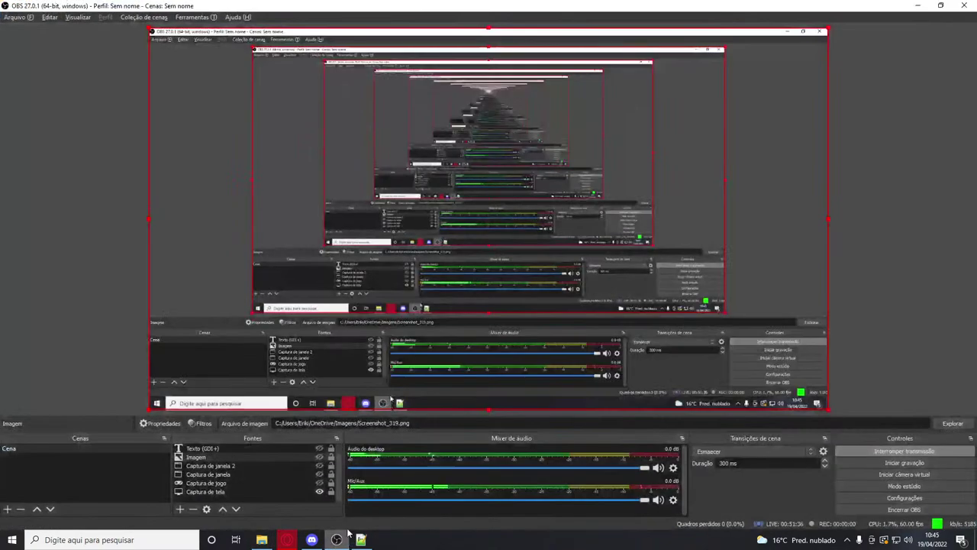
pyautogui.click(336, 540)
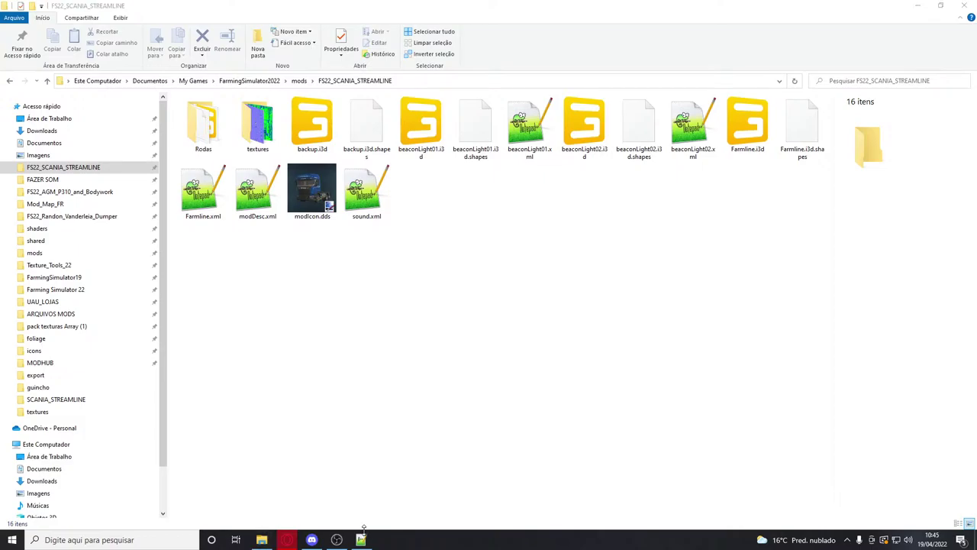
# In Farmline.xml in Notepad++, indent the first objectChange line of the 4x2 folding configuration to align with the lines below, and save
pyautogui.click(361, 539)
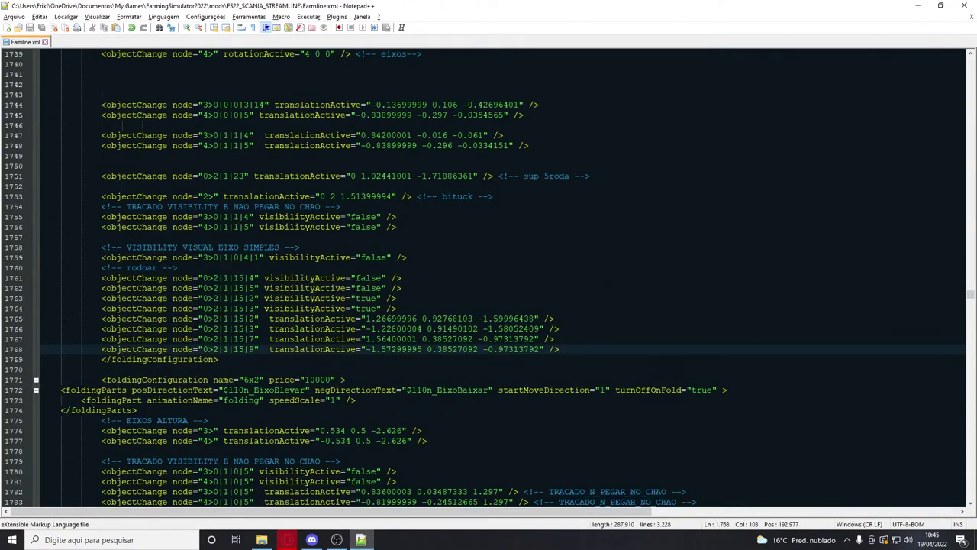
pyautogui.scroll(16, 488, 279)
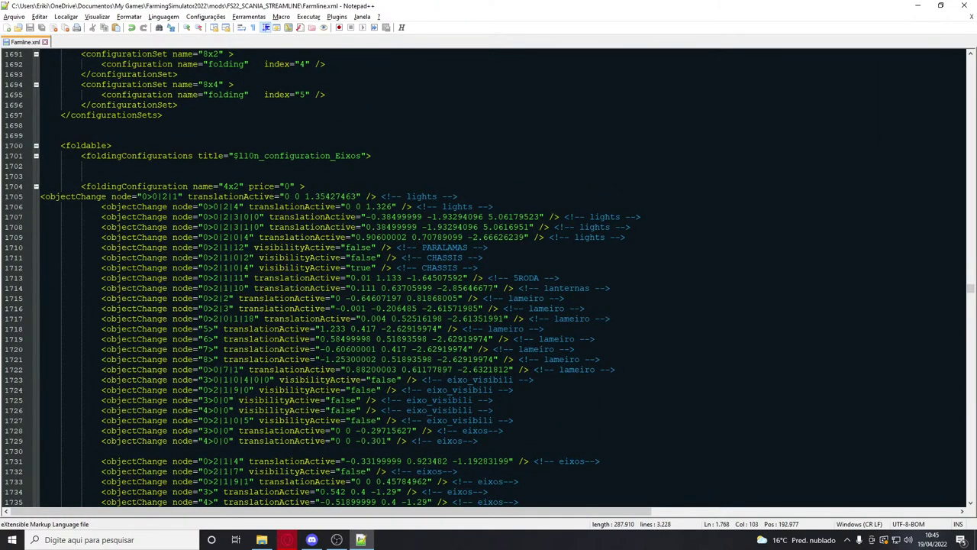
pyautogui.scroll(-4, 489, 279)
pyautogui.scroll(5, 488, 278)
pyautogui.click(42, 228)
pyautogui.hotkey('alt', 'space')
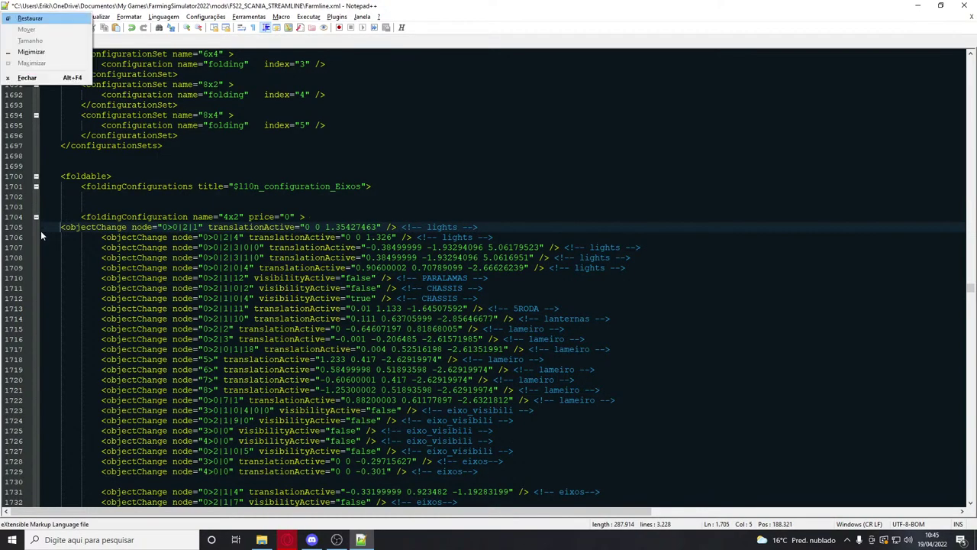
pyautogui.press('Escape')
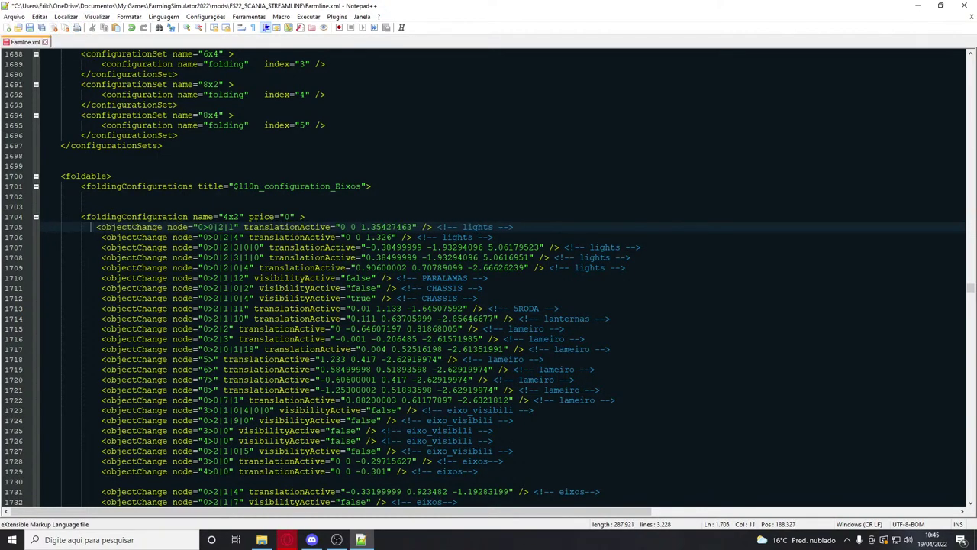
pyautogui.scroll(-5, 488, 275)
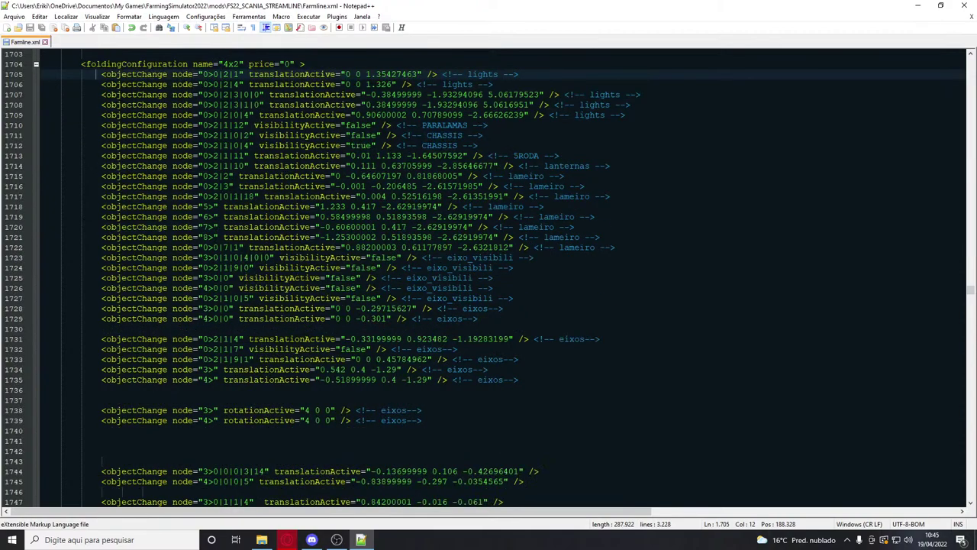
# Move the translationActive and rotationActive eixos lines for nodes 3> and 4> to the start of the 4x2 folding configuration
pyautogui.moveTo(2, 422); pyautogui.dragTo(2, 372)
pyautogui.hotkey('ctrl', 'c')
pyautogui.scroll(-1, 488, 275)
pyautogui.press('Delete')
pyautogui.scroll(7, 489, 274)
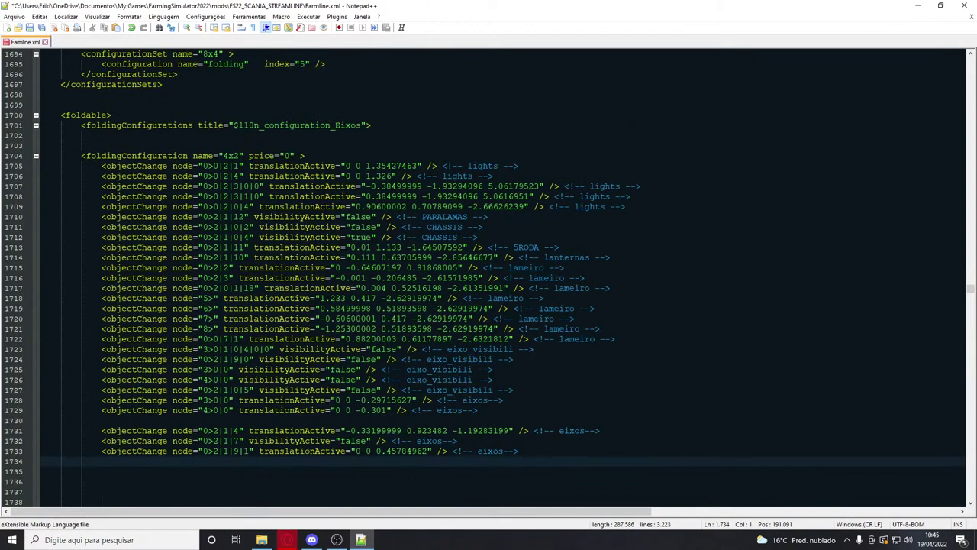
pyautogui.click(373, 245)
pyautogui.press('Return')
pyautogui.hotkey('ctrl', 'v')
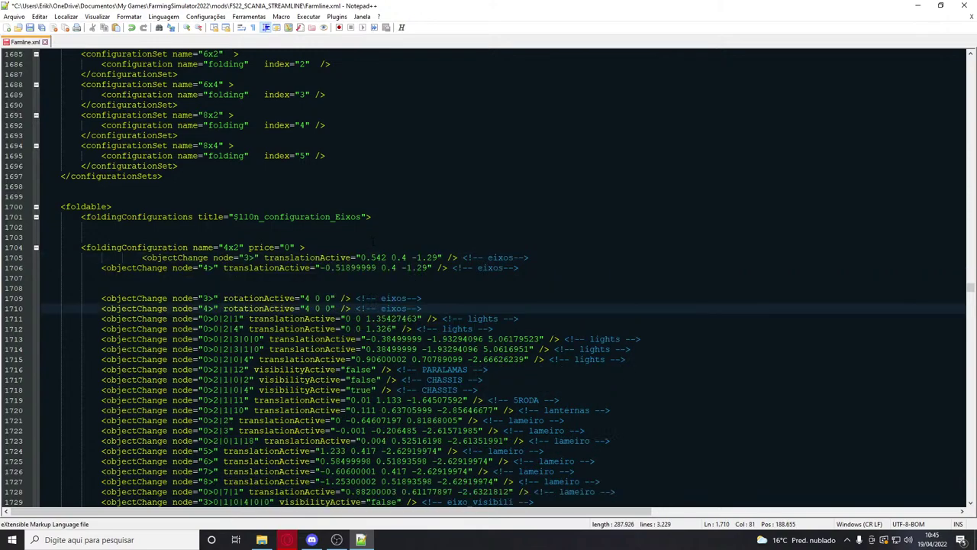
# Align the moved eixos lines, remove the blank lines between them, add one blank line before the lights entries, and save
pyautogui.moveTo(143, 258); pyautogui.dragTo(101, 258)
pyautogui.press('BackSpace')
pyautogui.click(102, 299)
pyautogui.press('BackSpace')
pyautogui.press('Tab')
pyautogui.press('Up')
pyautogui.press('BackSpace')
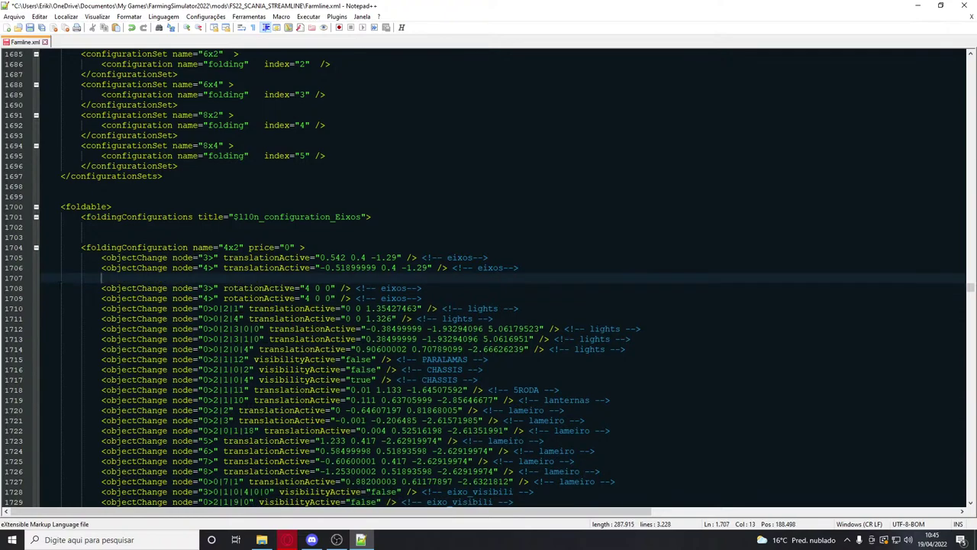
pyautogui.press('BackSpace')
pyautogui.press('BackSpace')
pyautogui.press('Down')
pyautogui.press('Down')
pyautogui.press('Return')
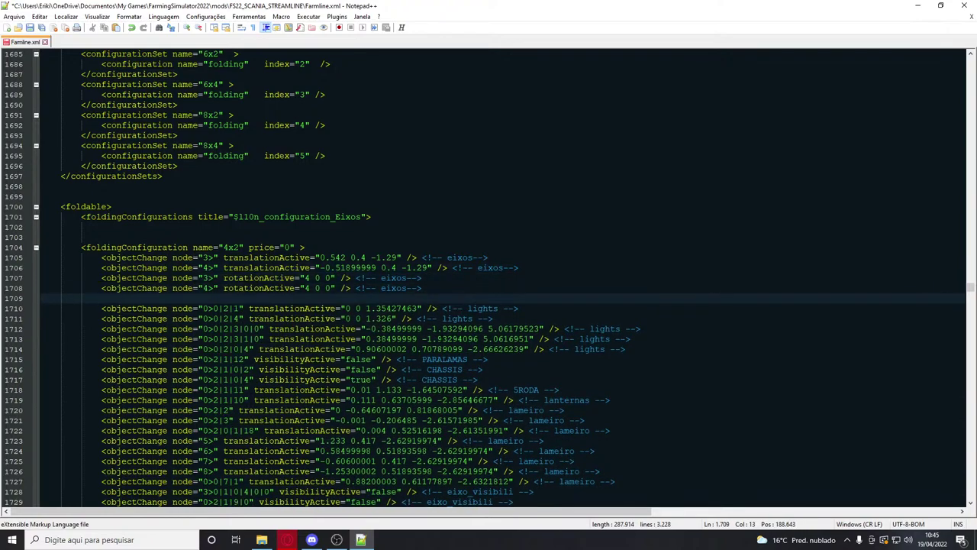
pyautogui.scroll(6, 488, 275)
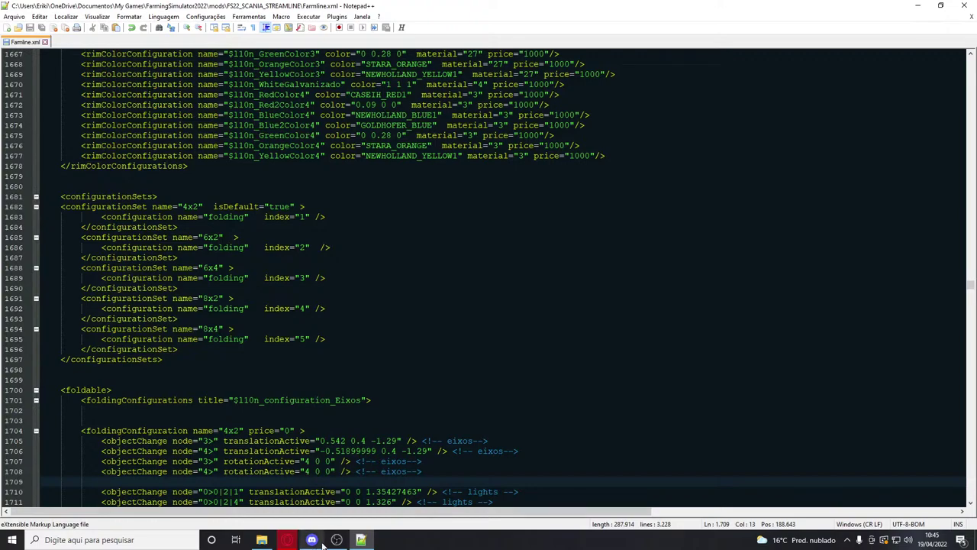
# Browse to the Farming Simulator 22 data/vehicles folder in File Explorer and look inside the man folder
pyautogui.click(262, 540)
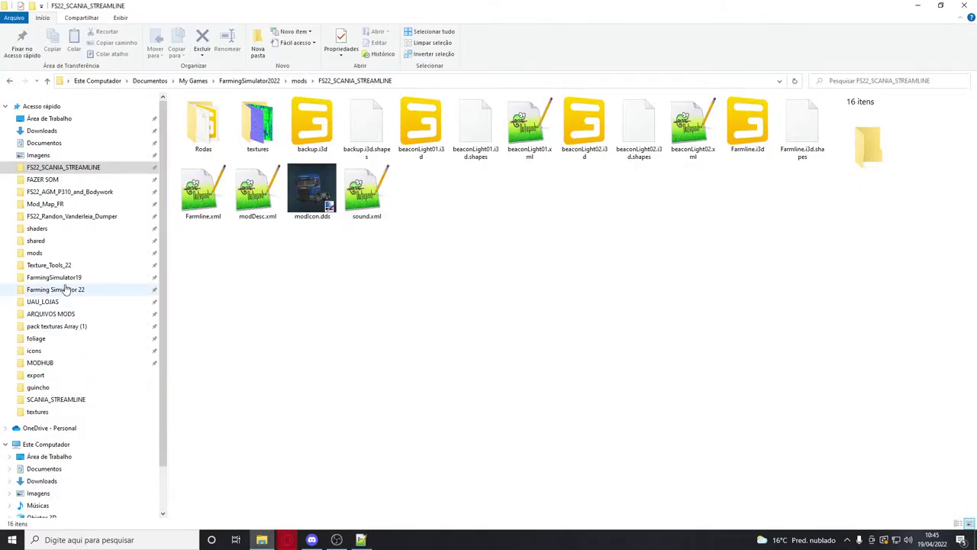
pyautogui.click(36, 241)
pyautogui.click(456, 81)
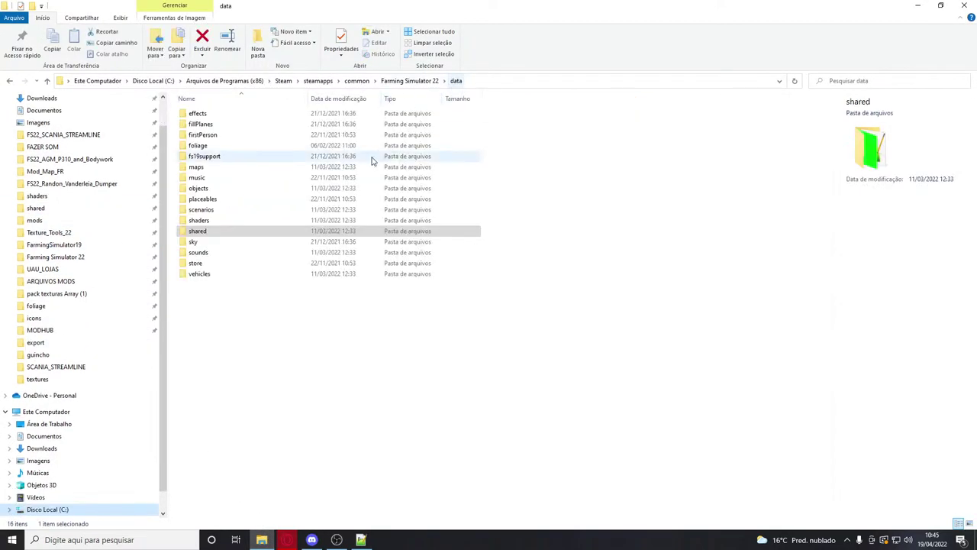
pyautogui.doubleClick(271, 277)
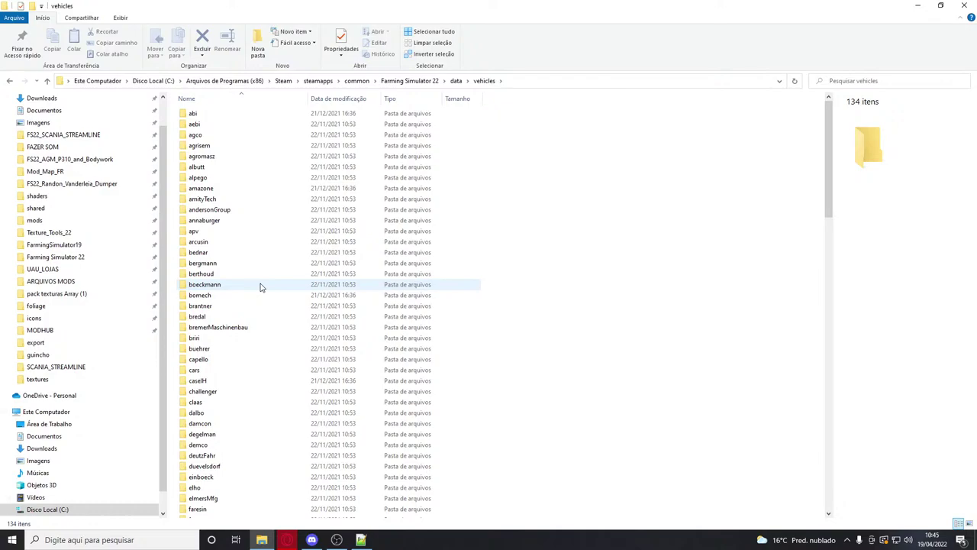
pyautogui.press('m')
pyautogui.doubleClick(219, 135)
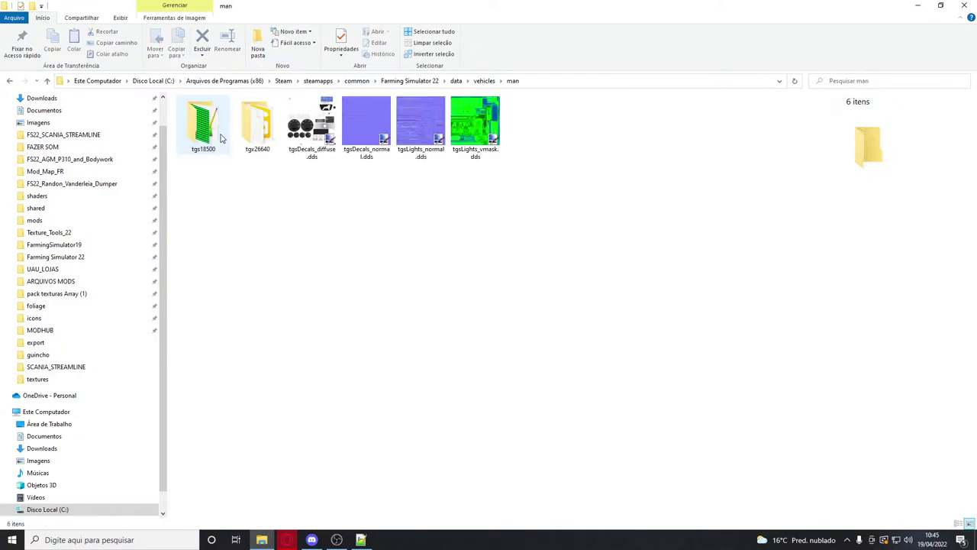
pyautogui.click(485, 80)
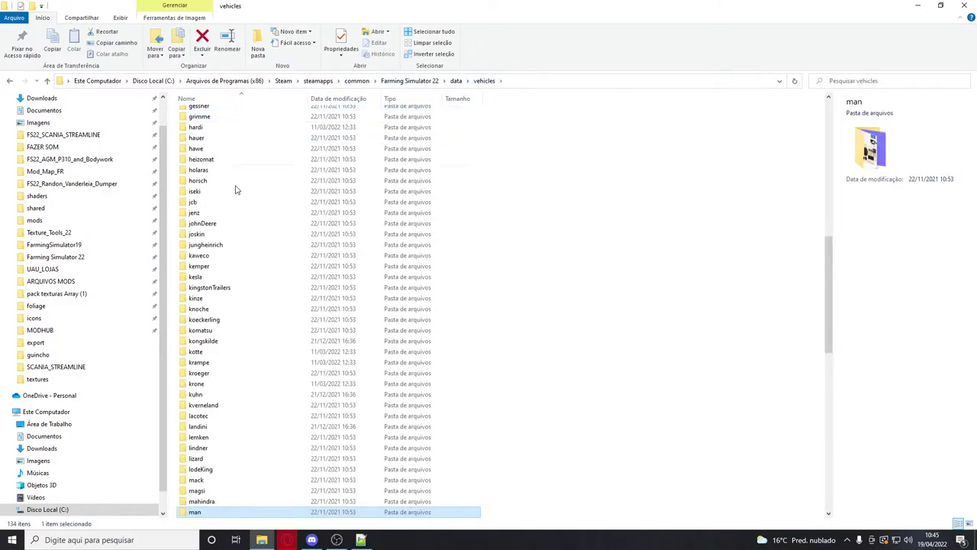
# Look through the superliner1979 and pinnacle folders inside the mack vehicle folder
pyautogui.scroll(-1, 278, 439)
pyautogui.click(203, 450)
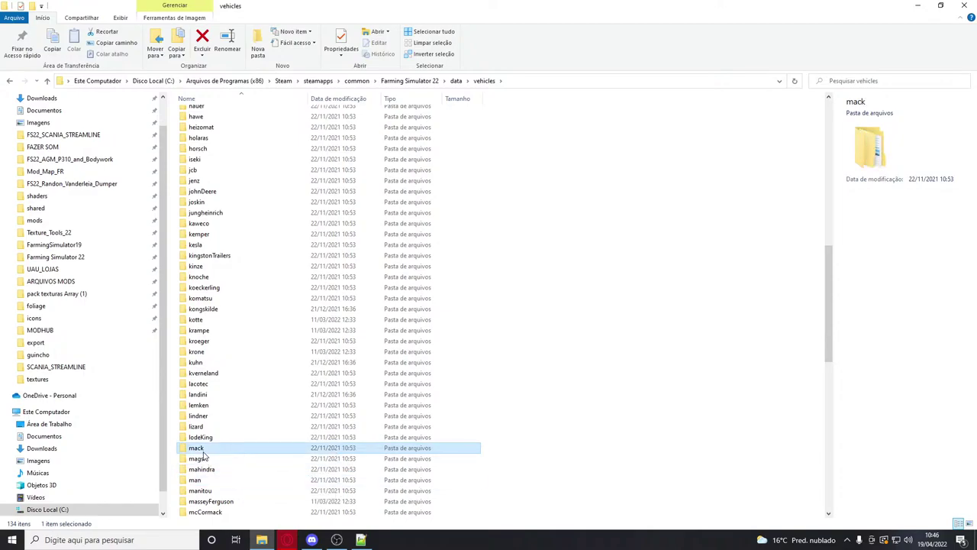
pyautogui.doubleClick(203, 449)
pyautogui.doubleClick(224, 135)
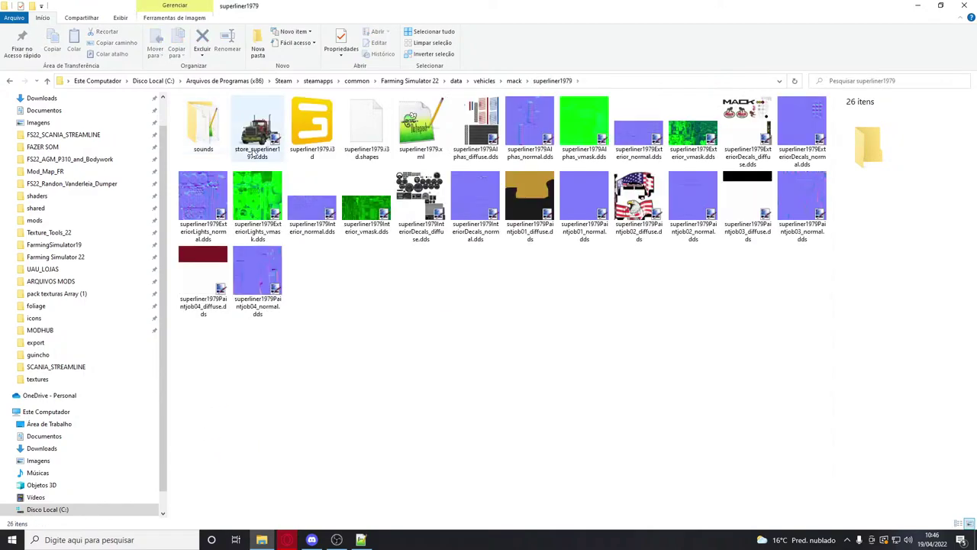
pyautogui.click(514, 81)
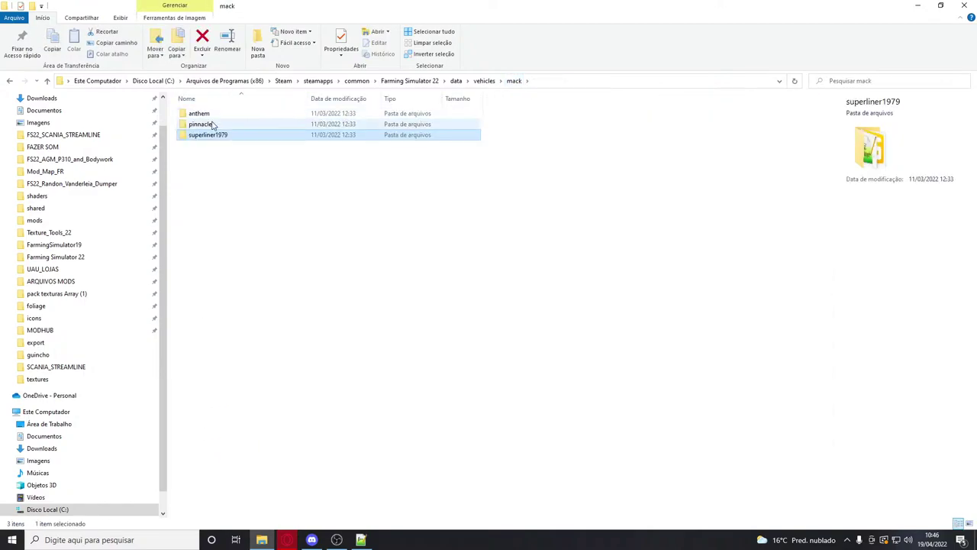
pyautogui.doubleClick(213, 124)
pyautogui.click(514, 80)
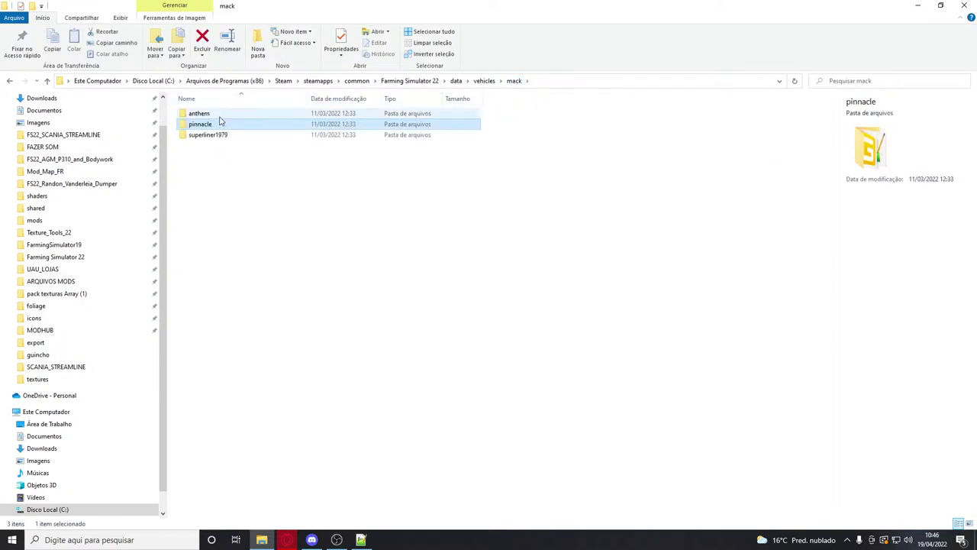
# Open anthem.xml from the mack/anthem folder in Notepad++, closing anthemBlack.xml
pyautogui.doubleClick(218, 113)
pyautogui.doubleClick(418, 126)
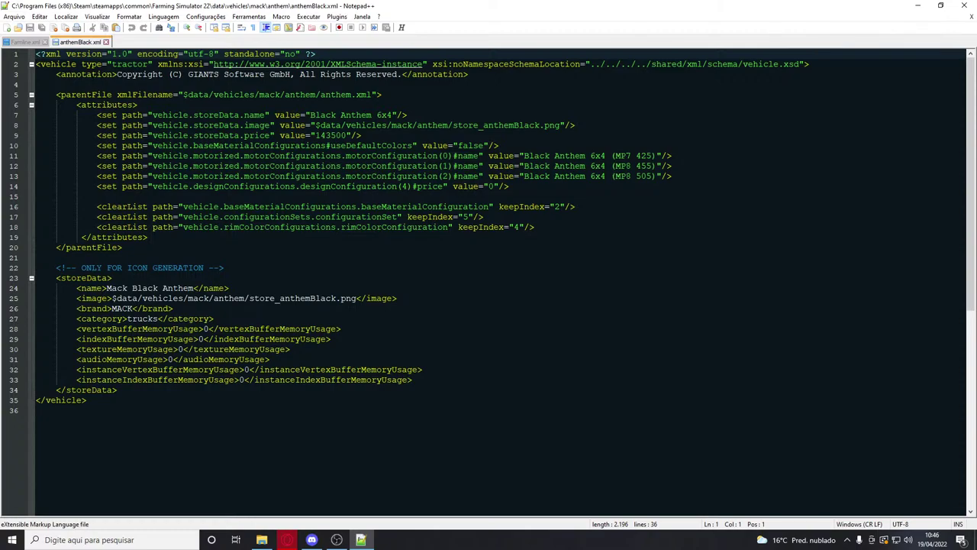
pyautogui.click(107, 41)
pyautogui.click(261, 540)
pyautogui.doubleClick(354, 135)
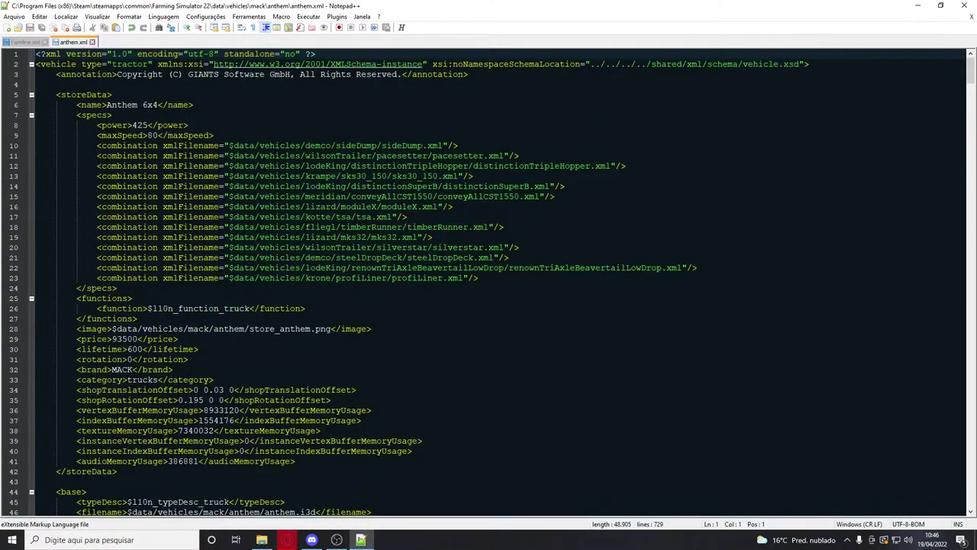
# Replace Farmline.xml's shop offset lines with those copied from anthem.xml, translation 0 0.03 0 and rotation 0.195 0 0, and save
pyautogui.click(303, 462)
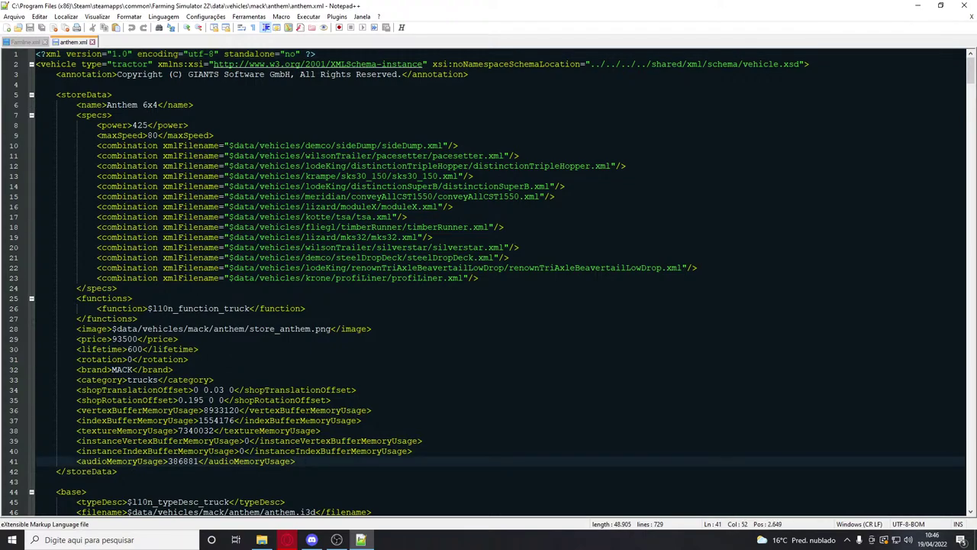
pyautogui.moveTo(331, 400); pyautogui.dragTo(2, 390)
pyautogui.hotkey('ctrl', 'c')
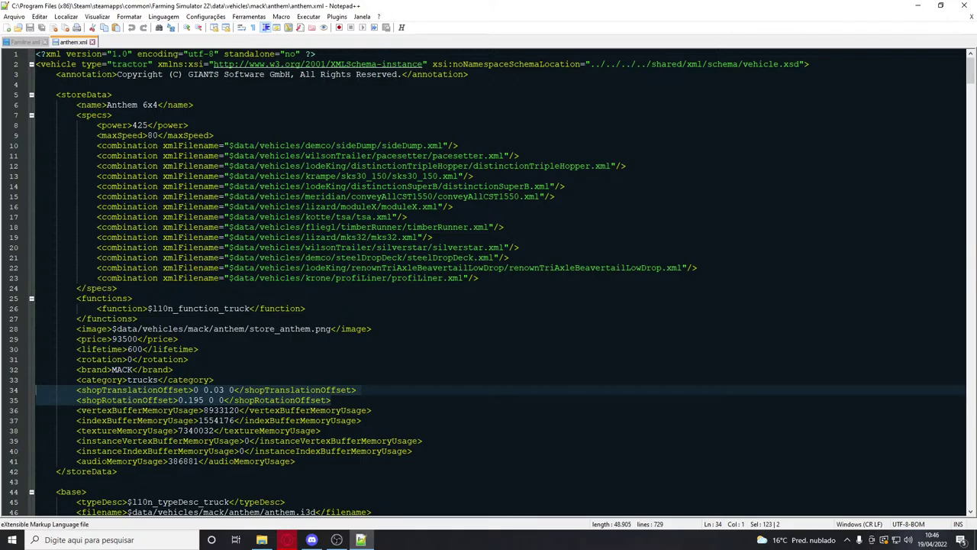
pyautogui.click(13, 42)
pyautogui.scroll(8, 504, 278)
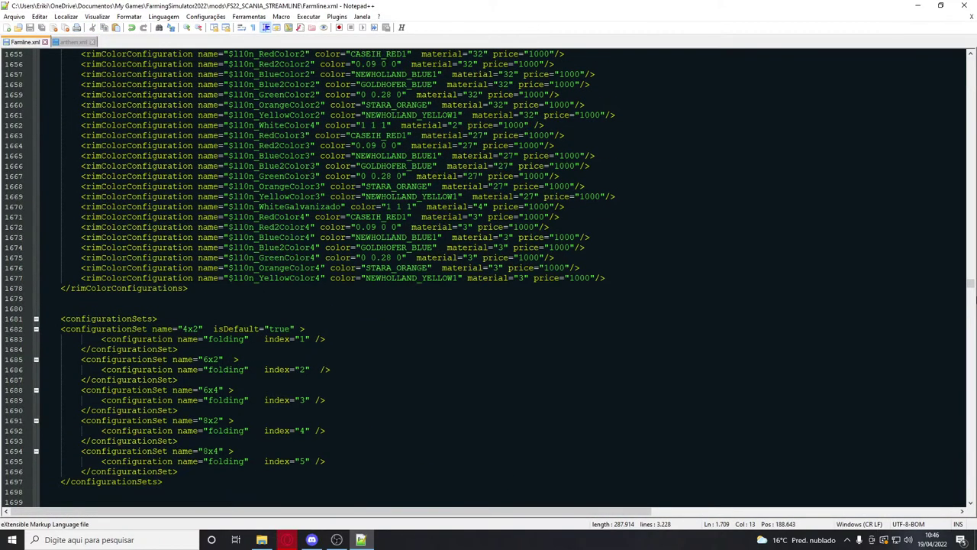
pyautogui.moveTo(971, 284); pyautogui.dragTo(950, 48)
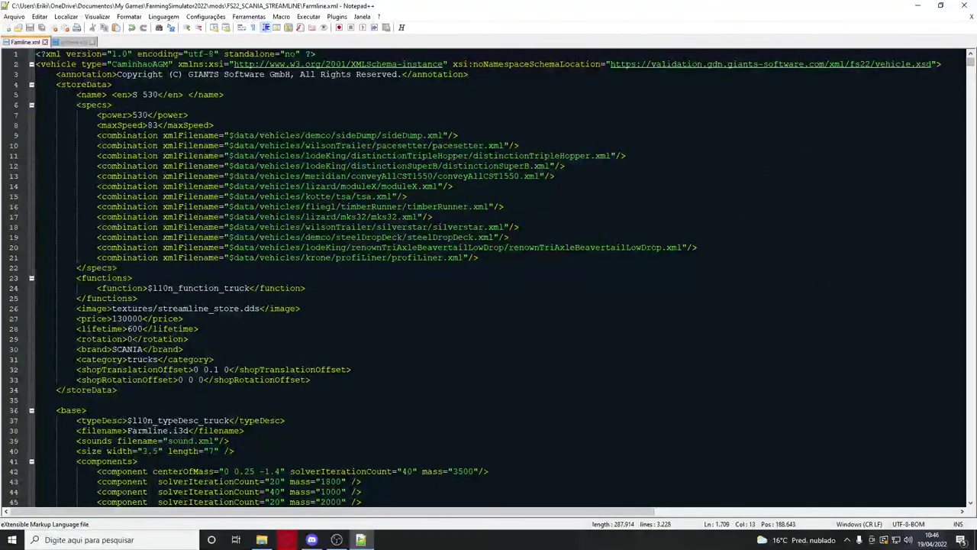
pyautogui.click(111, 380)
pyautogui.moveTo(312, 380); pyautogui.dragTo(3, 371)
pyautogui.hotkey('ctrl', 'v')
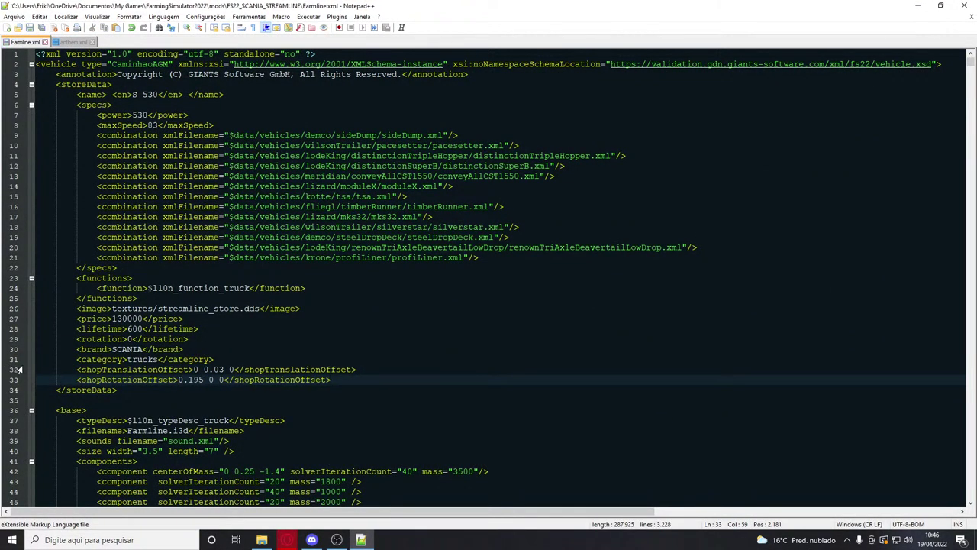
# Minimize the open windows and launch Farming Simulator 22 from the desktop
pyautogui.click(919, 6)
pyautogui.click(919, 6)
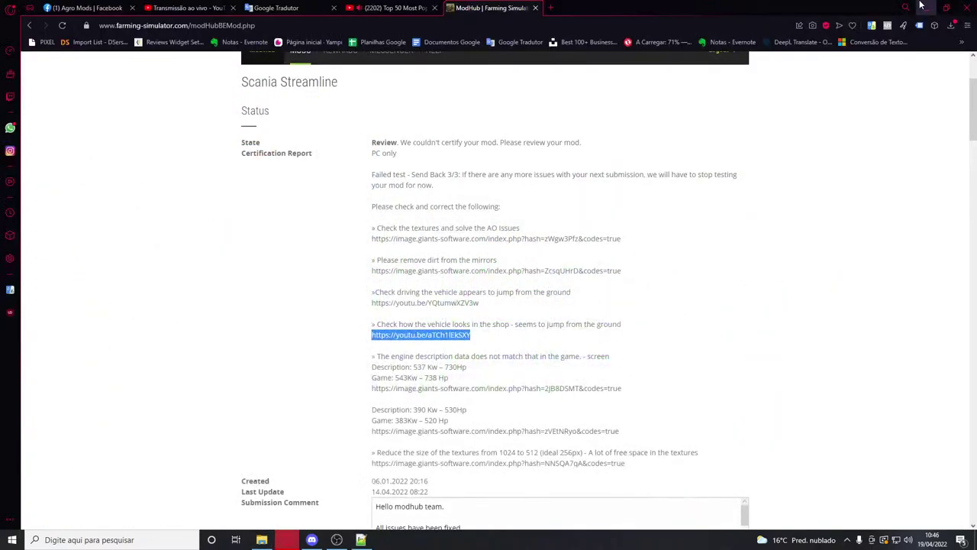
pyautogui.click(922, 6)
pyautogui.doubleClick(335, 70)
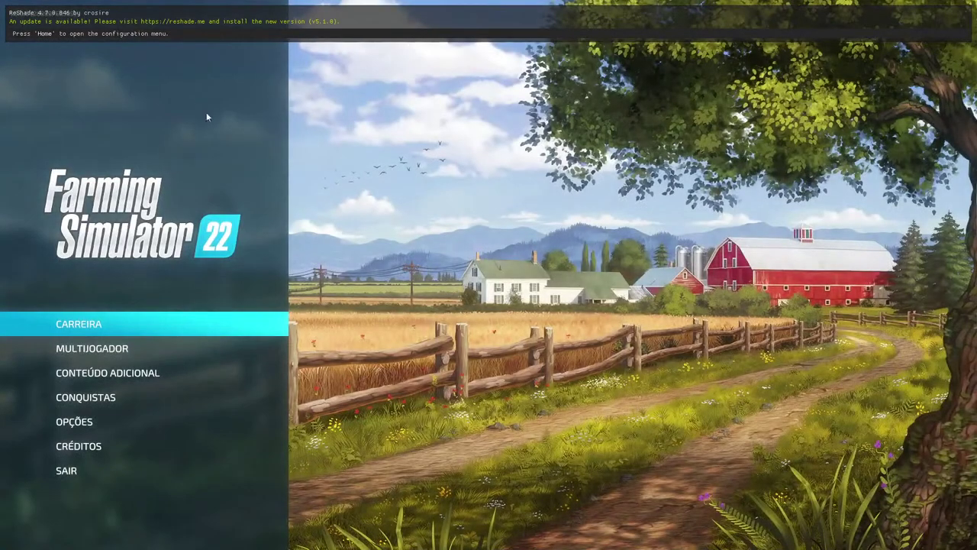
# Load Jogo salvo 1 in career mode with the selected mods and start the game
pyautogui.click(153, 323)
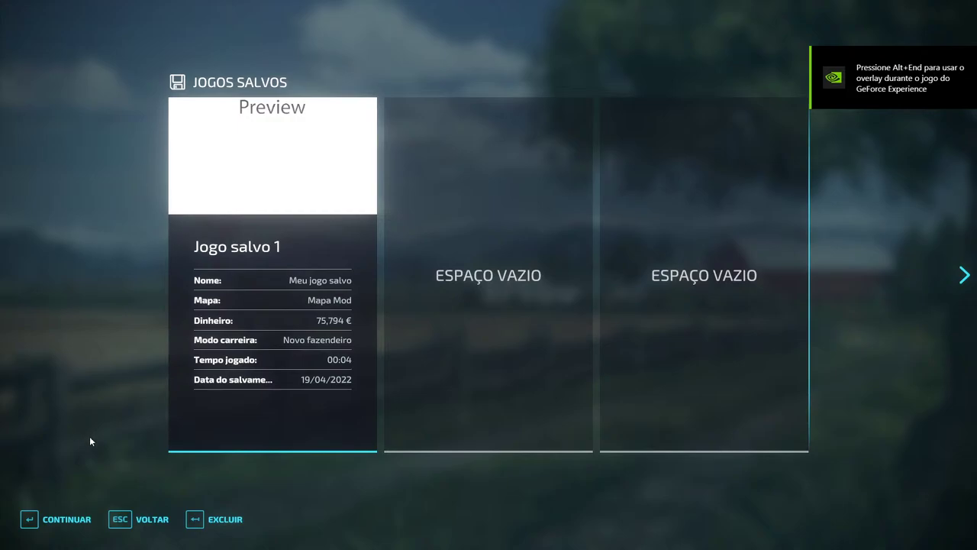
pyautogui.click(349, 319)
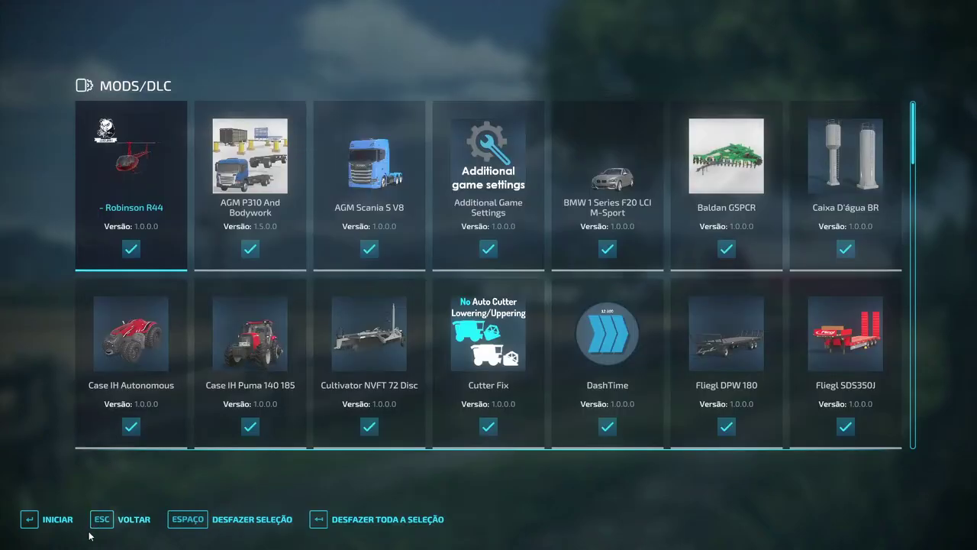
pyautogui.click(71, 520)
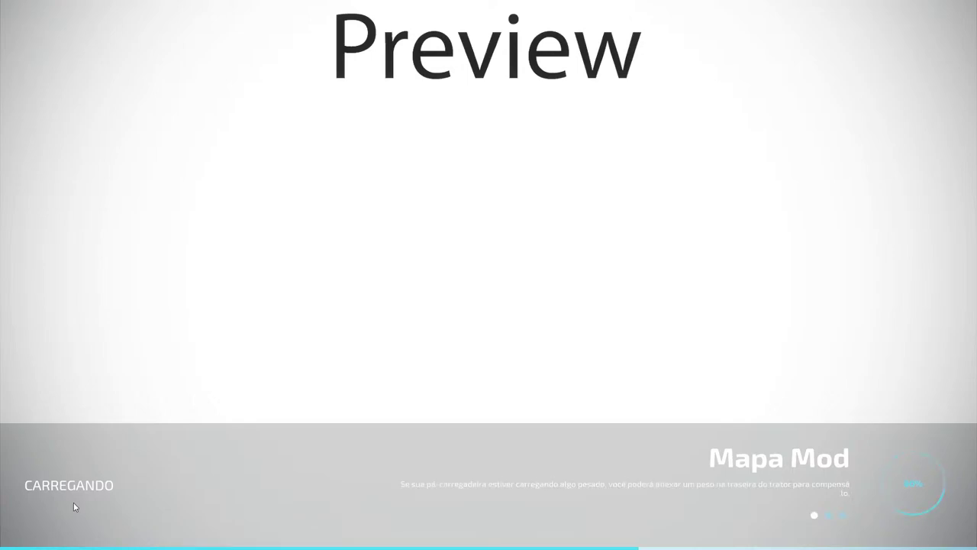
pyautogui.click(57, 528)
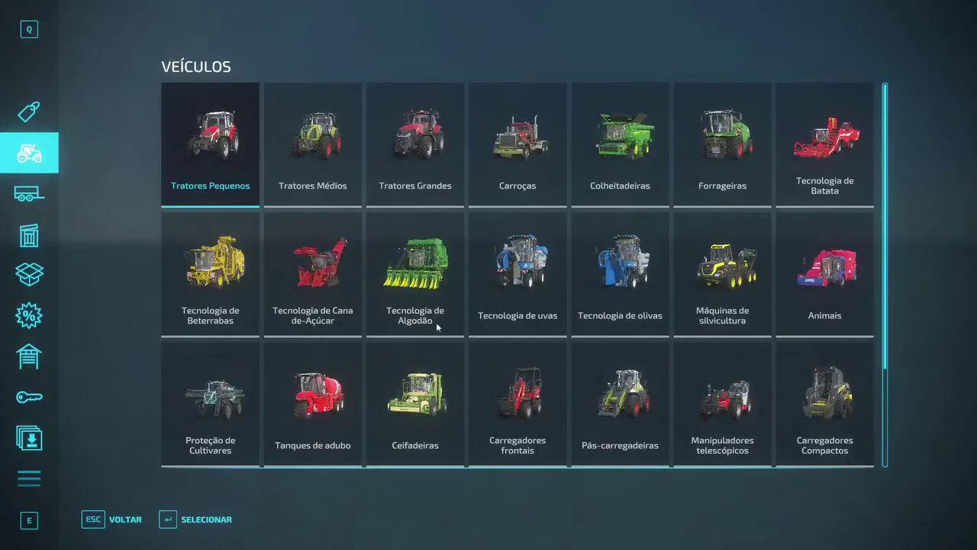
# Find the Scania S 530 in the shop's Carroças vehicle category and open its configuration page
pyautogui.click(530, 145)
pyautogui.scroll(-4, 501, 297)
pyautogui.scroll(-10, 501, 301)
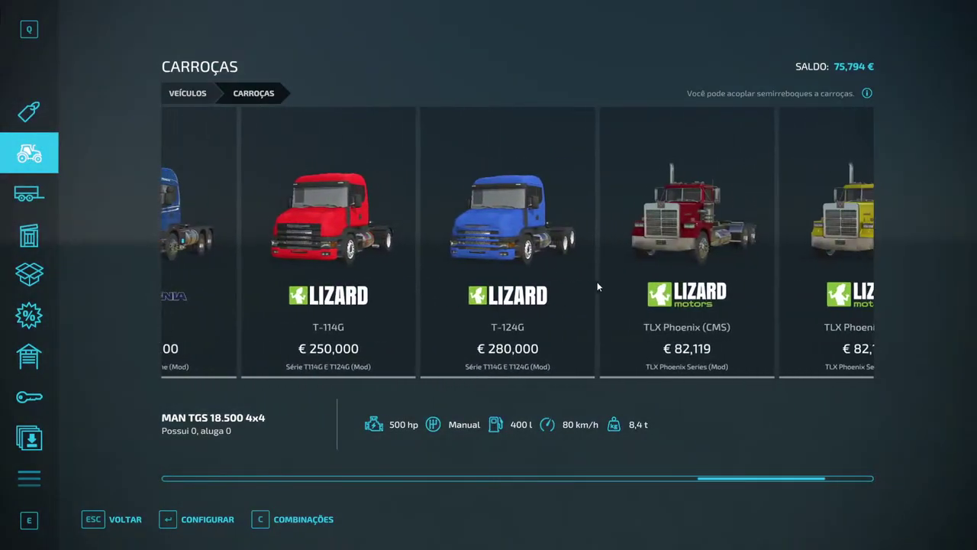
pyautogui.scroll(2, 409, 300)
pyautogui.click(407, 300)
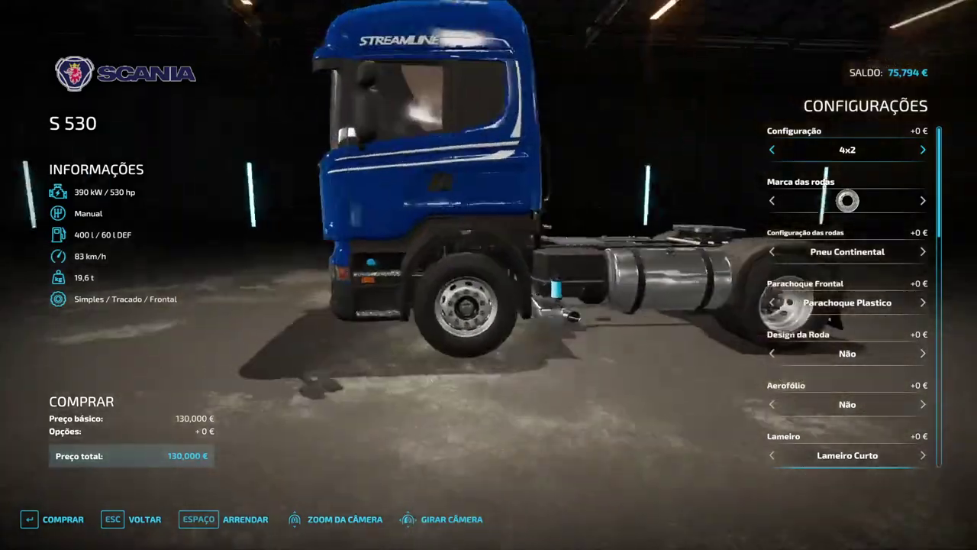
# Reopen the S 530 to watch how it settles on the shop floor, and view the Lizard T-124G for comparison
pyautogui.press('Escape')
pyautogui.click(404, 286)
pyautogui.press('Escape')
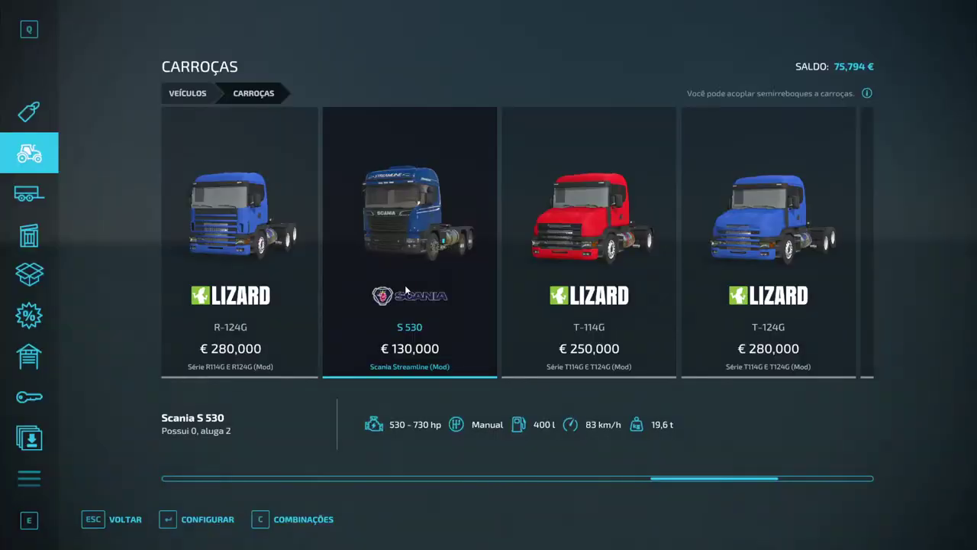
pyautogui.click(405, 285)
pyautogui.press('Escape')
pyautogui.click(707, 277)
pyautogui.press('Escape')
# Examine how the Lizard T-114G sits on the shop floor from the rear and side, toggling its axle configuration between 4x2 and 6x2
pyautogui.click(649, 280)
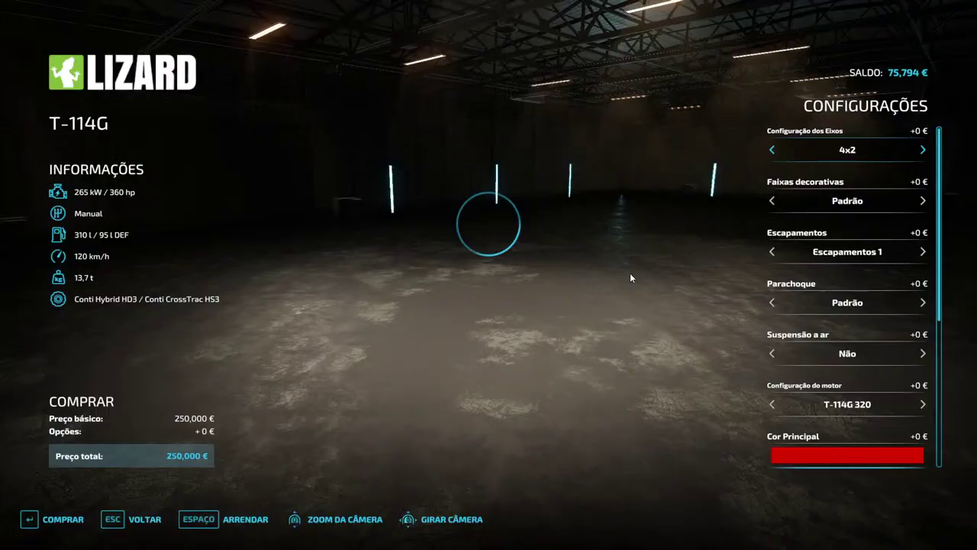
pyautogui.press('Escape')
pyautogui.click(630, 274)
pyautogui.moveTo(629, 275); pyautogui.dragTo(281, 292)
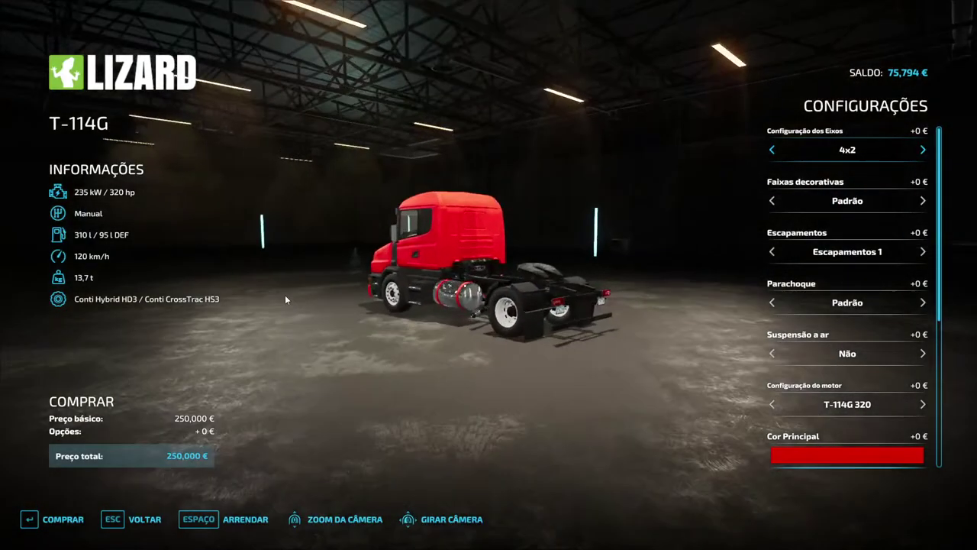
pyautogui.scroll(3, 281, 293)
pyautogui.click(925, 155)
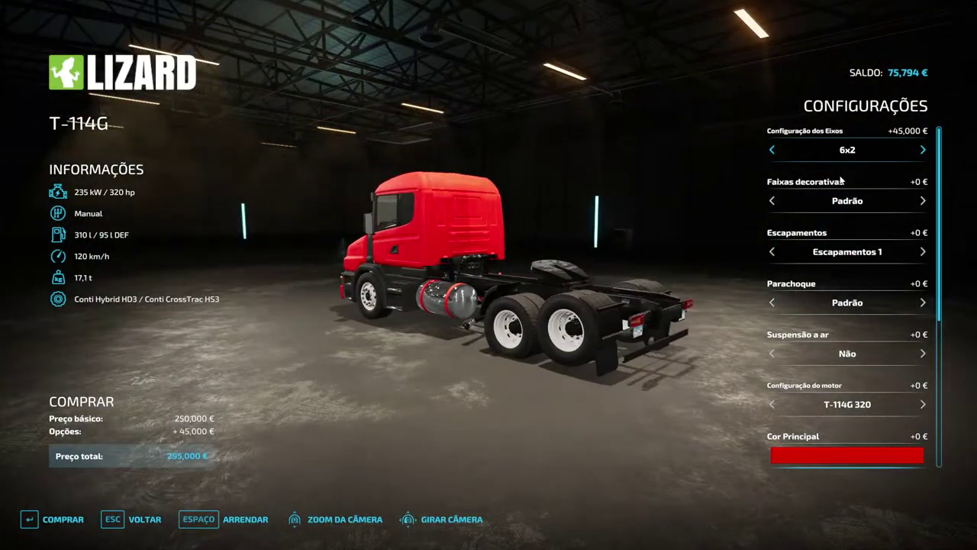
pyautogui.press('Left')
pyautogui.press('Right')
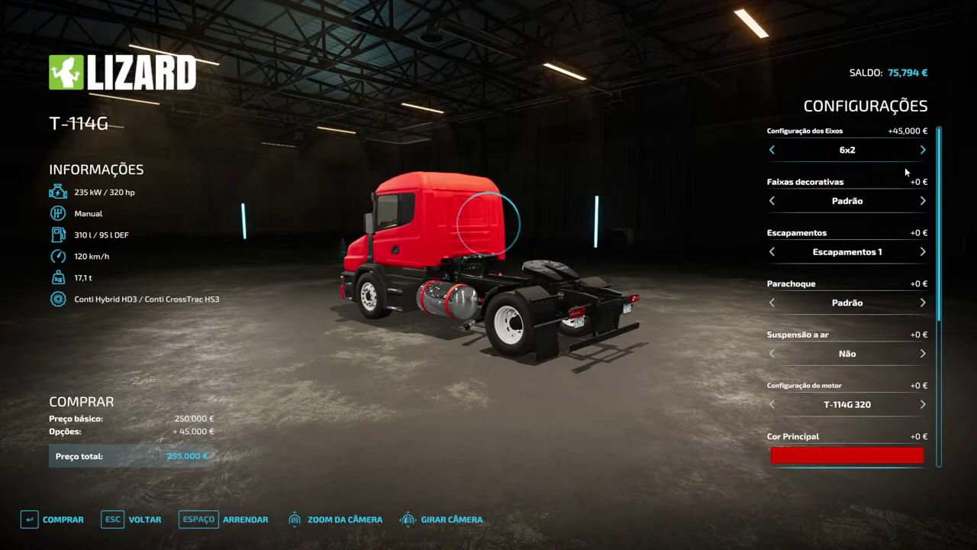
pyautogui.press('Left')
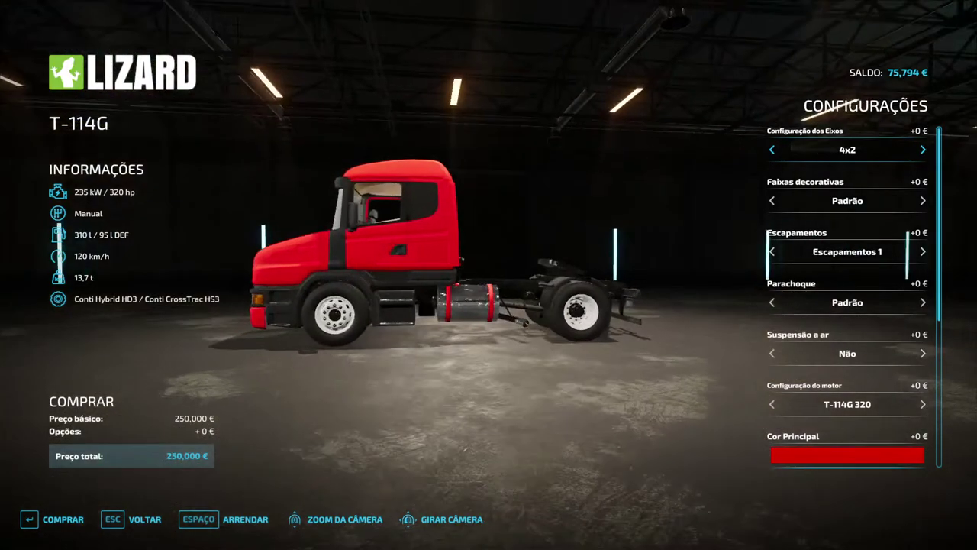
# Reopen the S 530 in the shop several times to examine its jump, and check the open windows outside the game
pyautogui.press('Escape')
pyautogui.click(469, 271)
pyautogui.press('Escape')
pyautogui.click(490, 277)
pyautogui.press('Escape')
pyautogui.click(488, 272)
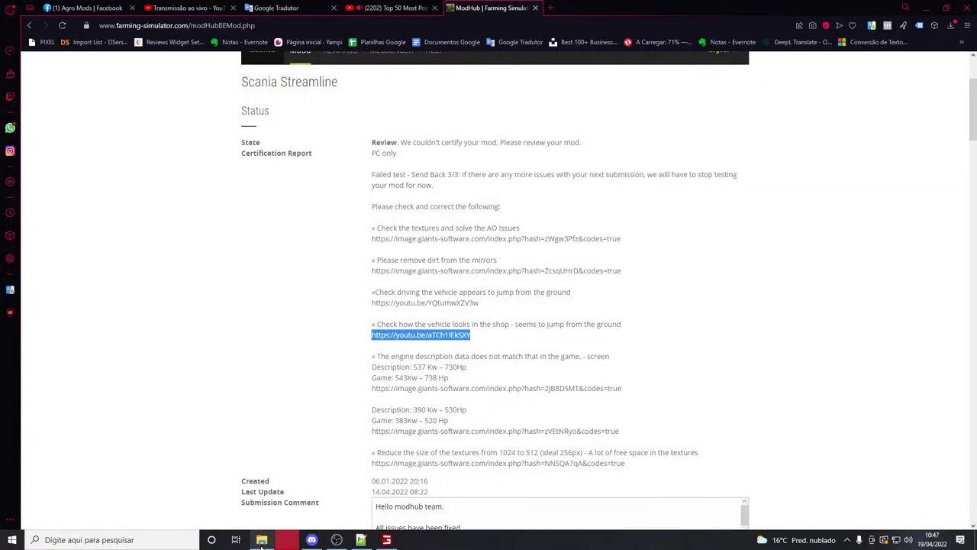
pyautogui.moveTo(262, 540)
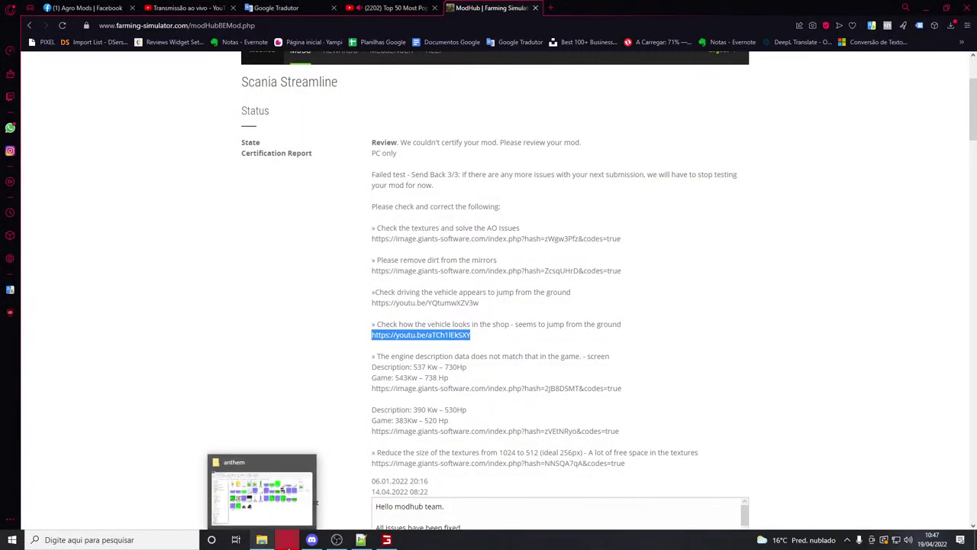
pyautogui.moveTo(360, 541)
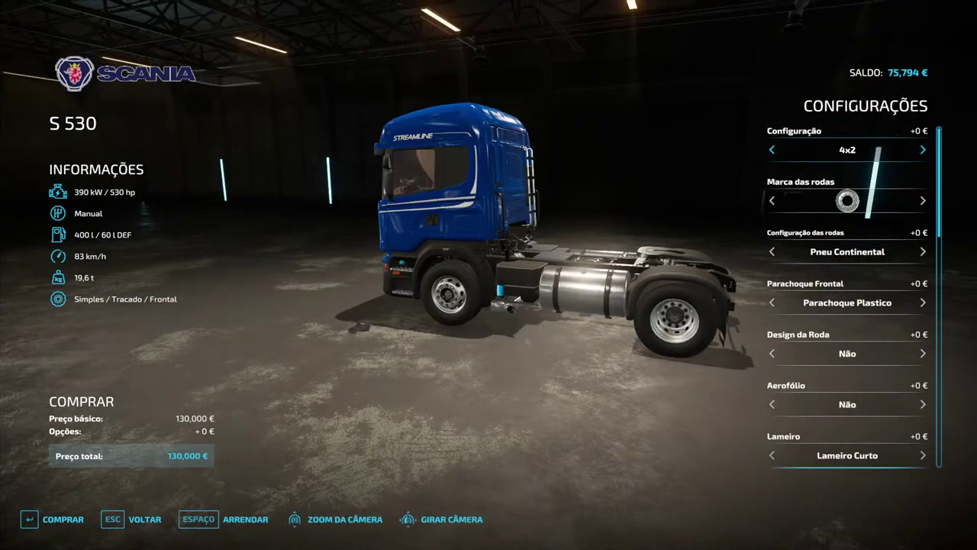
# Turn on the physics debug display and reopen the S 530 repeatedly to examine its collision shapes and wheels as it loads
pyautogui.press('F5')
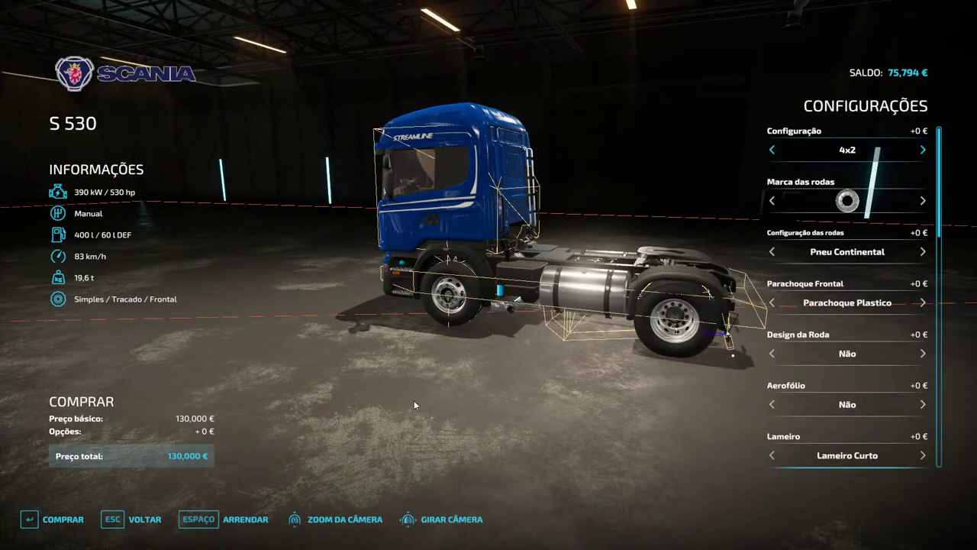
pyautogui.press('Escape')
pyautogui.click(441, 300)
pyautogui.press('Escape')
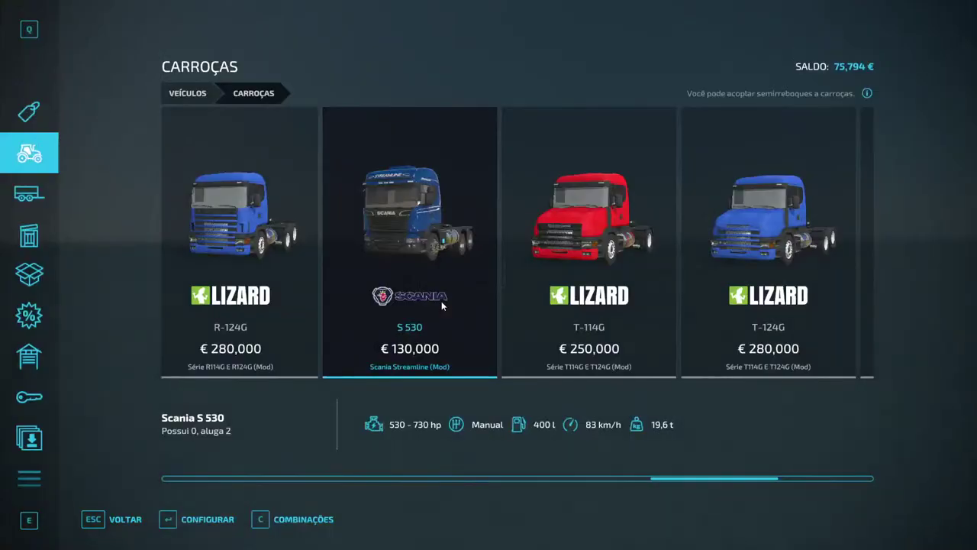
pyautogui.click(441, 301)
pyautogui.press('Escape')
pyautogui.click(442, 301)
pyautogui.press('Escape')
pyautogui.click(442, 302)
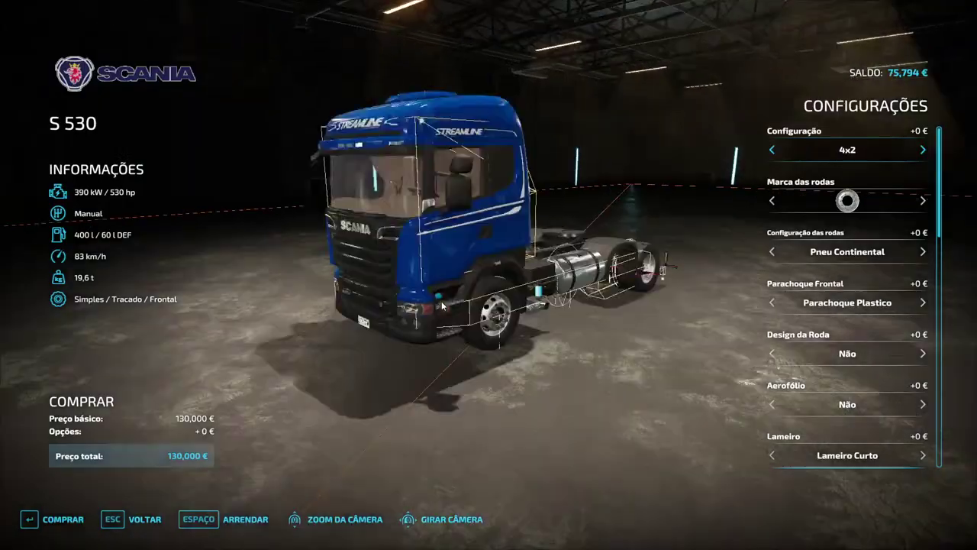
pyautogui.press('Escape')
pyautogui.click(440, 303)
pyautogui.press('Escape')
pyautogui.click(440, 302)
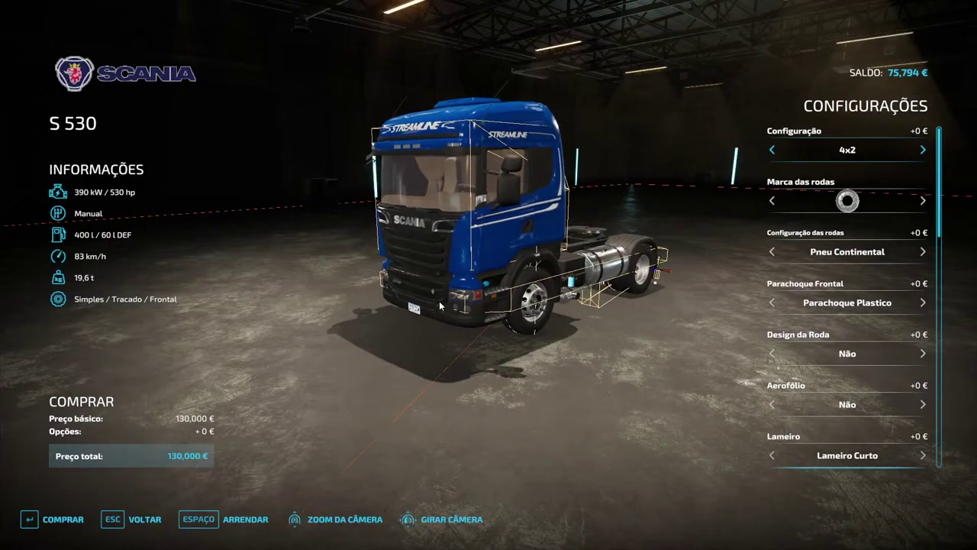
pyautogui.moveTo(441, 305); pyautogui.dragTo(329, 268)
# Reload the S 530 several more times to watch its landing, and switch to the ModHub review page
pyautogui.press('Escape')
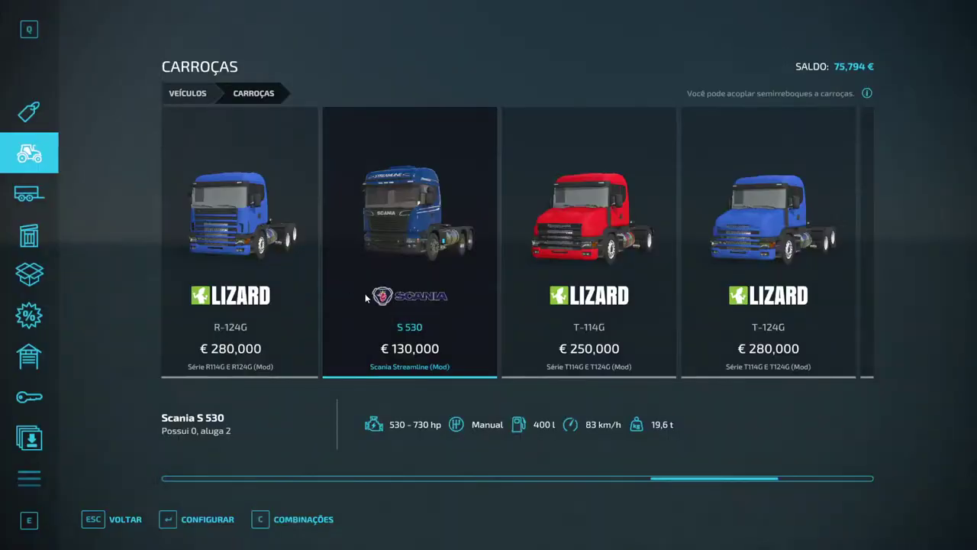
pyautogui.click(371, 294)
pyautogui.press('Escape')
pyautogui.click(371, 294)
pyautogui.press('Escape')
pyautogui.click(371, 295)
pyautogui.press('Escape')
pyautogui.click(371, 296)
pyautogui.press('Escape')
pyautogui.click(367, 294)
pyautogui.hotkey('alt', 'Tab')
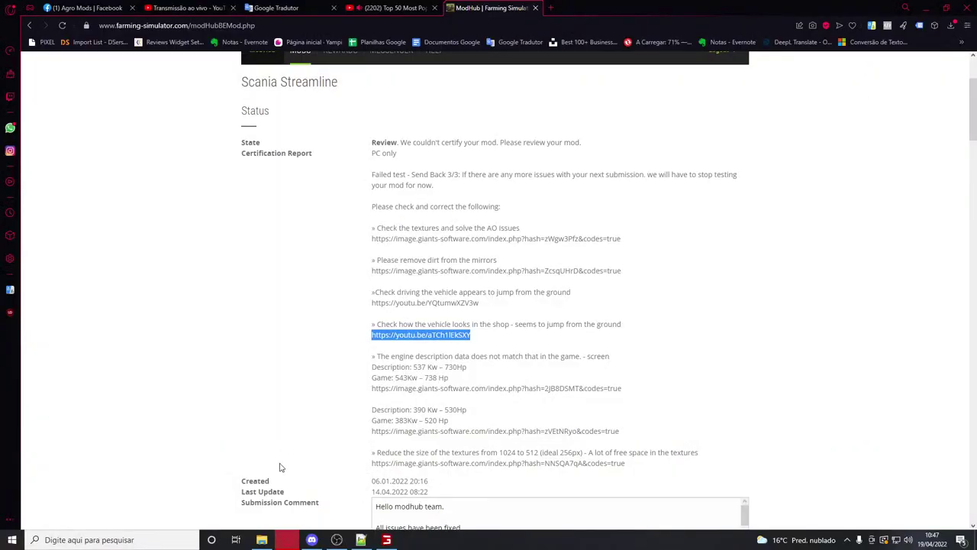
# Check the shop offset lines in Farmline.xml and inspect the S 530's rear wheels up close in the shop
pyautogui.click(362, 541)
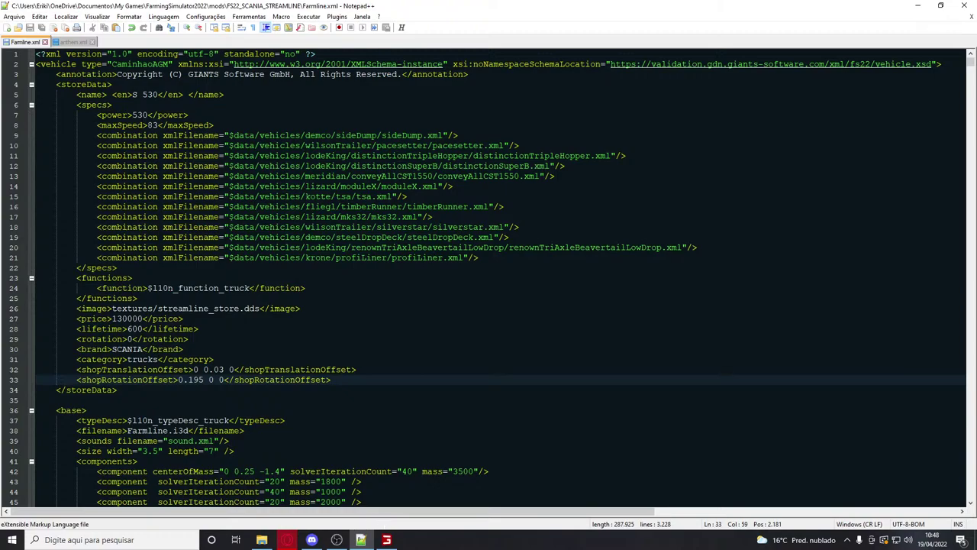
pyautogui.click(377, 537)
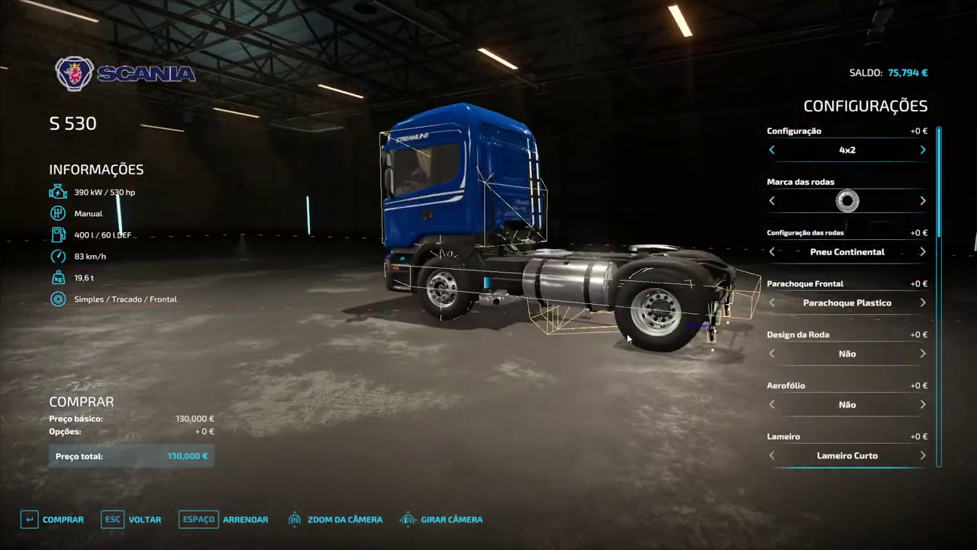
pyautogui.moveTo(653, 379); pyautogui.dragTo(786, 282)
pyautogui.scroll(3, 675, 303)
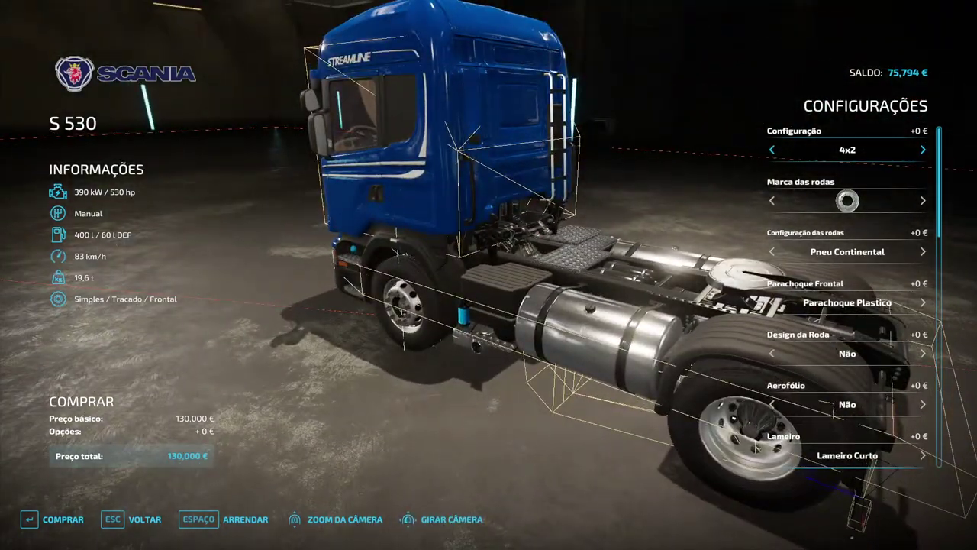
# Open Farmline.i3d from the FS22_SCANIA_STREAMLINE mod folder in GIANTS Editor and inspect the parts of the CHASSIS group
pyautogui.hotkey('alt', 'Tab')
pyautogui.click(262, 541)
pyautogui.click(262, 540)
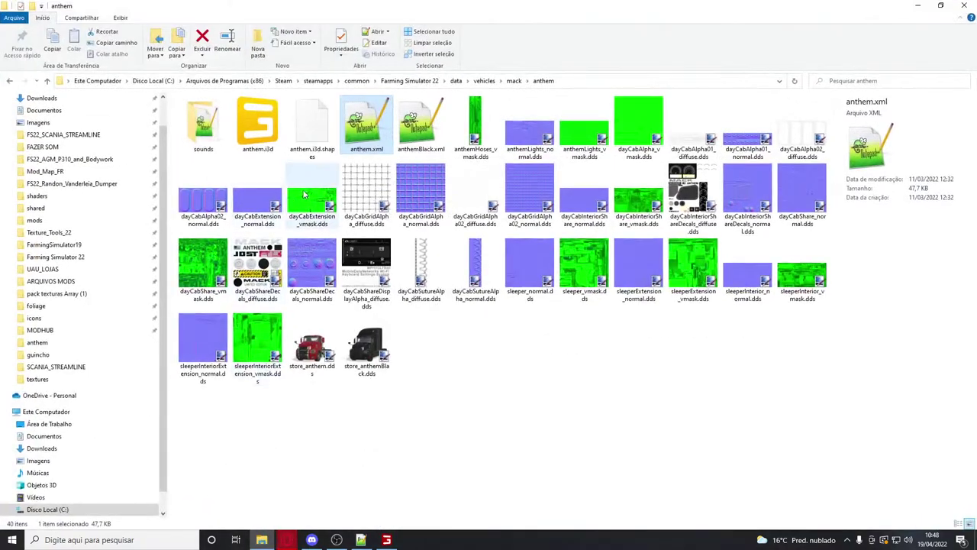
pyautogui.click(76, 136)
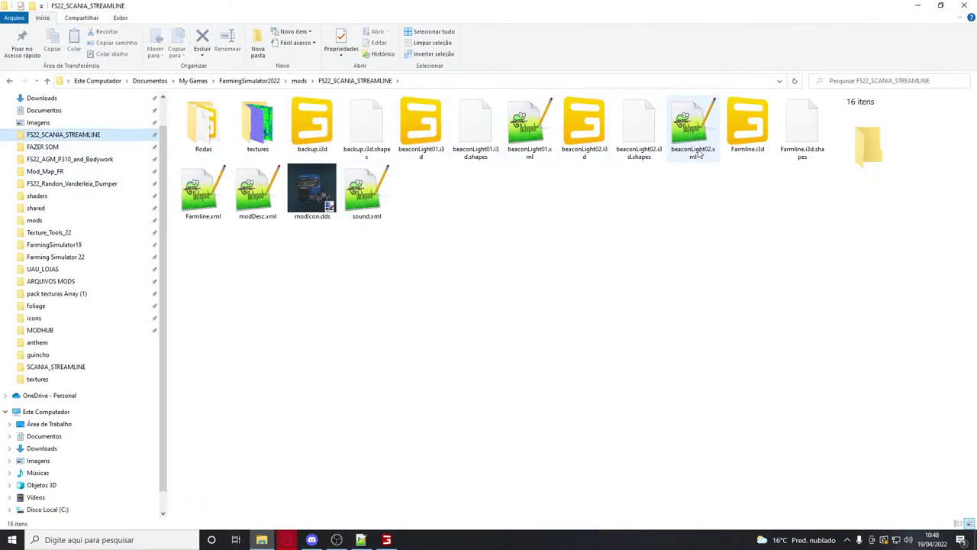
pyautogui.doubleClick(748, 124)
pyautogui.click(461, 332)
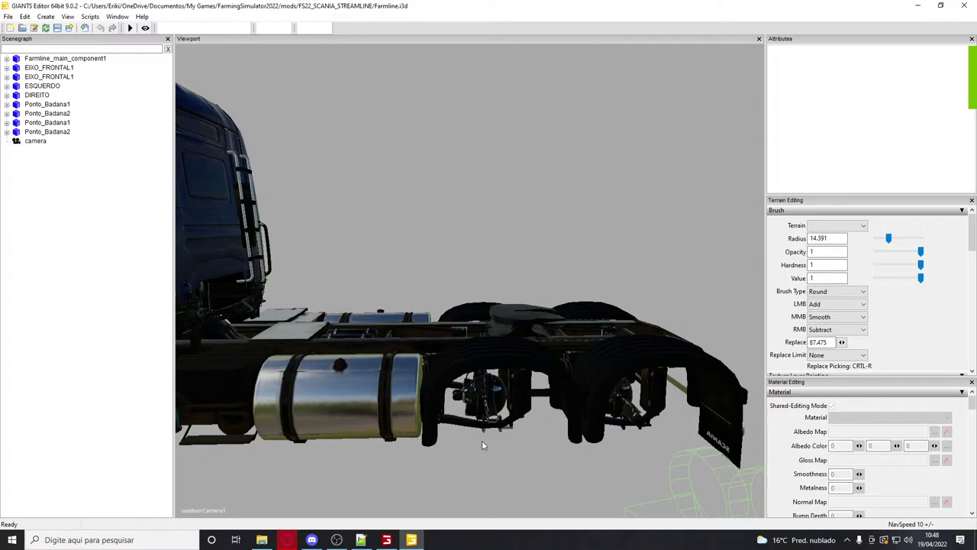
pyautogui.click(482, 441)
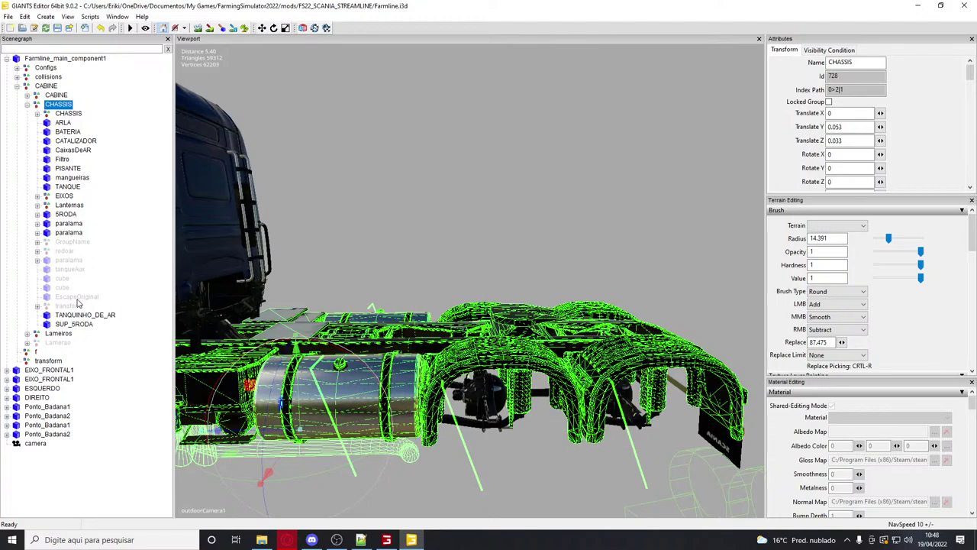
pyautogui.doubleClick(74, 242)
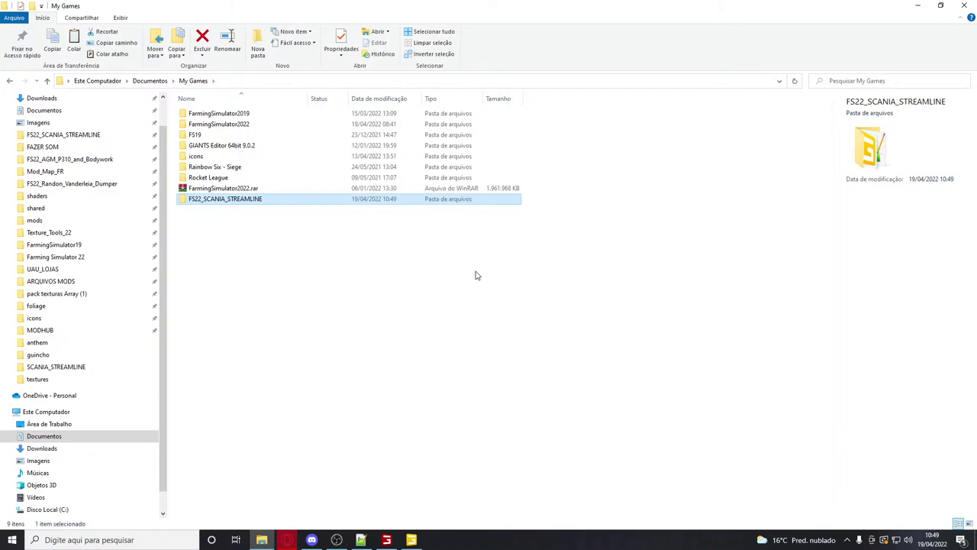
# Switch back to Farming Simulator 22 and reload the S 530 in the shop
pyautogui.hotkey('alt', 'Tab')
pyautogui.hotkey('alt', 'Tab')
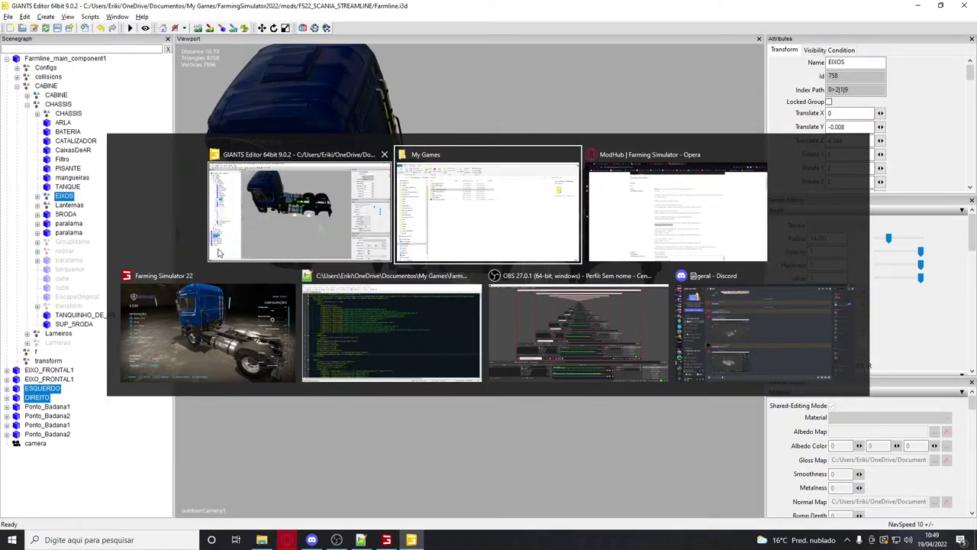
pyautogui.click(229, 317)
pyautogui.press('Escape')
pyautogui.click(411, 266)
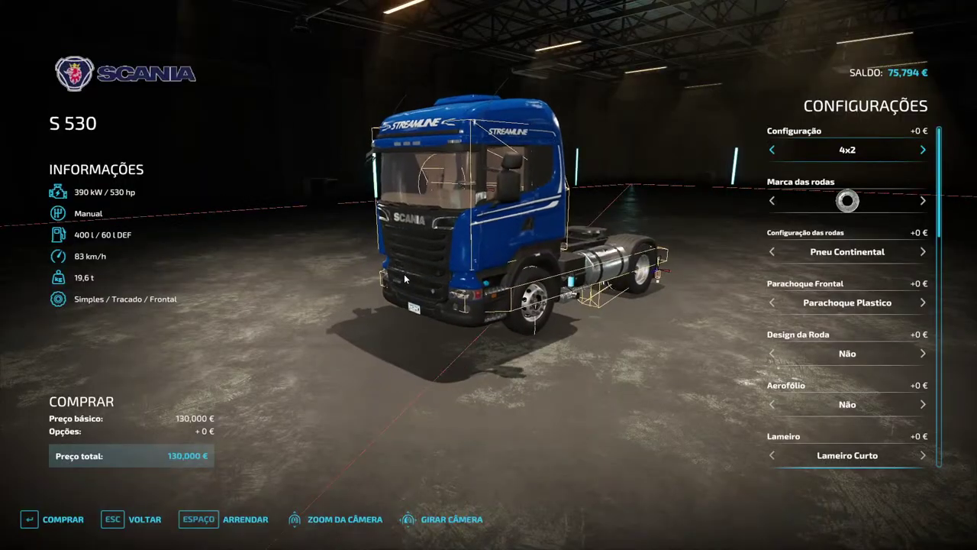
# Compare the selected EIXOS group in GIANTS Editor with the freshly reloaded S 530, orbiting around the truck in the shop
pyautogui.hotkey('alt', 'Tab')
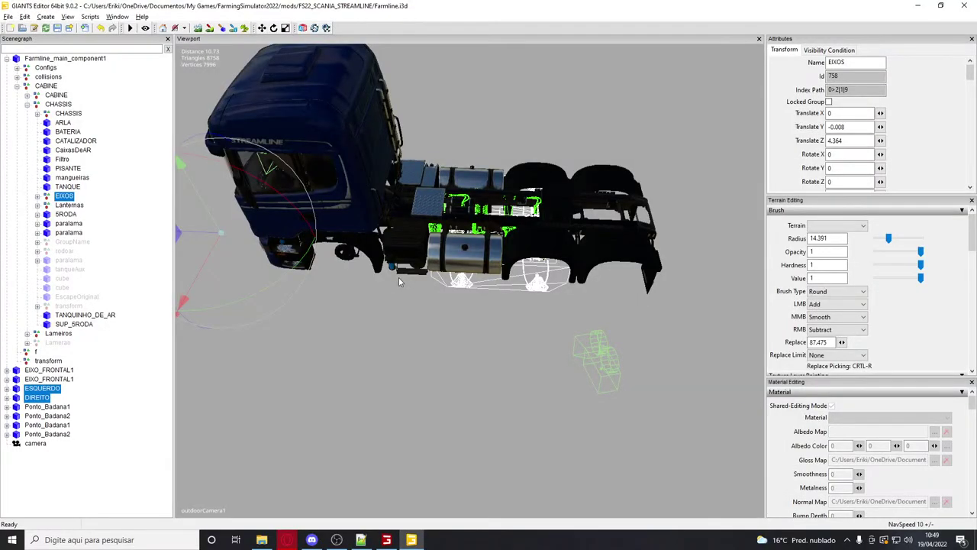
pyautogui.hotkey('ctrl', 'h')
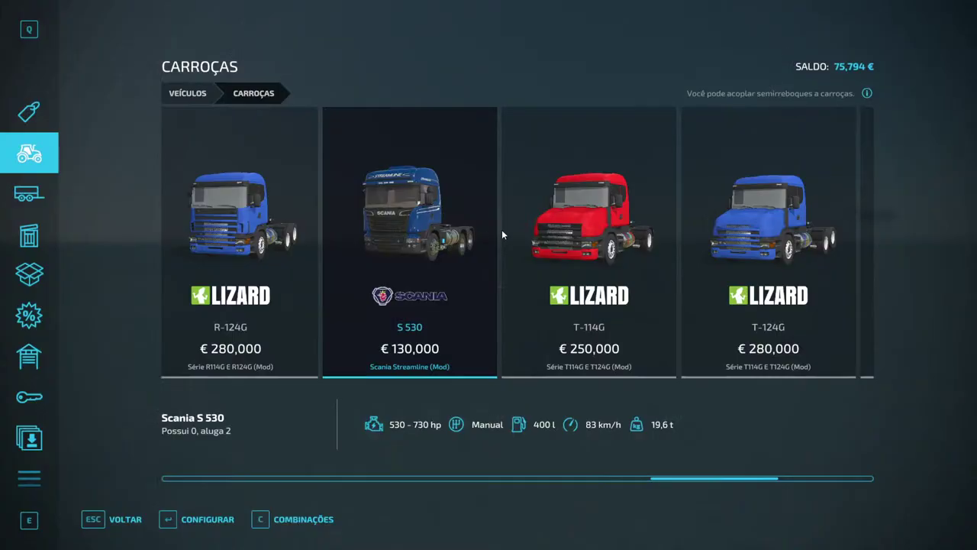
pyautogui.click(481, 229)
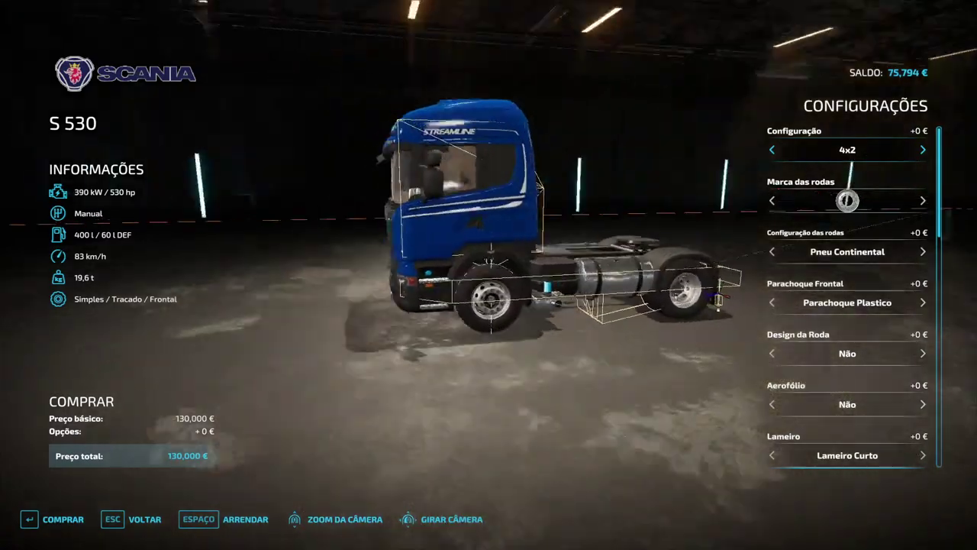
pyautogui.moveTo(477, 230); pyautogui.dragTo(110, 219)
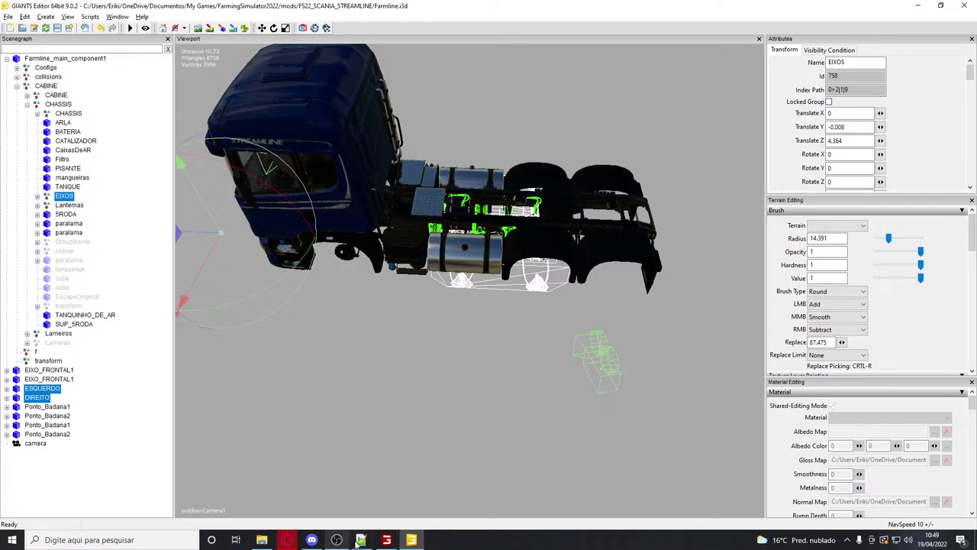
# Switch to Farmline.xml in Notepad++ and open the text search
pyautogui.moveTo(362, 540)
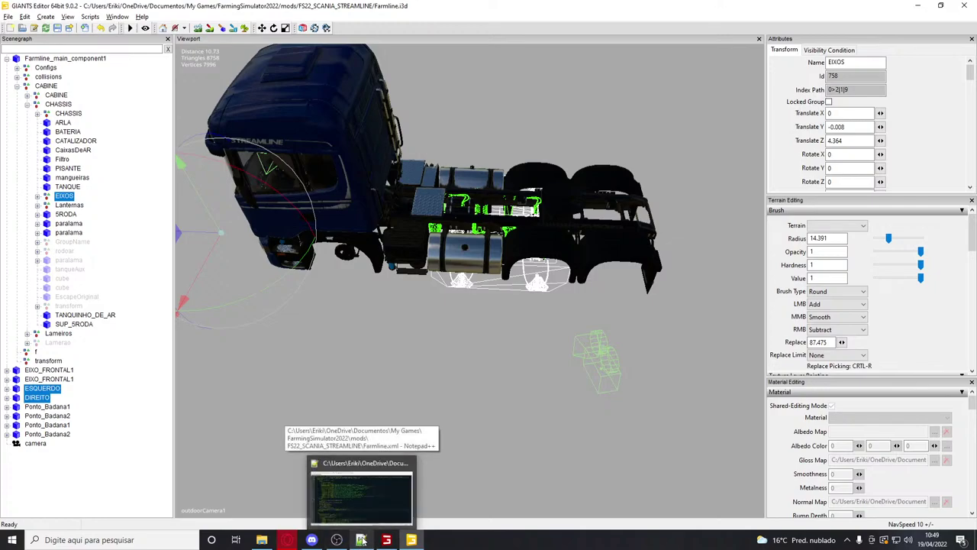
pyautogui.click(362, 540)
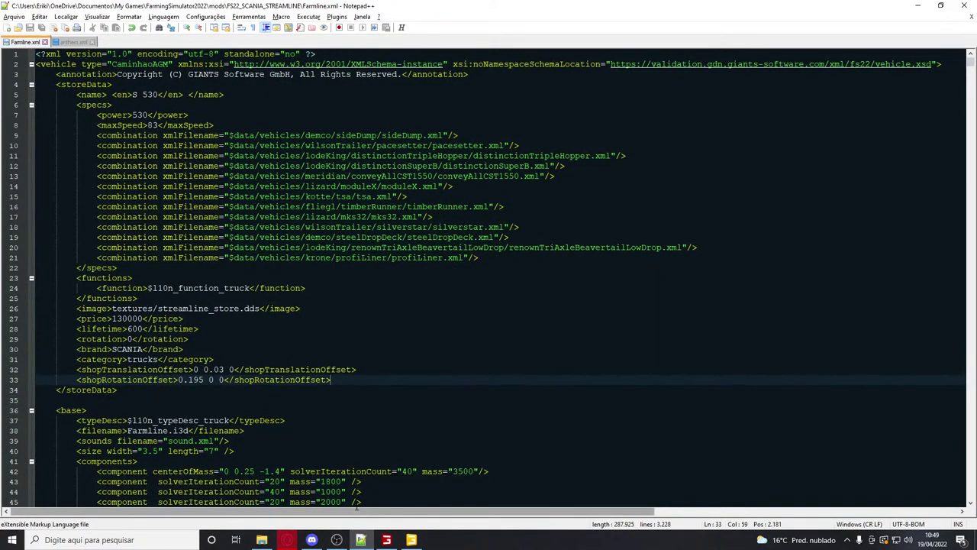
pyautogui.click(370, 415)
pyautogui.hotkey('ctrl', 'f')
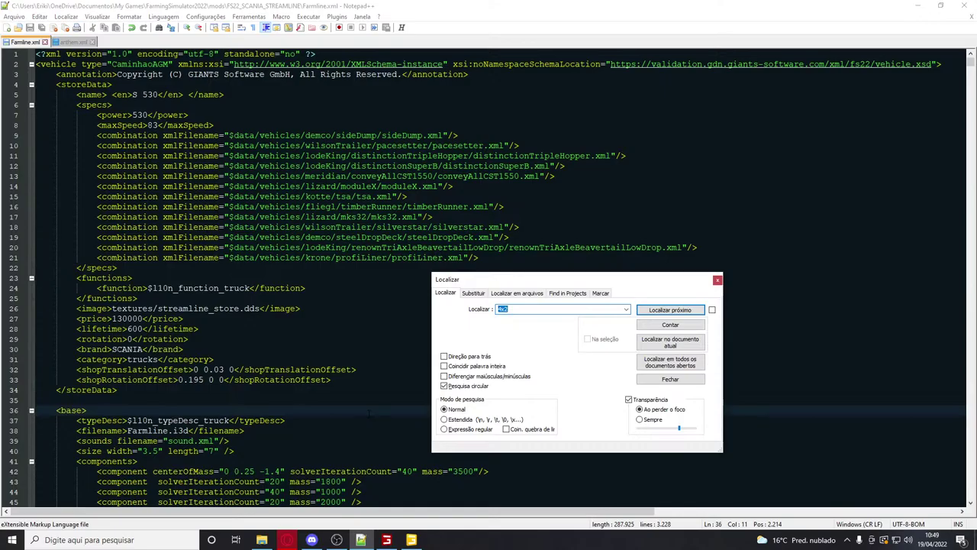
# Switch back to Farming Simulator 22 and reload the S 530 in the shop to check its rear axle
pyautogui.hotkey('alt', 'Tab')
pyautogui.press('Escape')
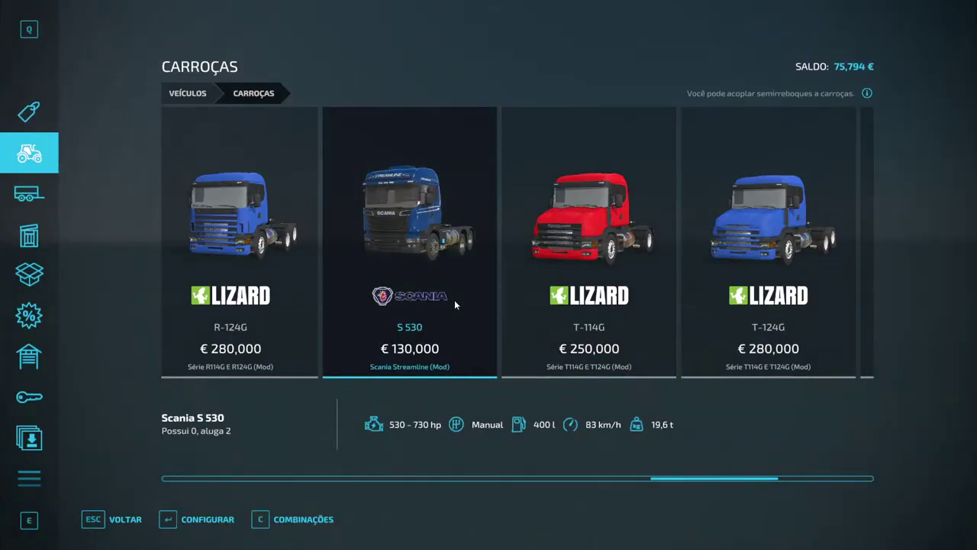
pyautogui.click(454, 301)
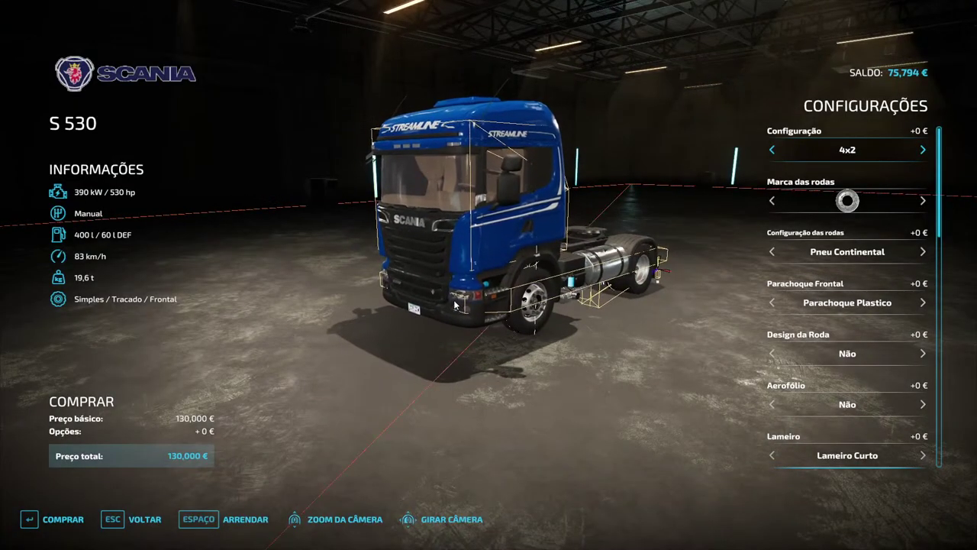
pyautogui.hotkey('alt', 'Tab')
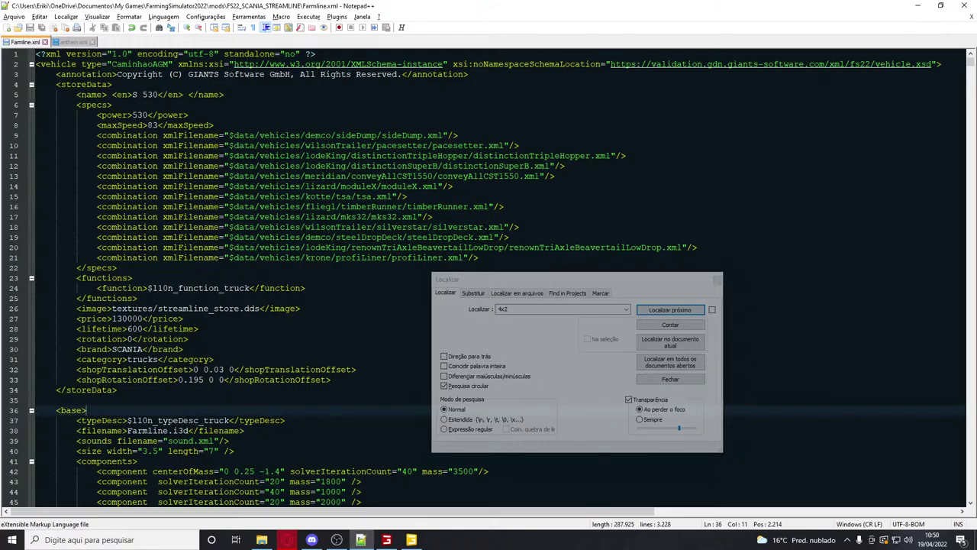
pyautogui.hotkey('alt', 'Tab')
pyautogui.hotkey('alt', 'Tab')
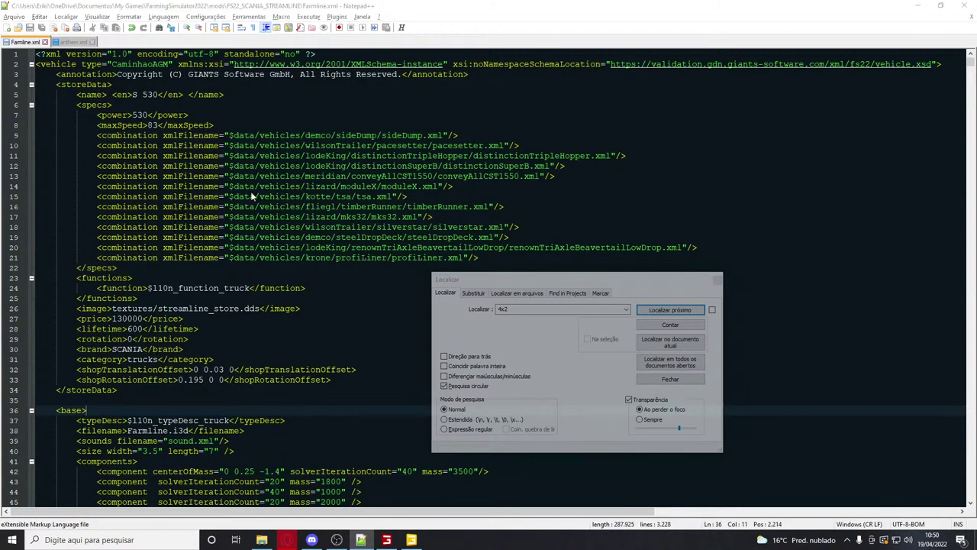
pyautogui.hotkey('alt', 'Tab')
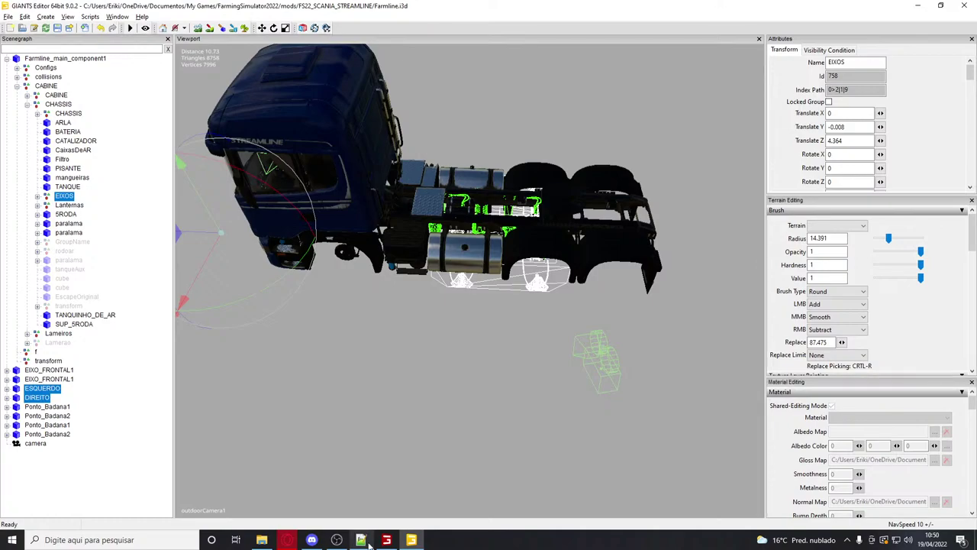
# Find 4x2 in Farmline.xml in Notepad++ and go to the 4x2 foldingConfiguration block
pyautogui.moveTo(369, 541)
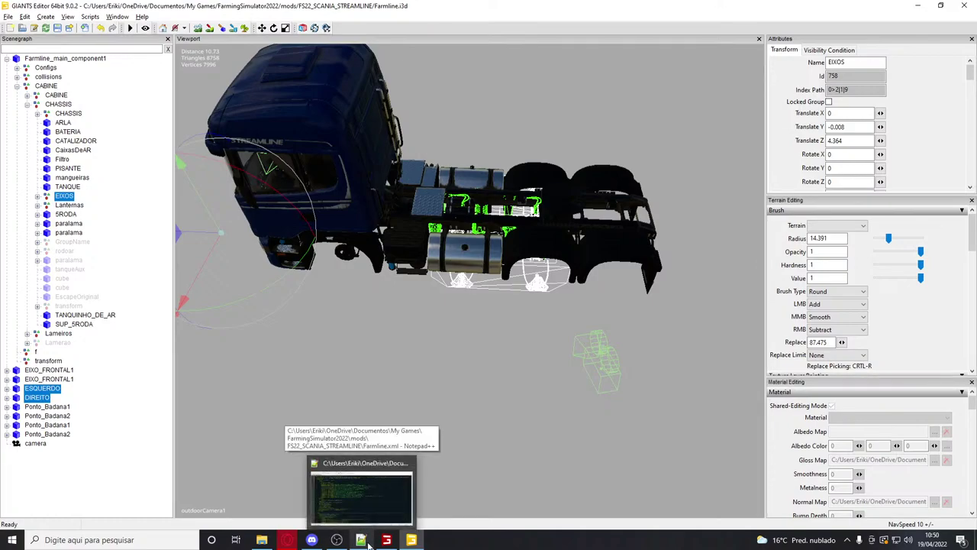
pyautogui.click(368, 540)
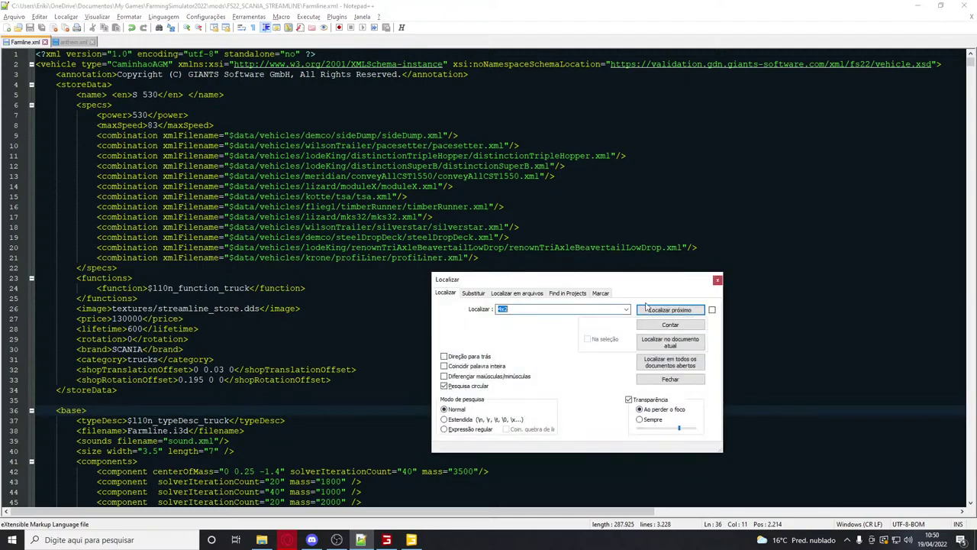
pyautogui.click(662, 311)
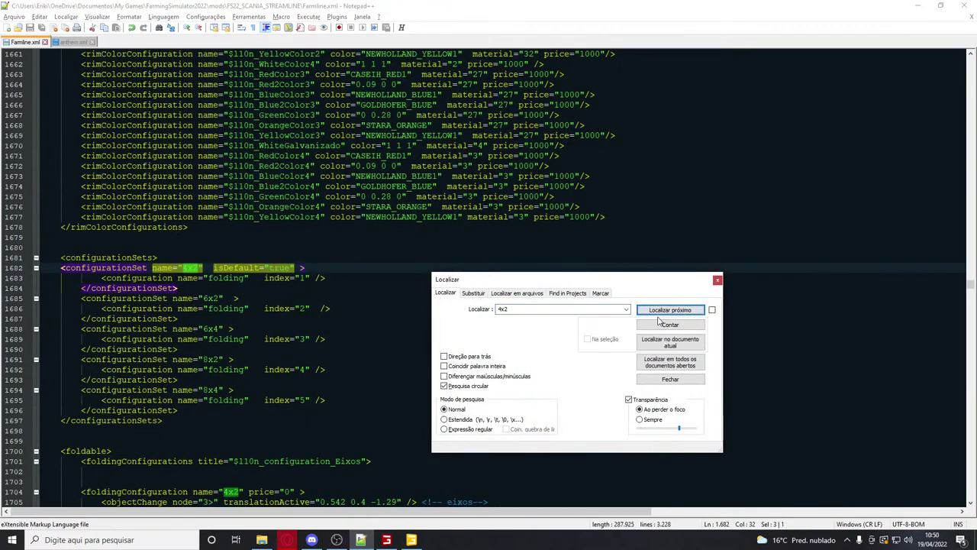
pyautogui.click(718, 282)
pyautogui.scroll(-12, 687, 284)
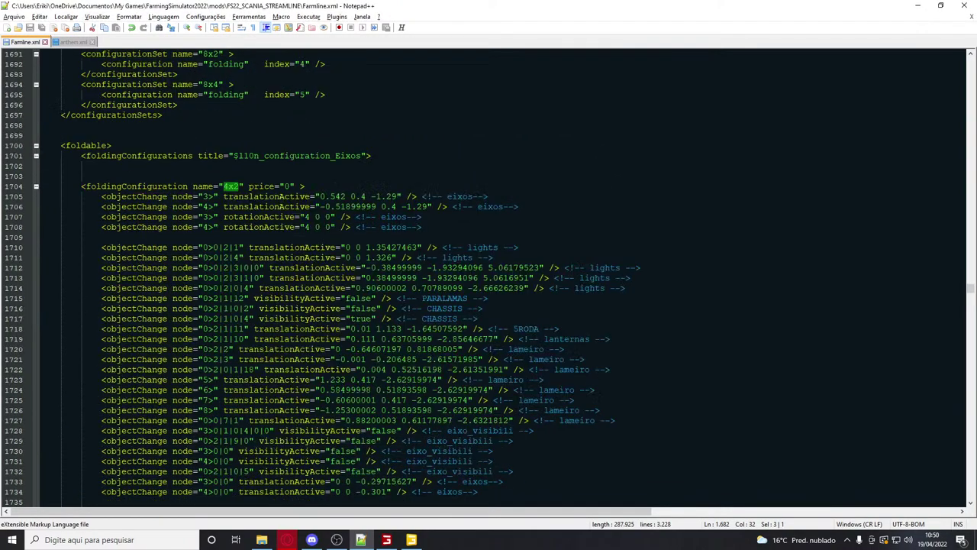
# Delete the two translationActive eixos lines for nodes 3> and 4> from the 4x2 foldingConfiguration and save Farmline.xml
pyautogui.click(439, 145)
pyautogui.click(449, 165)
pyautogui.moveTo(449, 166); pyautogui.dragTo(247, 136)
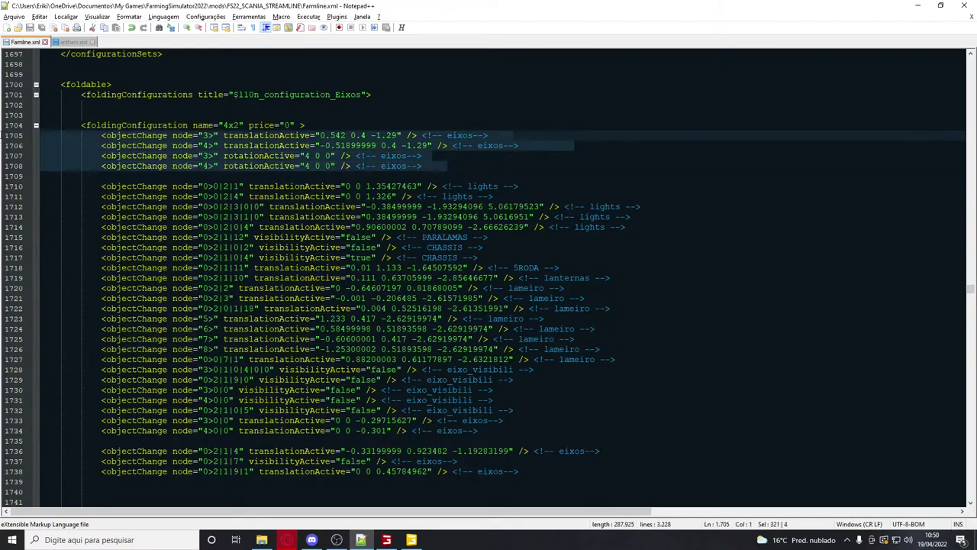
pyautogui.click(344, 146)
pyautogui.moveTo(430, 156); pyautogui.dragTo(29, 141)
pyautogui.click(374, 136)
pyautogui.moveTo(549, 146); pyautogui.dragTo(40, 133)
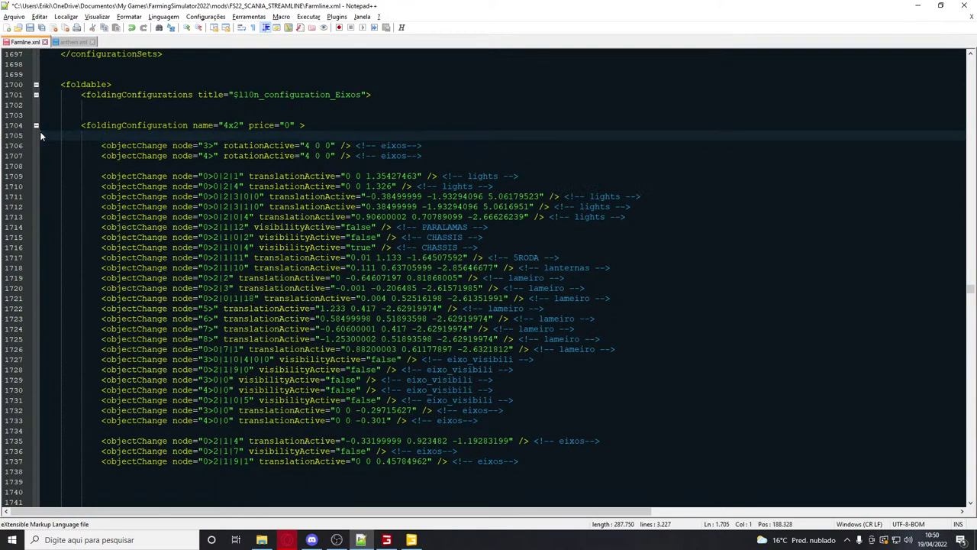
# Reload the S 530 in the Farming Simulator 22 shop and check its rear wheels from the side
pyautogui.hotkey('alt', 'Tab')
pyautogui.press('Tab')
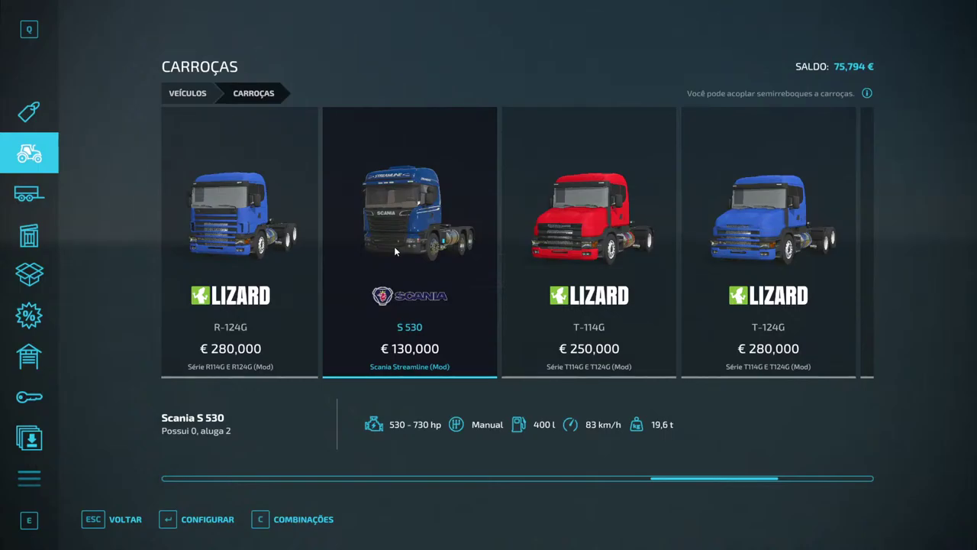
pyautogui.click(394, 246)
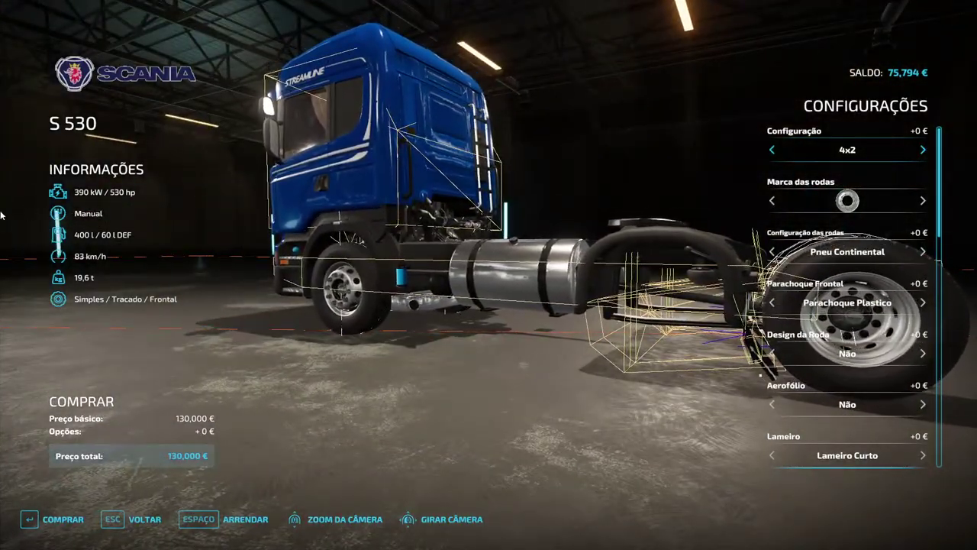
# Close Farming Simulator 22 and start it again from the desktop
pyautogui.hotkey('alt', 'Tab')
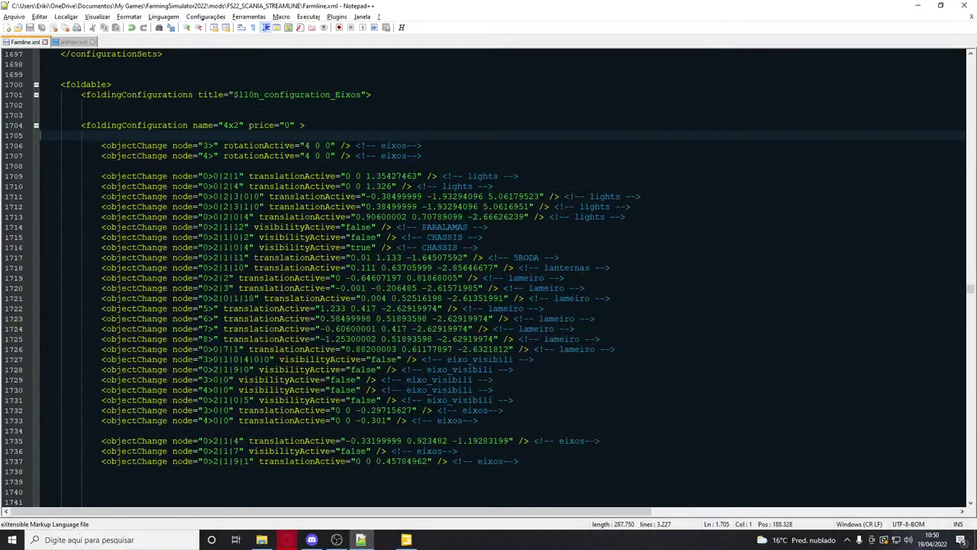
pyautogui.click(908, 9)
pyautogui.click(909, 9)
pyautogui.click(909, 10)
pyautogui.click(911, 11)
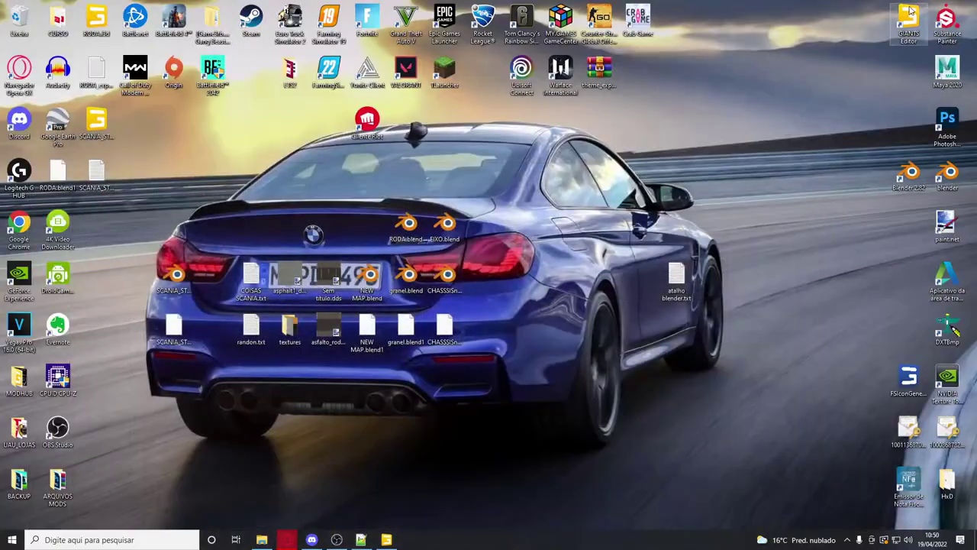
pyautogui.click(334, 86)
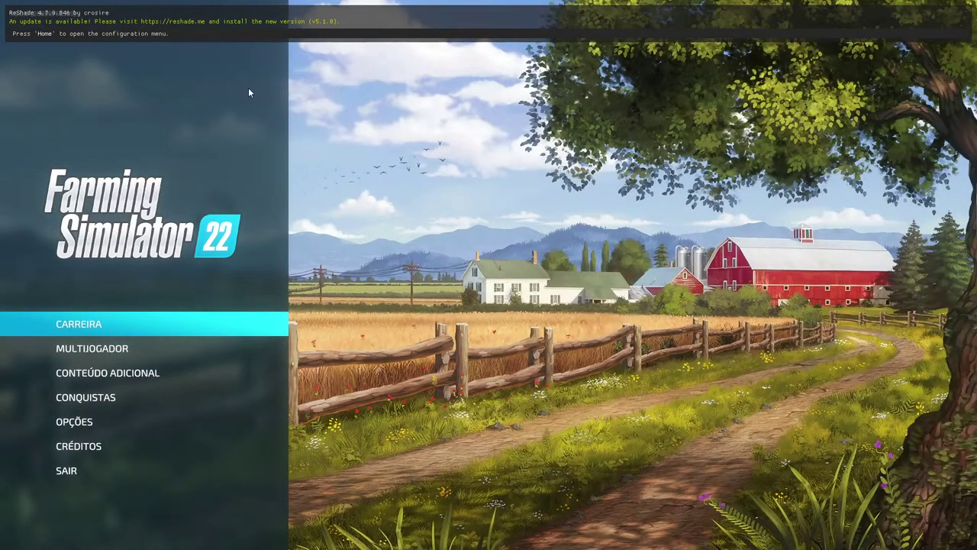
# Load the career save Jogo salvo 1 on Mapa Mod and start the game
pyautogui.click(95, 345)
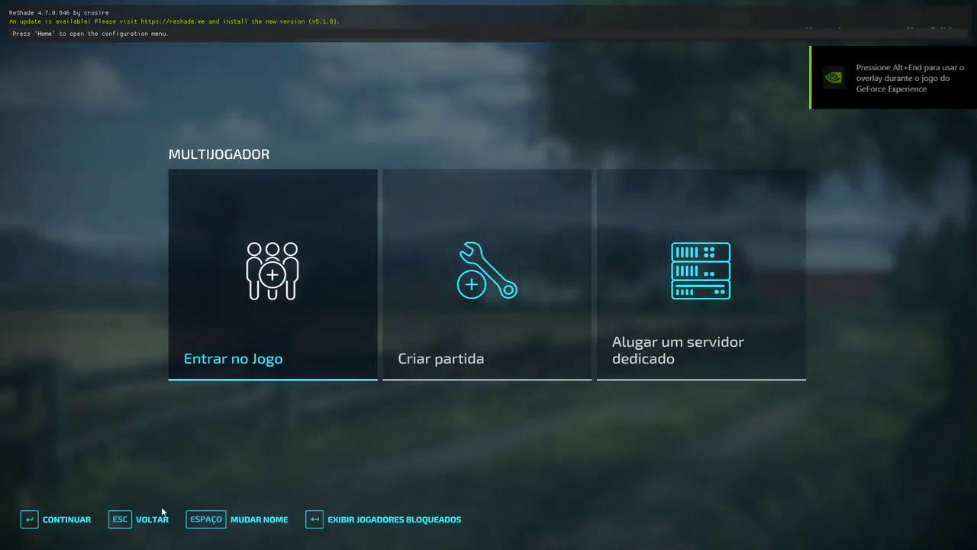
pyautogui.press('Escape')
pyautogui.click(149, 325)
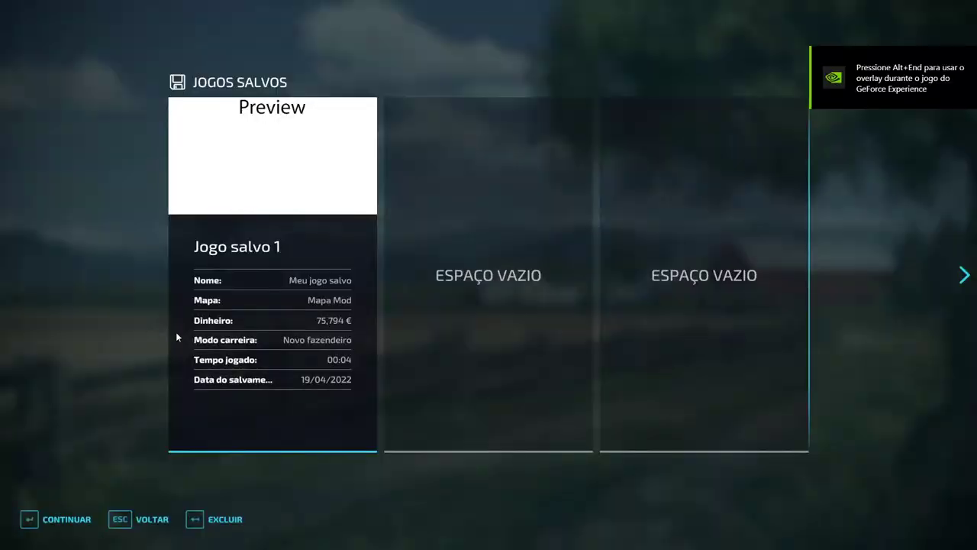
pyautogui.click(182, 341)
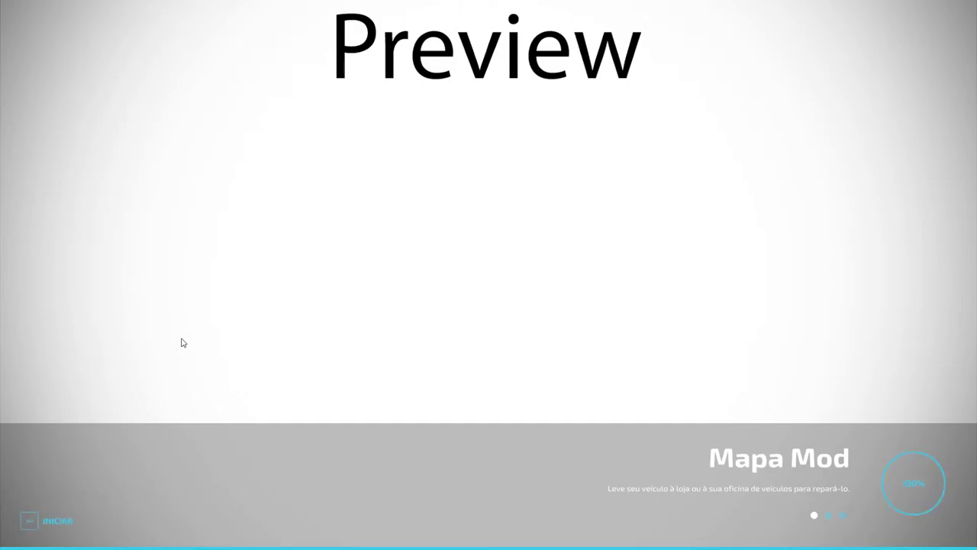
pyautogui.press('Return')
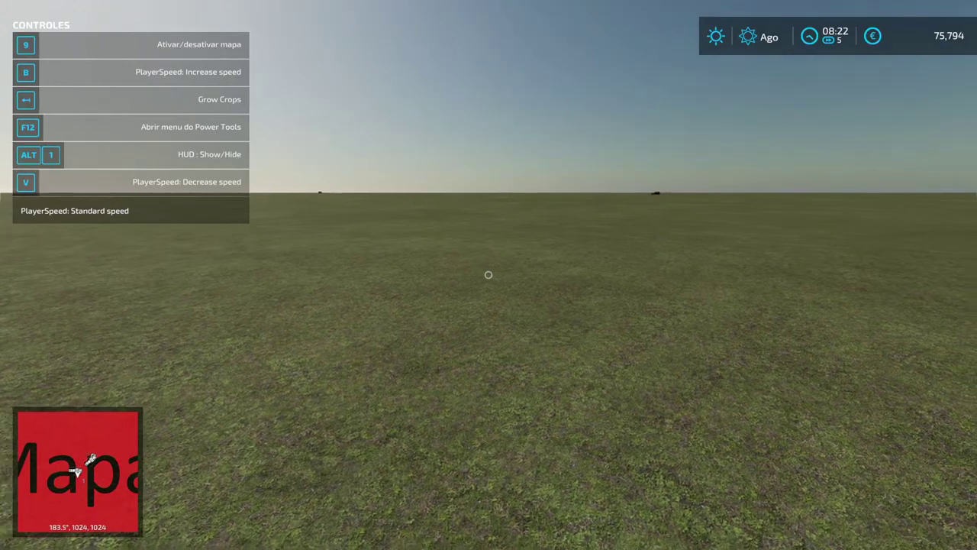
pyautogui.press('p')
pyautogui.doubleClick(577, 143)
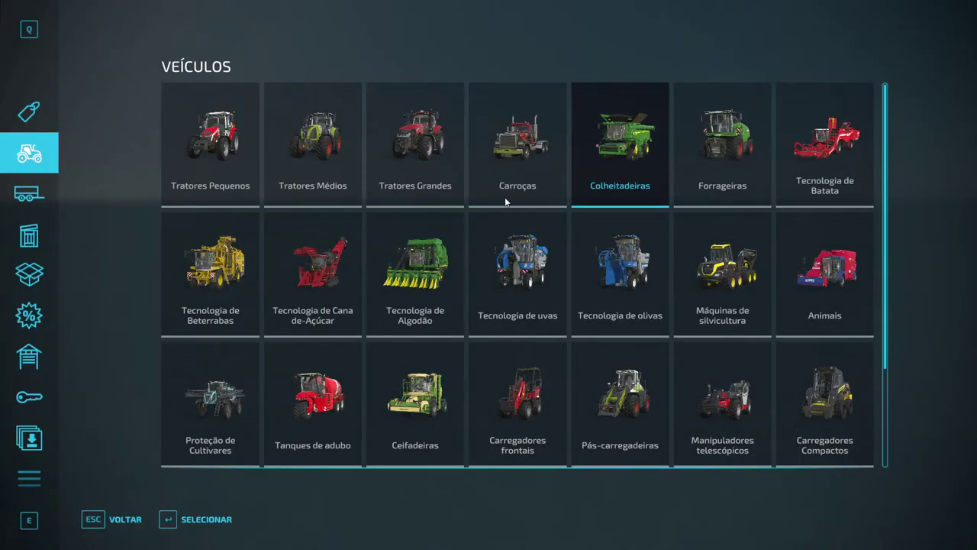
pyautogui.doubleClick(506, 202)
pyautogui.press('Escape')
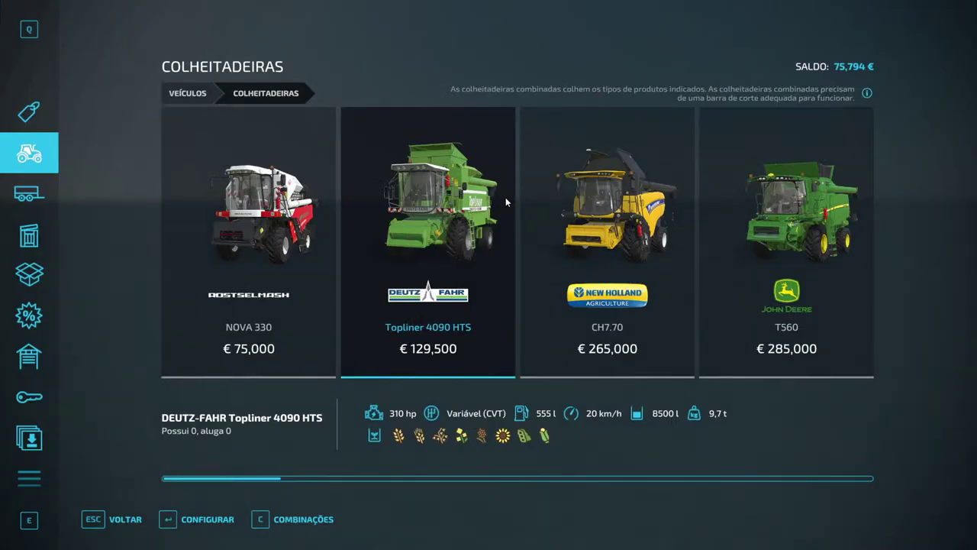
pyautogui.press('p')
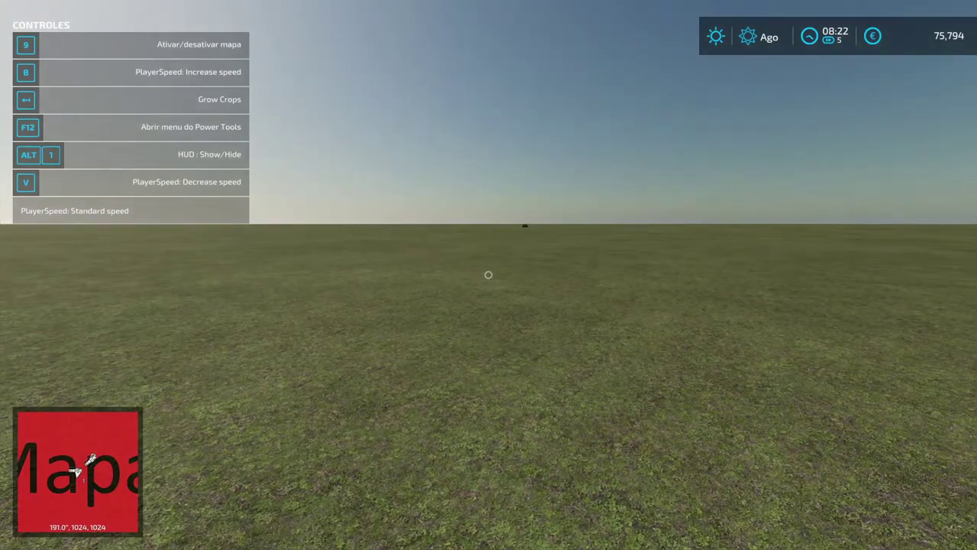
# Return the leased Scania S 530 V8 from the shop's leased items
pyautogui.press('p')
pyautogui.click(40, 171)
pyautogui.click(42, 384)
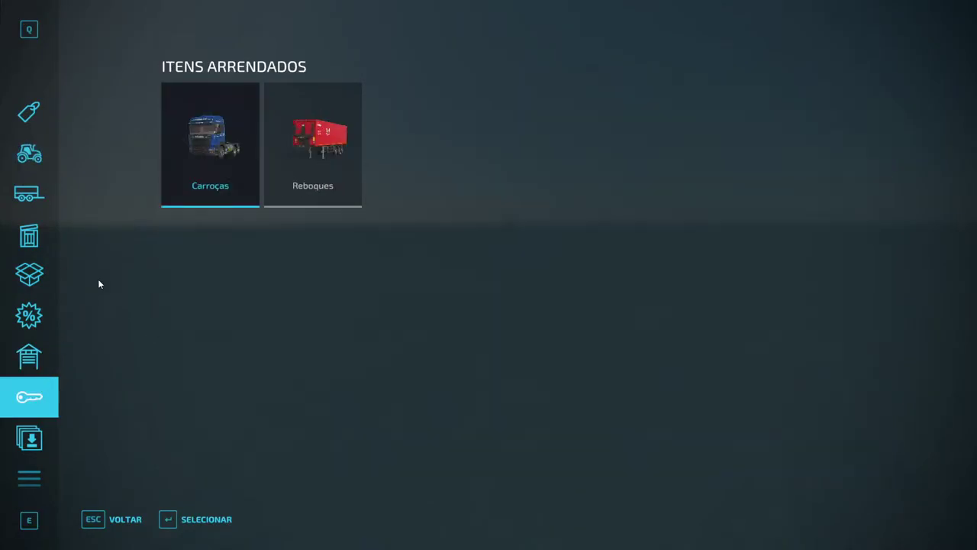
pyautogui.press('Return')
pyautogui.press('Return')
pyautogui.press('Return')
pyautogui.press('Return')
pyautogui.press('Return')
pyautogui.press('Return')
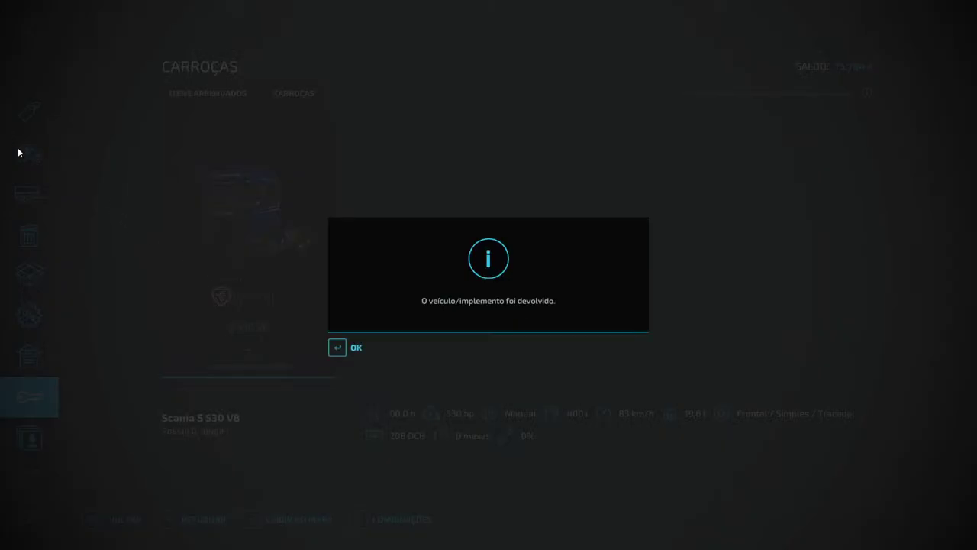
pyautogui.press('Return')
# Open the Scania S 530 from the Carroças vehicle category and view its 4x2 configuration from the side
pyautogui.click(29, 155)
pyautogui.click(543, 141)
pyautogui.scroll(-7, 591, 181)
pyautogui.scroll(2, 454, 257)
pyautogui.scroll(2, 455, 256)
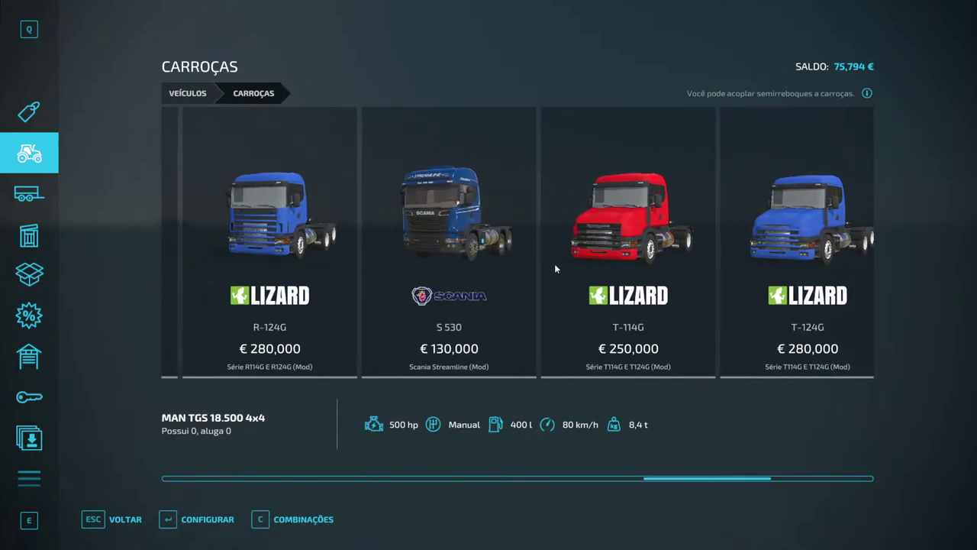
pyautogui.click(469, 279)
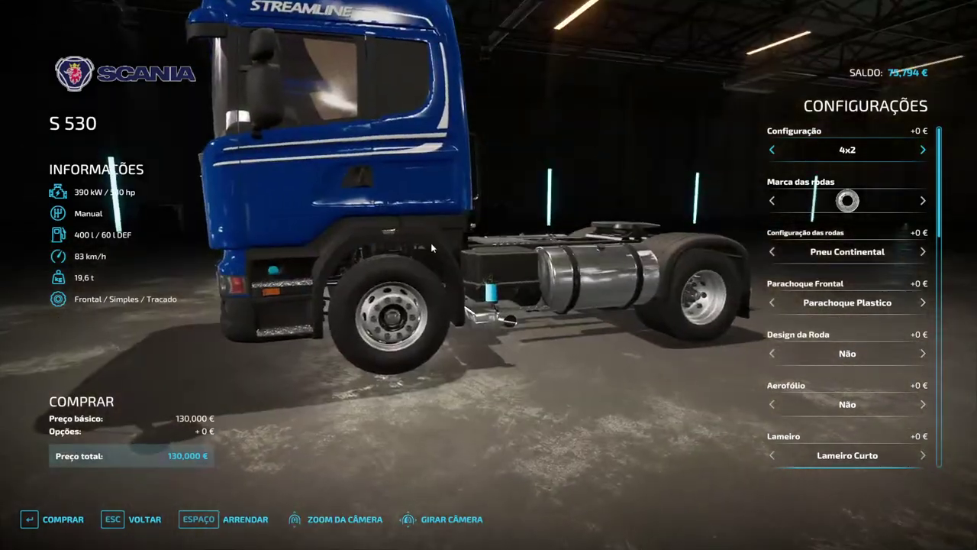
# Leave and reopen the S 530 in the shop four times to check how the 4x2 truck settles
pyautogui.press('Escape')
pyautogui.click(425, 252)
pyautogui.press('Escape')
pyautogui.click(425, 252)
pyautogui.press('Escape')
pyautogui.click(425, 252)
pyautogui.press('Escape')
pyautogui.click(425, 252)
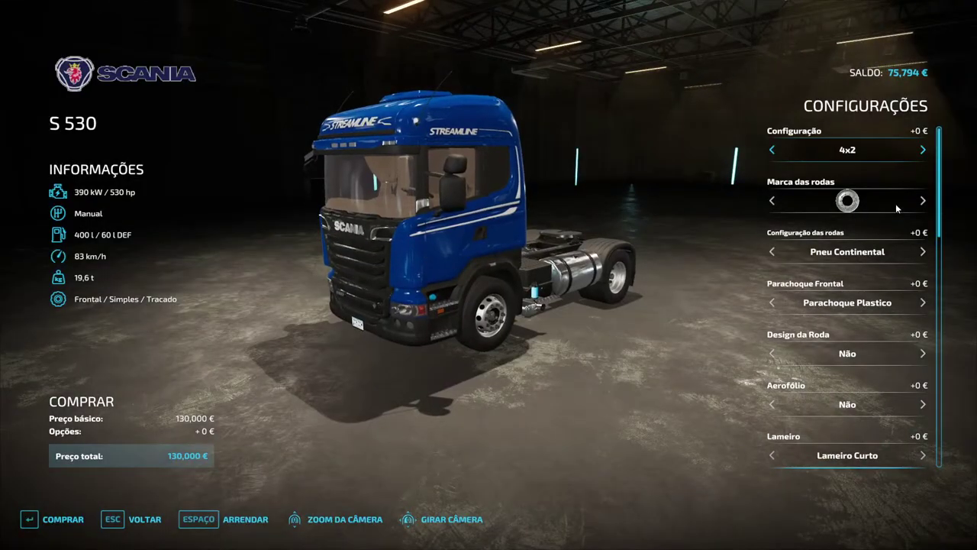
# Switch the S 530 to the 6x2 configuration and inspect its rear axles from behind and above
pyautogui.press('Right')
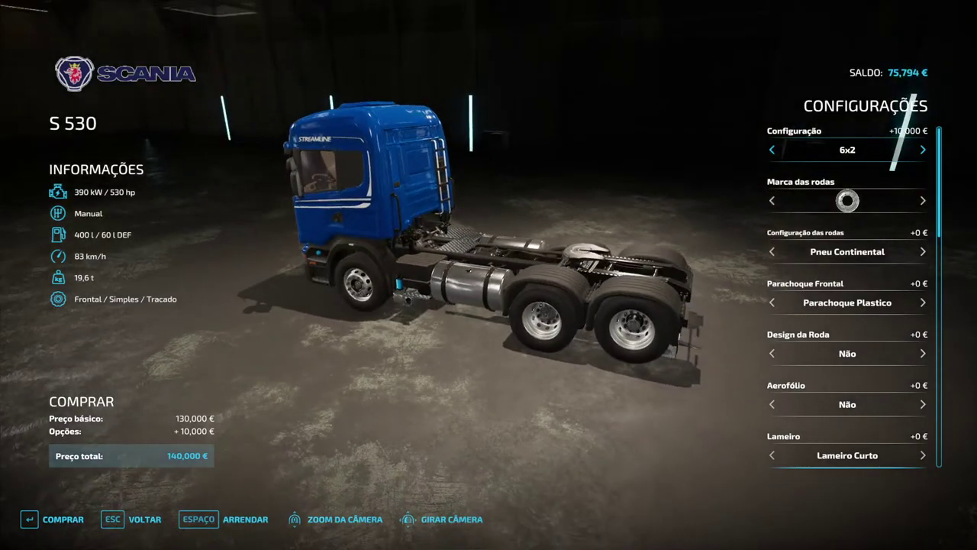
pyautogui.hotkey('alt', 'Tab')
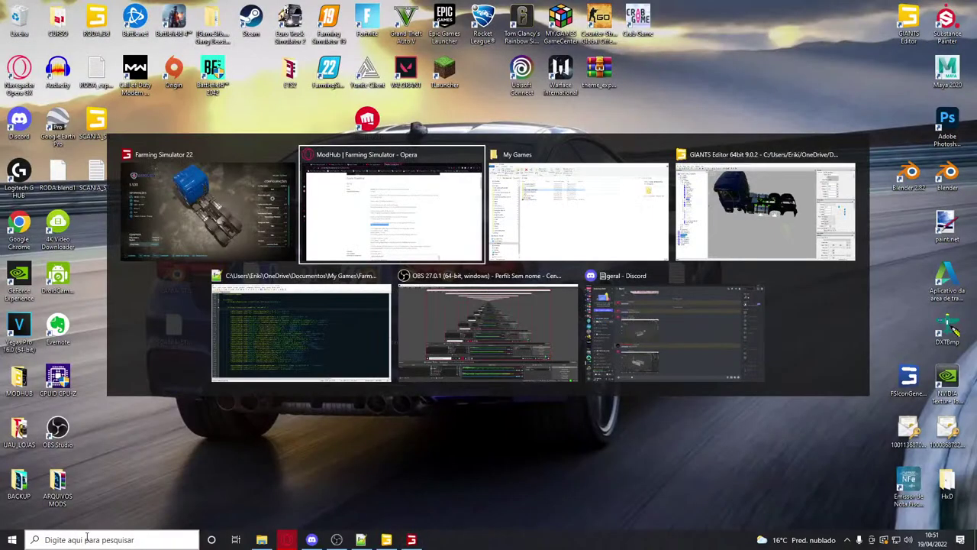
pyautogui.click(239, 210)
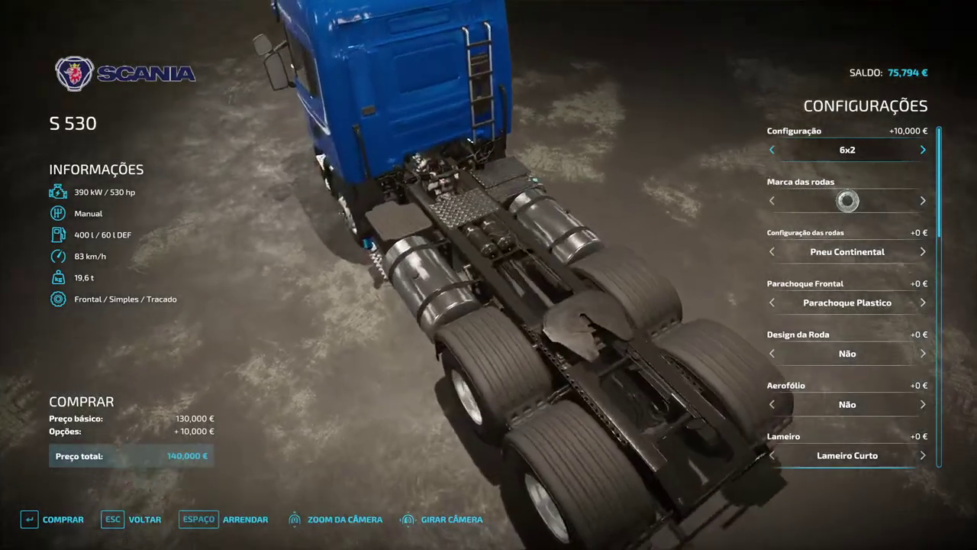
pyautogui.moveTo(428, 314); pyautogui.dragTo(409, 356)
pyautogui.hotkey('alt', 'Tab')
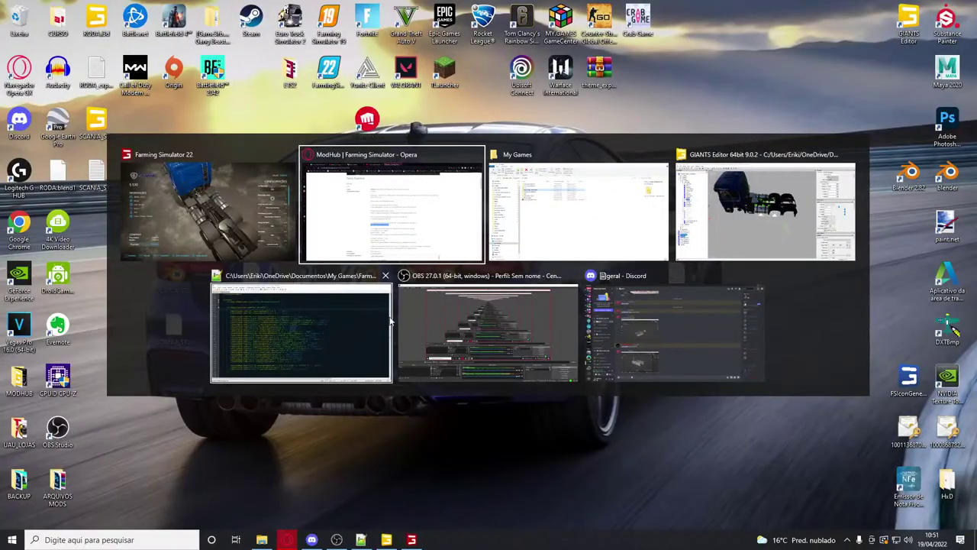
# Undo the last move of the EIXOS axle group in GIANTS Editor, and switch to Farmline.xml in Notepad++
pyautogui.click(734, 207)
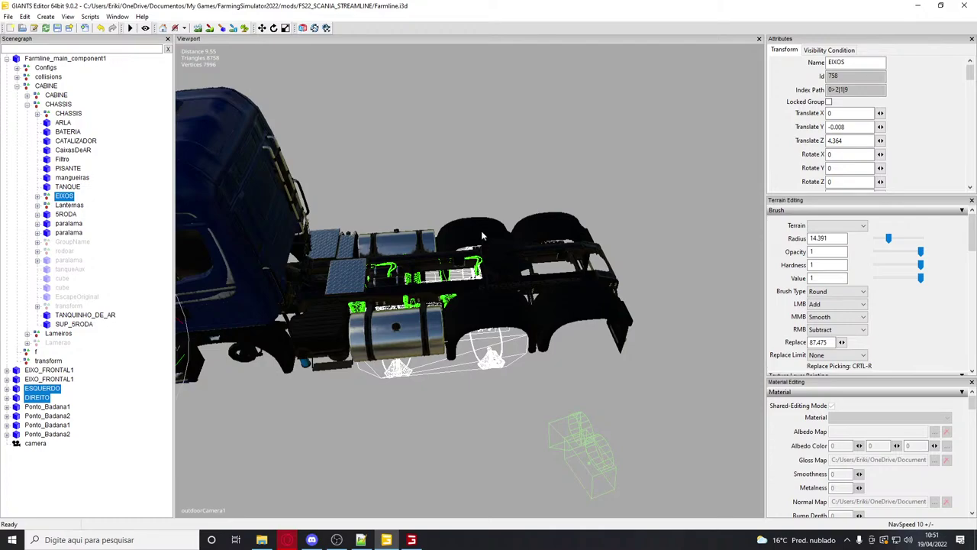
pyautogui.hotkey('ctrl', 'z')
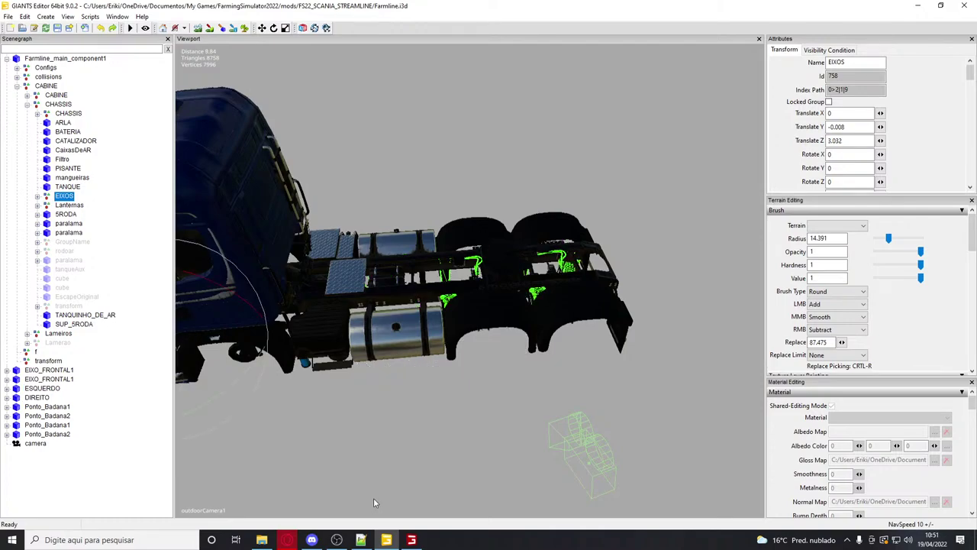
pyautogui.hotkey('alt', 'Tab')
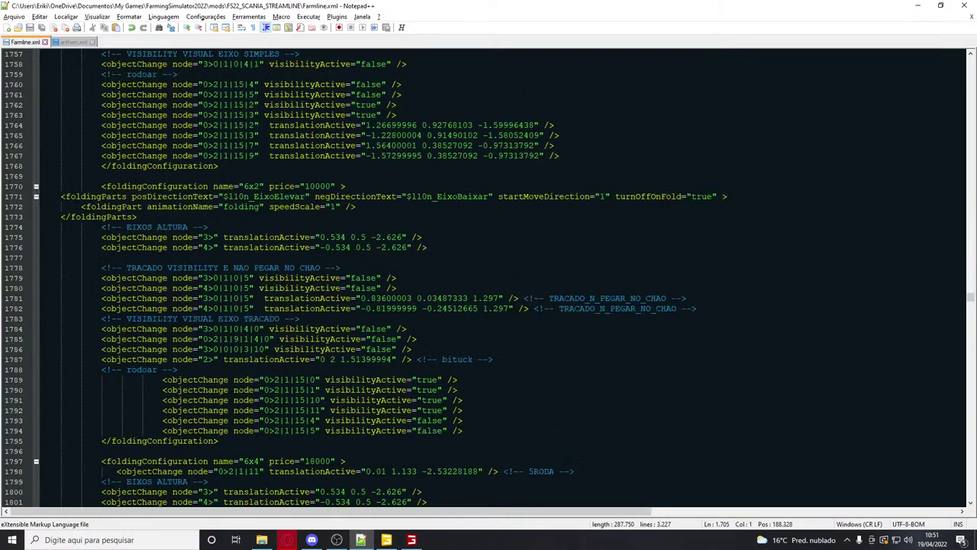
# Add an objectChange line for node 0>2|1|9 with translationActive "0 -0.00808493 3.03211999" under the 6x2 configuration's EIXOS ALTURA comment
pyautogui.click(429, 238)
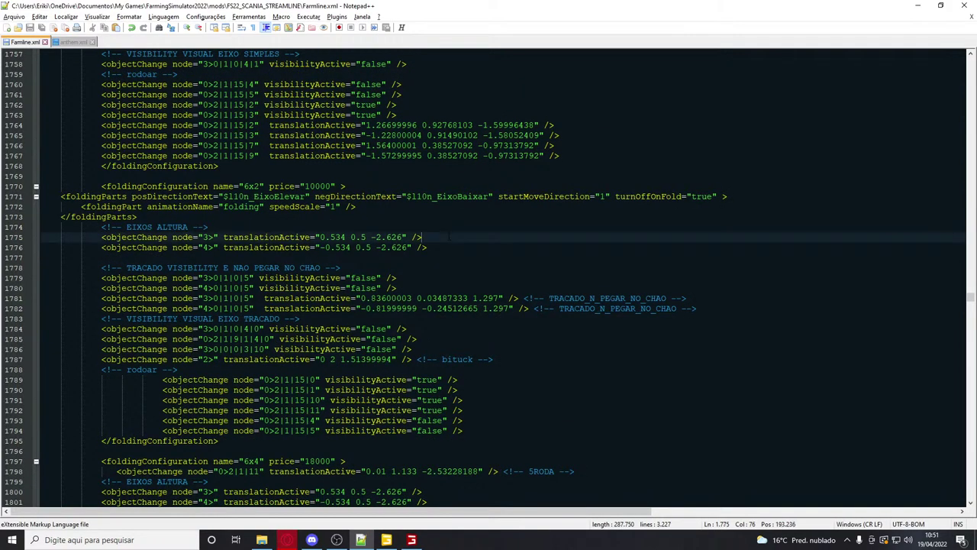
pyautogui.hotkey('ctrl', 'd')
pyautogui.moveTo(213, 237); pyautogui.dragTo(204, 238)
pyautogui.write('0>2|1|9')
pyautogui.hotkey('alt', 'Tab')
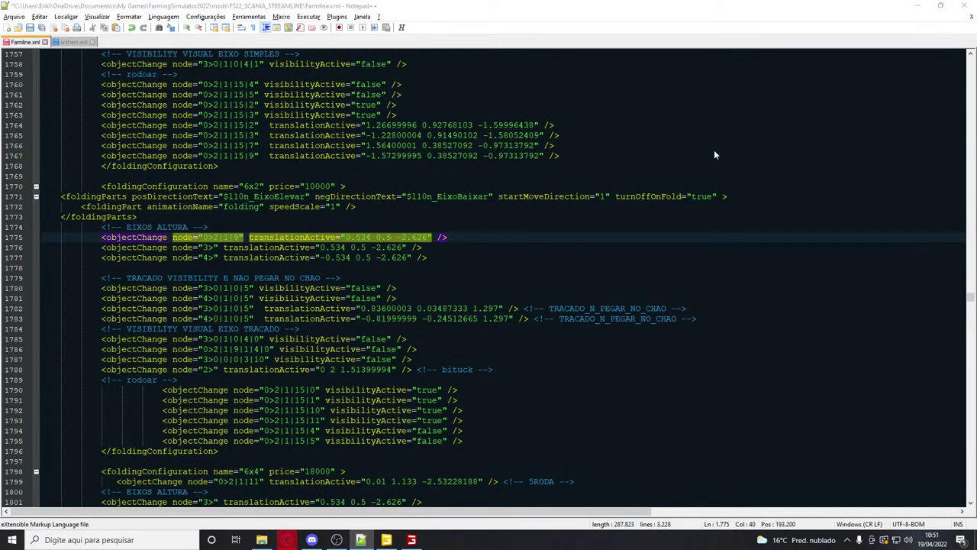
pyautogui.hotkey('alt', 'Tab')
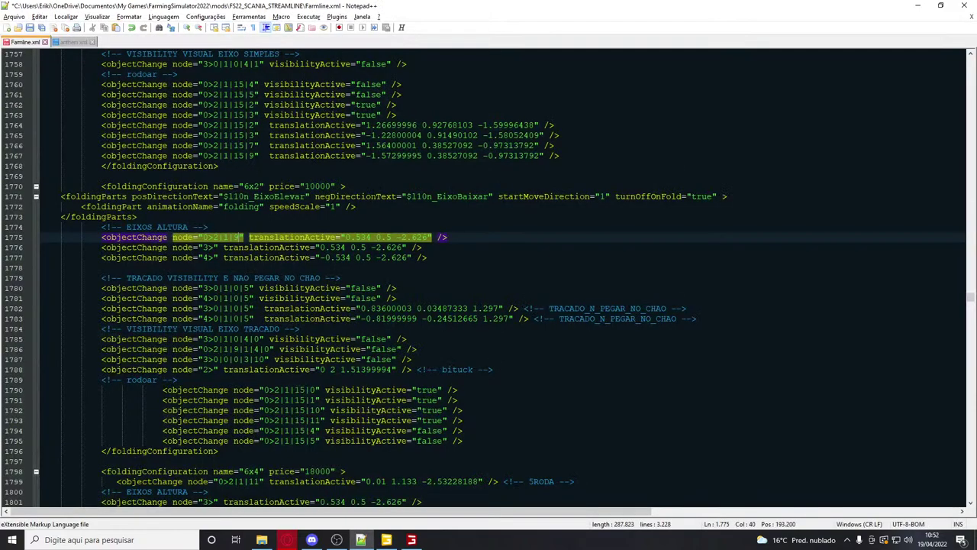
pyautogui.moveTo(345, 238); pyautogui.dragTo(429, 237)
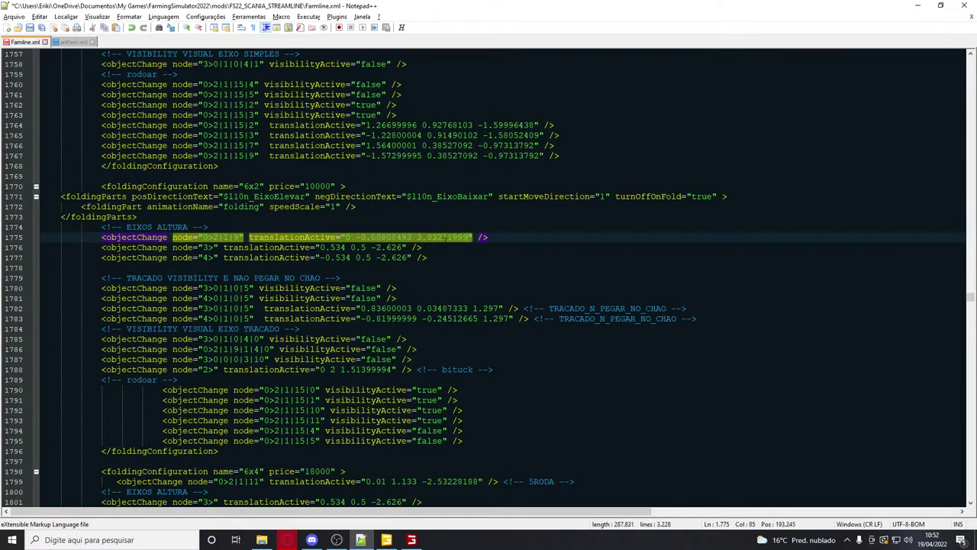
# Copy the new 0>2|1|9 line into the 6x4 configuration below its EIXOS ALTURA comment
pyautogui.moveTo(504, 238); pyautogui.dragTo(2, 241)
pyautogui.hotkey('ctrl', 'c')
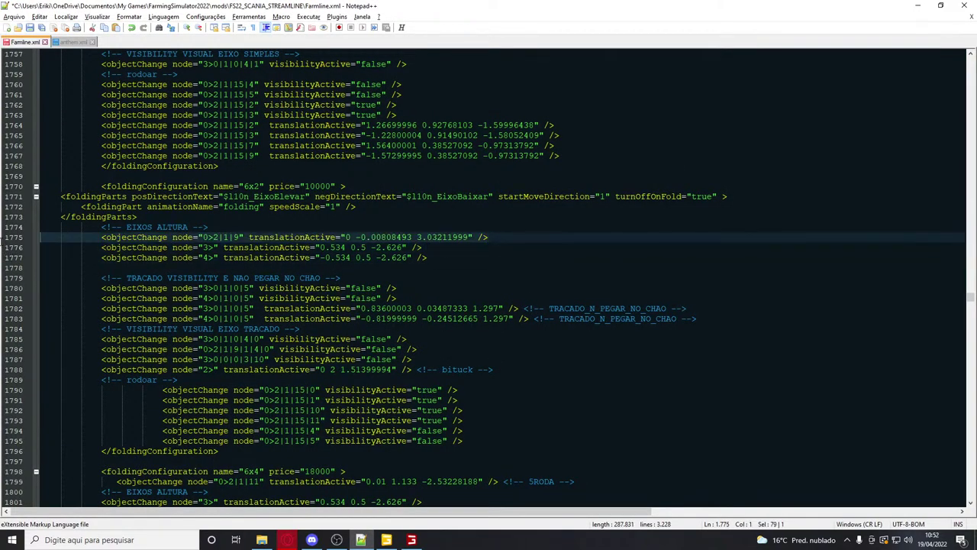
pyautogui.scroll(-6, 32, 242)
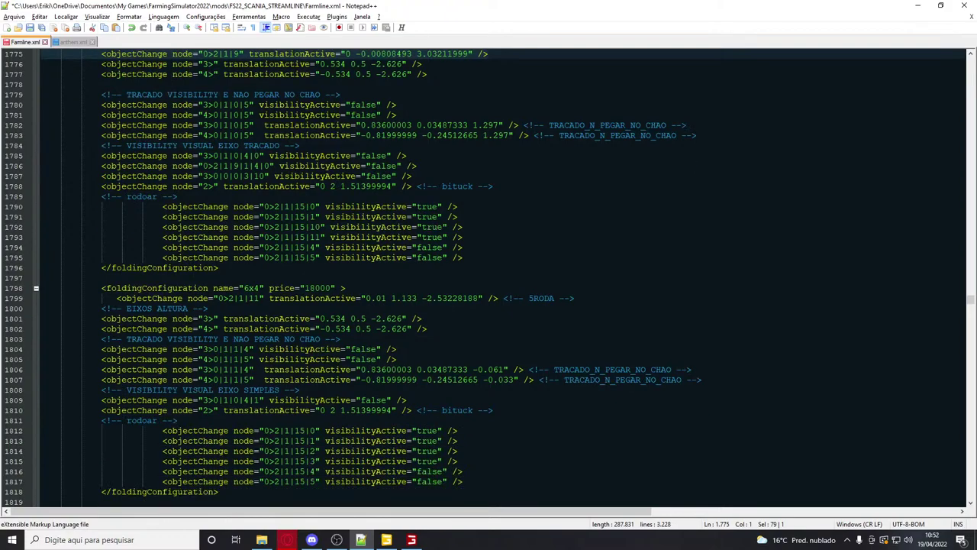
pyautogui.click(211, 309)
pyautogui.press('Return')
pyautogui.hotkey('ctrl', 'v')
# Insert the same 0>2|1|9 line after the foldingParts block of the 8x2 and 8x4 configurations, and save Farmline.xml
pyautogui.scroll(-10, 222, 308)
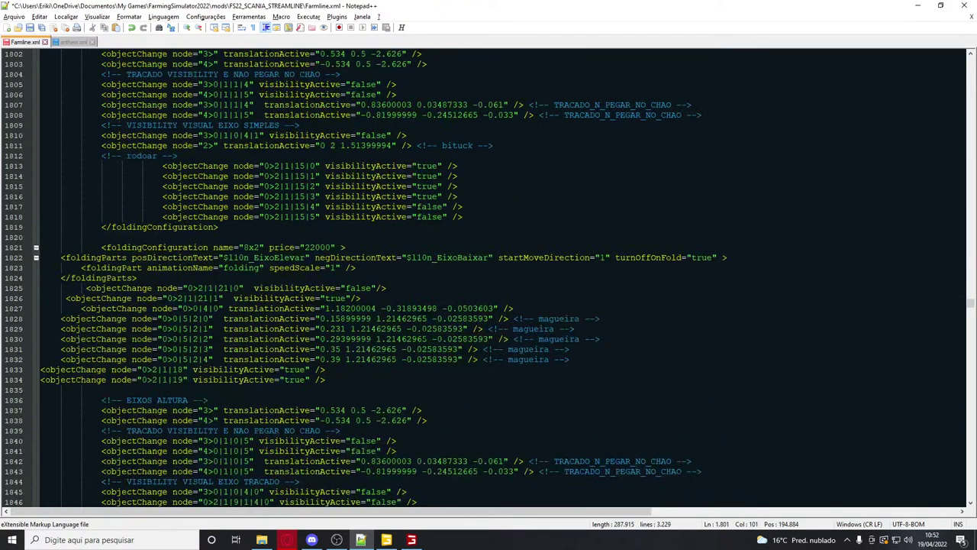
pyautogui.click(418, 250)
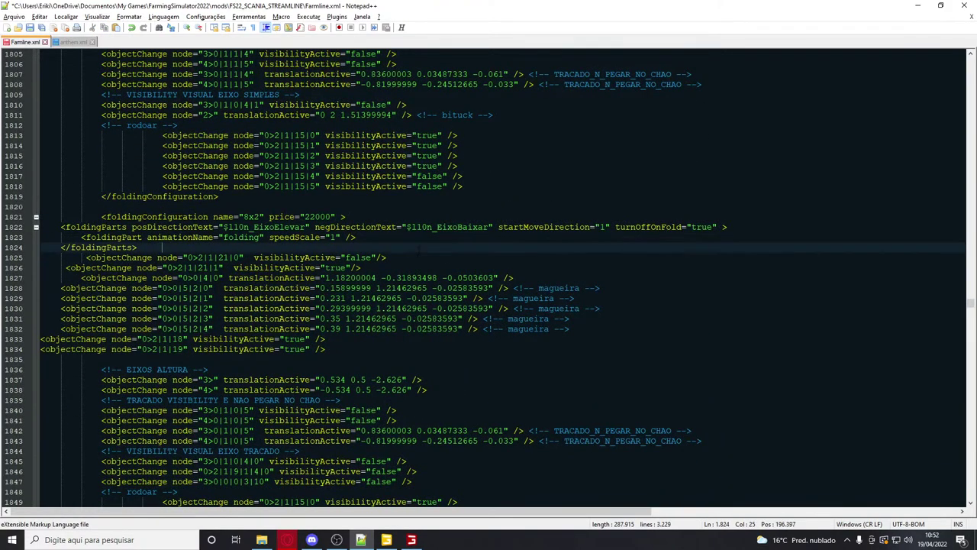
pyautogui.press('Return')
pyautogui.hotkey('ctrl', 'v')
pyautogui.scroll(-10, 418, 248)
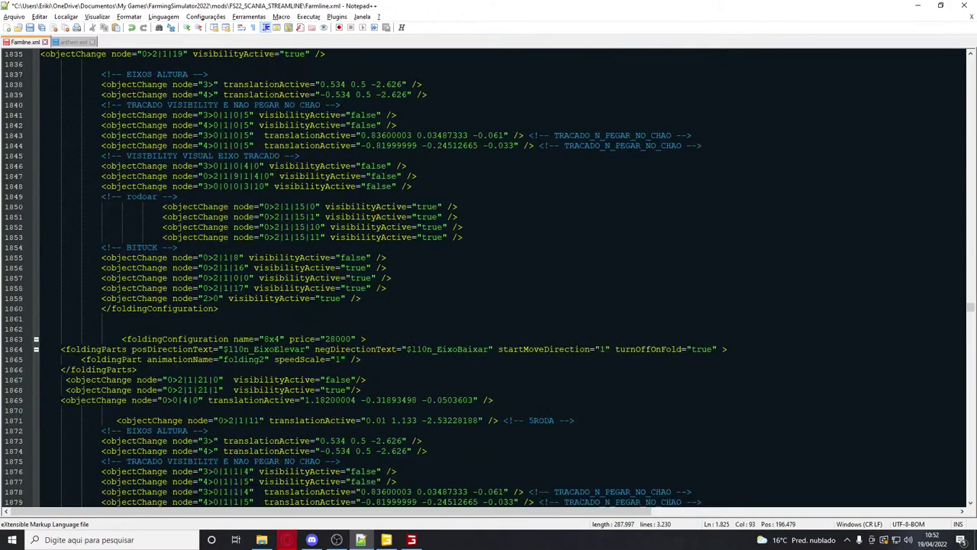
pyautogui.click(203, 370)
pyautogui.press('Return')
pyautogui.hotkey('ctrl', 'v')
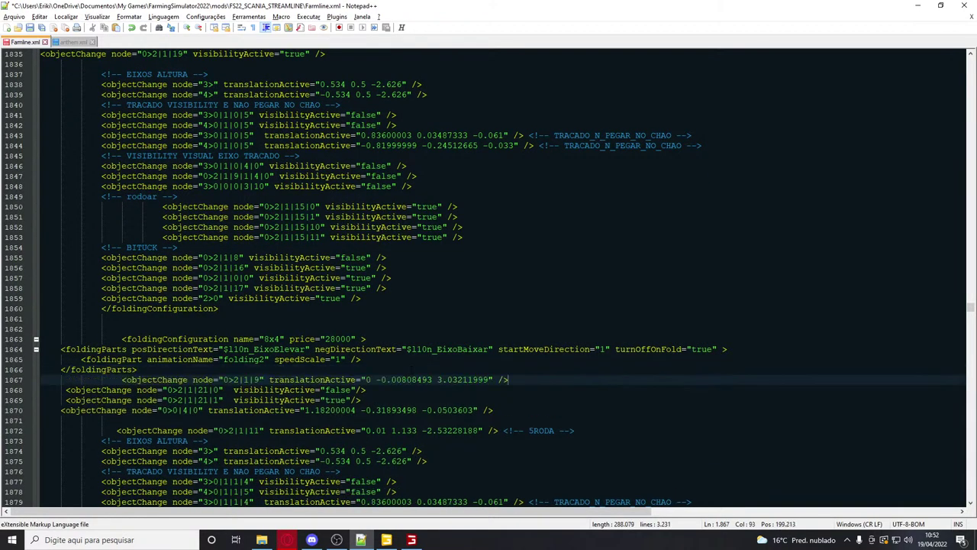
pyautogui.hotkey('ctrl', 's')
# Reopen the S 530 in the Farming Simulator 22 shop, switch it to 6x2 and inspect its rear axles
pyautogui.hotkey('alt', 'Tab')
pyautogui.hotkey('alt', 'Tab')
pyautogui.press('Escape')
pyautogui.click(451, 258)
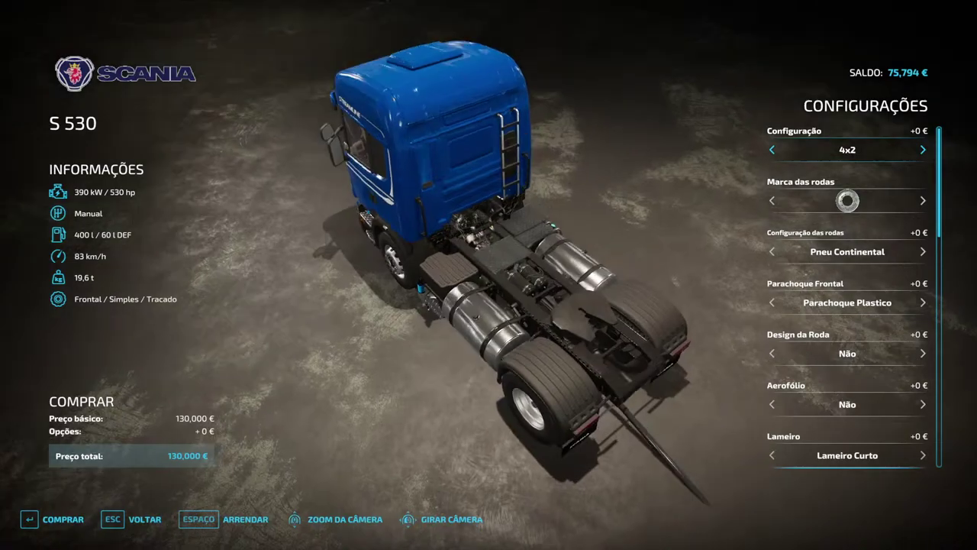
pyautogui.moveTo(450, 257); pyautogui.dragTo(347, 184)
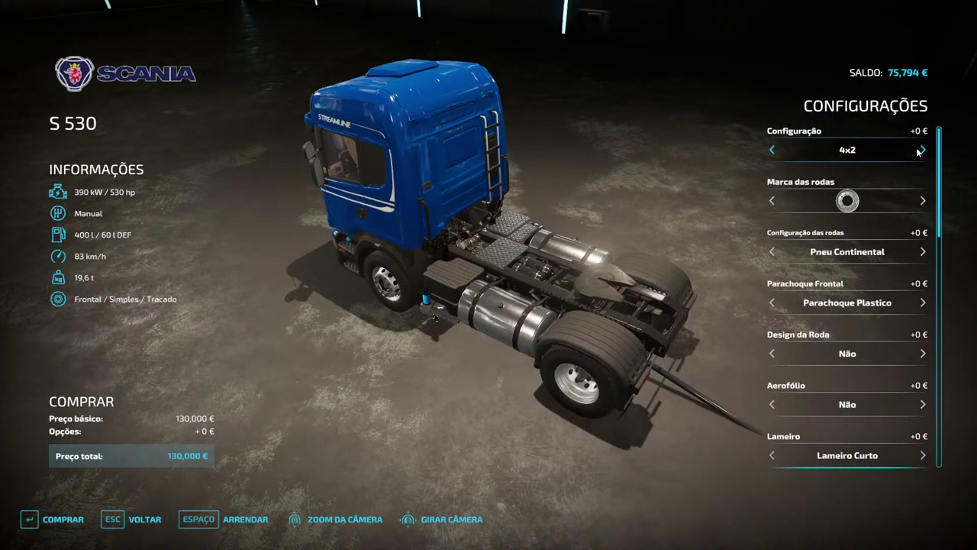
pyautogui.click(920, 151)
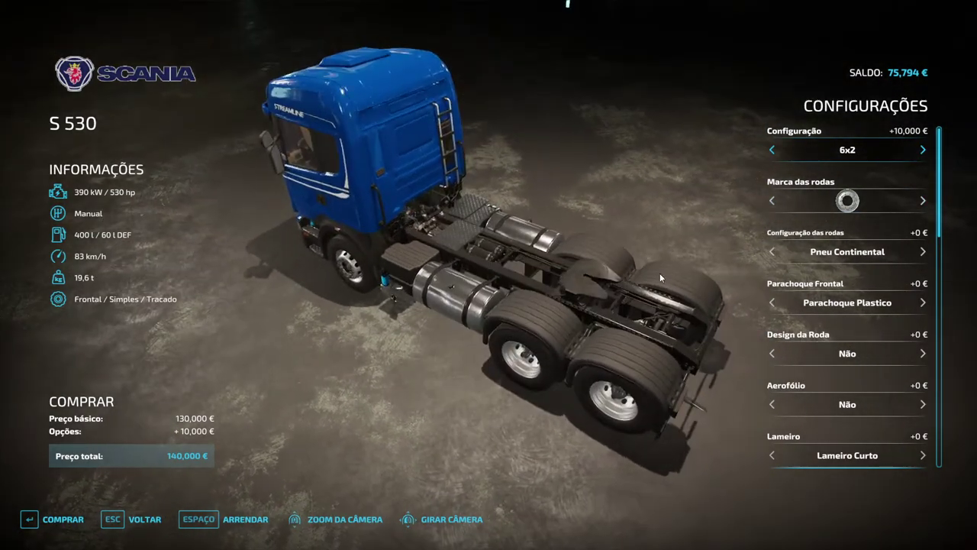
pyautogui.moveTo(661, 277); pyautogui.dragTo(630, 274)
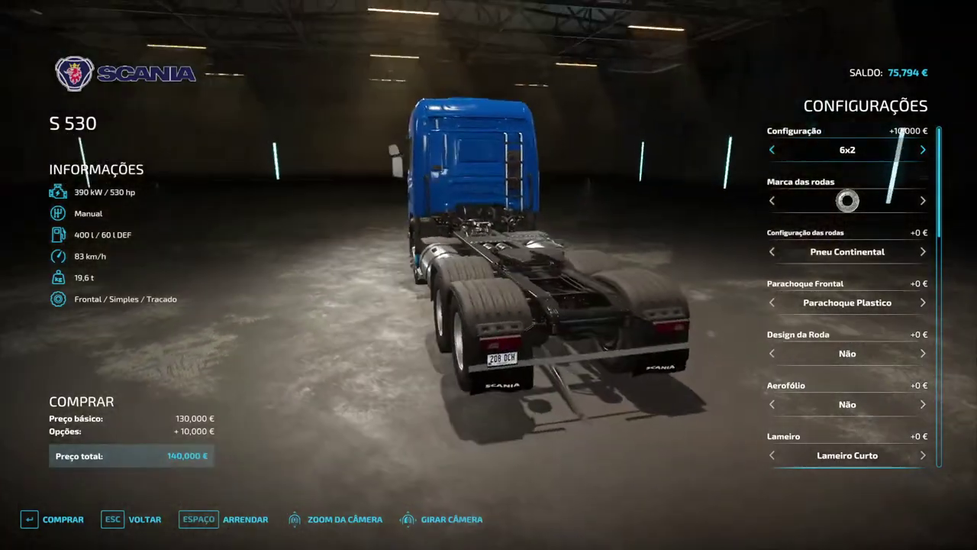
# Glance at the EIXOS group in GIANTS Editor, and set the shop truck back to the 4x2 configuration
pyautogui.hotkey('alt', 'Tab')
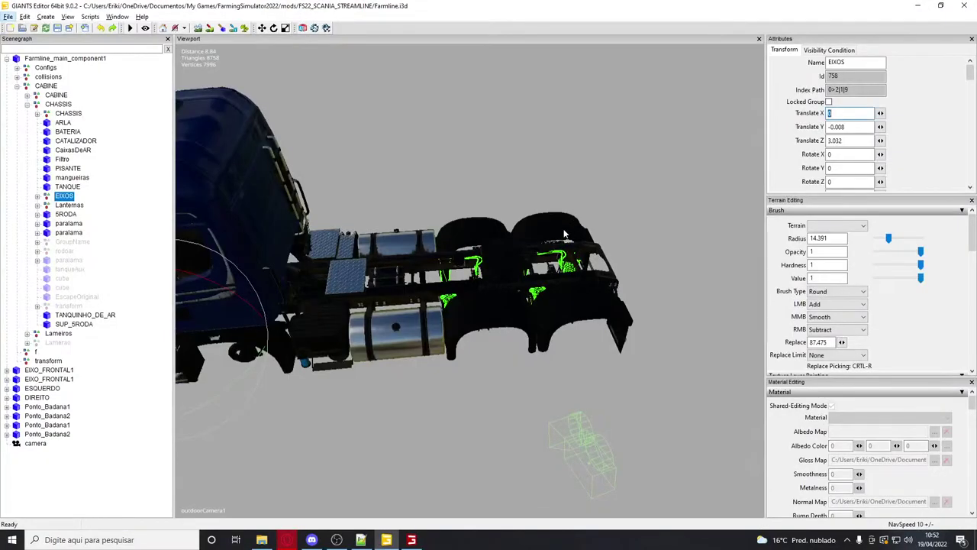
pyautogui.hotkey('alt', 'Tab')
pyautogui.moveTo(307, 4); pyautogui.dragTo(352, 76)
pyautogui.click(772, 150)
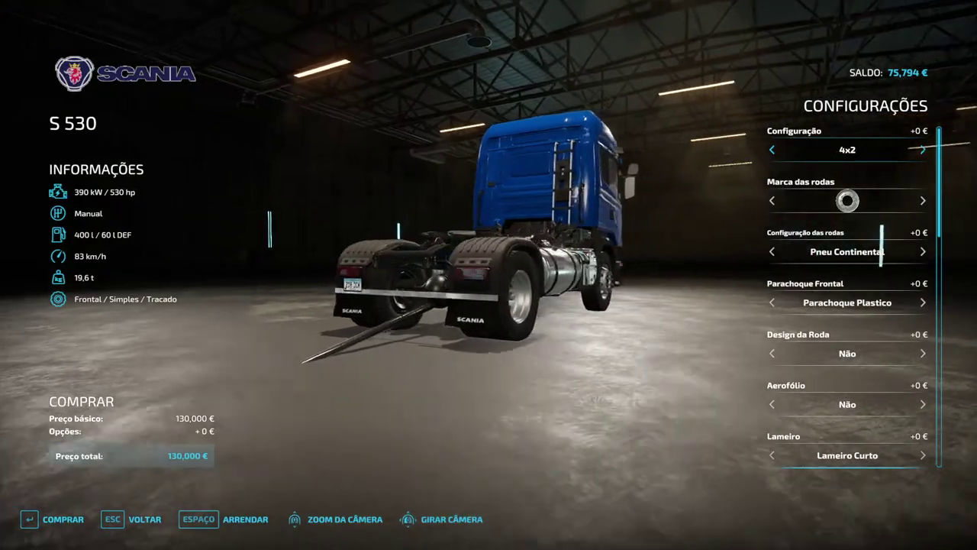
# Go back to Farmline.xml in Notepad++ and examine the axle entries of the 4x2 folding configuration
pyautogui.hotkey('alt', 'Tab')
pyautogui.hotkey('alt', 'Tab')
pyautogui.hotkey('alt', 'Tab')
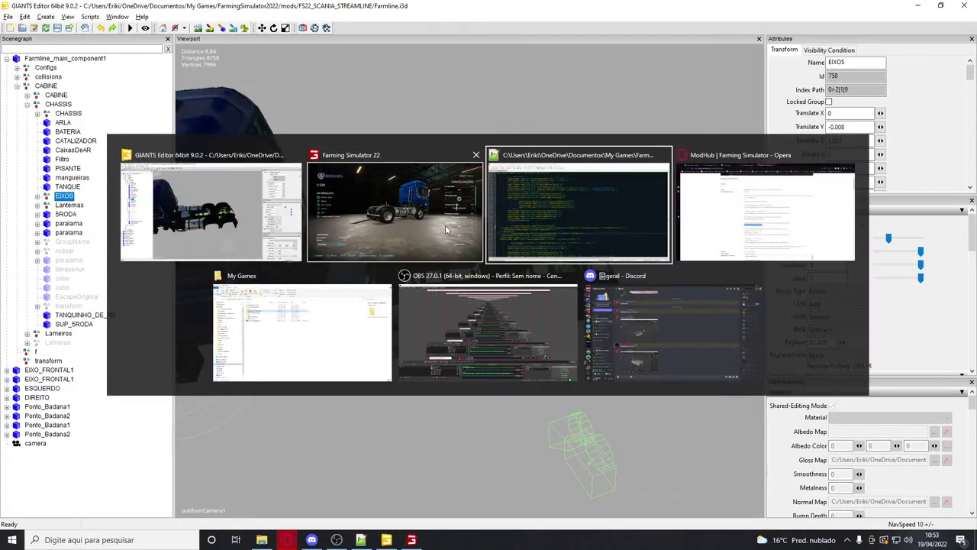
pyautogui.scroll(20, 489, 275)
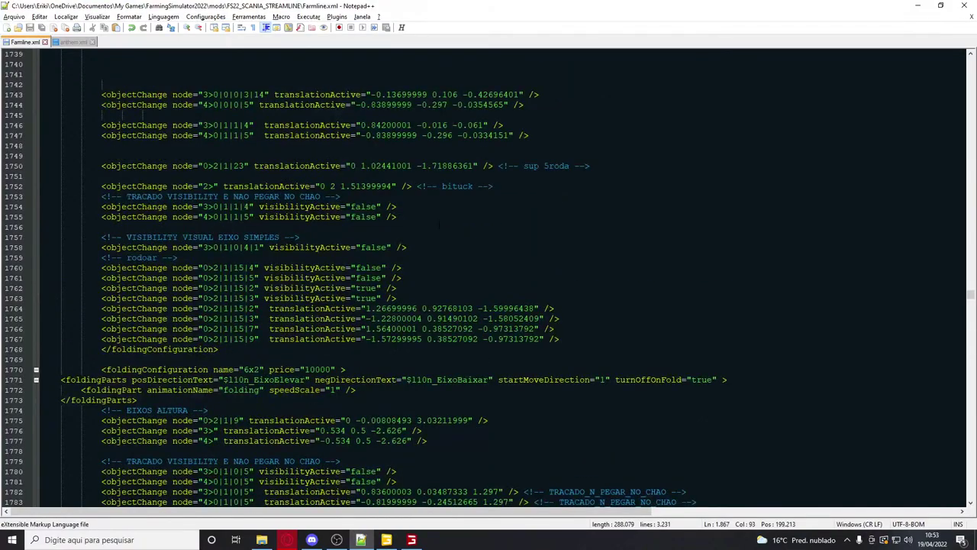
pyautogui.scroll(2, 489, 275)
pyautogui.scroll(-4, 439, 224)
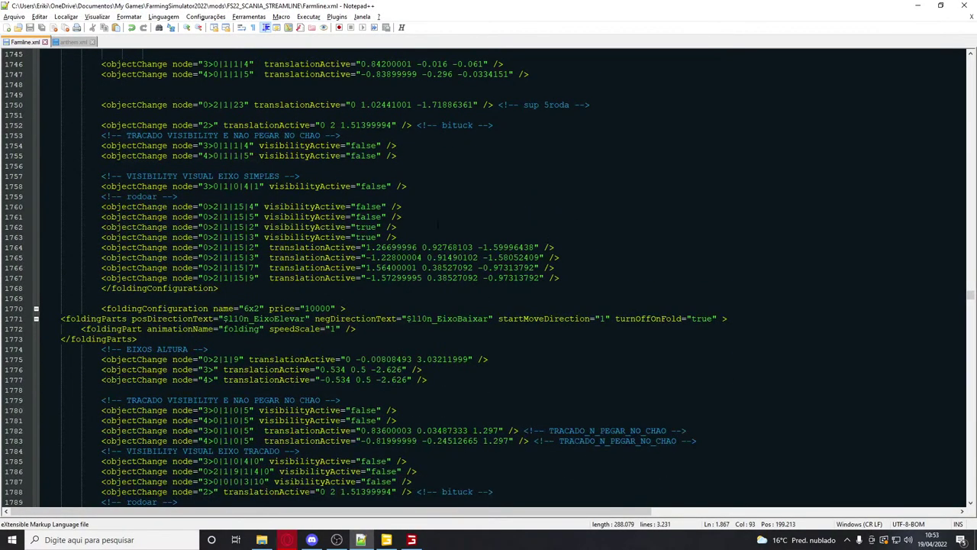
pyautogui.scroll(-4, 438, 223)
pyautogui.click(437, 223)
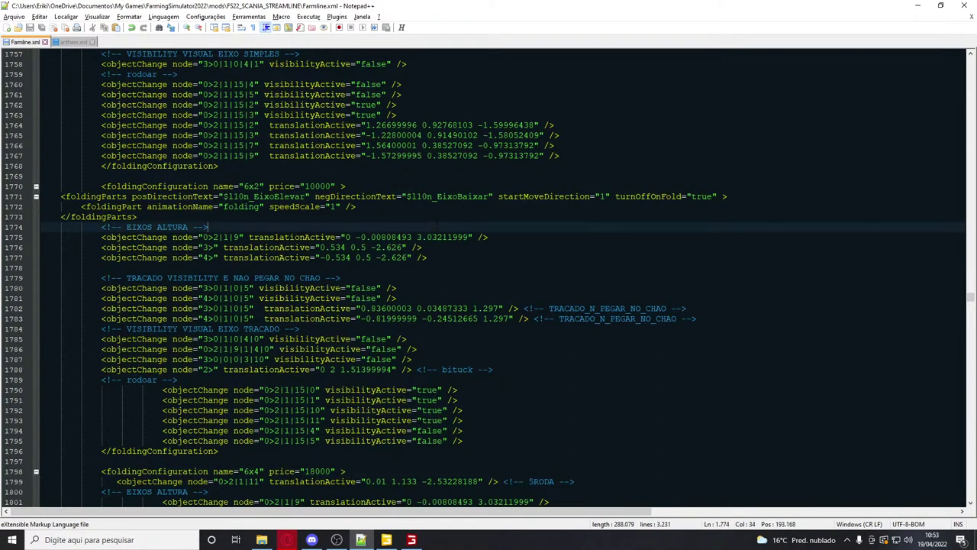
pyautogui.scroll(8, 437, 223)
pyautogui.hotkey('ctrl', 'f')
pyautogui.scroll(17, 437, 223)
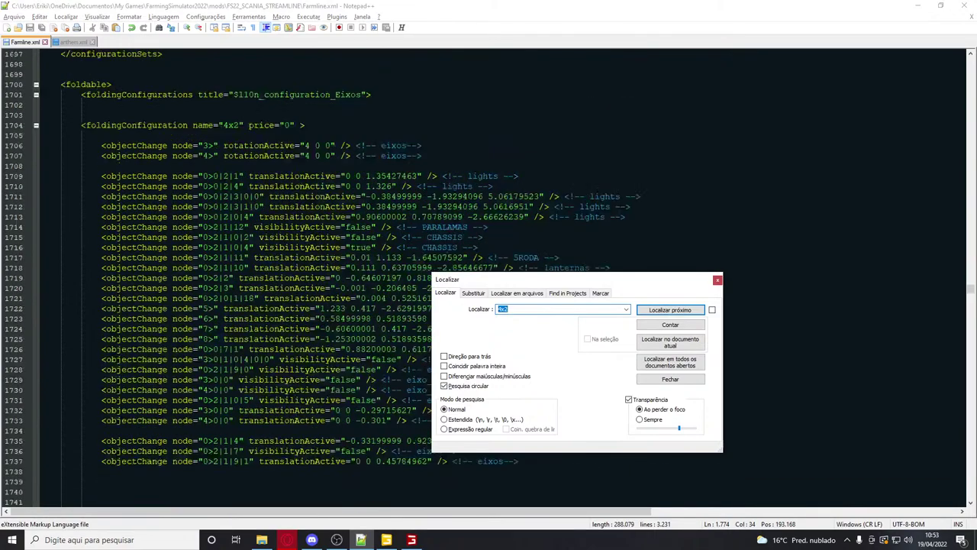
pyautogui.click(437, 197)
pyautogui.click(436, 248)
# Look up the EIXOS group's index path in GIANTS Editor and search Farmline.xml for 0>2|1|9
pyautogui.hotkey('ctrl', 'f')
pyautogui.hotkey('ctrl', 'v')
pyautogui.hotkey('ctrl', 'z')
pyautogui.hotkey('alt', 'Tab')
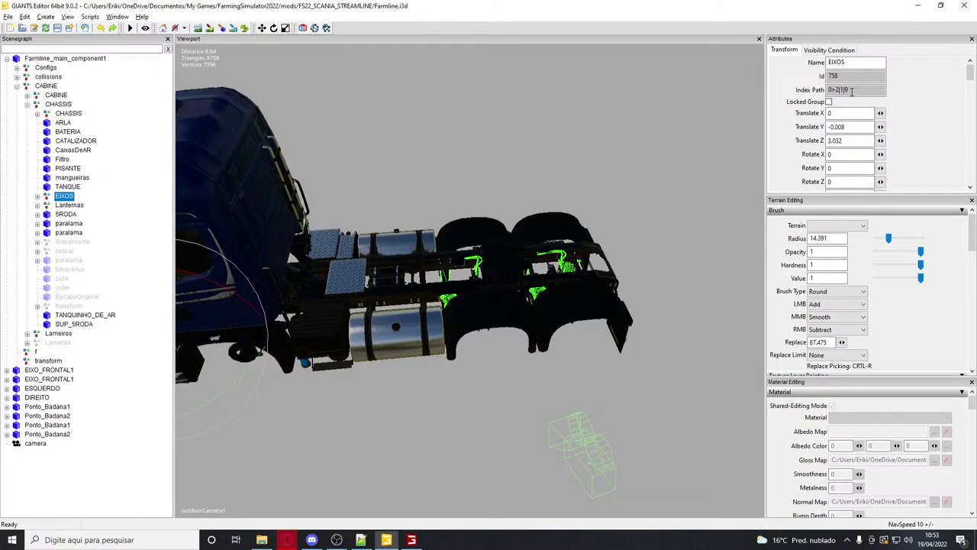
pyautogui.hotkey('alt', 'Tab')
pyautogui.write('0>2|1|9')
pyautogui.press('Return')
pyautogui.press('Escape')
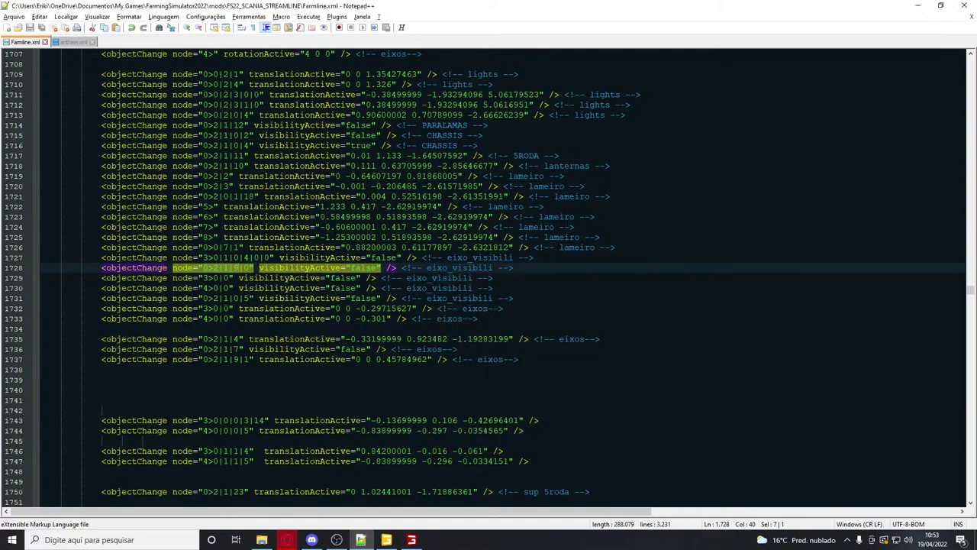
# Examine the 0>2|1|9|0 visibility entry in the 4x2 configuration, and find the next occurrence of 0>2|1|9
pyautogui.scroll(2, 468, 337)
pyautogui.click(370, 328)
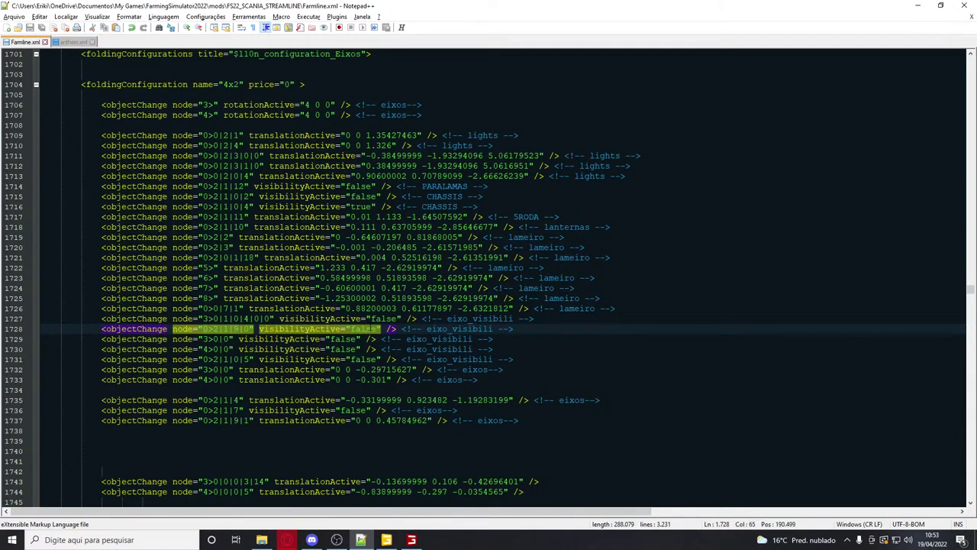
pyautogui.doubleClick(365, 328)
pyautogui.hotkey('ctrl', 'f')
pyautogui.press('Escape')
pyautogui.scroll(3, 376, 336)
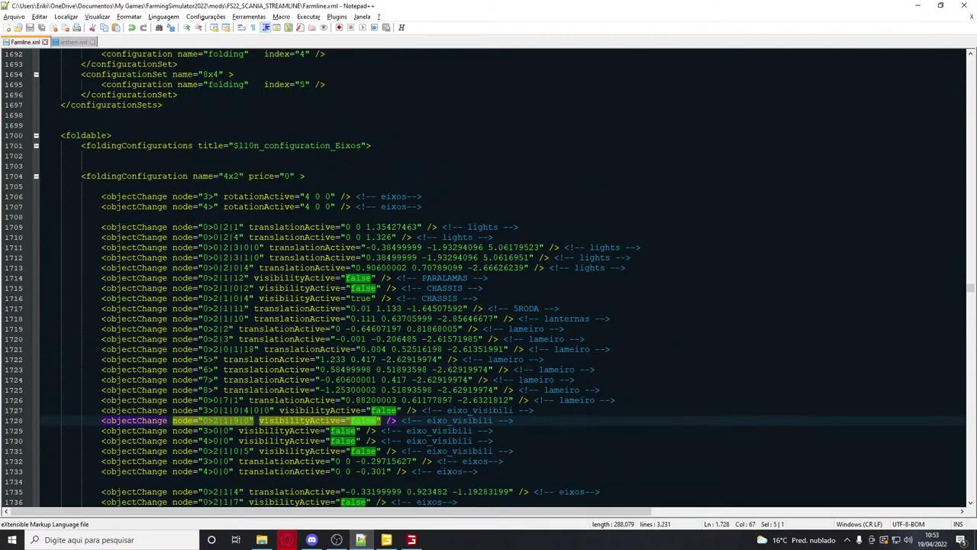
pyautogui.moveTo(202, 420); pyautogui.dragTo(238, 420)
pyautogui.hotkey('ctrl', 'f')
pyautogui.press('Return')
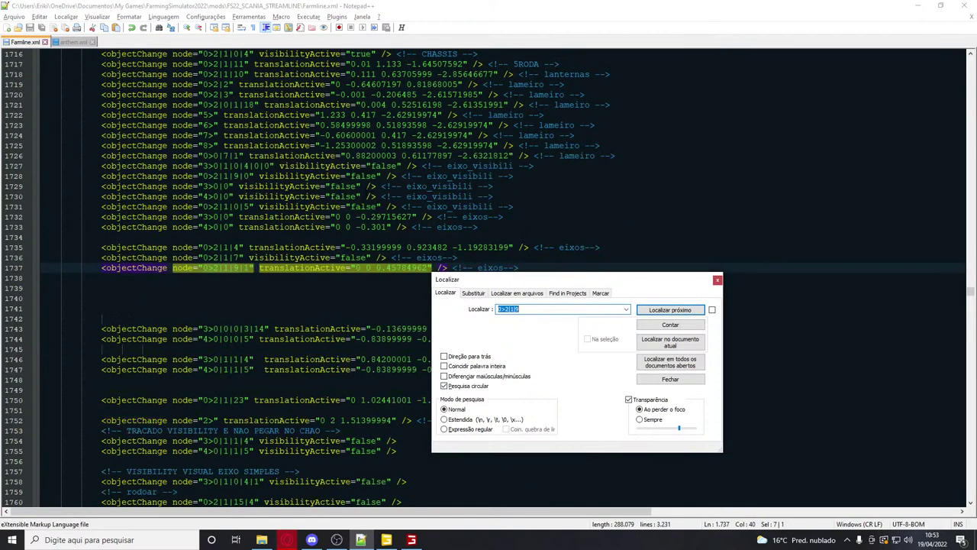
# Delete the objectChange line for node 0>2|1|9|1 from the 4x2 configuration and save Farmline.xml
pyautogui.press('Escape')
pyautogui.moveTo(528, 268); pyautogui.dragTo(66, 269)
pyautogui.press('BackSpace')
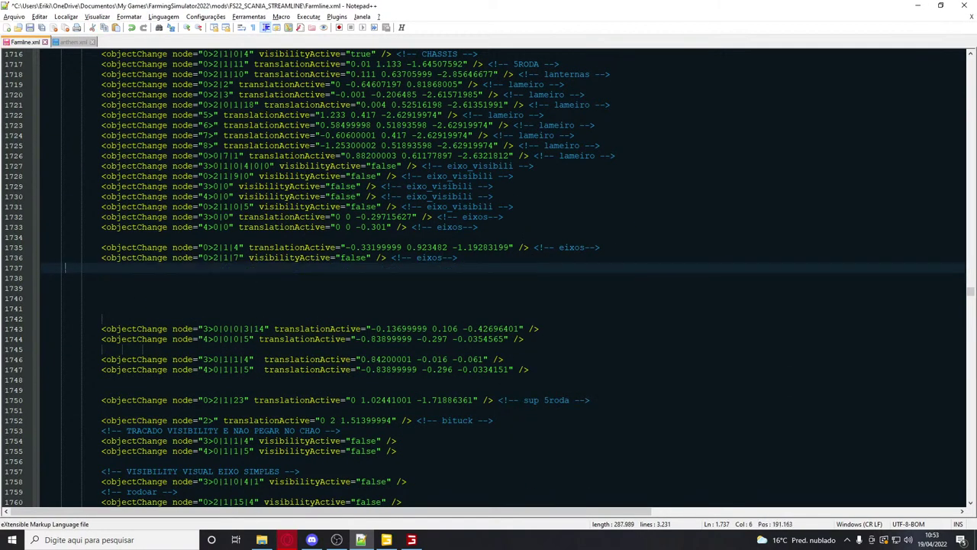
pyautogui.hotkey('ctrl', 's')
# Reopen the S 530 in the game's shop, inspect its rear axles as 6x2, and advance to the next configuration
pyautogui.hotkey('alt', 'Tab')
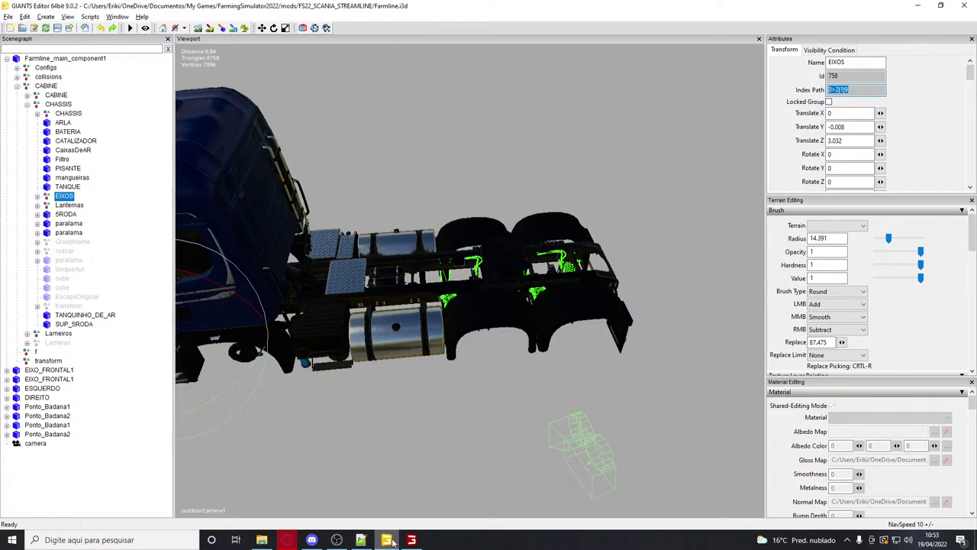
pyautogui.hotkey('alt', 'Tab')
pyautogui.click(565, 230)
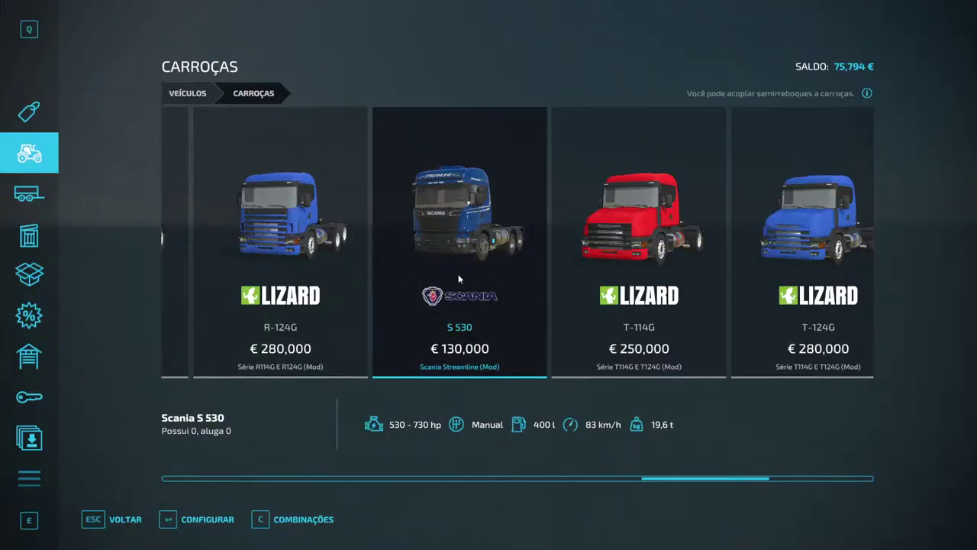
pyautogui.click(462, 278)
pyautogui.moveTo(473, 275); pyautogui.dragTo(481, 303)
pyautogui.click(923, 149)
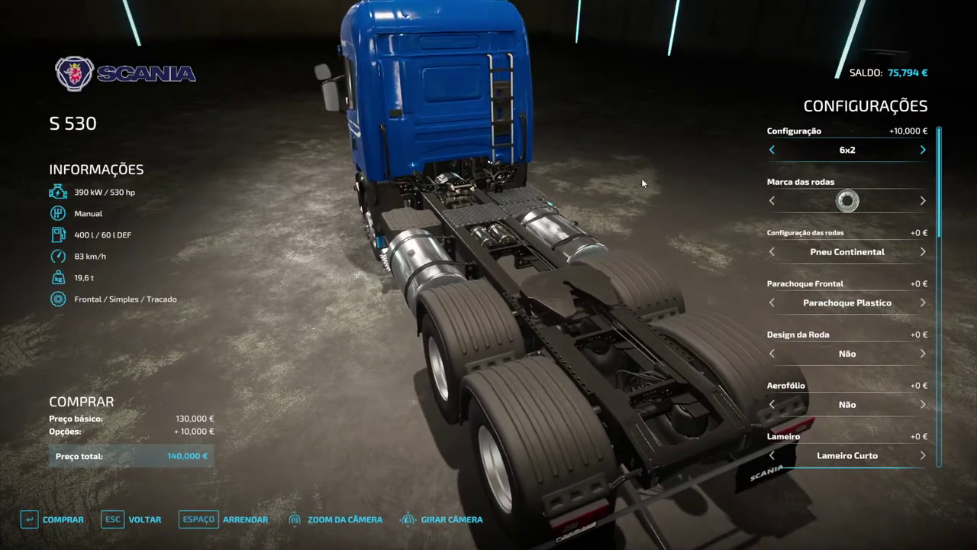
pyautogui.click(918, 149)
# Leave and reopen the S 530 in the shop twice, and view the 4x2 truck from above
pyautogui.press('Escape')
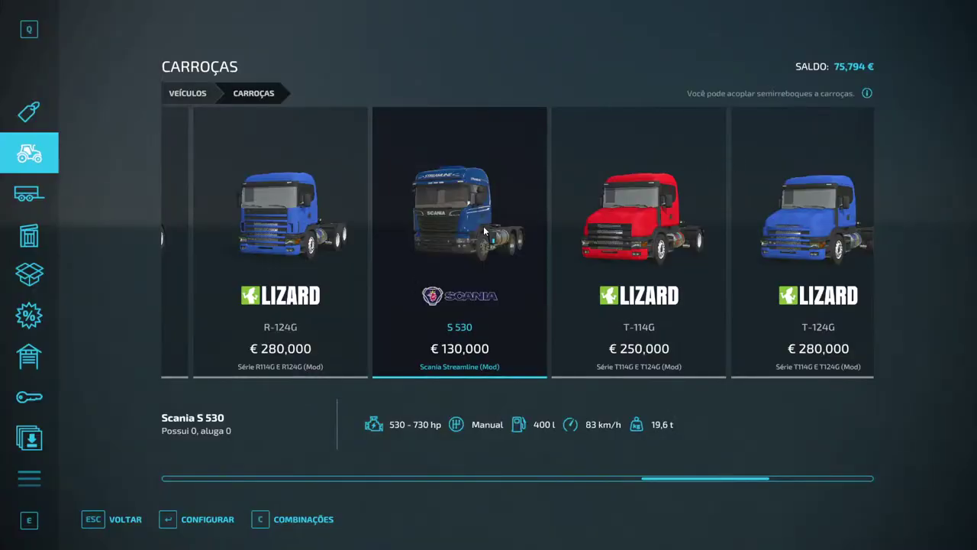
pyautogui.click(486, 227)
pyautogui.press('Escape')
pyautogui.click(524, 220)
pyautogui.moveTo(524, 220); pyautogui.dragTo(84, 486)
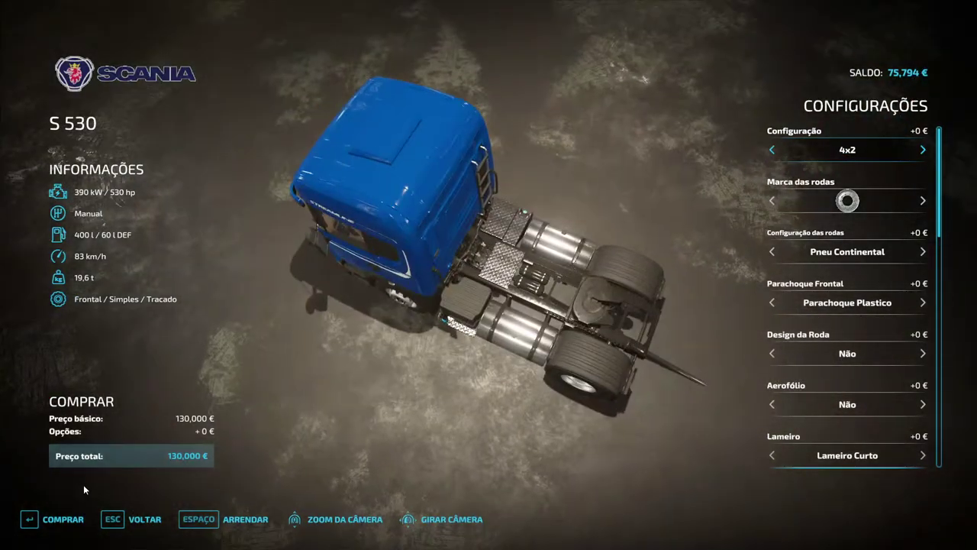
# Compare the 4x2 truck in the shop with the model in GIANTS Editor, inspecting the area around the DIREITO component
pyautogui.moveTo(176, 487); pyautogui.dragTo(167, 311)
pyautogui.hotkey('alt', 'Tab')
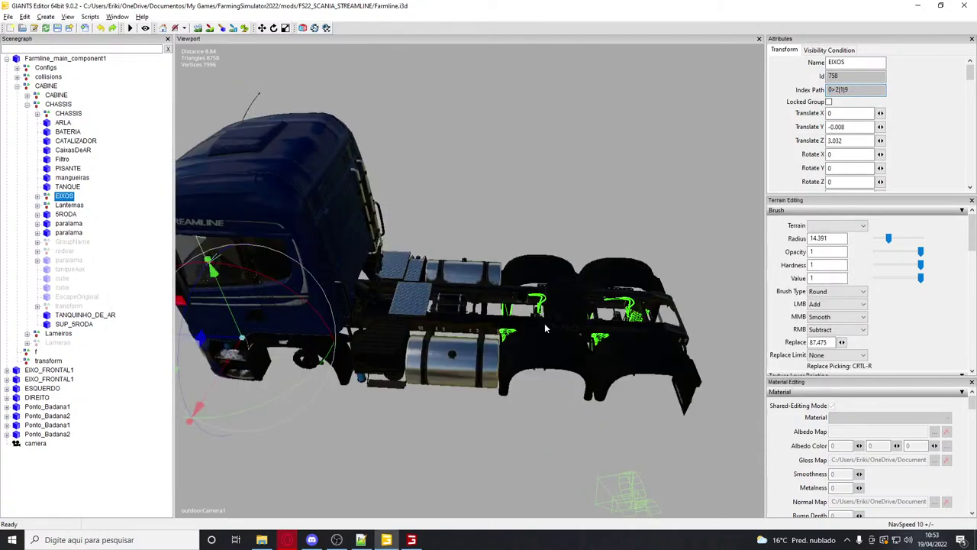
pyautogui.scroll(-1, 545, 328)
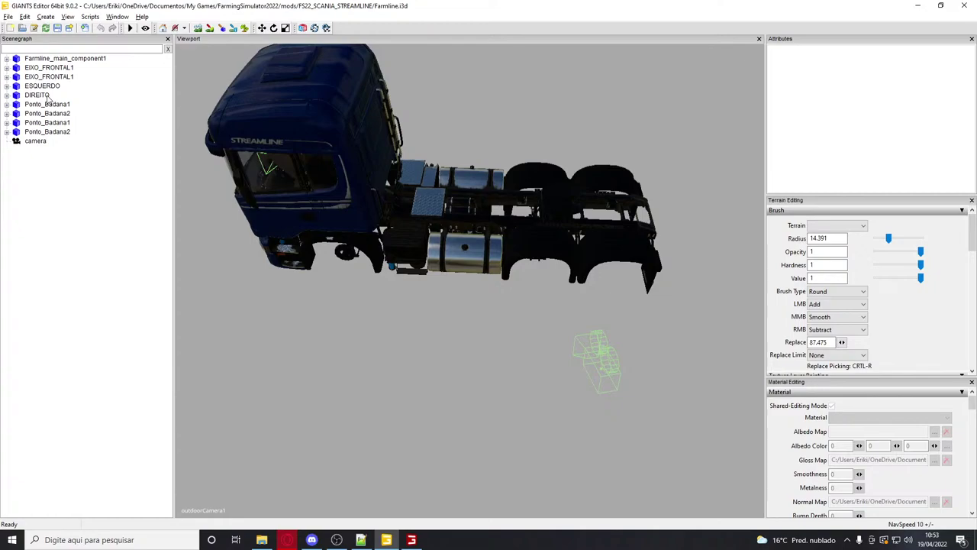
pyautogui.doubleClick(38, 95)
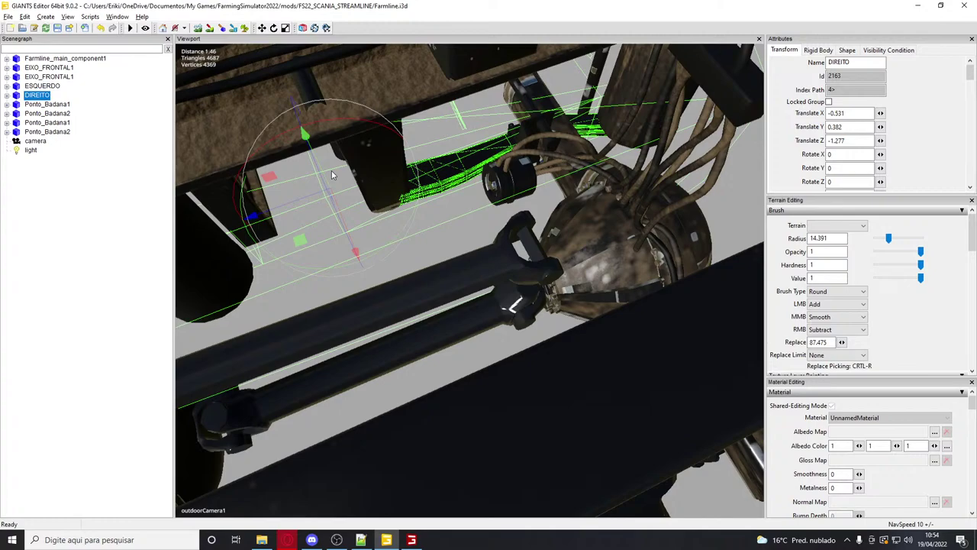
pyautogui.scroll(-4, 332, 172)
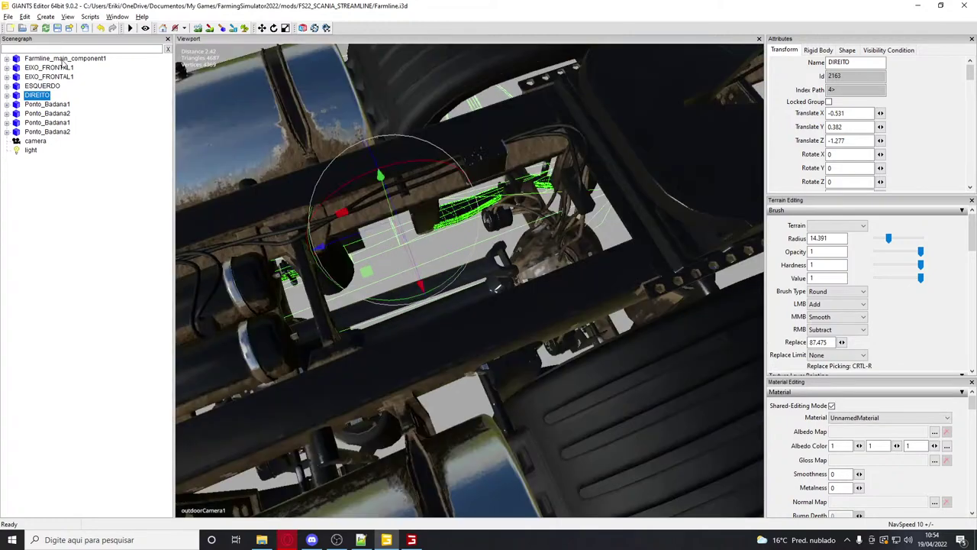
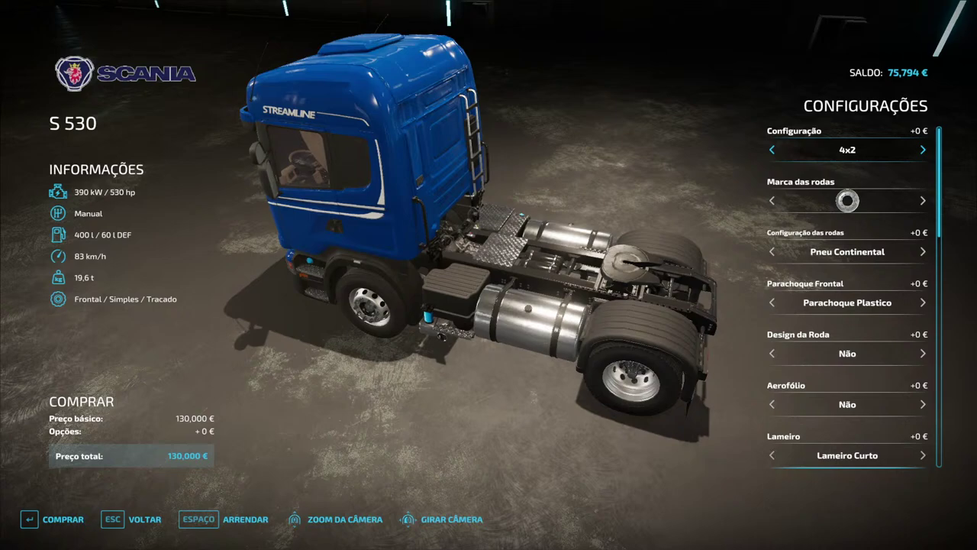
pyautogui.moveTo(488, 275); pyautogui.dragTo(222, 45)
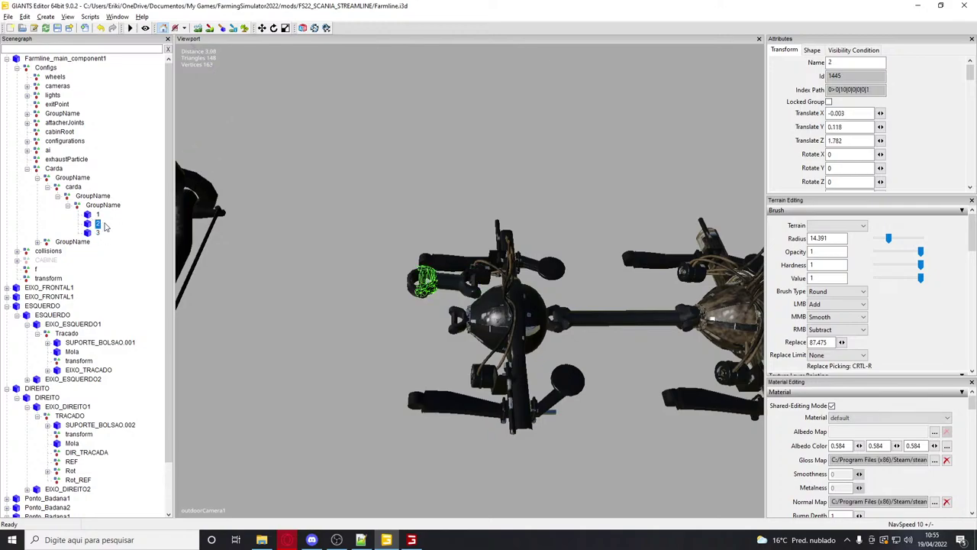
# Inspect driveshaft pieces 2 and 3 of the Carda group and focus the view on piece 3
pyautogui.scroll(1, 352, 305)
pyautogui.scroll(2, 402, 317)
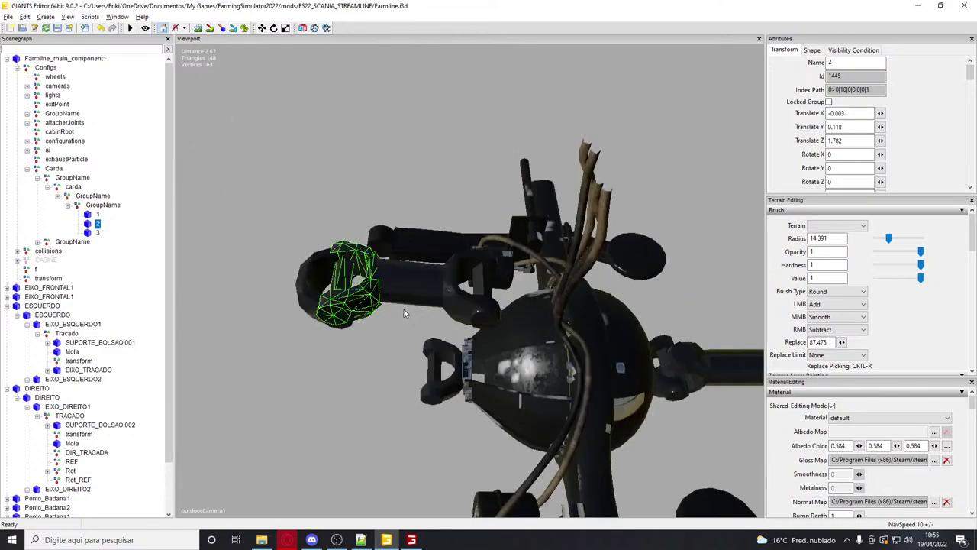
pyautogui.keyDown('alt'); pyautogui.moveTo(411, 327); pyautogui.dragTo(384, 337); pyautogui.keyUp('alt')
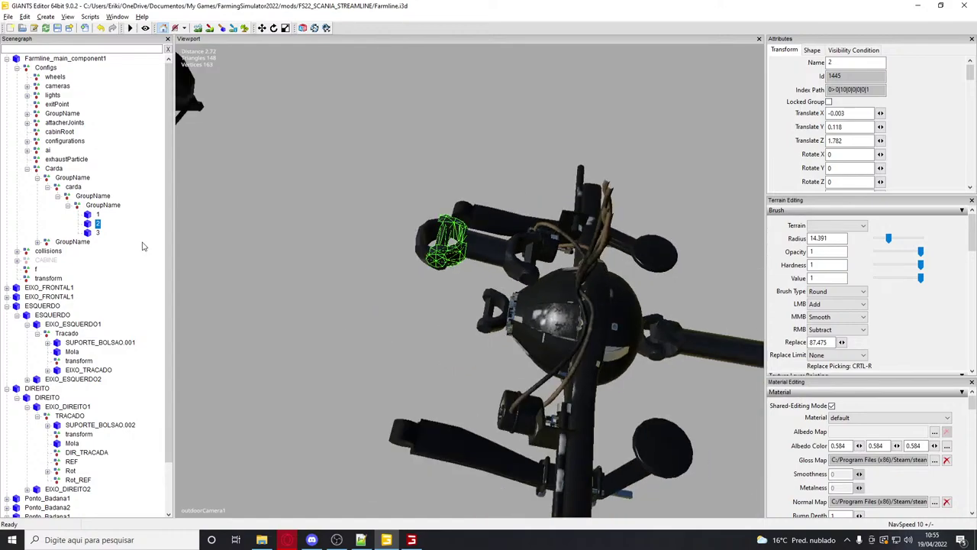
pyautogui.click(97, 233)
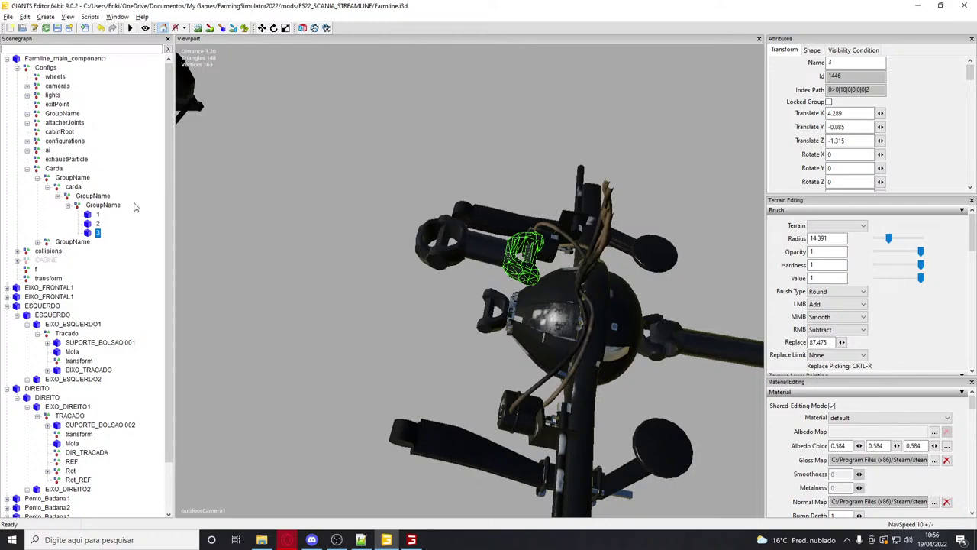
pyautogui.press('f')
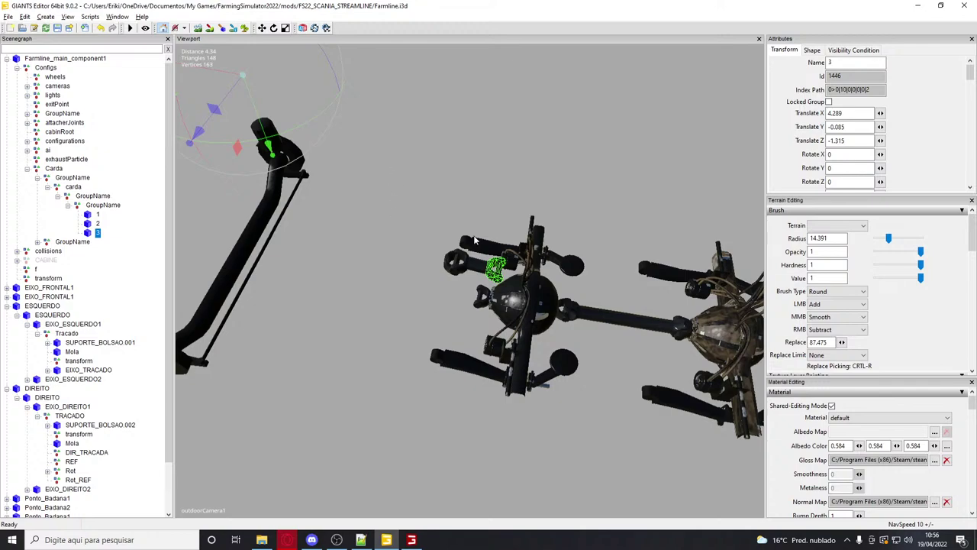
# Compare the 4x2 truck from above in the shop with the editor's driveshaft, viewing it with the CABINE group shown
pyautogui.hotkey('alt', 'Tab')
pyautogui.moveTo(482, 261); pyautogui.dragTo(479, 519)
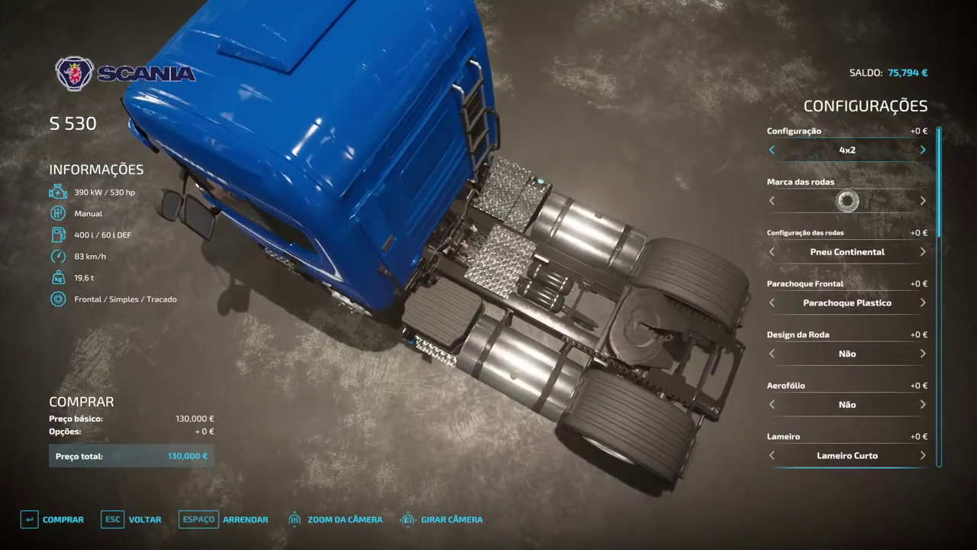
pyautogui.hotkey('alt', 'Tab')
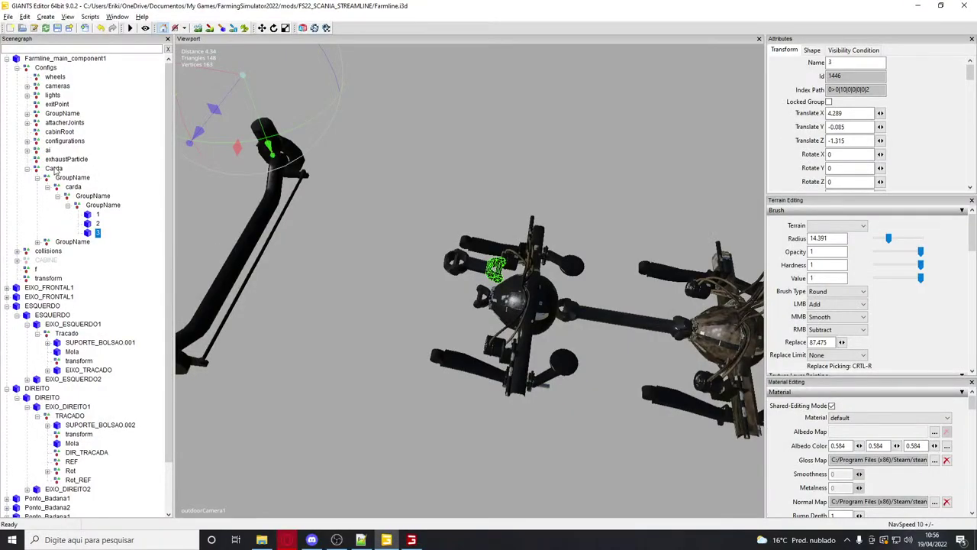
pyautogui.hotkey('ctrl', 'z')
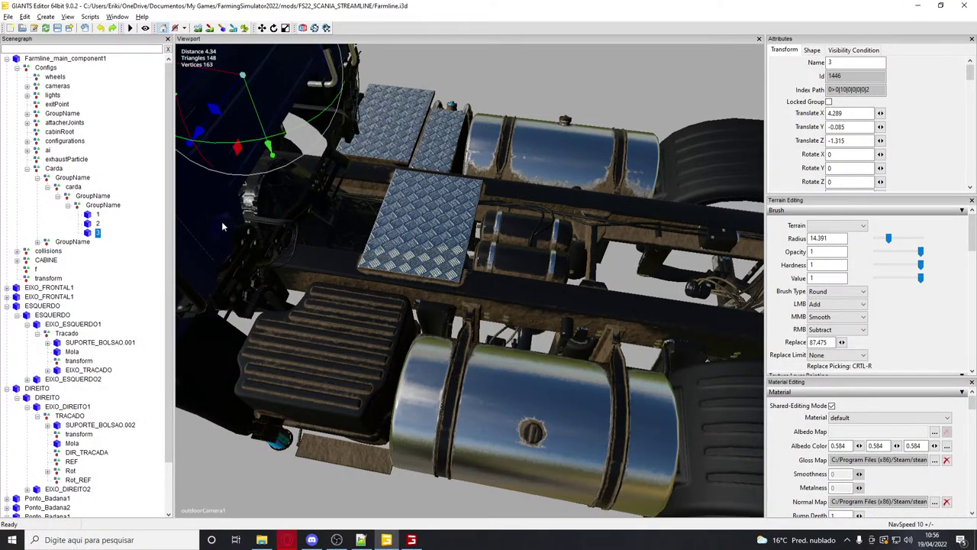
pyautogui.scroll(3, 280, 243)
pyautogui.hotkey('alt', 'Tab')
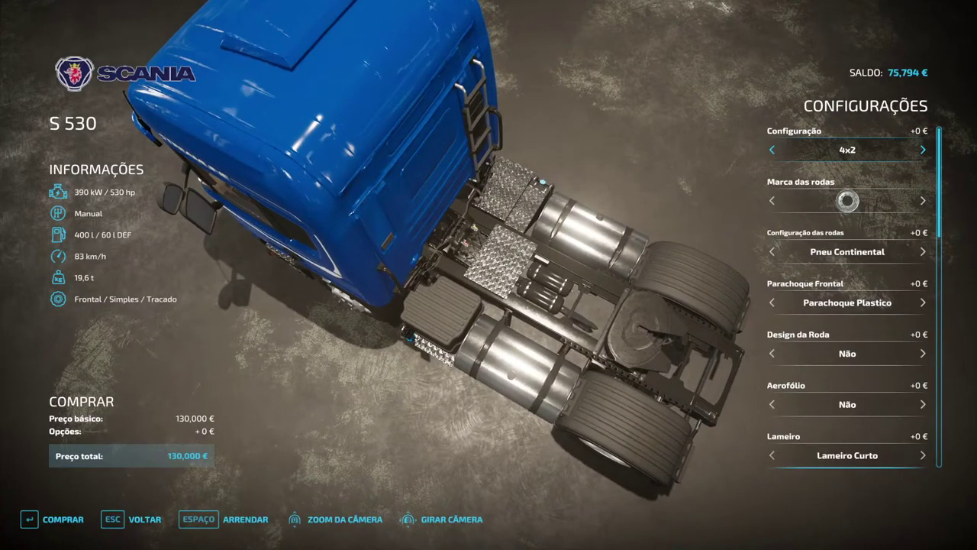
pyautogui.hotkey('alt', 'Tab')
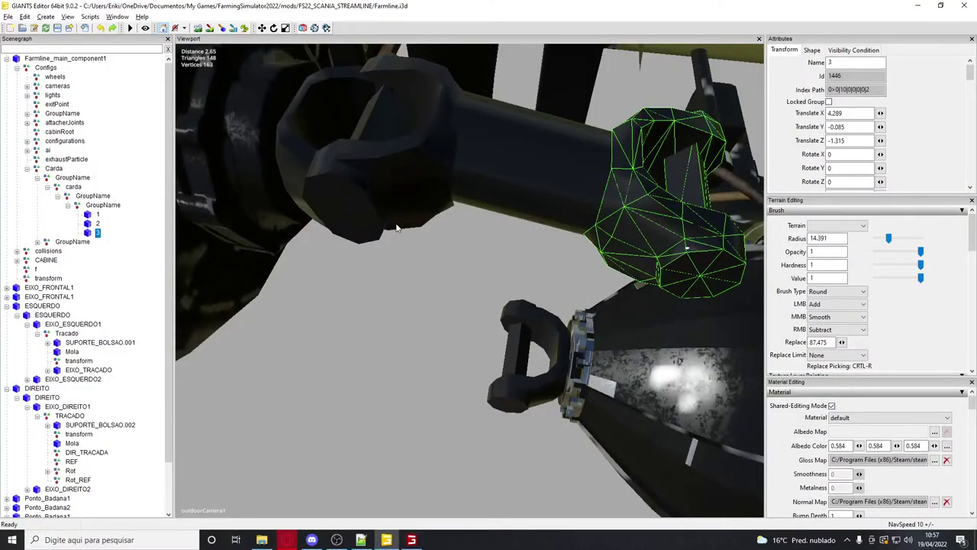
# Undo the moves of driveshaft piece 3 in GIANTS Editor, and show the hidden CABINE group again
pyautogui.hotkey('ctrl', 'z')
pyautogui.hotkey('ctrl', 'z')
pyautogui.hotkey('ctrl', 'z')
pyautogui.hotkey('ctrl', 'z')
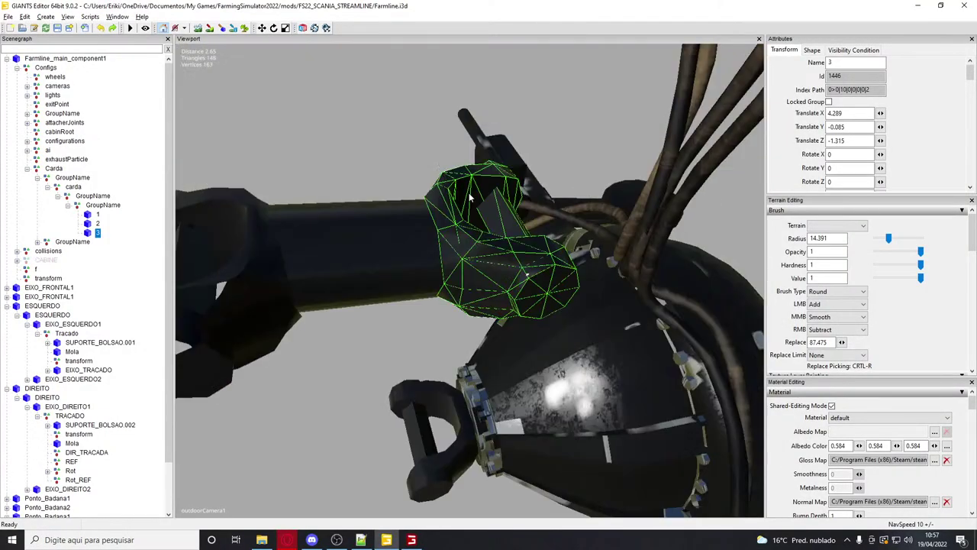
pyautogui.hotkey('ctrl', 'z')
pyautogui.hotkey('ctrl', 'z')
pyautogui.hotkey('ctrl', 'z')
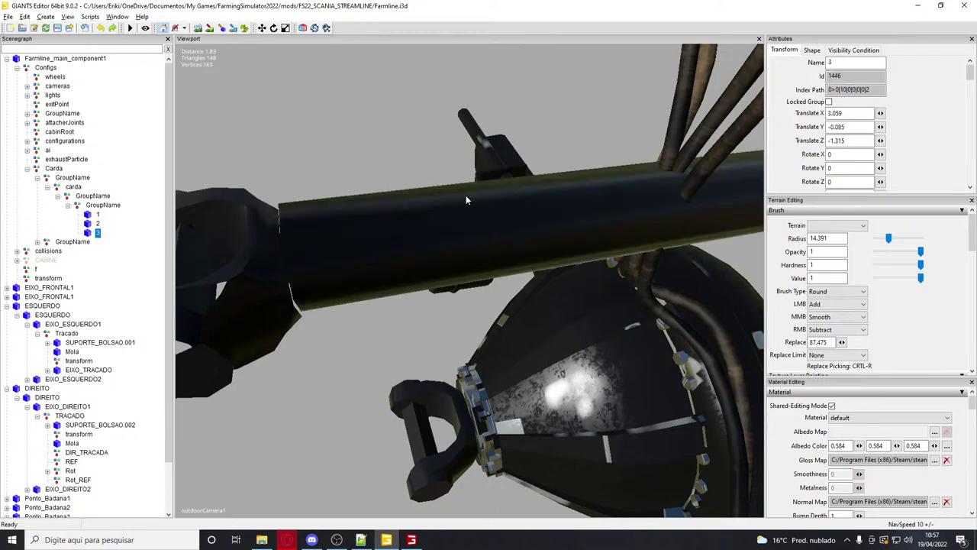
pyautogui.scroll(-5, 466, 195)
pyautogui.scroll(-3, 464, 200)
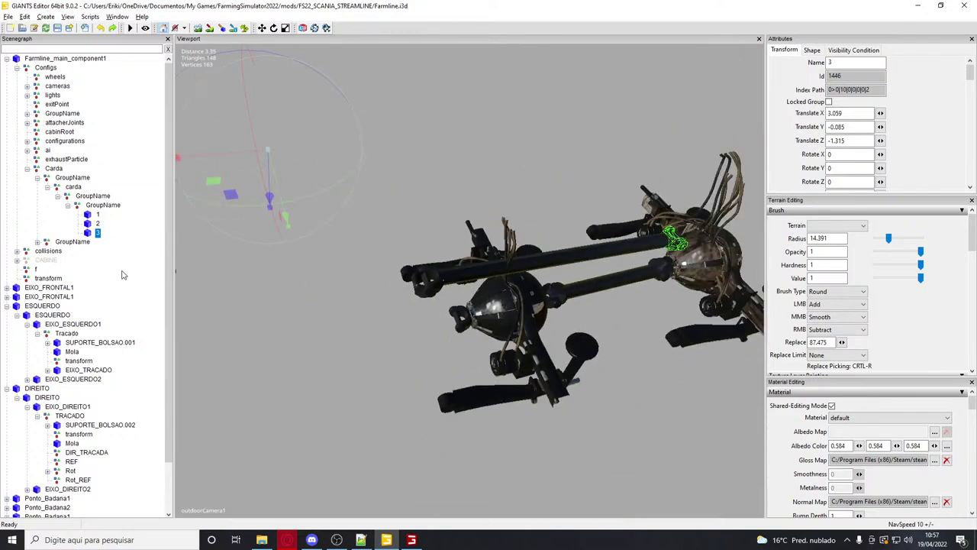
pyautogui.click(45, 260)
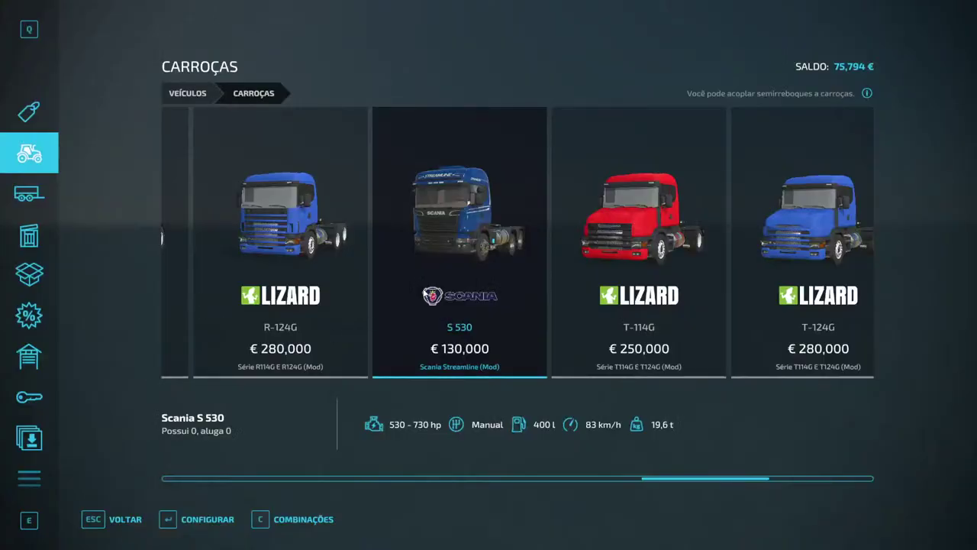
# Open the S 530 configuration in the game's shop and inspect the truck's chassis up close
pyautogui.press('Return')
pyautogui.moveTo(534, 306); pyautogui.dragTo(166, 532)
pyautogui.scroll(4, 166, 532)
pyautogui.moveTo(489, 275); pyautogui.dragTo(746, 492)
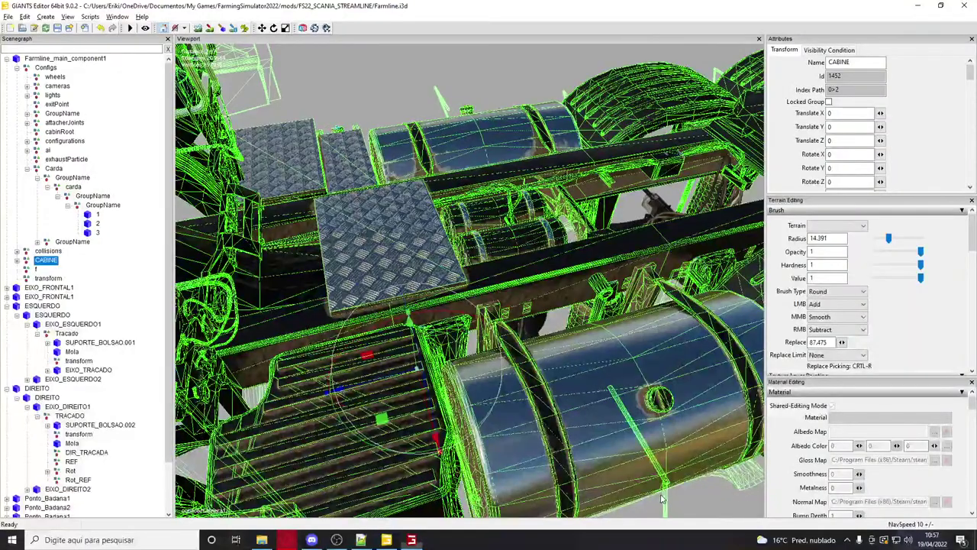
# Focus on driveshaft piece 3, check the Rot node under TRACADO, and expand EIXO_TRACADO under ESQUERDO in GIANTS Editor
pyautogui.click(97, 232)
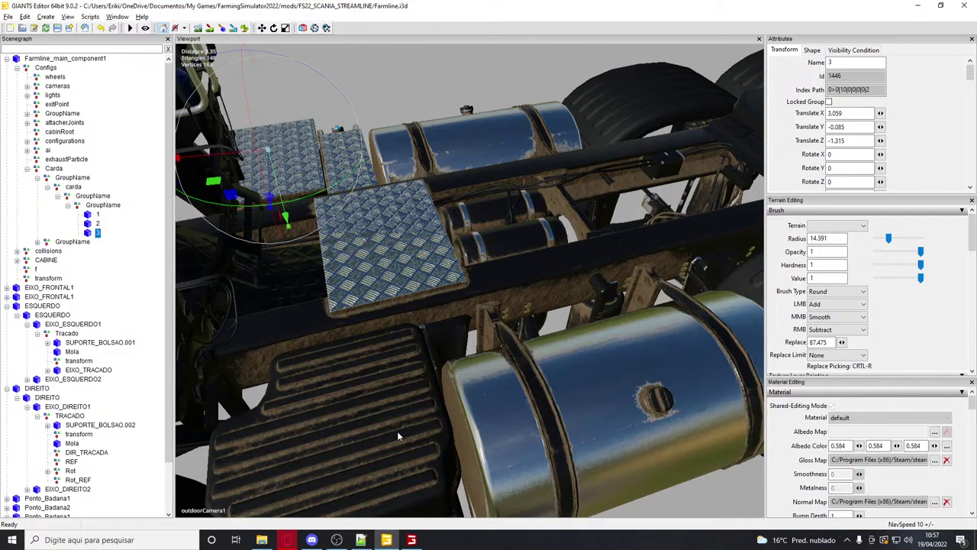
pyautogui.press('f')
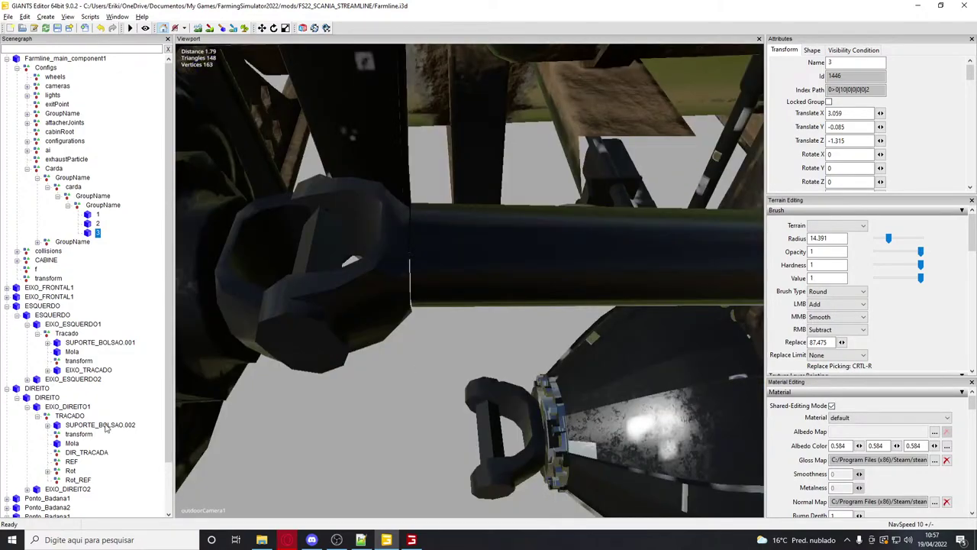
pyautogui.click(70, 476)
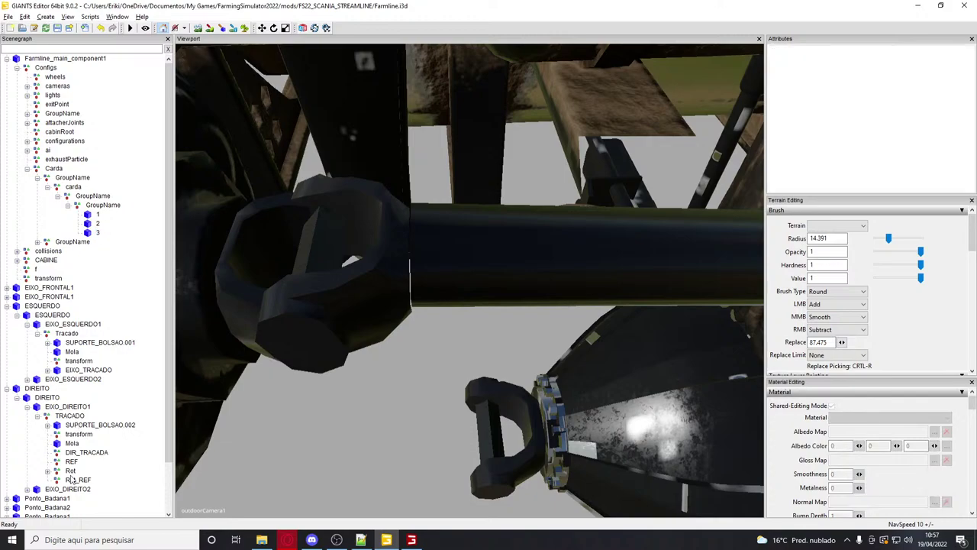
pyautogui.click(70, 471)
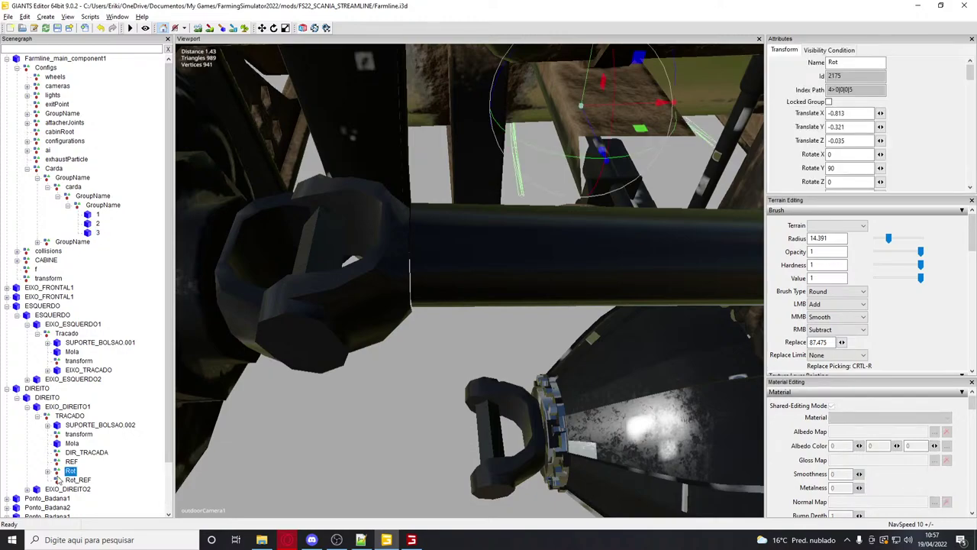
pyautogui.scroll(-2, 43, 272)
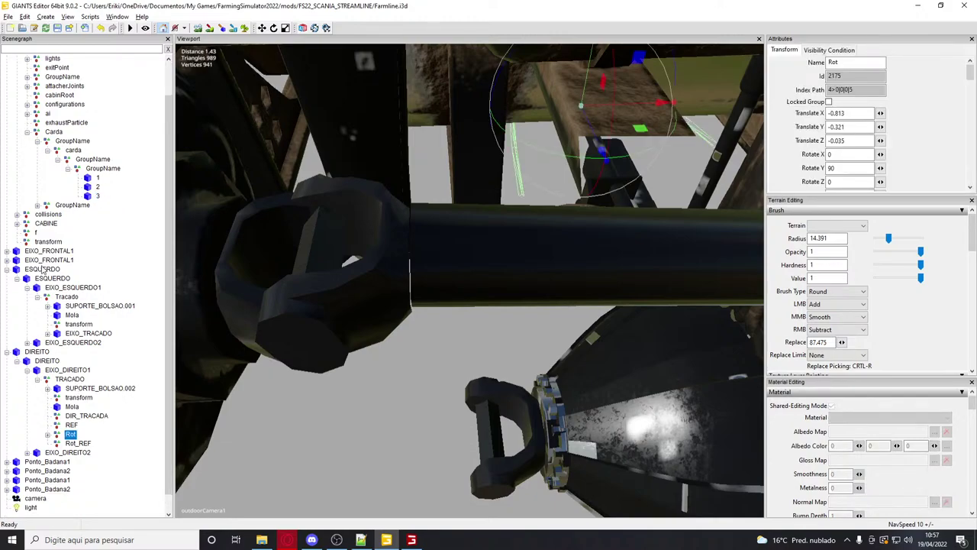
pyautogui.click(44, 270)
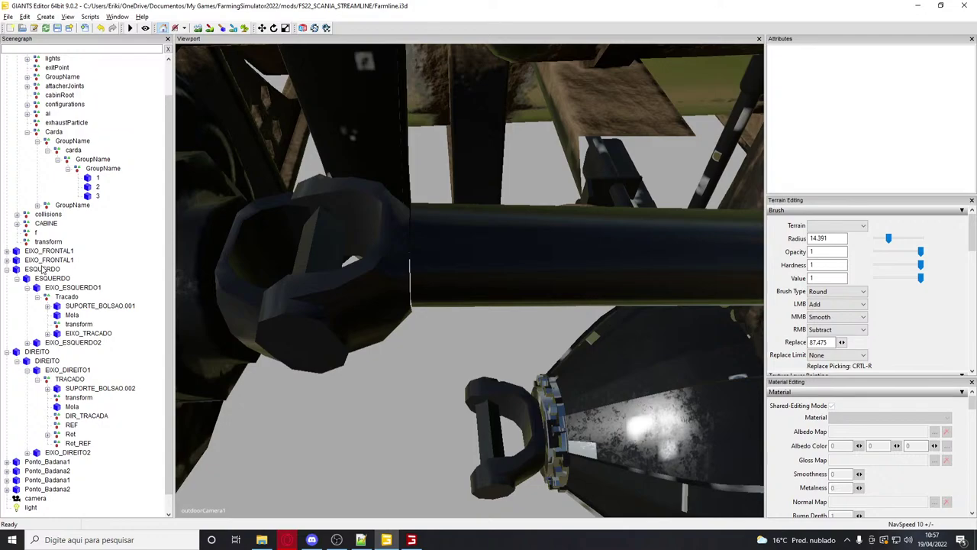
pyautogui.doubleClick(87, 333)
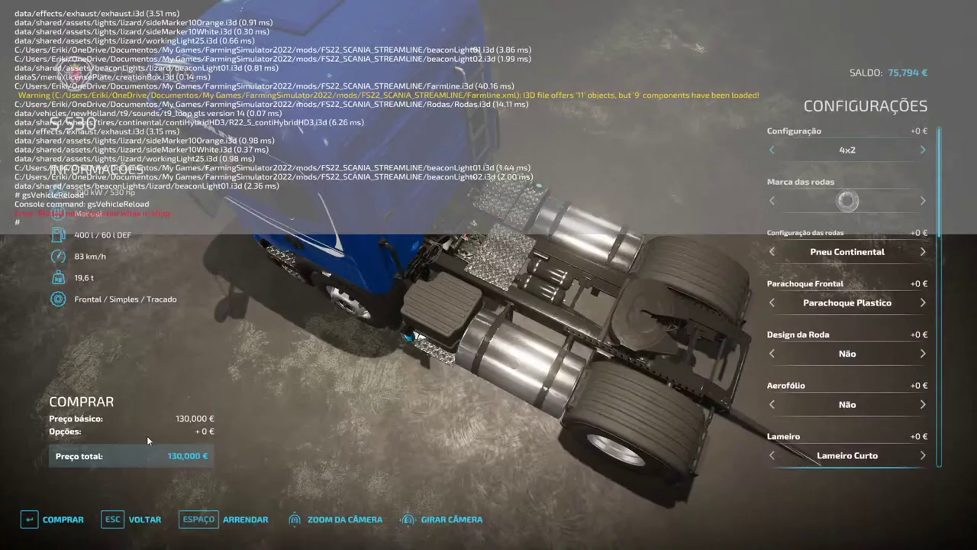
# Close the game console, leave and reopen the S 530 twice in the shop, and check the 4x2 truck's rear
pyautogui.press('`')
pyautogui.press('Escape')
pyautogui.doubleClick(533, 334)
pyautogui.moveTo(533, 333); pyautogui.dragTo(51, 547)
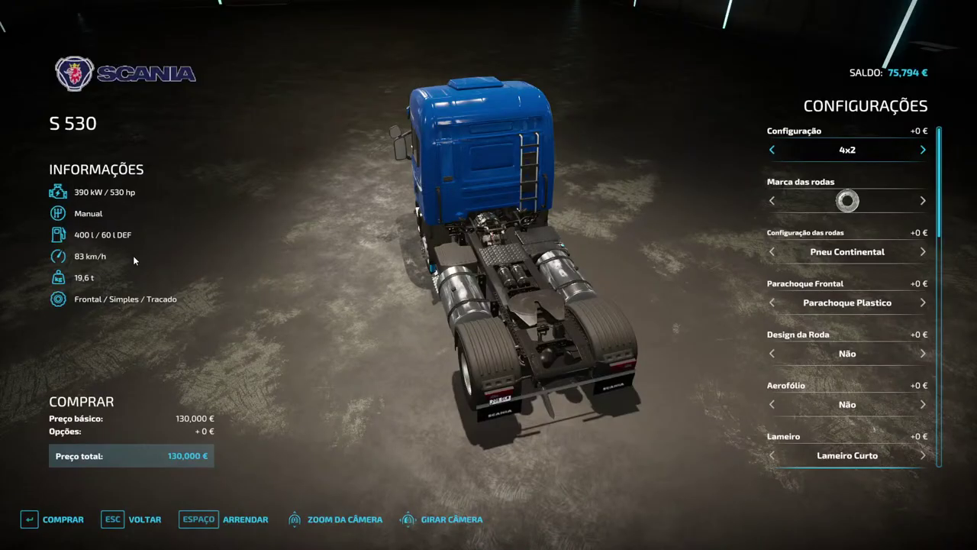
pyautogui.press('Escape')
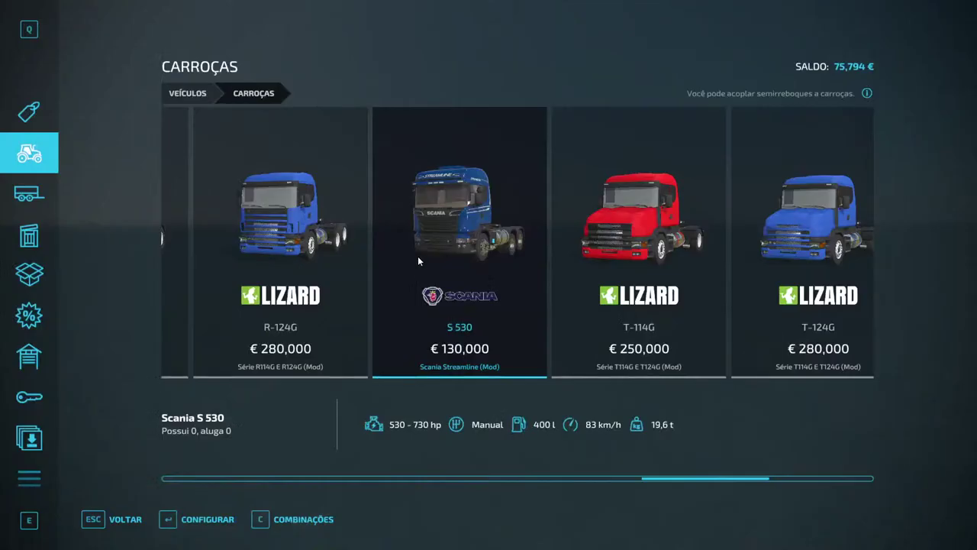
pyautogui.press('Return')
pyautogui.moveTo(488, 275); pyautogui.dragTo(302, 329)
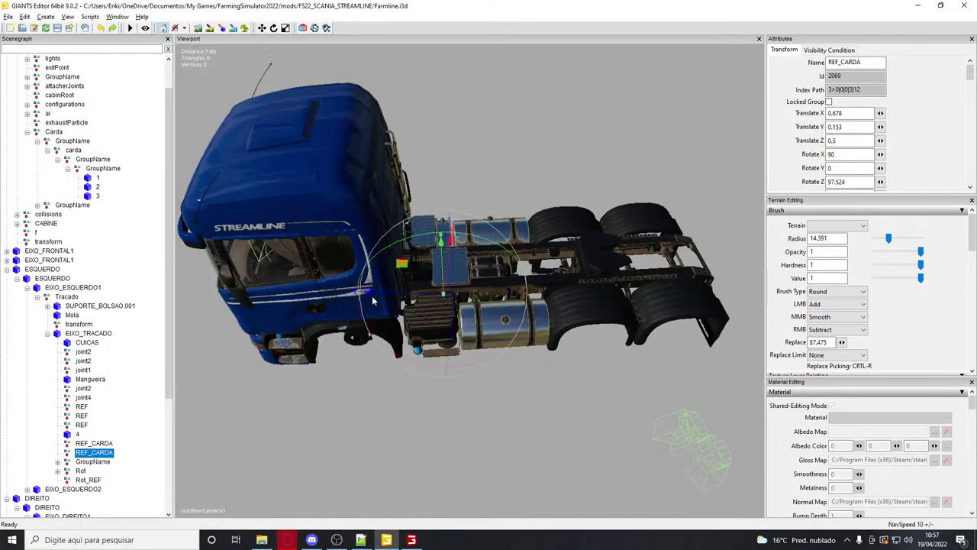
# Return to the game's truck list, open the S 530, and view the 4x2 chassis from above
pyautogui.hotkey('alt', 'Tab')
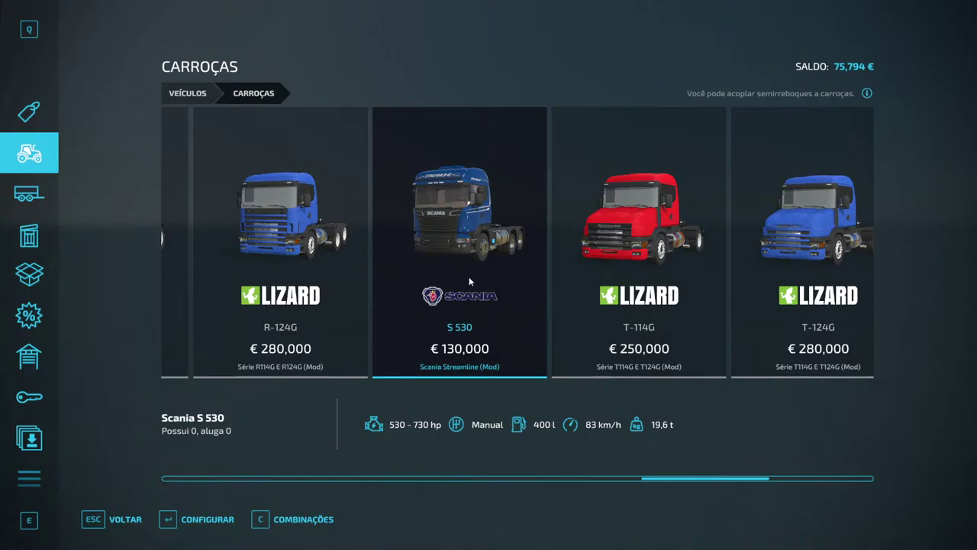
pyautogui.click(469, 277)
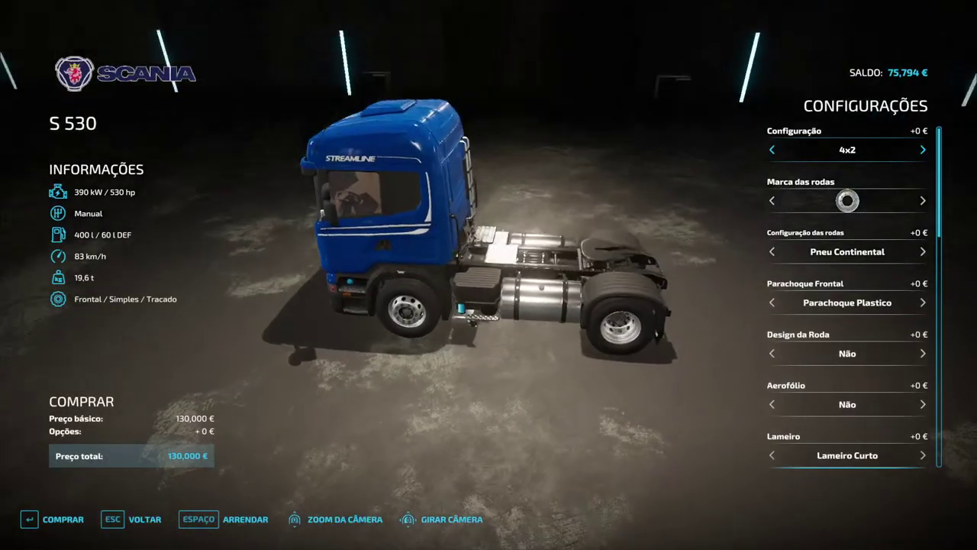
pyautogui.moveTo(469, 276); pyautogui.dragTo(466, 340)
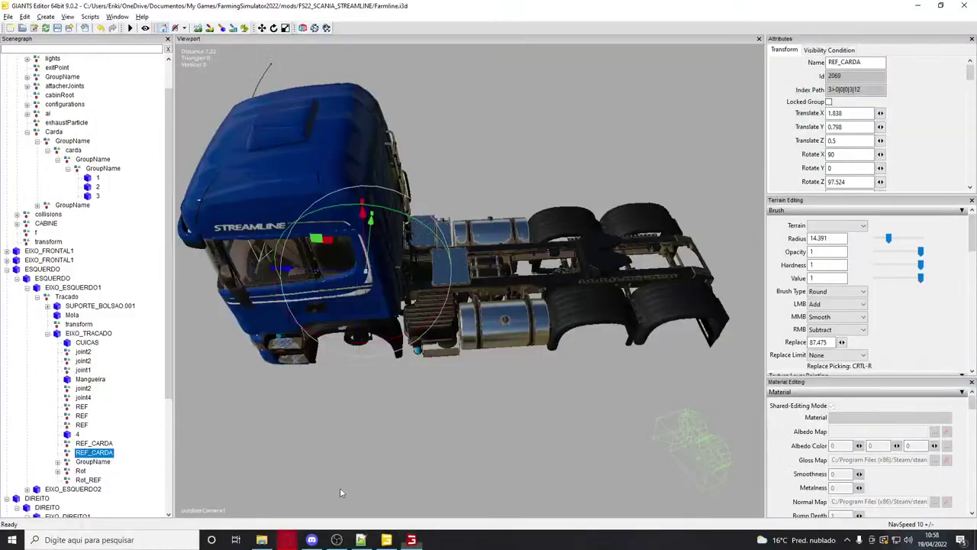
# Undo the moves of the second REF_CARDA node under EIXO_TRACADO in GIANTS Editor, and examine the driveshaft joint up close
pyautogui.hotkey('ctrl', 'z')
pyautogui.hotkey('ctrl', 'z')
pyautogui.hotkey('ctrl', 'z')
pyautogui.hotkey('ctrl', 'z')
pyautogui.hotkey('ctrl', 'z')
pyautogui.hotkey('ctrl', 'y')
pyautogui.moveTo(410, 540)
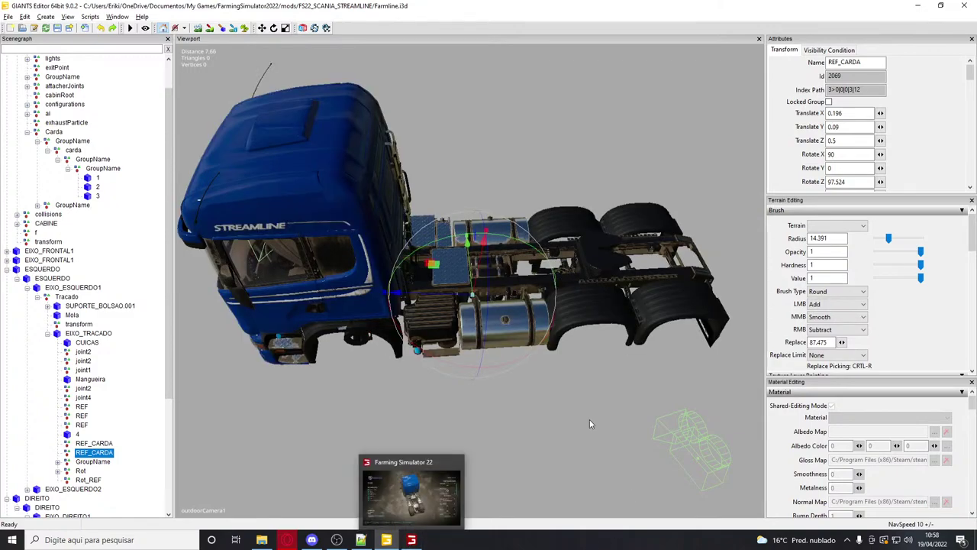
pyautogui.scroll(5, 590, 424)
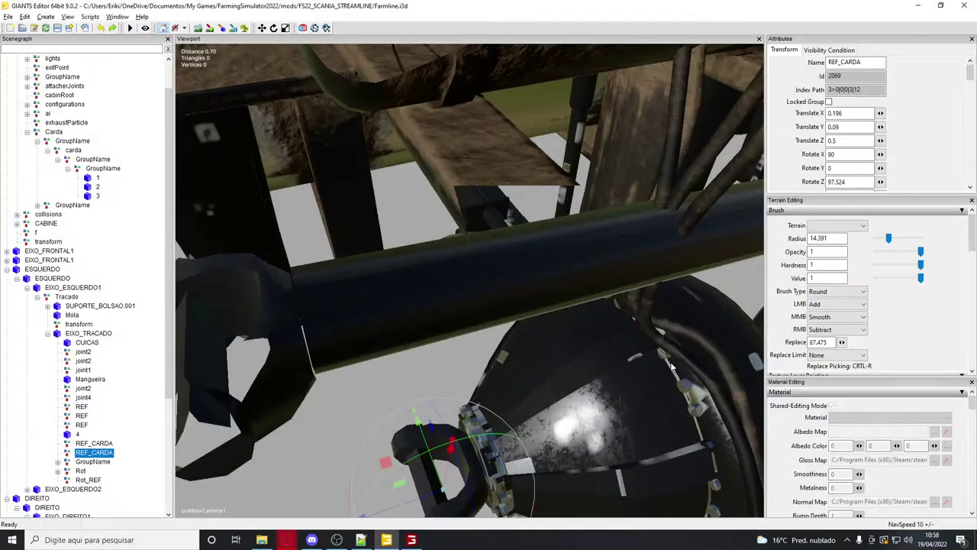
# Examine the driveshaft joint and the nearby axle parts up close, checking CUICAS and EIXO_TRACADO under ESQUERDO
pyautogui.scroll(5, 670, 362)
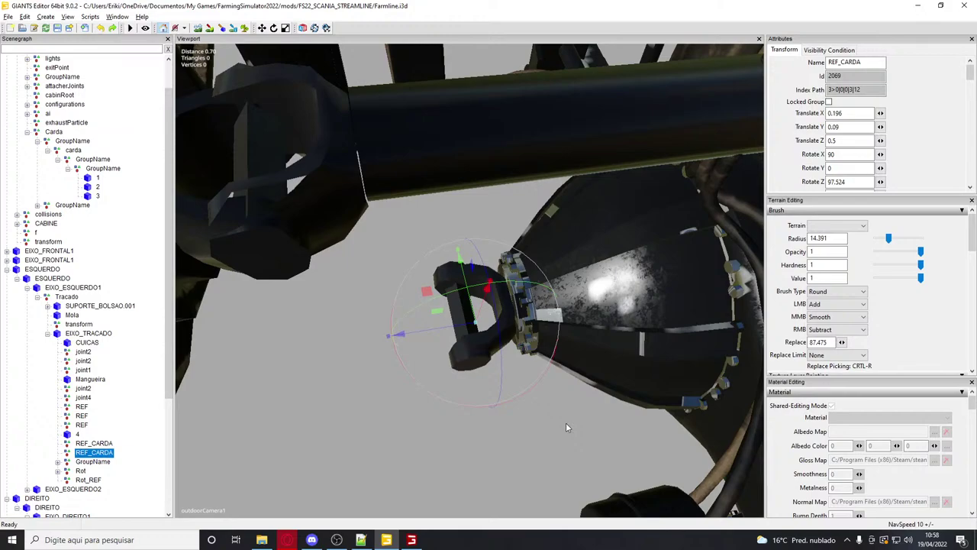
pyautogui.moveTo(566, 427); pyautogui.dragTo(421, 308, button='middle')
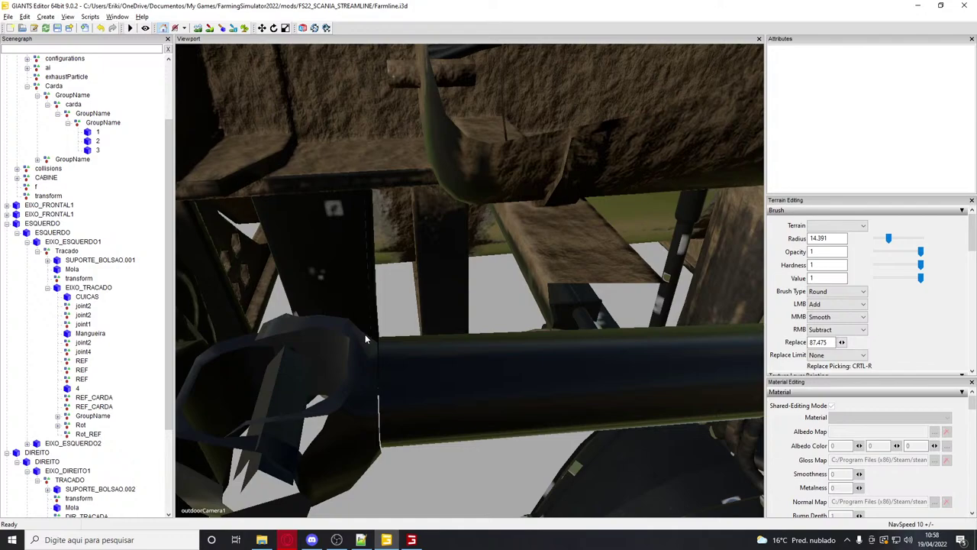
pyautogui.scroll(2, 408, 366)
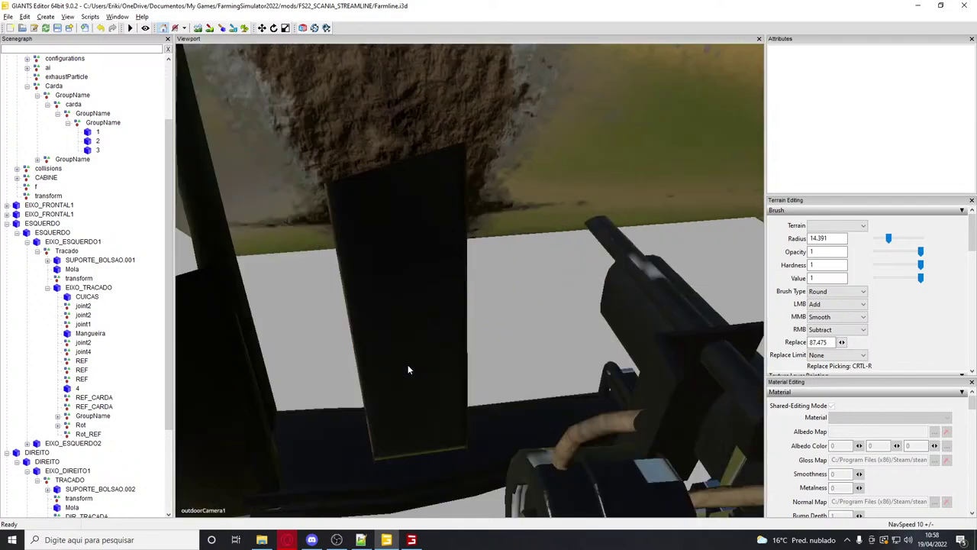
pyautogui.moveTo(514, 373); pyautogui.dragTo(459, 414)
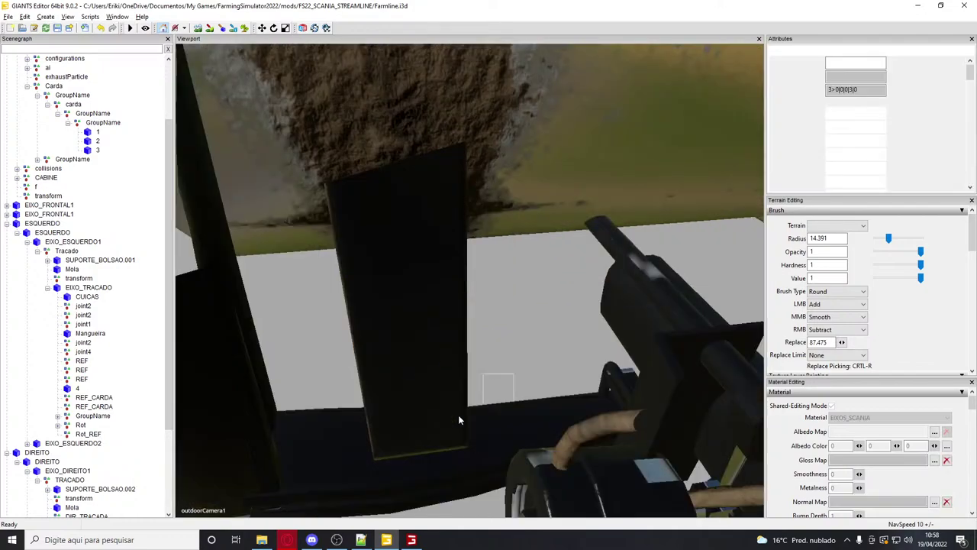
pyautogui.scroll(-3, 458, 415)
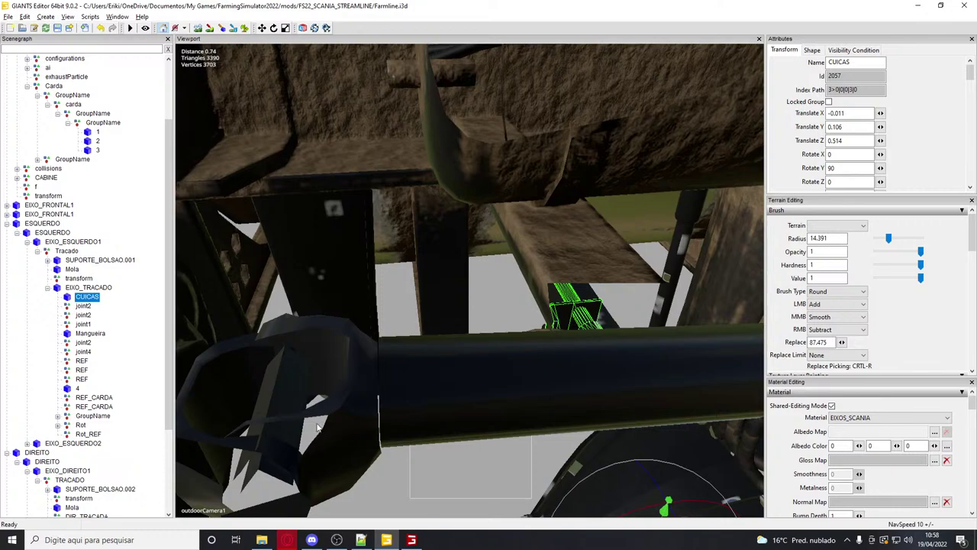
pyautogui.click(90, 288)
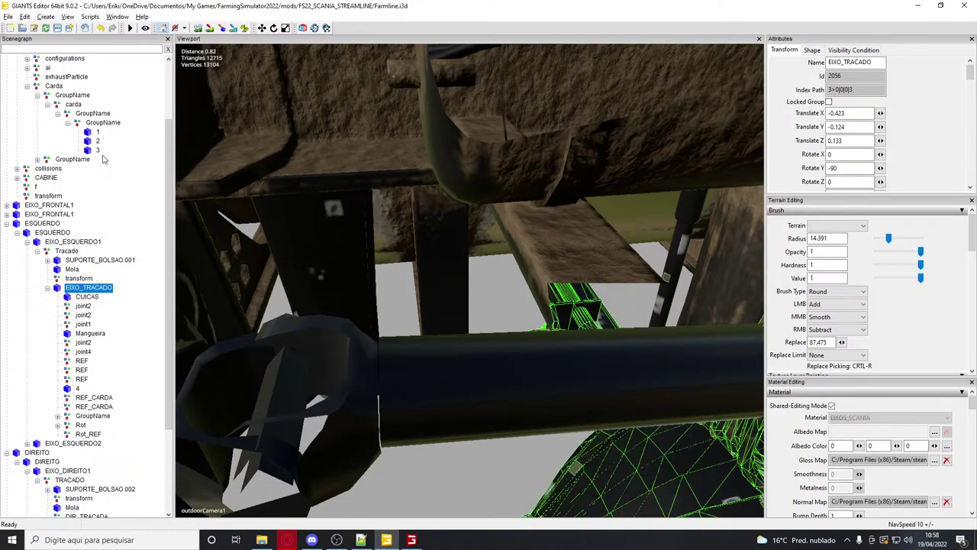
pyautogui.click(96, 141)
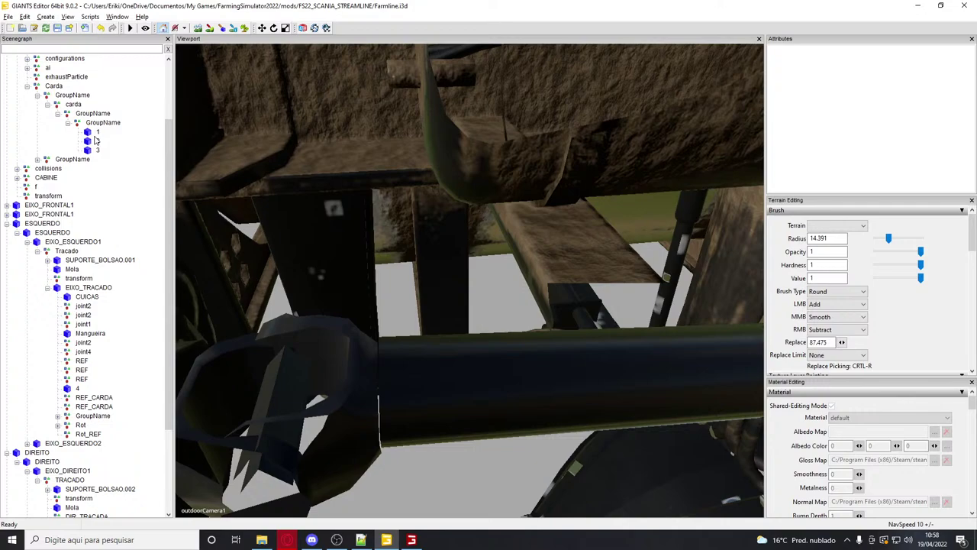
# Focus on driveshaft piece 1 under Carda and inspect its tube and the joint at its end from several angles
pyautogui.click(96, 132)
pyautogui.press('f')
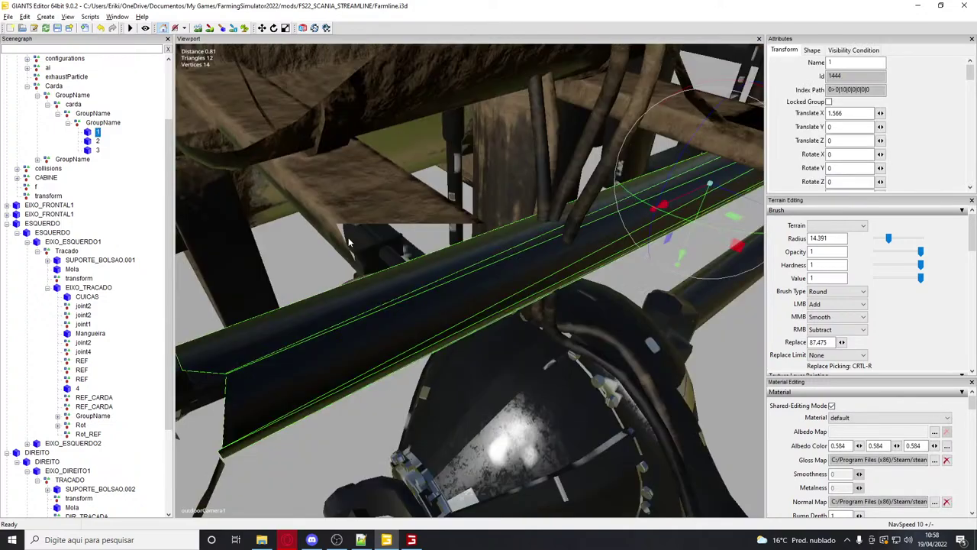
pyautogui.keyDown('alt'); pyautogui.moveTo(349, 238); pyautogui.dragTo(388, 223); pyautogui.keyUp('alt')
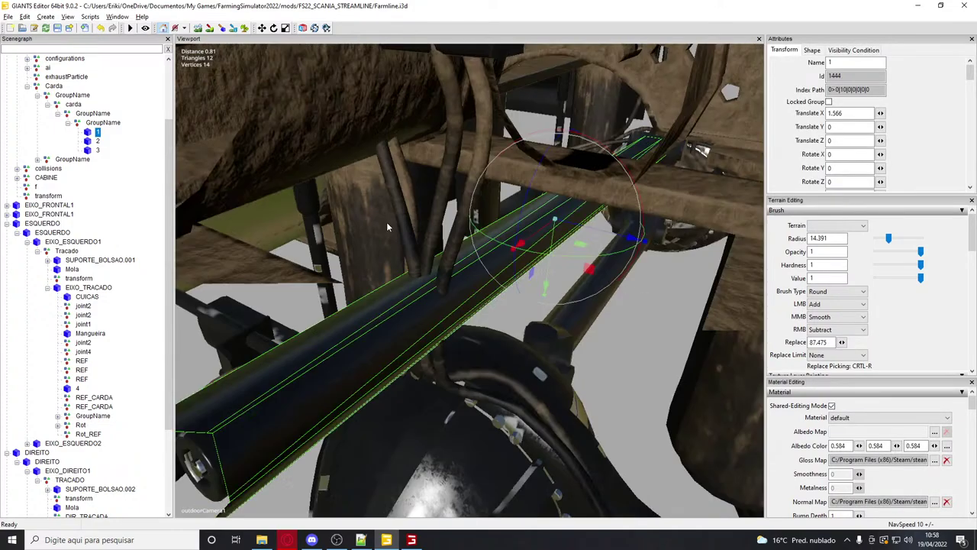
pyautogui.moveTo(387, 227); pyautogui.dragTo(365, 248, button='middle')
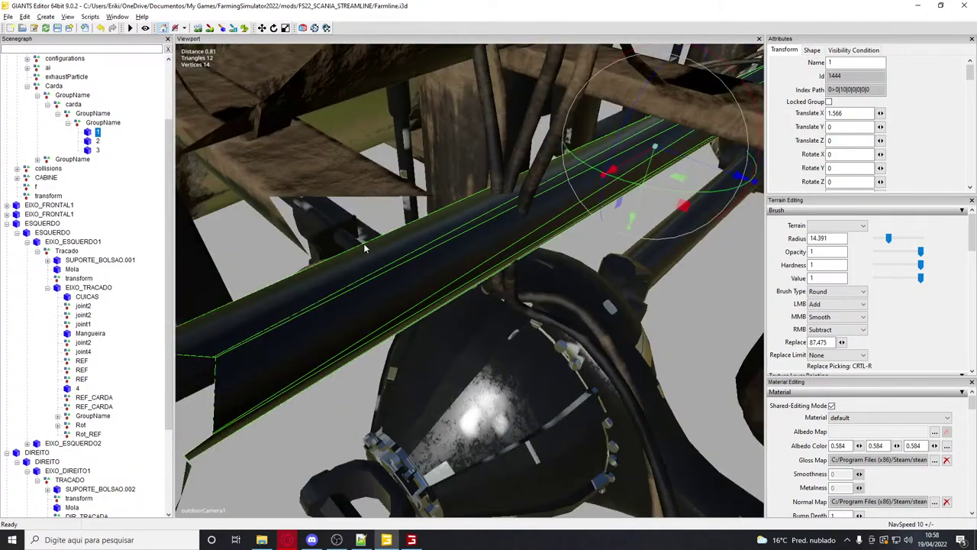
pyautogui.moveTo(364, 245)
pyautogui.keyDown('alt'); pyautogui.mouseDown()
pyautogui.moveTo(351, 258)
pyautogui.moveTo(380, 244)
pyautogui.mouseUp(); pyautogui.keyUp('alt')
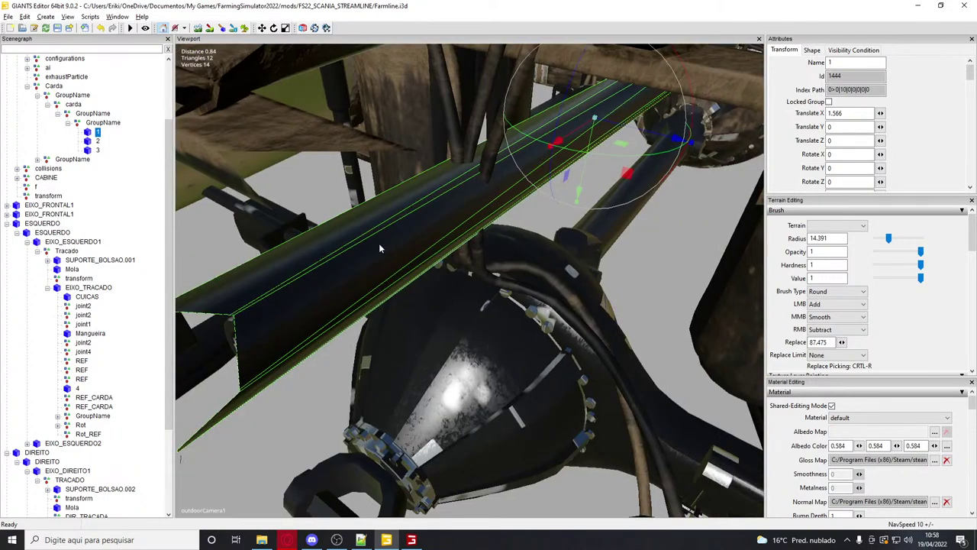
pyautogui.moveTo(300, 241); pyautogui.dragTo(194, 210, button='middle')
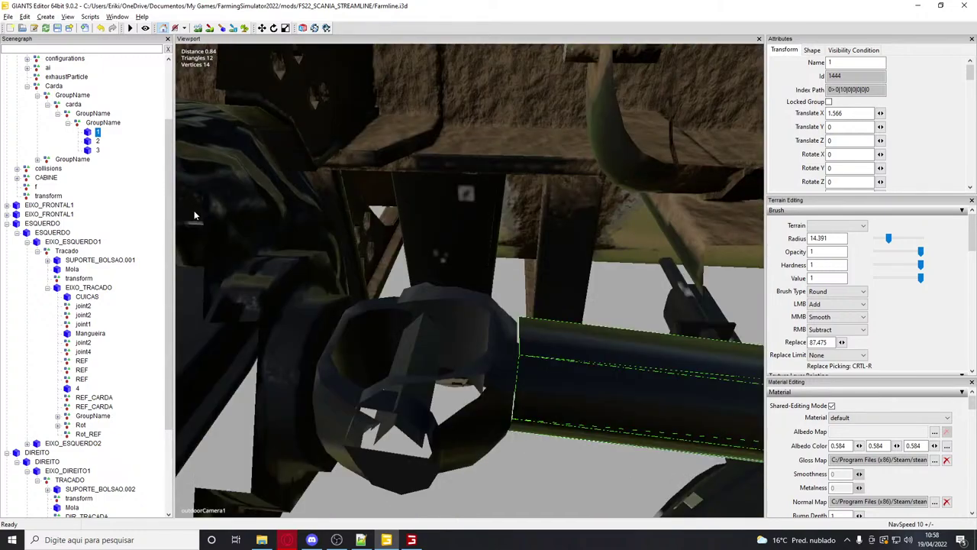
pyautogui.moveTo(248, 234); pyautogui.dragTo(426, 314, button='middle')
pyautogui.keyDown('alt'); pyautogui.moveTo(426, 314); pyautogui.dragTo(424, 313); pyautogui.keyUp('alt')
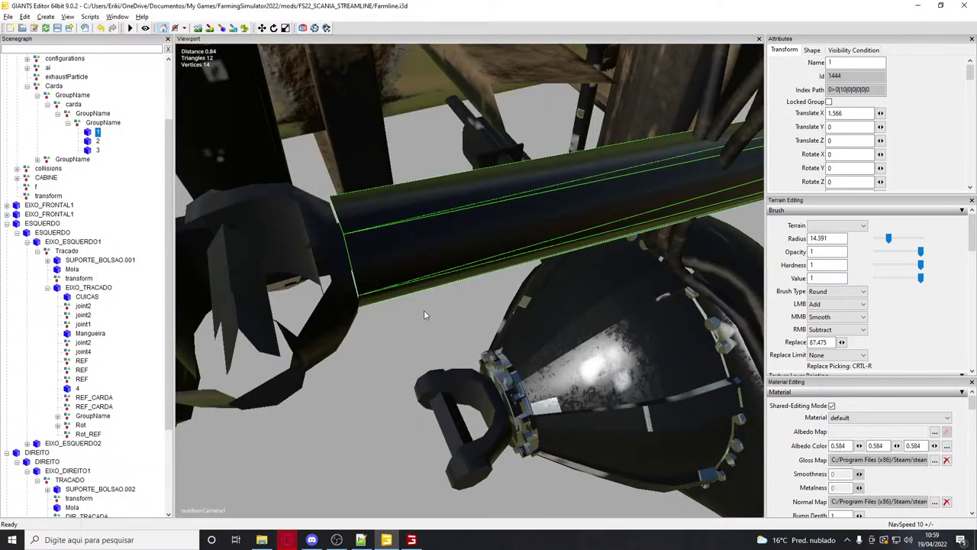
# Switch to Farming Simulator 22, reopen the S 530 in the shop, and view the 4x2 chassis from the rear side
pyautogui.click(411, 540)
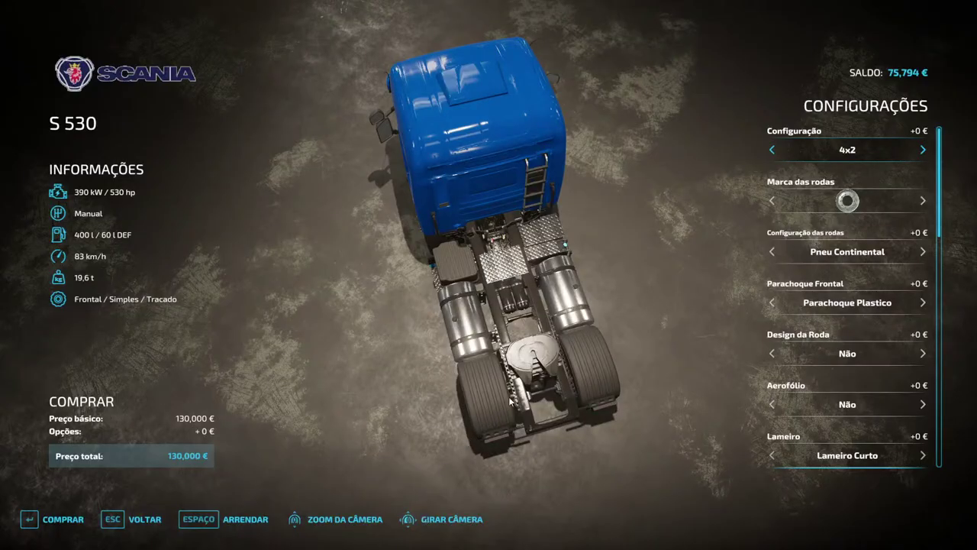
pyautogui.press('Escape')
pyautogui.click(525, 302)
pyautogui.moveTo(492, 326); pyautogui.dragTo(761, 377)
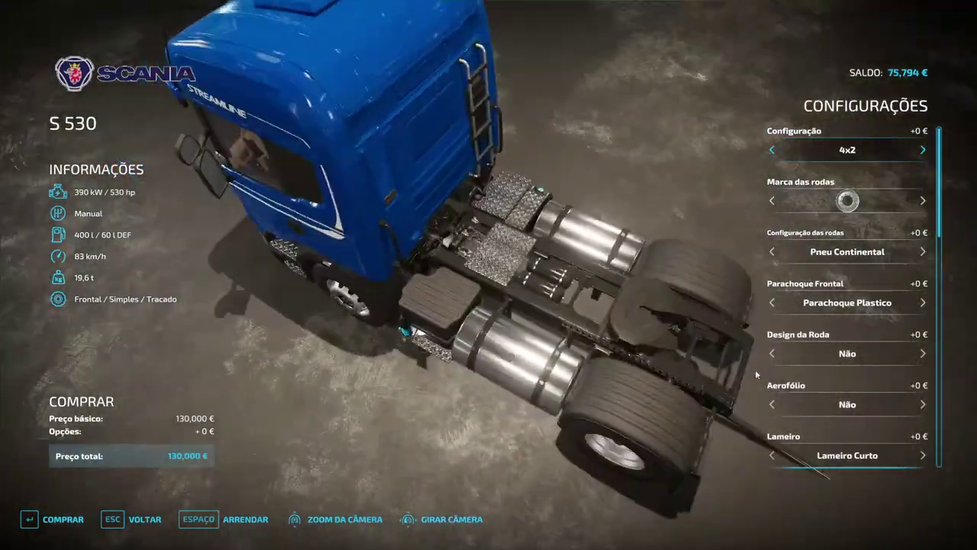
# Return to GIANTS Editor and examine which driveshaft parts belong to the first GroupName and to its Carda parent
pyautogui.hotkey('alt', 'Tab')
pyautogui.keyDown('alt'); pyautogui.moveTo(672, 388); pyautogui.dragTo(390, 284); pyautogui.keyUp('alt')
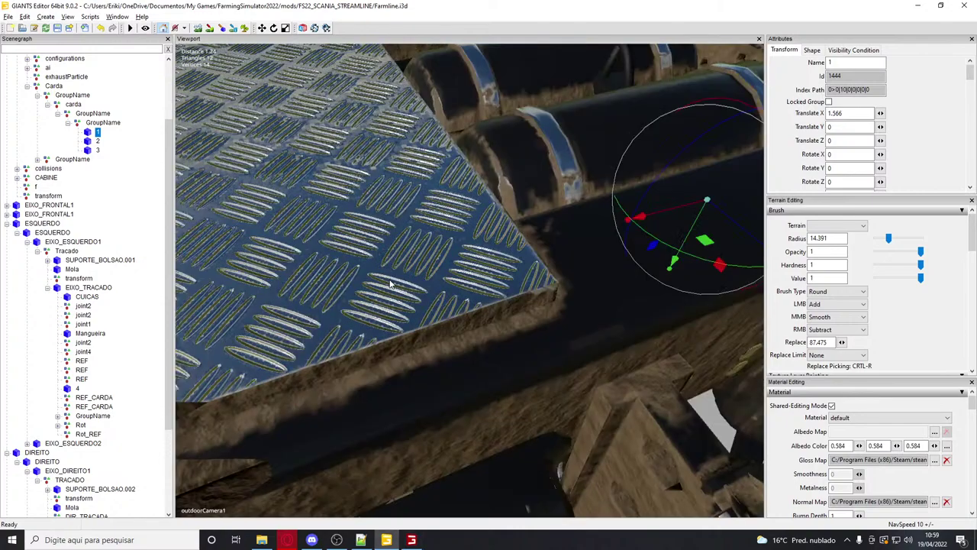
pyautogui.scroll(3, 412, 292)
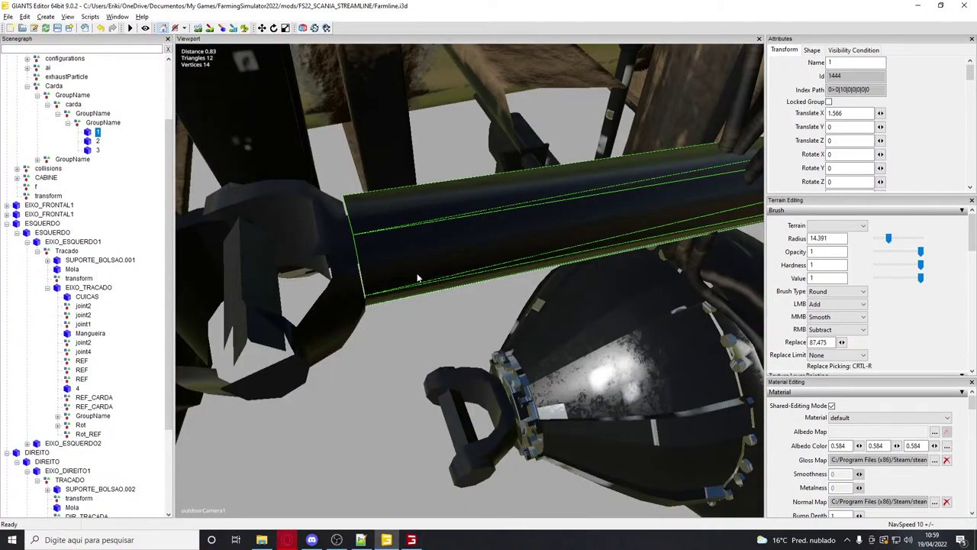
pyautogui.moveTo(518, 252); pyautogui.dragTo(504, 255, button='right')
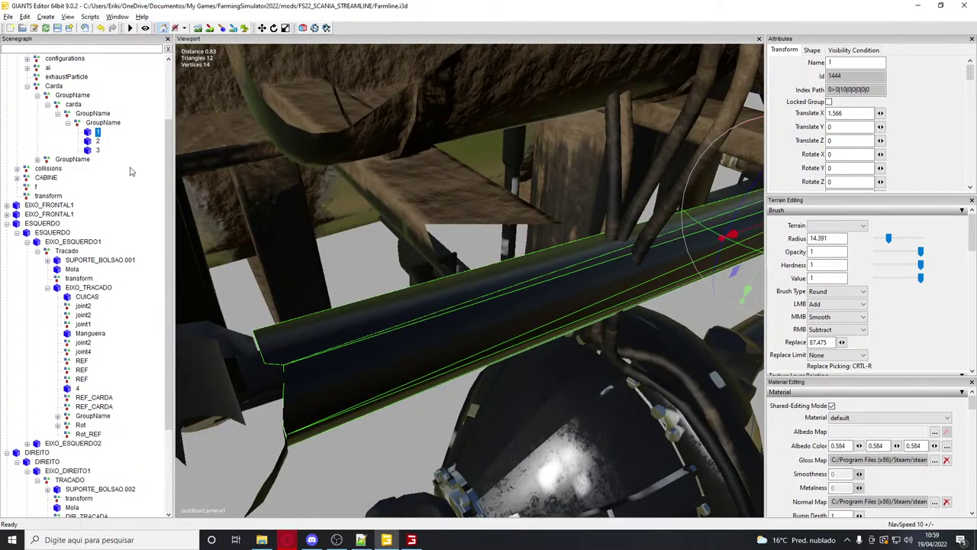
pyautogui.click(73, 95)
pyautogui.keyDown('alt'); pyautogui.moveTo(314, 227); pyautogui.dragTo(316, 210); pyautogui.keyUp('alt')
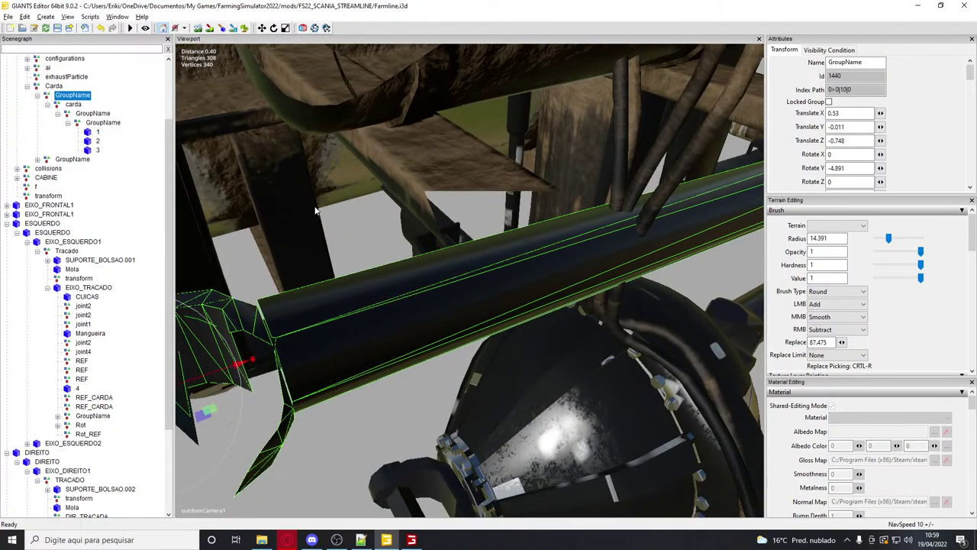
pyautogui.press('Up')
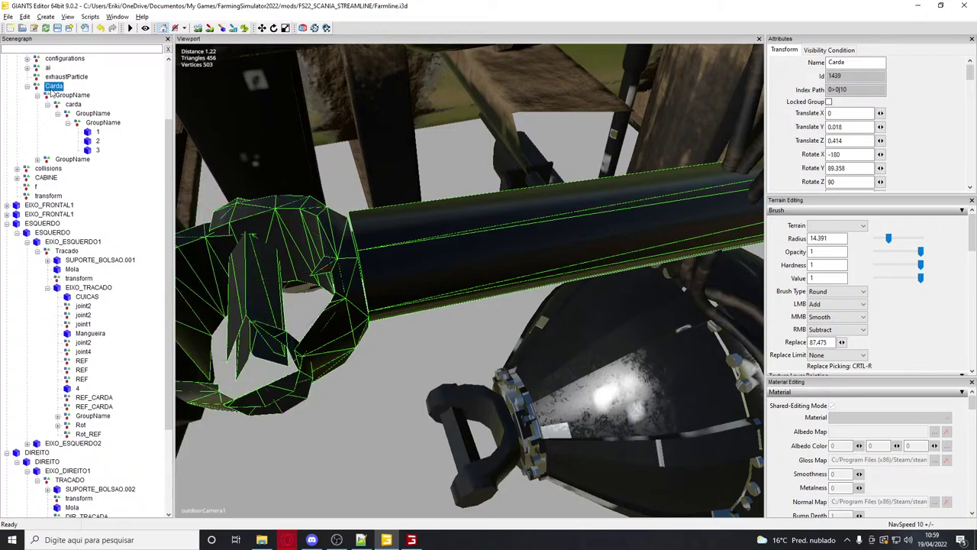
pyautogui.keyDown('alt'); pyautogui.moveTo(298, 210); pyautogui.dragTo(350, 196); pyautogui.keyUp('alt')
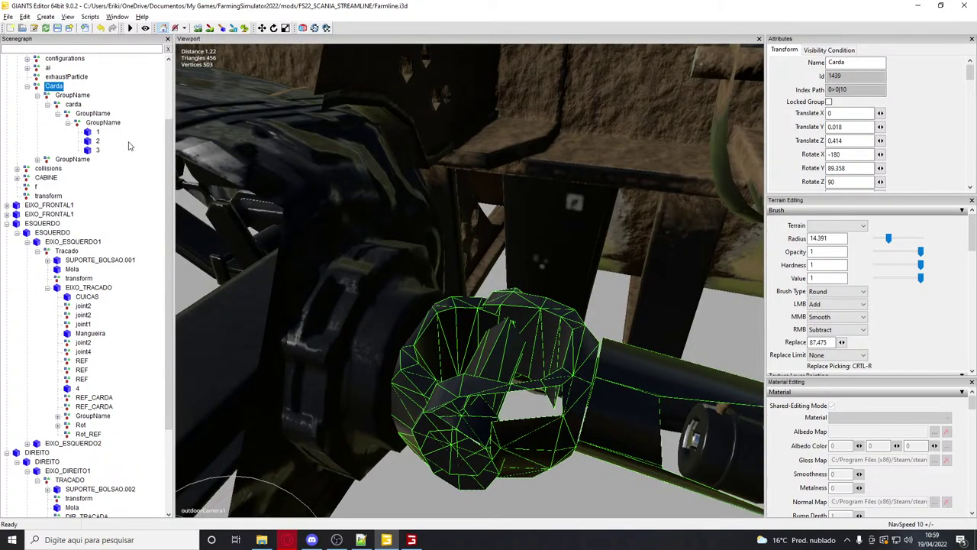
# Duplicate the first GroupName under Carda, keeping only piece 1 in the copy and pieces 2 and 3 in the original
pyautogui.click(38, 95)
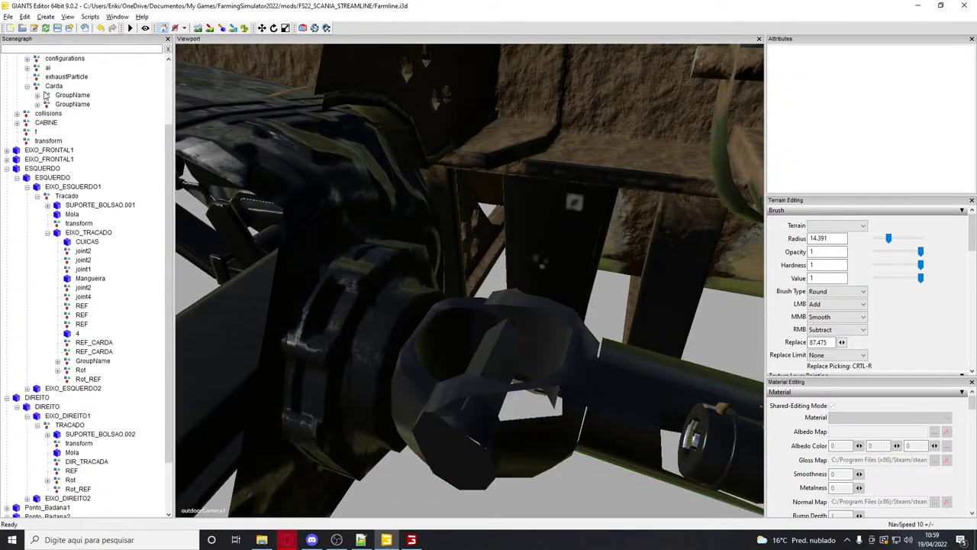
pyautogui.click(55, 95)
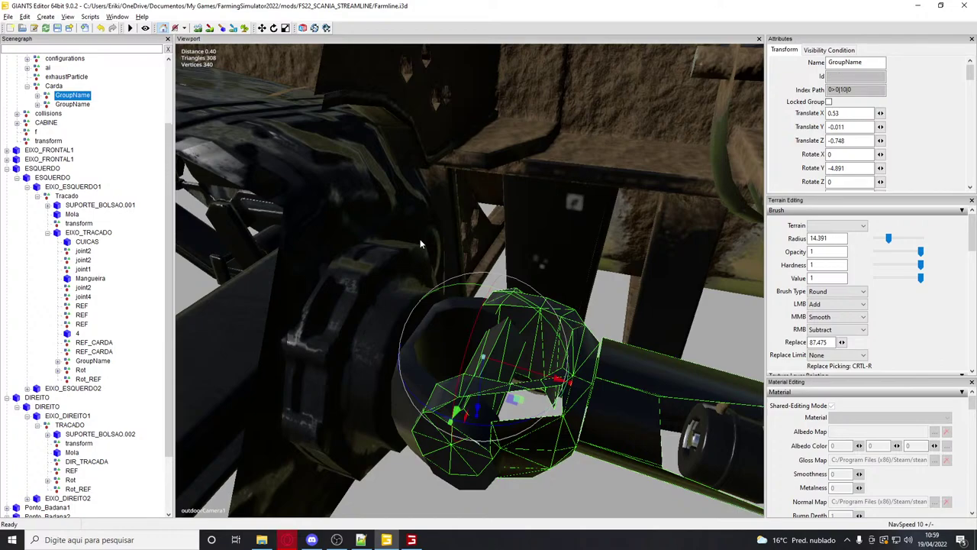
pyautogui.hotkey('ctrl', 'd')
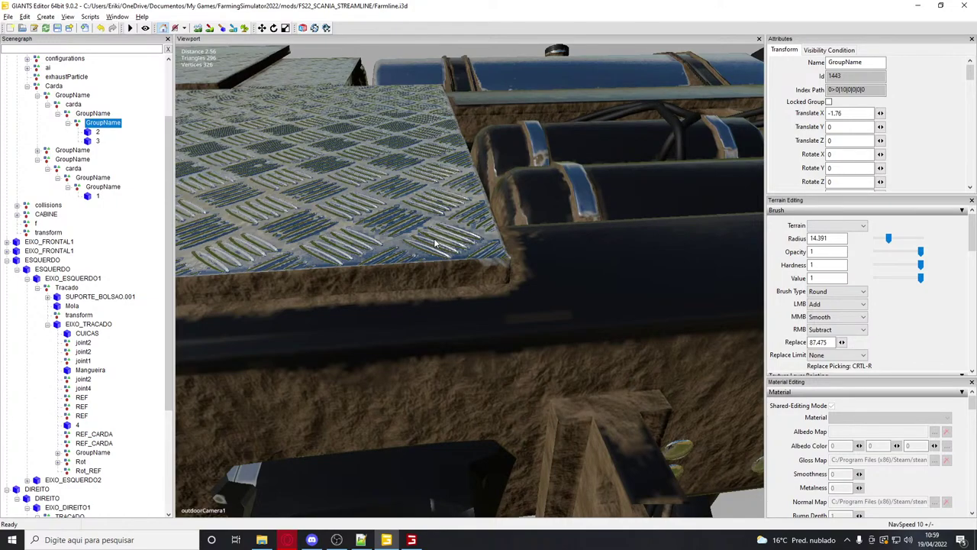
# Comment out the driveshaft movingPart on line 2473 of Farmline.xml in Notepad++, and check the reopened S 530 in the game shop
pyautogui.hotkey('alt', 'Tab')
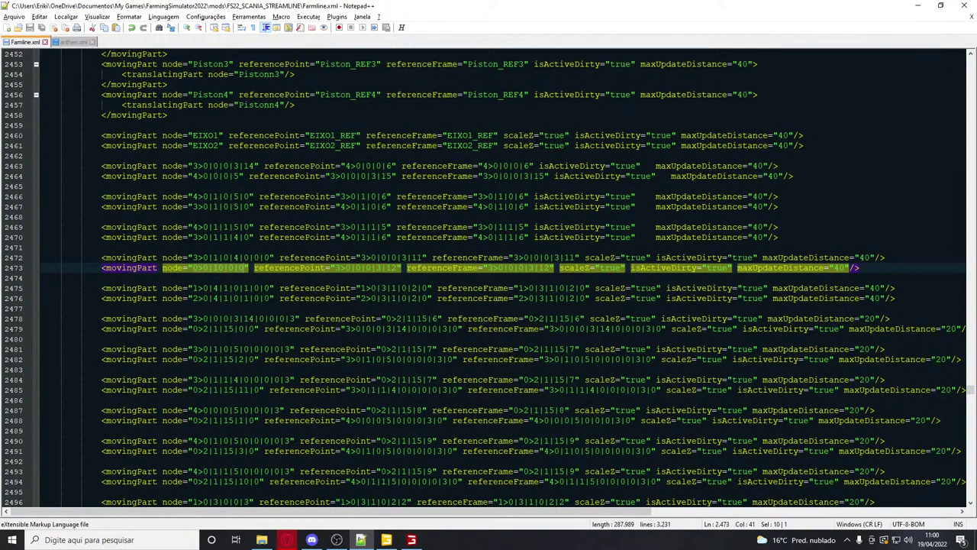
pyautogui.moveTo(897, 269); pyautogui.dragTo(86, 268)
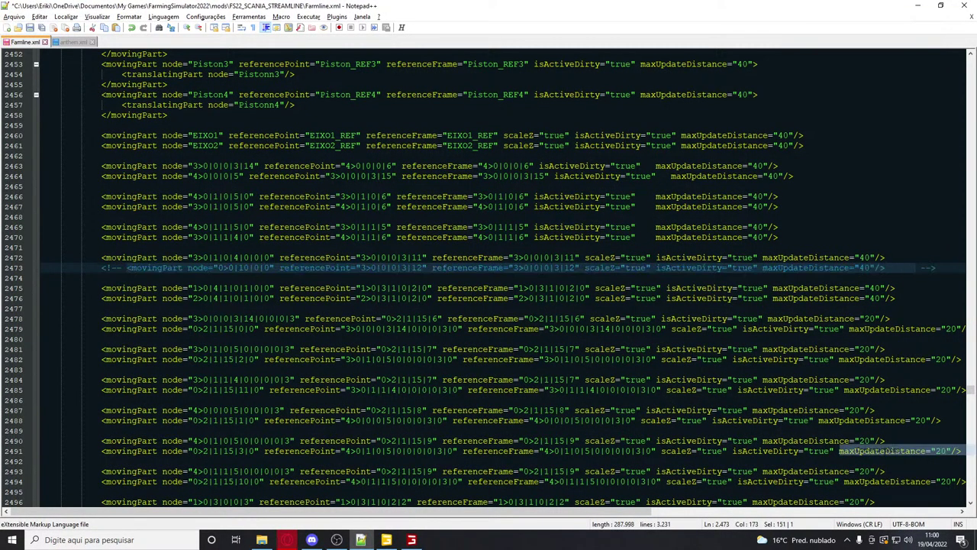
pyautogui.hotkey('alt', 'Tab')
pyautogui.hotkey('alt', 'Tab')
pyautogui.press('Tab')
pyautogui.press('Escape')
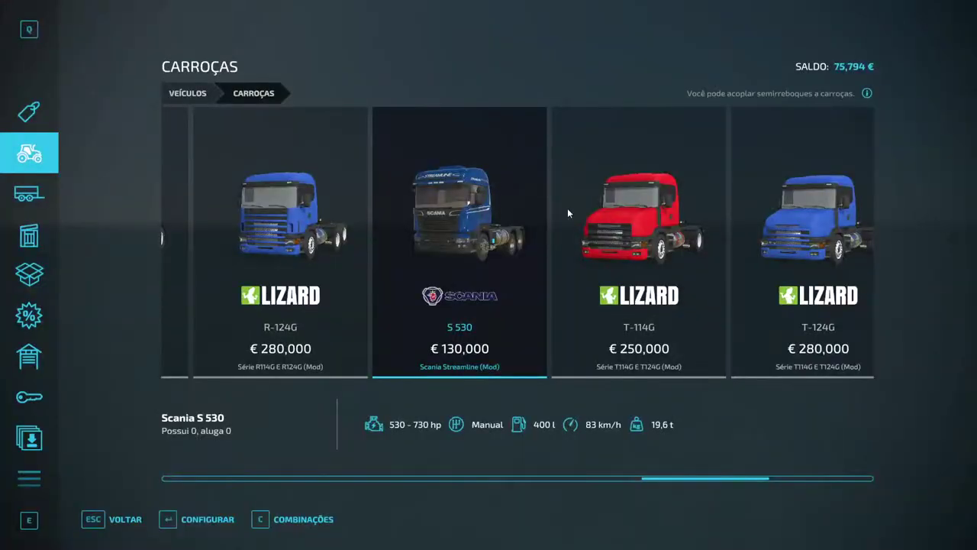
pyautogui.click(525, 273)
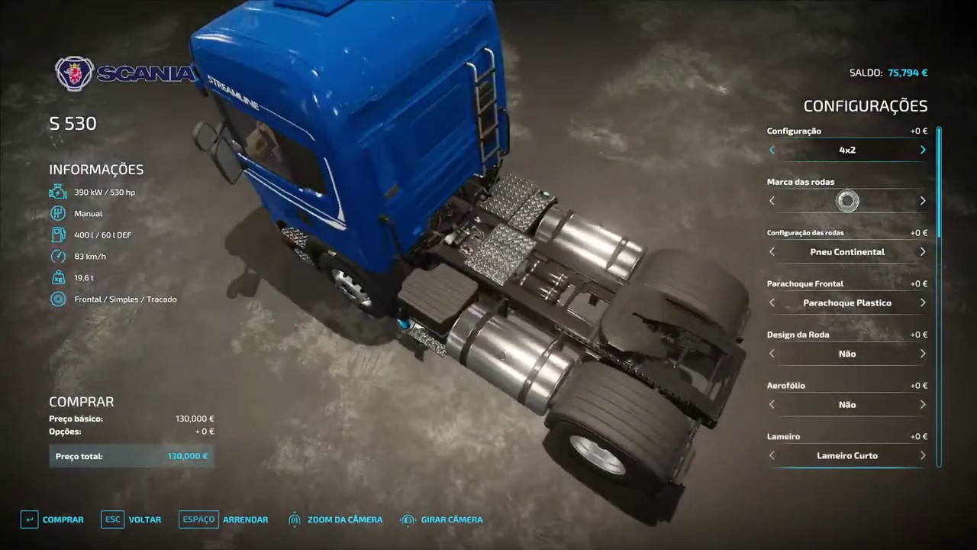
pyautogui.moveTo(525, 272); pyautogui.dragTo(393, 233)
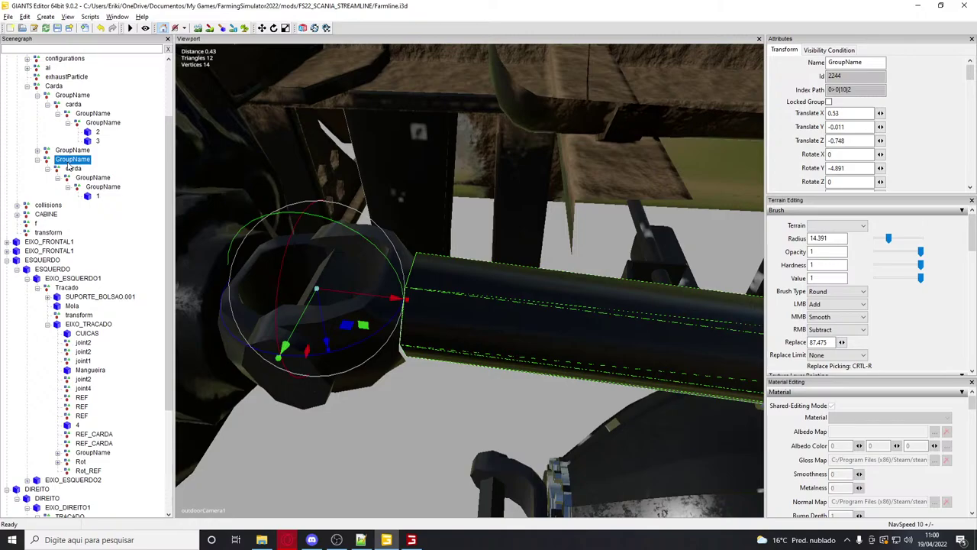
# Restore the commented-out movingPart on line 2473 of Farmline.xml and set its node to 0>0|10|2|0
pyautogui.hotkey('alt', 'Tab')
pyautogui.hotkey('alt', 'Tab')
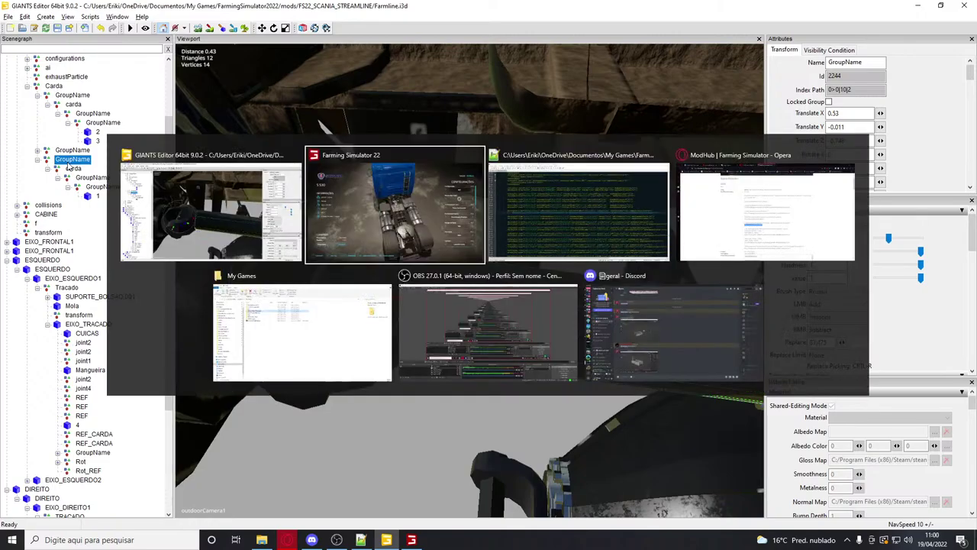
pyautogui.hotkey('alt', 'Tab')
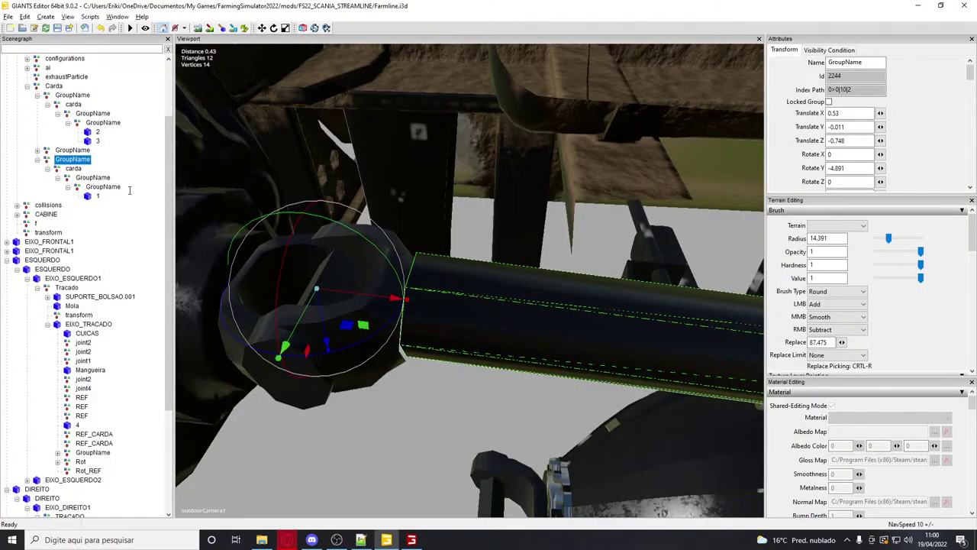
pyautogui.hotkey('alt', 'Tab')
pyautogui.moveTo(254, 267); pyautogui.dragTo(258, 267)
pyautogui.click(257, 267)
pyautogui.write('2')
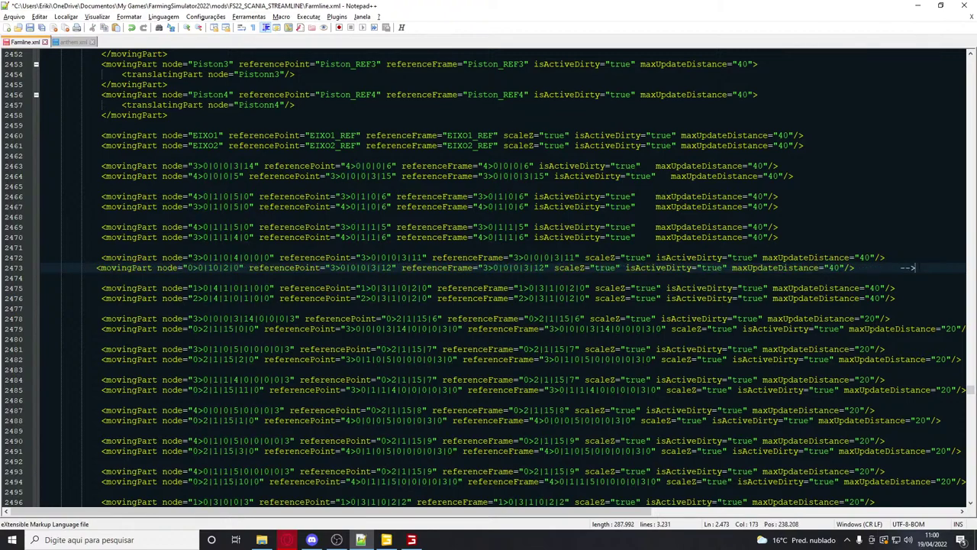
# Switch to Farming Simulator 22, open the S 530, view its 4x2 chassis, and lease the truck
pyautogui.hotkey('alt', 'Tab')
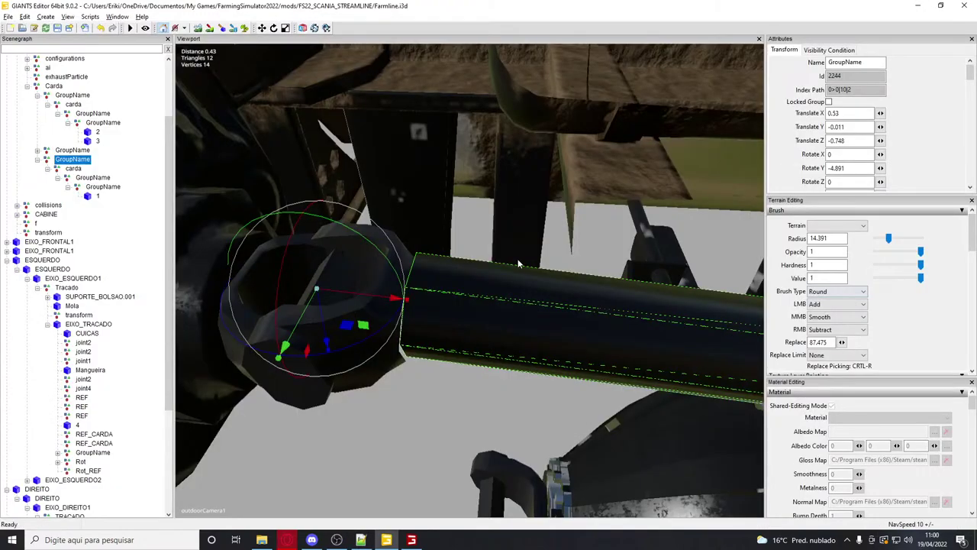
pyautogui.hotkey('alt', 'Tab')
pyautogui.click(440, 245)
pyautogui.moveTo(555, 248); pyautogui.dragTo(501, 259)
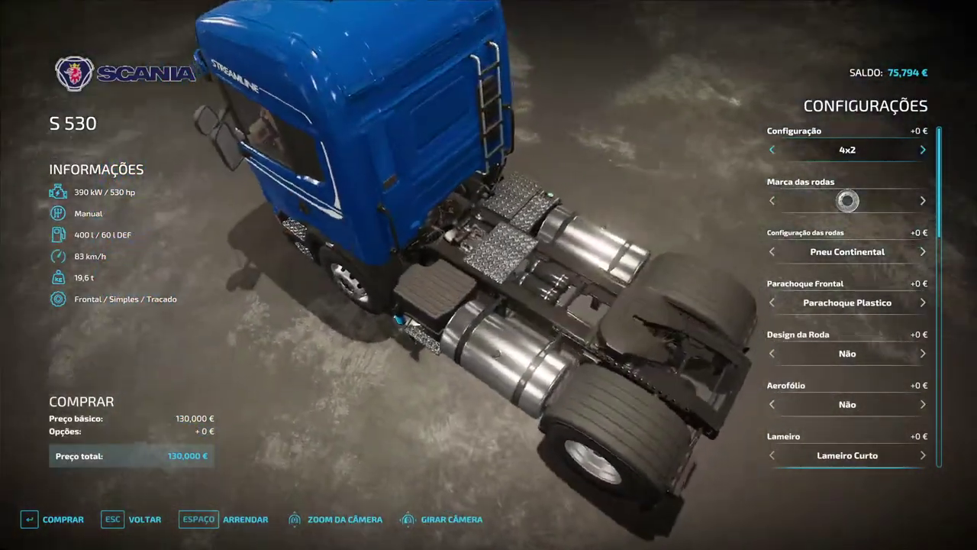
pyautogui.click(227, 517)
pyautogui.click(343, 362)
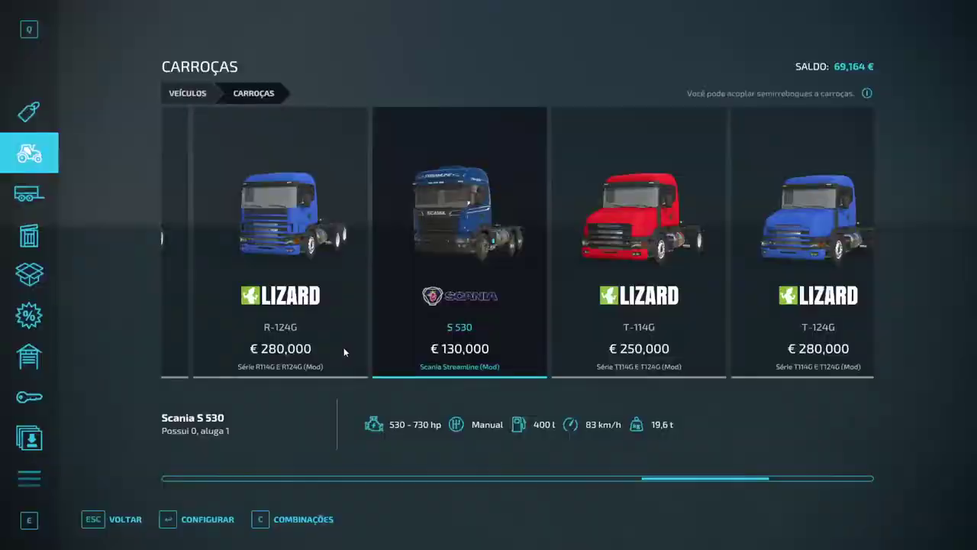
# Leave the shop and inspect the driveshaft underneath the leased S 530 in the game
pyautogui.press('Escape')
pyautogui.press('Escape')
pyautogui.press('Tab')
pyautogui.press('e')
pyautogui.press('w')
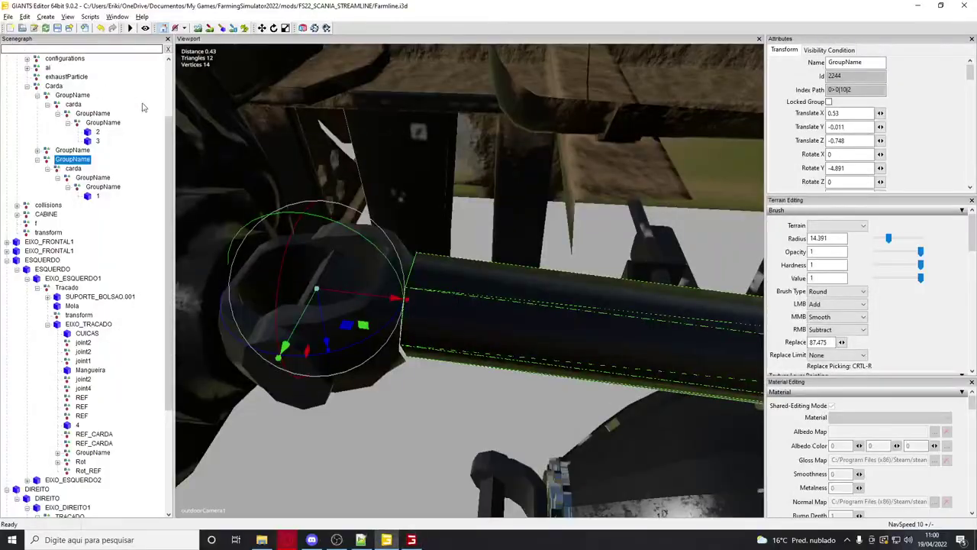
# Compare the Carda group holding piece 1 in GIANTS Editor with the movingPart entries in Farmline.xml
pyautogui.keyDown('alt'); pyautogui.moveTo(233, 203); pyautogui.dragTo(485, 121); pyautogui.keyUp('alt')
pyautogui.moveTo(485, 121); pyautogui.dragTo(359, 127, button='right')
pyautogui.hotkey('alt', 'Tab')
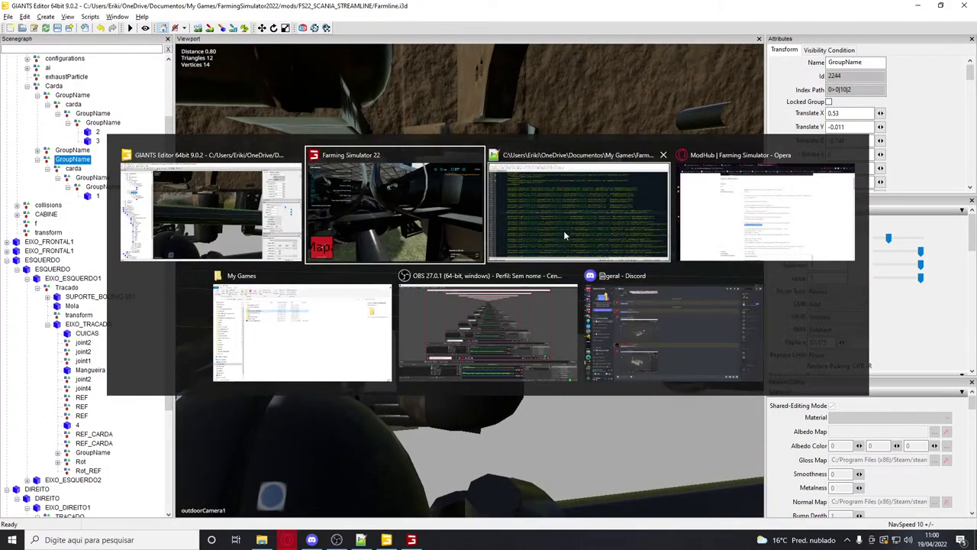
pyautogui.click(563, 231)
pyautogui.hotkey('alt', 'Tab')
pyautogui.hotkey('alt', 'Tab')
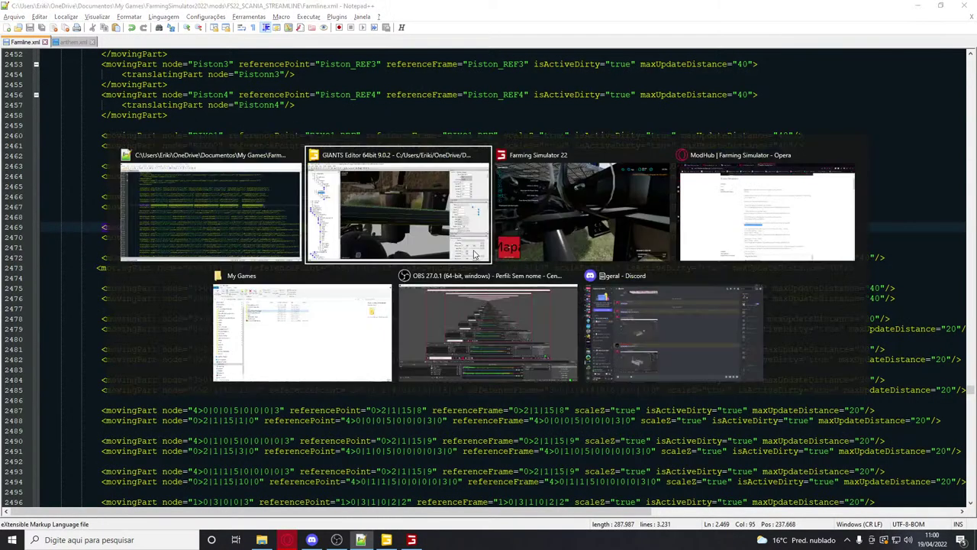
pyautogui.hotkey('alt', 'Tab')
pyautogui.hotkey('alt', 'Tab')
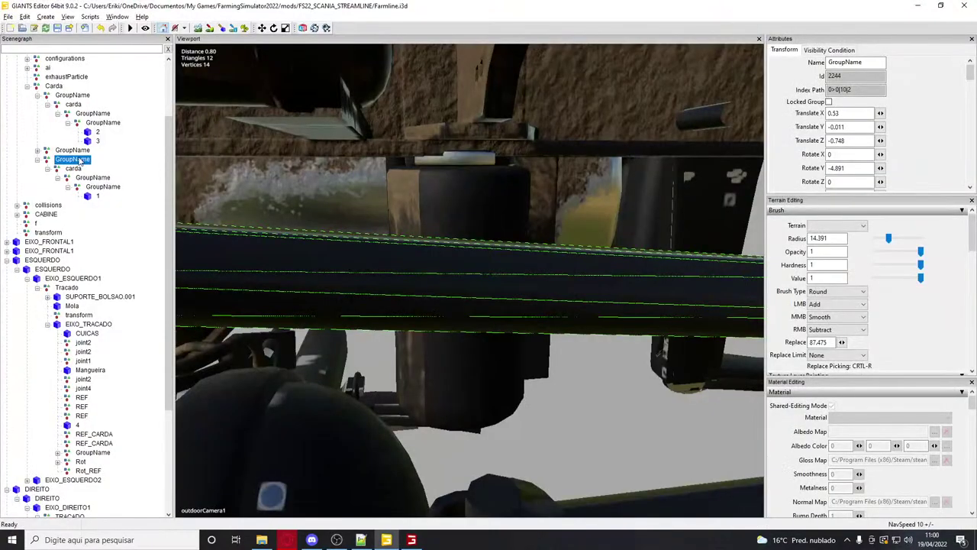
pyautogui.scroll(-3, 390, 229)
pyautogui.keyDown('alt'); pyautogui.moveTo(394, 233); pyautogui.dragTo(519, 234); pyautogui.keyUp('alt')
# Compare the axle end of the driveshaft in the game with the Carda pieces in GIANTS Editor
pyautogui.hotkey('alt', 'Tab')
pyautogui.press('s')
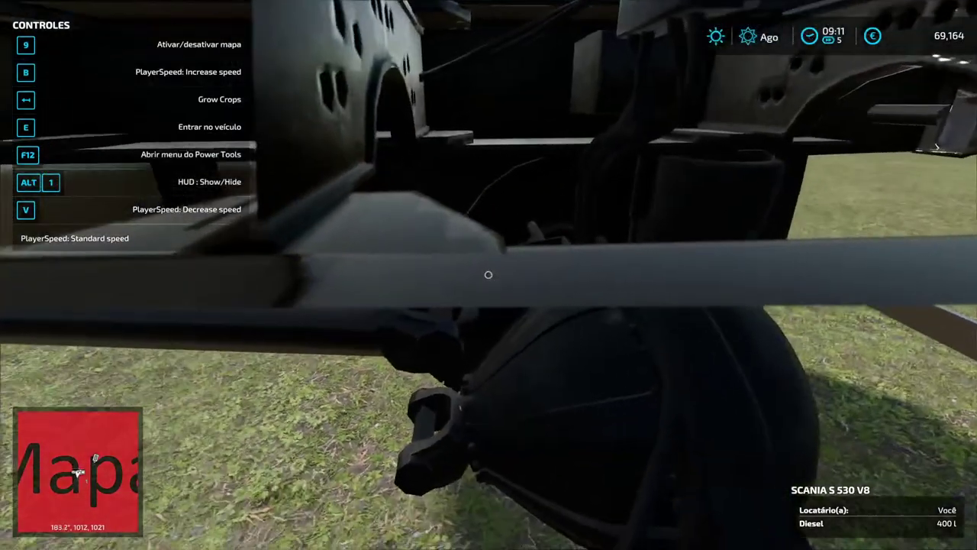
pyautogui.hotkey('alt', 'Tab')
pyautogui.hotkey('alt', 'Tab')
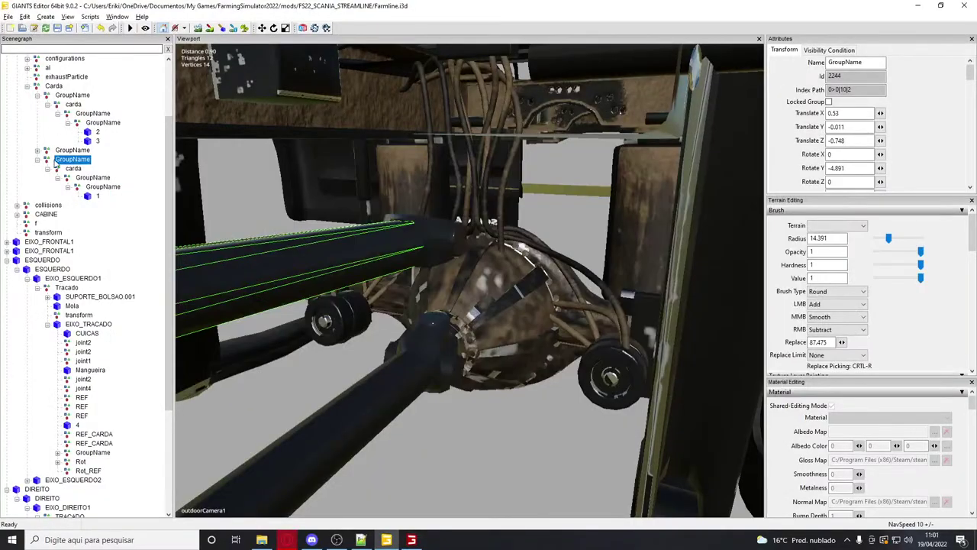
pyautogui.hotkey('alt', 'Tab')
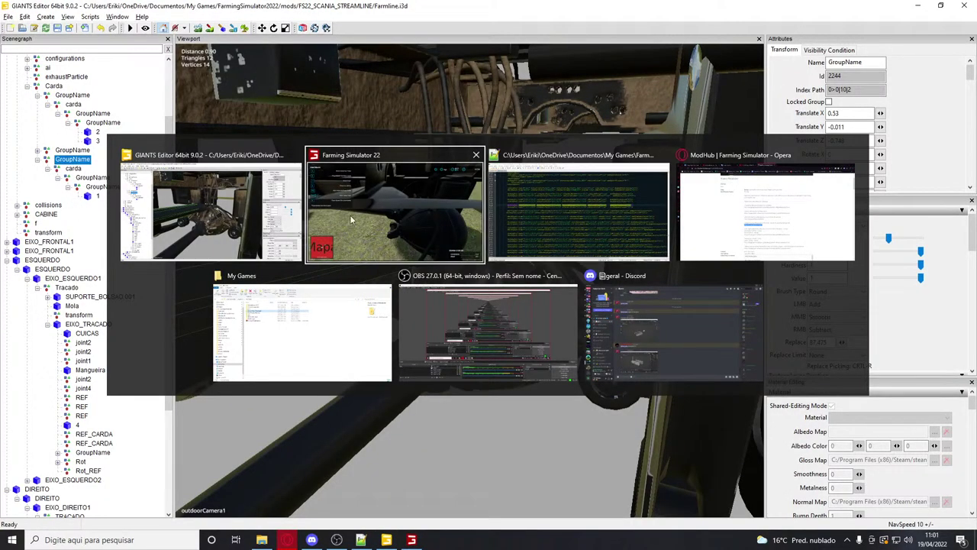
pyautogui.click(221, 197)
# Review the driveshaft movingPart entries around line 2473 of Farmline.xml in Notepad++
pyautogui.hotkey('alt', 'Tab')
pyautogui.press('Tab')
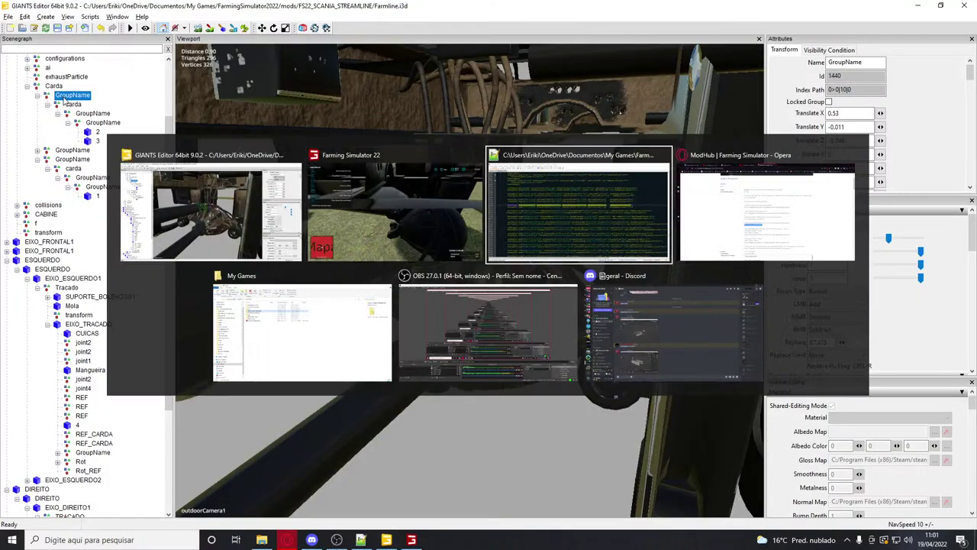
pyautogui.click(102, 278)
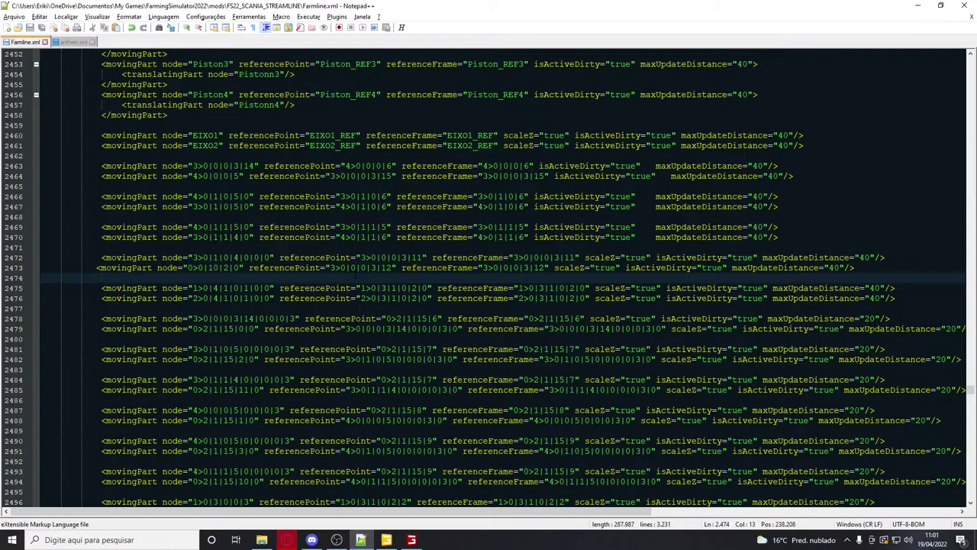
pyautogui.hotkey('alt', 'Tab')
pyautogui.press('Tab')
pyautogui.hotkey('alt', 'Tab')
pyautogui.press('Tab')
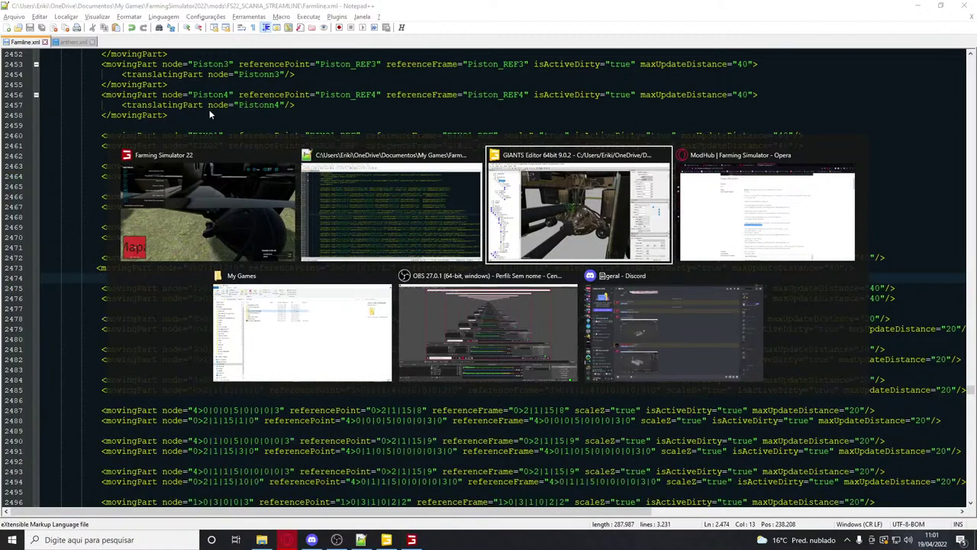
# Switch to Farming Simulator 22, enter the S 530, and drive it forward and backward to test the driveshaft
pyautogui.keyDown('alt'); pyautogui.click(209, 203); pyautogui.keyUp('alt')
pyautogui.press('e')
pyautogui.scroll(5, 489, 275)
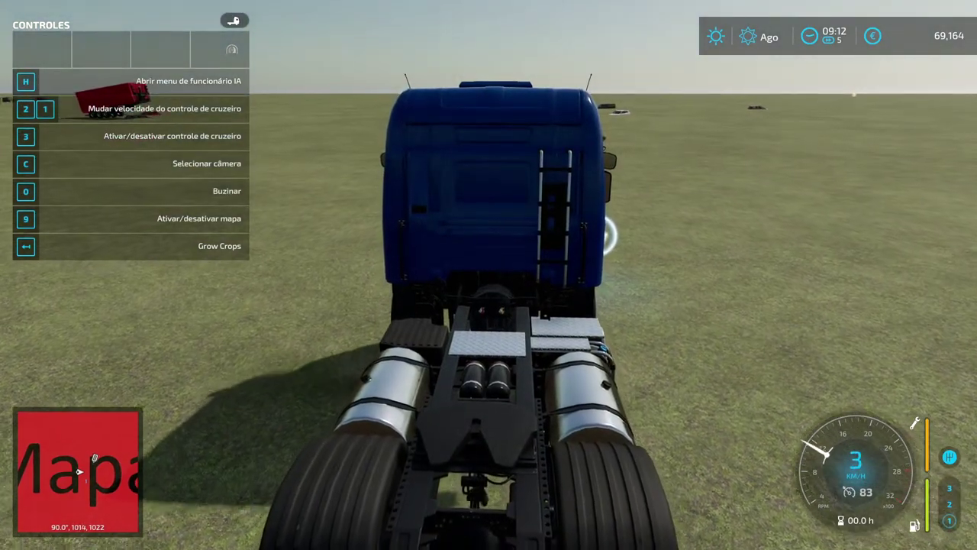
pyautogui.press('w')
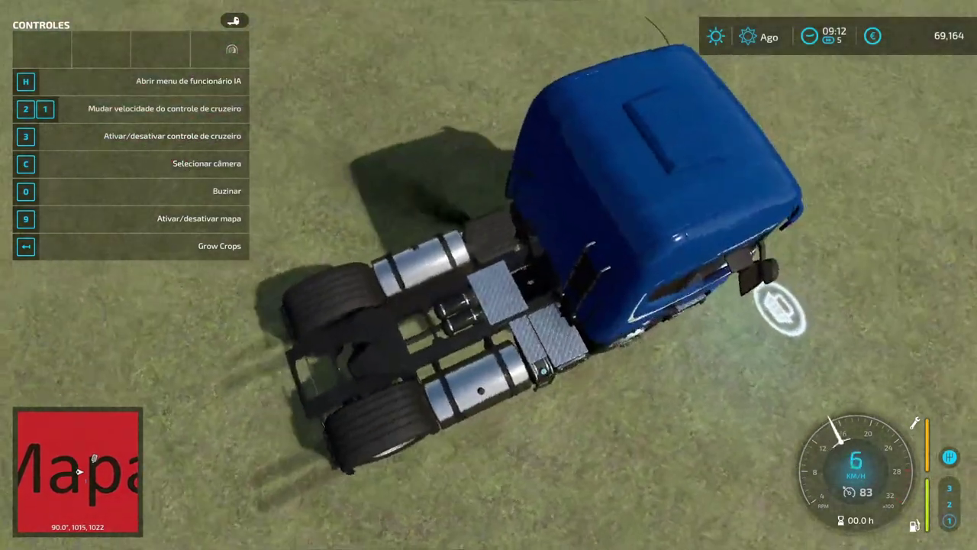
pyautogui.press('s')
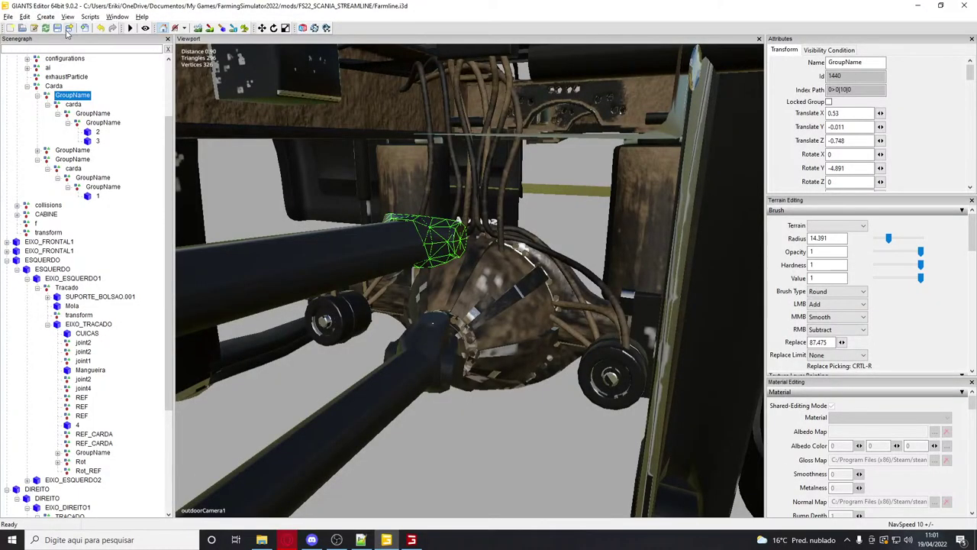
pyautogui.hotkey('alt', 'Tab')
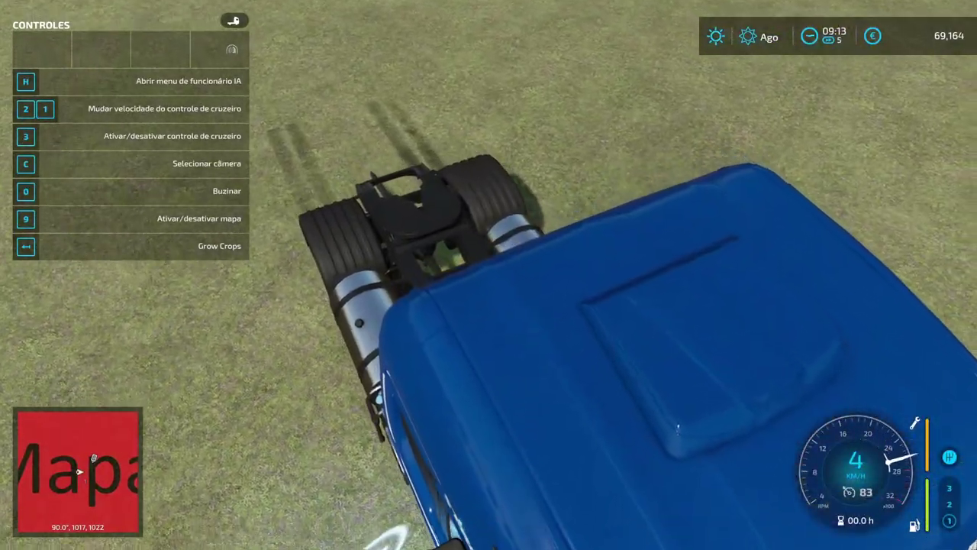
# Examine the Carda driveshaft in GIANTS Editor by selecting piece 2, the second GroupName, and the group containing piece 1
pyautogui.hotkey('alt', 'Tab')
pyautogui.keyDown('alt'); pyautogui.moveTo(557, 330); pyautogui.dragTo(487, 306); pyautogui.keyUp('alt')
pyautogui.moveTo(486, 310); pyautogui.dragTo(492, 316, button='right')
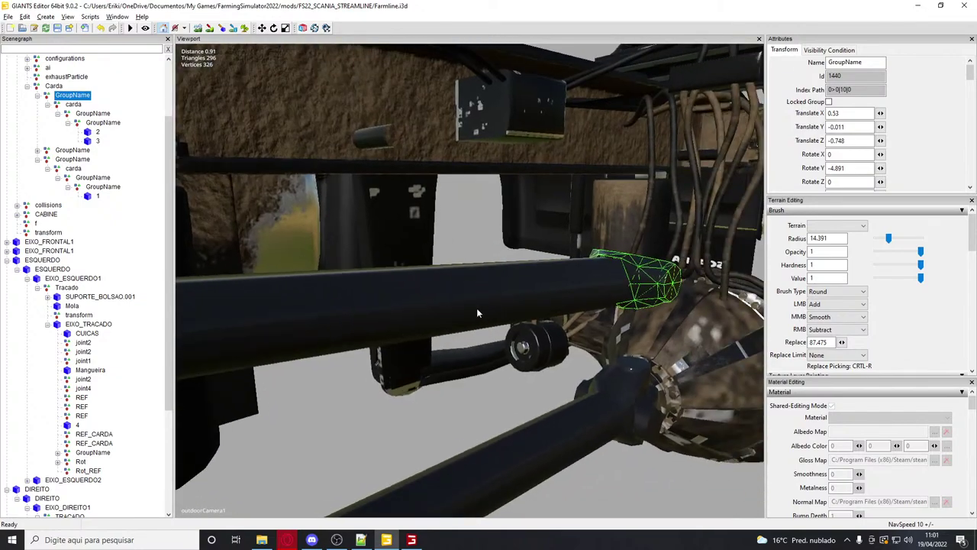
pyautogui.click(98, 135)
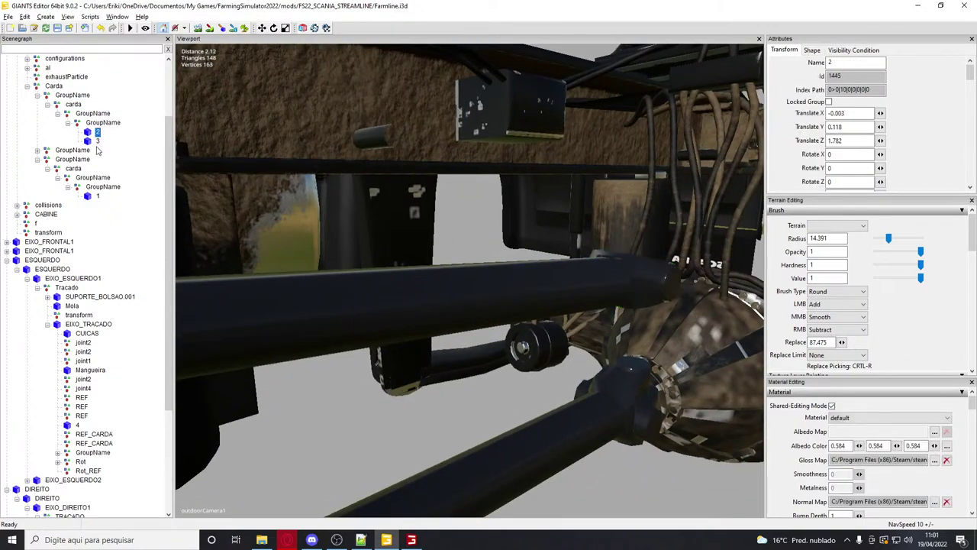
pyautogui.click(97, 151)
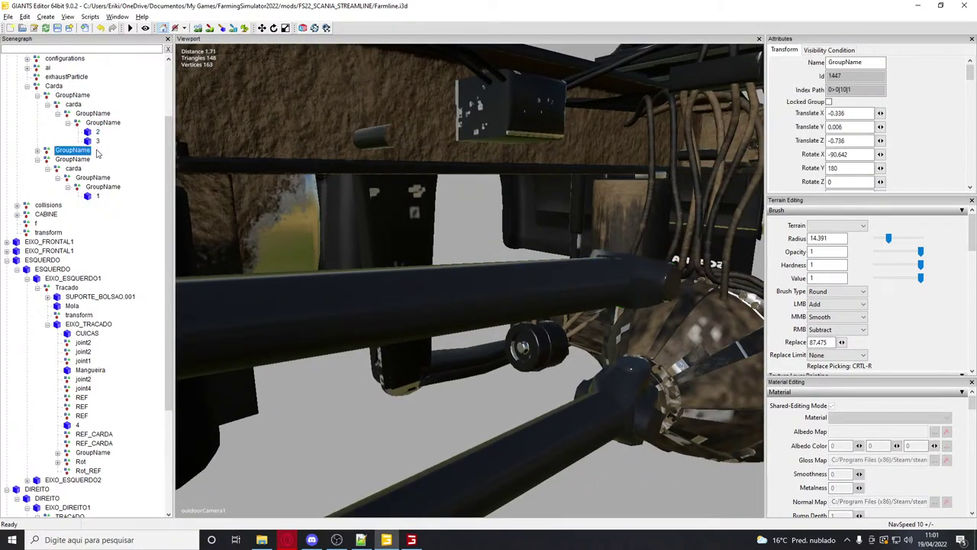
pyautogui.click(103, 187)
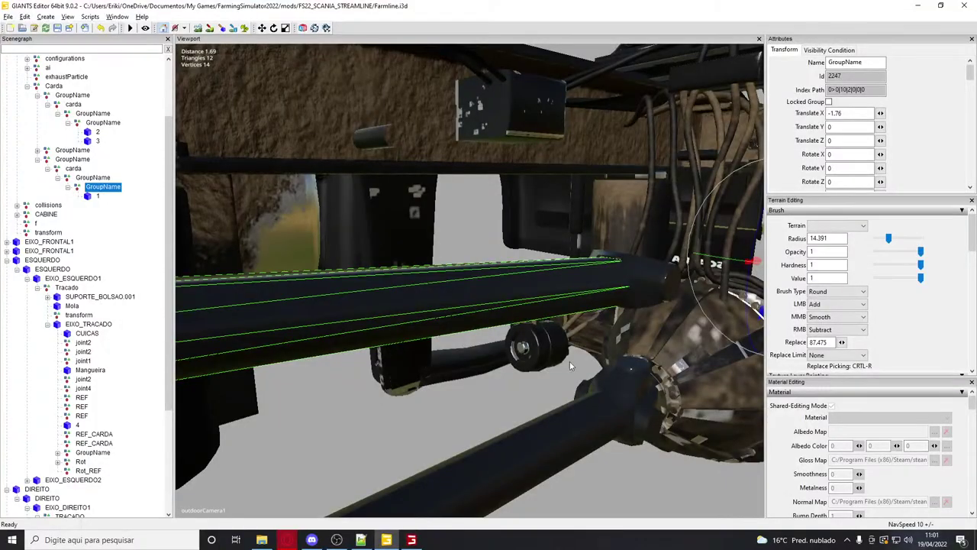
pyautogui.hotkey('alt', 'Tab')
pyautogui.hotkey('alt', 'Tab')
# Move shaft piece 1 in the third Carda group along its X axis to Translate X 2.083
pyautogui.click(98, 197)
pyautogui.press('f')
pyautogui.keyDown('alt'); pyautogui.moveTo(419, 262); pyautogui.dragTo(376, 286); pyautogui.keyUp('alt')
pyautogui.scroll(3, 401, 319)
pyautogui.moveTo(453, 325); pyautogui.dragTo(675, 386)
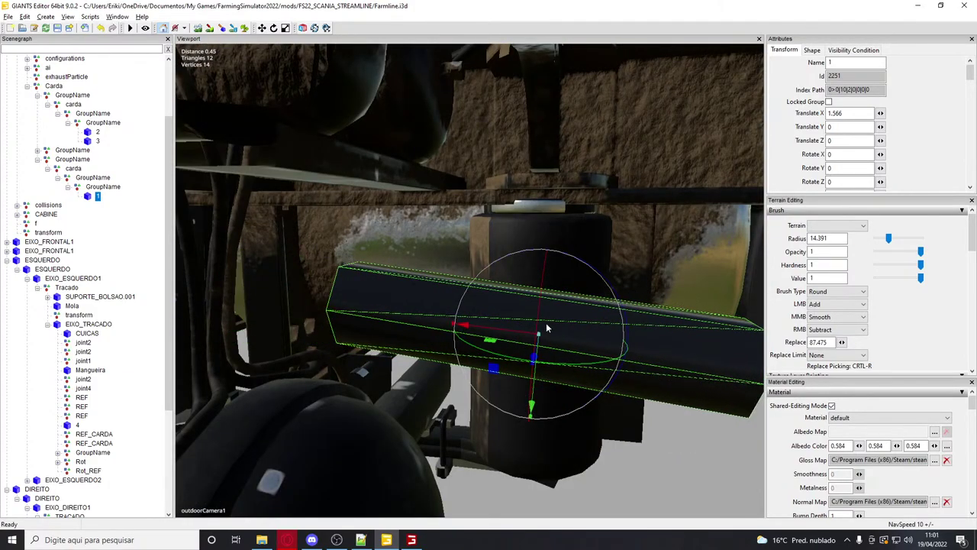
pyautogui.scroll(-8, 549, 329)
pyautogui.scroll(6, 592, 321)
pyautogui.keyDown('alt'); pyautogui.moveTo(546, 327); pyautogui.dragTo(632, 321); pyautogui.keyUp('alt')
pyautogui.scroll(4, 627, 313)
pyautogui.moveTo(573, 285); pyautogui.dragTo(252, 287)
pyautogui.keyDown('alt'); pyautogui.moveTo(252, 287); pyautogui.dragTo(491, 307); pyautogui.keyUp('alt')
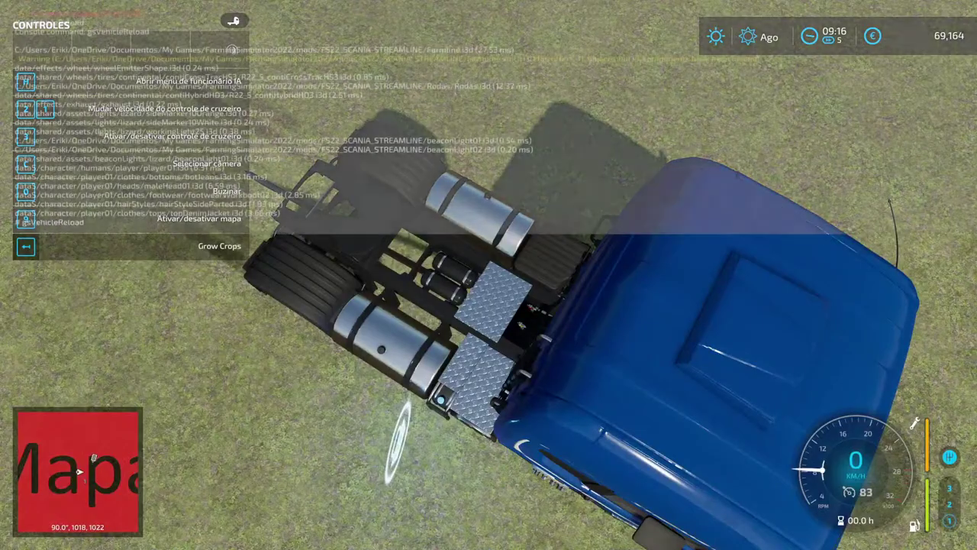
# Close the game console, leave the reloaded S 530, and inspect the driveshaft beneath its chassis
pyautogui.press('`')
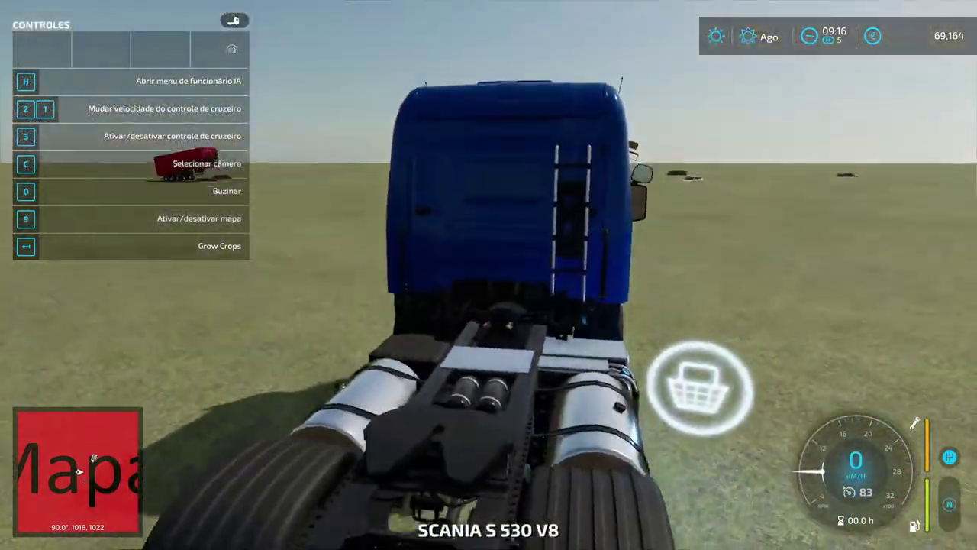
pyautogui.press('e')
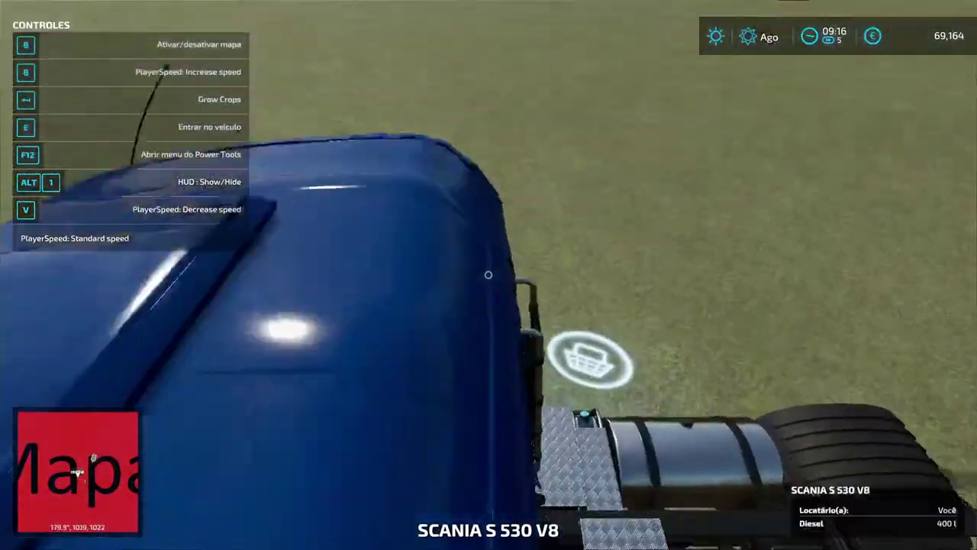
pyautogui.press('w')
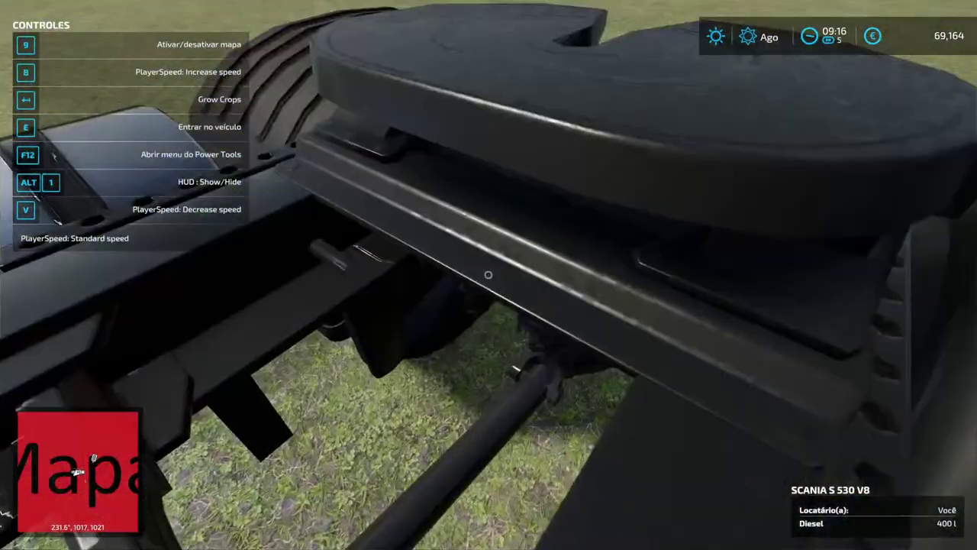
pyautogui.press('w')
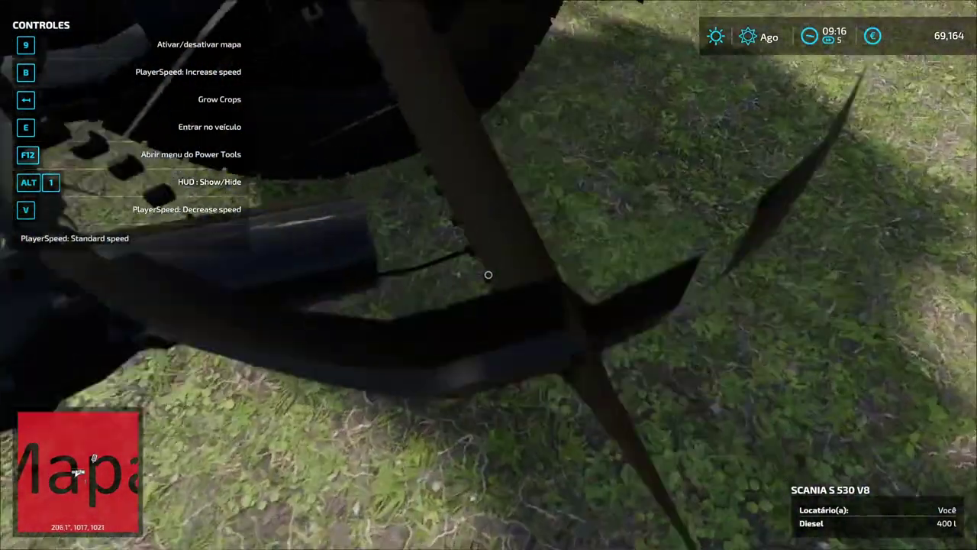
pyautogui.hotkey('alt', 'Tab')
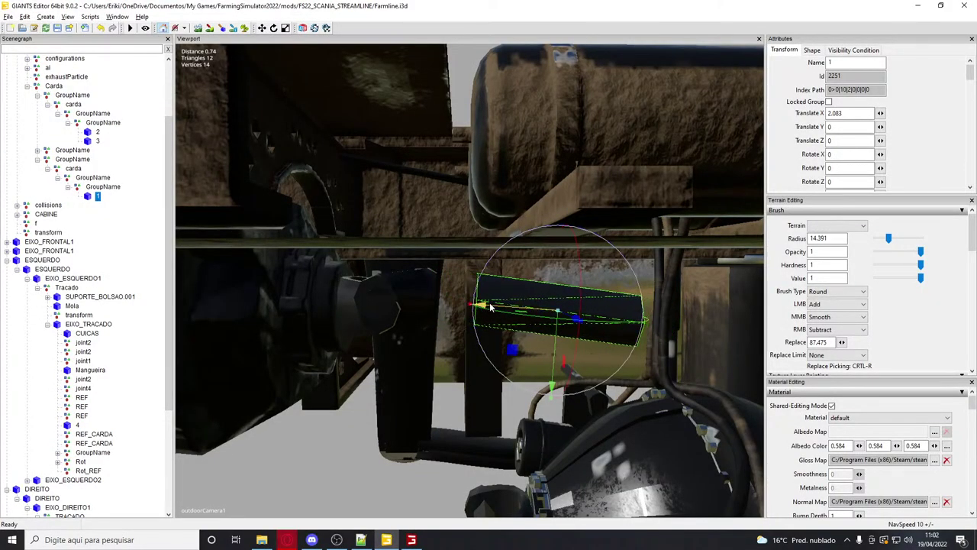
# Move shaft piece 1 to Translate X 2.148 and reload the truck in the game with gsVehicleReload
pyautogui.moveTo(489, 302); pyautogui.dragTo(456, 301)
pyautogui.hotkey('alt', 'Tab')
pyautogui.press('`')
pyautogui.press('`')
pyautogui.press('`')
pyautogui.press('e')
pyautogui.press('`')
pyautogui.press('Up')
pyautogui.press('Return')
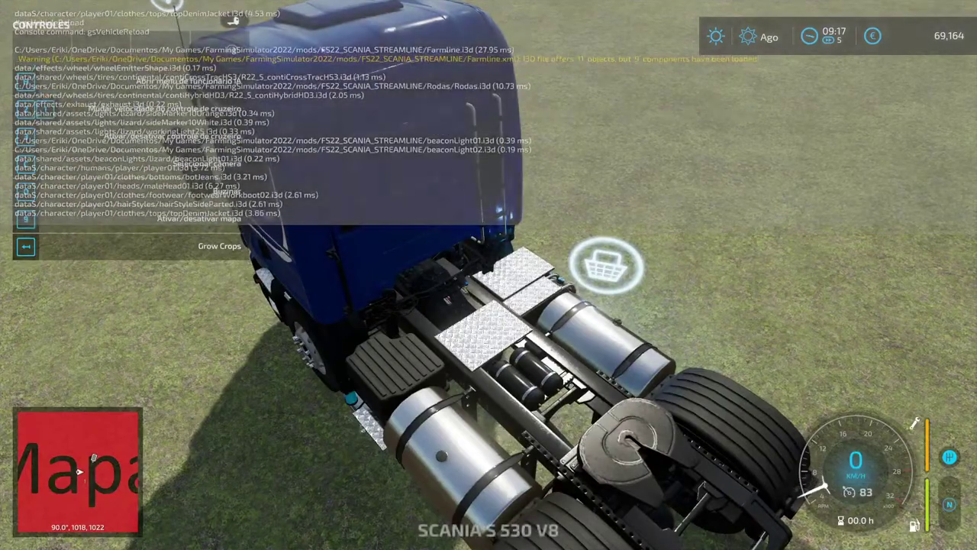
# Close the console, leave the truck, and inspect the repositioned shaft under the chassis
pyautogui.press('`')
pyautogui.press('e')
pyautogui.press('s')
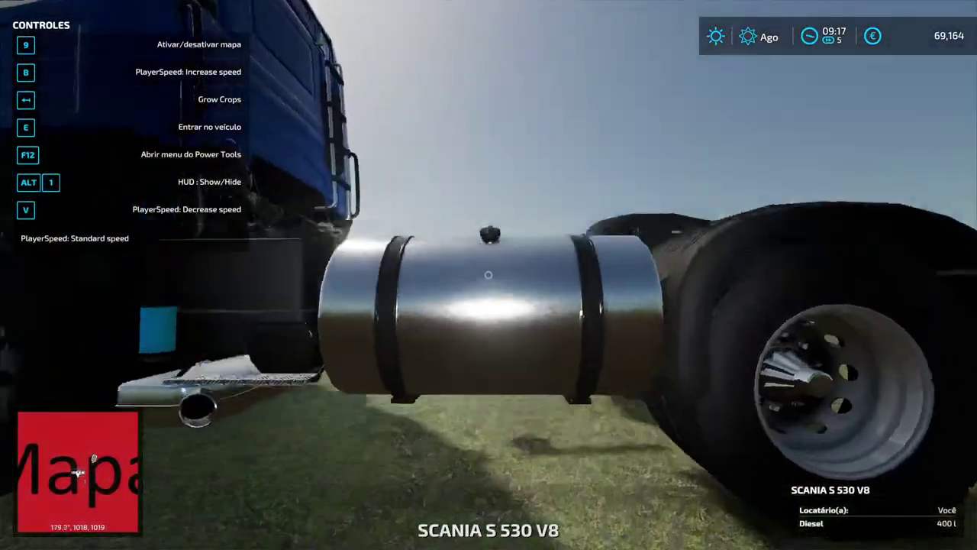
pyautogui.press('space')
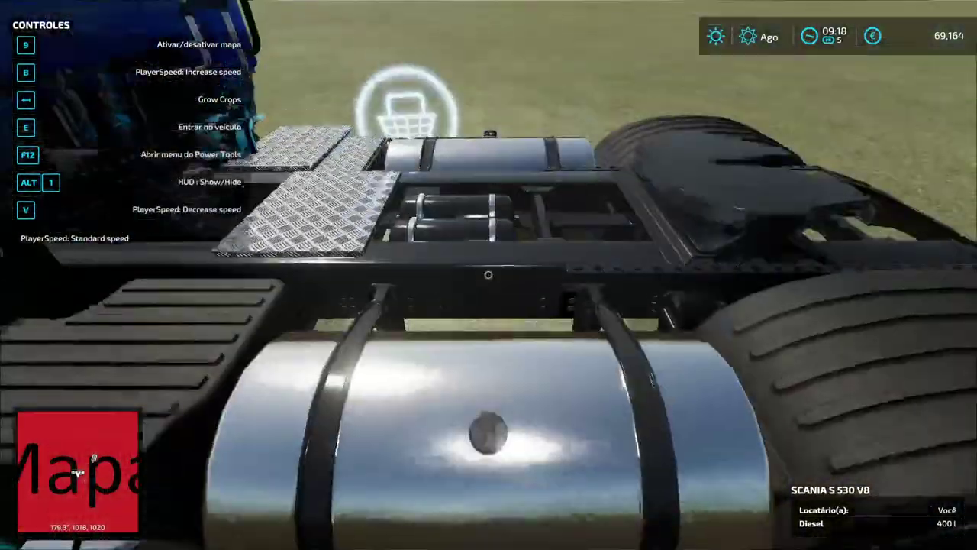
pyautogui.press('w')
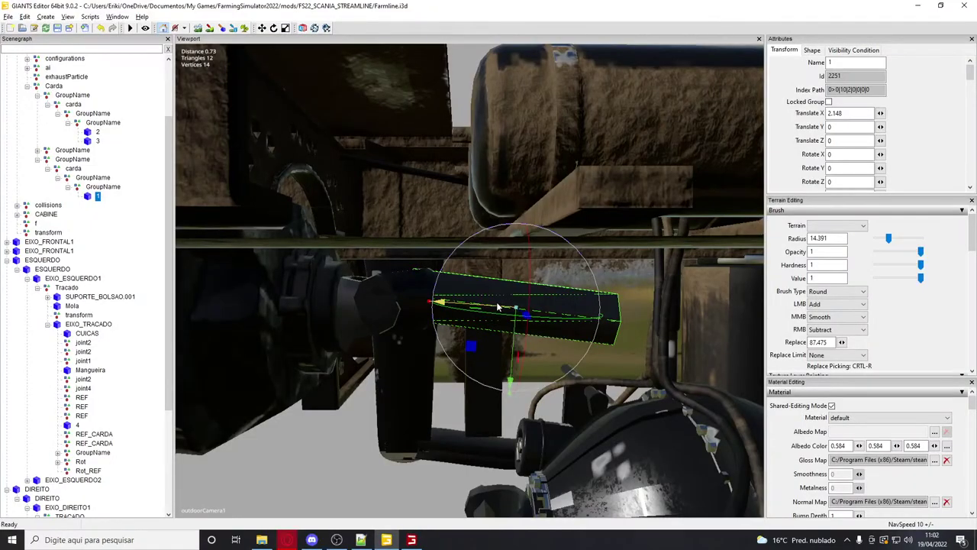
# Move shaft piece 1 to Translate X 2.125 in GIANTS Editor, and check its fit under the truck in the game
pyautogui.moveTo(497, 307); pyautogui.dragTo(512, 306)
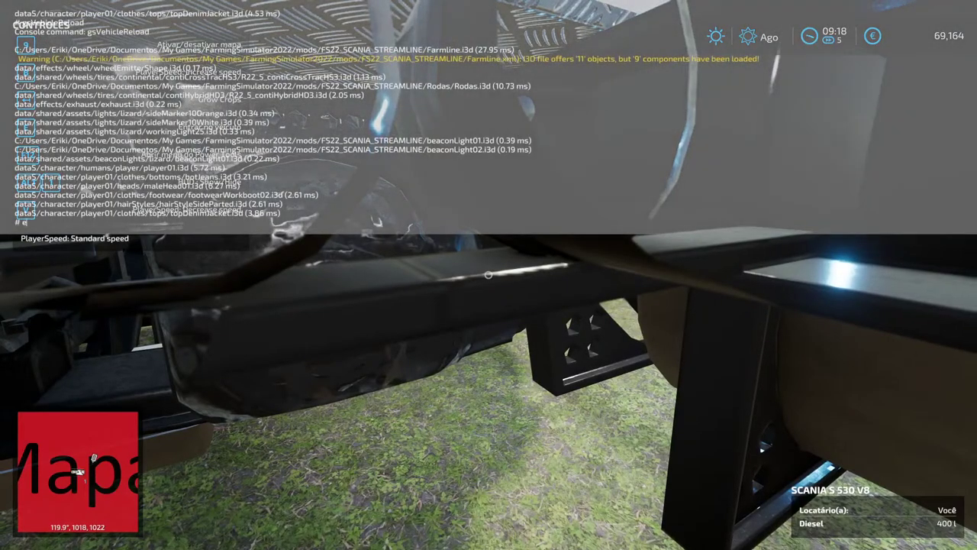
pyautogui.press('e')
pyautogui.press('e')
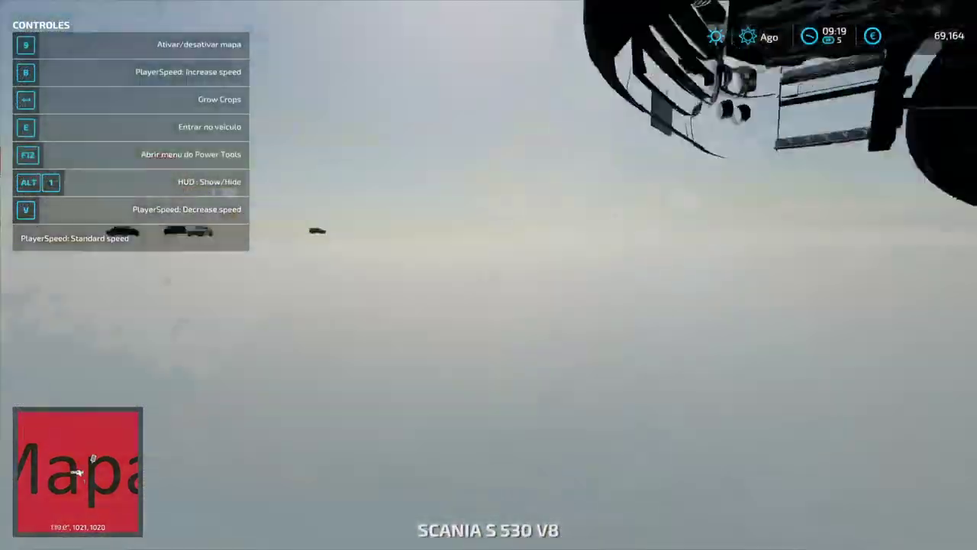
pyautogui.press('w')
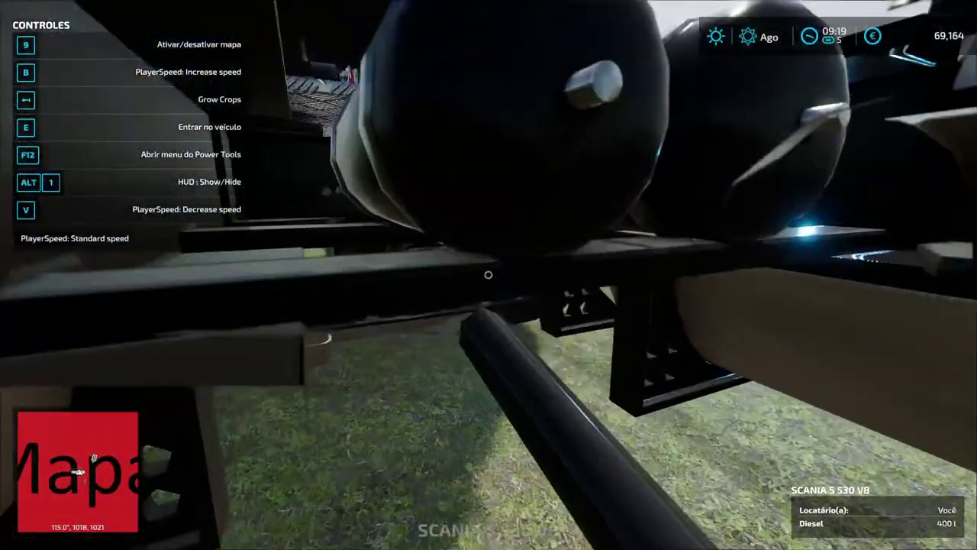
# Compare the shaft's gap at the gearbox with piece 1 in GIANTS Editor, and reload the truck with gsVehicleReload to recheck it
pyautogui.hotkey('alt', 'Tab')
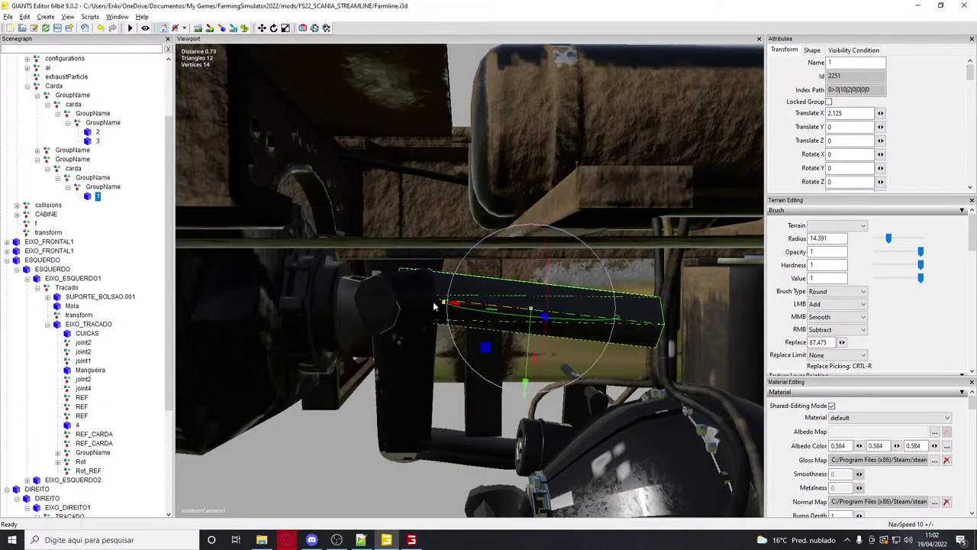
pyautogui.hotkey('alt', 'Tab')
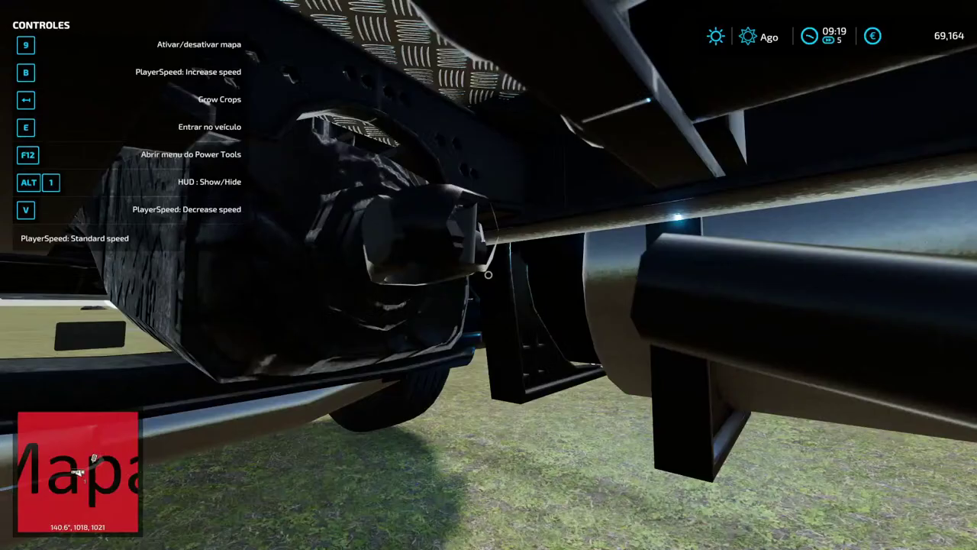
pyautogui.press('e')
pyautogui.press('`')
pyautogui.press('`')
pyautogui.press('Up')
pyautogui.press('Return')
pyautogui.press('e')
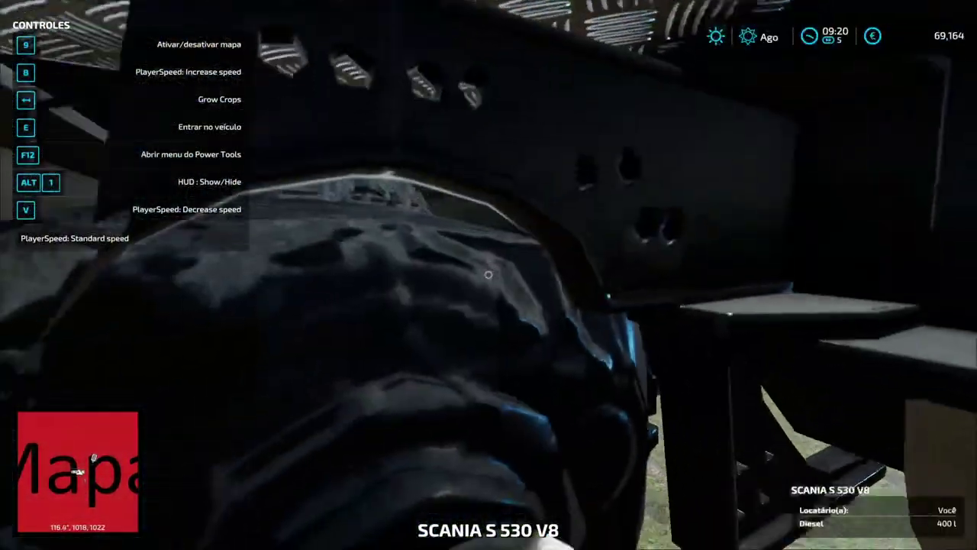
# Compare the driveshaft's joint under the truck in the game with piece 1 in GIANTS Editor
pyautogui.hotkey('alt', 'Tab')
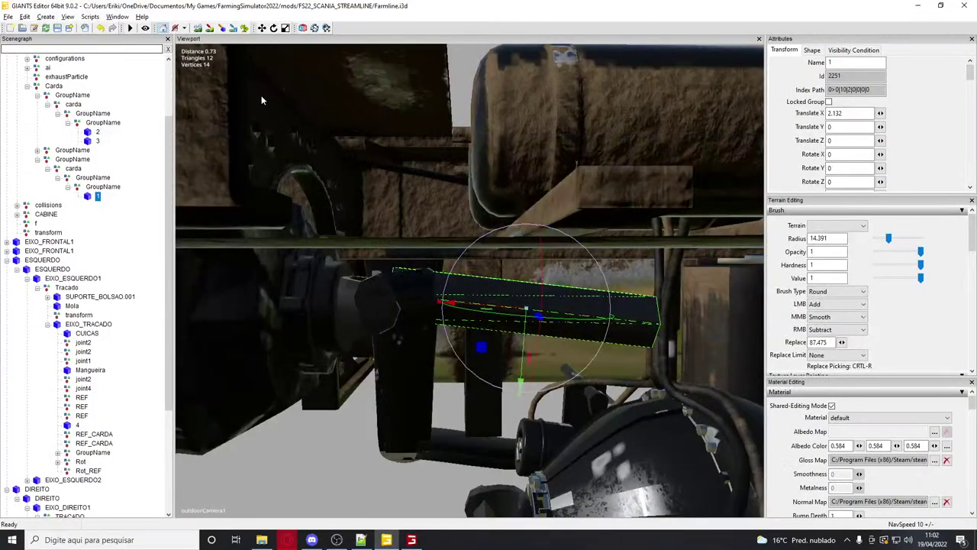
pyautogui.hotkey('alt', 'Tab')
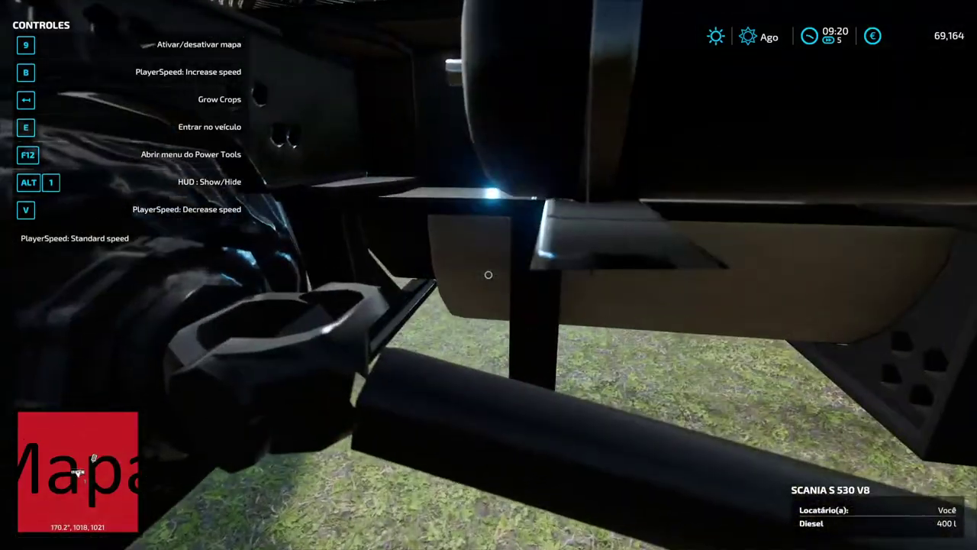
pyautogui.hotkey('alt', 'Tab')
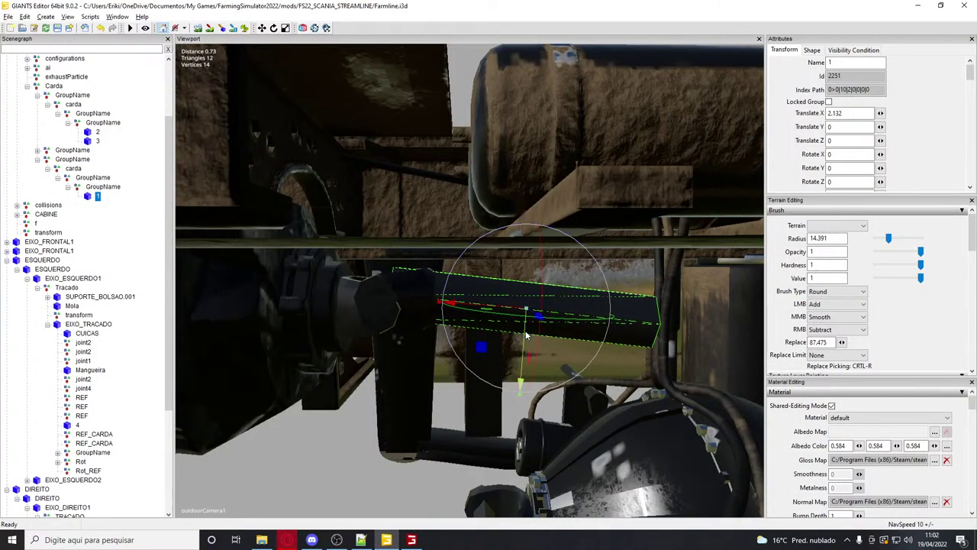
# Examine the pivot positions and transforms of the nested Carda groups that contain shaft piece 1
pyautogui.click(104, 187)
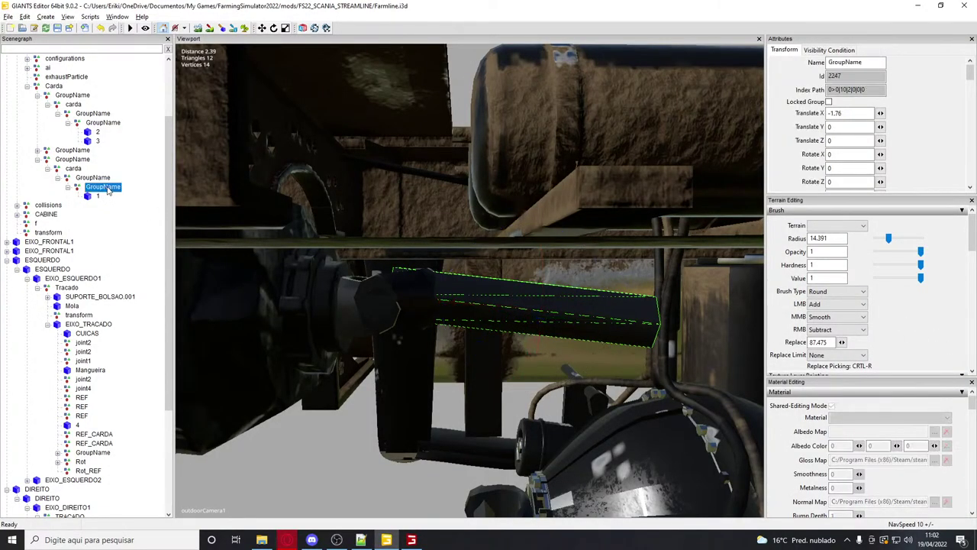
pyautogui.press('f')
pyautogui.moveTo(549, 273); pyautogui.dragTo(550, 267)
pyautogui.keyDown('alt'); pyautogui.moveTo(550, 267); pyautogui.dragTo(461, 258); pyautogui.keyUp('alt')
pyautogui.hotkey('ctrl', 'z')
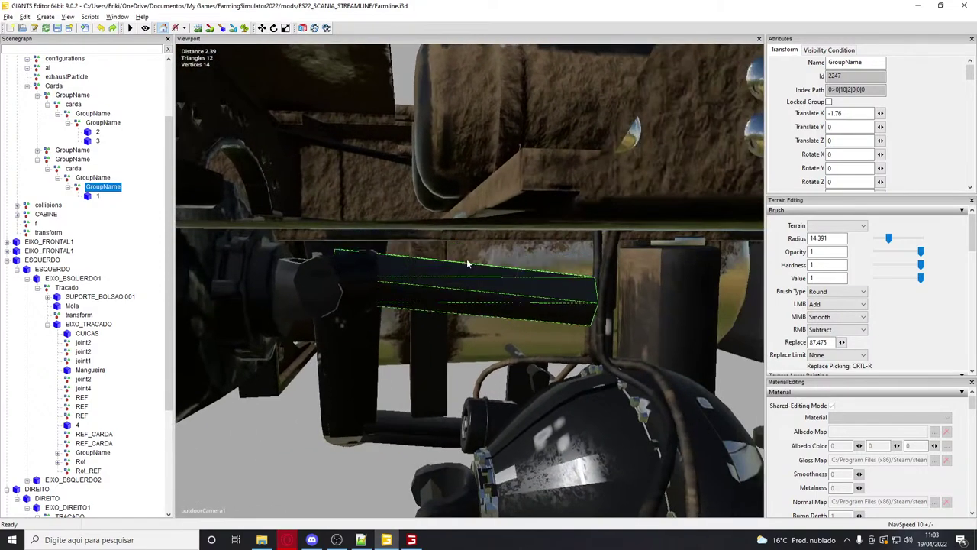
pyautogui.click(90, 177)
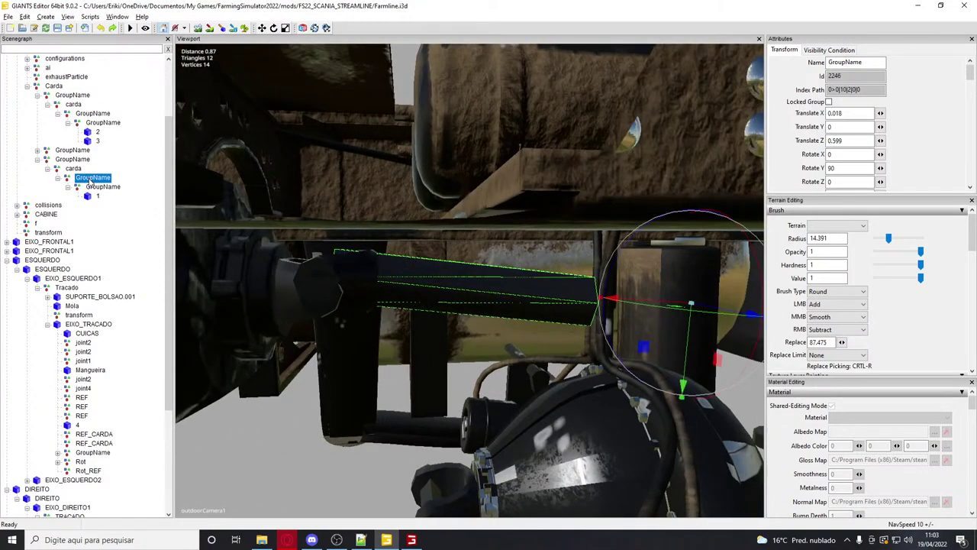
pyautogui.click(71, 169)
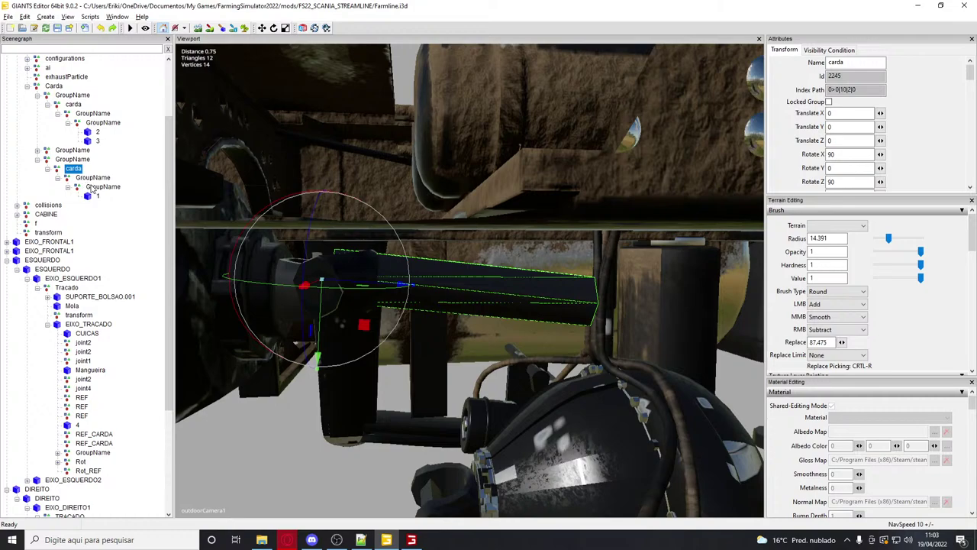
pyautogui.click(70, 161)
pyautogui.scroll(-2, 350, 318)
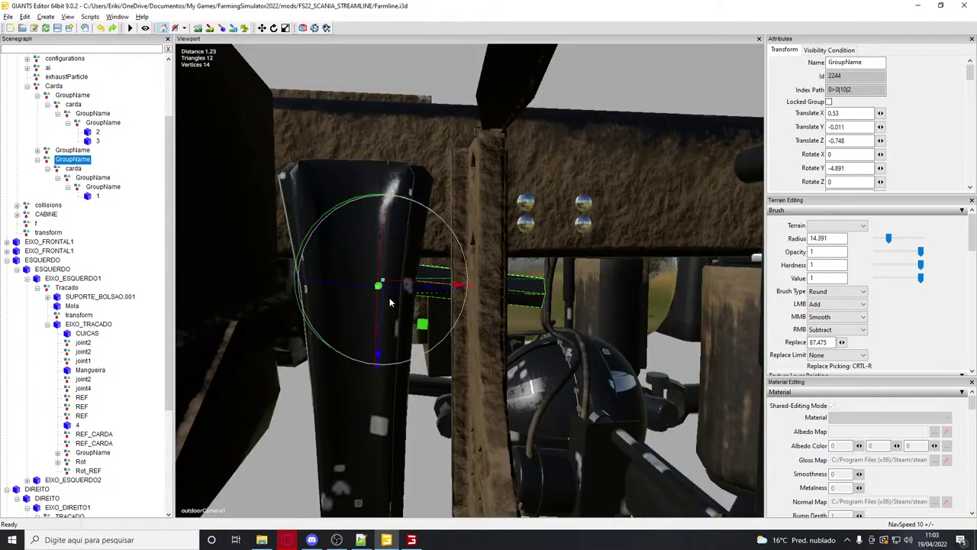
pyautogui.moveTo(390, 303); pyautogui.dragTo(351, 302, button='middle')
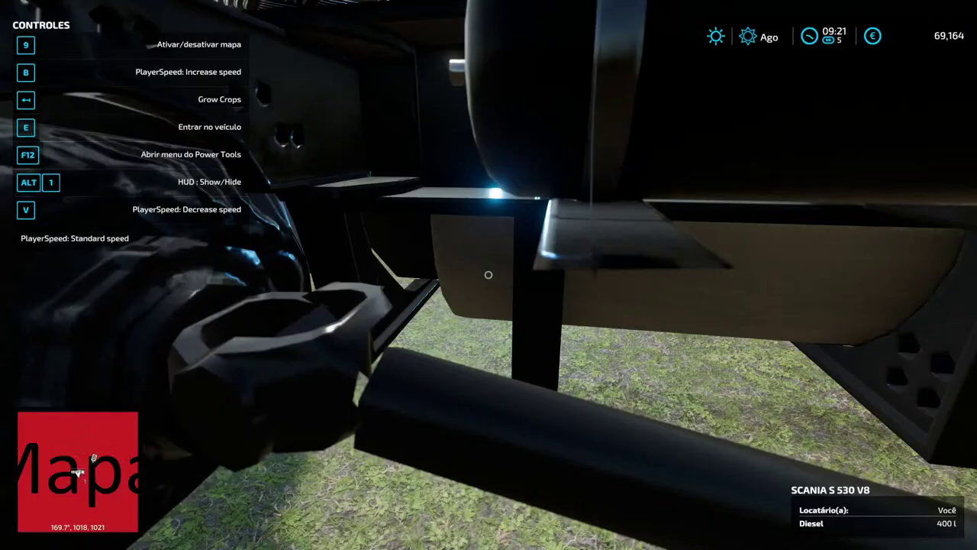
# Return to the game and recheck the driveshaft from beneath the truck's chassis
pyautogui.press('`')
pyautogui.press('e')
pyautogui.press('`')
pyautogui.press('e')
pyautogui.press('w')
pyautogui.press('ctrl')
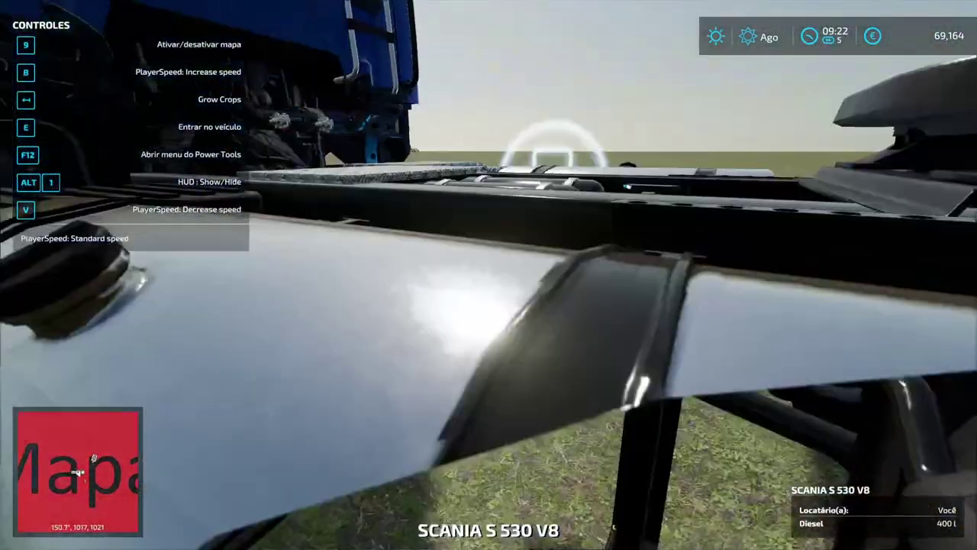
pyautogui.press('w')
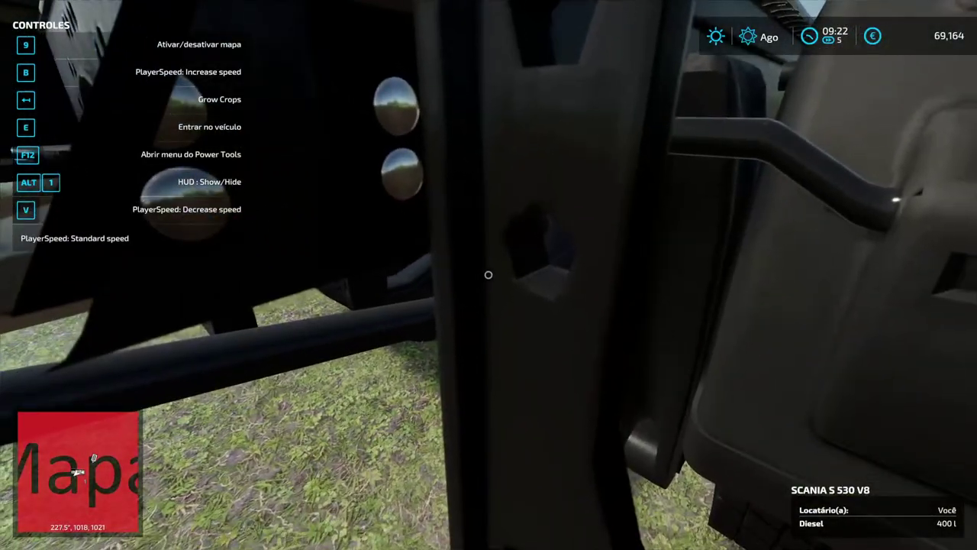
# In GIANTS Editor, select Carda piece 3 and inspect the shaft and yoke pieces grouped under EIXO_ESQUERDO2
pyautogui.hotkey('alt', 'Tab')
pyautogui.click(97, 141)
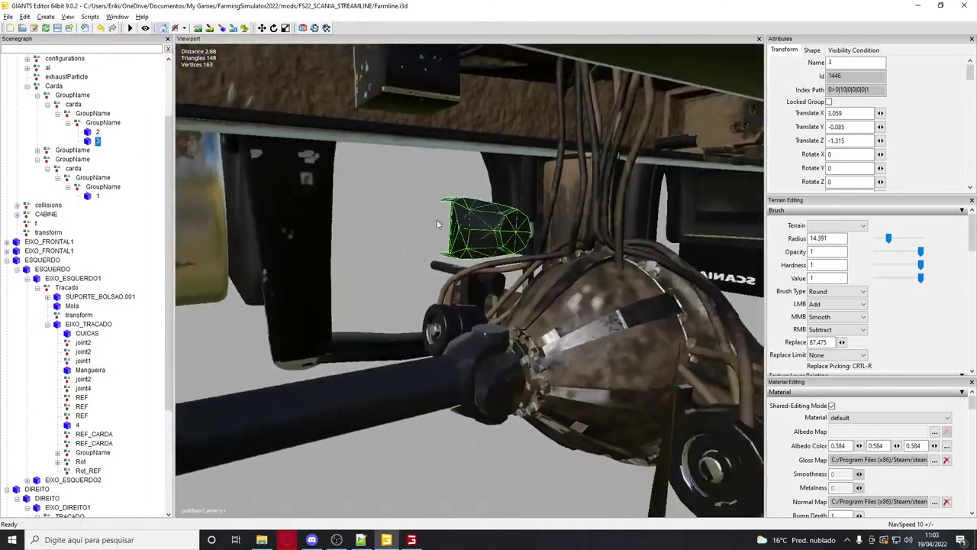
pyautogui.click(431, 392)
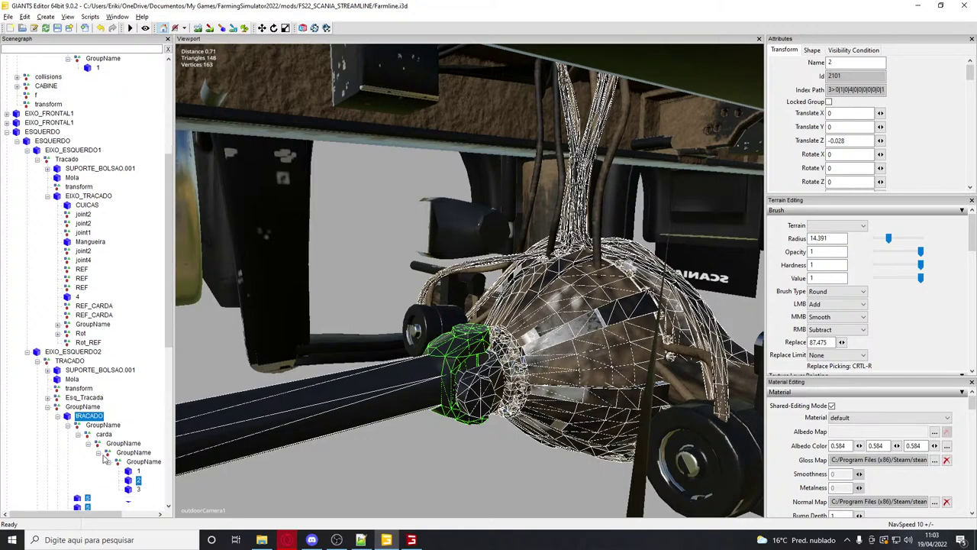
pyautogui.scroll(-1, 105, 458)
pyautogui.click(144, 435)
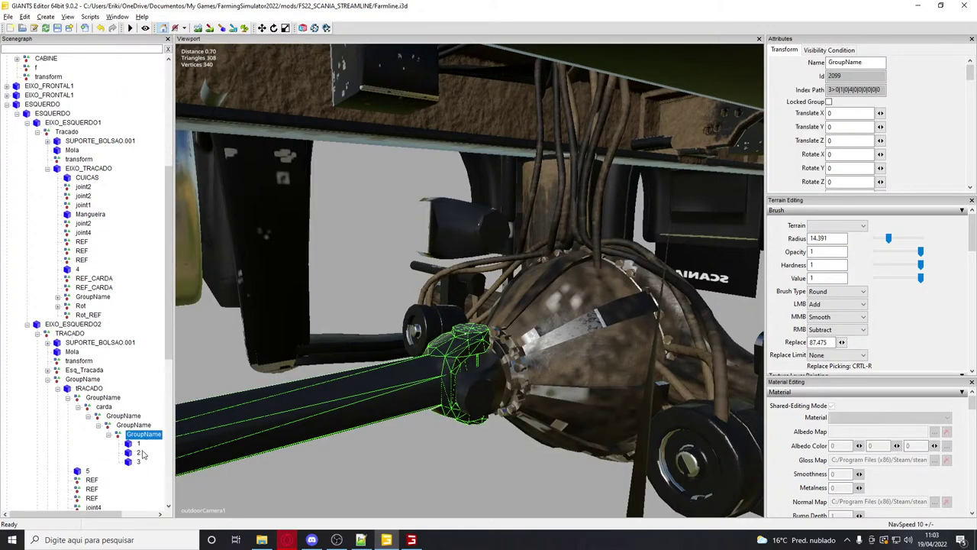
pyautogui.click(110, 440)
pyautogui.keyDown('alt'); pyautogui.moveTo(466, 359); pyautogui.dragTo(395, 386); pyautogui.keyUp('alt')
pyautogui.moveTo(395, 387)
pyautogui.mouseDown(button='middle')
pyautogui.moveTo(356, 385)
pyautogui.moveTo(421, 390)
pyautogui.moveTo(406, 395)
pyautogui.mouseUp(button='middle')
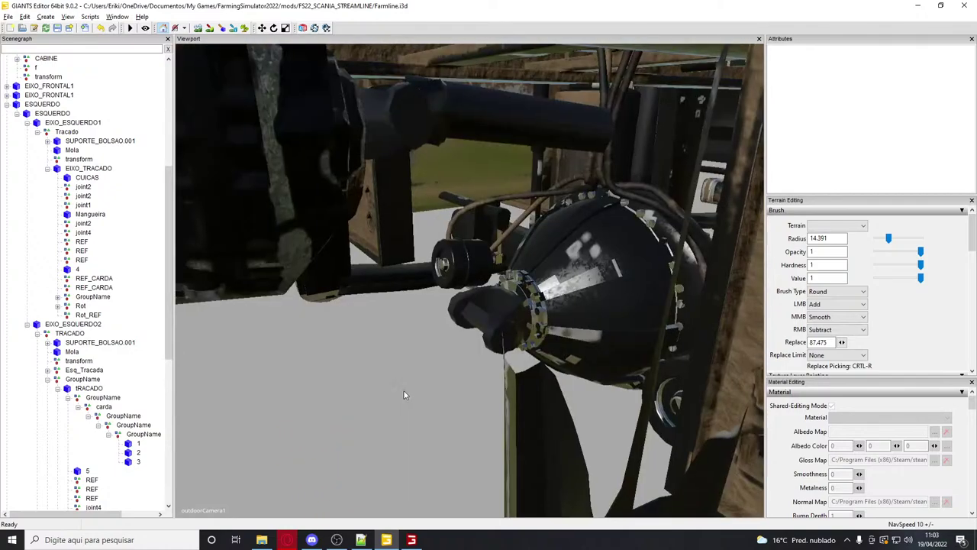
# Collapse the tRACADO node under EIXO_ESQUERDO2 and inspect the position of piece 4 in EIXO_TRACADO
pyautogui.click(142, 434)
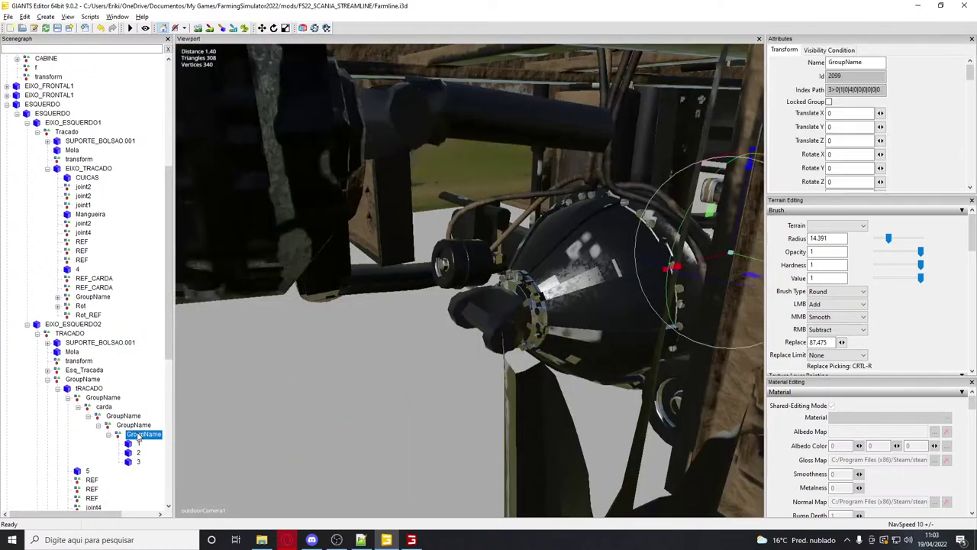
pyautogui.click(89, 389)
pyautogui.click(57, 389)
pyautogui.click(73, 324)
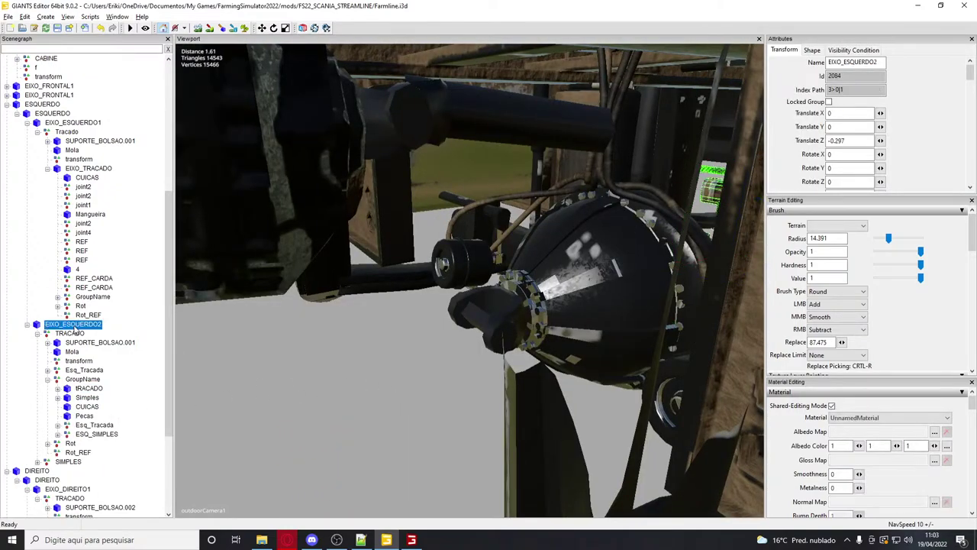
pyautogui.click(77, 270)
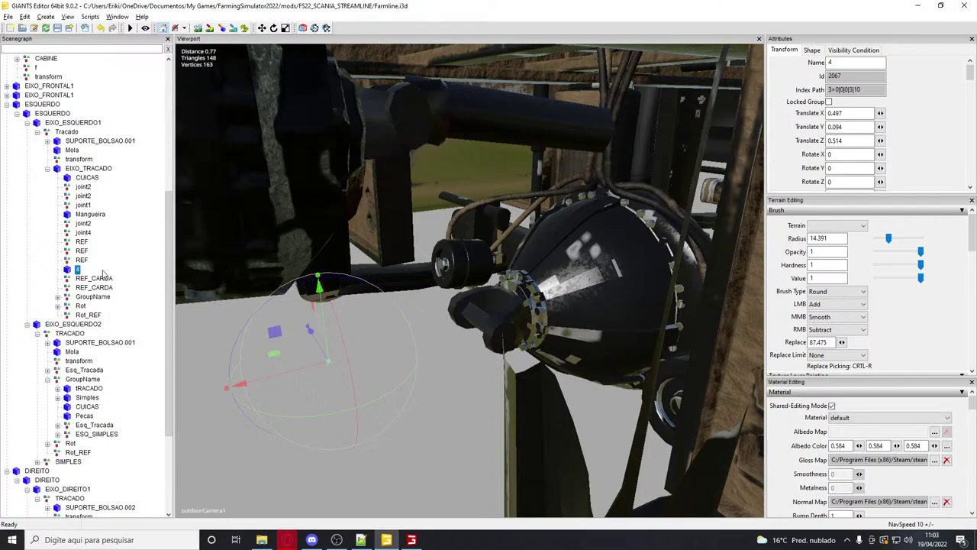
pyautogui.keyDown('alt'); pyautogui.moveTo(303, 289); pyautogui.dragTo(274, 273); pyautogui.keyUp('alt')
pyautogui.moveTo(273, 273); pyautogui.dragTo(190, 235, button='right')
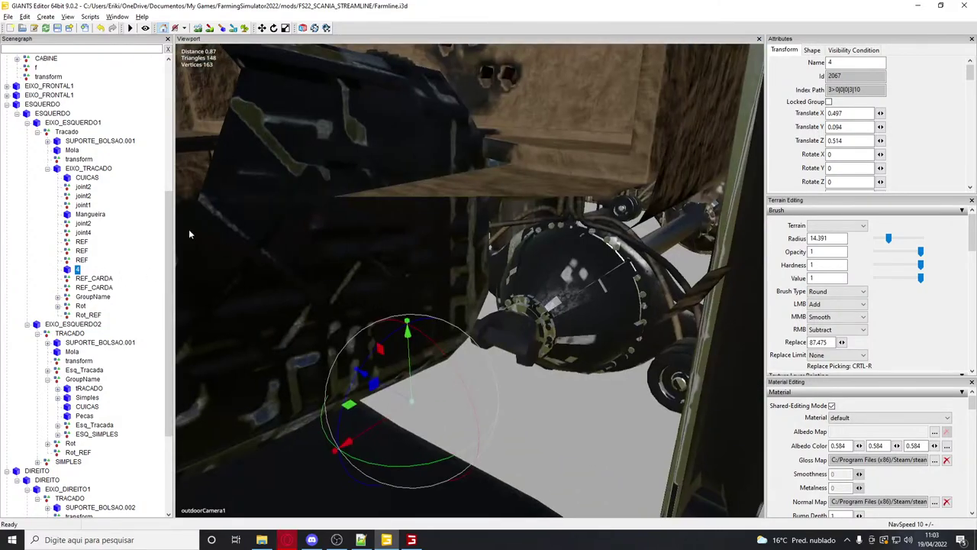
# Try pasting a copy of Carda piece 3 under EIXO_TRACADO
pyautogui.click(85, 169)
pyautogui.moveTo(338, 219); pyautogui.dragTo(381, 243, button='right')
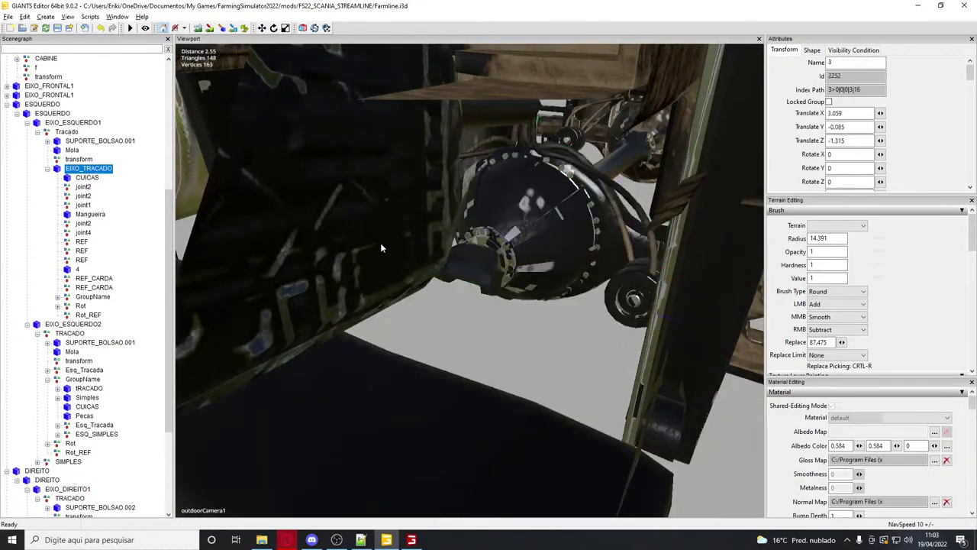
pyautogui.hotkey('ctrl', 'v')
pyautogui.keyDown('alt'); pyautogui.moveTo(426, 276); pyautogui.dragTo(395, 267); pyautogui.keyUp('alt')
pyautogui.scroll(-4, 396, 267)
pyautogui.scroll(7, 394, 268)
# Duplicate piece 4 under EIXO_TRACADO, set the copy's Rotate Y to 180, and slide it to about Translate X -1.057
pyautogui.click(77, 271)
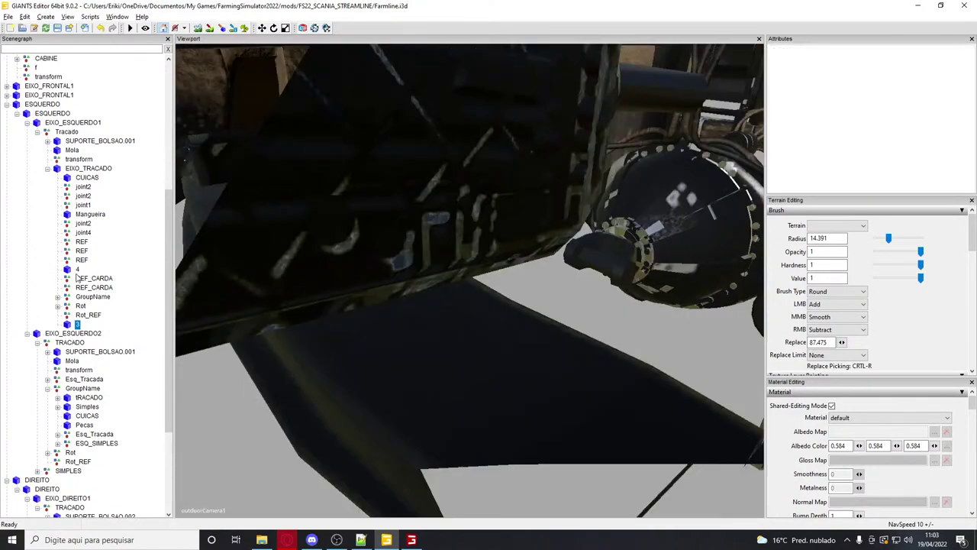
pyautogui.click(77, 272)
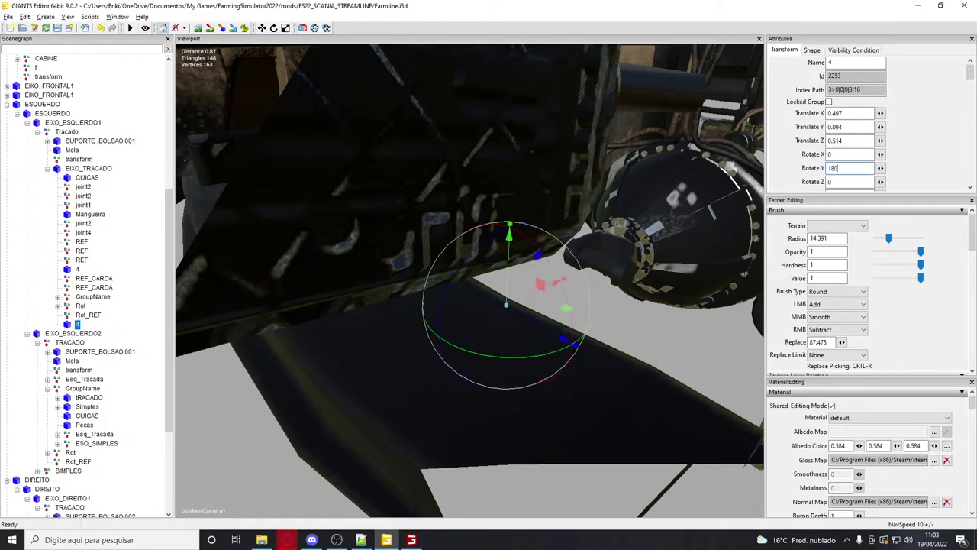
pyautogui.scroll(-3, 545, 265)
pyautogui.moveTo(502, 285); pyautogui.dragTo(616, 178)
pyautogui.scroll(3, 578, 169)
pyautogui.scroll(1, 615, 178)
pyautogui.rightClick(615, 178)
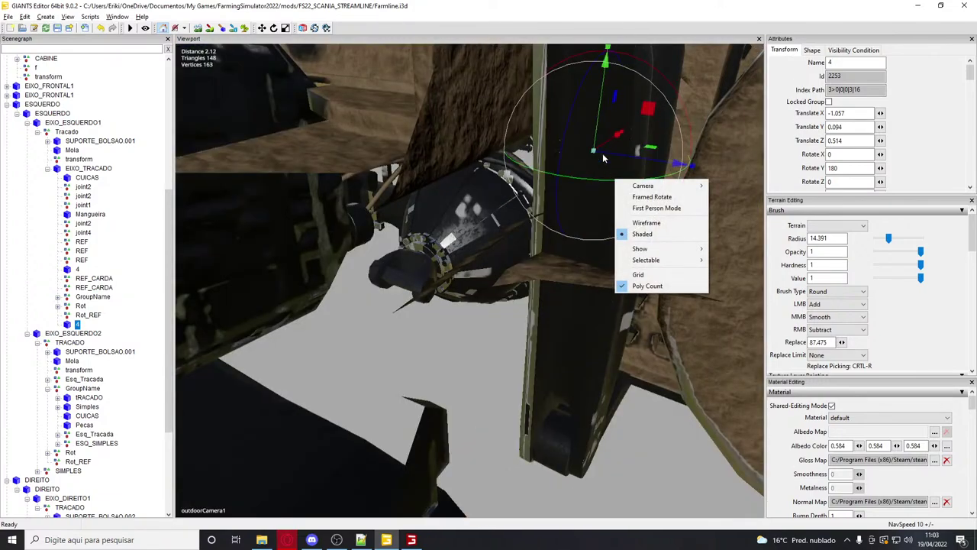
# Slide the copy of piece 4 toward the differential, to about Translate X -0.575
pyautogui.moveTo(619, 134)
pyautogui.mouseDown()
pyautogui.moveTo(202, 417)
pyautogui.moveTo(706, 143)
pyautogui.moveTo(756, 72)
pyautogui.moveTo(628, 128)
pyautogui.mouseUp()
pyautogui.scroll(-5, 572, 227)
pyautogui.moveTo(572, 227)
pyautogui.keyDown('alt'); pyautogui.mouseDown()
pyautogui.moveTo(535, 231)
pyautogui.moveTo(561, 220)
pyautogui.mouseUp(); pyautogui.keyUp('alt')
pyautogui.scroll(8, 561, 219)
pyautogui.scroll(-2, 561, 220)
pyautogui.moveTo(668, 145); pyautogui.dragTo(693, 157)
# Set the piece 4 copy's Rotate Y to 0 and slide it to about Translate X 0.73
pyautogui.doubleClick(846, 168)
pyautogui.write('0')
pyautogui.press('Return')
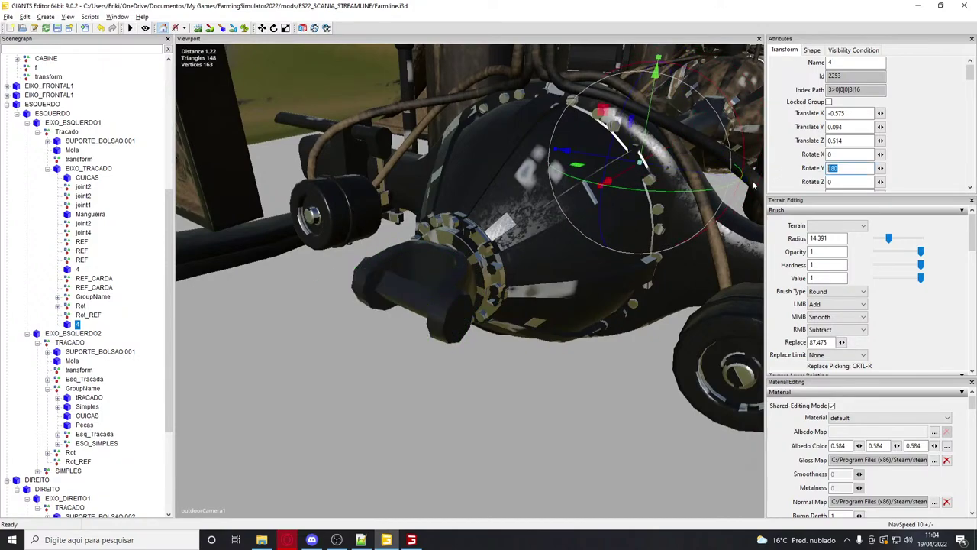
pyautogui.moveTo(605, 182); pyautogui.dragTo(3, 403)
pyautogui.keyDown('alt'); pyautogui.moveTo(374, 289); pyautogui.dragTo(421, 279); pyautogui.keyUp('alt')
pyautogui.moveTo(260, 384); pyautogui.dragTo(241, 389)
pyautogui.hotkey('ctrl', 'z')
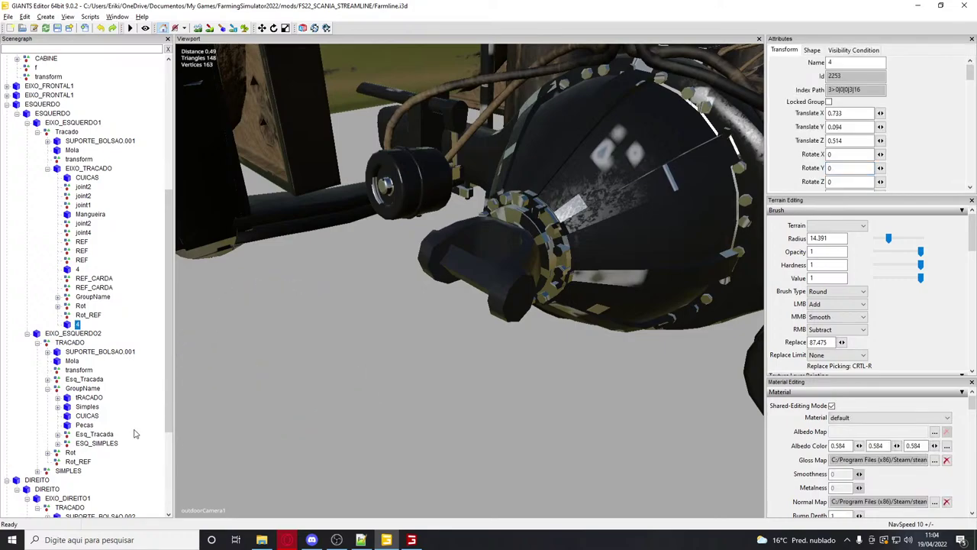
# Move the copy of piece 4 into the innermost GroupName under EIXO_TRACADO, beside piece 3
pyautogui.press('Delete')
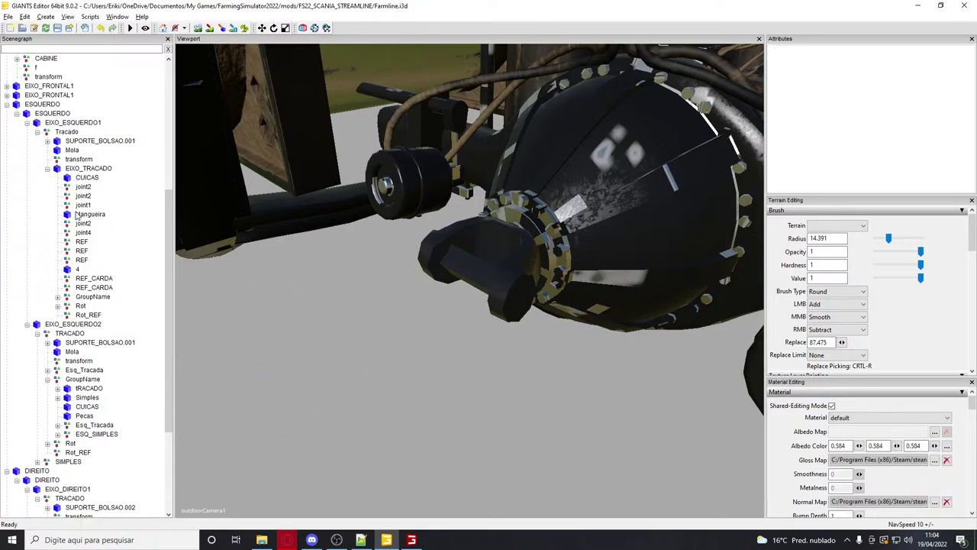
pyautogui.click(77, 215)
pyautogui.click(82, 179)
pyautogui.click(79, 270)
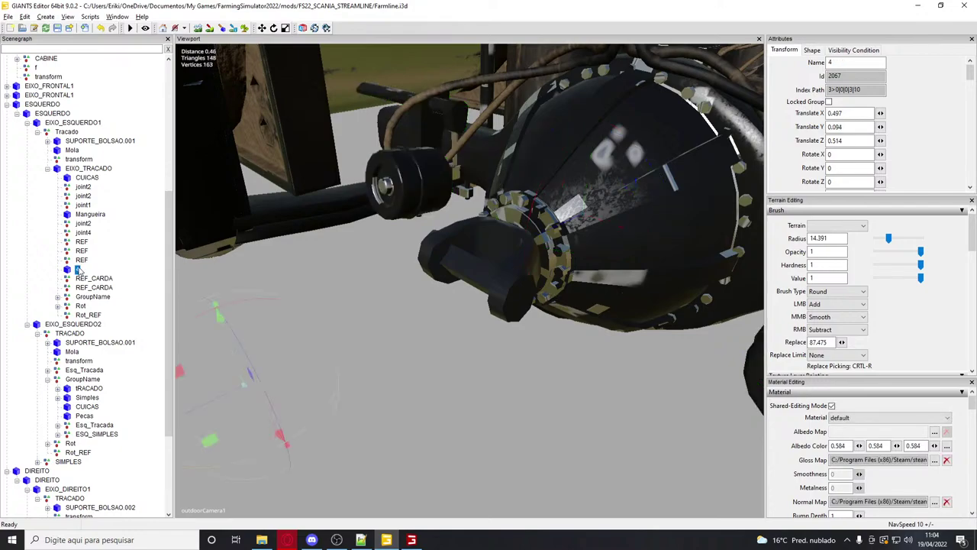
pyautogui.click(88, 168)
pyautogui.click(74, 179)
pyautogui.click(88, 215)
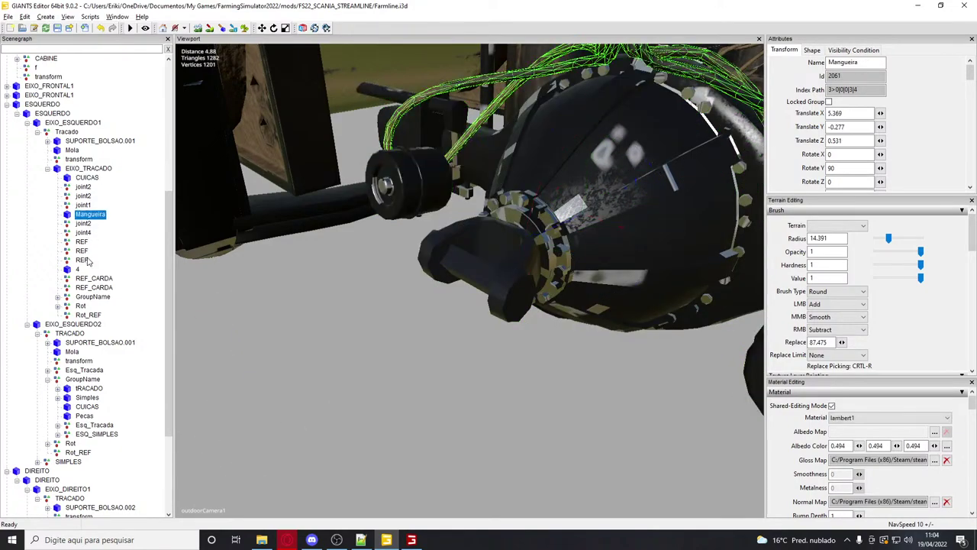
pyautogui.click(83, 297)
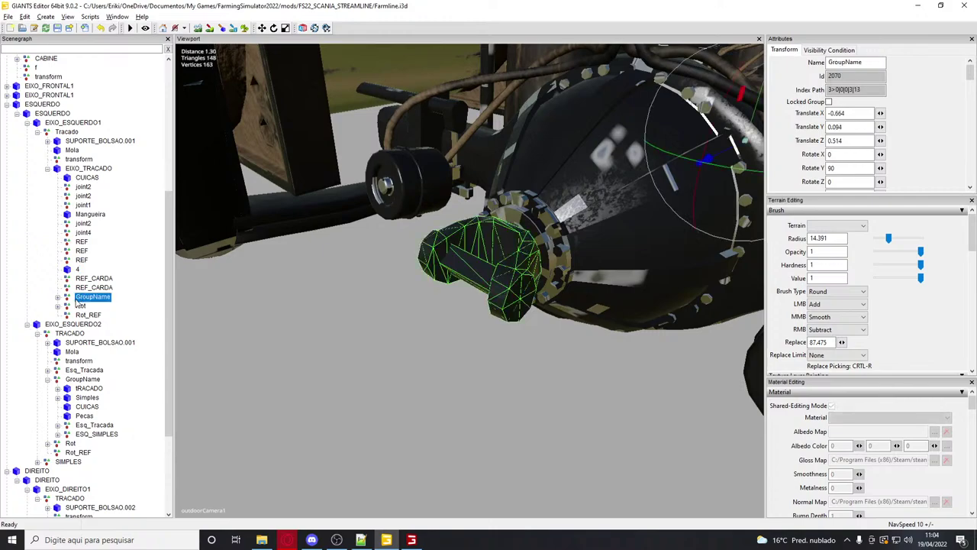
pyautogui.click(57, 297)
pyautogui.click(67, 306)
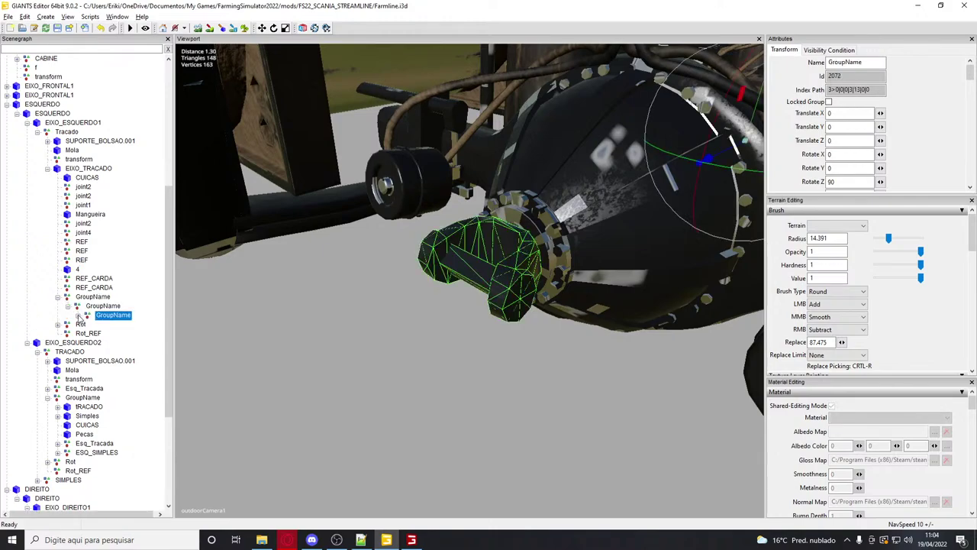
pyautogui.click(77, 314)
pyautogui.click(107, 334)
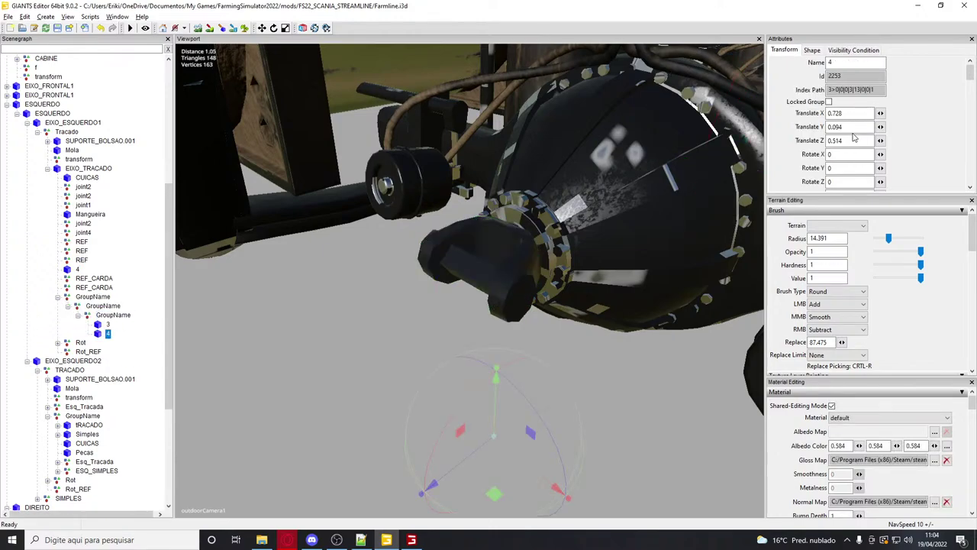
# Set the piece 4 copy's Translate X, Y and Z to 0
pyautogui.doubleClick(839, 113)
pyautogui.write('0')
pyautogui.doubleClick(839, 141)
pyautogui.write('0')
pyautogui.doubleClick(852, 127)
pyautogui.press('Return')
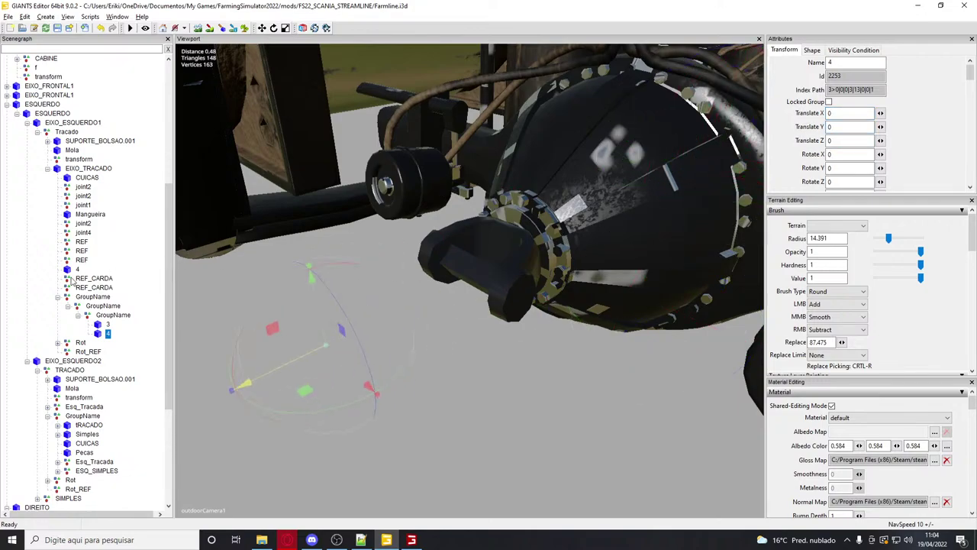
# Slide the copy of piece 4 along its X axis to about Translate X 0.977
pyautogui.scroll(-3, 498, 237)
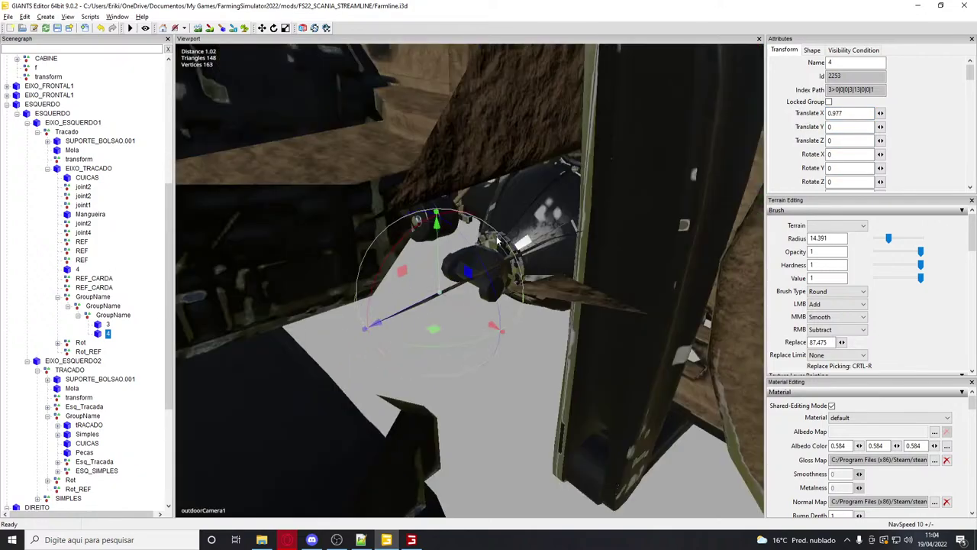
pyautogui.moveTo(432, 303); pyautogui.dragTo(331, 232)
pyautogui.moveTo(331, 227); pyautogui.dragTo(420, 209, button='middle')
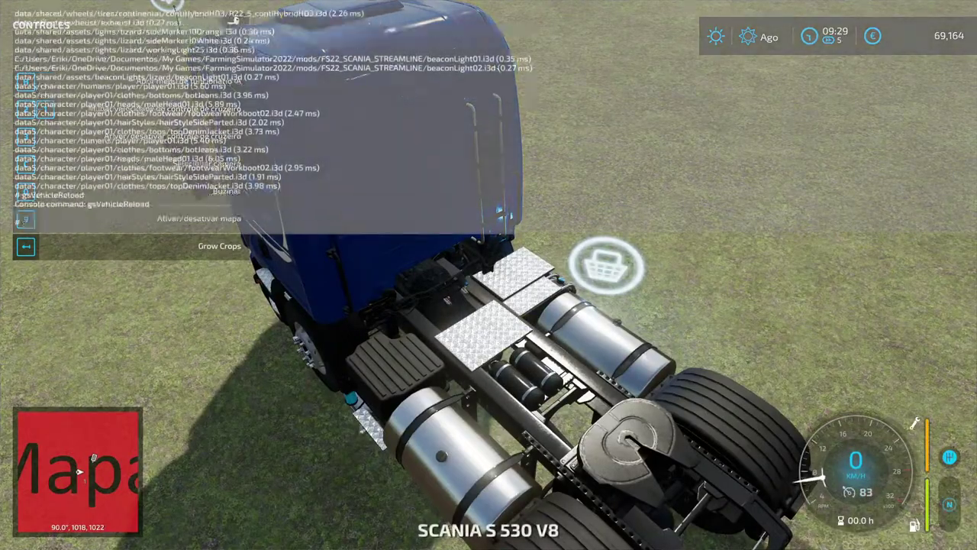
# Leave the reloaded Scania in Farming Simulator 22 and examine the driveshaft joint at the differential from underneath
pyautogui.press('`')
pyautogui.press('e')
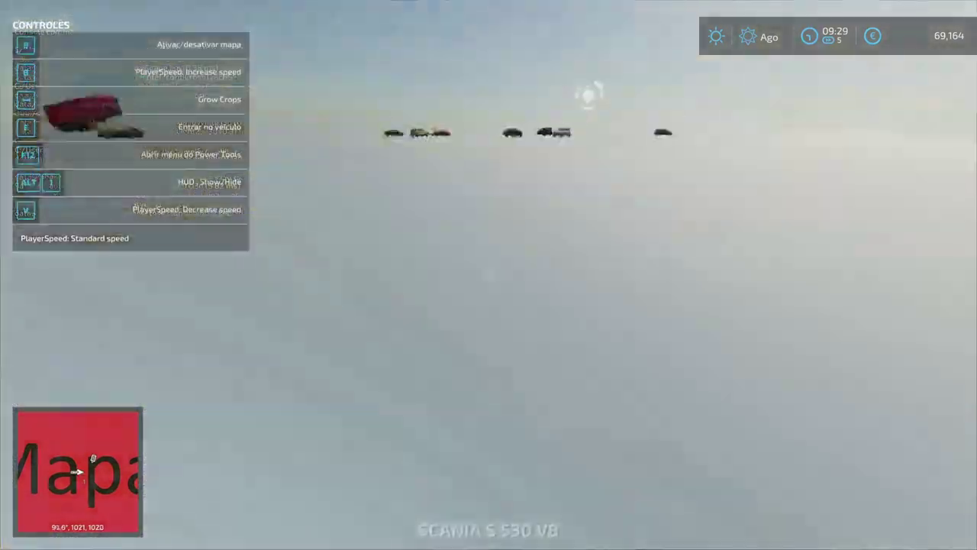
pyautogui.press('w')
pyautogui.press('w')
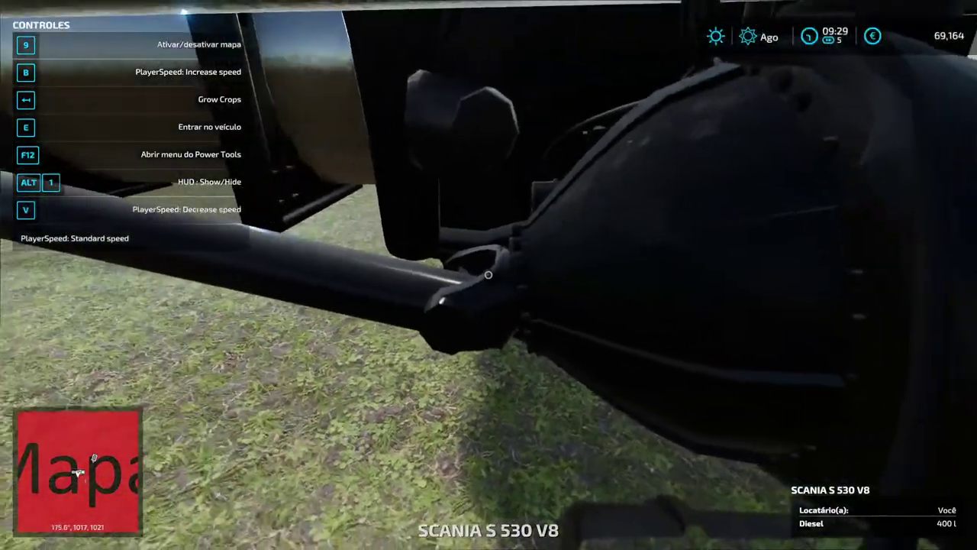
pyautogui.press('e')
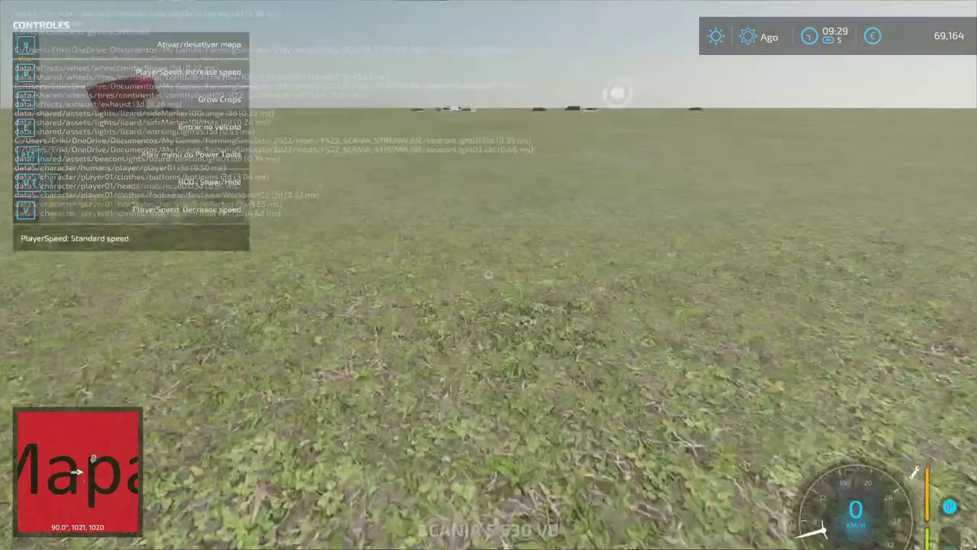
pyautogui.press('w')
pyautogui.press('w')
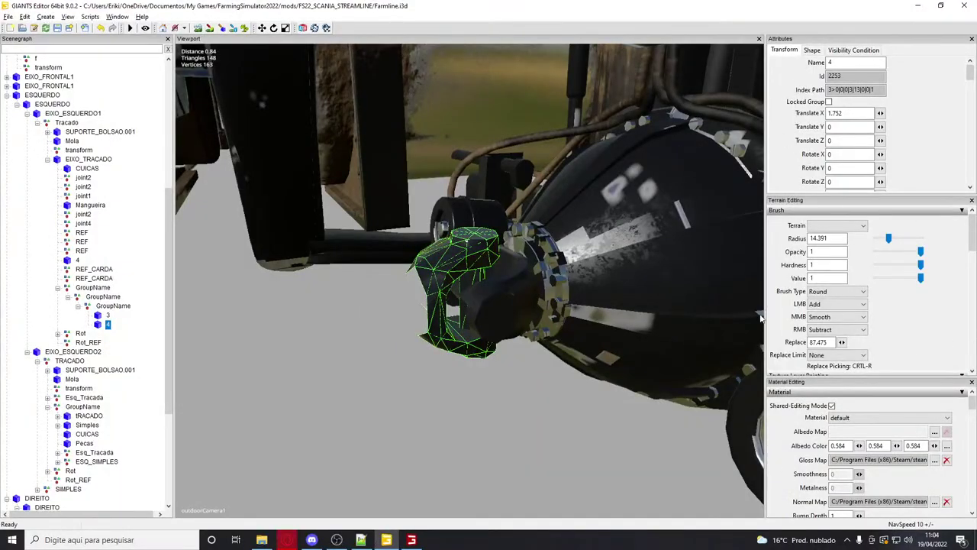
# Move the copy of piece 4 from EIXO_TRACADO's innermost GroupName to under piece 5 in EIXO_ESQUERDO2's tRACADO
pyautogui.press('Delete')
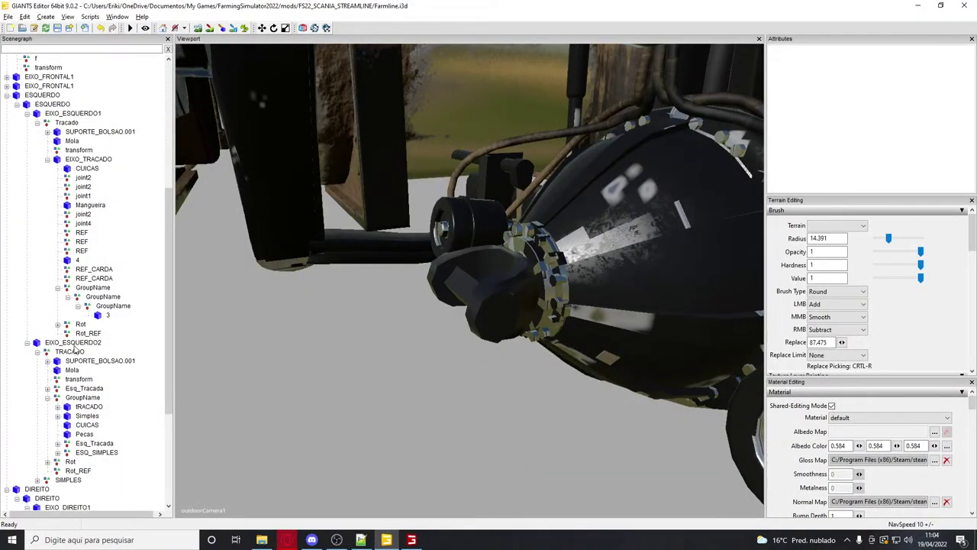
pyautogui.click(73, 344)
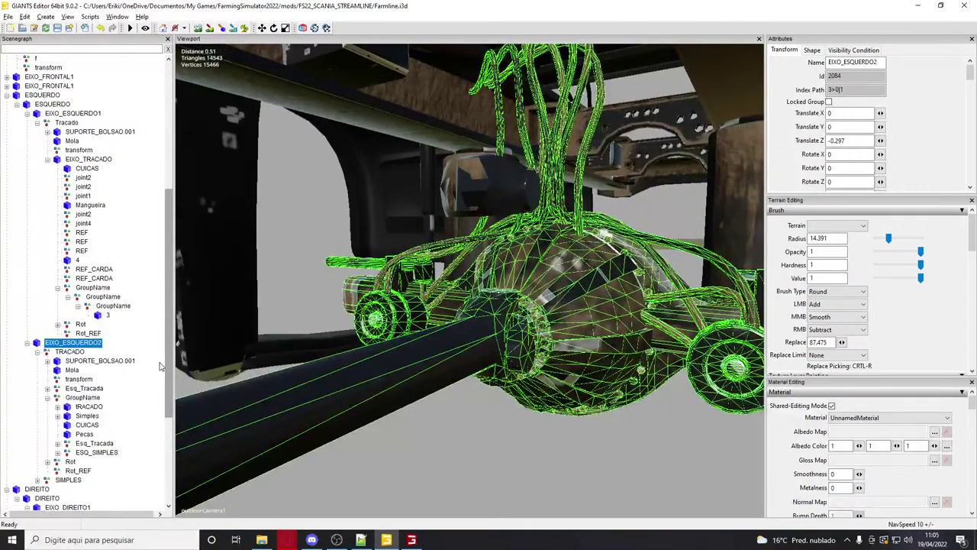
pyautogui.click(83, 398)
pyautogui.click(63, 408)
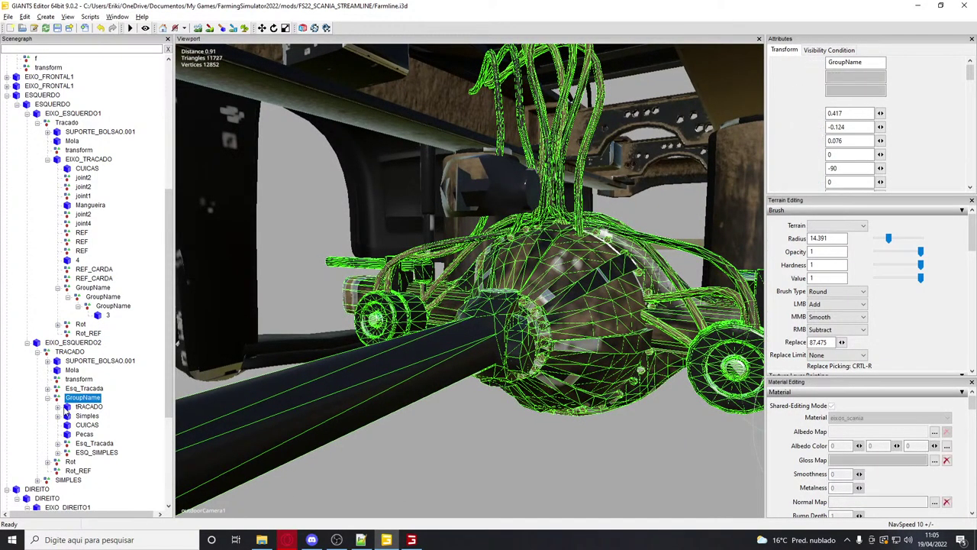
pyautogui.click(58, 408)
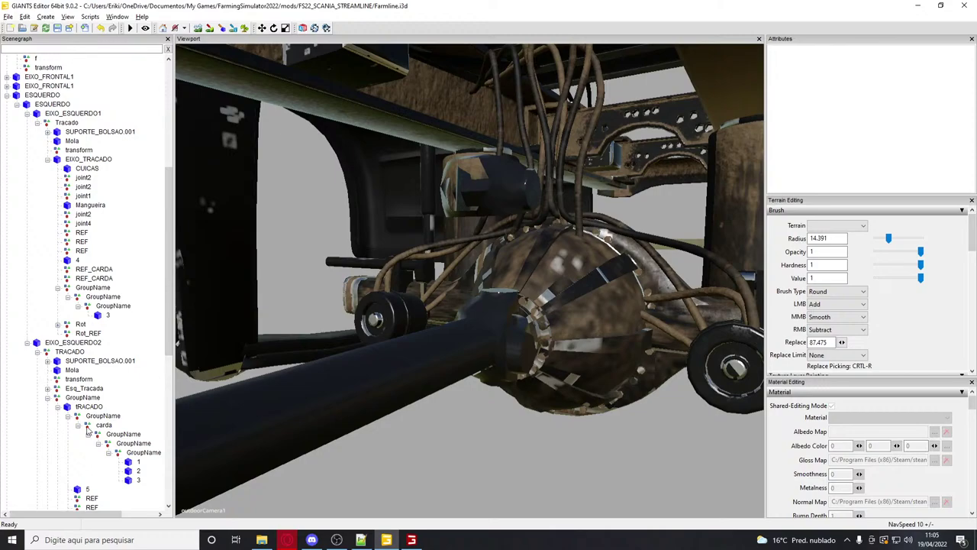
pyautogui.click(142, 453)
pyautogui.scroll(-1, 113, 453)
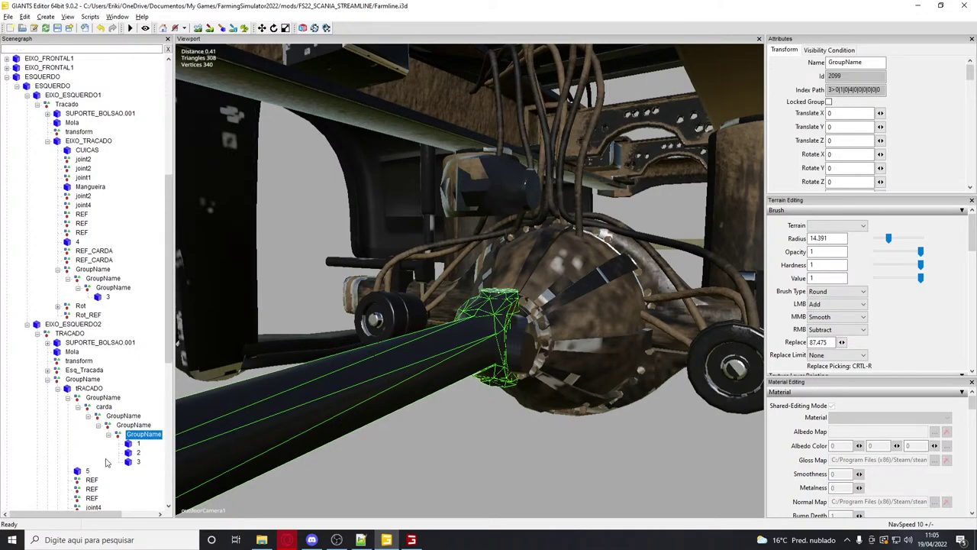
pyautogui.click(77, 471)
pyautogui.scroll(-2, 107, 443)
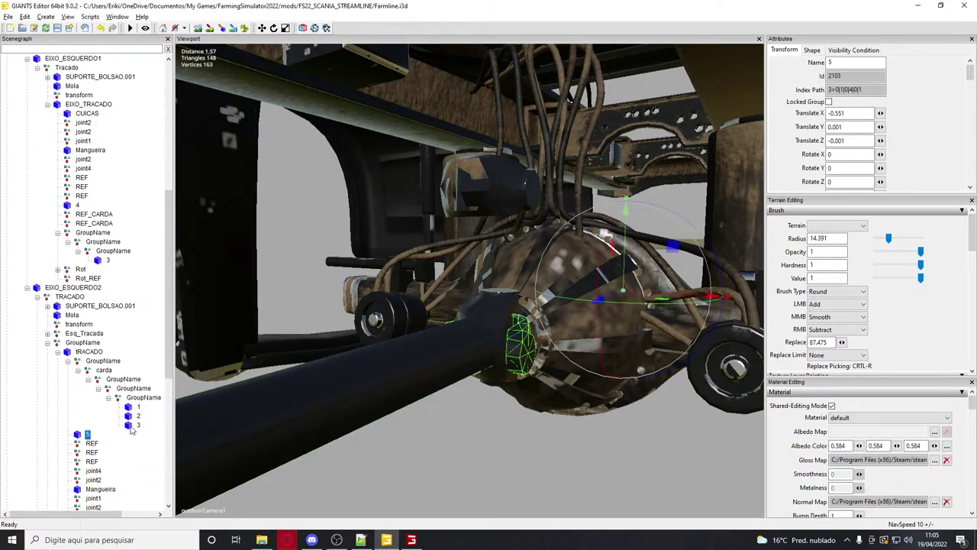
pyautogui.hotkey('ctrl', 'v')
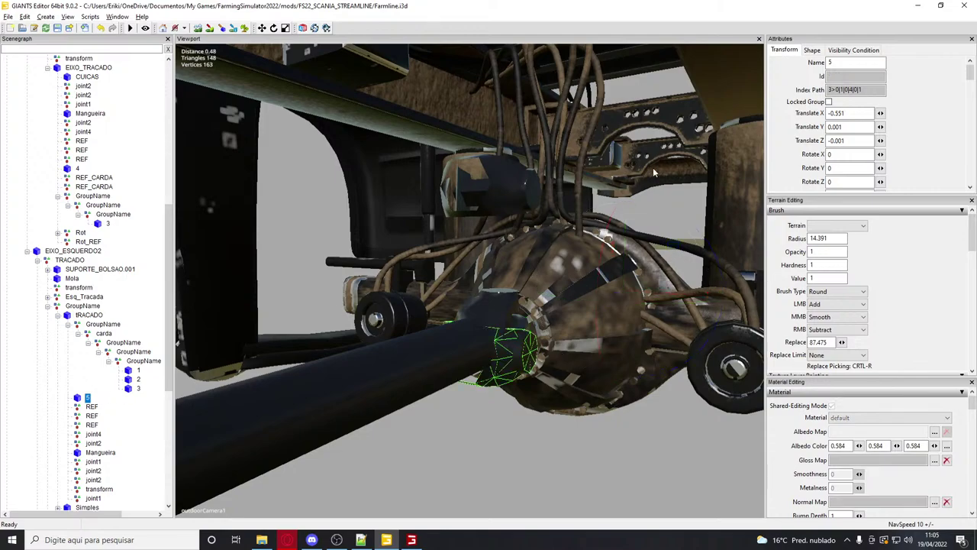
# Try a Rotate Y of 90 on the piece 4 placed under piece 5
pyautogui.keyDown('alt'); pyautogui.moveTo(647, 200); pyautogui.dragTo(486, 226); pyautogui.keyUp('alt')
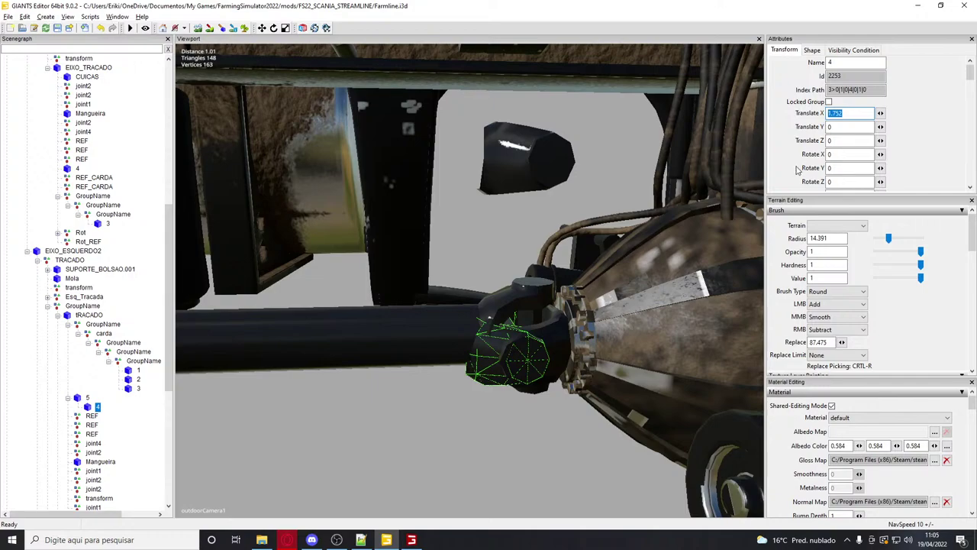
pyautogui.write('90')
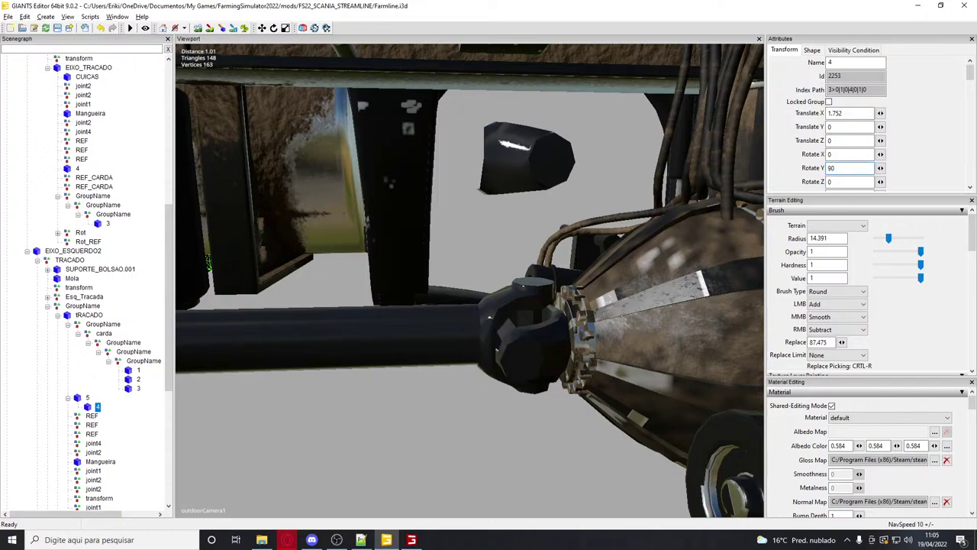
pyautogui.press('BackSpace')
pyautogui.press('BackSpace')
# Set piece 4's Rotate X to 90 and slide it into the joint at about Translate X 1.735, Y 0.013, Z -0.01
pyautogui.keyDown('alt'); pyautogui.moveTo(673, 139); pyautogui.dragTo(481, 187); pyautogui.keyUp('alt')
pyautogui.keyDown('alt'); pyautogui.moveTo(350, 208); pyautogui.dragTo(595, 183); pyautogui.keyUp('alt')
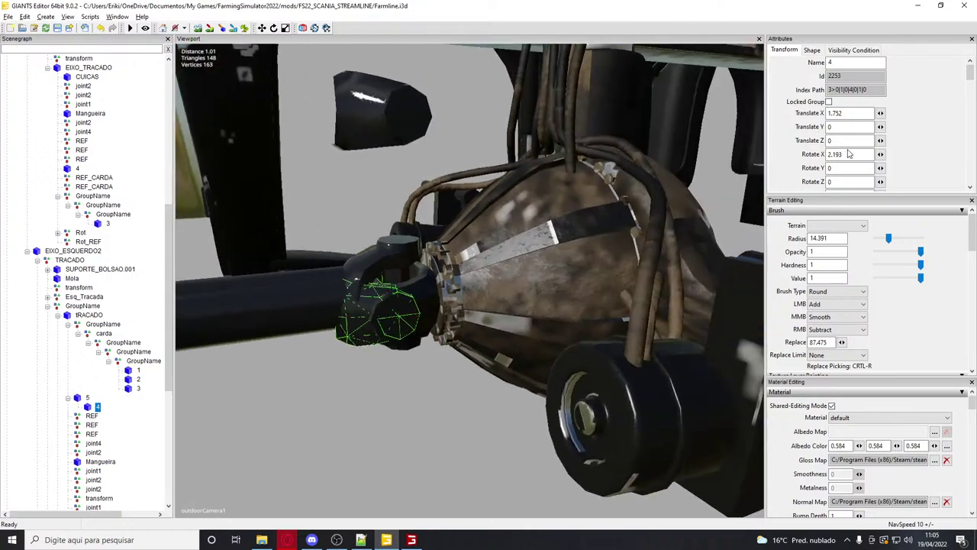
pyautogui.write('60')
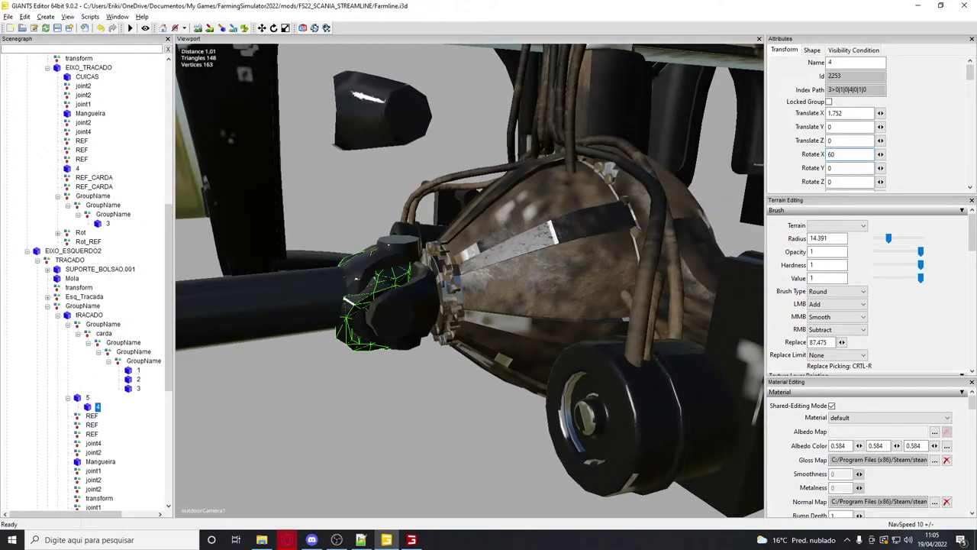
pyautogui.keyDown('alt'); pyautogui.moveTo(525, 270); pyautogui.dragTo(352, 233); pyautogui.keyUp('alt')
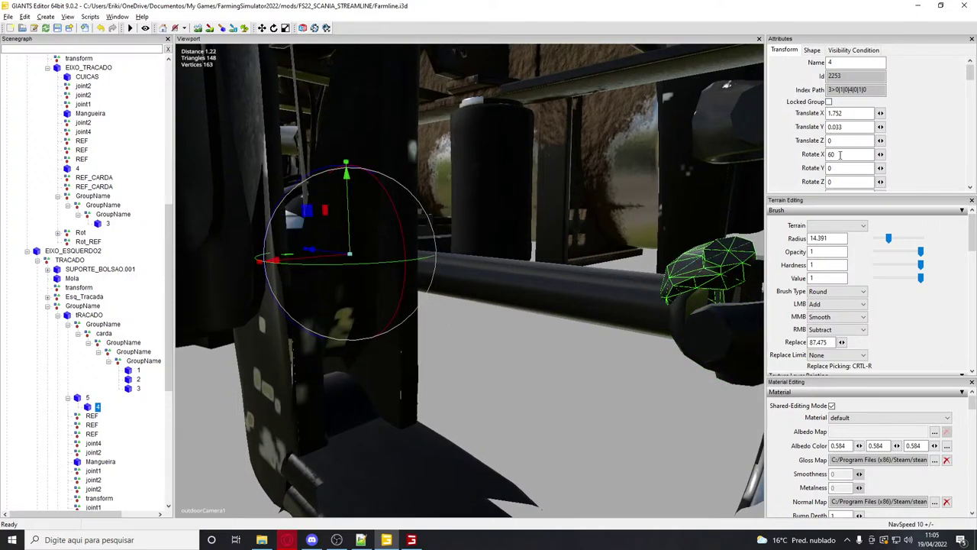
pyautogui.write('90')
pyautogui.moveTo(349, 236); pyautogui.dragTo(277, 254)
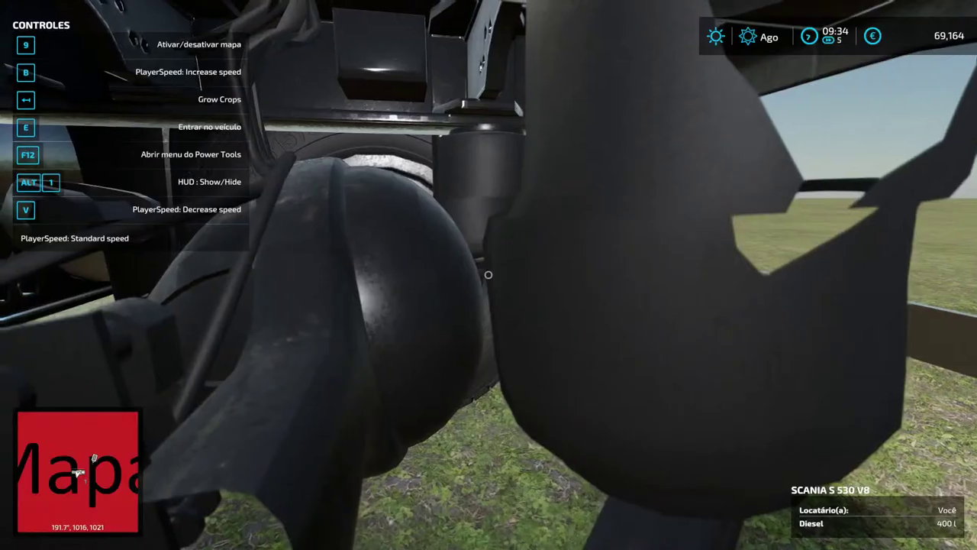
# Switch to Farming Simulator 22 and examine the driveshaft and its joint at the differential under the truck
pyautogui.press('e')
pyautogui.press('e')
pyautogui.press('ctrl')
pyautogui.press('w')
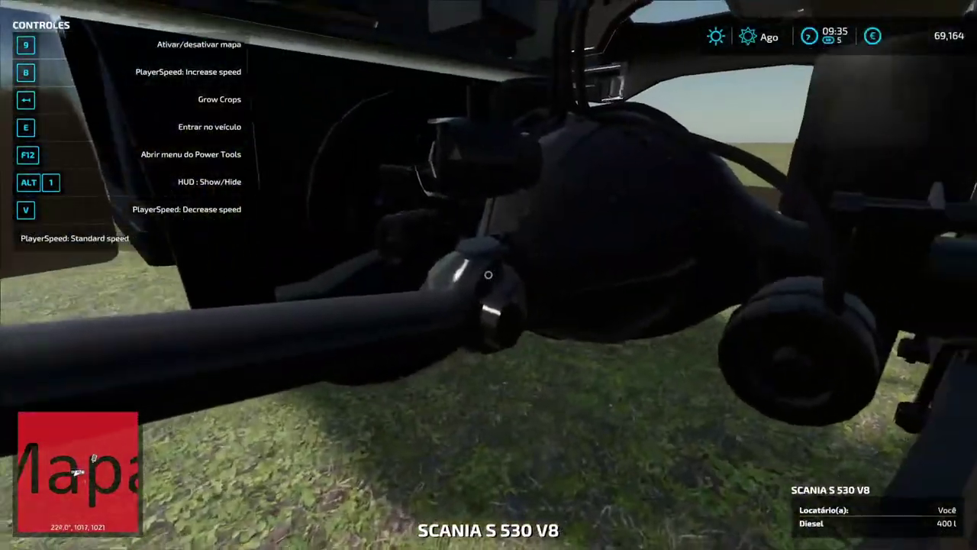
pyautogui.press('s')
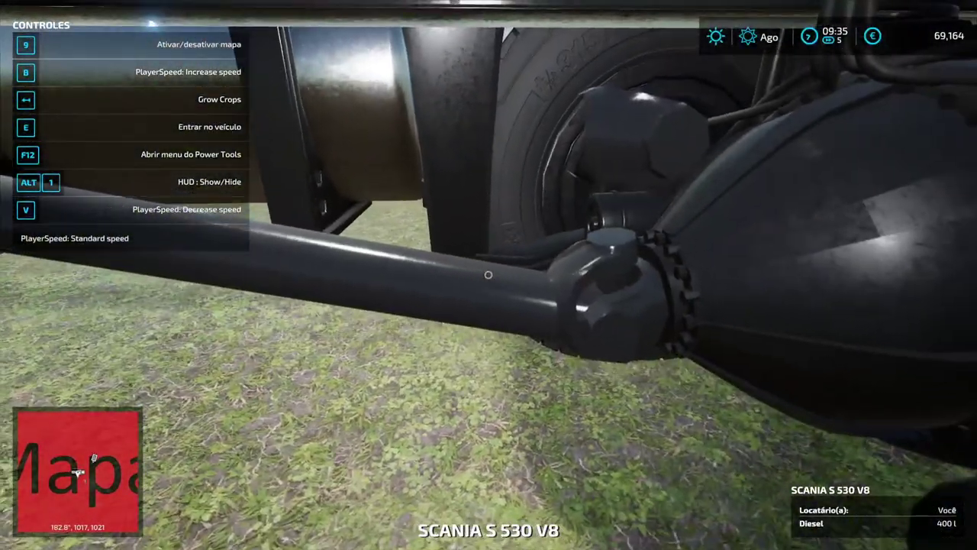
pyautogui.press('w')
pyautogui.press('w')
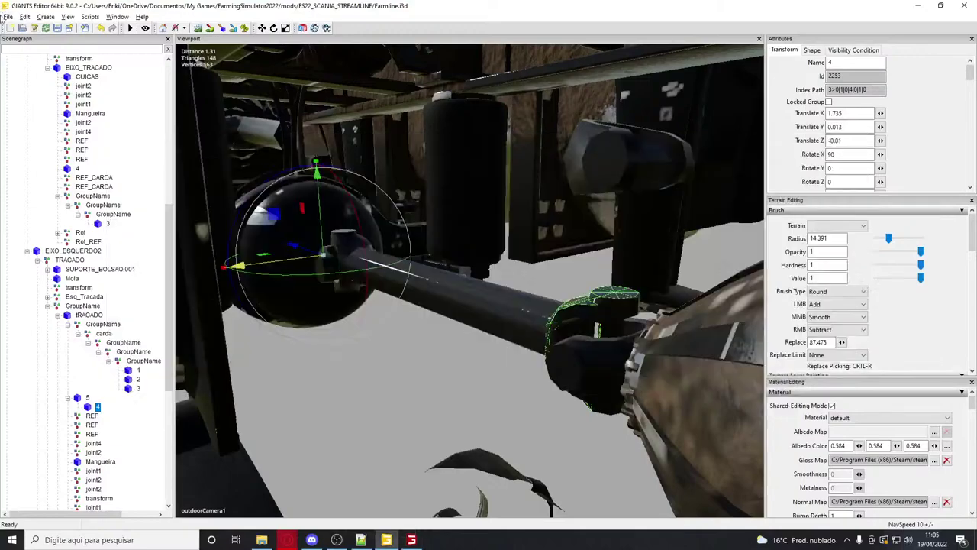
pyautogui.hotkey('alt', 'Tab')
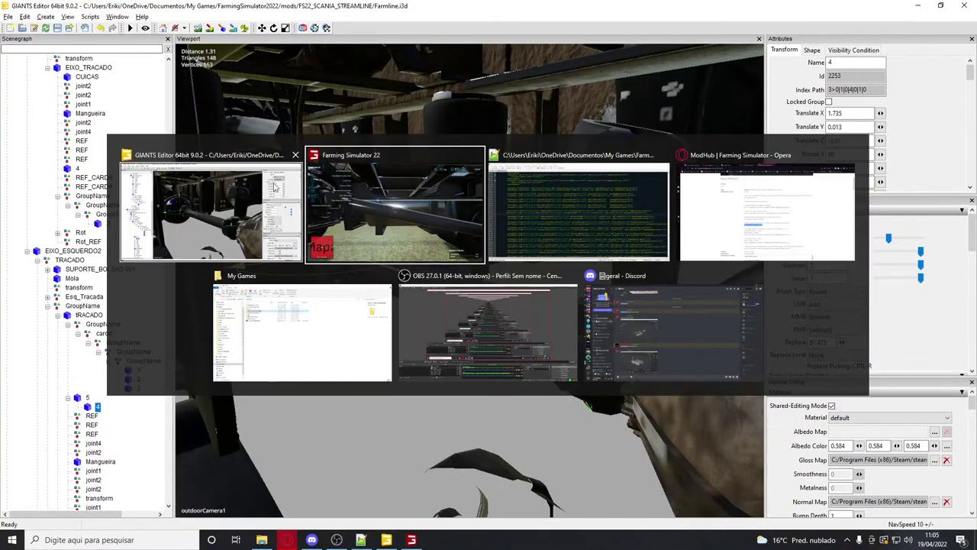
# Return to GIANTS Editor and collapse all nodes in the scenegraph
pyautogui.click(476, 329)
pyautogui.keyDown('alt'); pyautogui.moveTo(411, 331); pyautogui.dragTo(540, 319); pyautogui.keyUp('alt')
pyautogui.click(51, 213)
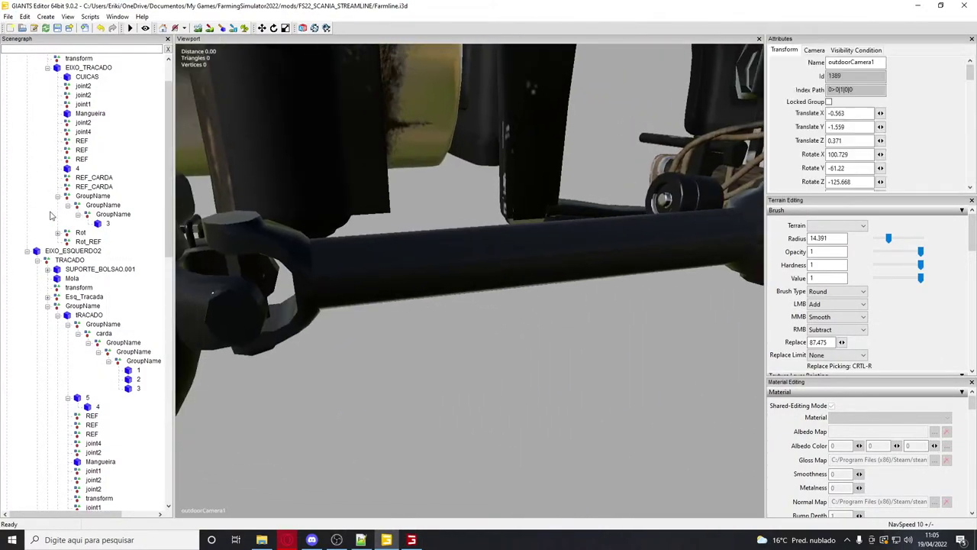
pyautogui.rightClick(128, 216)
pyautogui.click(159, 244)
pyautogui.rightClick(160, 239)
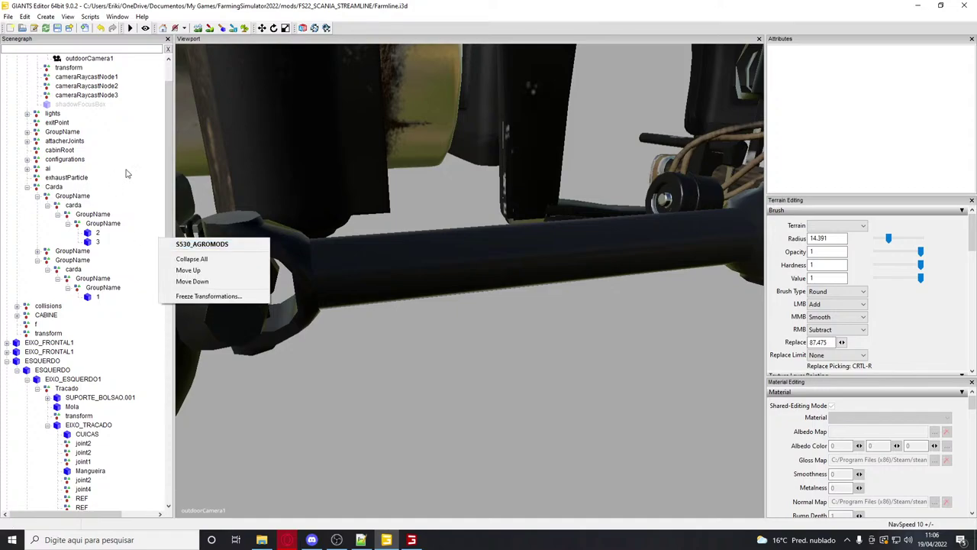
pyautogui.keyDown('alt'); pyautogui.moveTo(318, 135); pyautogui.dragTo(282, 161, button='middle'); pyautogui.keyUp('alt')
pyautogui.rightClick(131, 179)
pyautogui.click(164, 201)
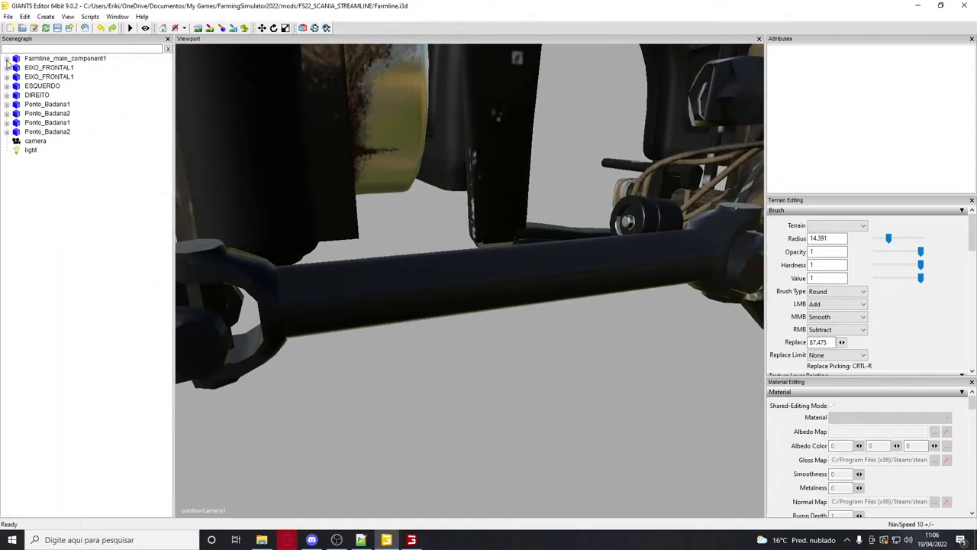
# Expand Farmline_main_component1 and its Configs node to list the groups inside Carda
pyautogui.click(6, 59)
pyautogui.click(17, 86)
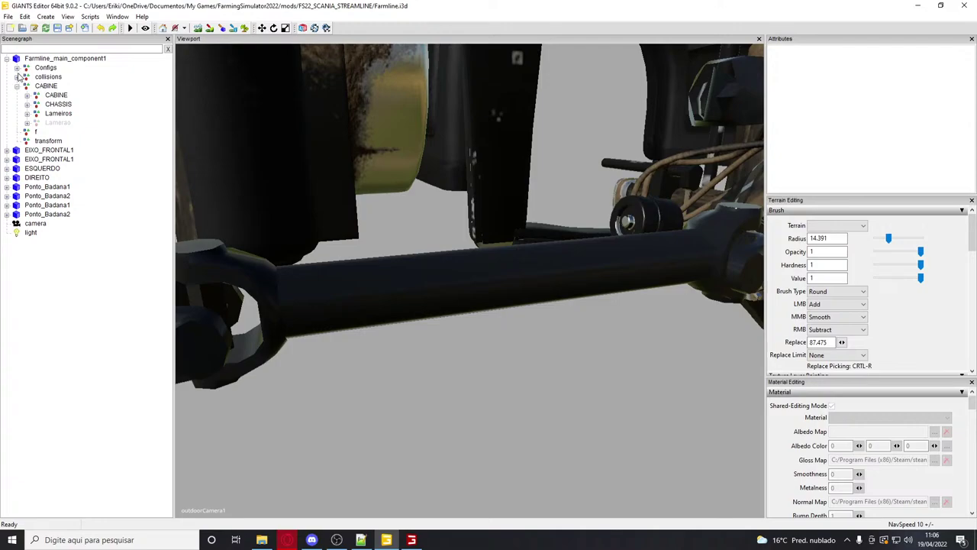
pyautogui.click(17, 85)
pyautogui.click(17, 67)
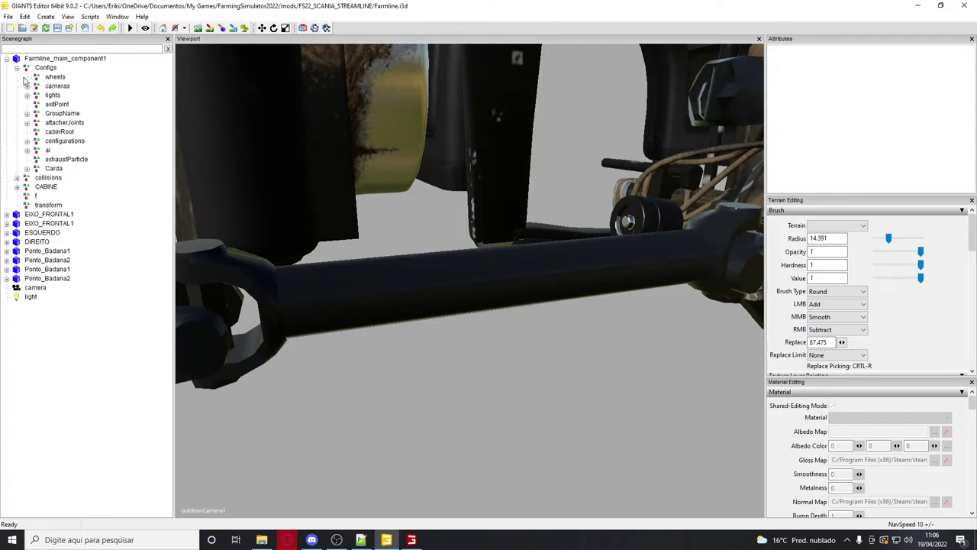
pyautogui.click(54, 170)
pyautogui.click(28, 169)
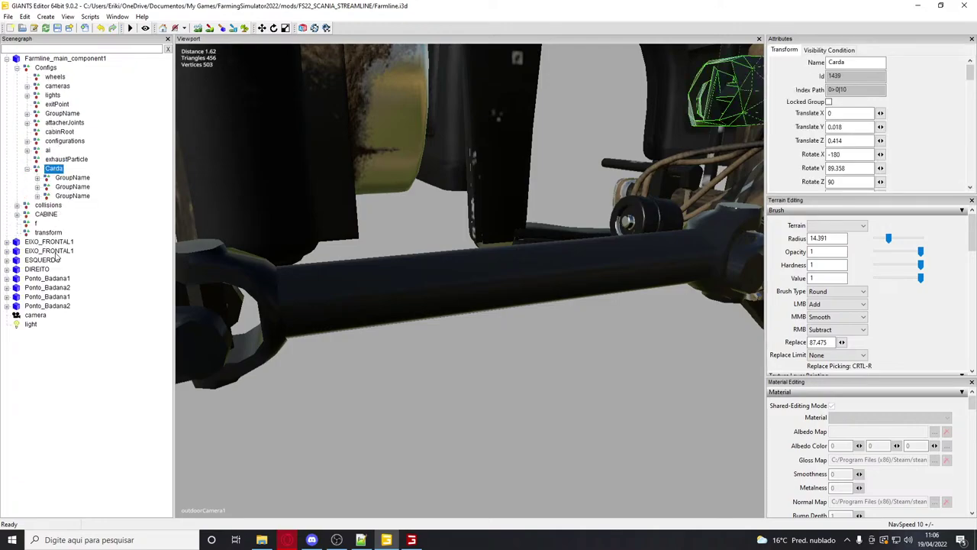
# Hide the CABINE node and check the second GroupName under Carda
pyautogui.click(46, 215)
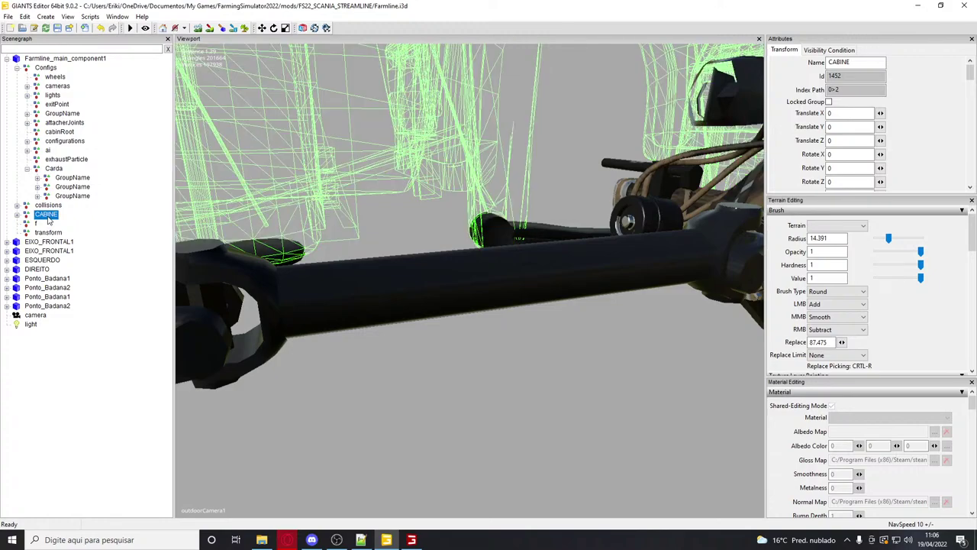
pyautogui.click(54, 170)
pyautogui.click(60, 186)
pyautogui.click(68, 188)
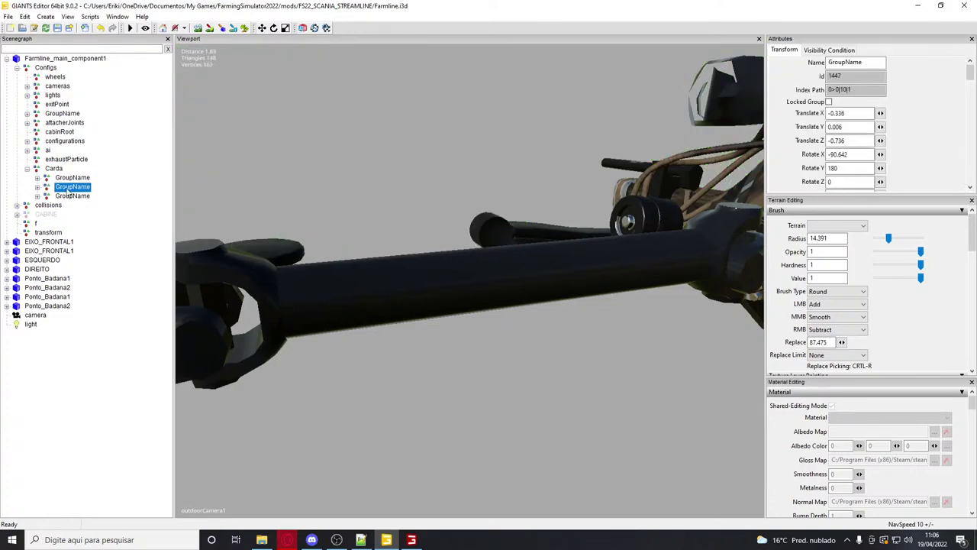
pyautogui.click(42, 198)
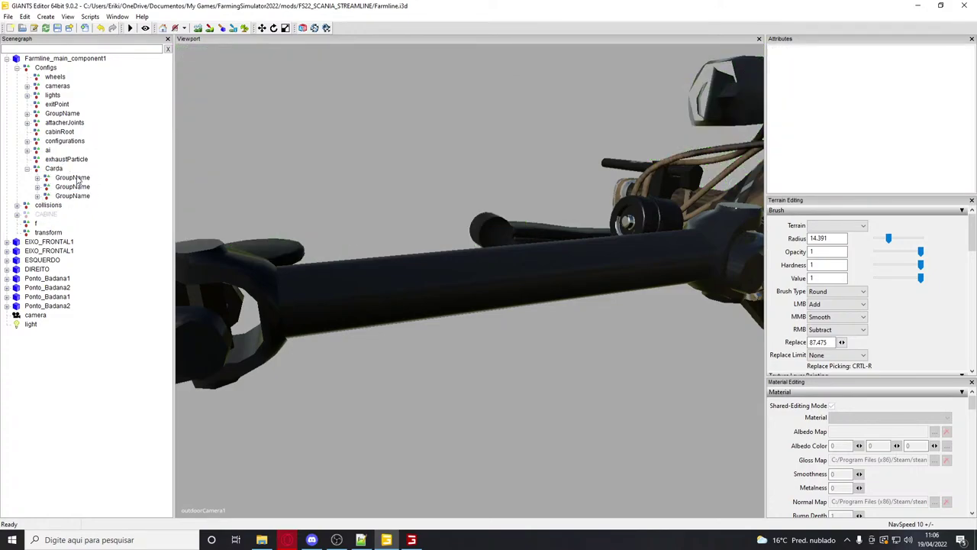
# Delete the shape below shape 2 in the first GroupName branch of the Carda group
pyautogui.click(72, 177)
pyautogui.press('f')
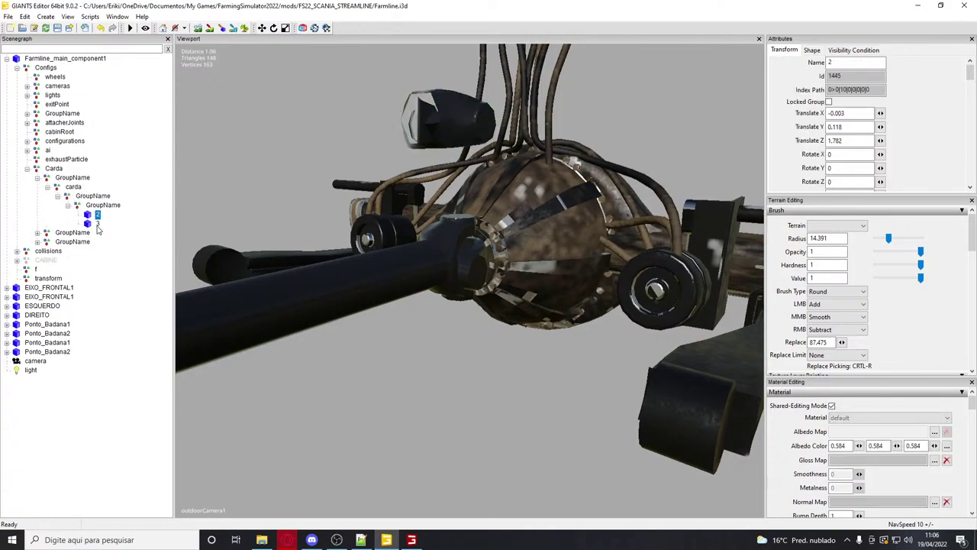
pyautogui.press('Delete')
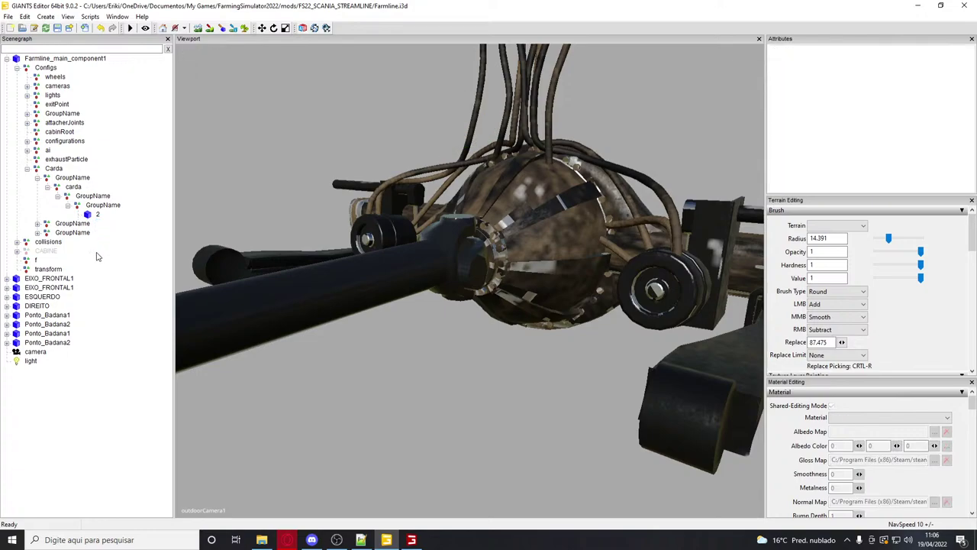
# Inspect the second and third GroupName branches under Carda and select the carda group inside the third one
pyautogui.click(64, 223)
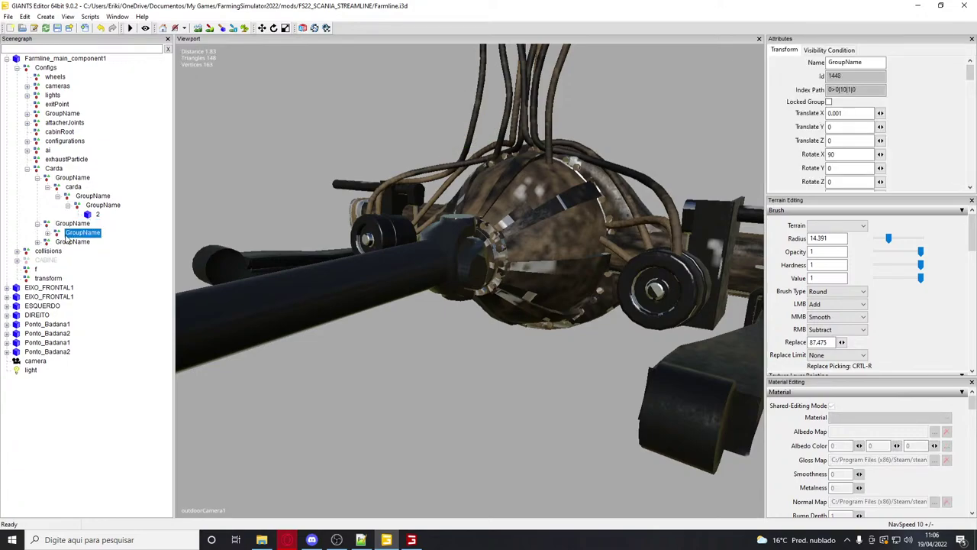
pyautogui.press('f')
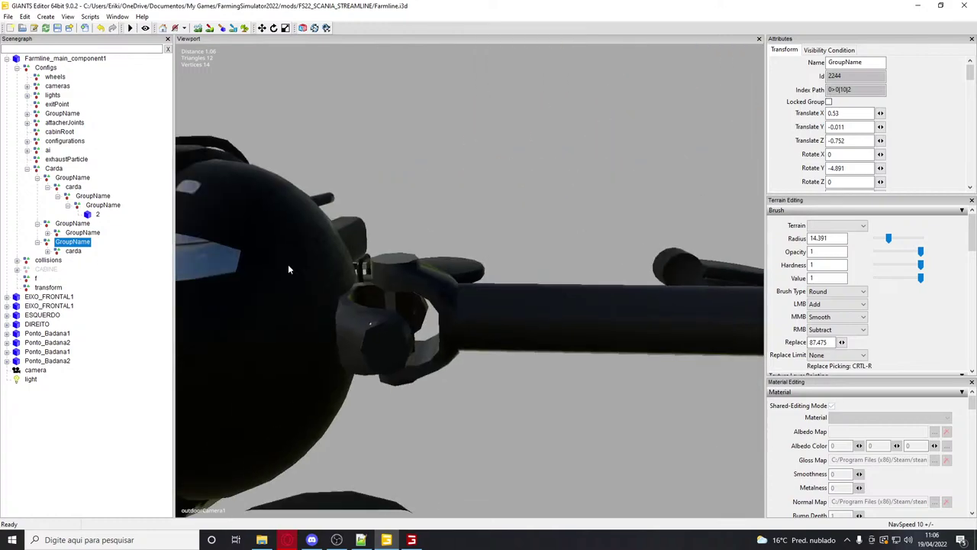
pyautogui.keyDown('alt'); pyautogui.moveTo(183, 225); pyautogui.dragTo(308, 245); pyautogui.keyUp('alt')
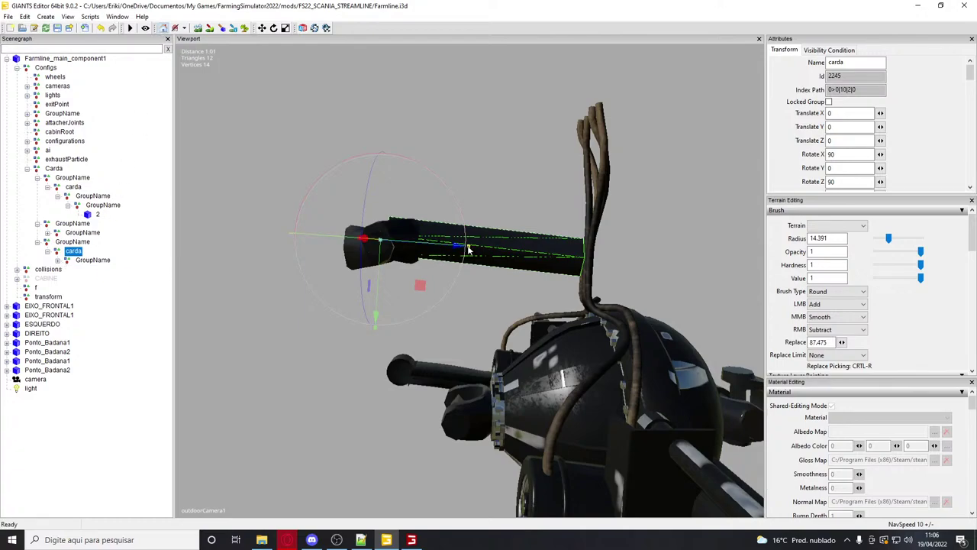
# Switch to Farming Simulator 22, enter the Scania, reload it with gsVehicleReload and get out on foot beside it
pyautogui.hotkey('alt', 'Tab')
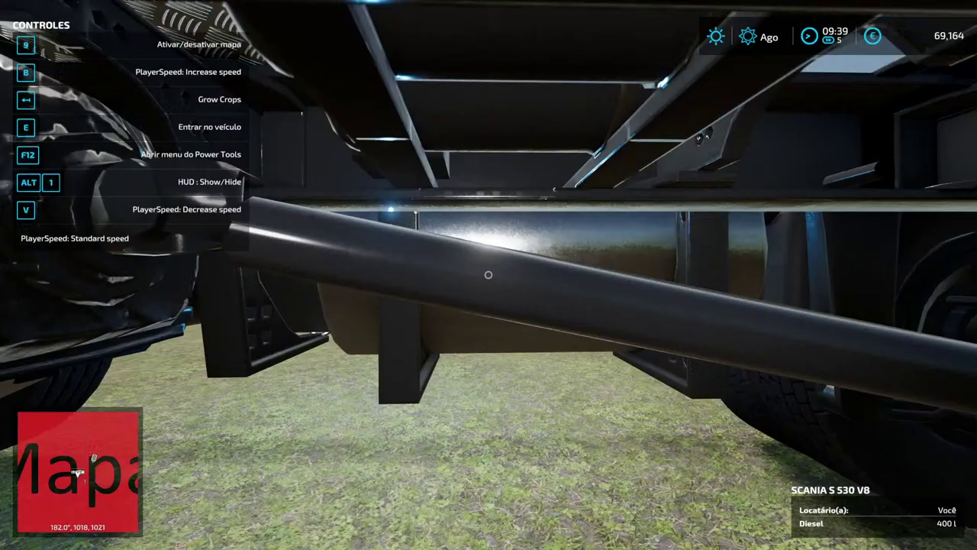
pyautogui.press('`')
pyautogui.press('e')
pyautogui.press('`')
pyautogui.press('Up')
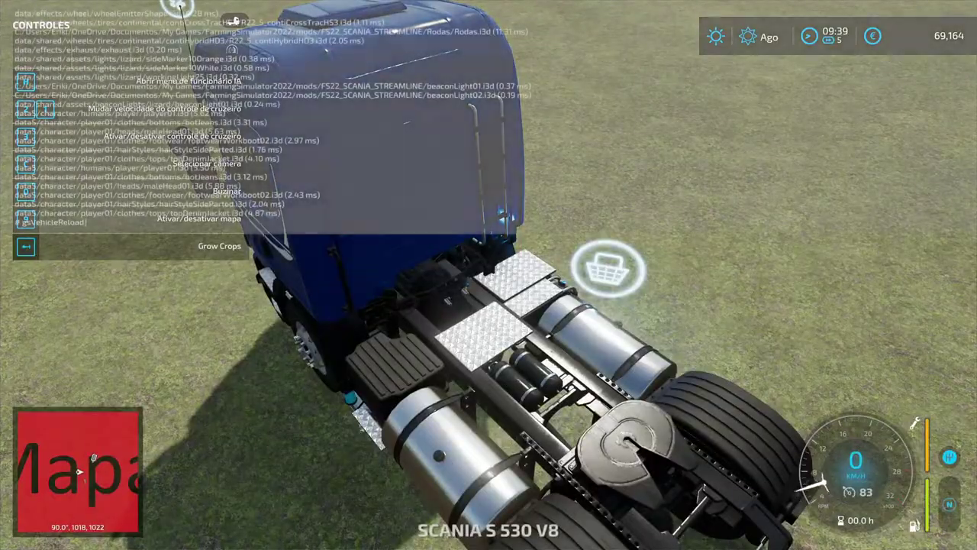
pyautogui.press('Return')
pyautogui.press('`')
pyautogui.press('w')
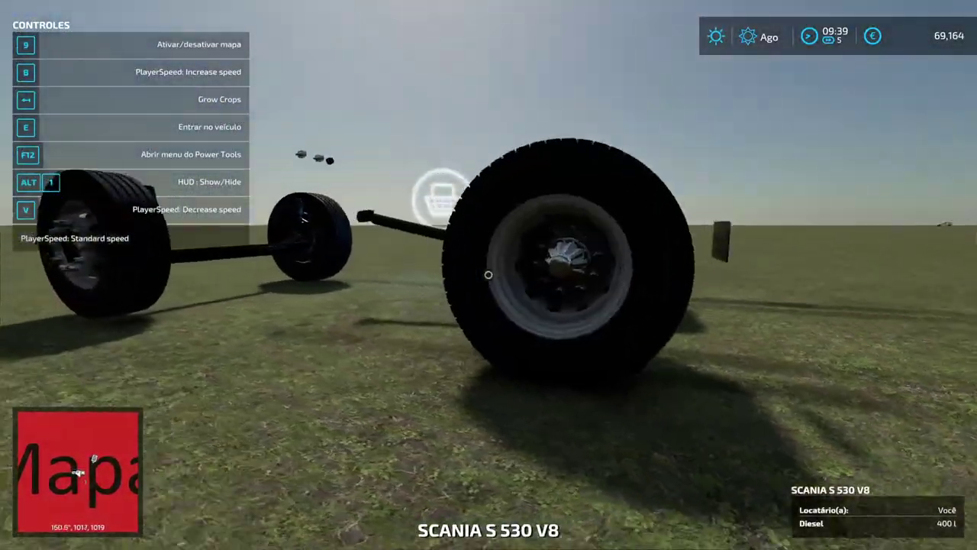
# Reload the Scania again through the game console and walk up to the cardan shaft to check its joint
pyautogui.press('w')
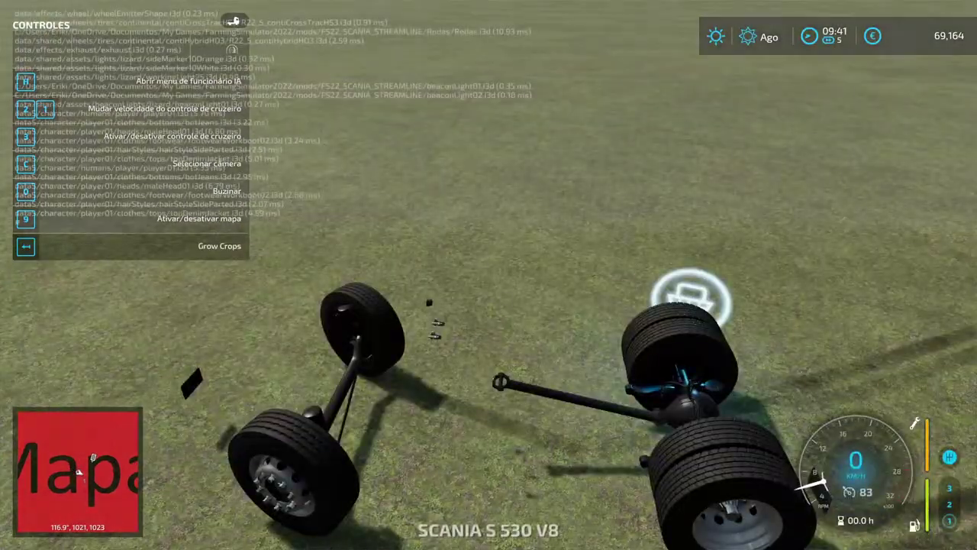
pyautogui.press('Return')
pyautogui.press('`')
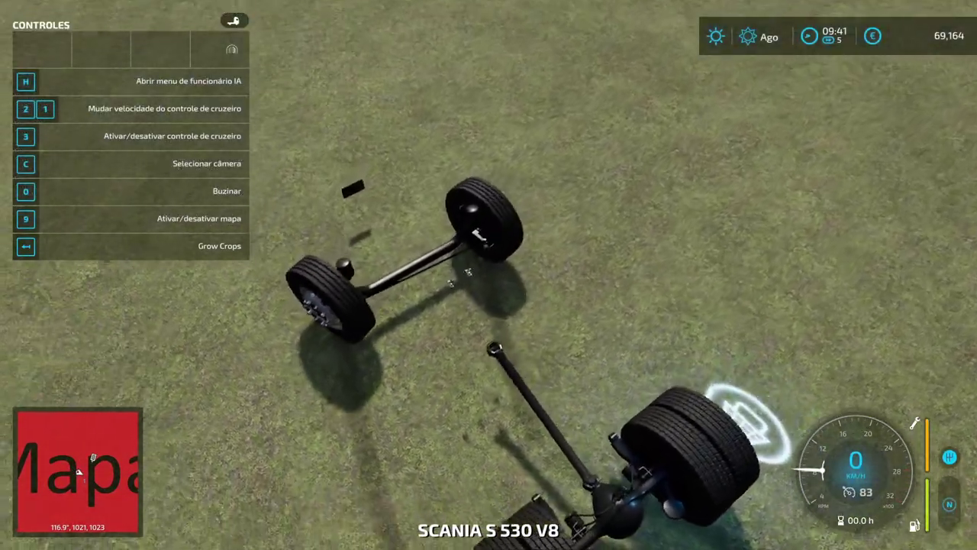
pyautogui.press('e')
pyautogui.press('w')
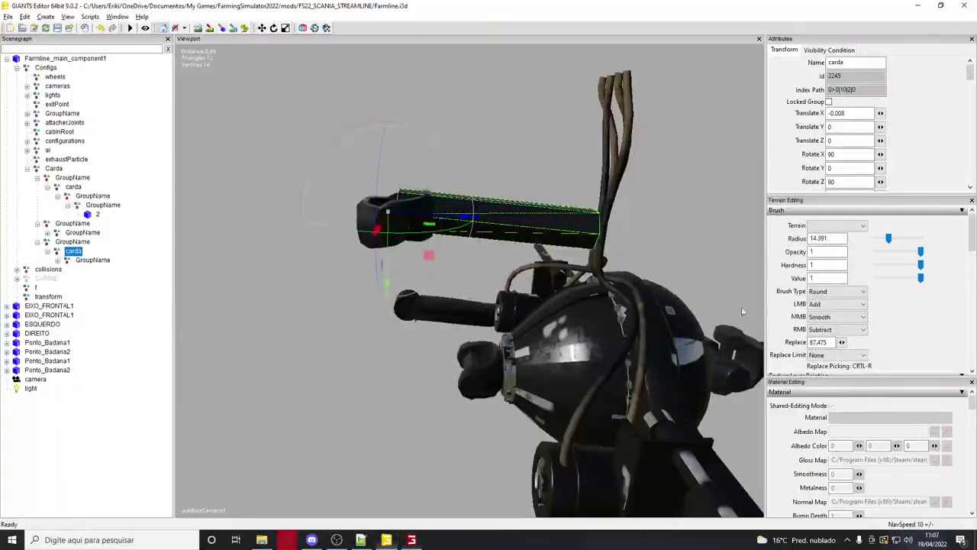
# Return to Farming Simulator 22, repeat the gsVehicleReload command, and switch back to GIANTS Editor to view the carda group
pyautogui.hotkey('alt', 'Tab')
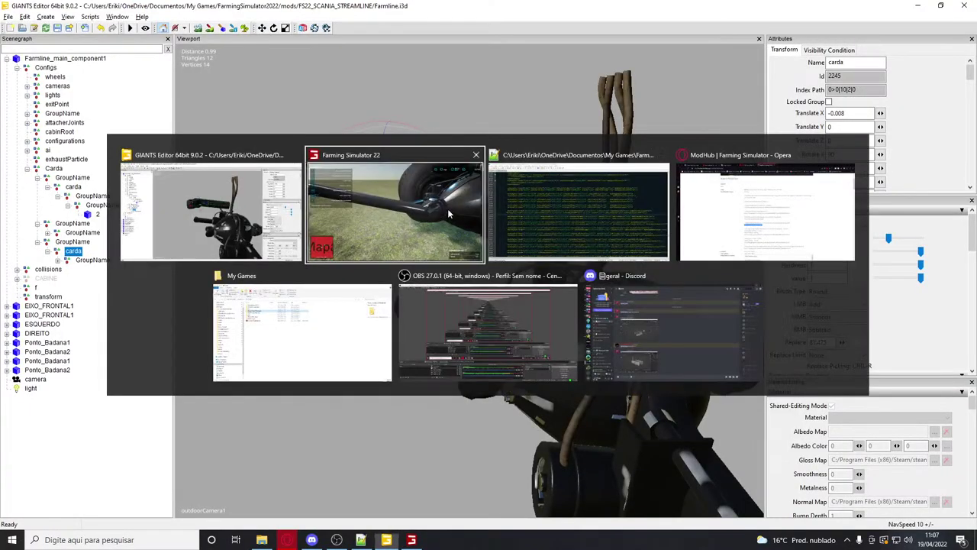
pyautogui.press('`')
pyautogui.press('`')
pyautogui.press('Up')
pyautogui.press('Return')
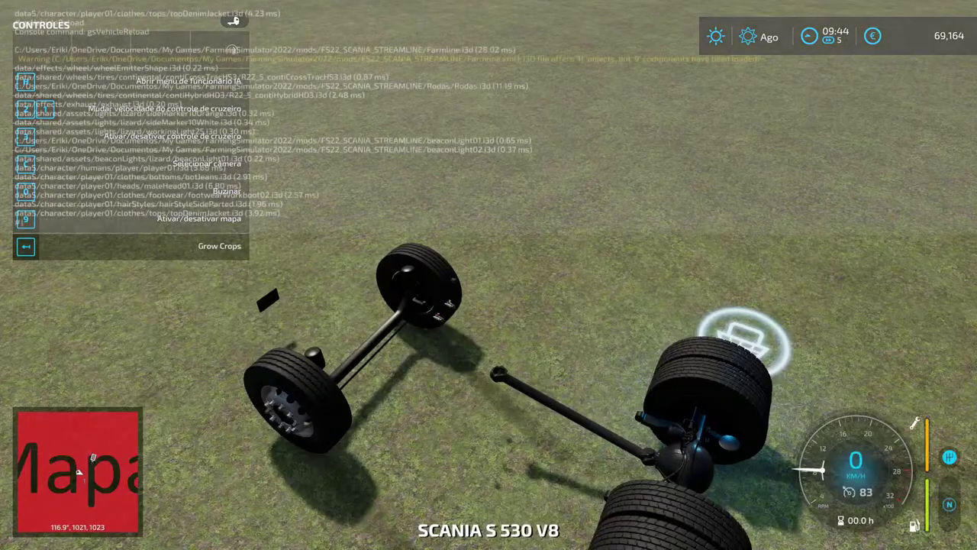
pyautogui.hotkey('alt', 'Tab')
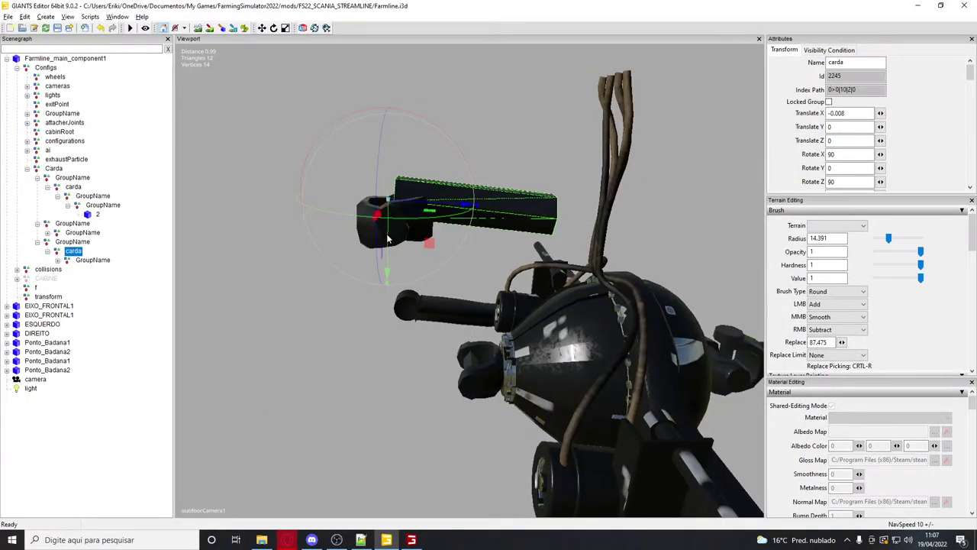
pyautogui.scroll(-2, 799, 161)
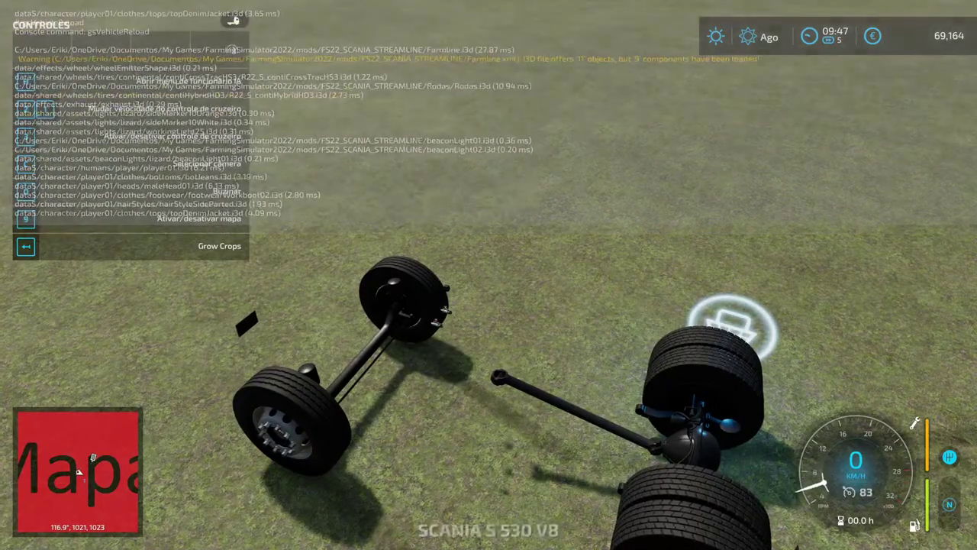
# Test-drive the reloaded chassis through a slow turn, changing camera to examine how the cardan shaft sits between the axles
pyautogui.press('d')
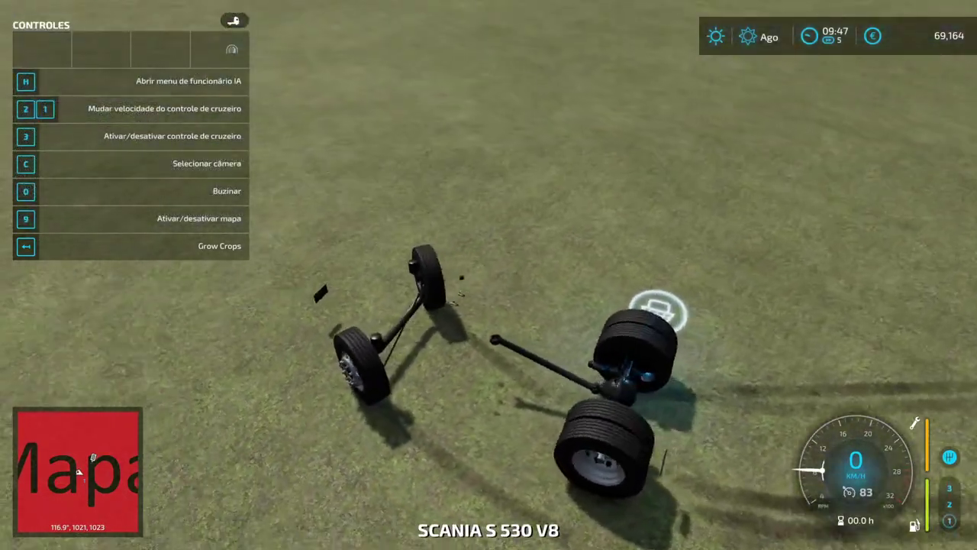
pyautogui.press('w')
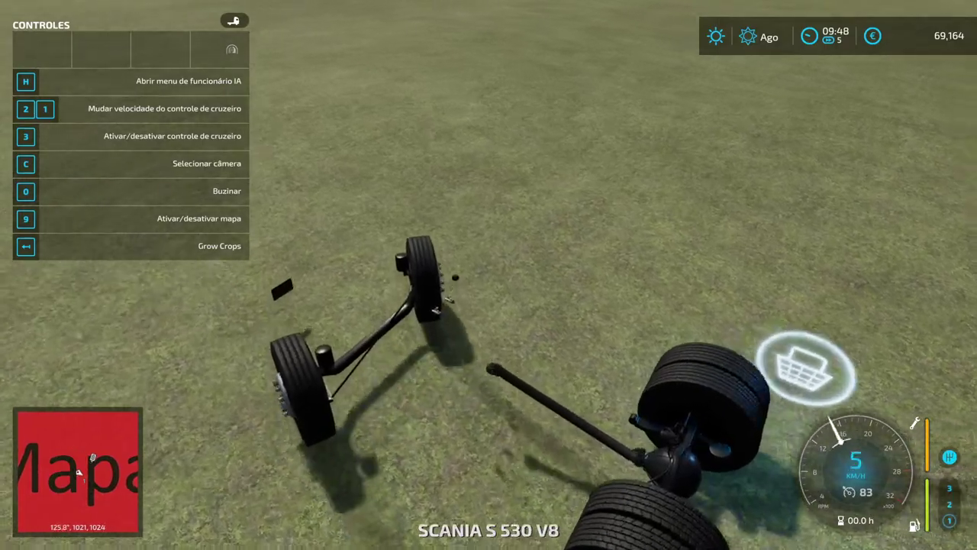
pyautogui.press('w')
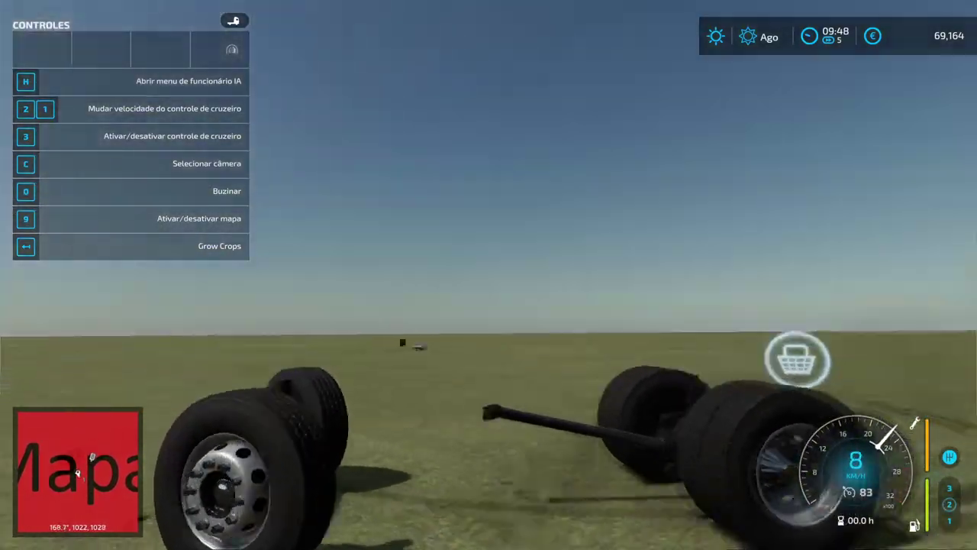
pyautogui.press('w')
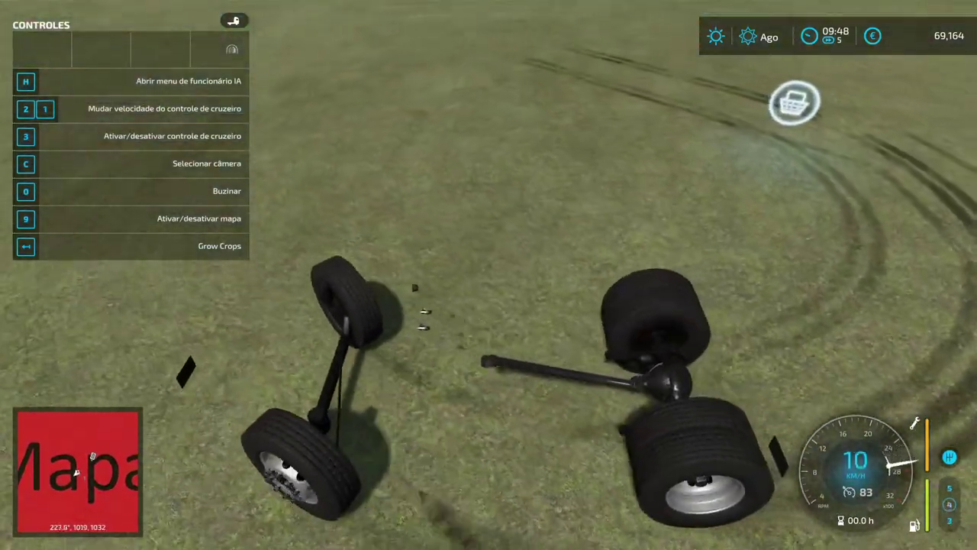
pyautogui.press('w')
pyautogui.press('c')
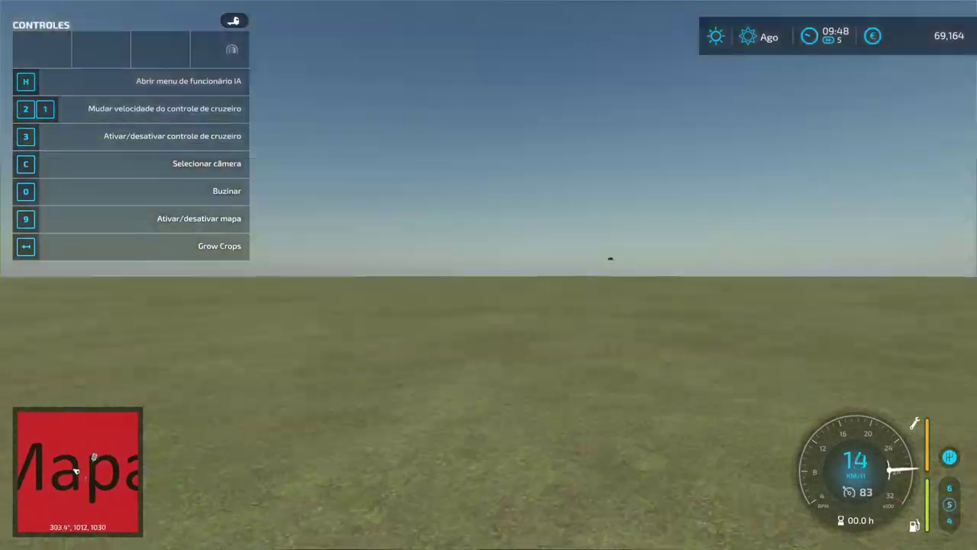
pyautogui.press('w')
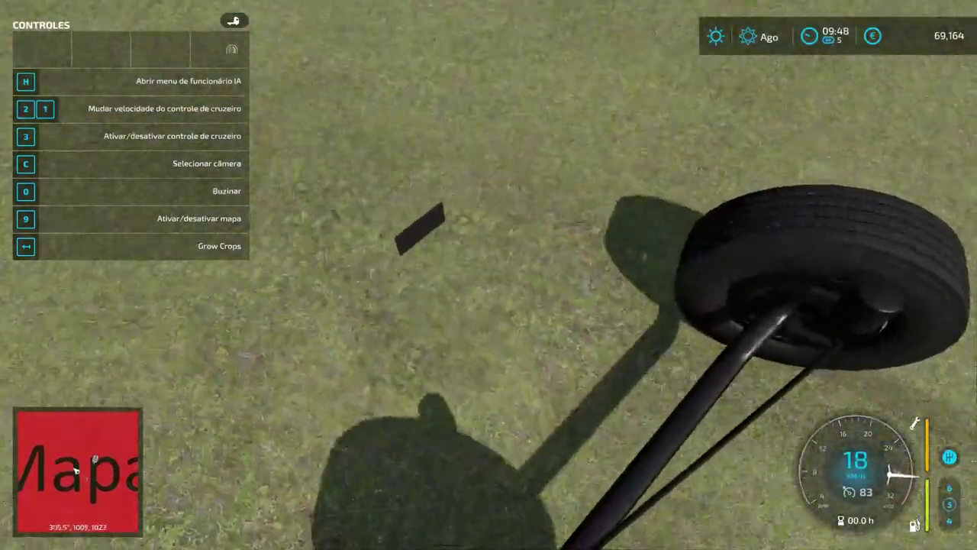
pyautogui.press('w')
pyautogui.press('c')
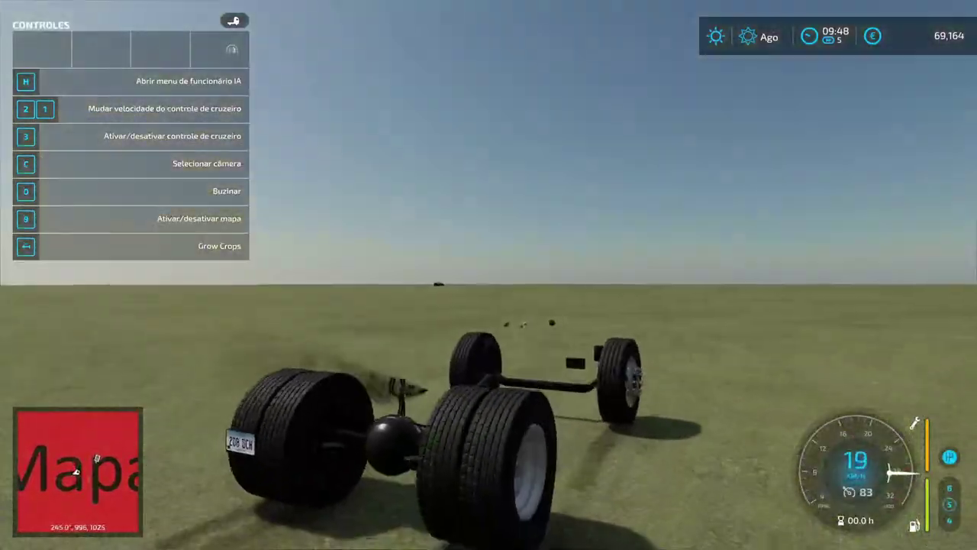
# Drive the chassis faster through turns and a brief reverse to check the cardan shaft's motion from the outside camera
pyautogui.press('w')
pyautogui.press('d')
pyautogui.press('w')
pyautogui.press('d')
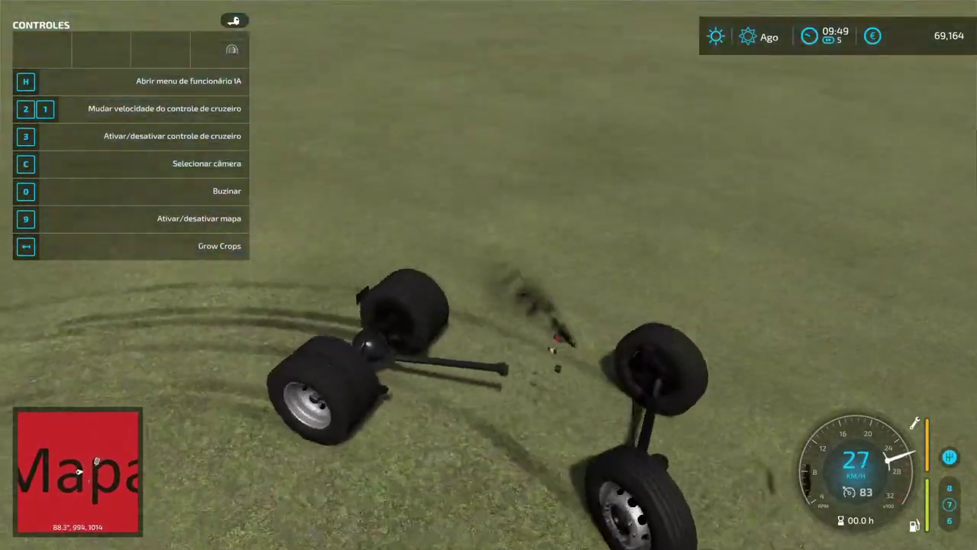
pyautogui.press('w')
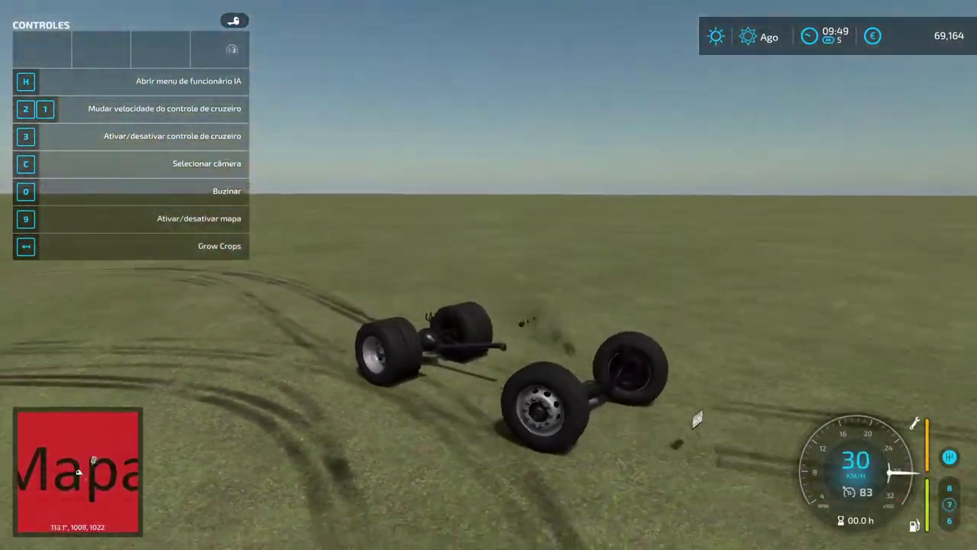
pyautogui.press('w')
pyautogui.press('a')
pyautogui.press('s')
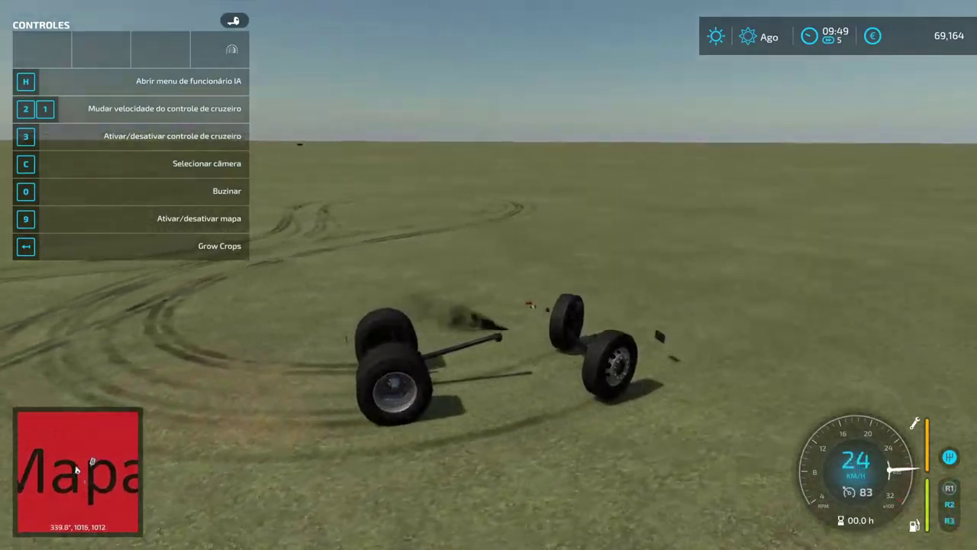
pyautogui.press('w')
pyautogui.press('d')
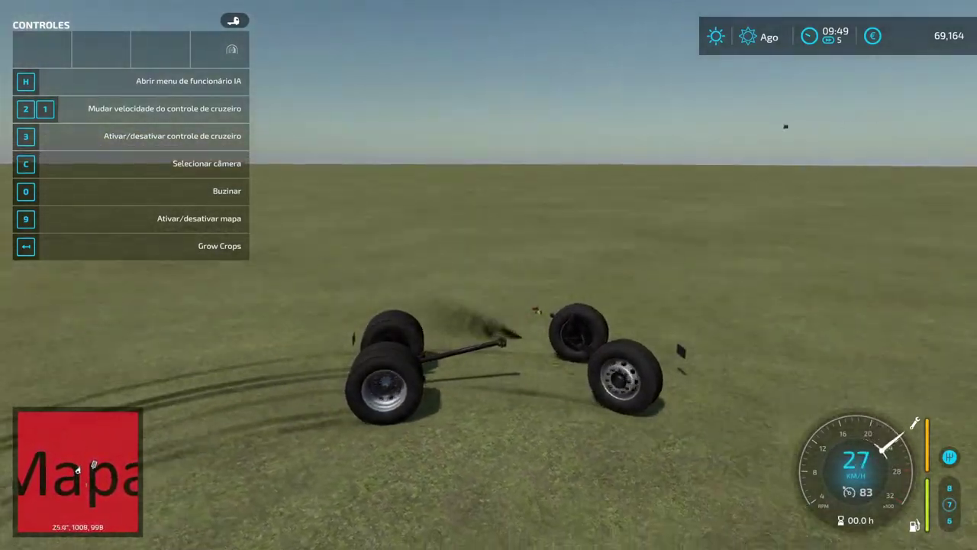
pyautogui.press('w')
pyautogui.press('d')
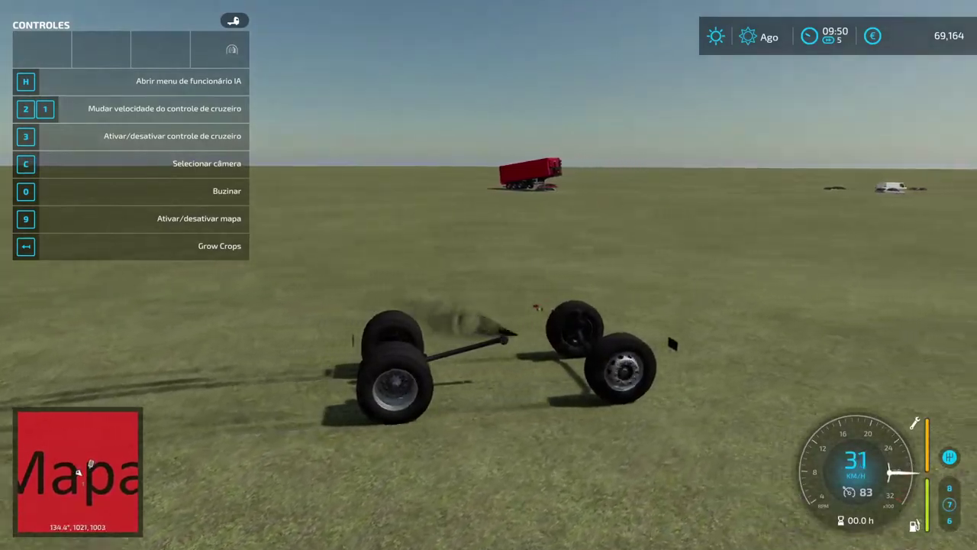
# Drive the chassis in continuous tight circles both ways, viewing the cardan shaft from the side and from behind
pyautogui.press('w')
pyautogui.press('a')
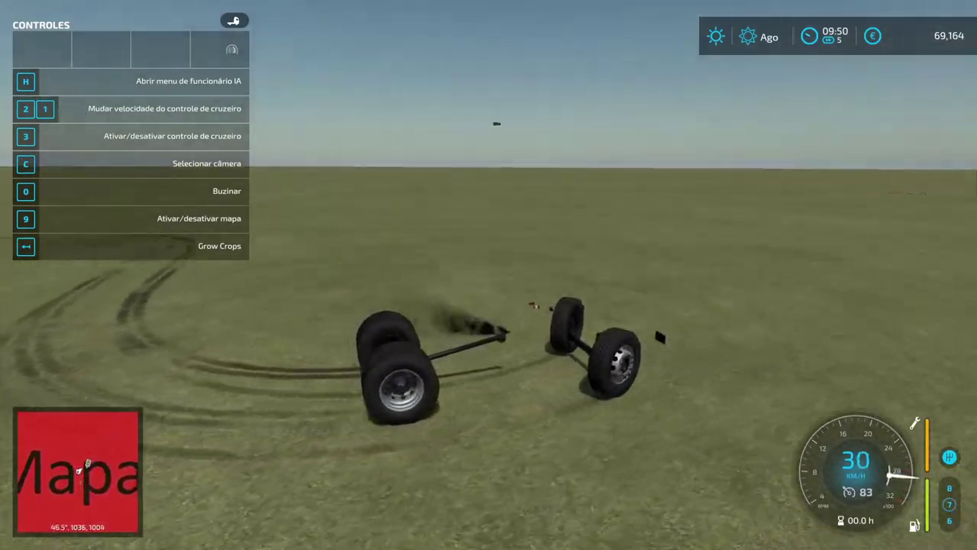
pyautogui.press('w')
pyautogui.press('a')
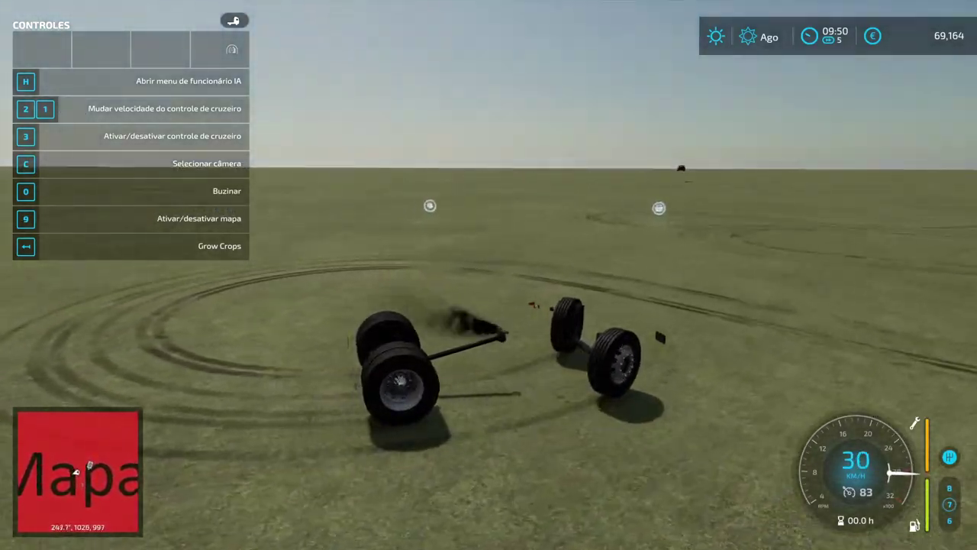
pyautogui.press('w')
pyautogui.press('a')
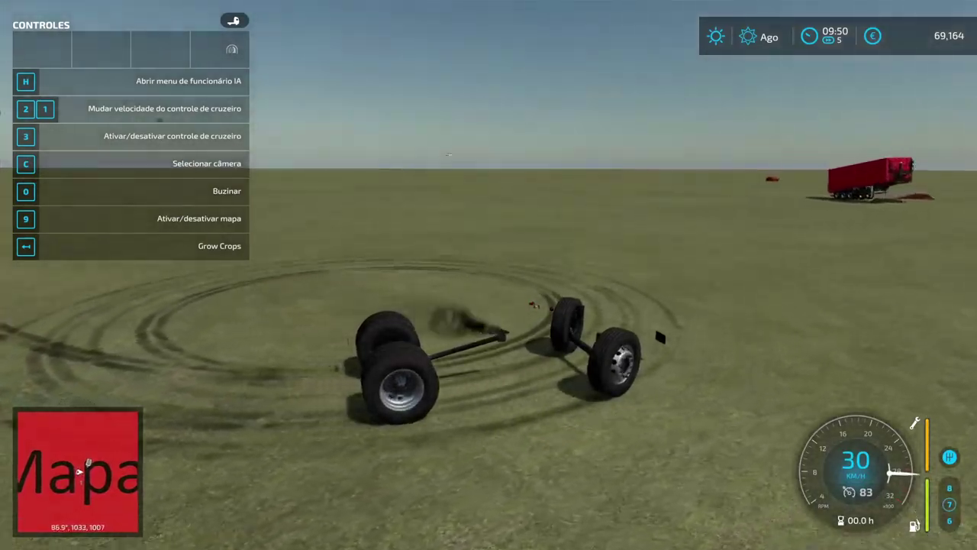
pyautogui.press('w')
pyautogui.press('a')
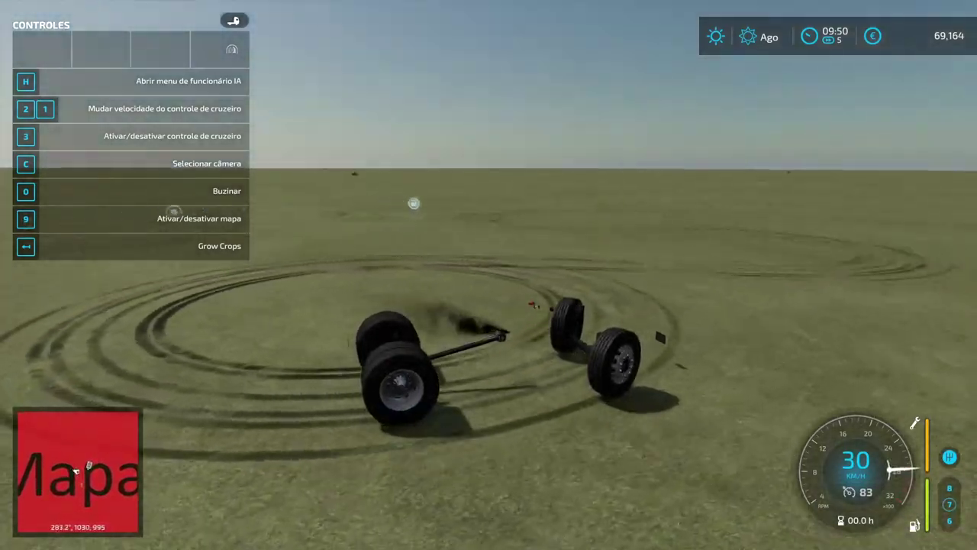
pyautogui.press('w')
pyautogui.press('a')
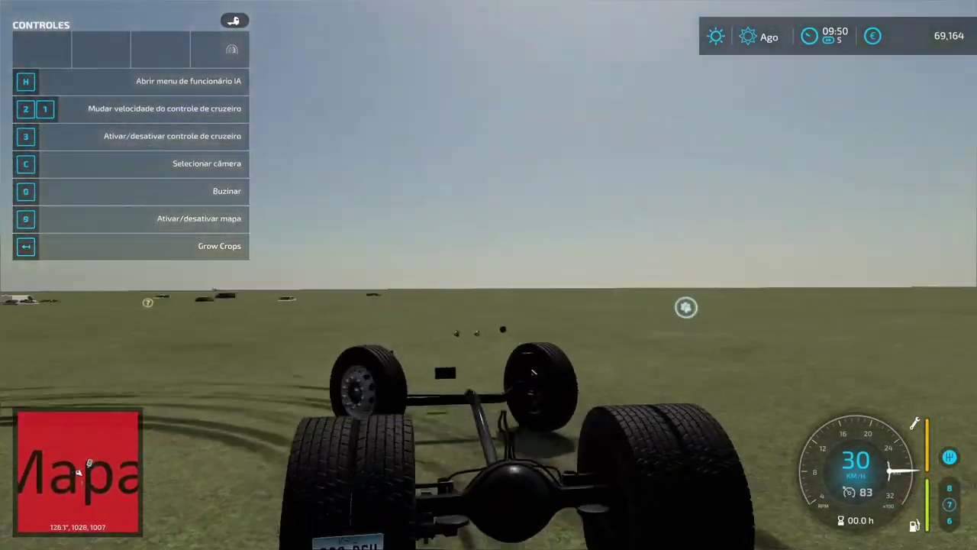
pyautogui.press('w')
pyautogui.press('d')
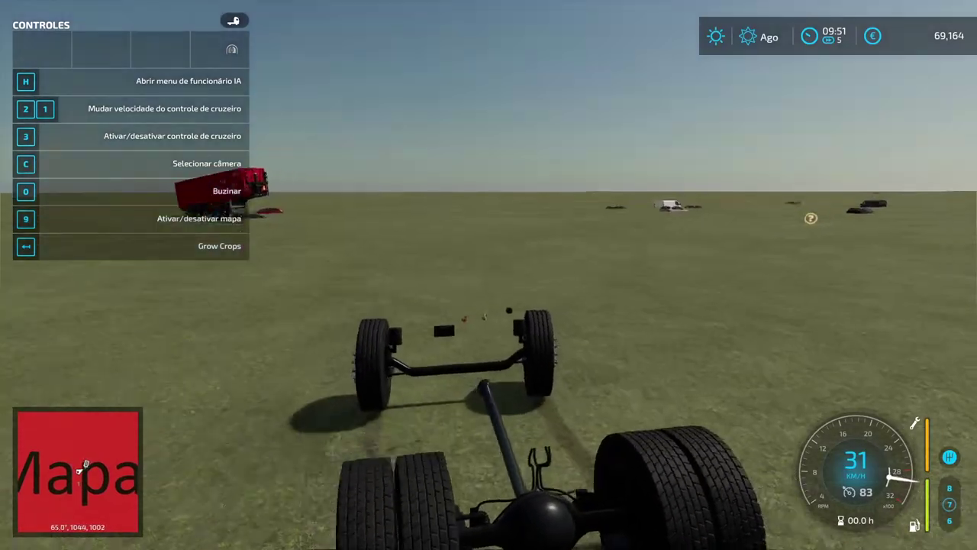
pyautogui.press('w')
pyautogui.press('d')
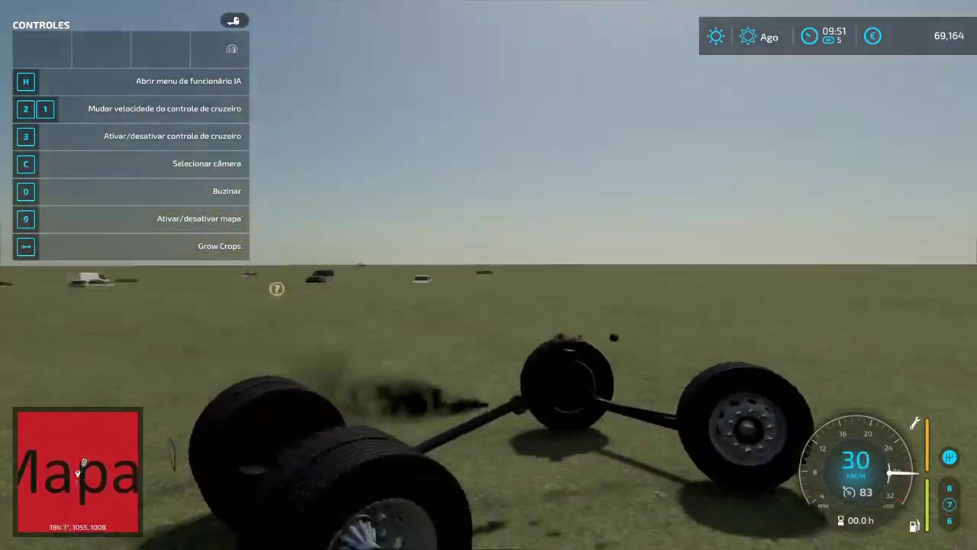
pyautogui.press('w')
pyautogui.press('d')
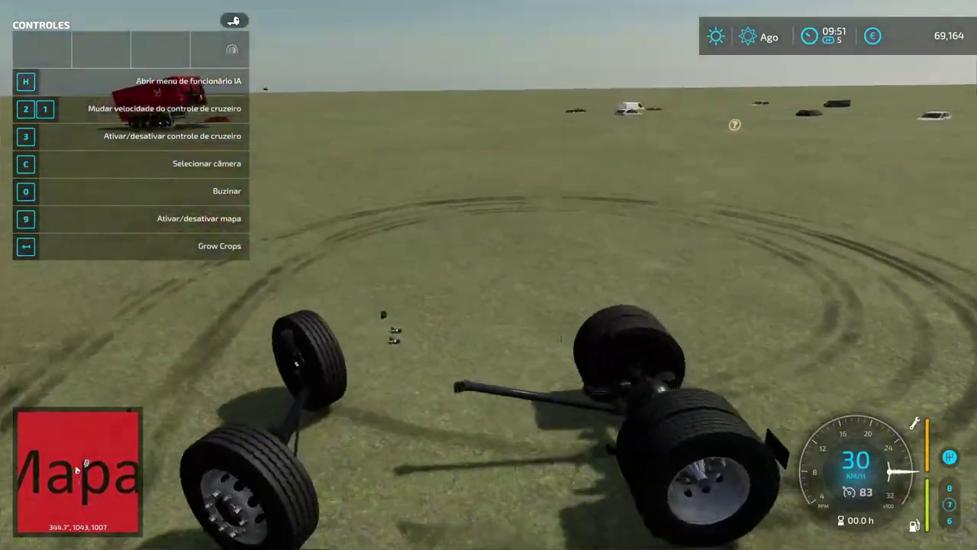
# Keep driving the chassis through alternating turns at higher speed, viewing the cardan shaft from behind and from the side
pyautogui.press('w')
pyautogui.press('d')
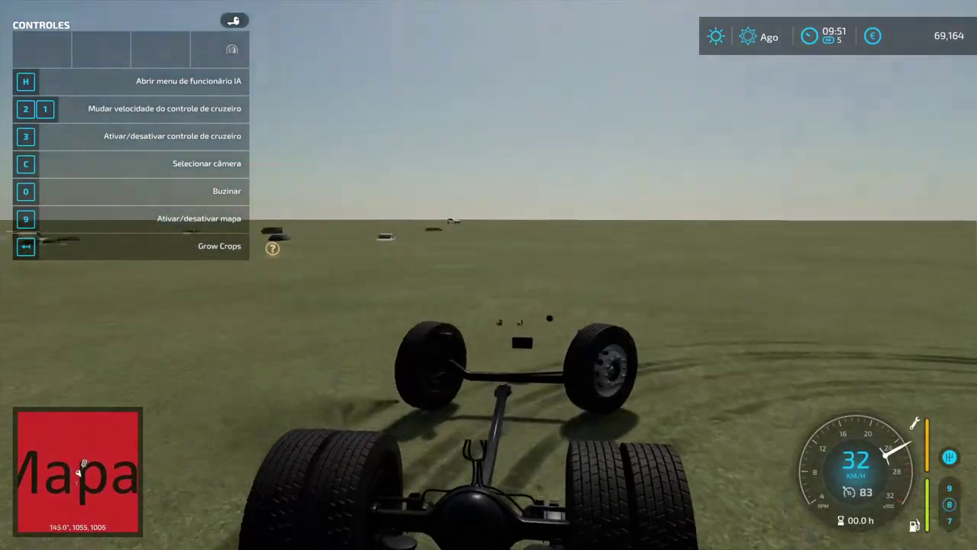
pyautogui.press('a')
pyautogui.press('w')
pyautogui.press('a')
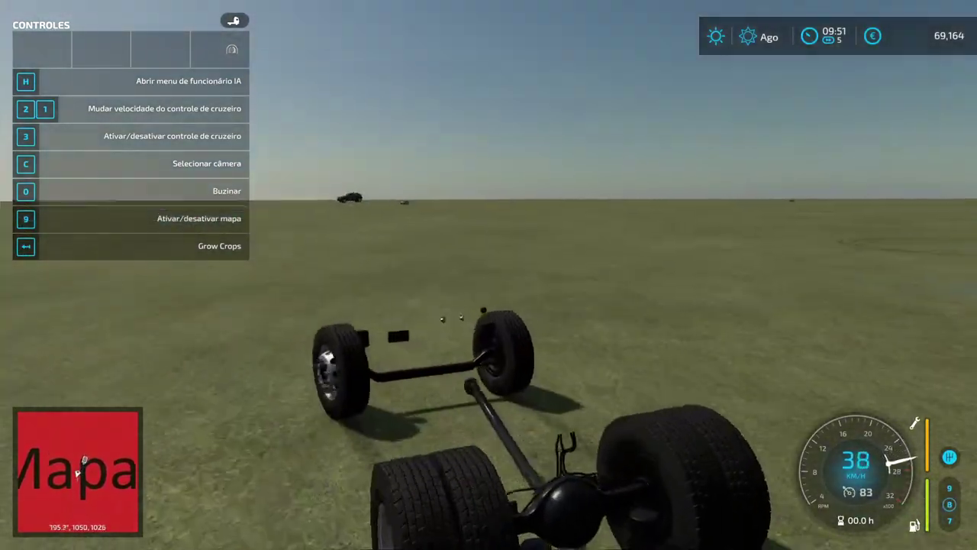
pyautogui.press('w')
pyautogui.press('d')
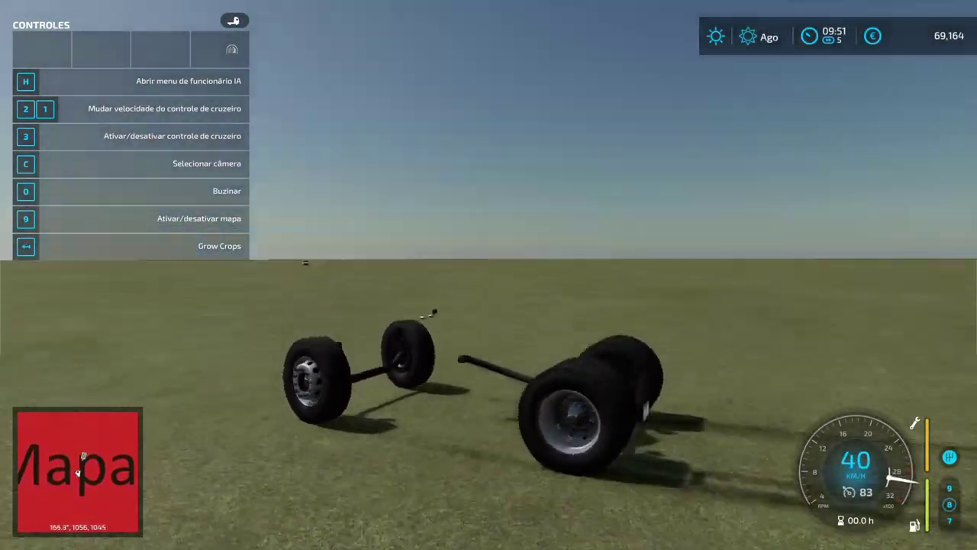
pyautogui.press('d')
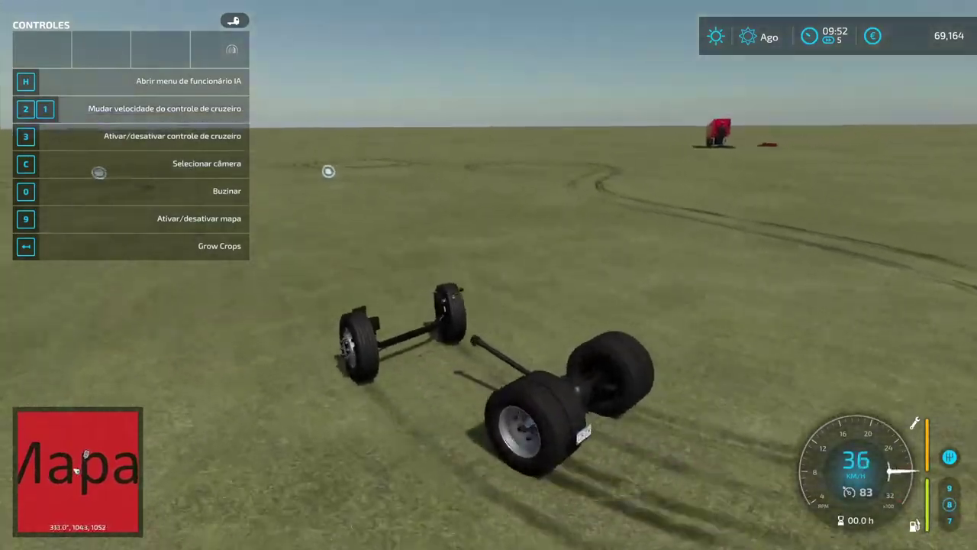
# Open the leased items in the vehicle shop and return the leased truck
pyautogui.press('p')
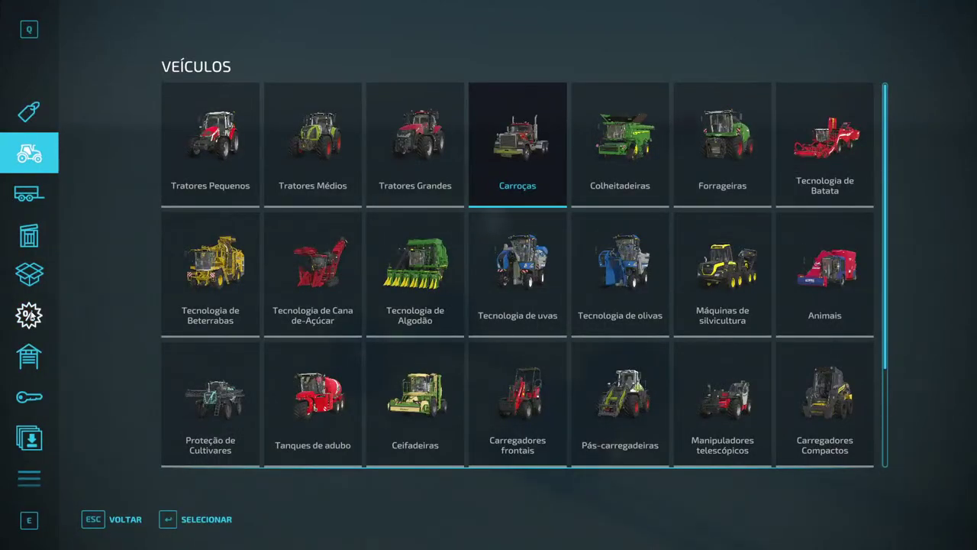
pyautogui.click(24, 404)
pyautogui.press('Return')
pyautogui.press('Return')
pyautogui.press('Return')
pyautogui.press('Return')
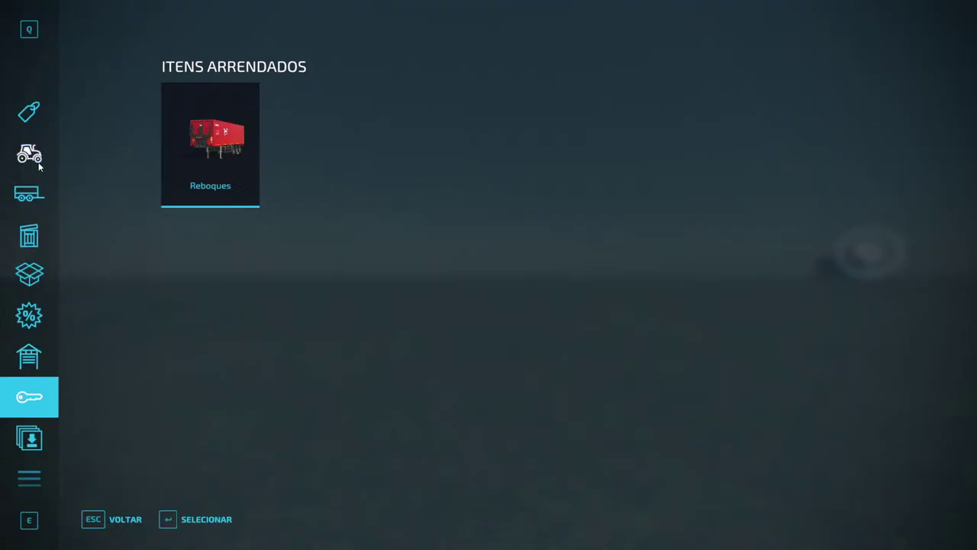
# Browse the Carroças vehicle category and open the configuration of the TLX Phoenix (CMS) truck
pyautogui.click(35, 161)
pyautogui.click(483, 155)
pyautogui.scroll(-8, 648, 270)
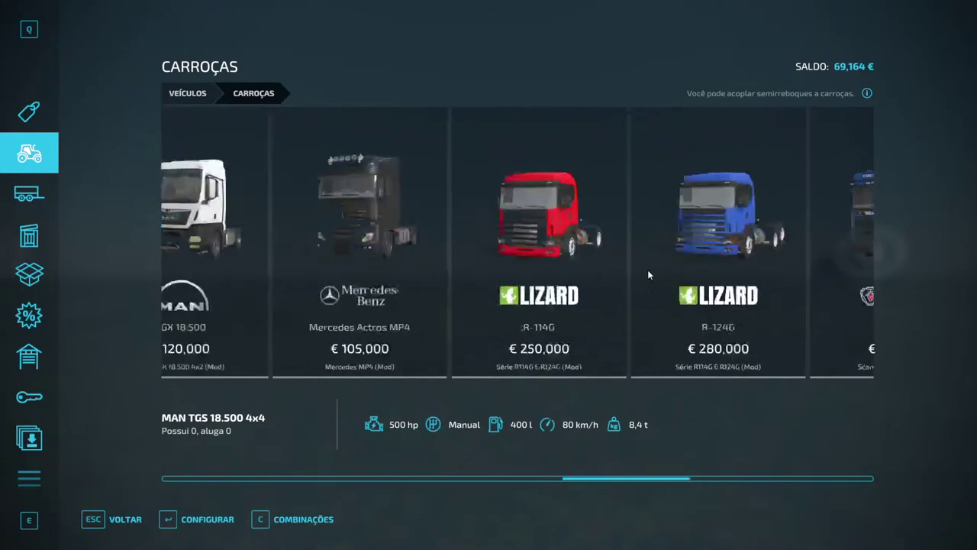
pyautogui.scroll(5, 579, 257)
pyautogui.scroll(-5, 737, 273)
pyautogui.click(417, 258)
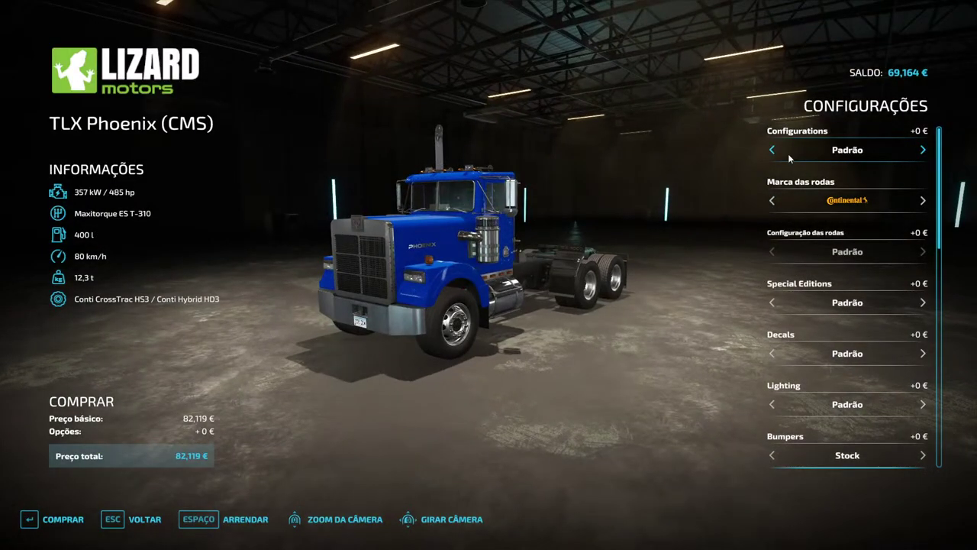
# Set the truck's Capacidade option to Sidesteps and its mudguards to Split painted, comparing the other painted fenders
pyautogui.scroll(-8, 823, 299)
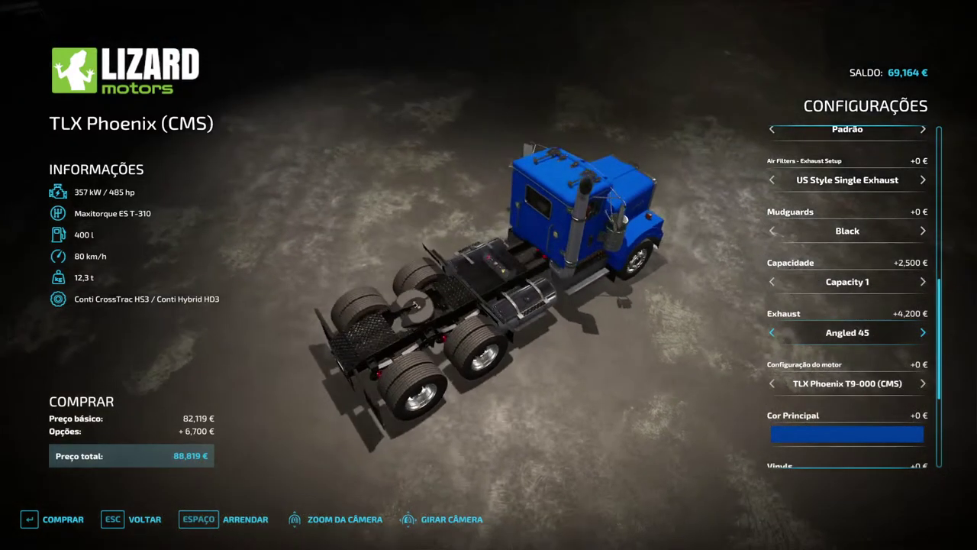
pyautogui.moveTo(488, 275); pyautogui.dragTo(534, 237)
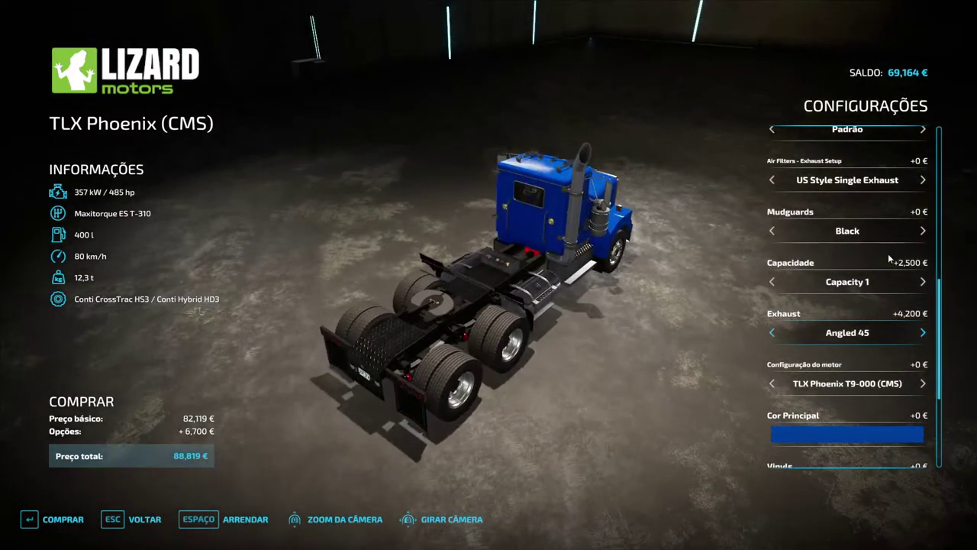
pyautogui.click(774, 280)
pyautogui.click(781, 237)
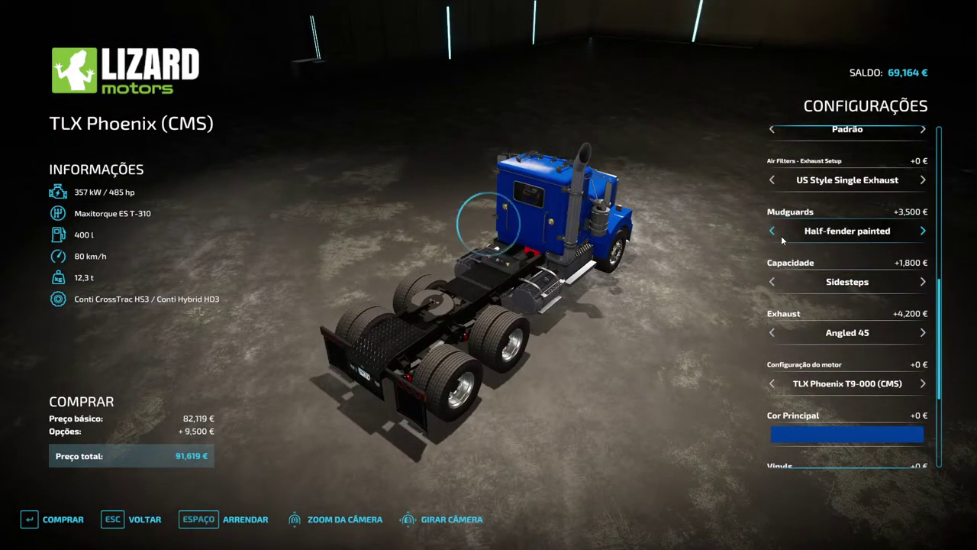
pyautogui.click(781, 235)
pyautogui.click(781, 235)
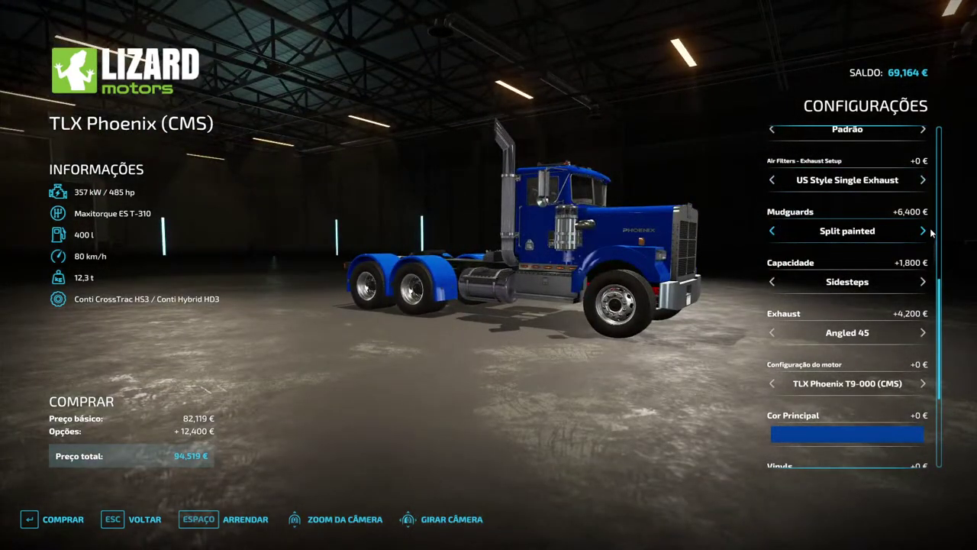
pyautogui.click(929, 229)
pyautogui.click(928, 229)
pyautogui.click(772, 231)
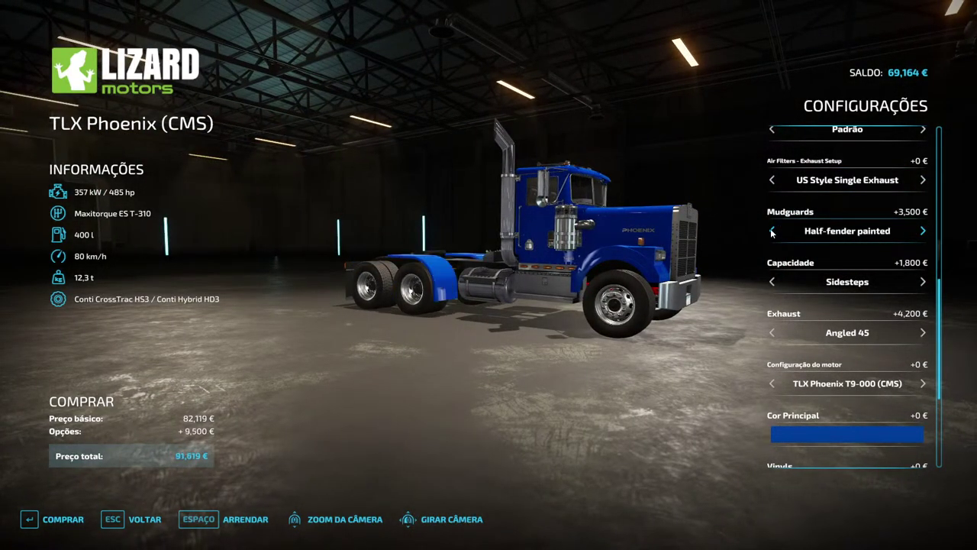
pyautogui.click(771, 232)
# Go through the exhaust variants, including Angled 30 and Straight with Flapers, and choose Angled 30 High
pyautogui.click(779, 336)
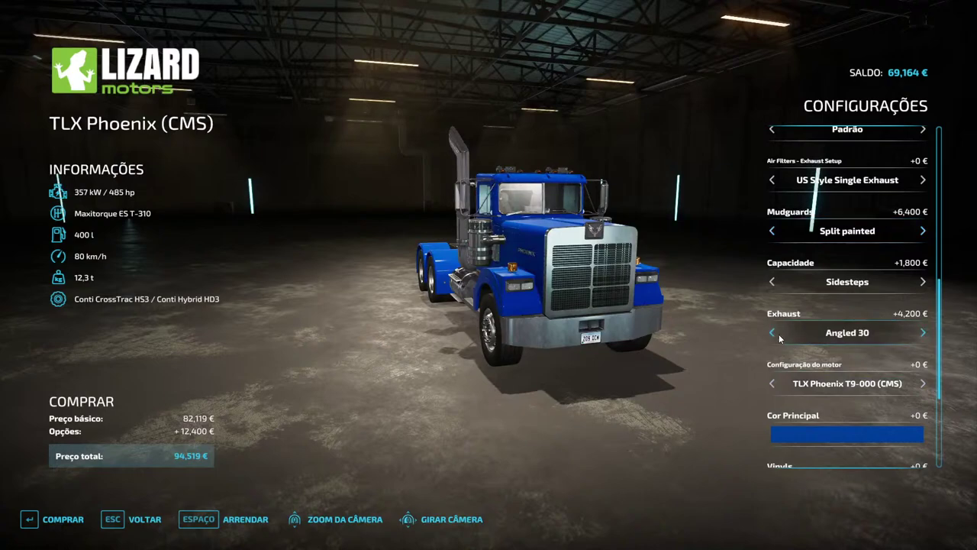
pyautogui.click(773, 333)
pyautogui.click(773, 334)
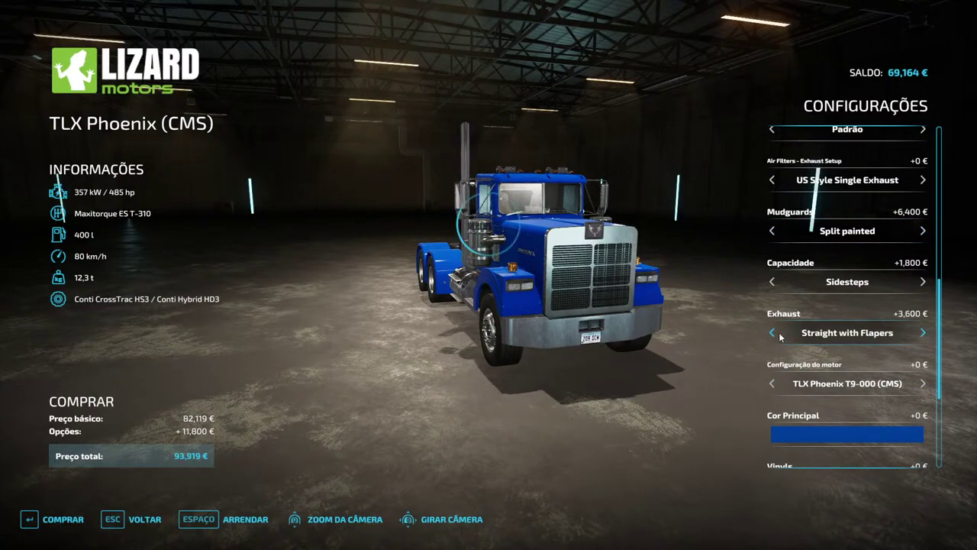
pyautogui.click(779, 333)
pyautogui.click(776, 333)
pyautogui.click(776, 333)
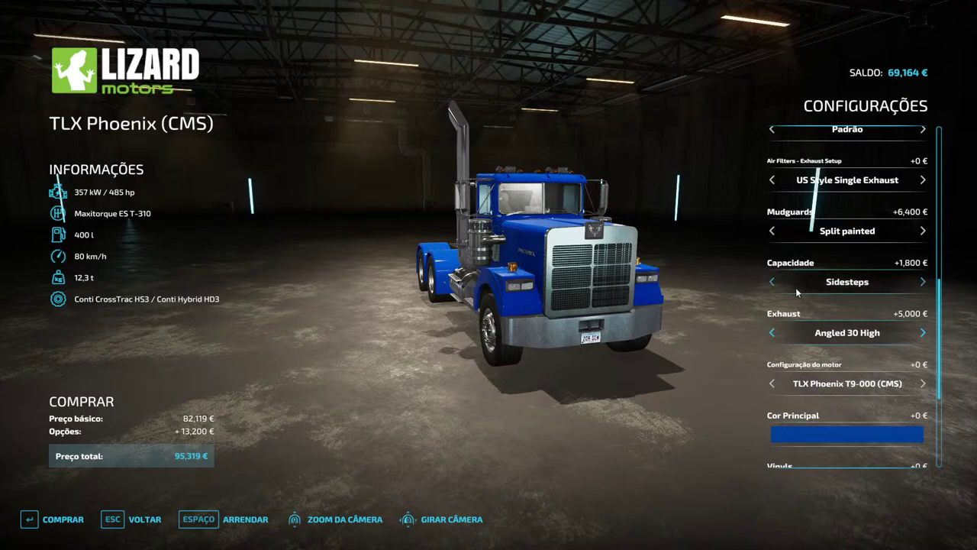
# Compare Capacity 1 and Capacity 2 on the truck from the side and return the Capacidade option to Sidesteps
pyautogui.click(773, 282)
pyautogui.click(772, 282)
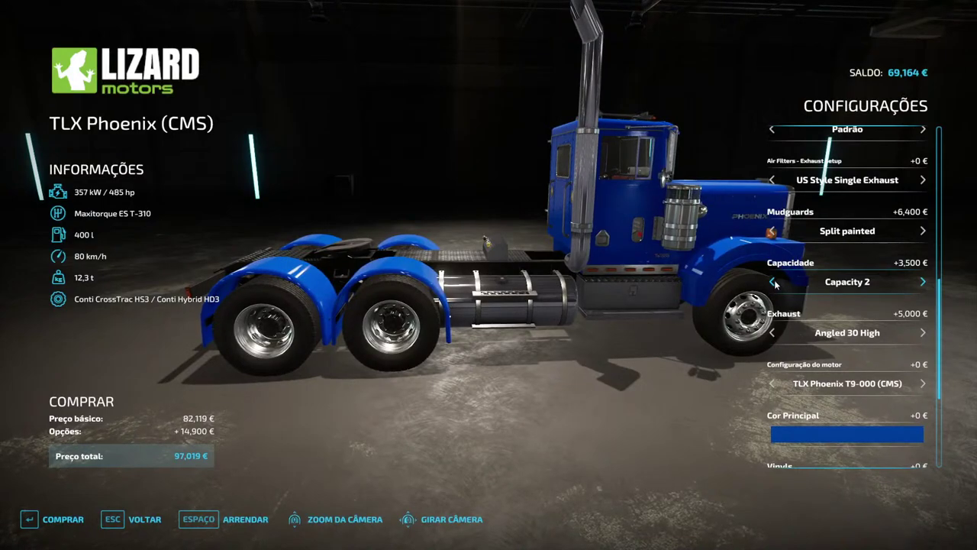
pyautogui.click(780, 282)
pyautogui.click(780, 282)
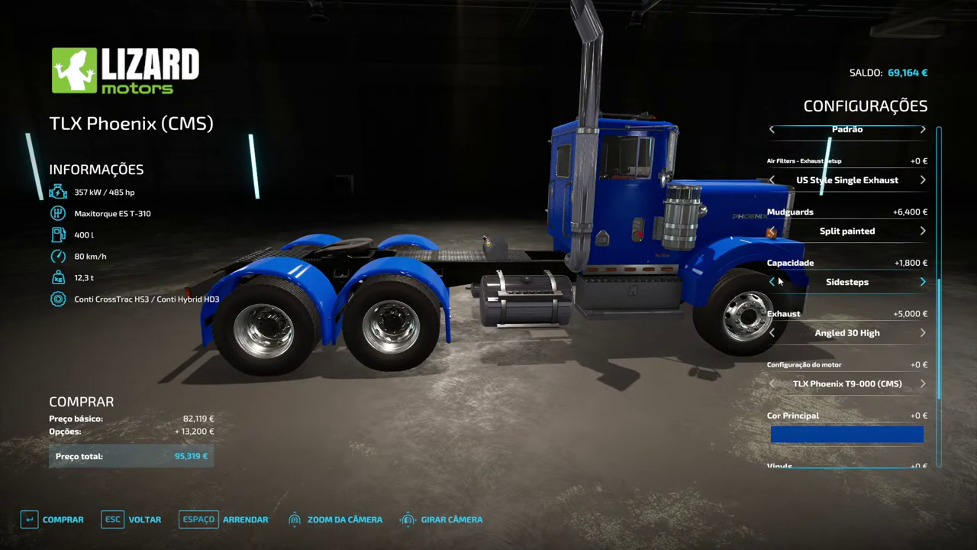
pyautogui.click(780, 282)
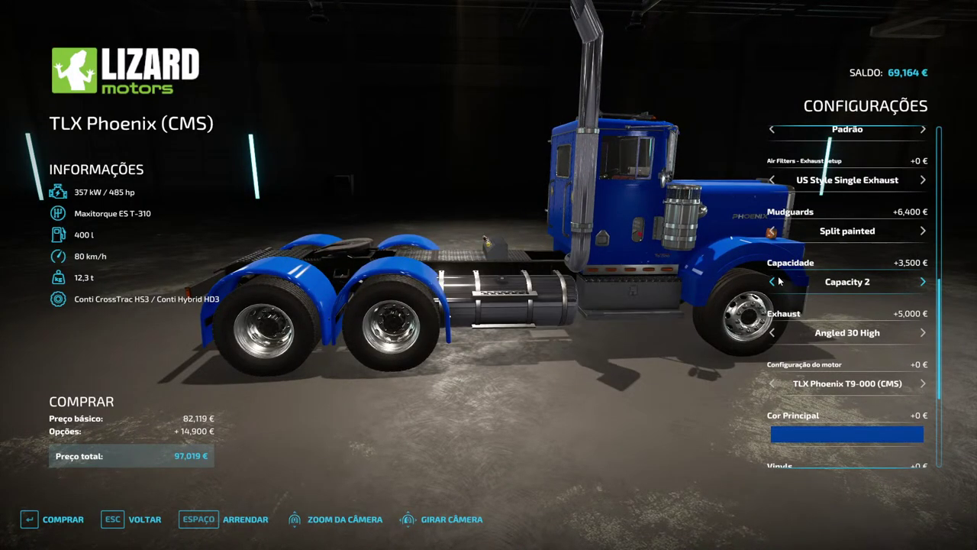
pyautogui.moveTo(667, 286); pyautogui.dragTo(665, 226)
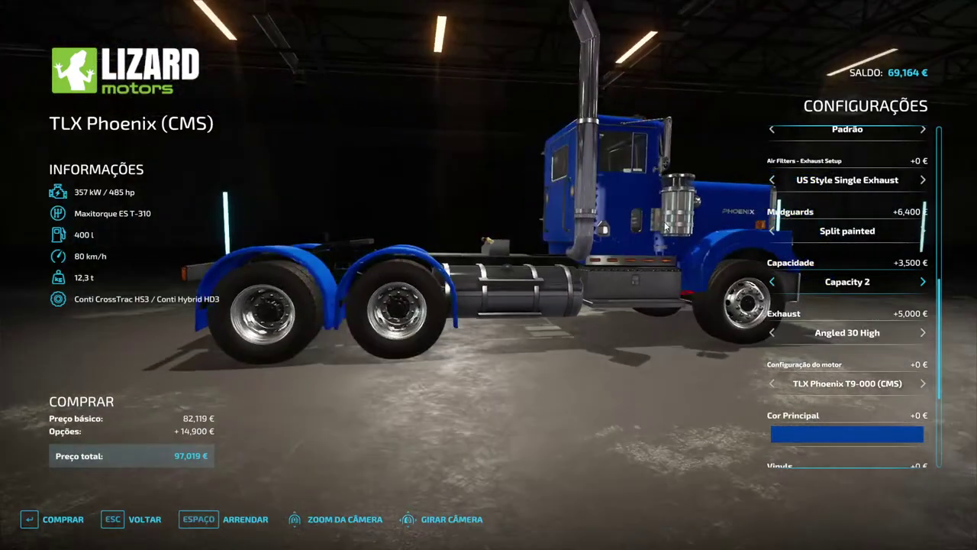
pyautogui.click(776, 276)
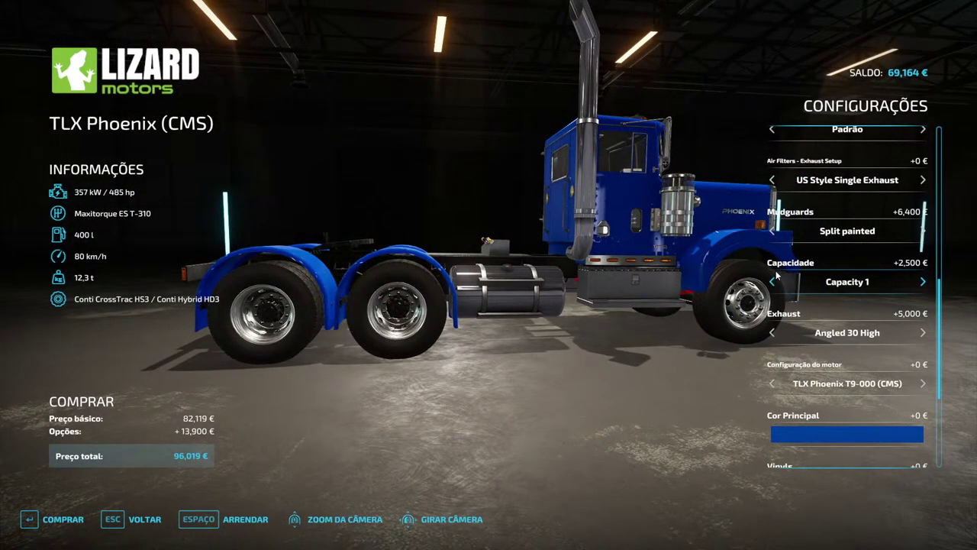
pyautogui.click(776, 278)
pyautogui.moveTo(657, 284); pyautogui.dragTo(692, 375)
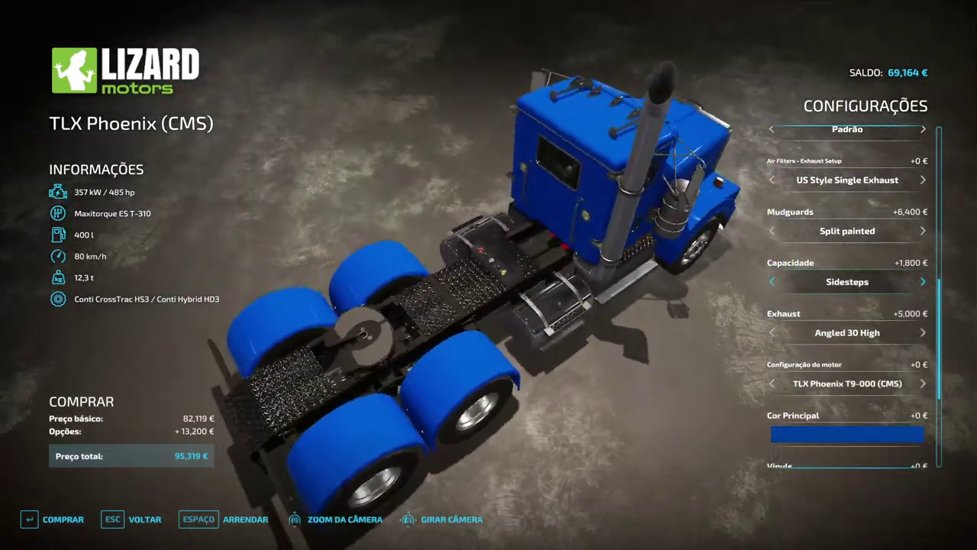
# Change the mudguards to Full #2 painted and the visors and mirrors to Bowtie and hood mirrors painted
pyautogui.click(779, 231)
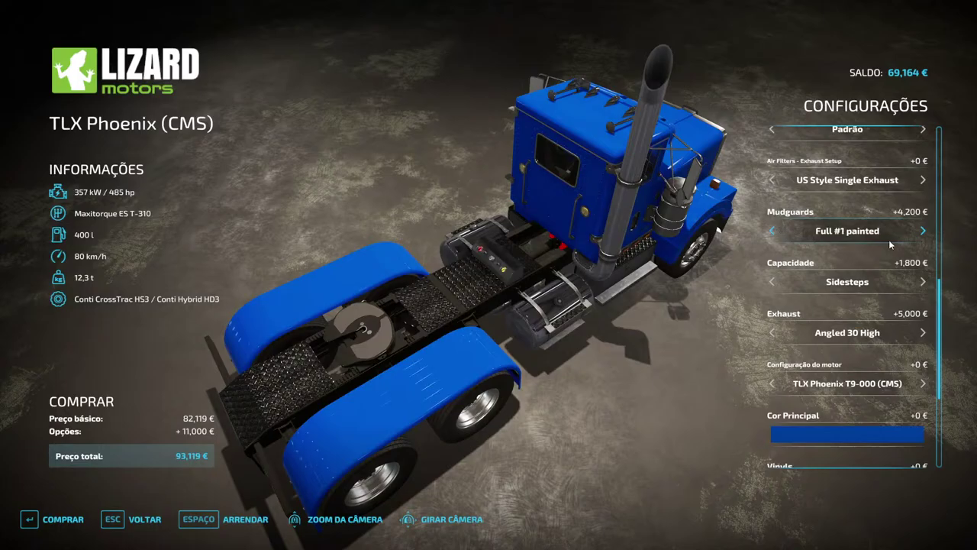
pyautogui.moveTo(588, 236); pyautogui.dragTo(883, 197)
pyautogui.scroll(3, 884, 197)
pyautogui.click(773, 220)
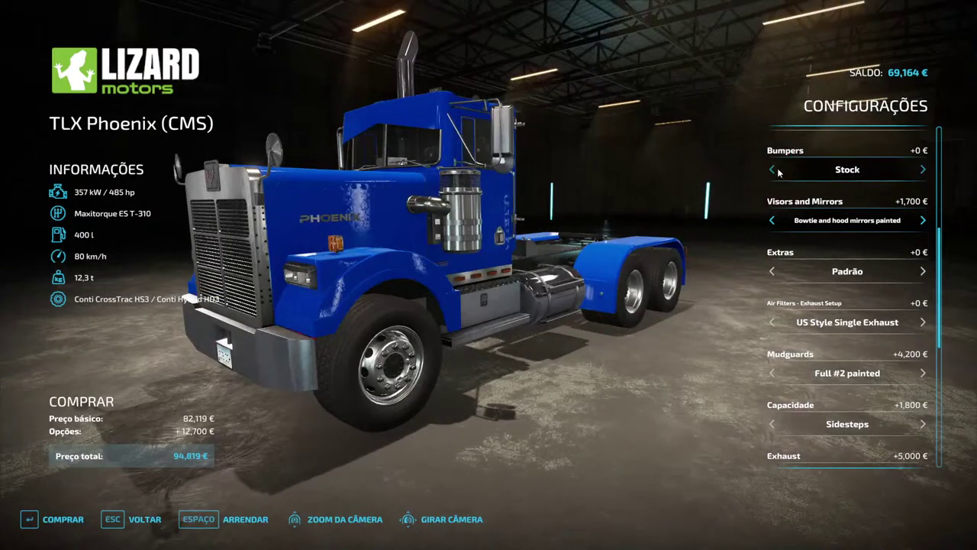
# Preview the heavy-duty bumpers on the truck, including Heavy Duty #2 Over Size, Heavy Duty #2 Road Train and Heavy Duty #1 Road Train
pyautogui.click(773, 170)
pyautogui.click(773, 170)
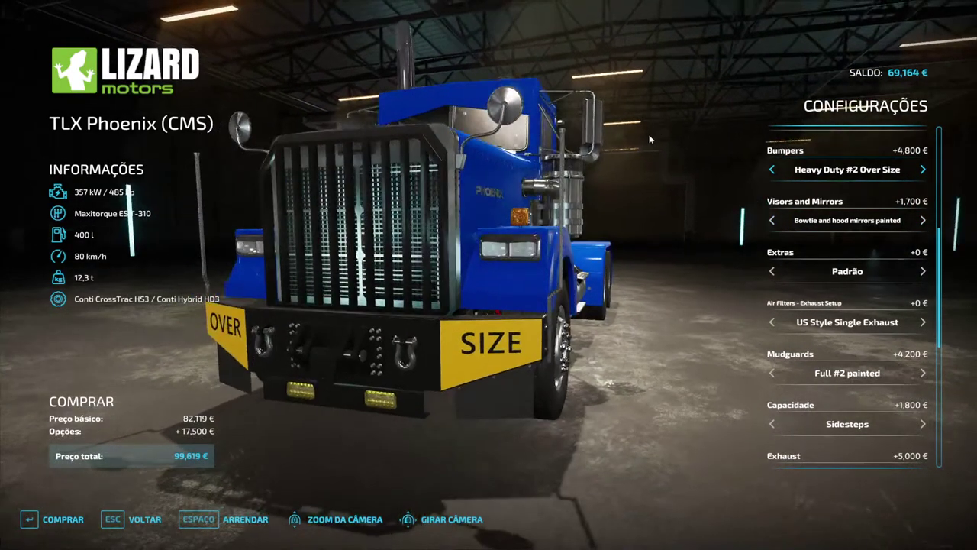
pyautogui.click(923, 170)
pyautogui.click(923, 170)
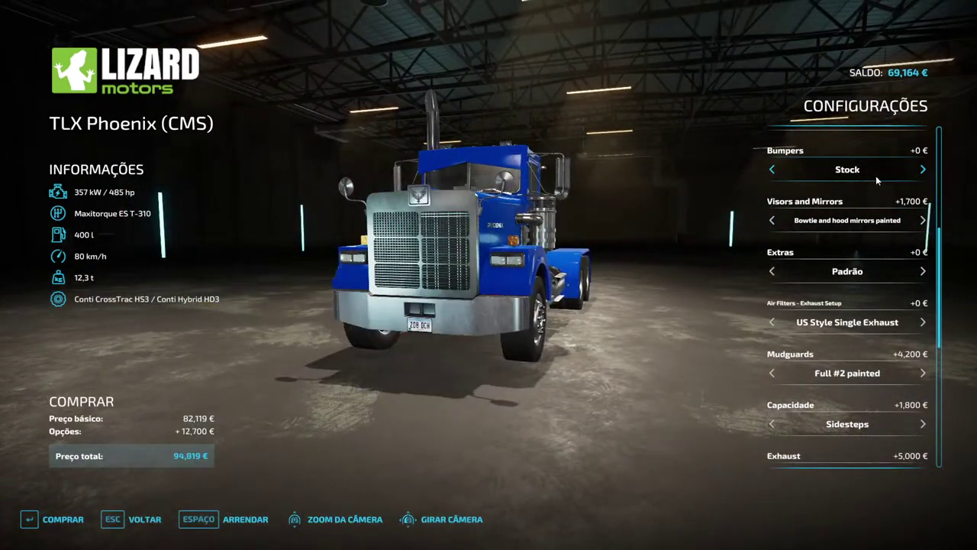
pyautogui.click(772, 170)
pyautogui.click(773, 170)
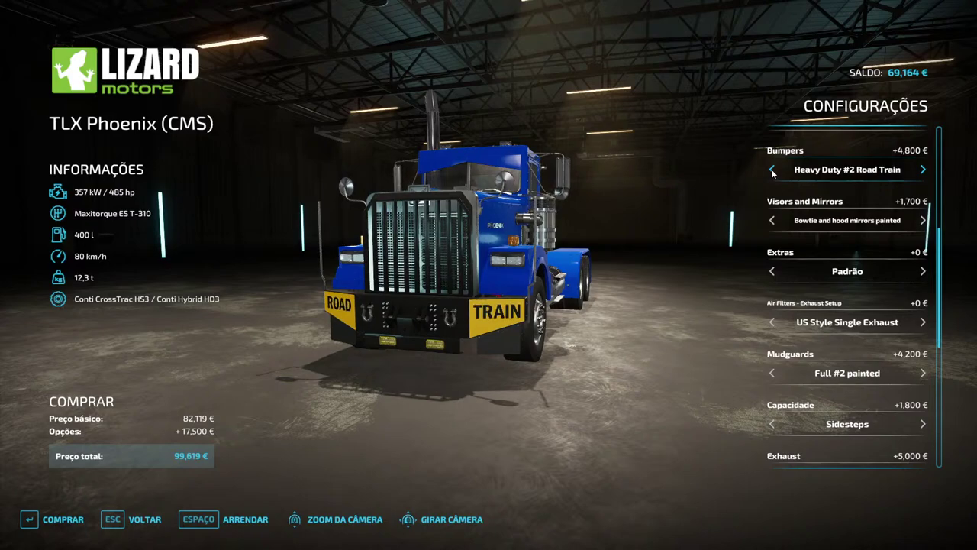
pyautogui.click(772, 170)
pyautogui.click(772, 170)
pyautogui.click(772, 170)
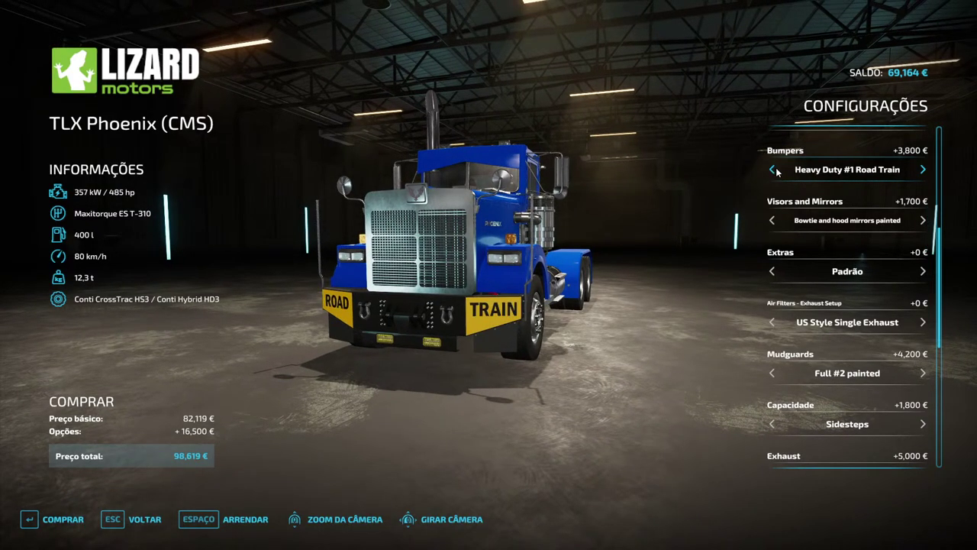
# Preview the Aussie bumper with bullbar, Stock with widemarkers and Heavy Duty #2 Pusher bumpers, and restore the Stock bumper
pyautogui.click(772, 171)
pyautogui.click(773, 171)
pyautogui.click(773, 170)
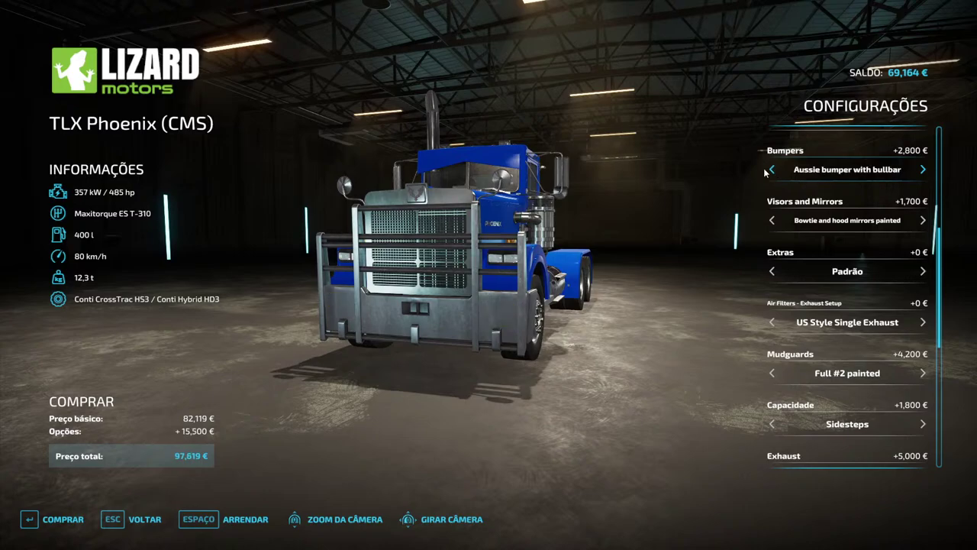
pyautogui.moveTo(706, 159); pyautogui.dragTo(601, 152)
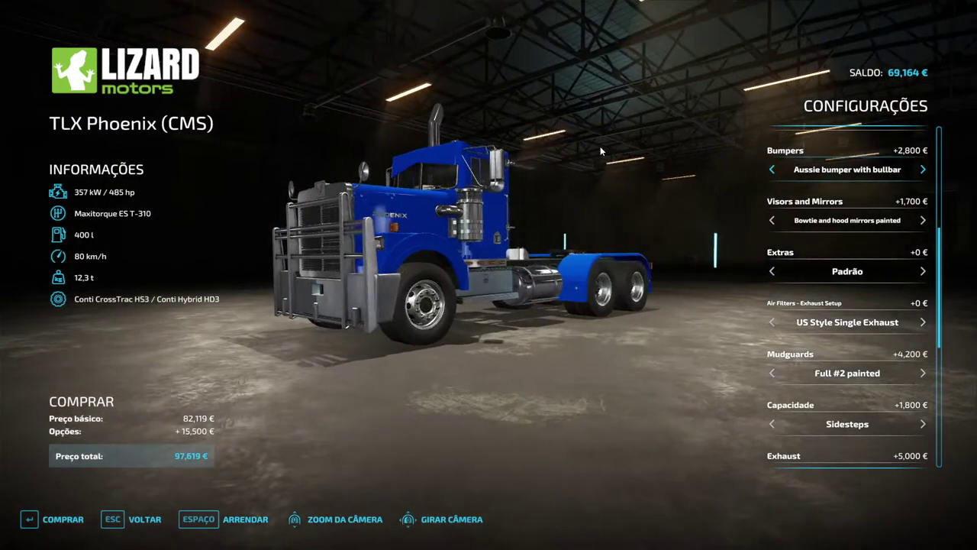
pyautogui.click(772, 170)
pyautogui.click(772, 170)
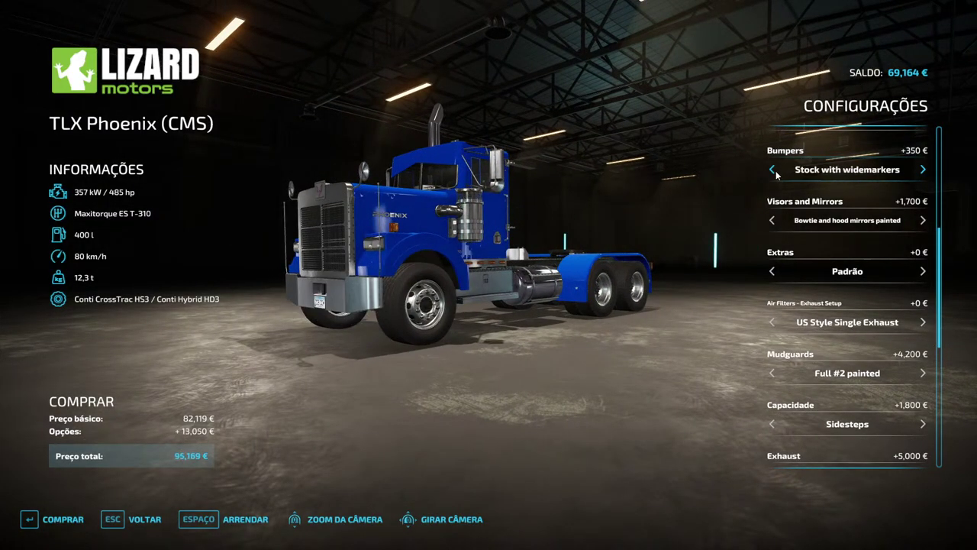
pyautogui.click(772, 170)
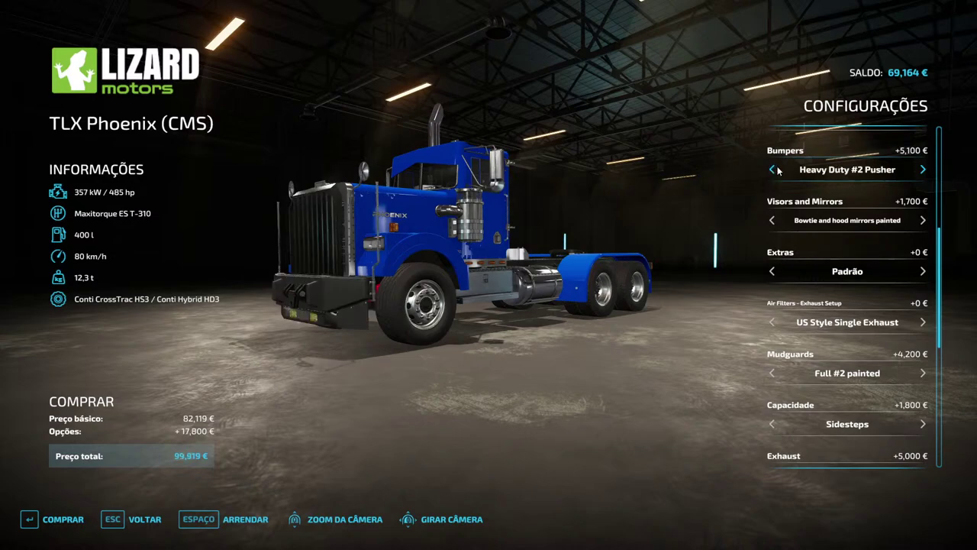
pyautogui.click(923, 170)
# Compare the Padrão visors with Bowtie and hood mirrors painted, keep the latter, and set Extras to Rack
pyautogui.scroll(2, 861, 199)
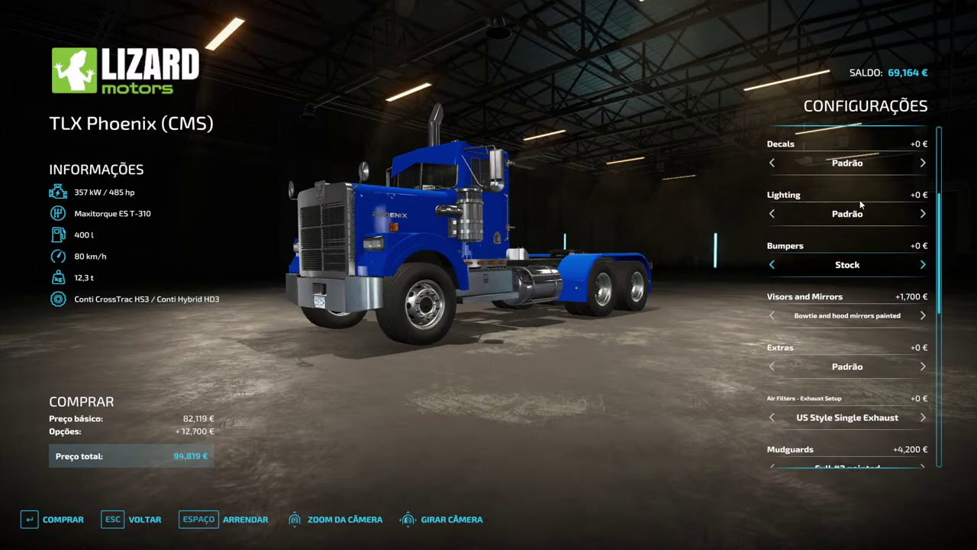
pyautogui.click(924, 316)
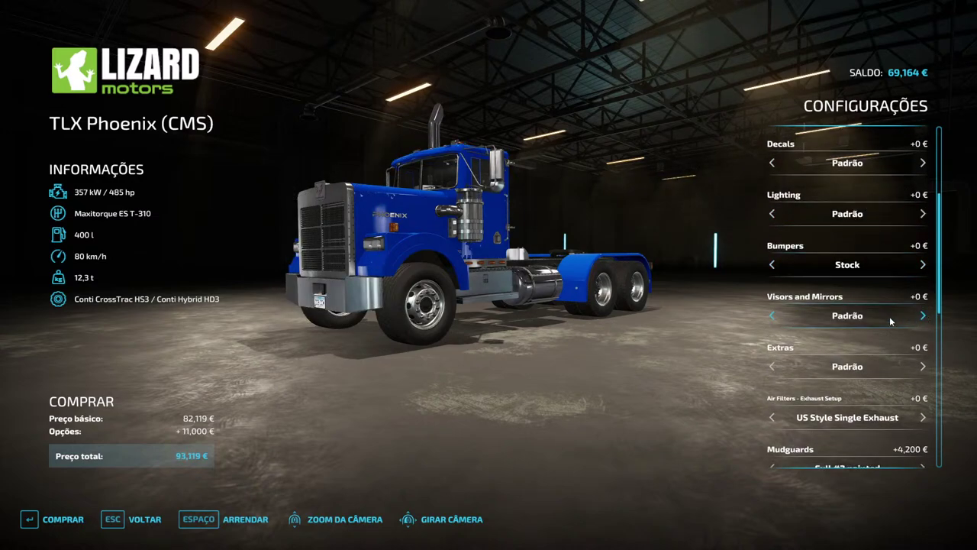
pyautogui.click(770, 315)
pyautogui.click(924, 367)
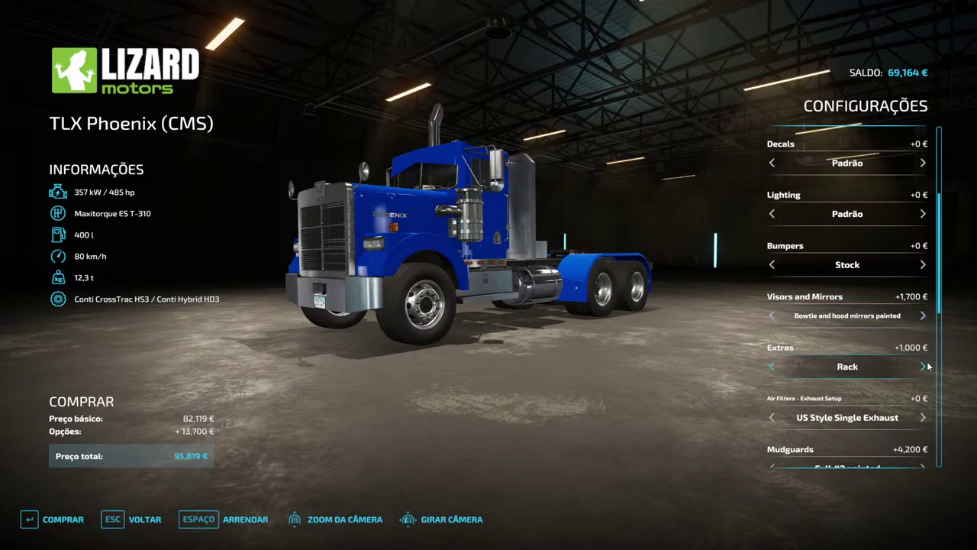
# Preview the Extras options, including Rack with emergency bar, and set Extras to Padrão
pyautogui.moveTo(527, 268); pyautogui.dragTo(288, 312)
pyautogui.click(923, 368)
pyautogui.click(924, 367)
pyautogui.click(924, 367)
pyautogui.click(924, 367)
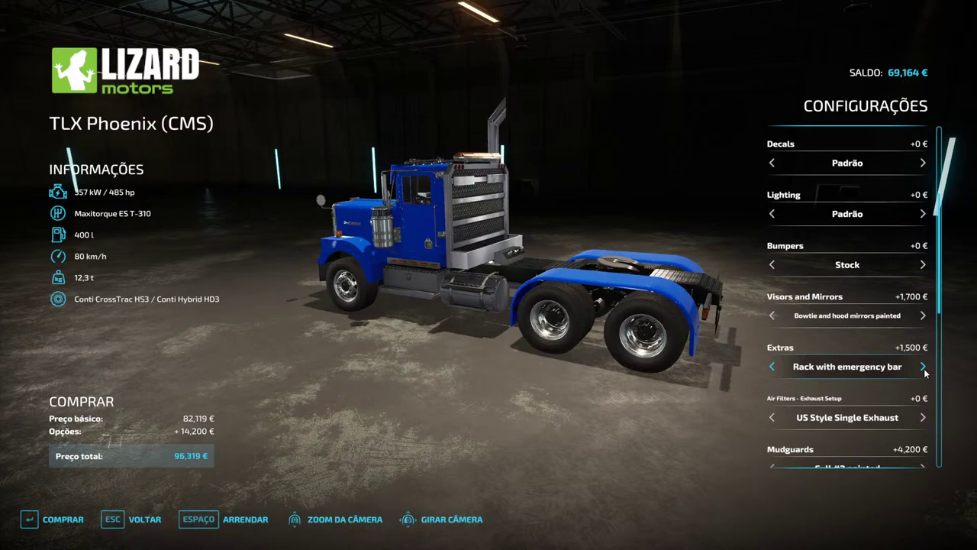
pyautogui.click(924, 368)
pyautogui.click(924, 367)
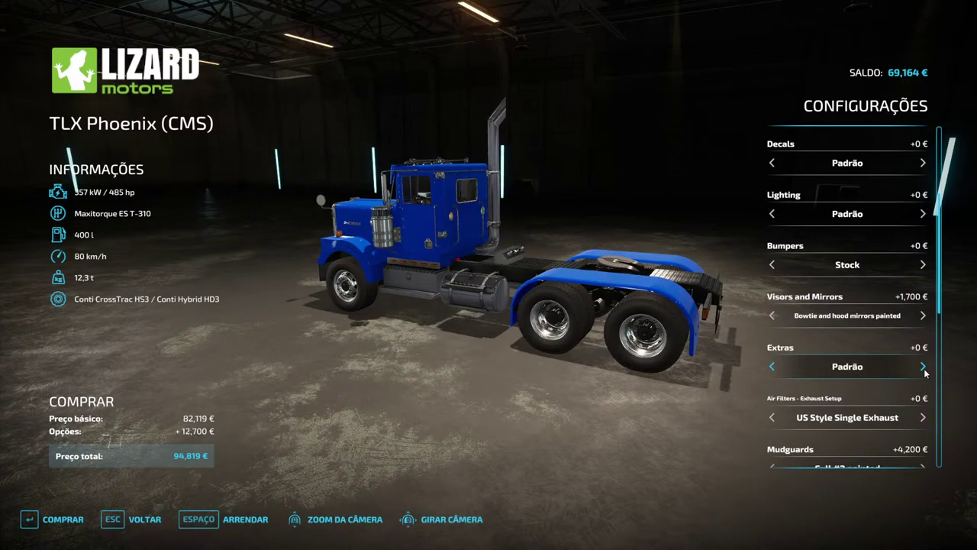
# Compare the CAN Style Single and Double Exhaust setups and set the air filters and exhaust to CAN Style Double Exhaust
pyautogui.click(772, 417)
pyautogui.moveTo(753, 408); pyautogui.dragTo(641, 443)
pyautogui.moveTo(611, 403); pyautogui.dragTo(625, 442)
pyautogui.click(772, 418)
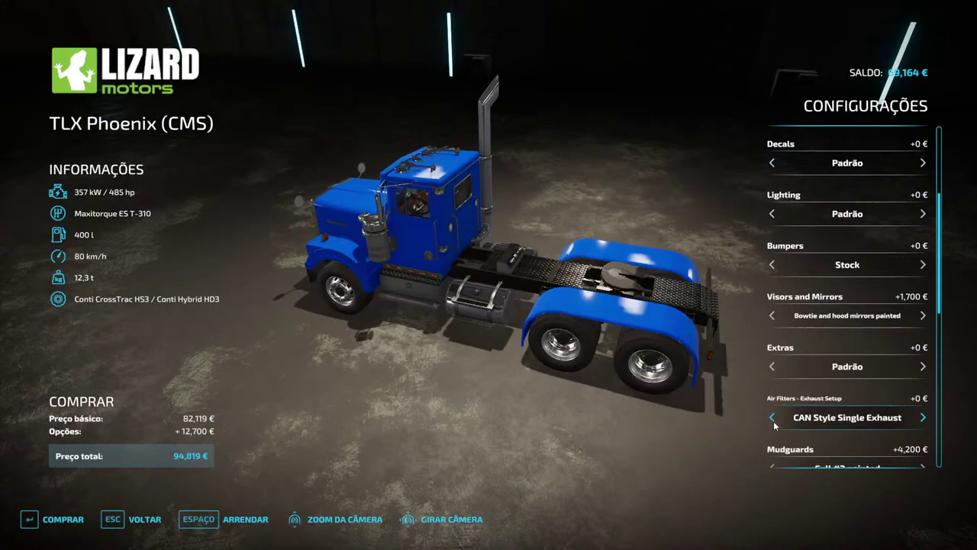
pyautogui.click(772, 417)
pyautogui.click(772, 417)
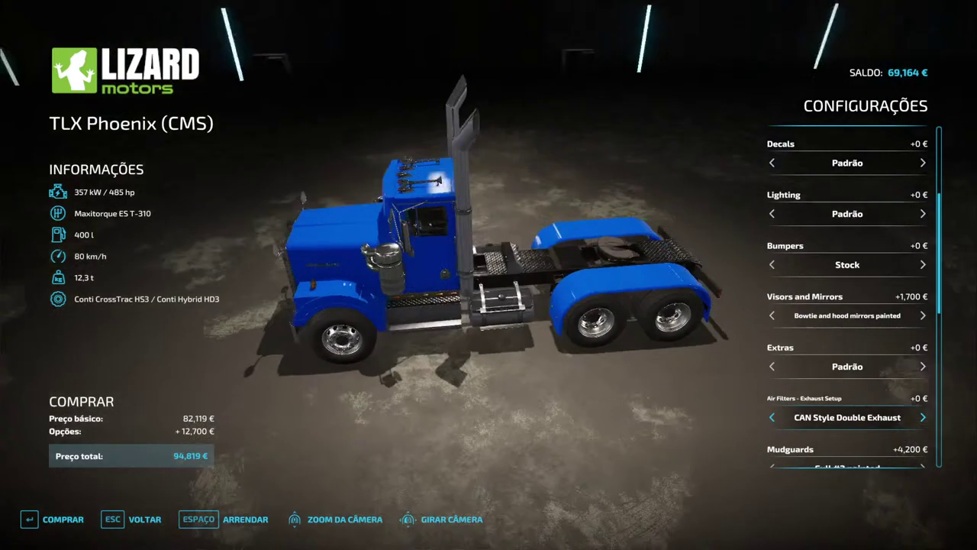
# Set the truck's lighting to Red underglow with sidemarkers
pyautogui.scroll(3, 899, 306)
pyautogui.scroll(1, 899, 305)
pyautogui.click(922, 404)
pyautogui.click(922, 405)
pyautogui.click(922, 405)
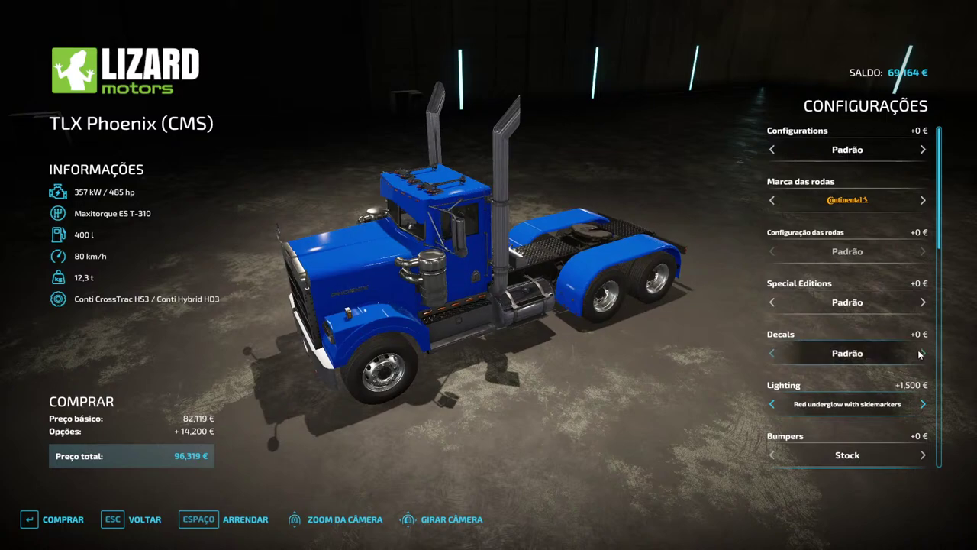
# Cycle through the decal options and apply the Seminole decals to the truck
pyautogui.click(922, 353)
pyautogui.click(922, 352)
pyautogui.click(922, 352)
pyautogui.click(922, 353)
pyautogui.click(921, 352)
pyautogui.click(921, 353)
pyautogui.click(920, 353)
pyautogui.click(918, 354)
pyautogui.click(915, 355)
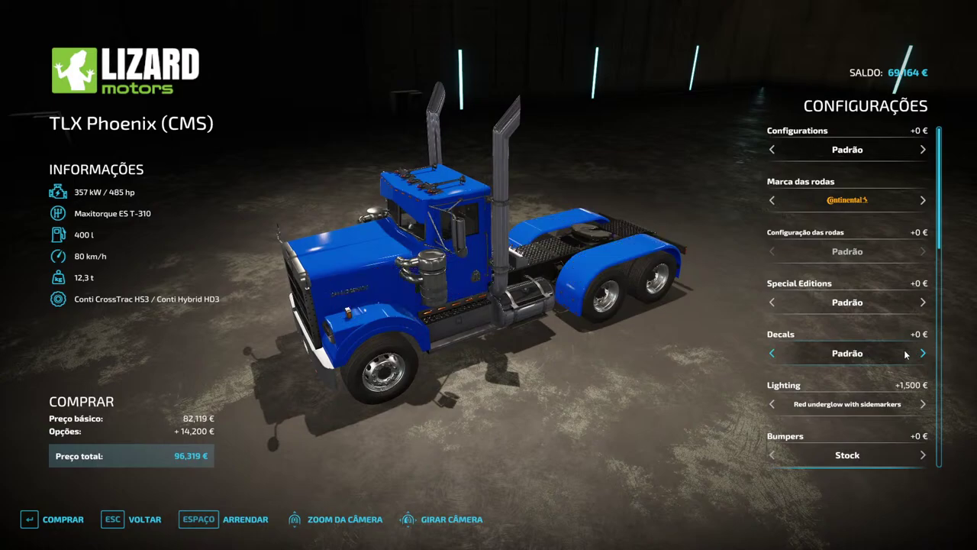
pyautogui.click(784, 358)
# Preview the Silver'B and Black Belle special editions and restore Special Editions to Padrão
pyautogui.click(780, 310)
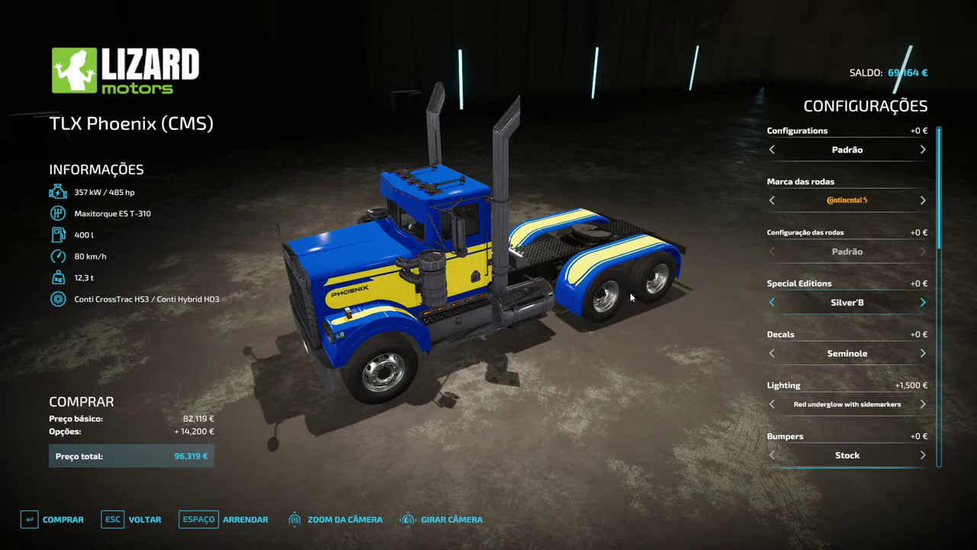
pyautogui.moveTo(672, 299); pyautogui.dragTo(818, 273)
pyautogui.click(772, 304)
pyautogui.moveTo(695, 290); pyautogui.dragTo(557, 202)
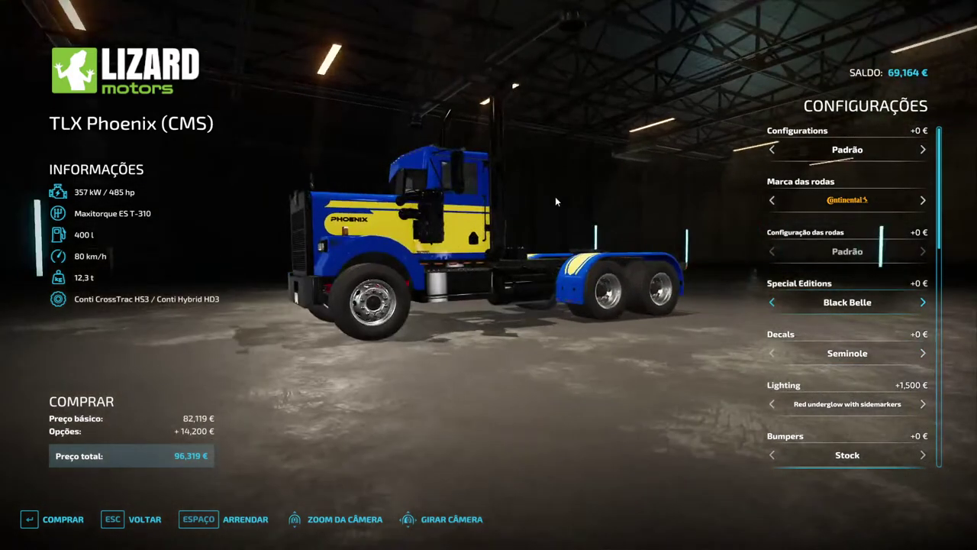
pyautogui.click(766, 302)
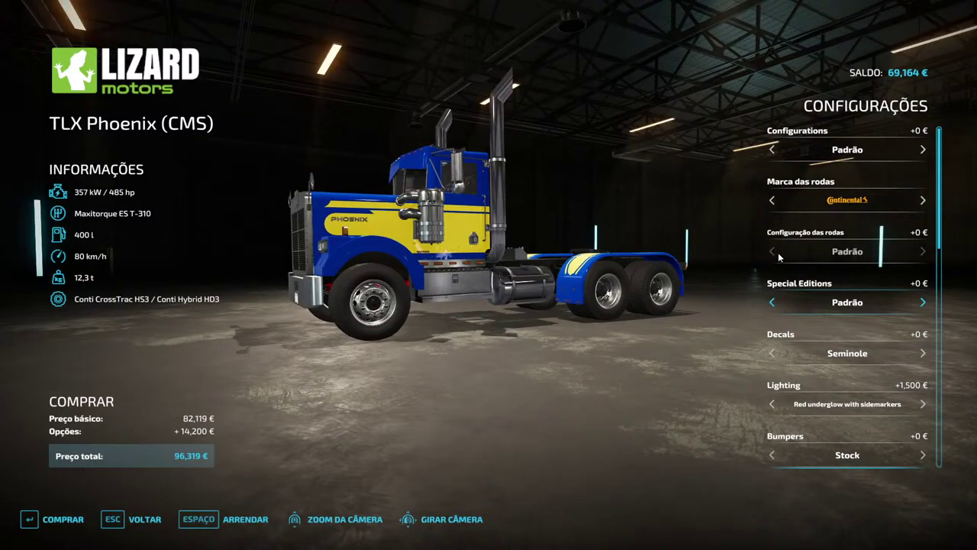
# Compare the Vredestein, Trilex and Phoenix wheels, including Agricultural #3, and set the wheel brand to Vintage
pyautogui.click(774, 200)
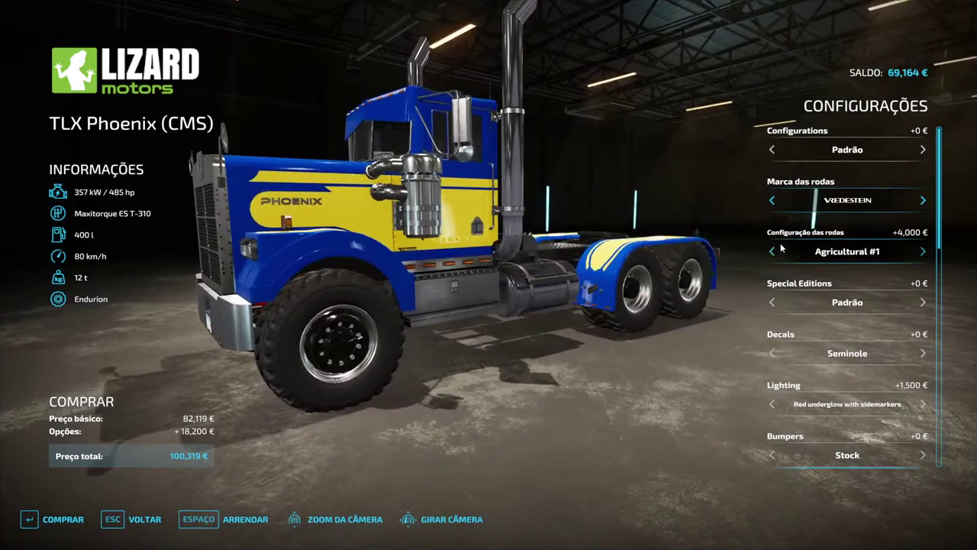
pyautogui.click(779, 247)
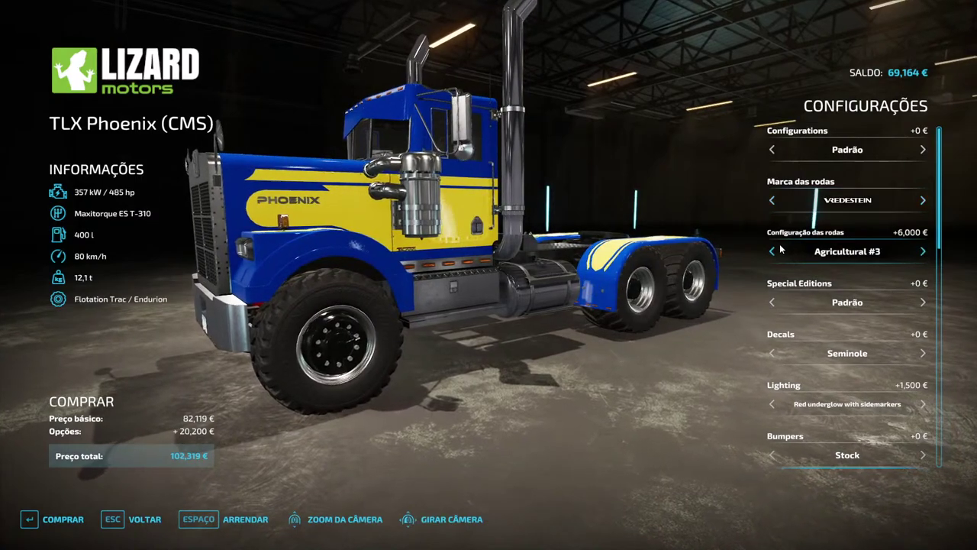
pyautogui.click(777, 205)
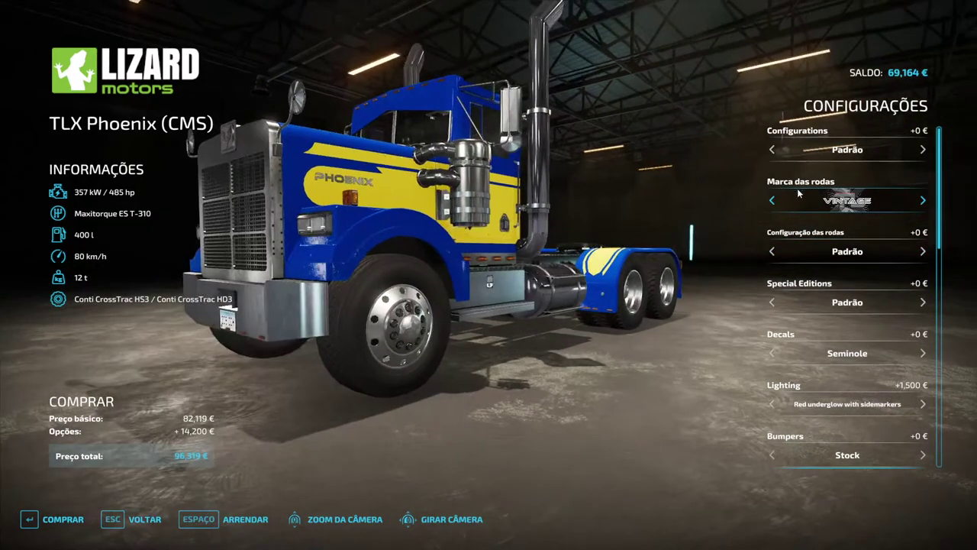
pyautogui.click(773, 203)
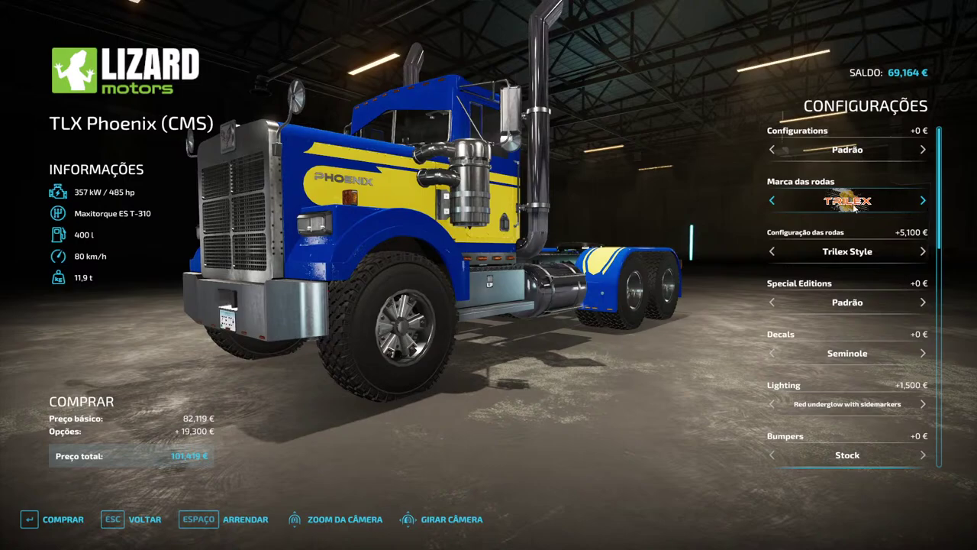
pyautogui.click(773, 203)
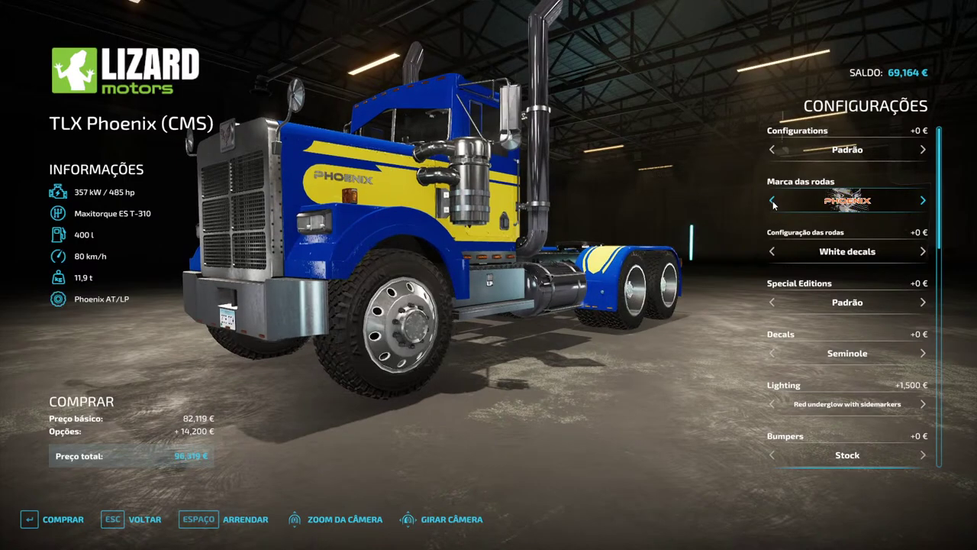
pyautogui.click(774, 204)
pyautogui.click(773, 204)
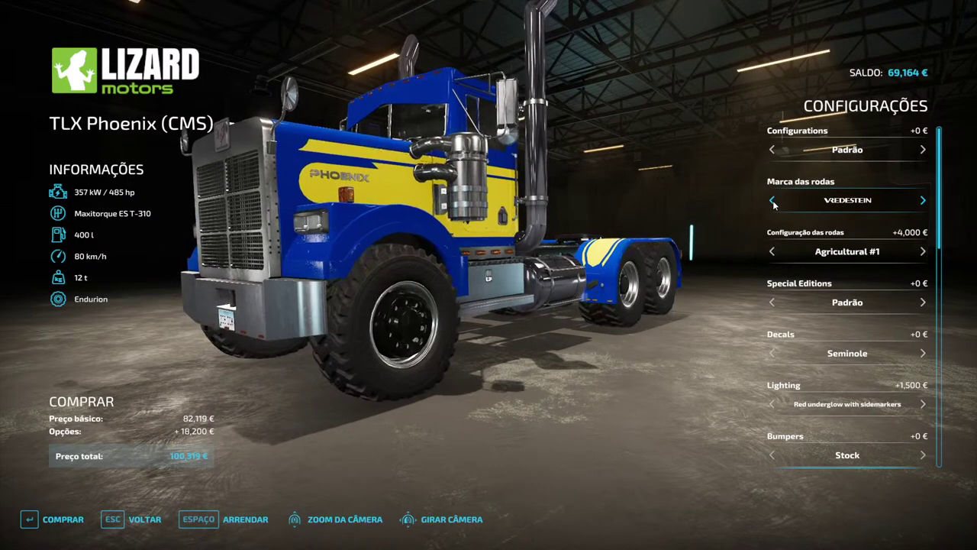
pyautogui.click(773, 204)
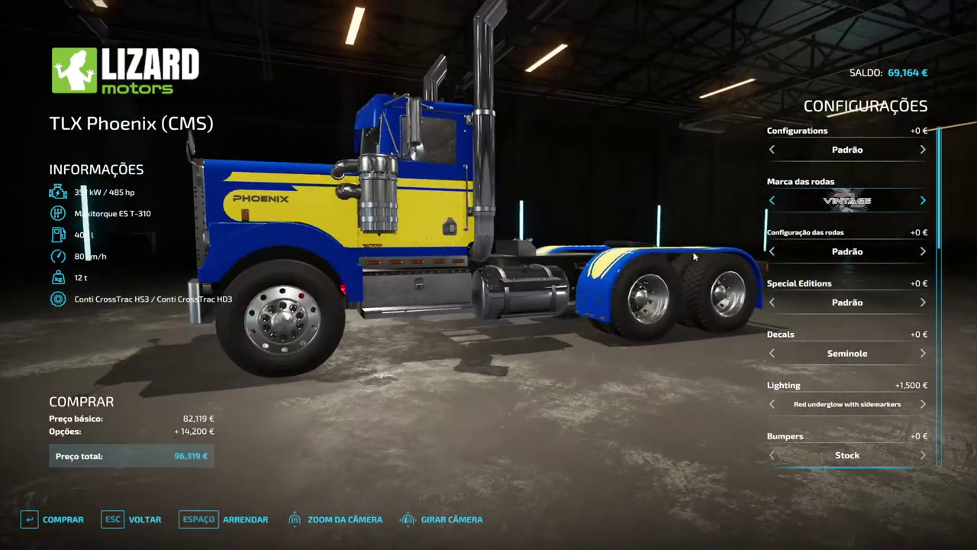
# Compare the Vintage wheel configurations Heavy Duty and Long nuts blacked, and select Long nuts
pyautogui.click(924, 252)
pyautogui.click(925, 252)
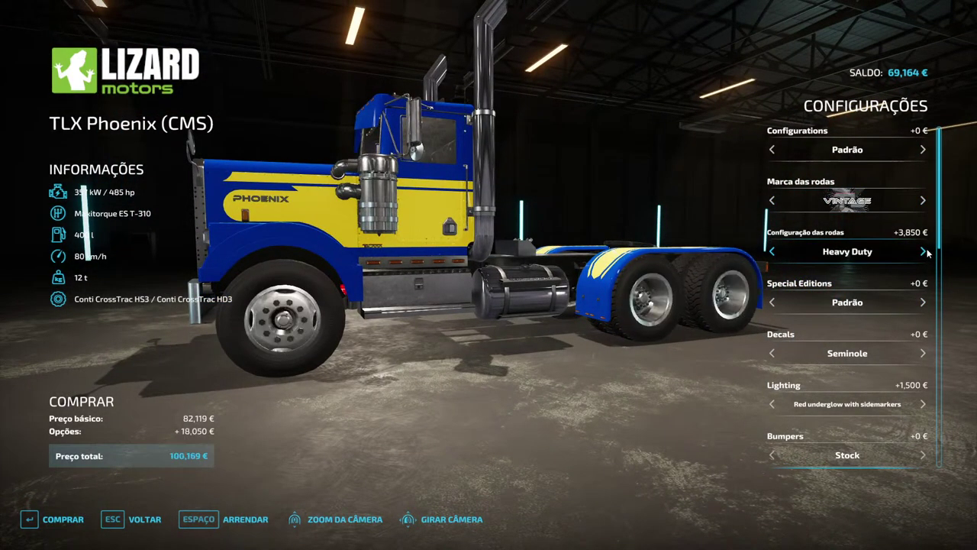
pyautogui.click(925, 252)
pyautogui.click(925, 252)
pyautogui.click(924, 252)
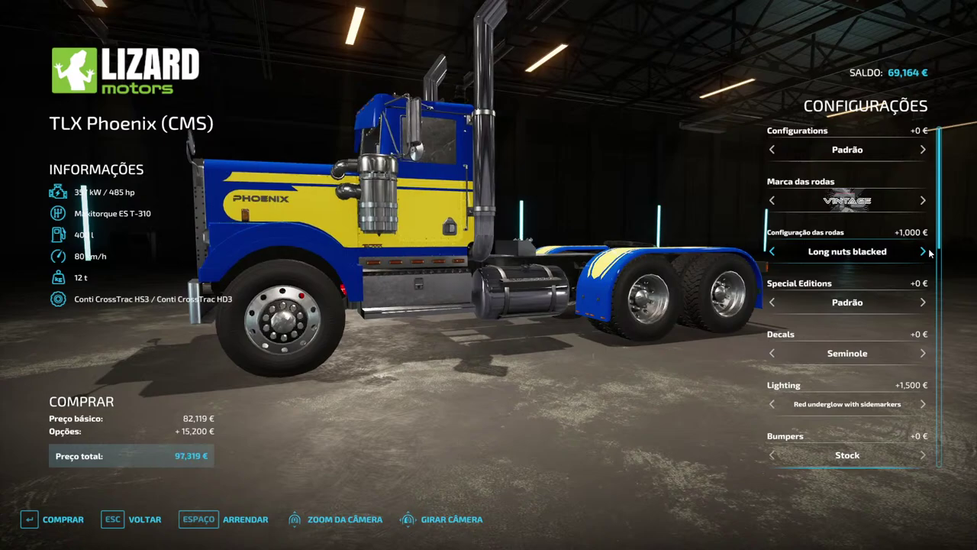
pyautogui.click(772, 252)
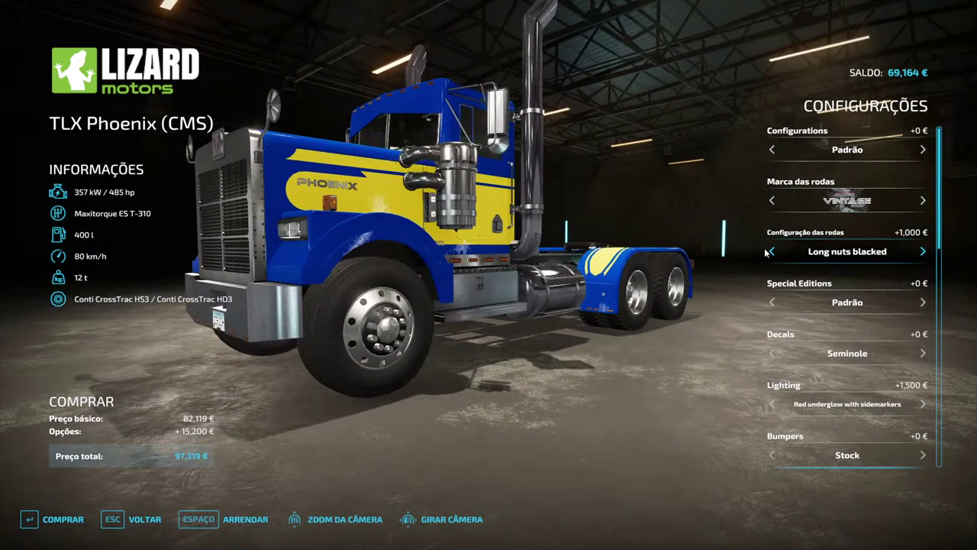
pyautogui.click(768, 252)
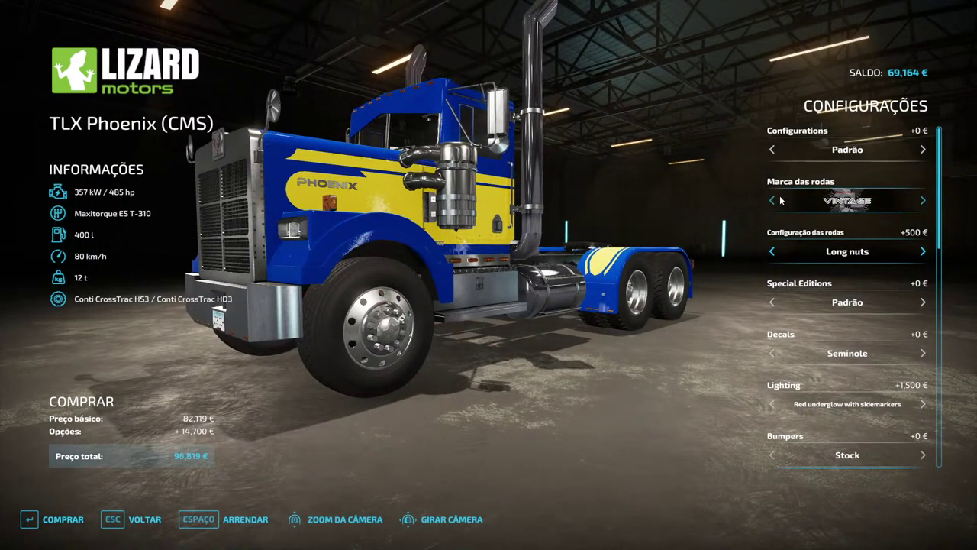
# Preview the Preset #2 and Rigid X2 truck configurations and select Preset #1
pyautogui.click(772, 150)
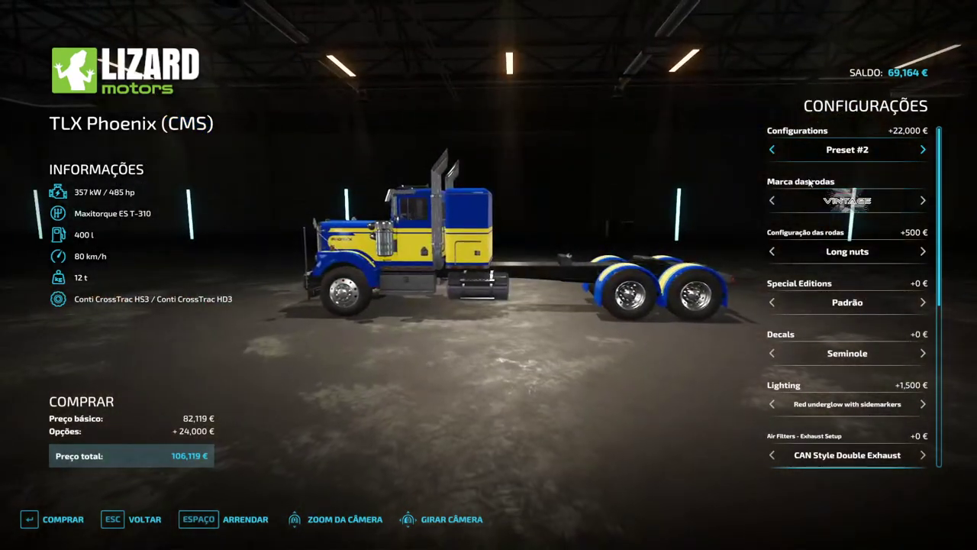
pyautogui.click(773, 150)
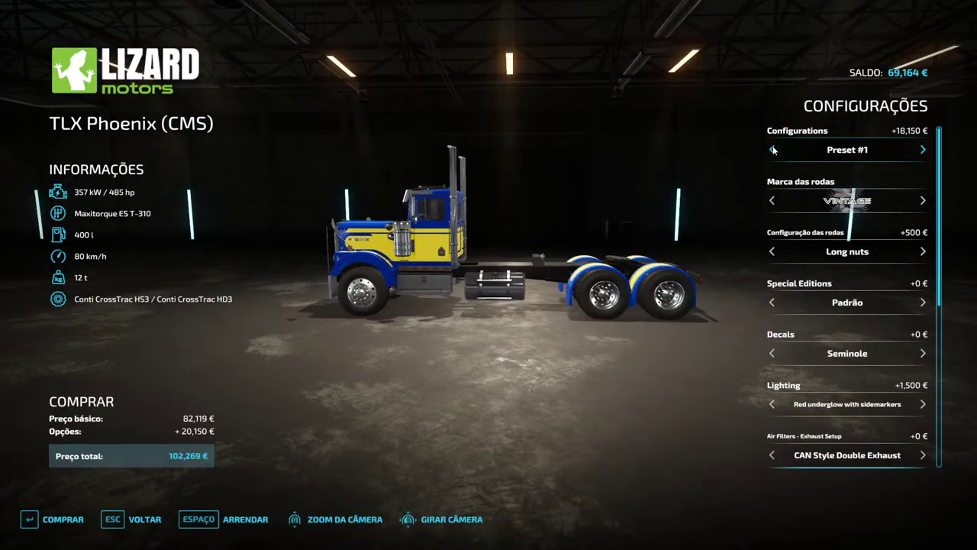
pyautogui.click(774, 150)
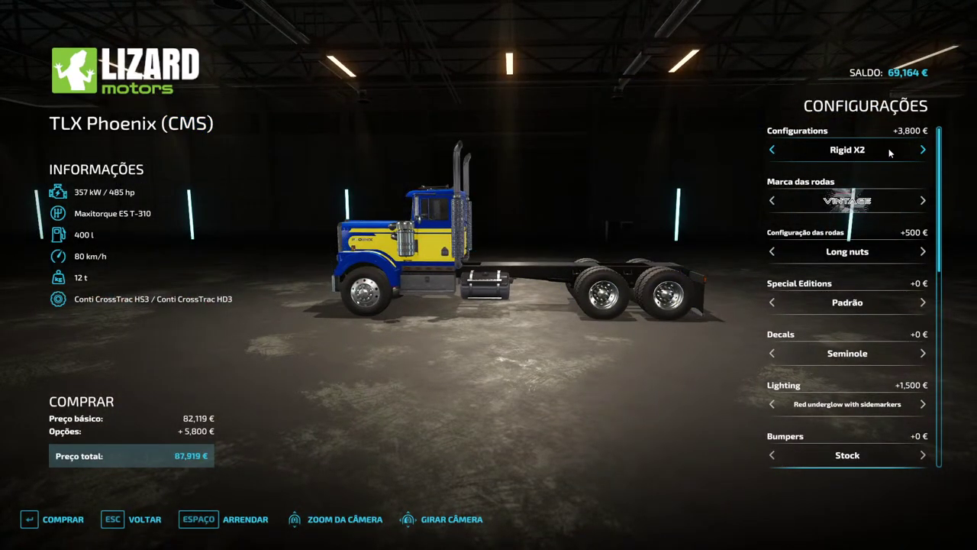
pyautogui.click(923, 150)
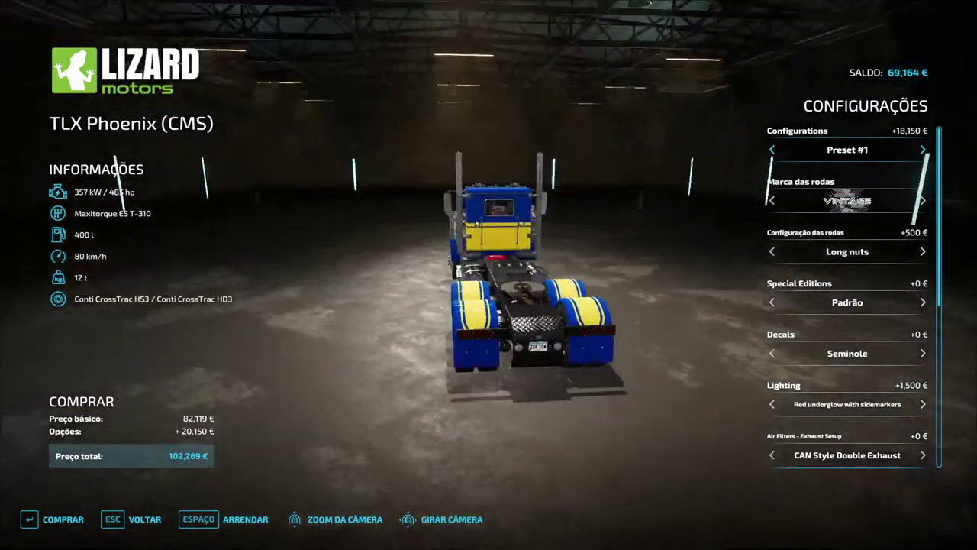
# Change the colour of the truck's vinyls to red
pyautogui.scroll(-5, 832, 324)
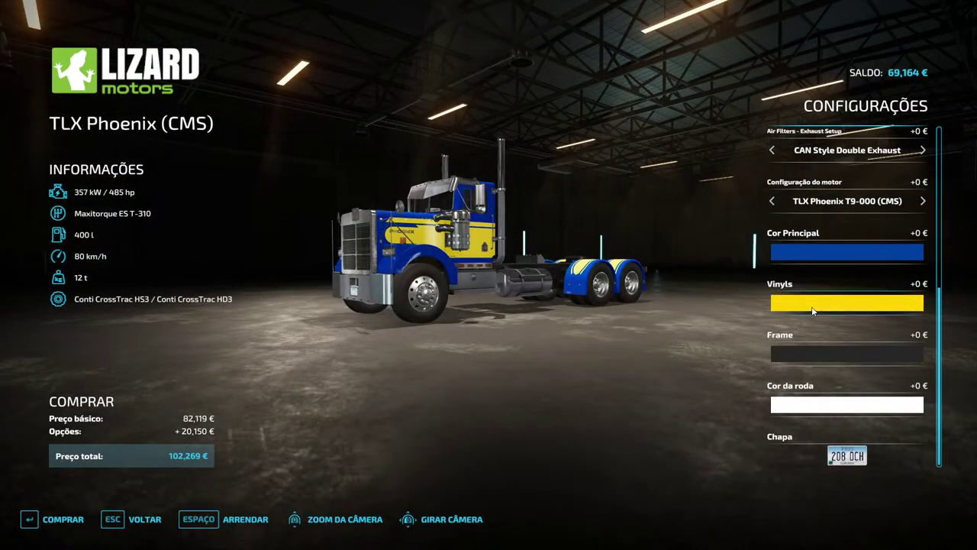
pyautogui.click(814, 305)
pyautogui.click(422, 161)
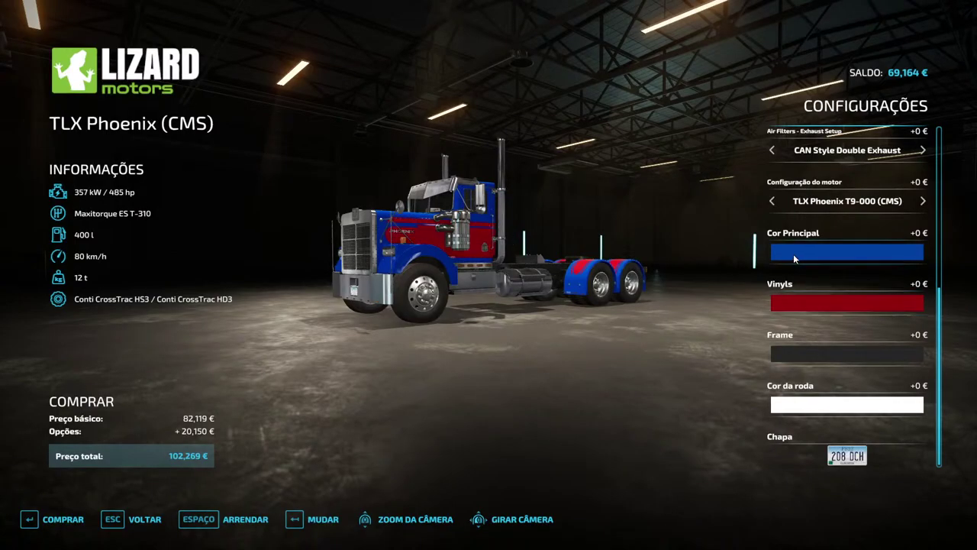
# Try a dark navy main colour on the truck and set the main colour to blue
pyautogui.click(830, 253)
pyautogui.click(473, 126)
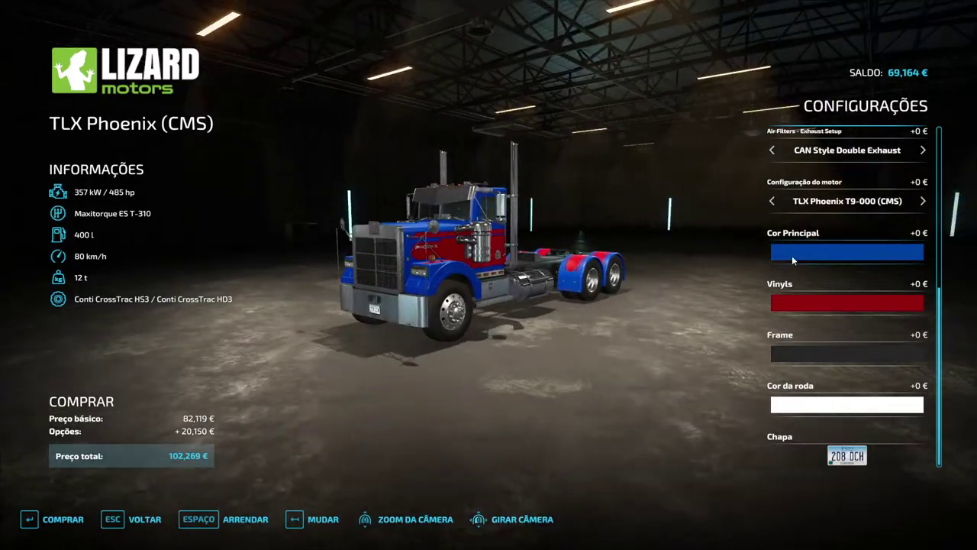
pyautogui.click(791, 255)
pyautogui.click(454, 391)
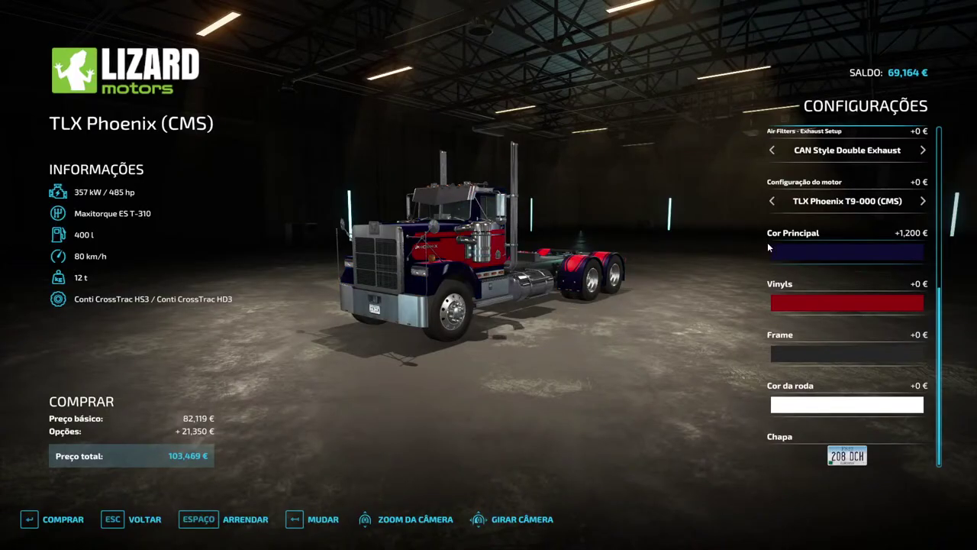
pyautogui.click(768, 249)
pyautogui.click(473, 120)
# Examine the blue truck with red vinyls from several angles and distances
pyautogui.moveTo(467, 141); pyautogui.dragTo(459, 205)
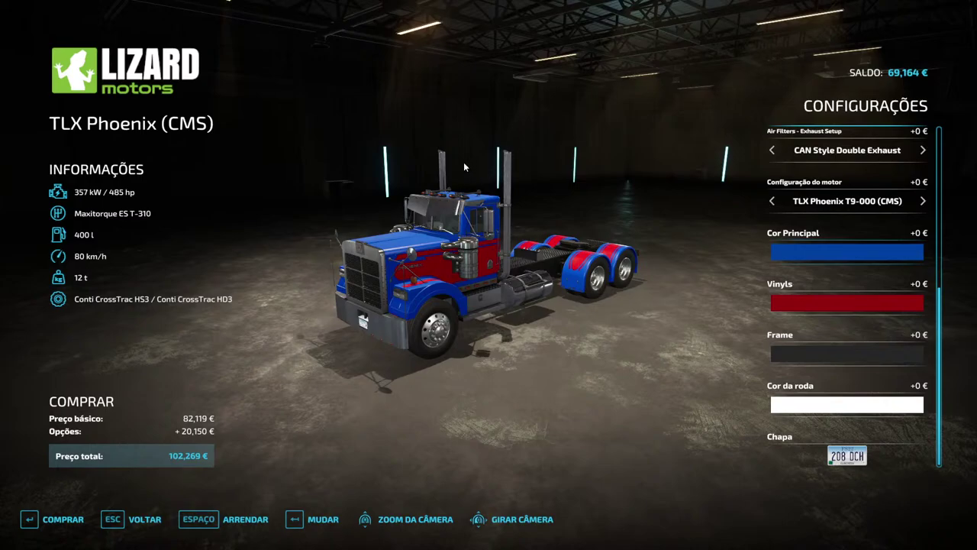
pyautogui.moveTo(465, 160); pyautogui.dragTo(509, 211, button='right')
pyautogui.scroll(4, 509, 211)
pyautogui.moveTo(501, 219); pyautogui.dragTo(603, 214)
pyautogui.scroll(2, 535, 218)
pyautogui.scroll(-4, 320, 210)
pyautogui.moveTo(320, 211); pyautogui.dragTo(252, 328)
pyautogui.scroll(3, 222, 125)
pyautogui.scroll(6, 845, 314)
pyautogui.scroll(1, 844, 308)
pyautogui.scroll(-5, 818, 288)
# Preview the Preset #2, Extension #1 Coffin Sleeper, and Extension #1 Sleeper and Turbowing truck configurations
pyautogui.scroll(5, 815, 289)
pyautogui.click(924, 149)
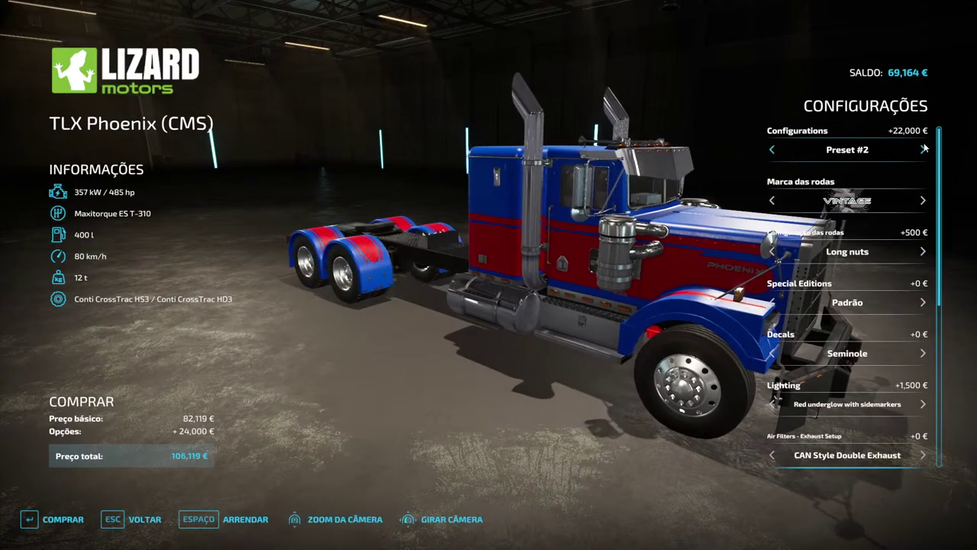
pyautogui.click(924, 149)
pyautogui.click(923, 149)
pyautogui.click(922, 149)
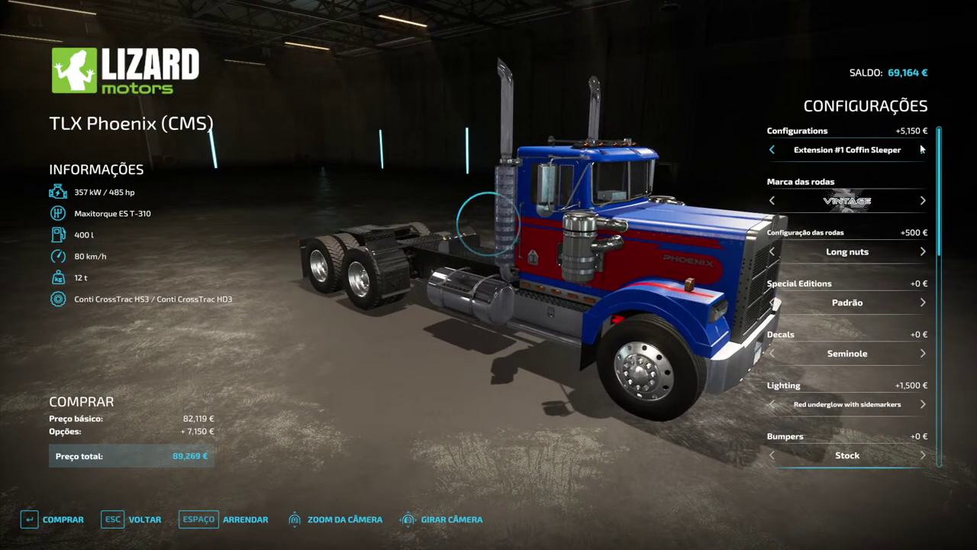
pyautogui.click(923, 149)
pyautogui.click(922, 149)
pyautogui.click(924, 148)
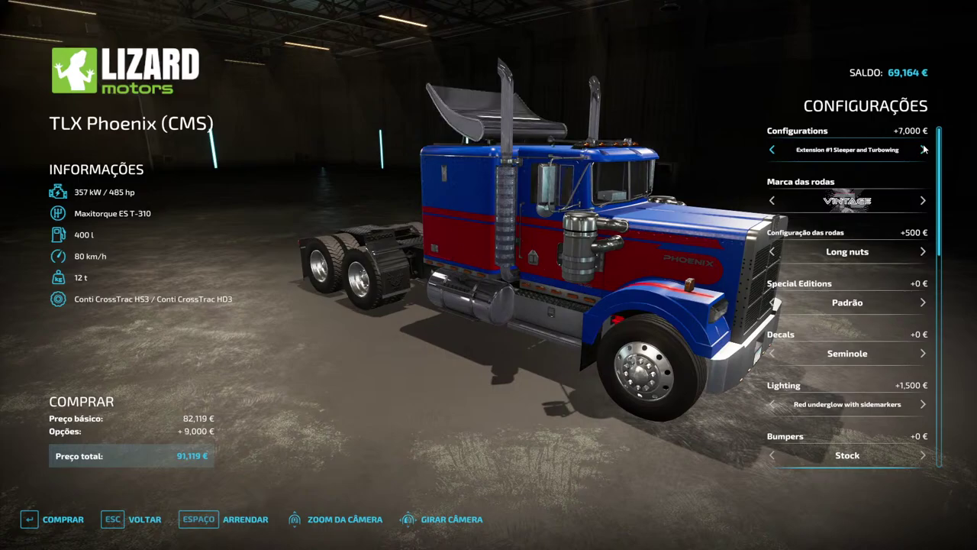
# Set the truck configuration to Extension #2 Sleeper and Turbowing and inspect the truck's rear and front
pyautogui.click(924, 149)
pyautogui.click(923, 149)
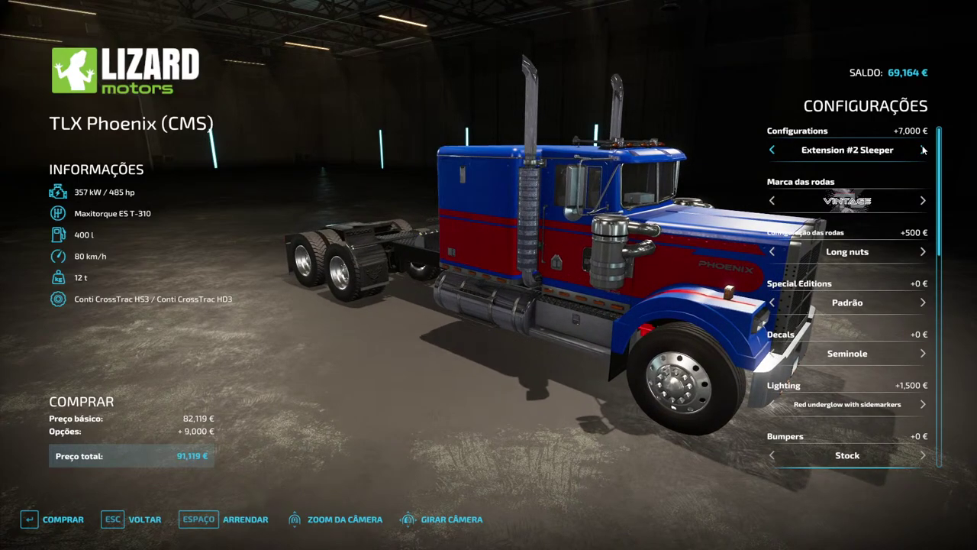
pyautogui.click(923, 149)
pyautogui.moveTo(541, 240); pyautogui.dragTo(659, 166)
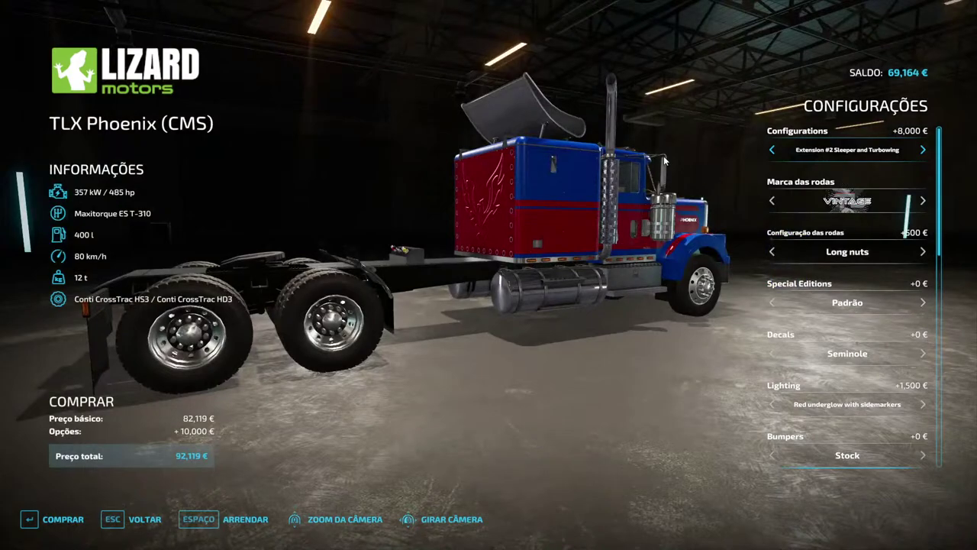
pyautogui.moveTo(672, 135); pyautogui.dragTo(9, 76, button='right')
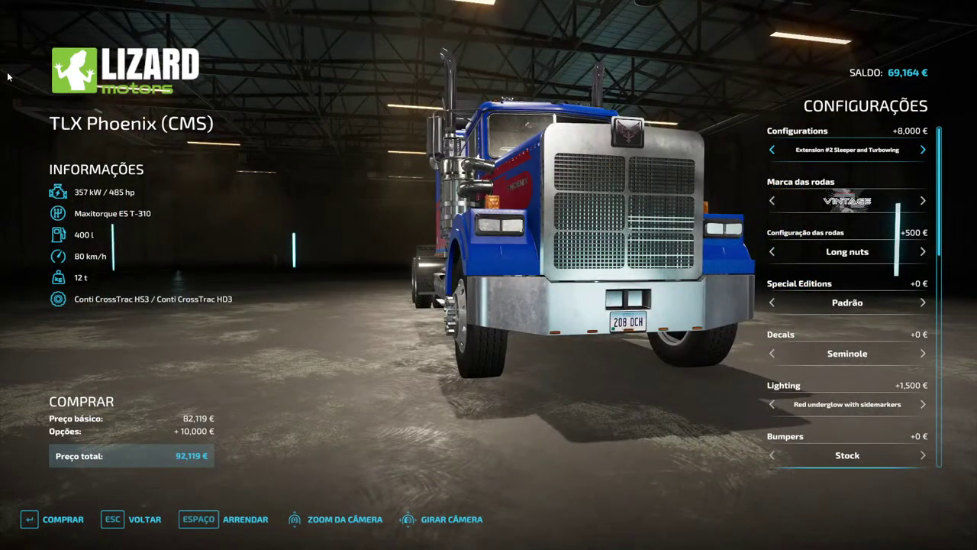
# Leave the TLX Phoenix, open the Scania S 530 in the shop and set its configuration to 6x4
pyautogui.press('Escape')
pyautogui.scroll(5, 244, 195)
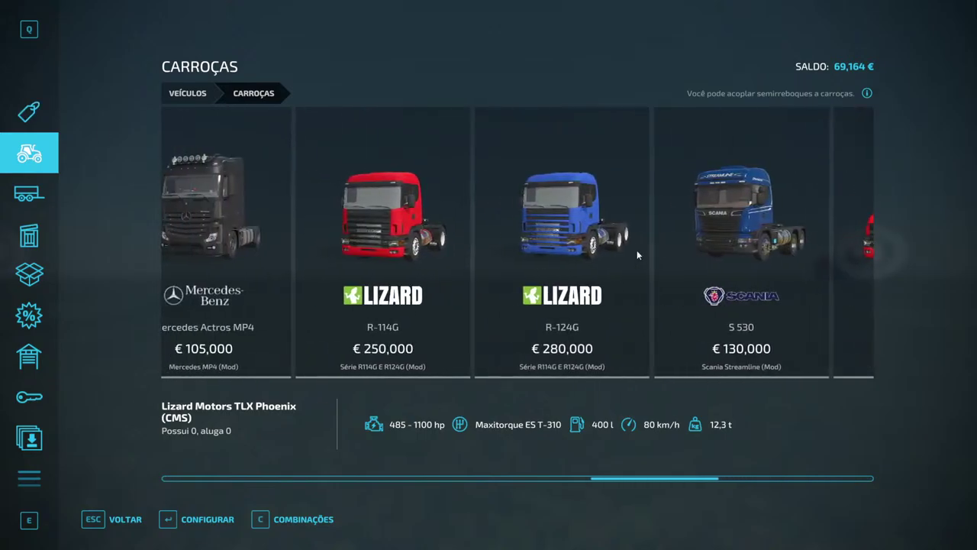
pyautogui.click(705, 251)
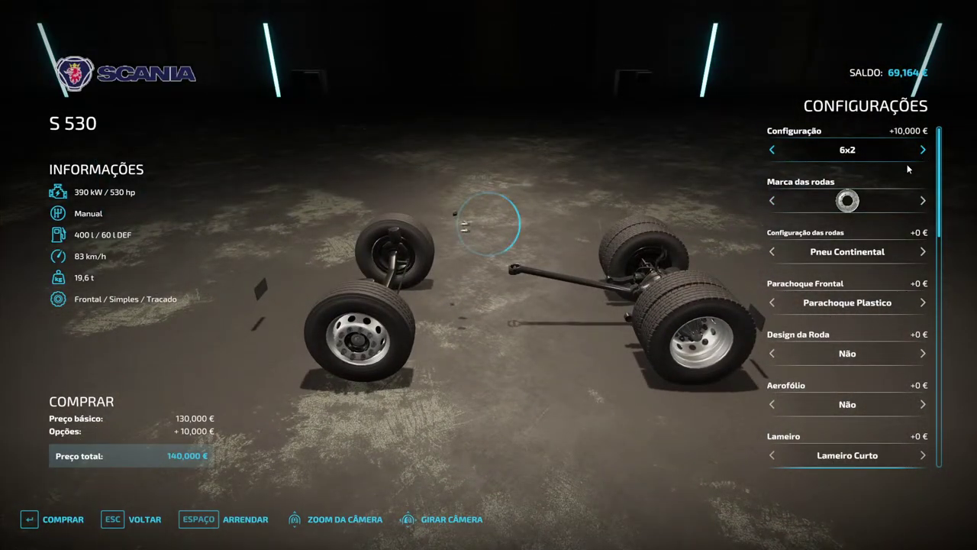
pyautogui.moveTo(909, 170); pyautogui.dragTo(393, 450)
pyautogui.click(922, 150)
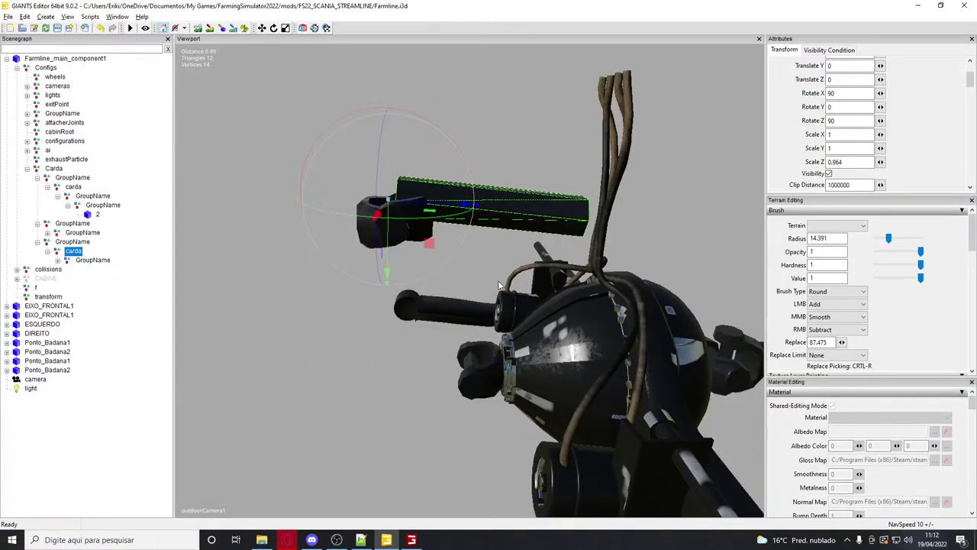
# Switch to GIANTS Editor and examine cardan pieces 1, 2, 3 and 5 under tRACADO in EIXO_ESQUERDO2
pyautogui.keyDown('alt'); pyautogui.moveTo(500, 286); pyautogui.dragTo(479, 299); pyautogui.keyUp('alt')
pyautogui.click(345, 365)
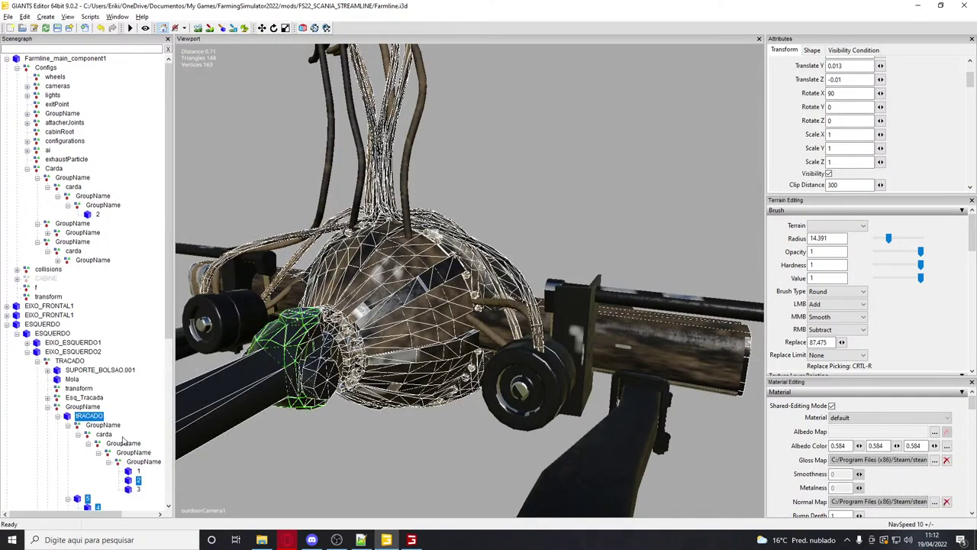
pyautogui.click(138, 462)
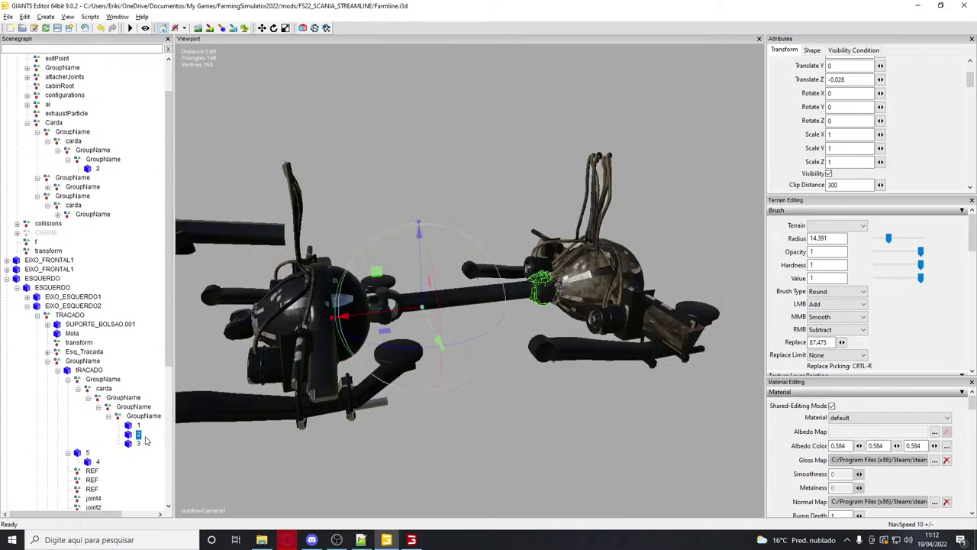
pyautogui.click(139, 444)
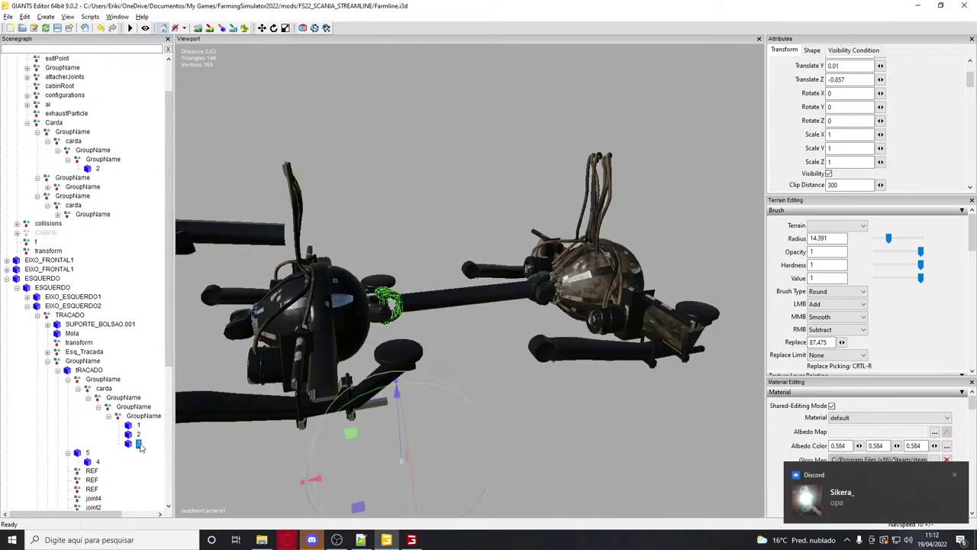
pyautogui.press('Up')
pyautogui.click(135, 427)
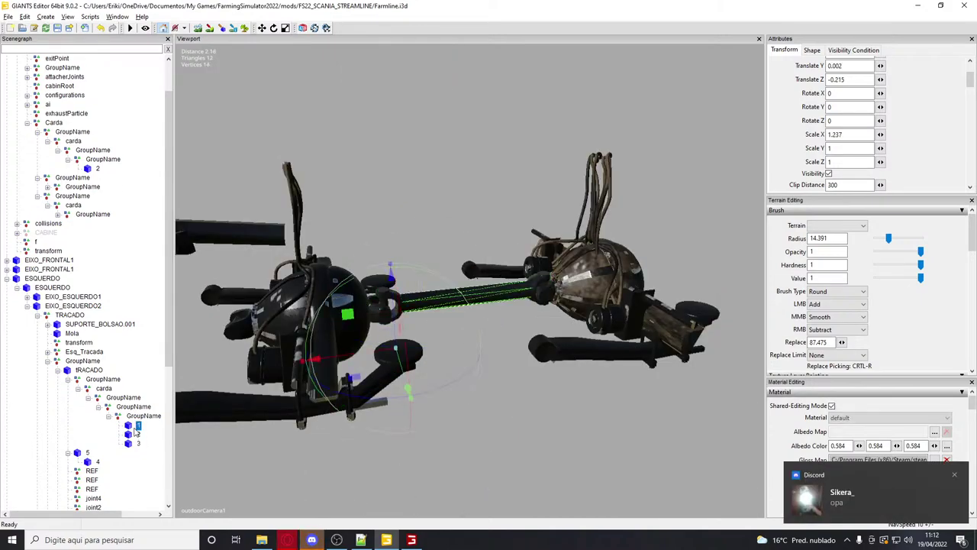
pyautogui.click(139, 434)
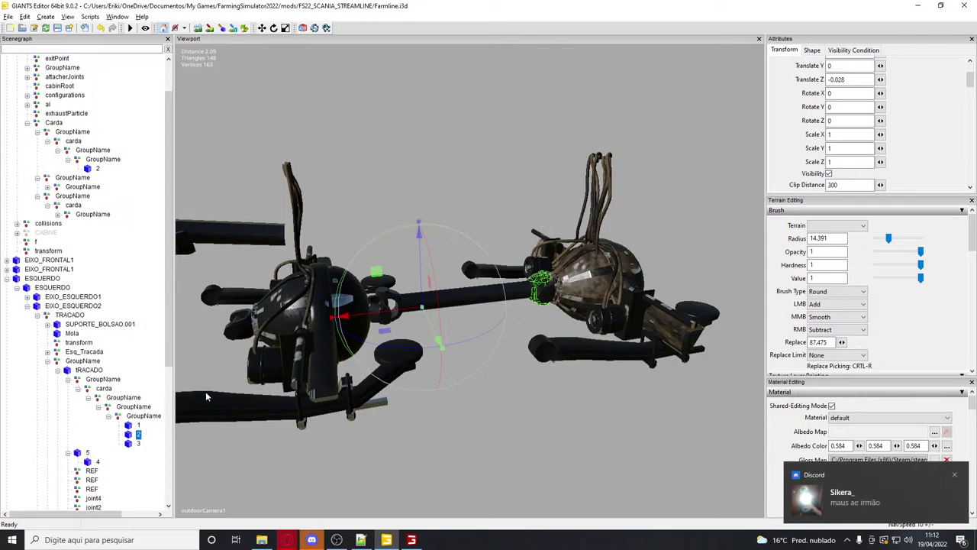
pyautogui.keyDown('alt'); pyautogui.moveTo(399, 330); pyautogui.dragTo(375, 329); pyautogui.keyUp('alt')
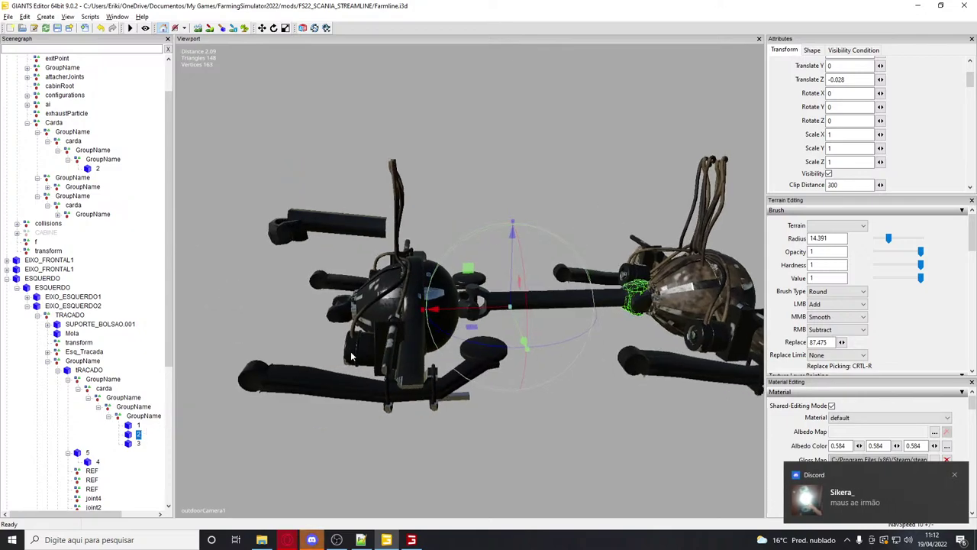
pyautogui.click(88, 452)
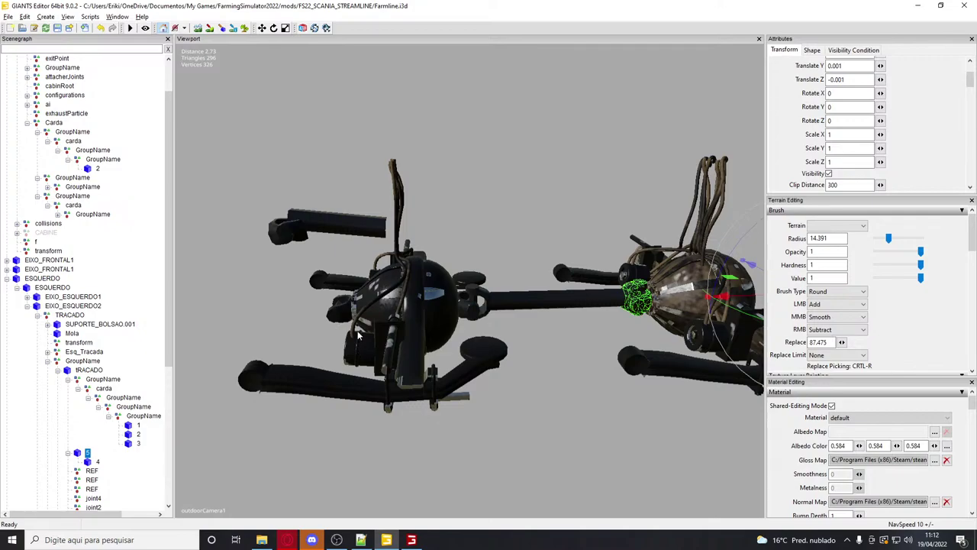
# Find EIXO_TRACADO under EIXO_ESQUERDO1 and expand its cardan GroupName branch down to piece 3
pyautogui.click(330, 315)
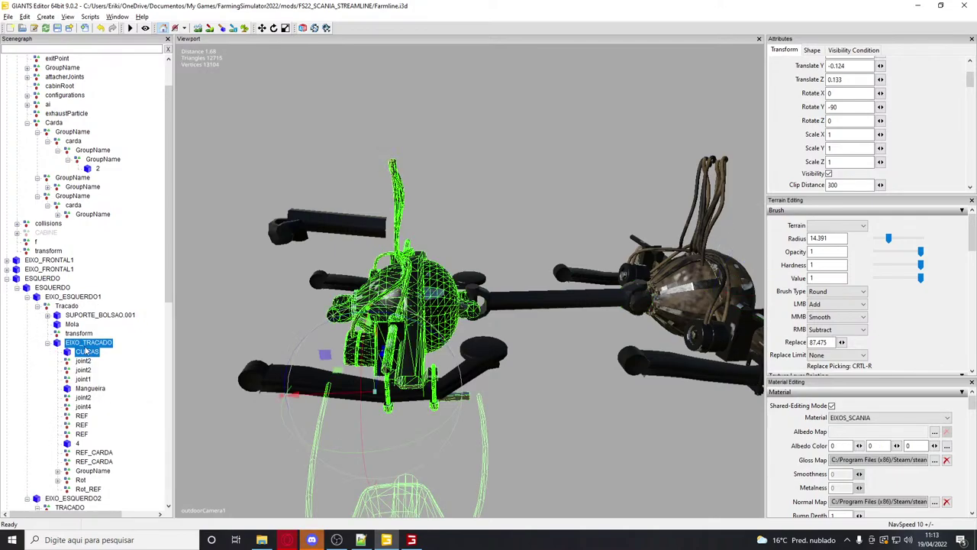
pyautogui.scroll(-1, 94, 372)
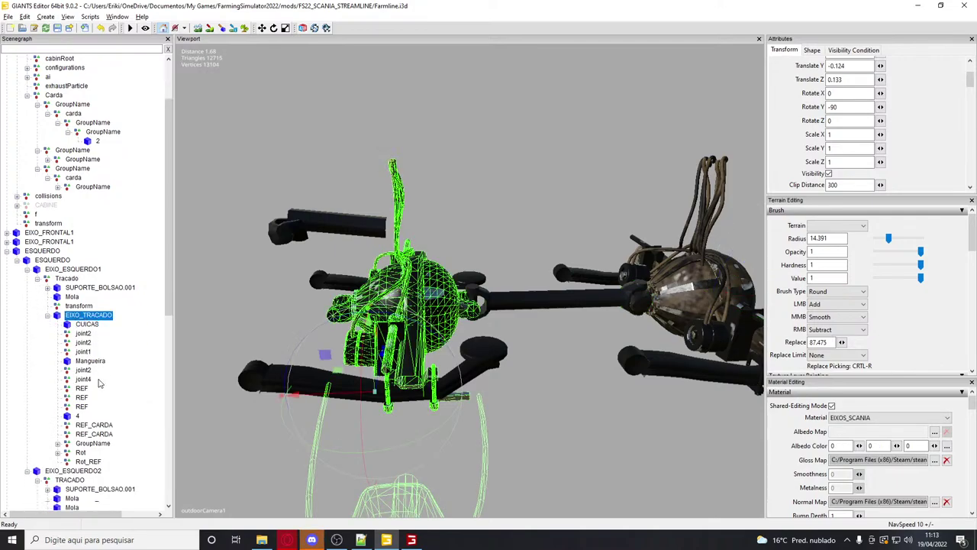
pyautogui.click(76, 416)
pyautogui.click(85, 454)
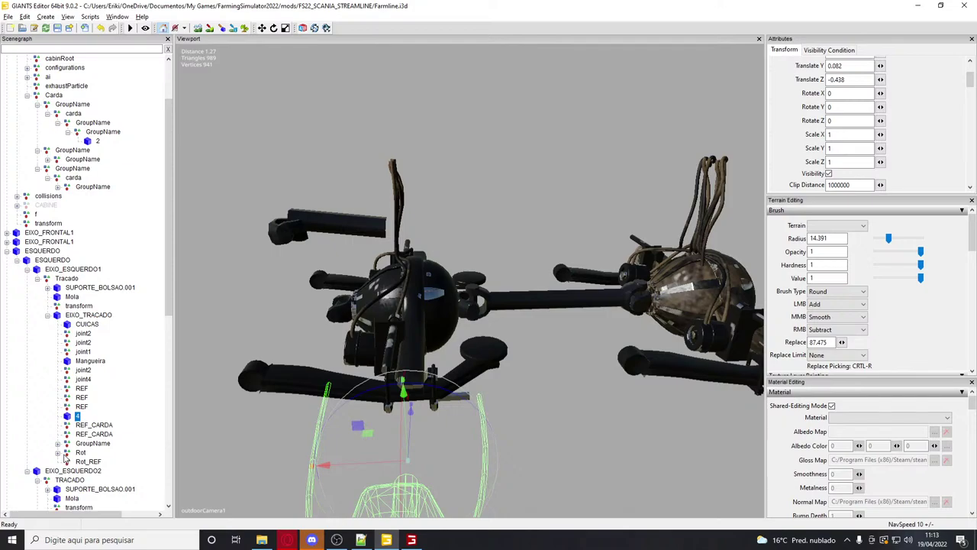
pyautogui.click(68, 444)
pyautogui.click(58, 443)
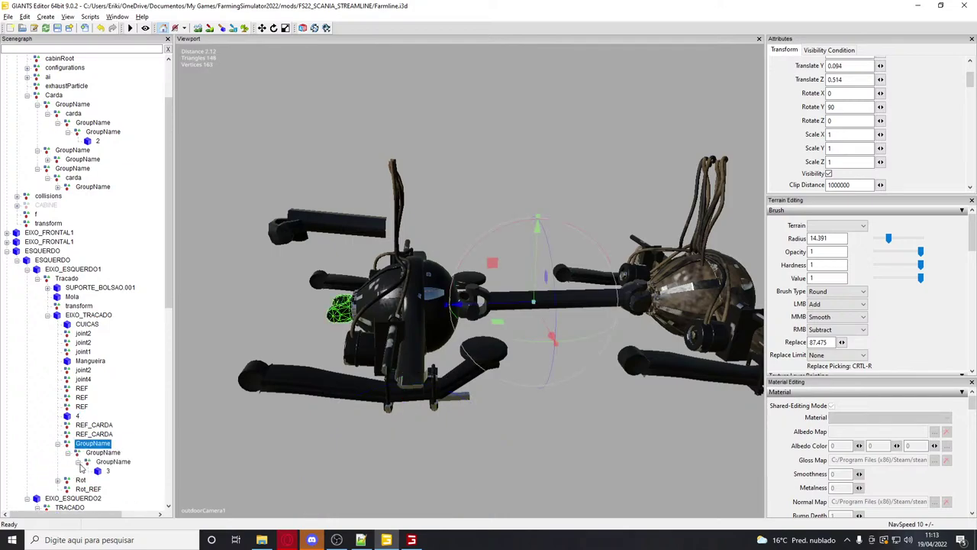
# Paste cardan piece 2 beside piece 3 in EIXO_TRACADO's innermost GroupName and place it against the axle joint, at about 1.463 in X
pyautogui.hotkey('ctrl', 'v')
pyautogui.keyDown('alt'); pyautogui.moveTo(365, 343); pyautogui.dragTo(437, 345, button='middle'); pyautogui.keyUp('alt')
pyautogui.scroll(3, 437, 345)
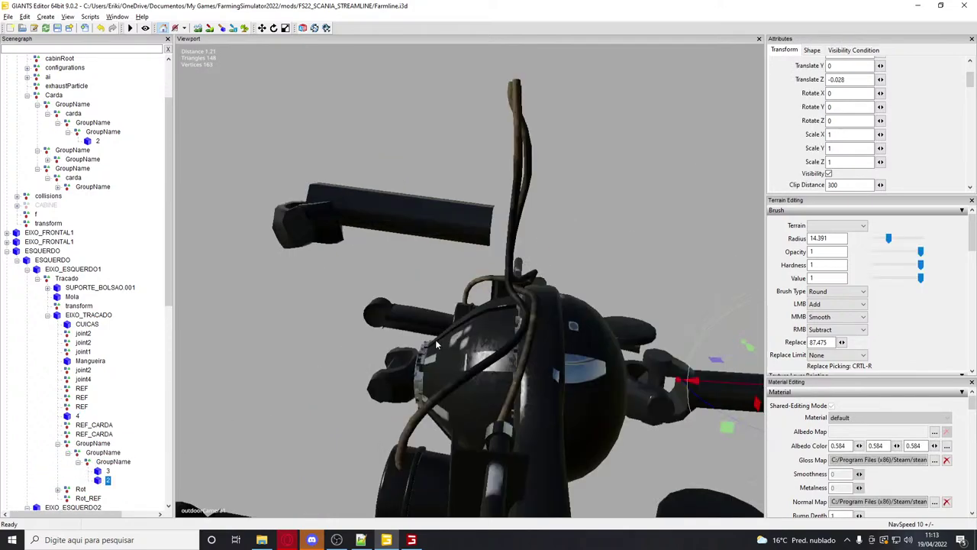
pyautogui.scroll(-5, 486, 303)
pyautogui.keyDown('alt'); pyautogui.moveTo(486, 303); pyautogui.dragTo(287, 346); pyautogui.keyUp('alt')
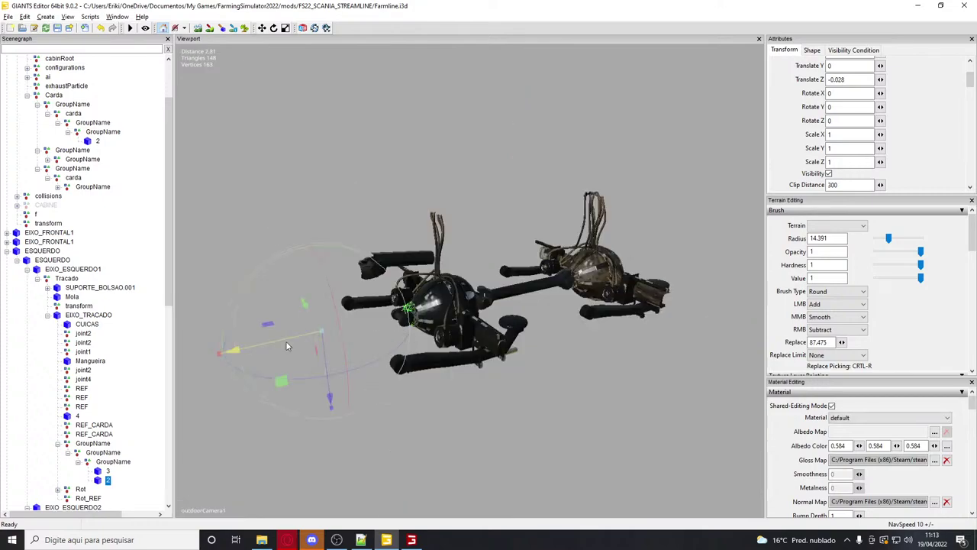
# Switch to Farming Simulator 22, lease the 6x4 Scania S 530 and enter the truck
pyautogui.hotkey('alt', 'Tab')
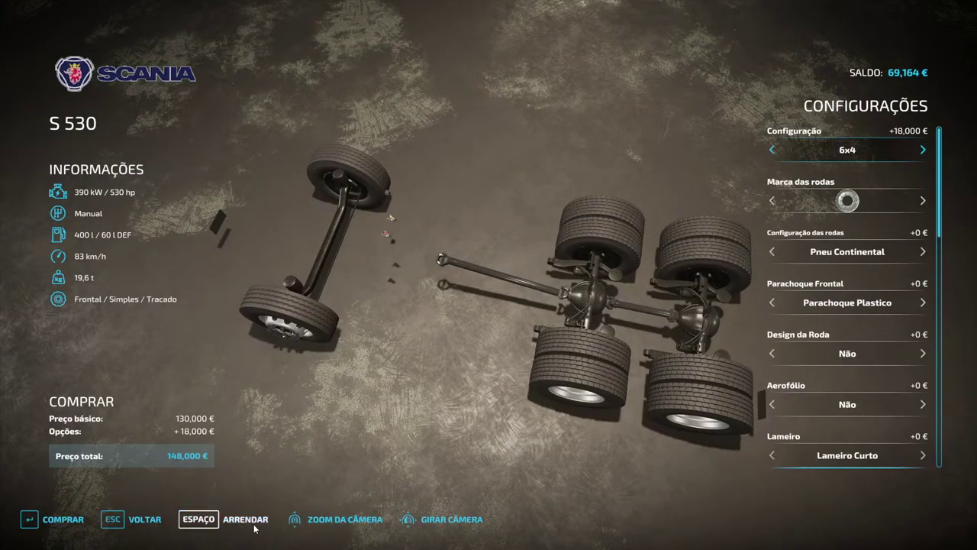
pyautogui.click(254, 527)
pyautogui.click(357, 356)
pyautogui.press('Escape')
pyautogui.press('Tab')
# Reload the truck with the gsVehicleReload console command and drive it in a turn to test the cardan shaft
pyautogui.press('`')
pyautogui.press('`')
pyautogui.press('Up')
pyautogui.press('Return')
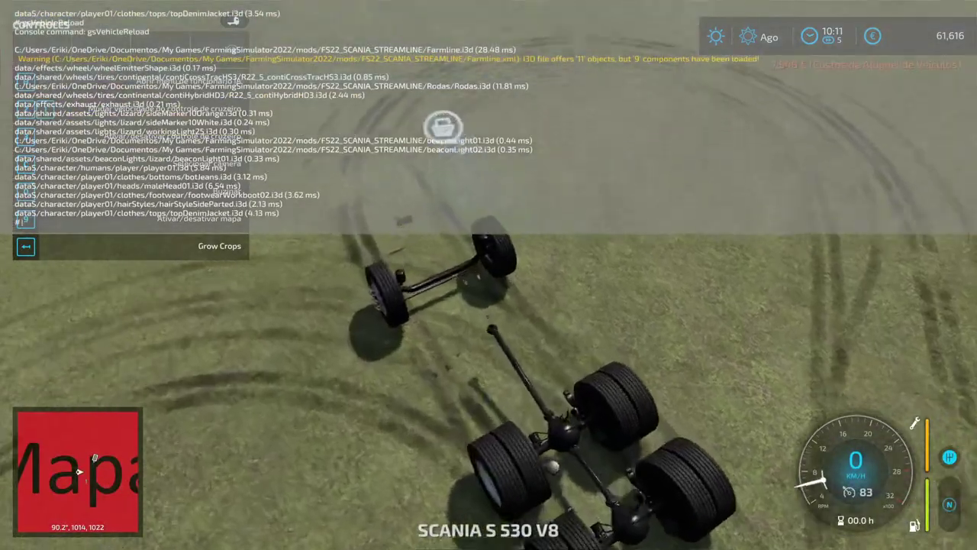
pyautogui.press('`')
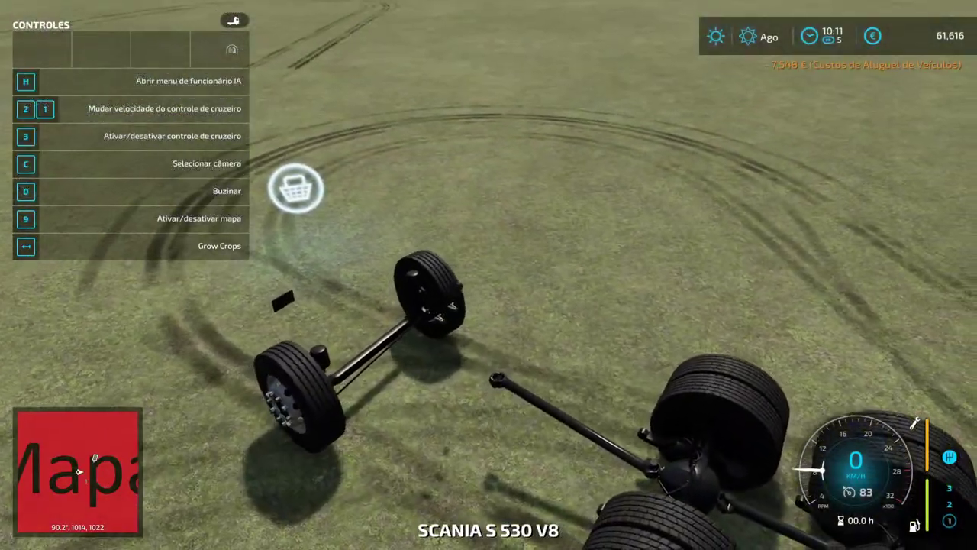
pyautogui.press('w')
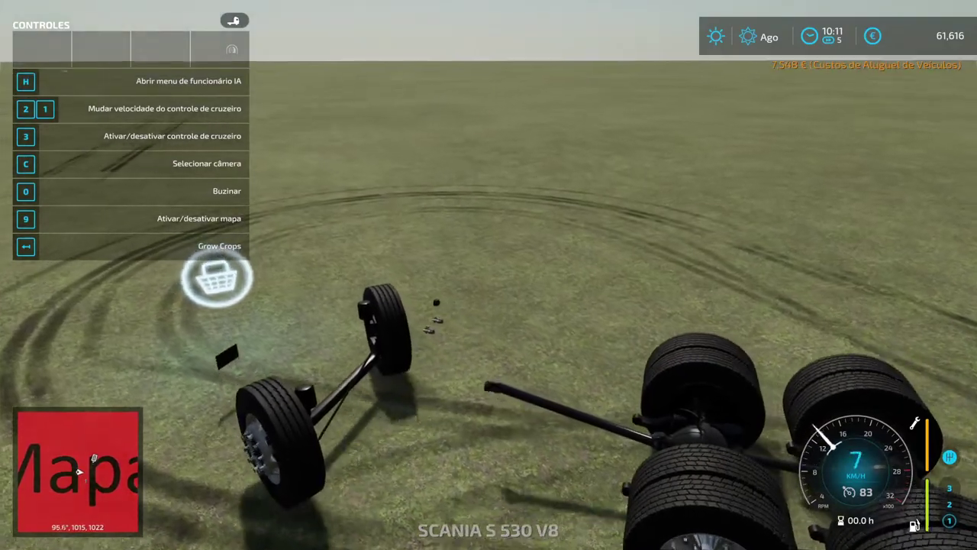
pyautogui.press('d')
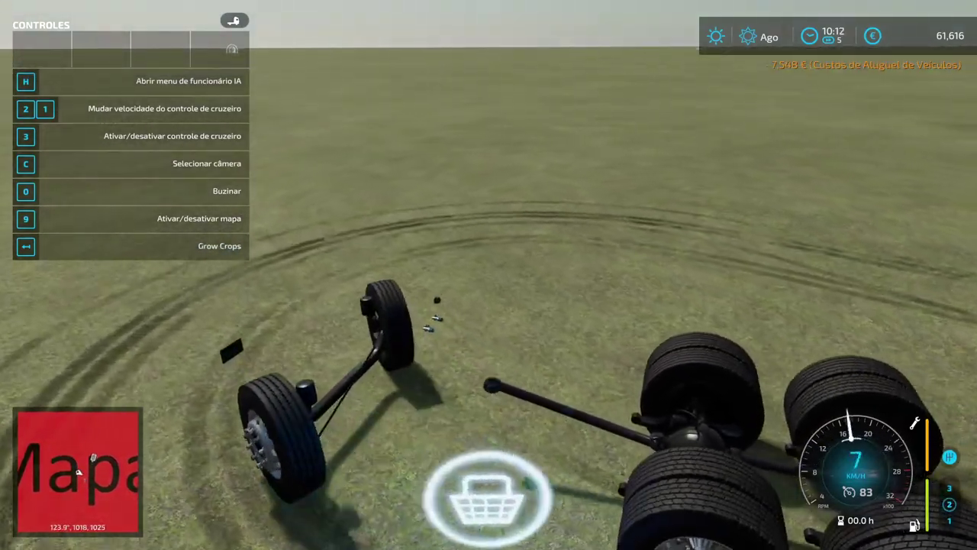
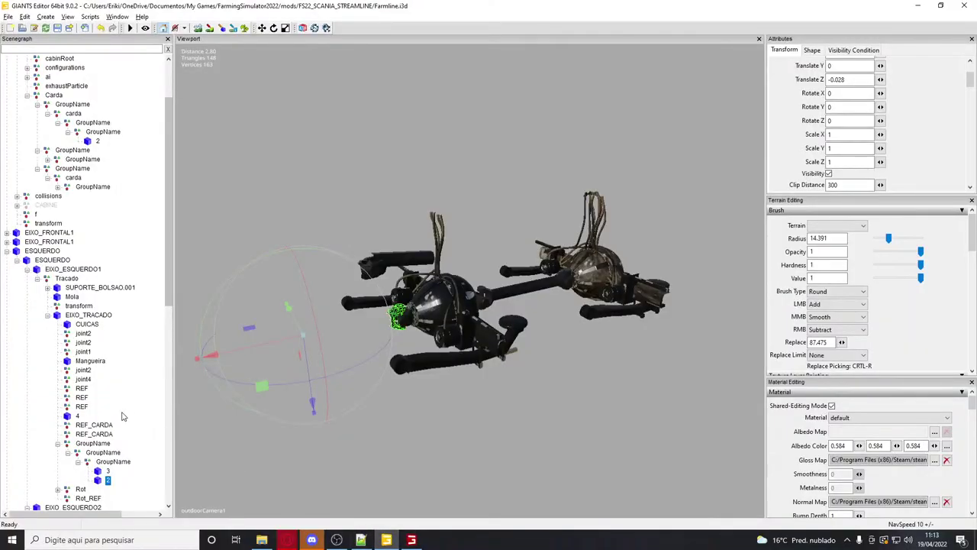
# Copy cardan piece 3's index path in GIANTS Editor and search for 3>0|0|0|3|13|0|0|0 in Farmline.xml in Notepad++
pyautogui.click(113, 461)
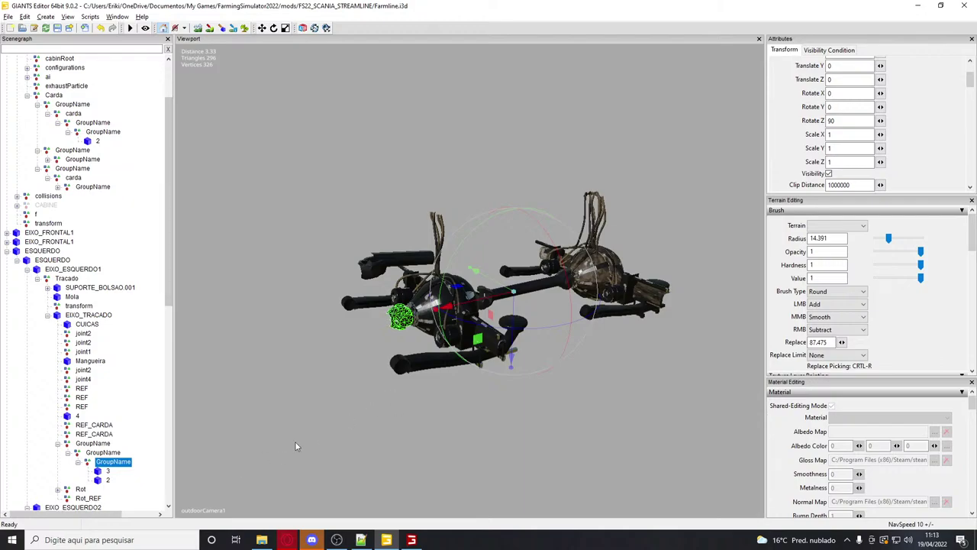
pyautogui.click(107, 472)
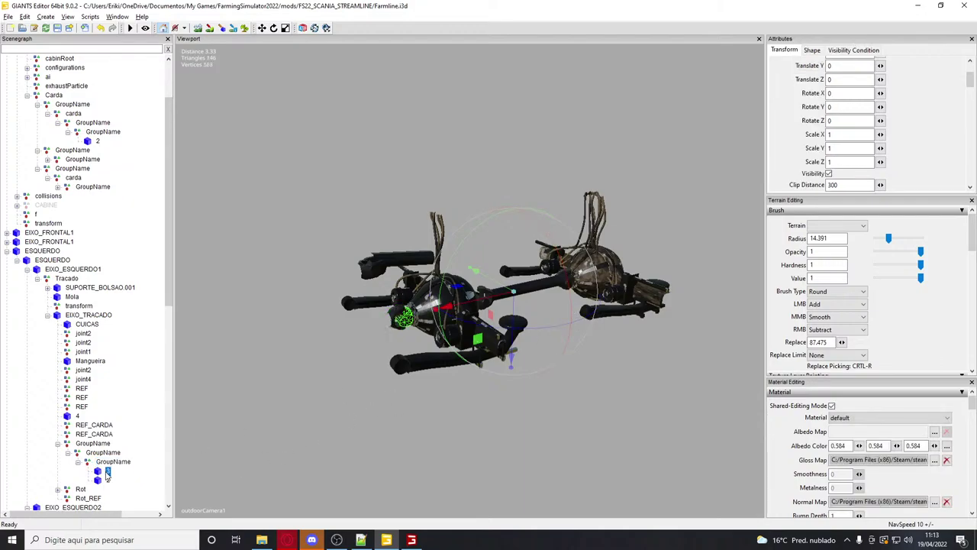
pyautogui.scroll(3, 825, 137)
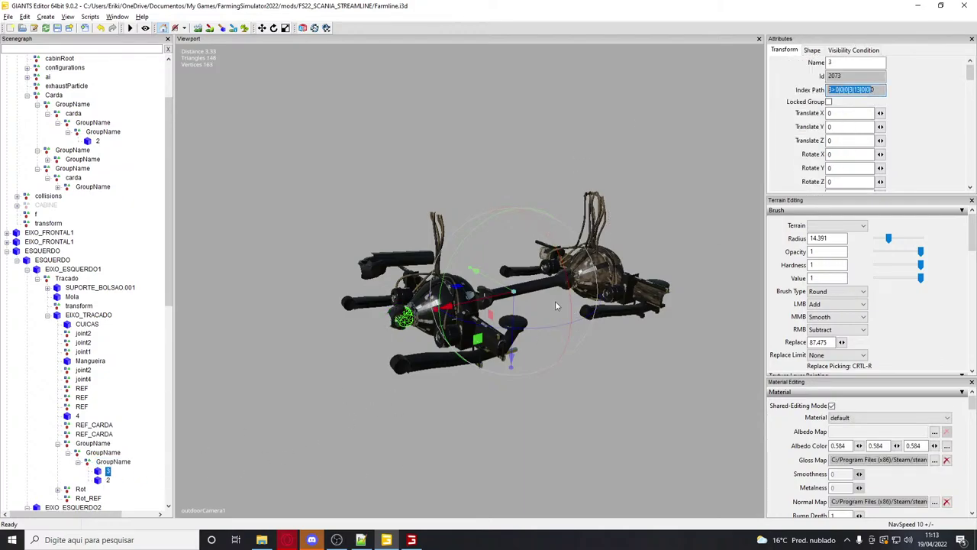
pyautogui.click(361, 540)
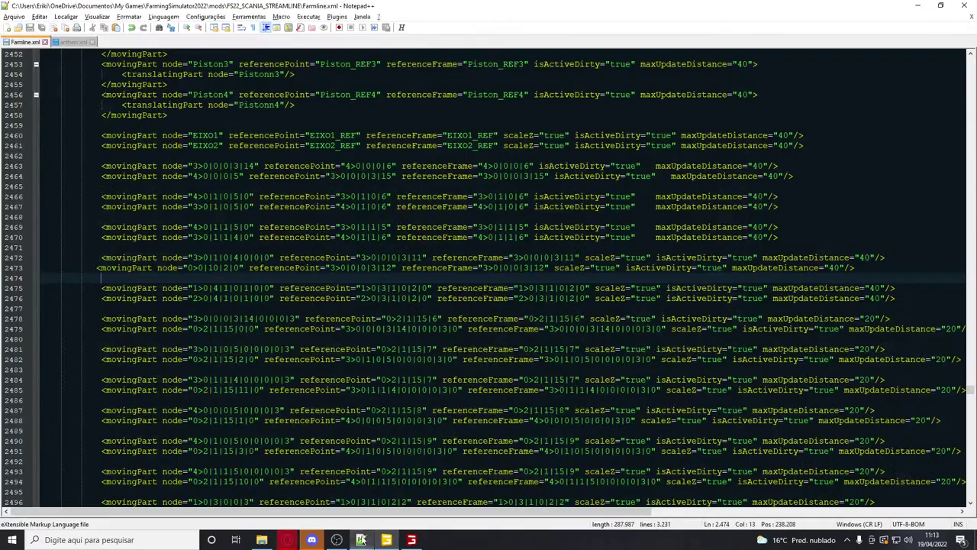
pyautogui.hotkey('ctrl', 'f')
pyautogui.press('Return')
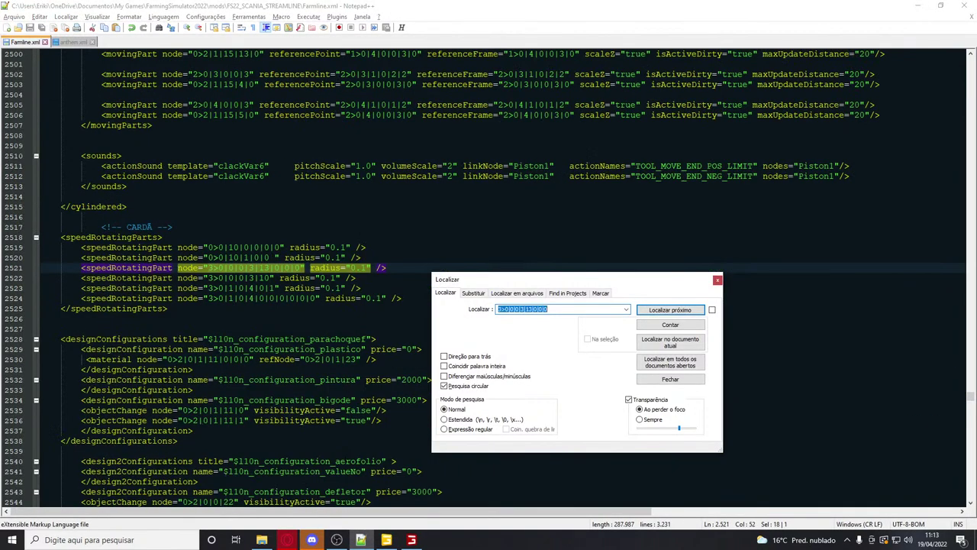
# Duplicate the speedRotatingPart line for node 3>0|0|0|3|13|0|0|0 and look up the pasted piece 2's index path in GIANTS Editor
pyautogui.press('Escape')
pyautogui.hotkey('ctrl', 'd')
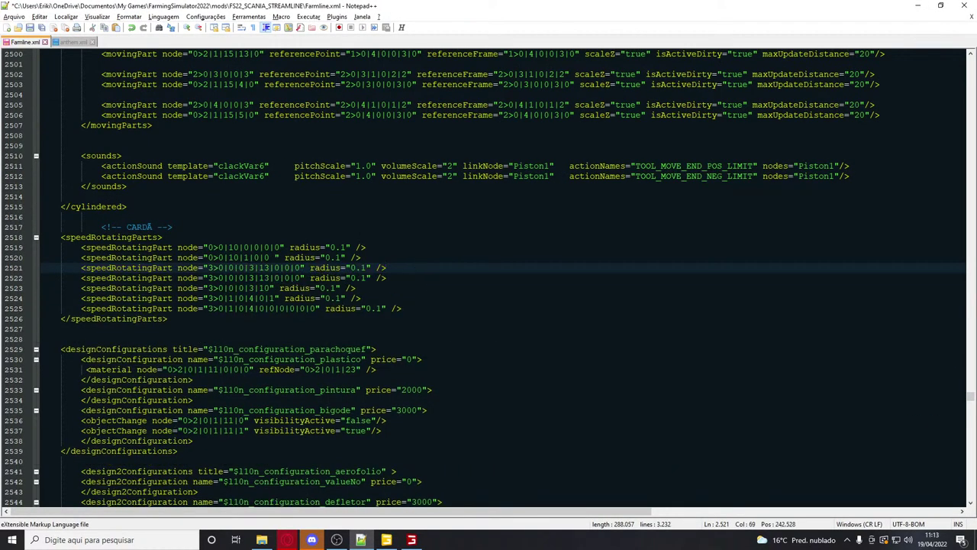
pyautogui.click(300, 278)
pyautogui.hotkey('alt', 'Tab')
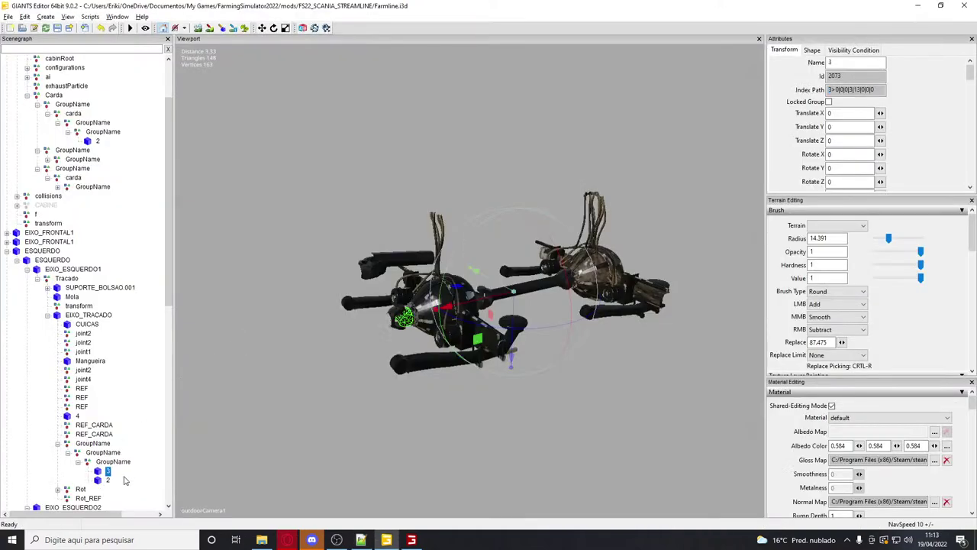
pyautogui.click(112, 482)
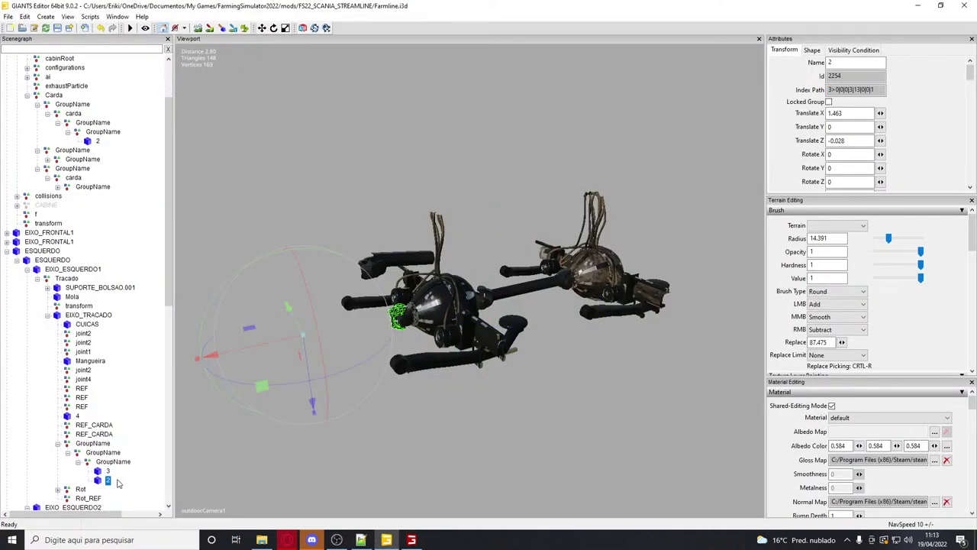
# Return to Farming Simulator 22, reload the Scania through the console and drive it forward to check the cardan joint's rotation
pyautogui.hotkey('alt', 'Tab')
pyautogui.hotkey('alt', 'Tab')
pyautogui.press('`')
pyautogui.press('`')
pyautogui.press('Up')
pyautogui.press('Return')
pyautogui.press('`')
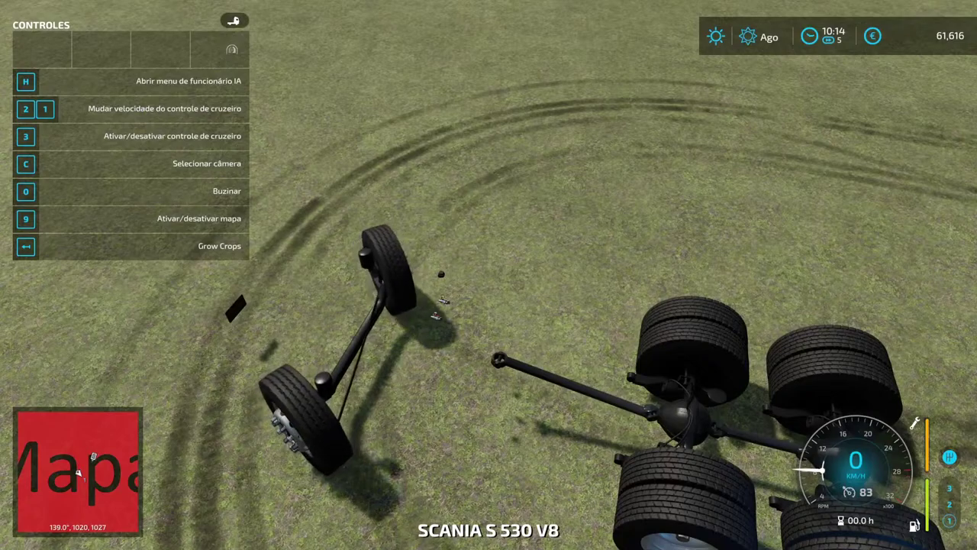
pyautogui.press('w')
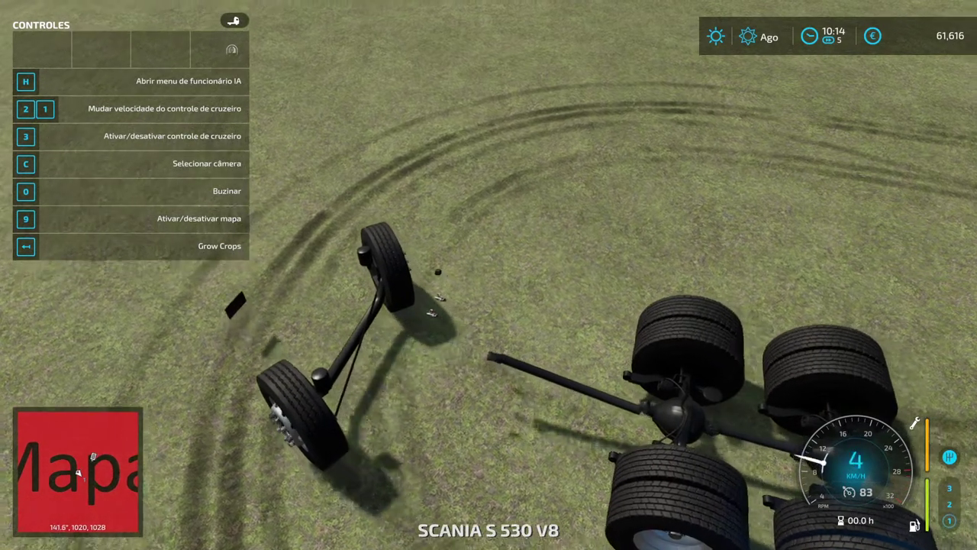
# In GIANTS Editor, replace the pasted piece 2 with a duplicate of piece 3, placed at Translate X 1.753 and Rotate X 90
pyautogui.hotkey('alt', 'Tab')
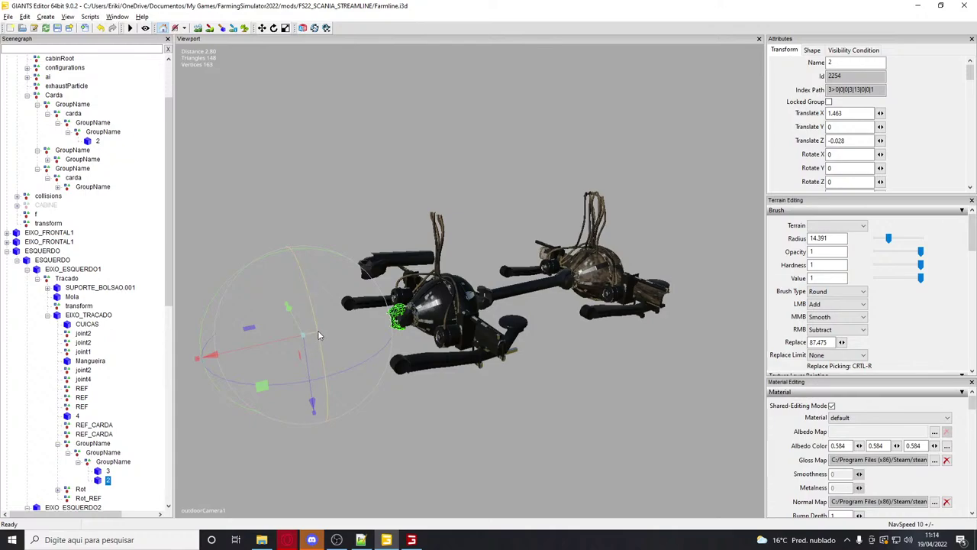
pyautogui.press('Delete')
pyautogui.click(108, 473)
pyautogui.hotkey('ctrl', 'd')
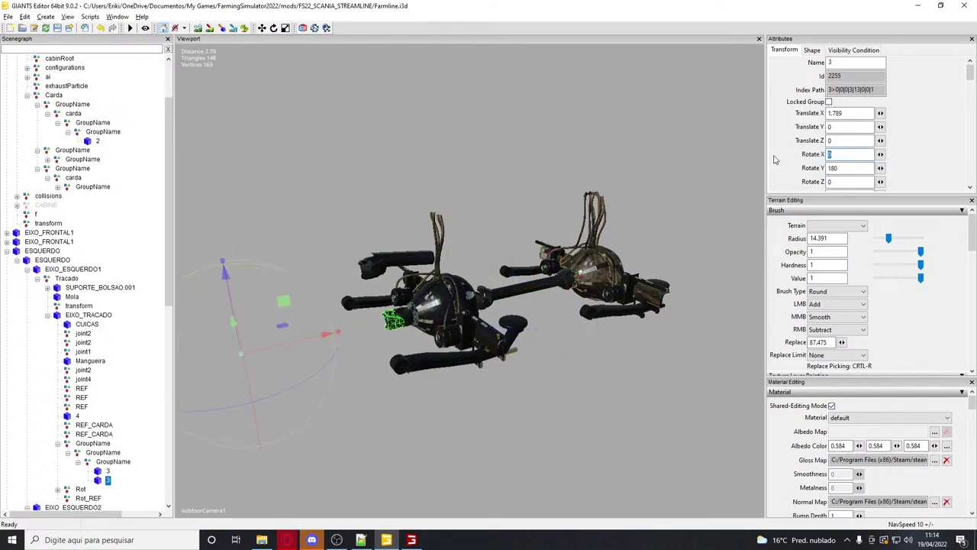
pyautogui.moveTo(323, 333); pyautogui.dragTo(326, 333)
# Freeze the translation and rotation of the duplicated piece 3 and save Farmline.i3d
pyautogui.rightClick(109, 485)
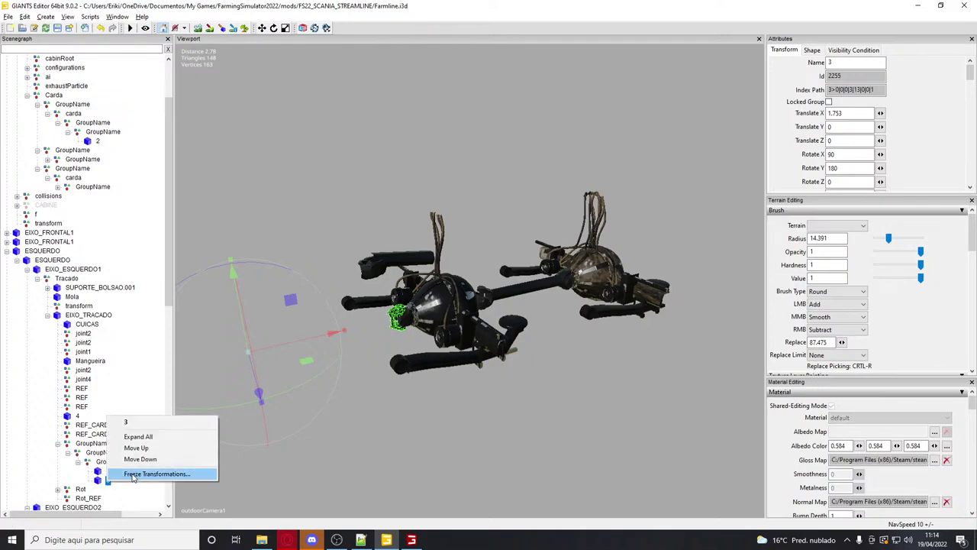
pyautogui.click(100, 474)
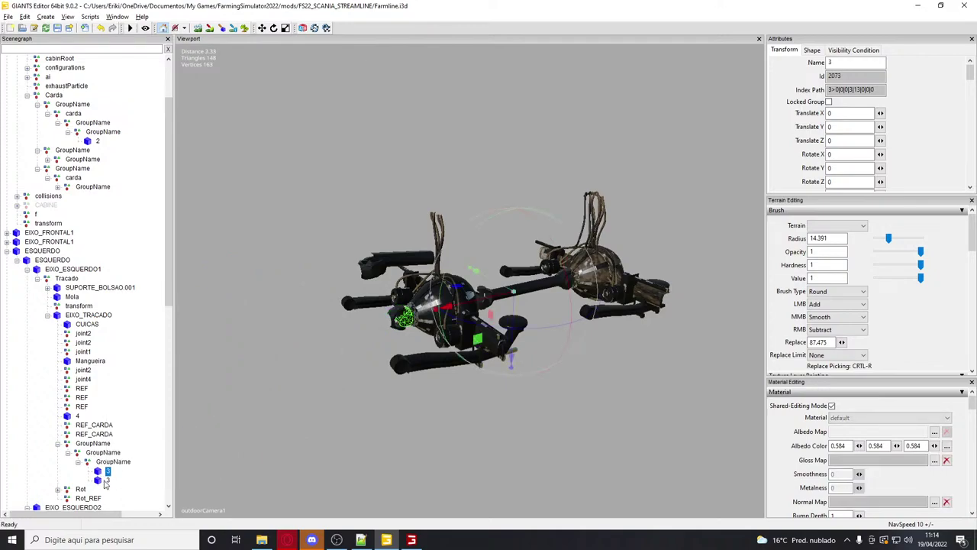
pyautogui.click(108, 480)
pyautogui.rightClick(108, 480)
pyautogui.click(161, 477)
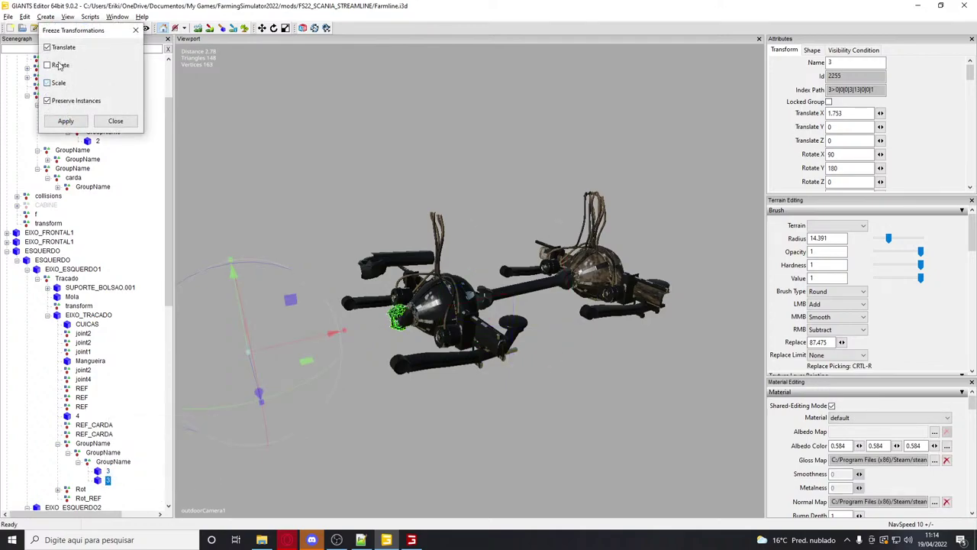
pyautogui.click(136, 32)
pyautogui.hotkey('ctrl', 's')
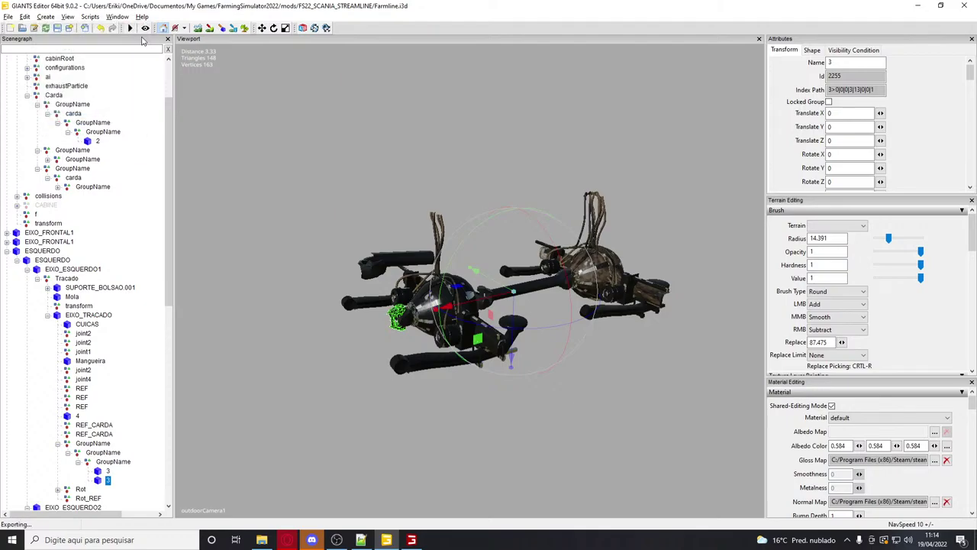
# Switch to Farming Simulator 22, reload the Scania through the console and drive it forward to check the duplicated joint piece
pyautogui.hotkey('alt', 'Tab')
pyautogui.press('`')
pyautogui.press('Up')
pyautogui.press('Return')
pyautogui.press('`')
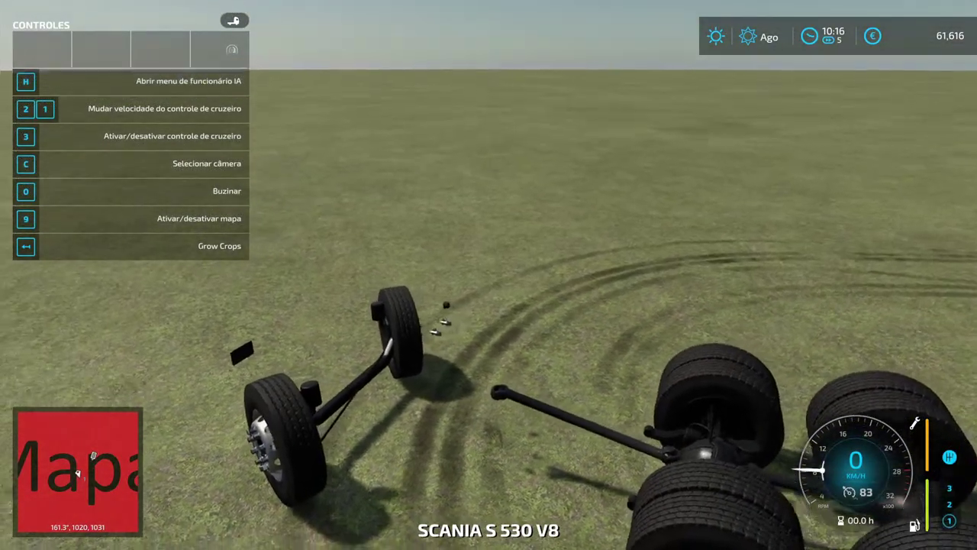
pyautogui.press('w')
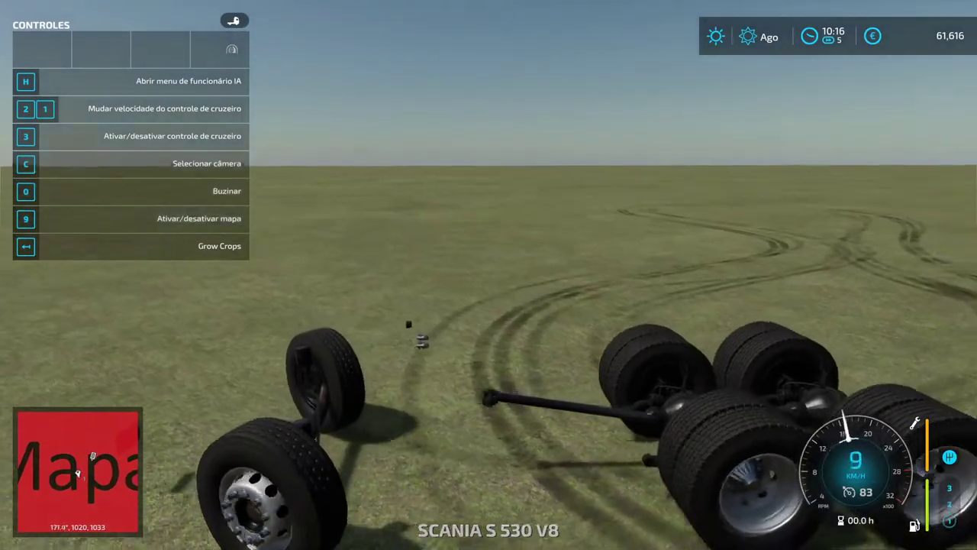
pyautogui.hotkey('alt', 'Tab')
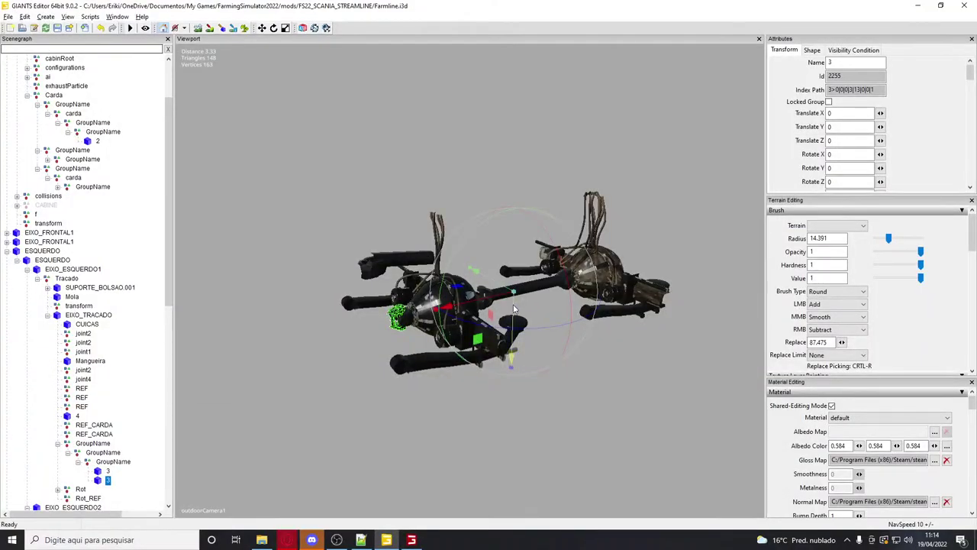
pyautogui.hotkey('alt', 'Tab')
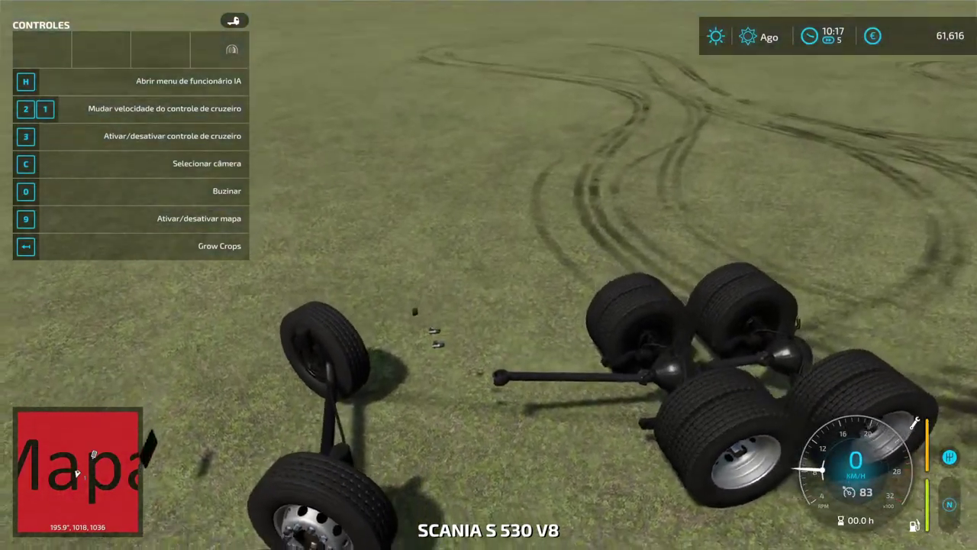
pyautogui.press('w')
pyautogui.press('w')
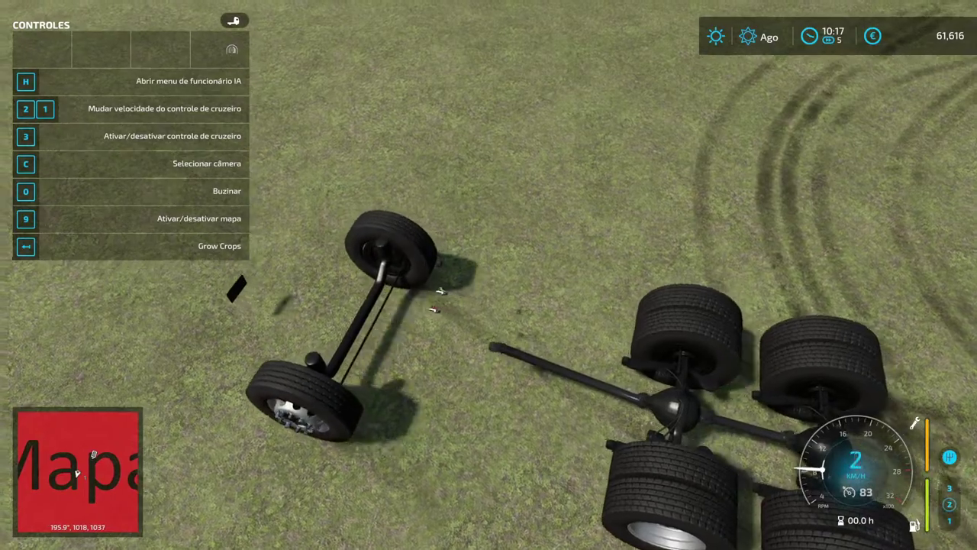
# Back in GIANTS Editor, collapse the scenegraph and expand Farmline_main_component1, Configs and Carda
pyautogui.hotkey('alt', 'Tab')
pyautogui.click(332, 200)
pyautogui.keyDown('alt'); pyautogui.moveTo(332, 200); pyautogui.dragTo(529, 215, button='middle'); pyautogui.keyUp('alt')
pyautogui.scroll(3, 87, 154)
pyautogui.rightClick(147, 167)
pyautogui.click(171, 187)
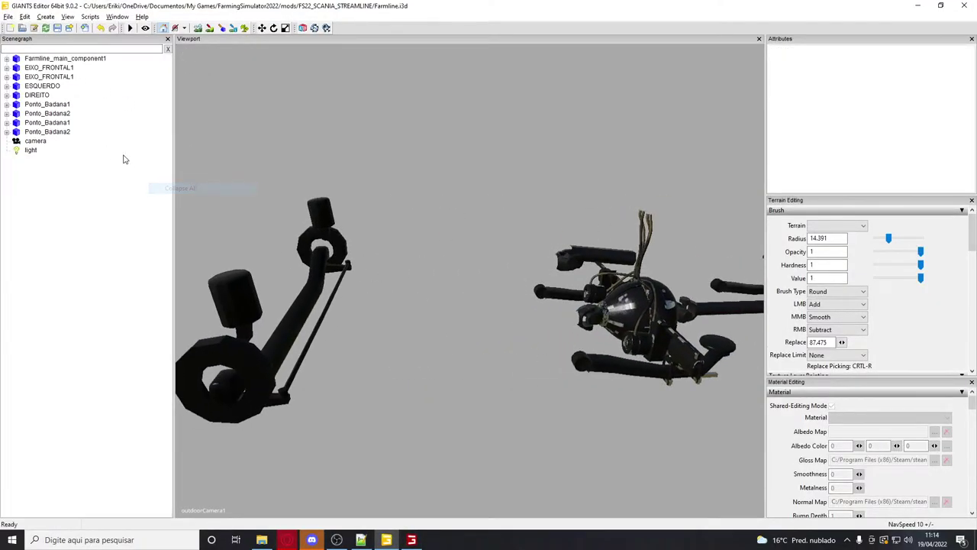
pyautogui.click(7, 59)
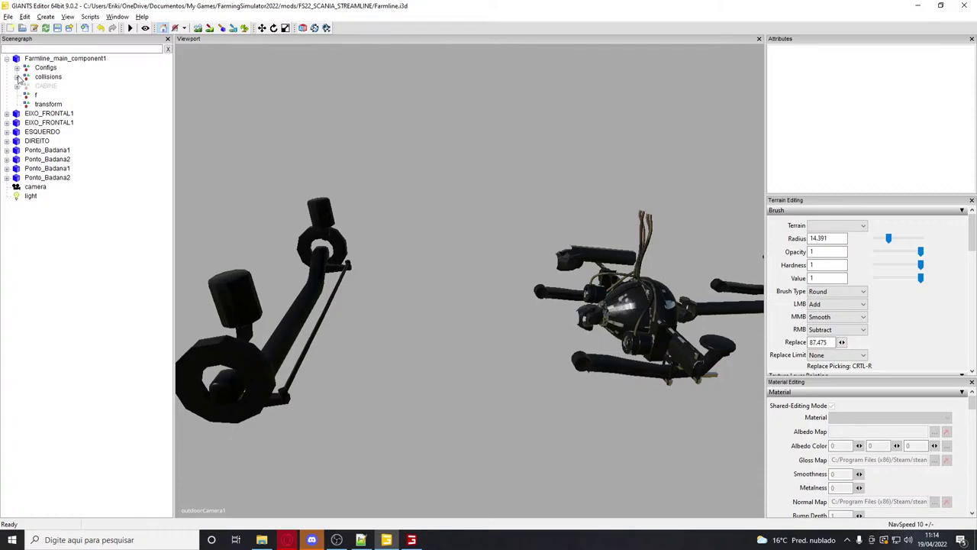
pyautogui.click(17, 68)
pyautogui.click(27, 168)
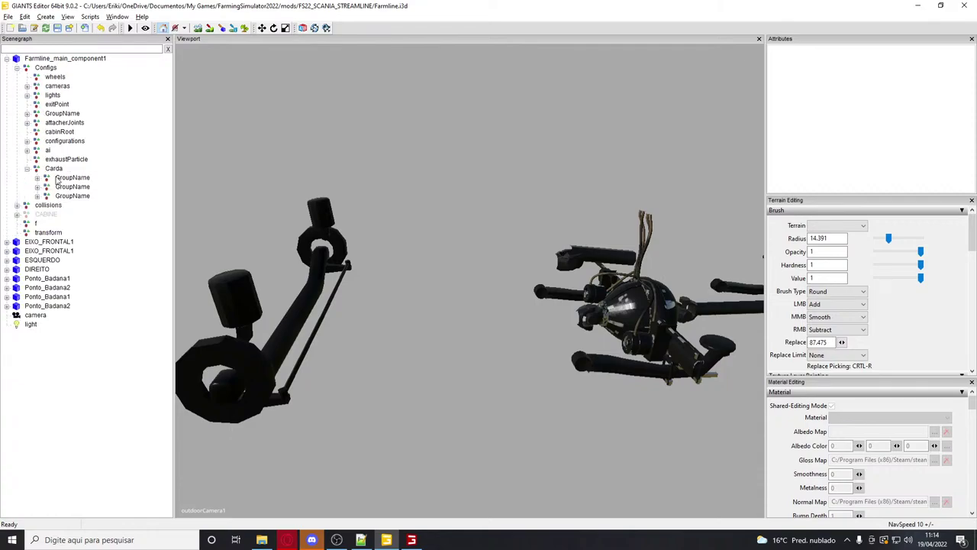
# Check which shaft parts the Carda groups hold and expand the first GroupName down to piece 2
pyautogui.click(72, 187)
pyautogui.keyDown('alt'); pyautogui.moveTo(321, 180); pyautogui.dragTo(224, 187); pyautogui.keyUp('alt')
pyautogui.click(82, 178)
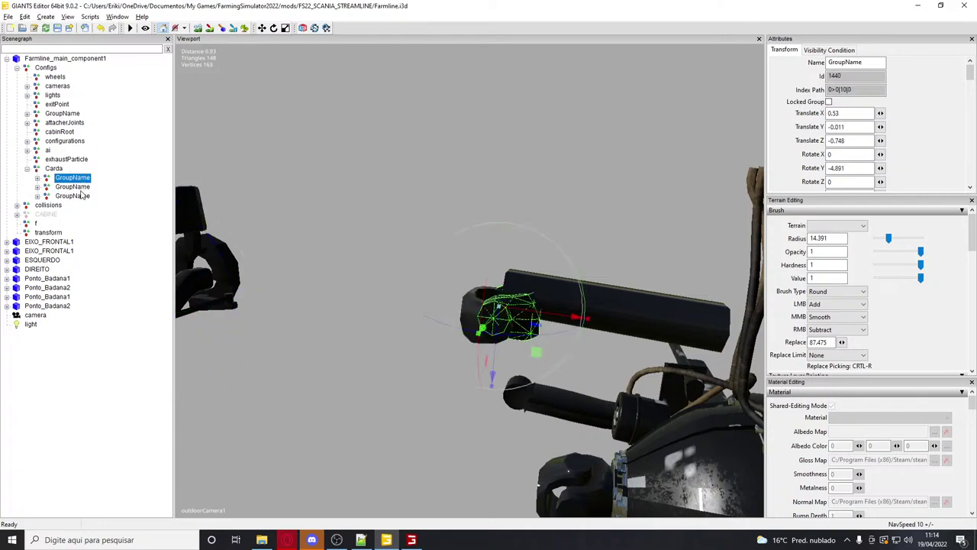
pyautogui.click(36, 178)
pyautogui.click(47, 187)
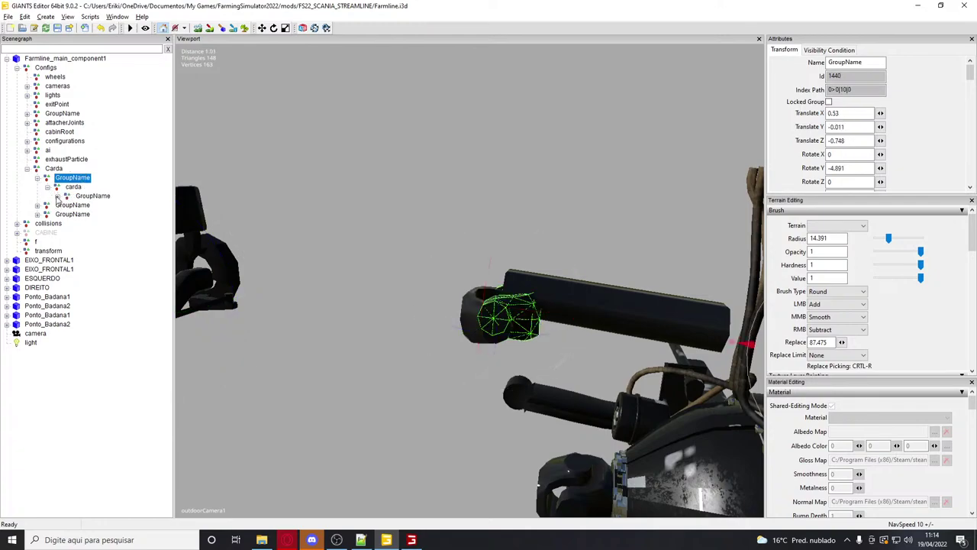
pyautogui.click(76, 197)
pyautogui.click(57, 196)
pyautogui.click(67, 206)
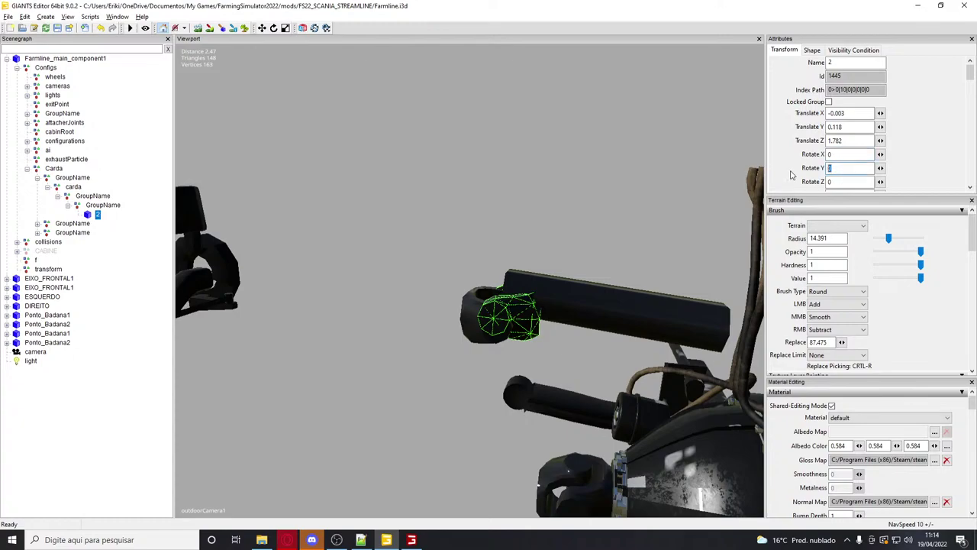
# Try a different Rotate Y value on piece 2 of the first Carda group and undo it
pyautogui.write('9')
pyautogui.press('BackSpace')
pyautogui.keyDown('alt'); pyautogui.moveTo(688, 153); pyautogui.dragTo(593, 136); pyautogui.keyUp('alt')
pyautogui.scroll(-3, 592, 137)
pyautogui.hotkey('ctrl', 'z')
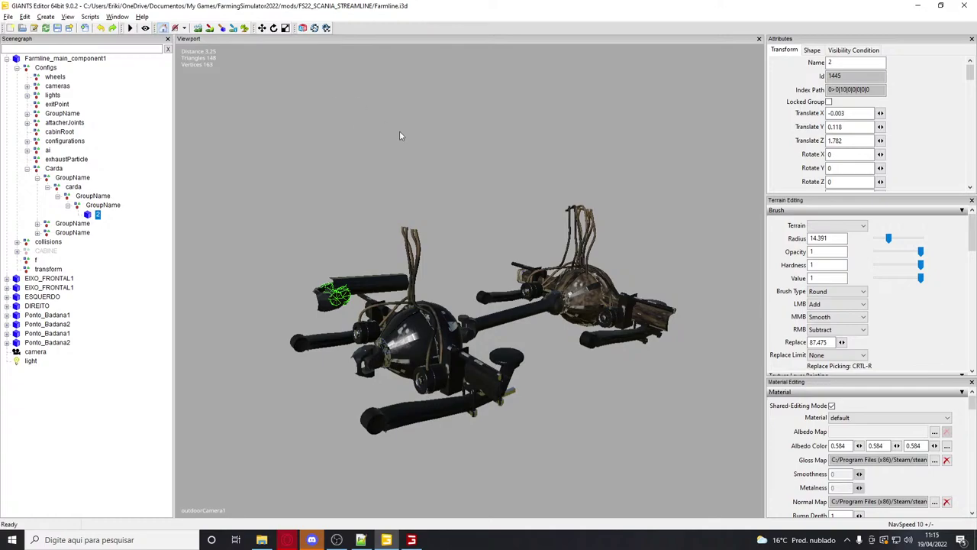
# Set Rotate X, Rotate Y and Rotate Z of the carda transform group in the first GroupName to 90
pyautogui.moveTo(382, 126); pyautogui.dragTo(221, 68, button='right')
pyautogui.moveTo(163, 27); pyautogui.dragTo(510, 190, button='right')
pyautogui.click(80, 188)
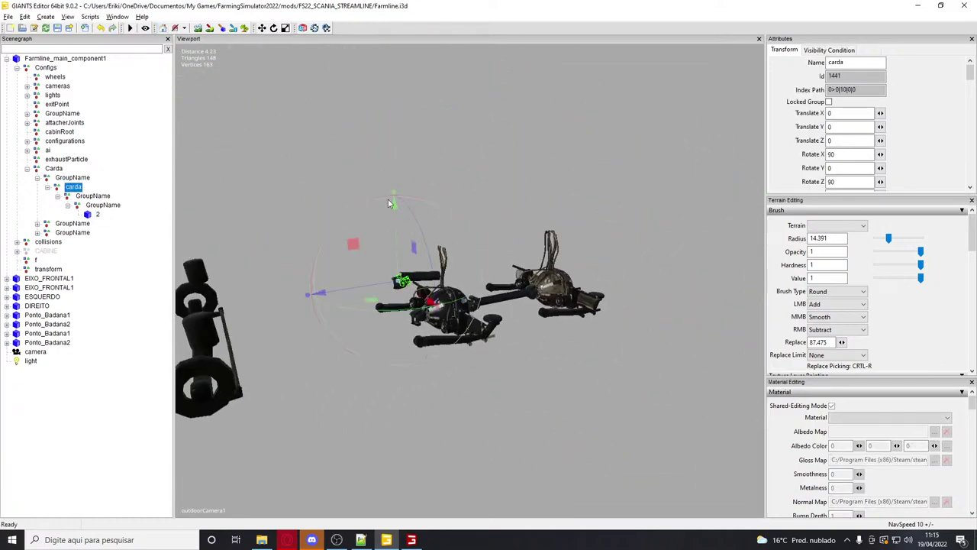
pyautogui.scroll(5, 402, 193)
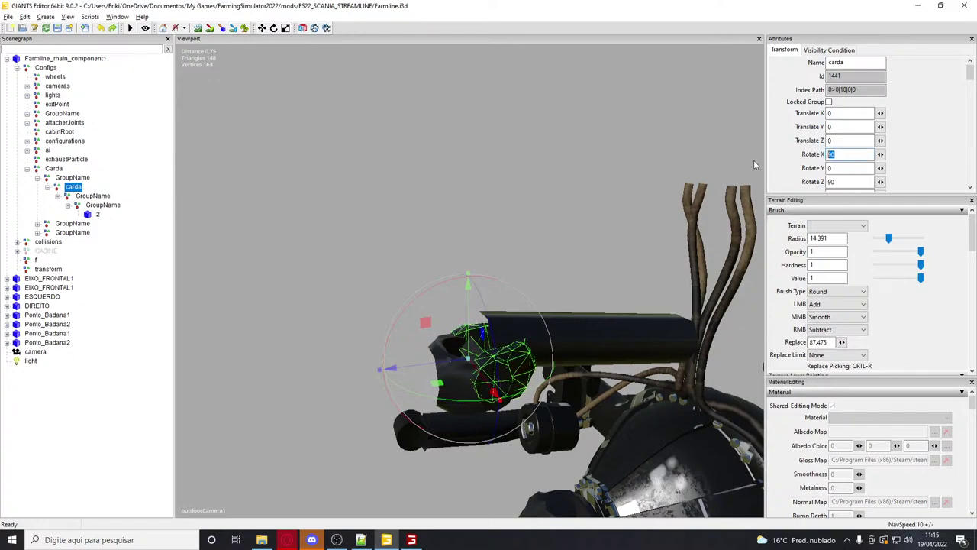
pyautogui.write('090')
pyautogui.moveTo(840, 182); pyautogui.dragTo(777, 182)
pyautogui.write('0')
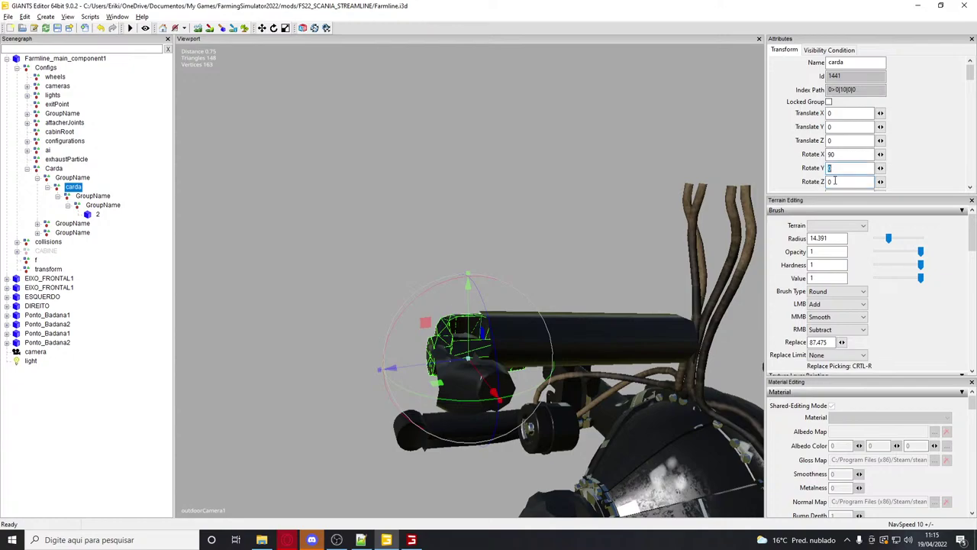
pyautogui.doubleClick(832, 181)
pyautogui.write('90')
pyautogui.doubleClick(832, 168)
pyautogui.write('90')
pyautogui.moveTo(555, 212); pyautogui.dragTo(682, 245, button='middle')
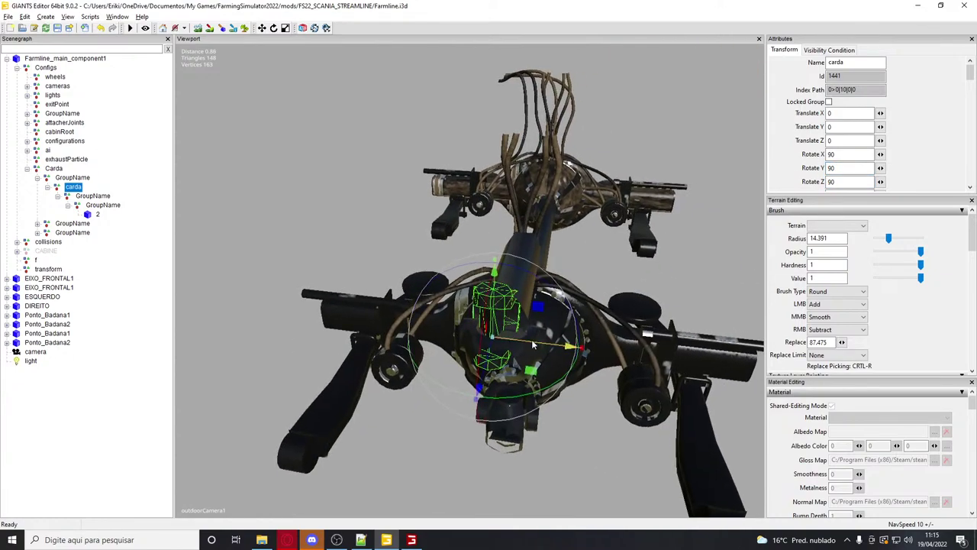
# Reload the Scania through the Farming Simulator 22 console and drive it to check the rotated carda joint
pyautogui.hotkey('alt', 'Tab')
pyautogui.press('`')
pyautogui.press('Up')
pyautogui.press('Return')
pyautogui.press('`')
pyautogui.hotkey('alt', 'Tab')
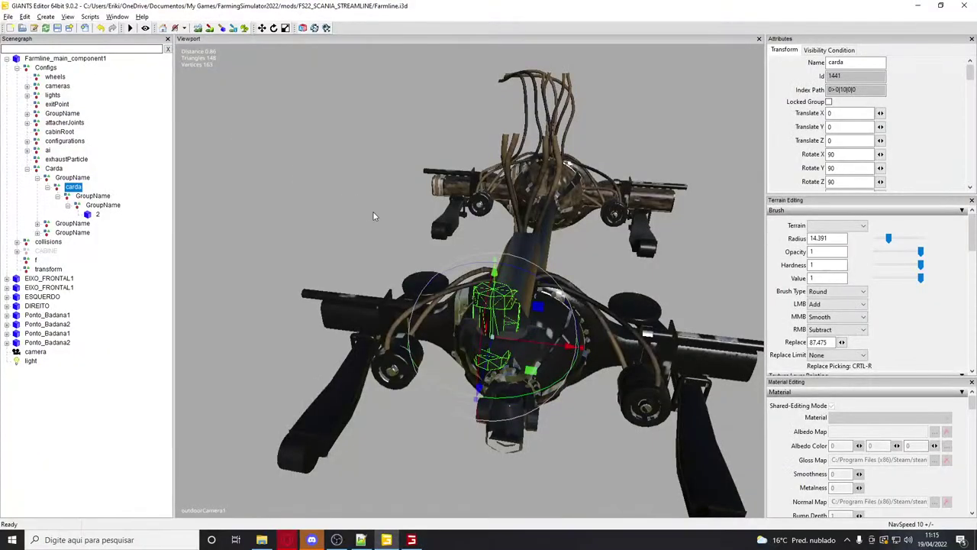
pyautogui.hotkey('alt', 'Tab')
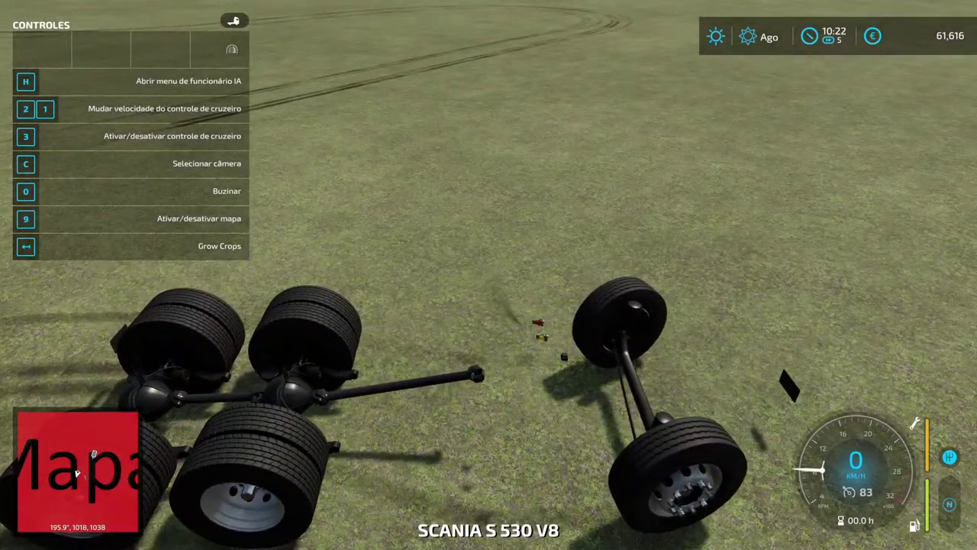
pyautogui.press('w')
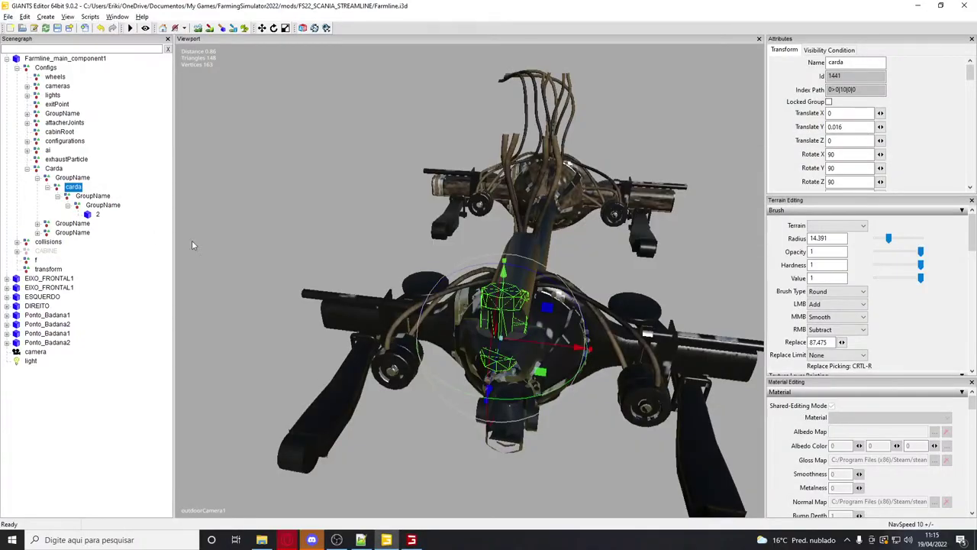
# Examine the carda joint's alignment with the shaft end up close from the front in GIANTS Editor
pyautogui.keyDown('alt'); pyautogui.moveTo(540, 209); pyautogui.dragTo(5, 257); pyautogui.keyUp('alt')
pyautogui.keyDown('alt'); pyautogui.moveTo(299, 233); pyautogui.dragTo(494, 196); pyautogui.keyUp('alt')
pyautogui.scroll(3, 260, 216)
pyautogui.scroll(3, 510, 201)
pyautogui.scroll(-3, 510, 201)
pyautogui.scroll(3, 495, 197)
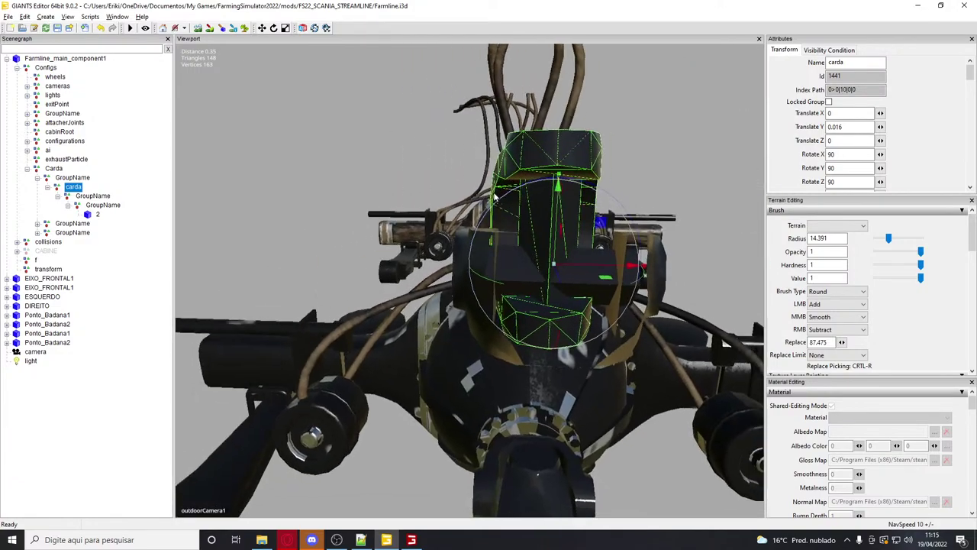
pyautogui.scroll(-5, 495, 197)
# Drive the Scania forward and steer it in Farming Simulator 22 to check the joint at the shaft's front end
pyautogui.hotkey('alt', 'Tab')
pyautogui.press('w')
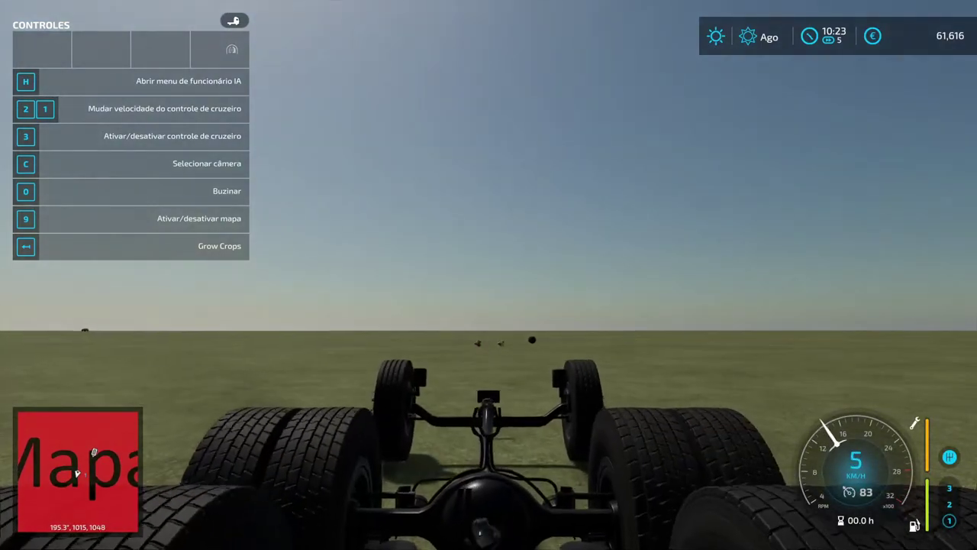
pyautogui.press('a')
pyautogui.press('w')
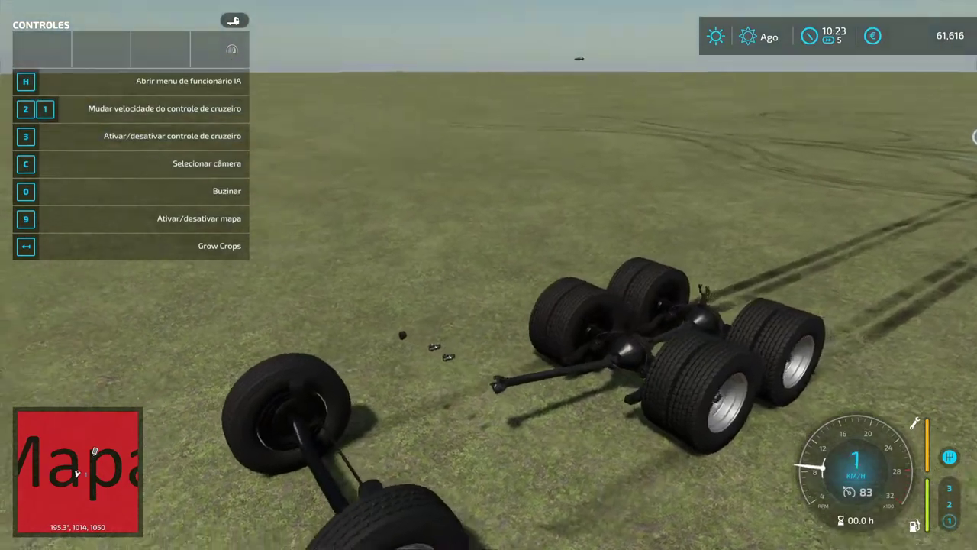
pyautogui.press('w')
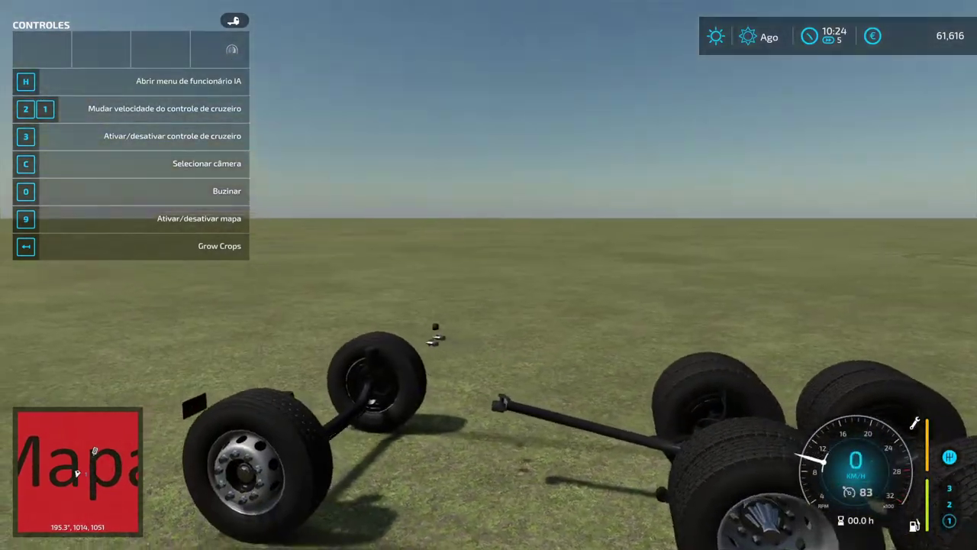
pyautogui.press('w')
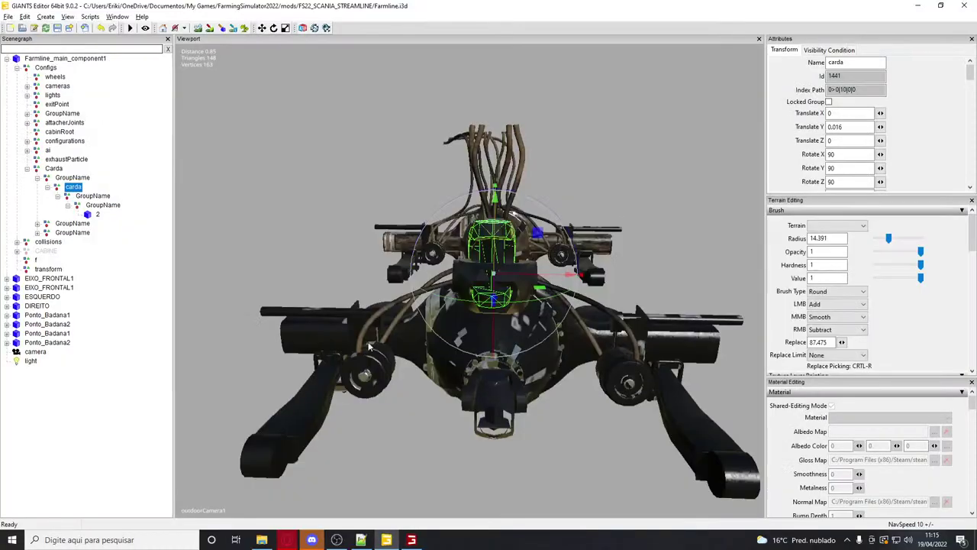
# In GIANTS Editor, nudge the carda transform group to Translate Y 0.014 and Translate Z 0.006
pyautogui.scroll(3, 491, 238)
pyautogui.keyDown('alt'); pyautogui.moveTo(495, 238); pyautogui.dragTo(477, 254); pyautogui.keyUp('alt')
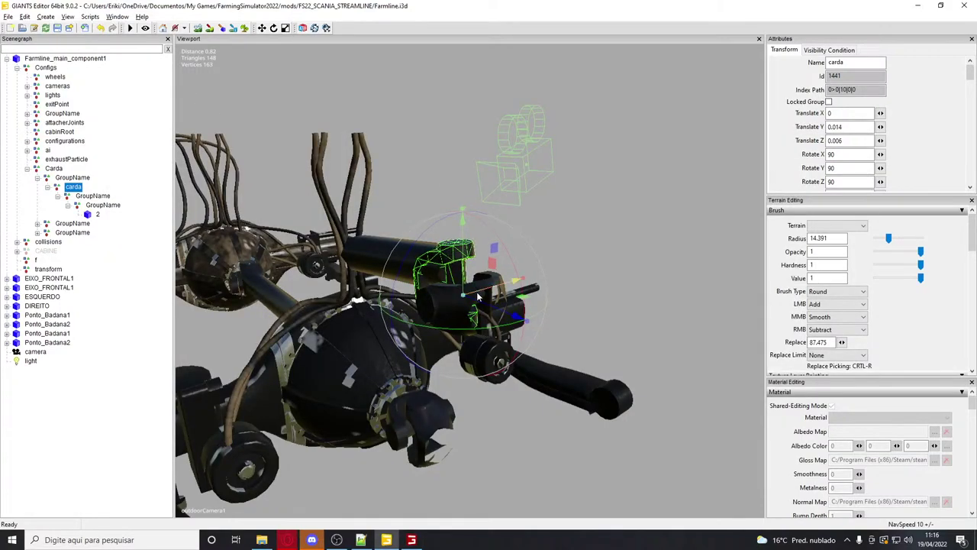
# Return to Farming Simulator 22 and drive the Scania through a turn to check the repositioned carda joint
pyautogui.hotkey('alt', 'Tab')
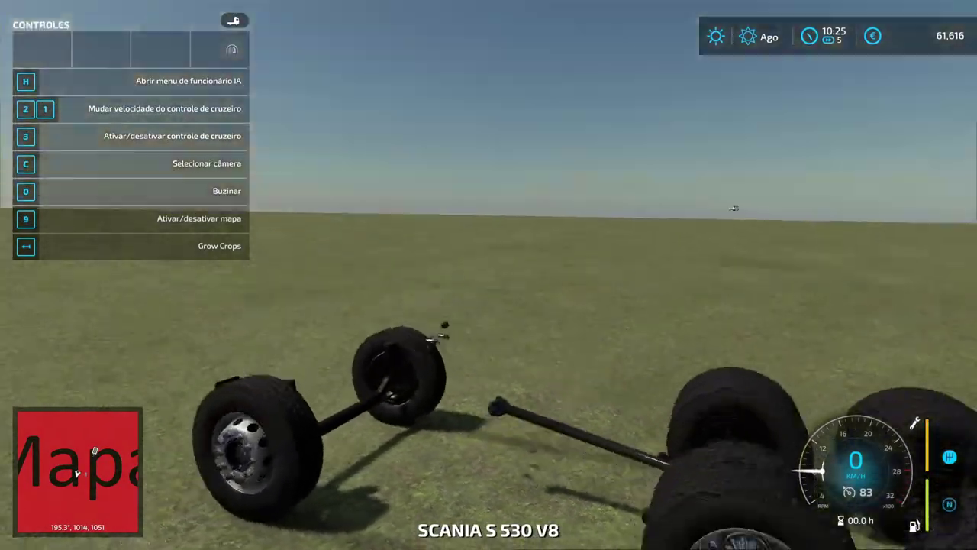
pyautogui.scroll(-5, 488, 275)
pyautogui.press('w')
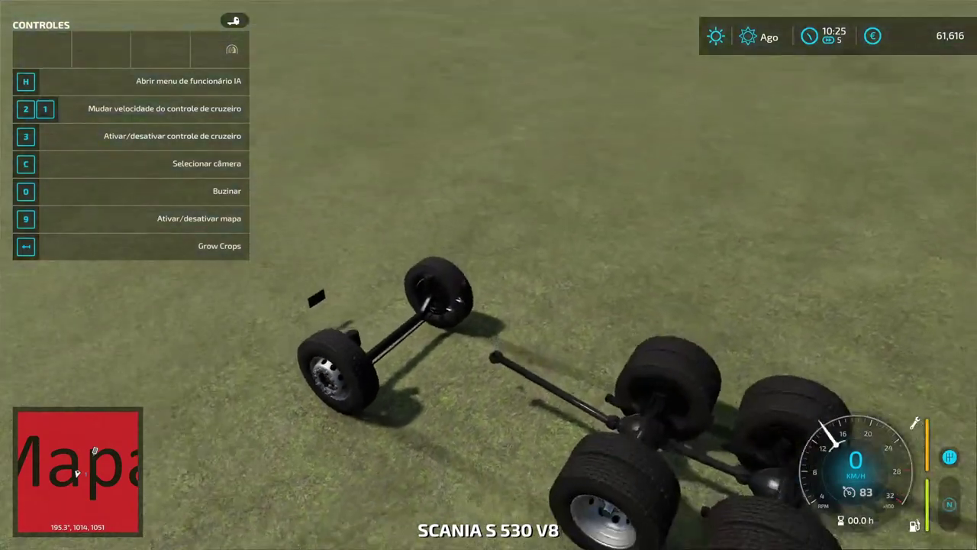
pyautogui.press('d')
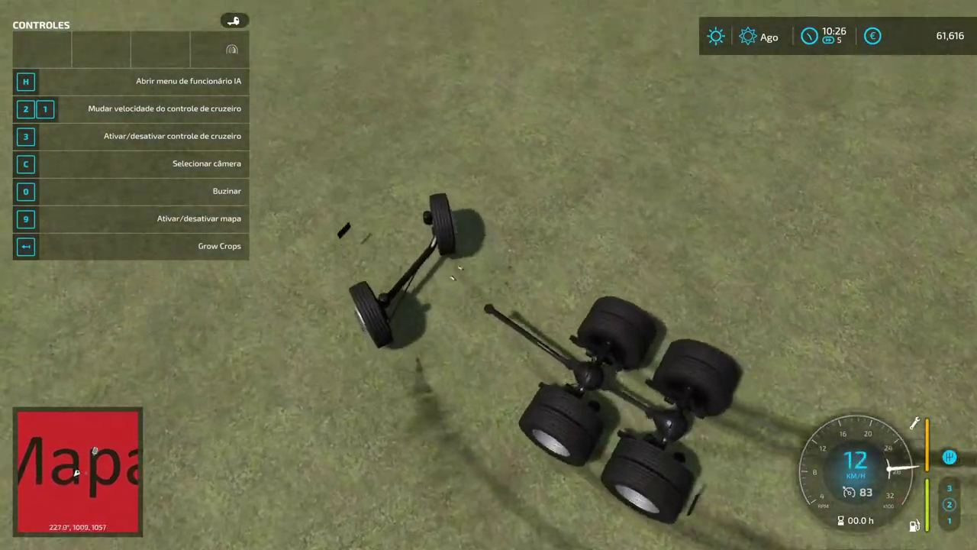
pyautogui.press('w')
pyautogui.press('d')
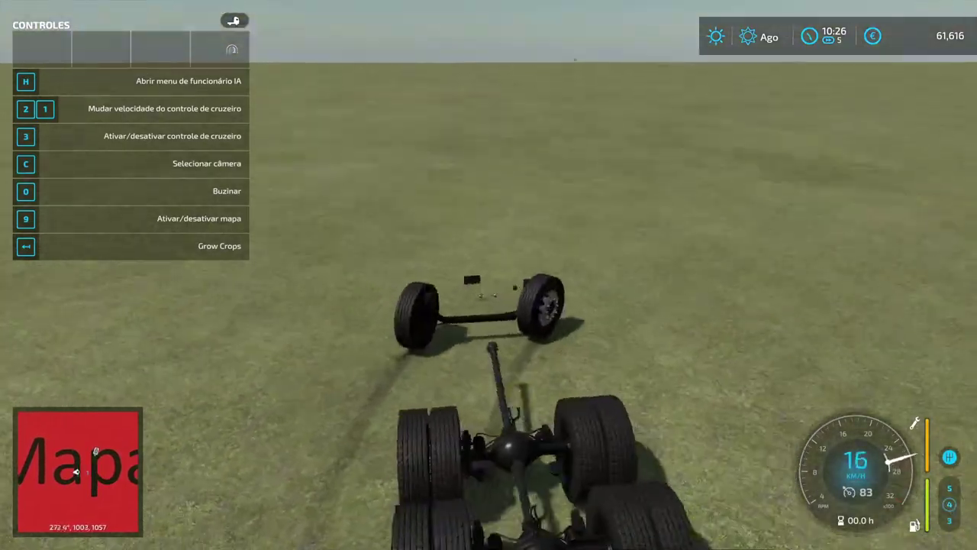
# Keep driving the Scania through the turn to check how the cardan shaft follows the rear axles
pyautogui.press('w')
pyautogui.press('d')
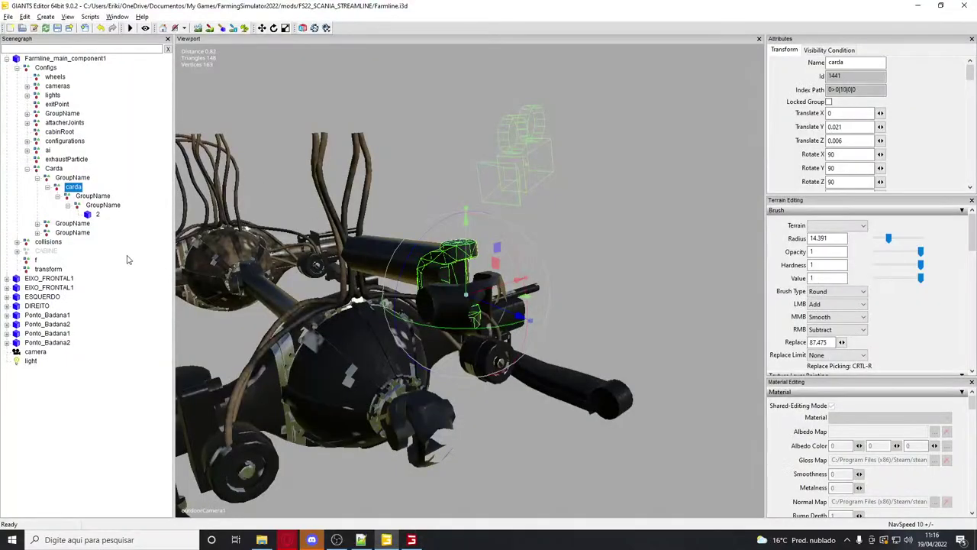
# In GIANTS Editor, make the outer CABINE group visible with only its inner CABINE group hidden, and check the truck in Farming Simulator 22
pyautogui.rightClick(130, 262)
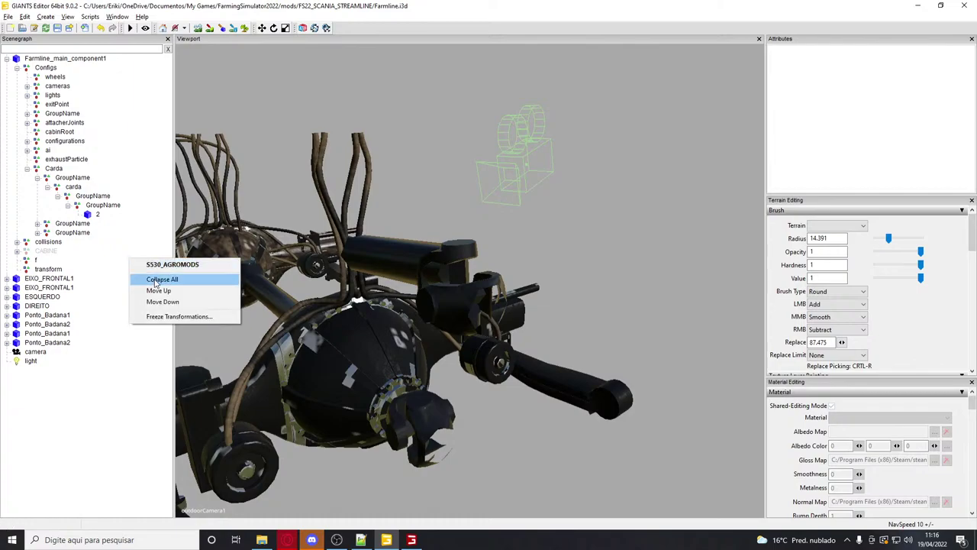
pyautogui.click(161, 280)
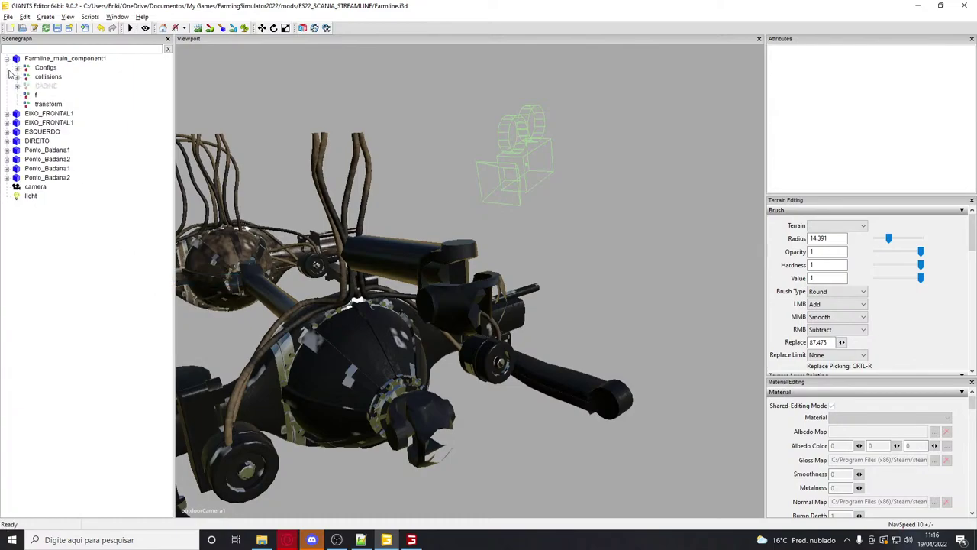
pyautogui.doubleClick(55, 95)
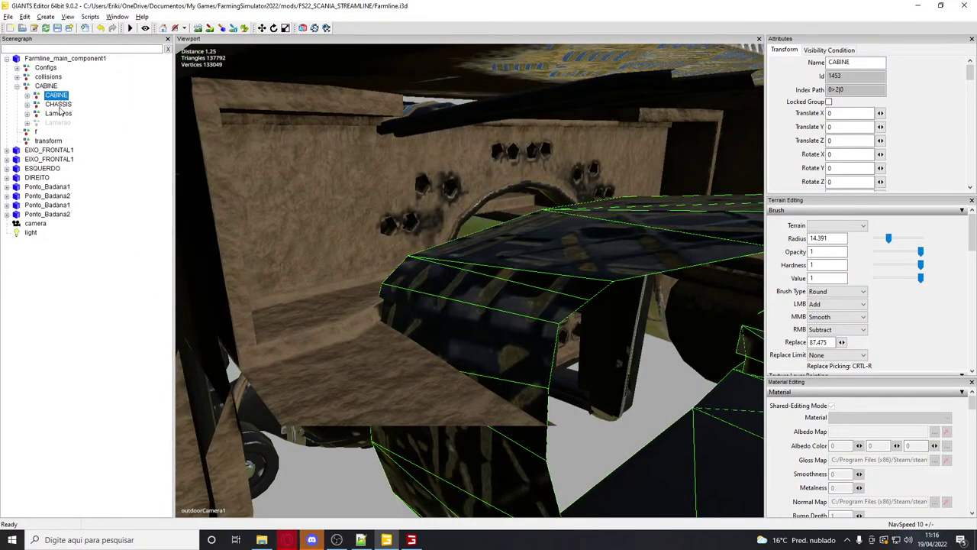
pyautogui.press('h')
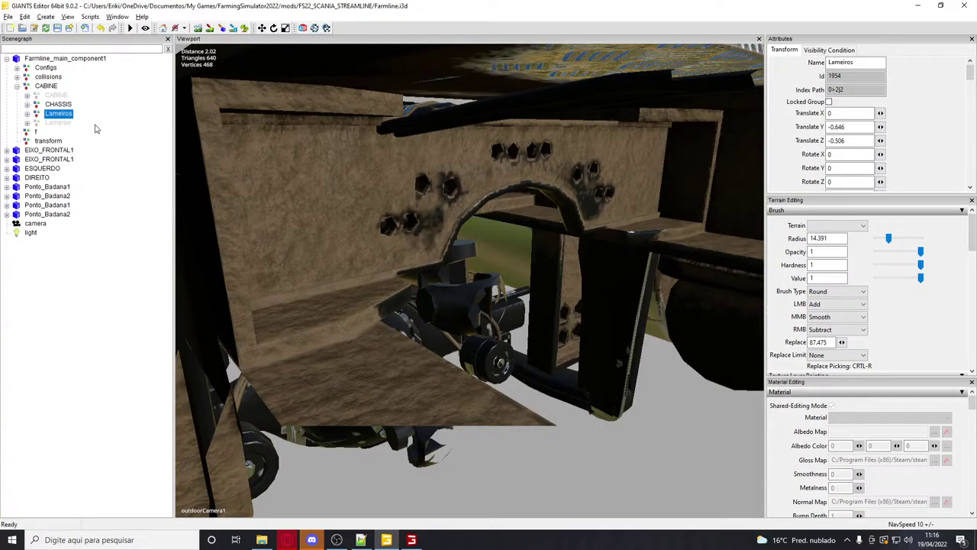
pyautogui.hotkey('alt', 'Tab')
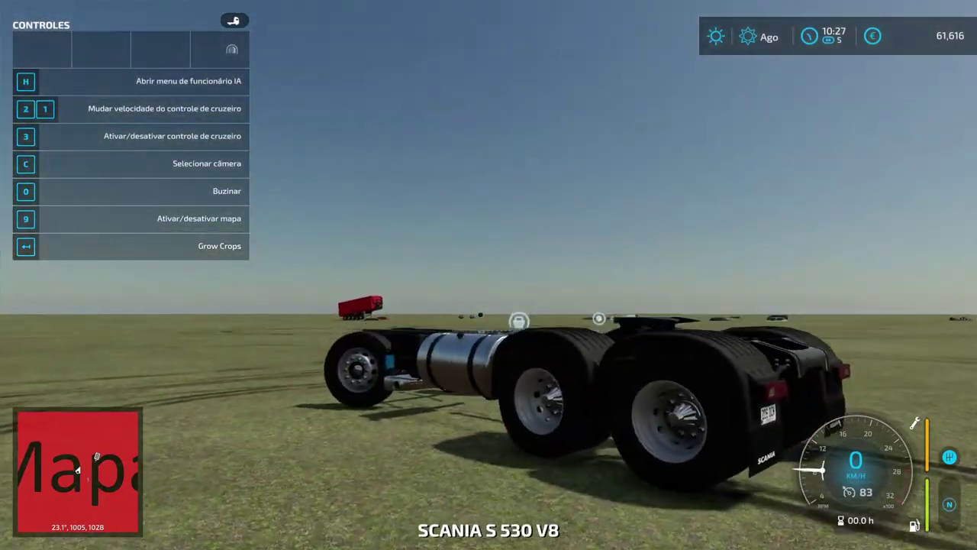
pyautogui.hotkey('alt', 'Tab')
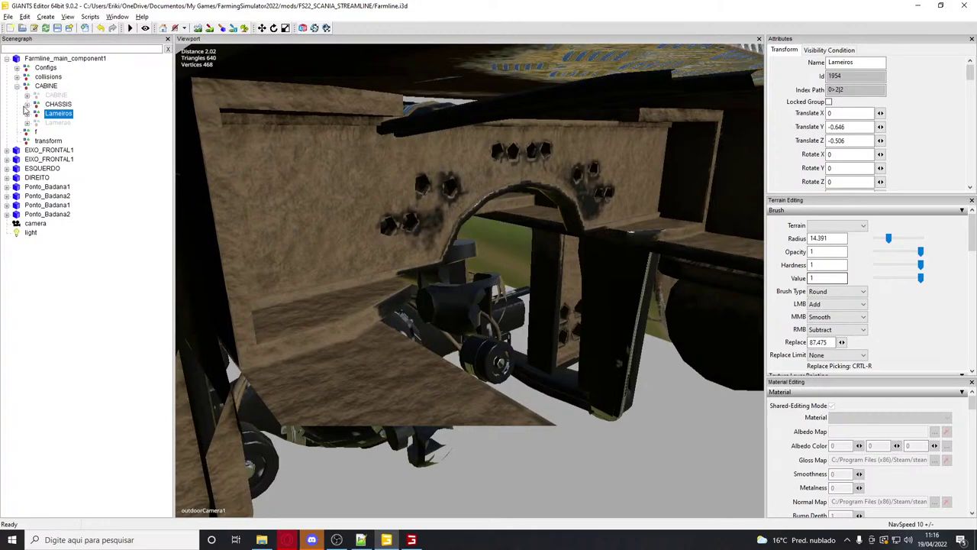
# In GIANTS Editor, hide the CHASSIS group's children from the nested CHASSIS through the second paralama
pyautogui.click(26, 104)
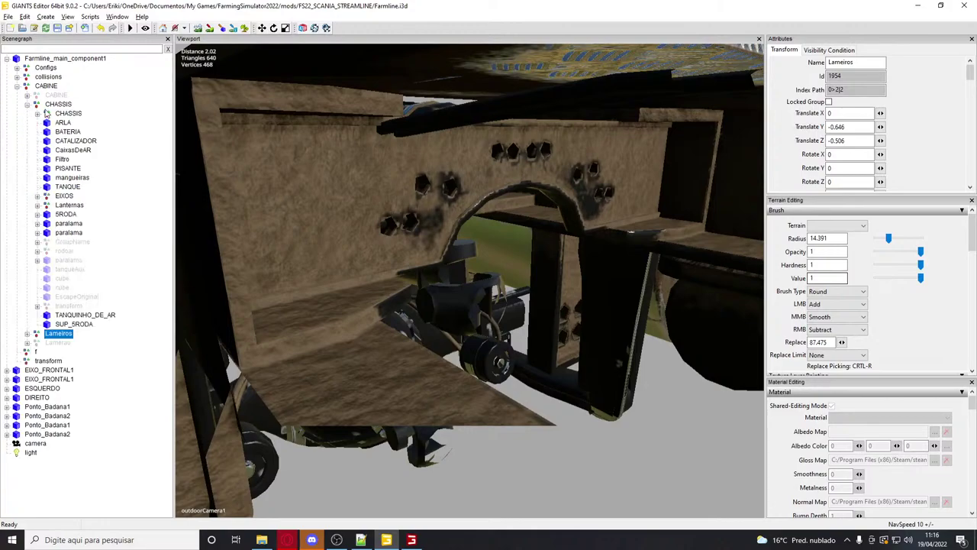
pyautogui.click(67, 113)
pyautogui.keyDown('shift'); pyautogui.click(72, 234); pyautogui.keyUp('shift')
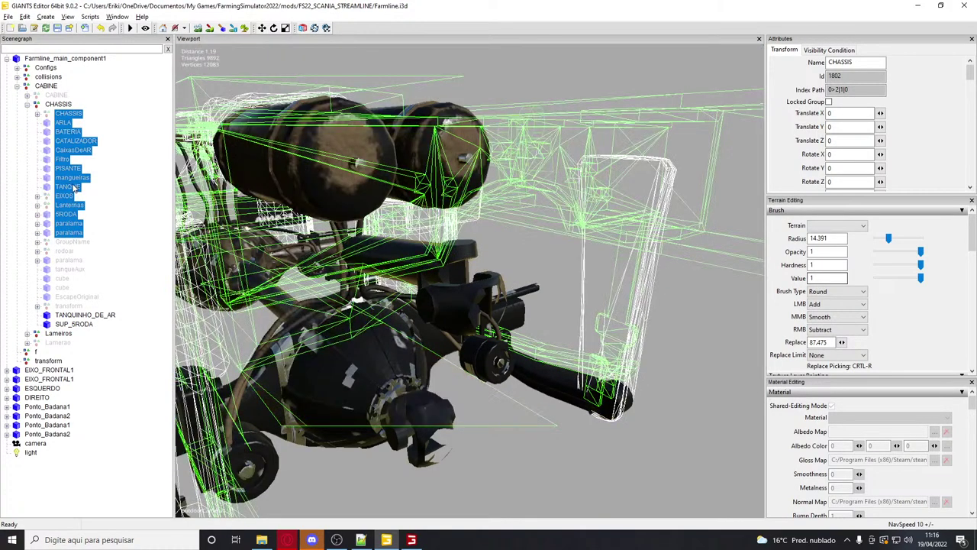
pyautogui.click(67, 198)
# Switch to Farming Simulator 22, reload the Scania with the hidden chassis parts, and start driving it slowly forward
pyautogui.hotkey('alt', 'Tab')
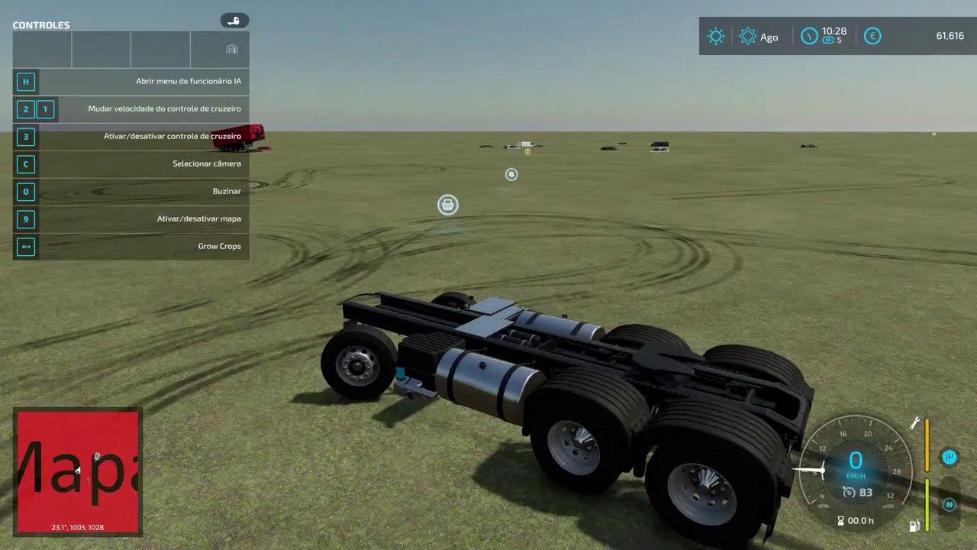
pyautogui.press('Return')
pyautogui.press('`')
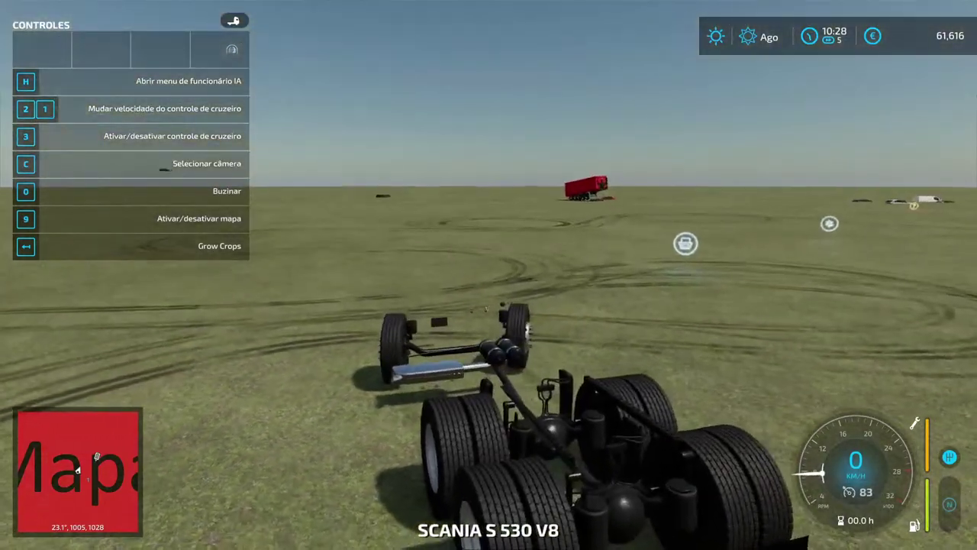
pyautogui.press('w')
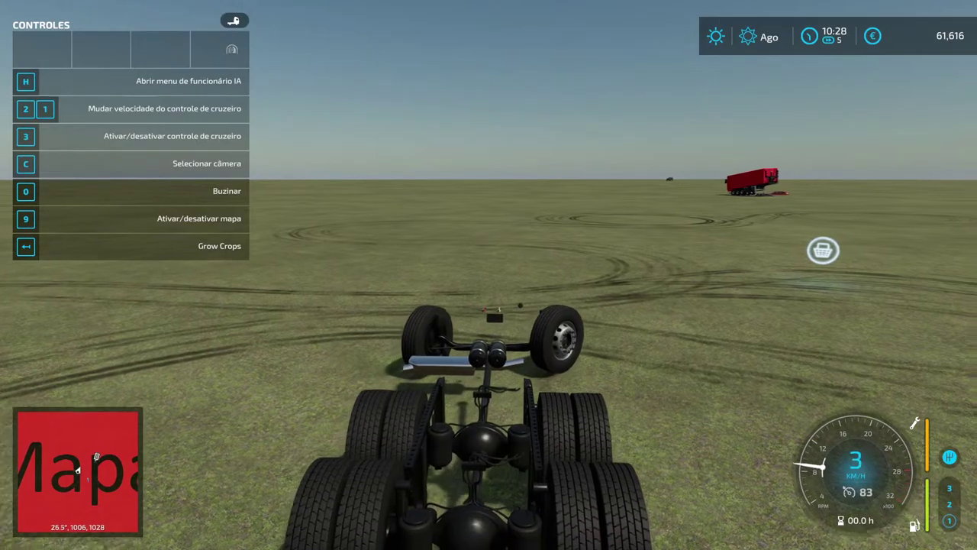
# Drive the Scania in repeated right-hand circles to check the exposed cardan shaft from several angles, and brake to a stop
pyautogui.press('w')
pyautogui.press('d')
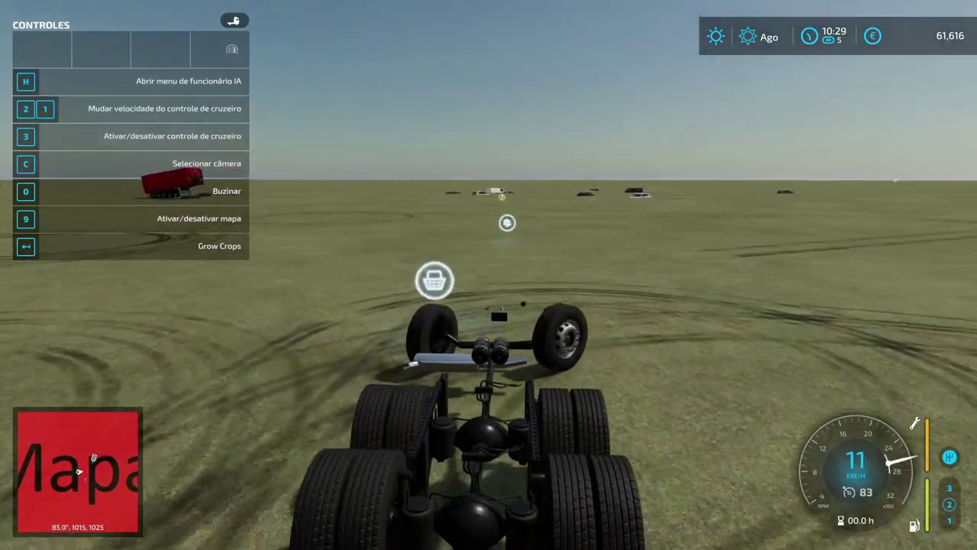
pyautogui.press('d')
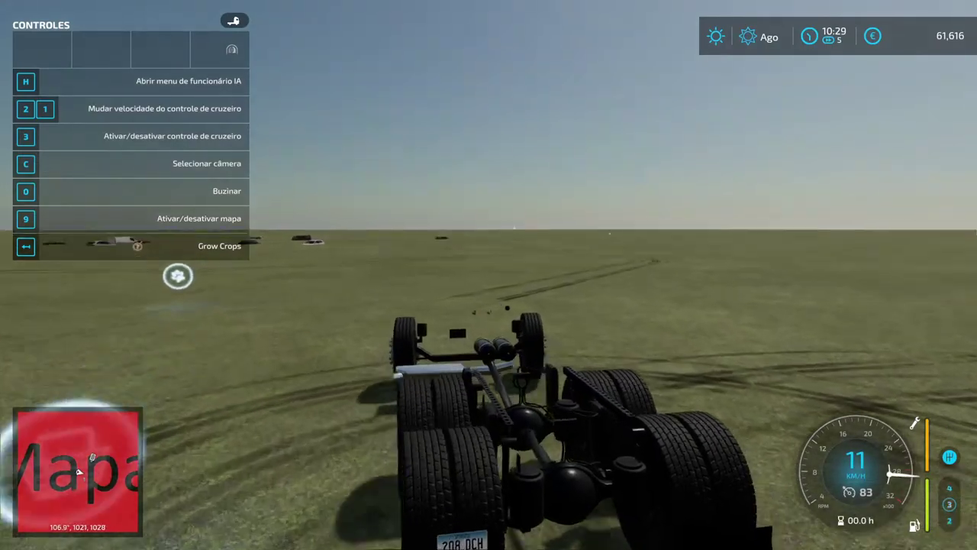
pyautogui.press('w')
pyautogui.press('d')
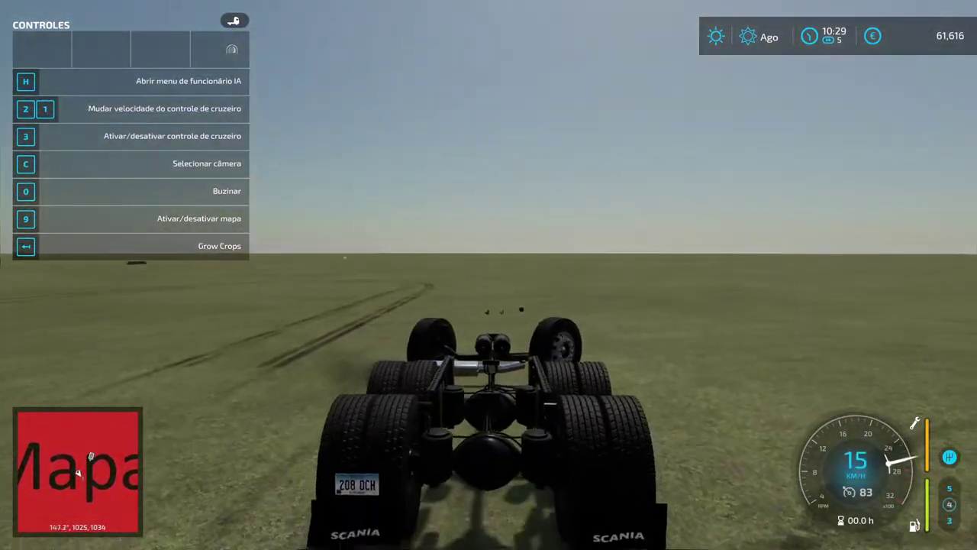
pyautogui.press('w')
pyautogui.press('d')
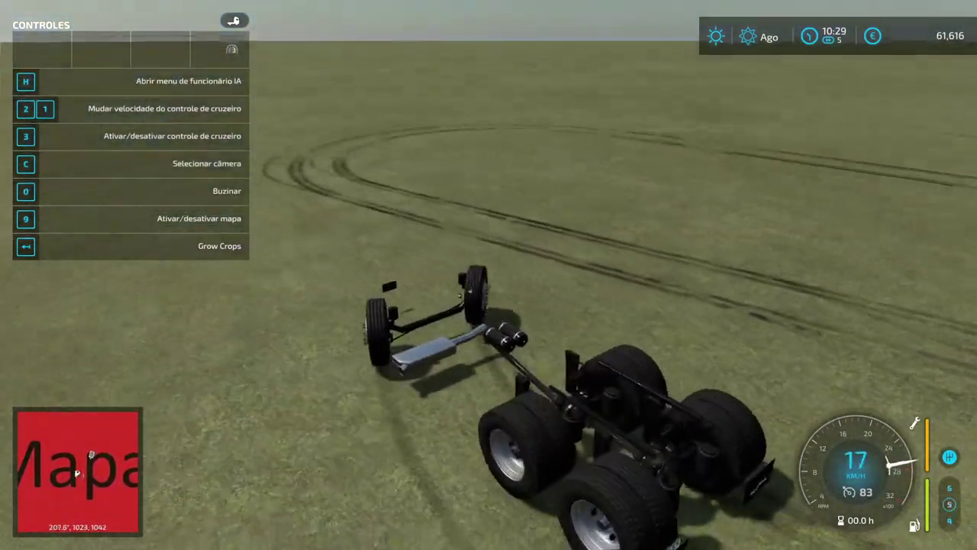
pyautogui.press('w')
pyautogui.press('d')
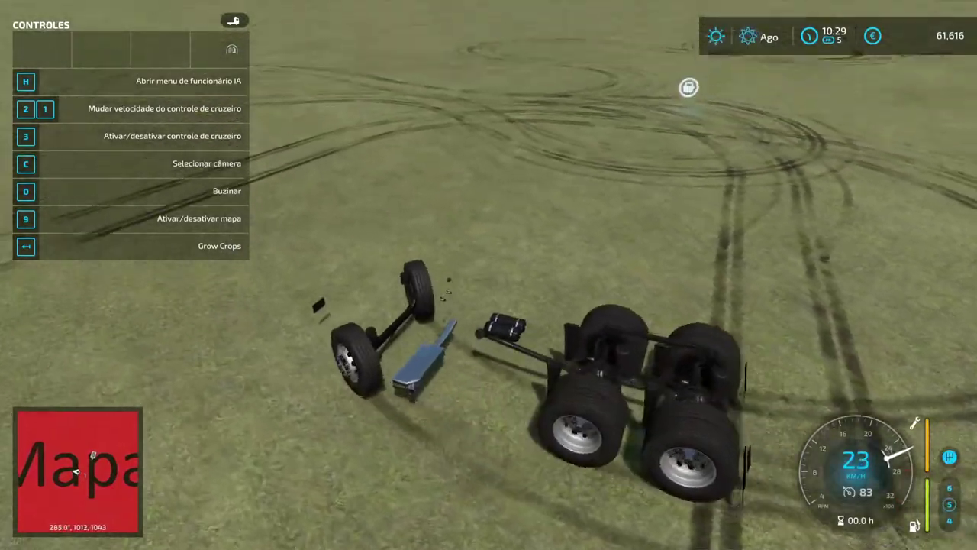
pyautogui.press('w')
pyautogui.press('d')
pyautogui.press('d')
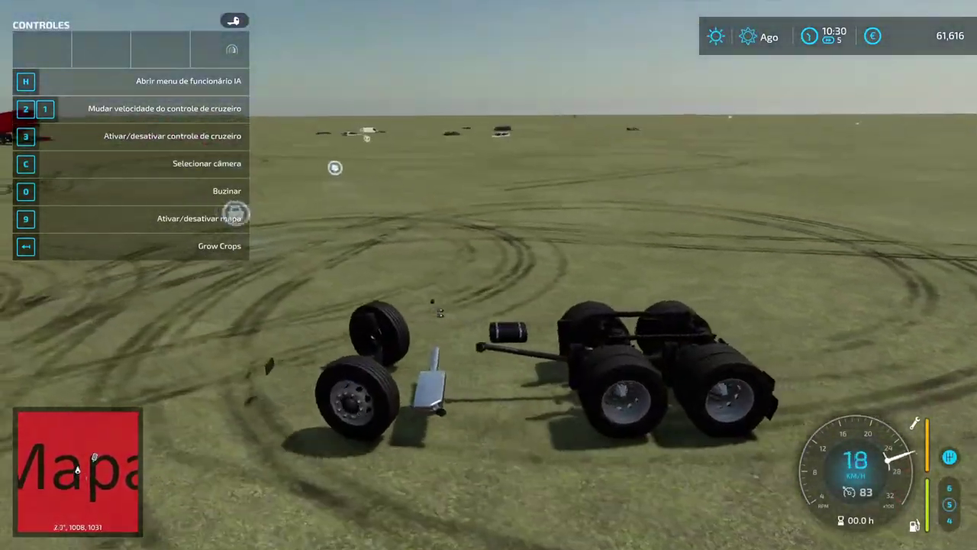
pyautogui.press('w')
pyautogui.press('w')
pyautogui.press('d')
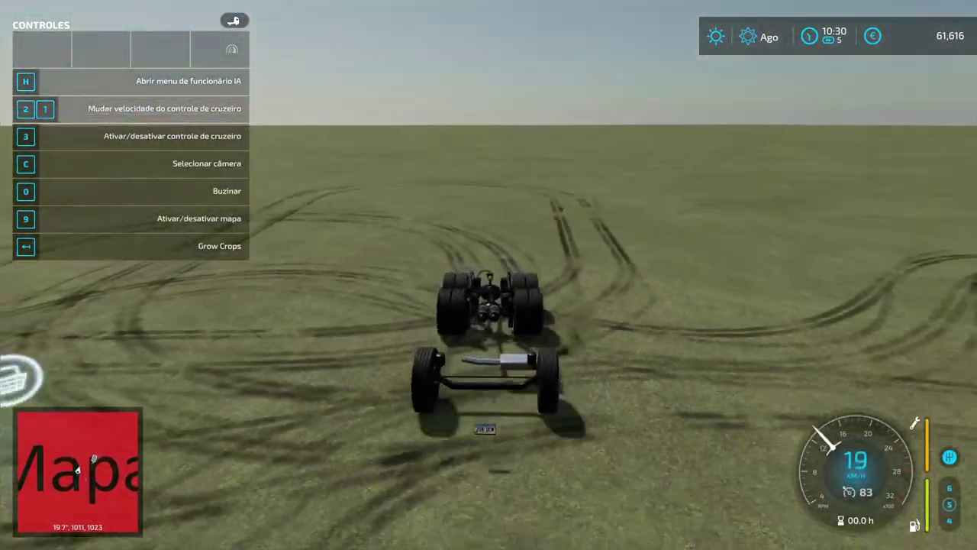
pyautogui.press('w')
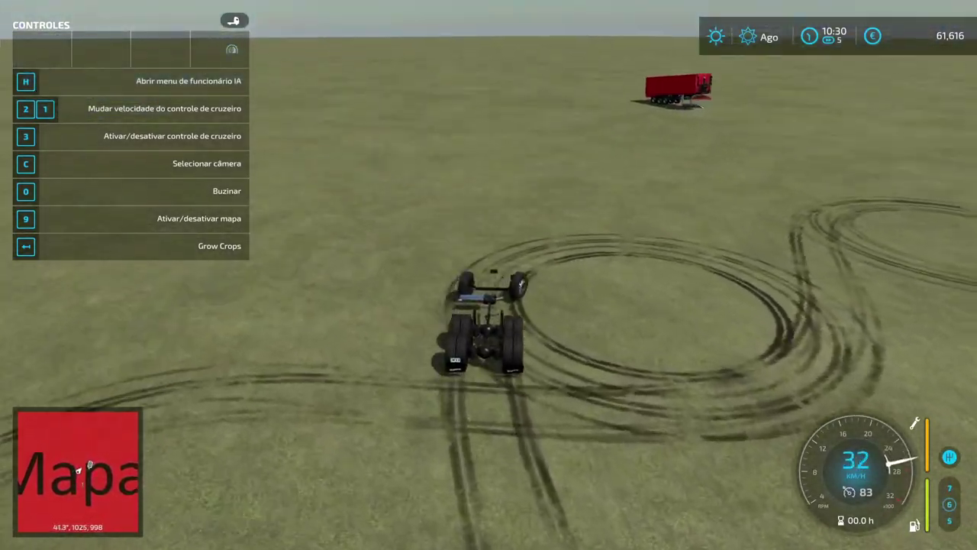
pyautogui.press('w')
pyautogui.press('d')
pyautogui.press('w')
pyautogui.press('d')
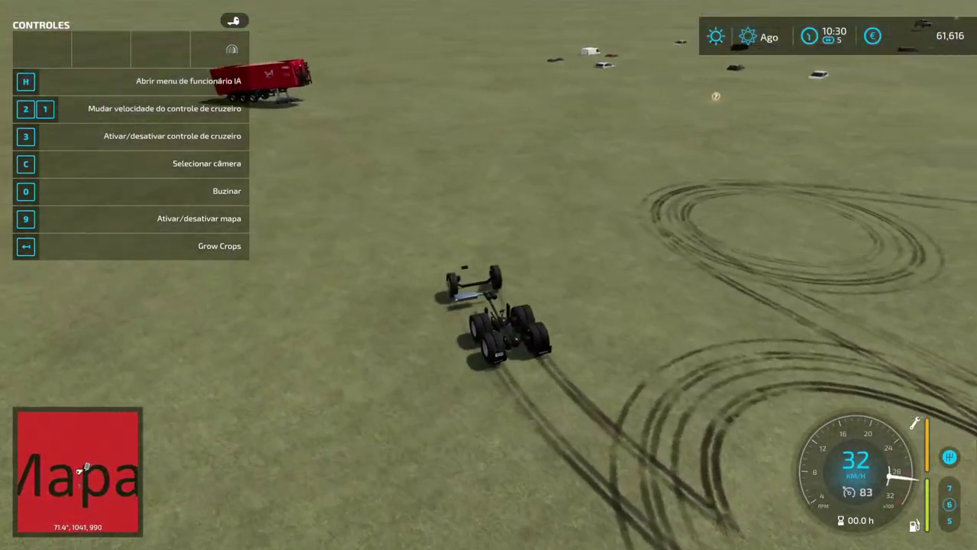
pyautogui.press('w')
pyautogui.press('d')
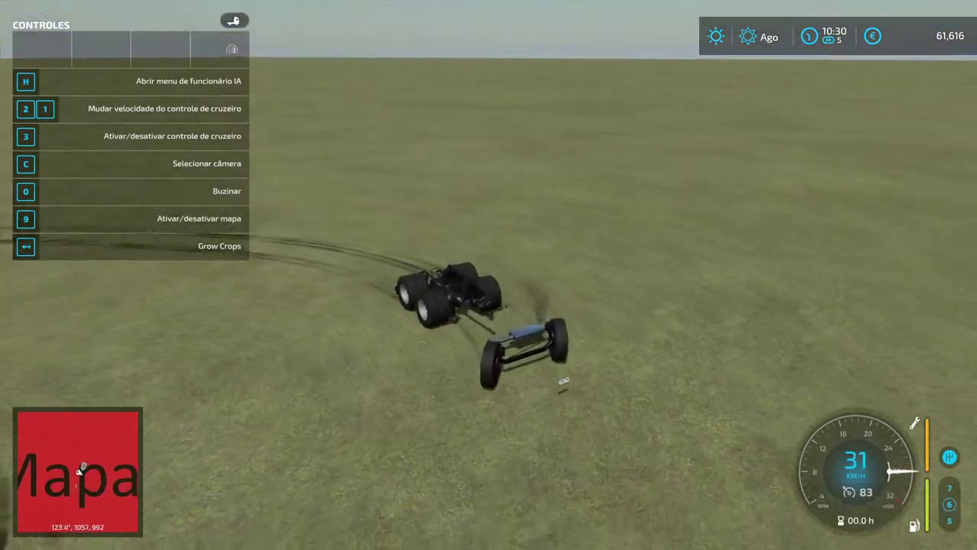
pyautogui.press('w')
pyautogui.press('d')
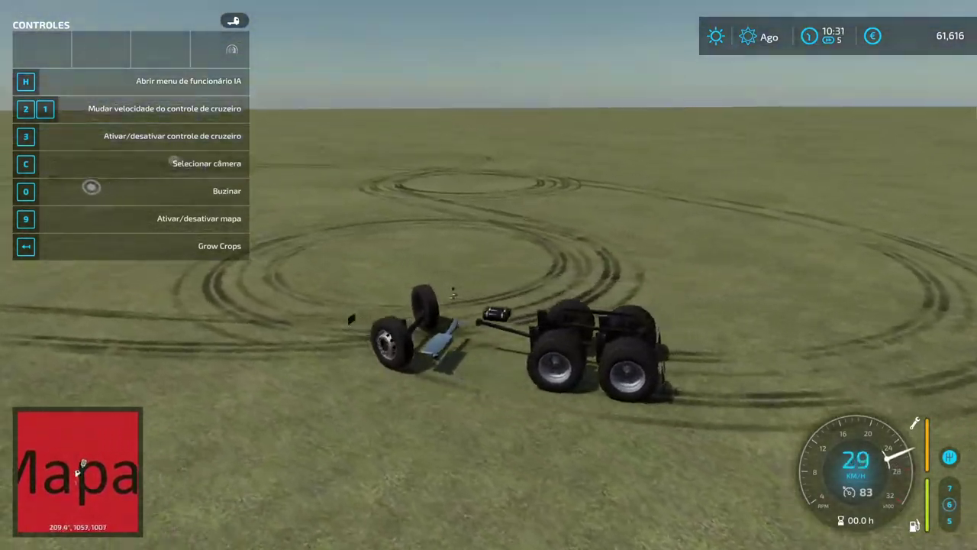
pyautogui.press('w')
pyautogui.press('d')
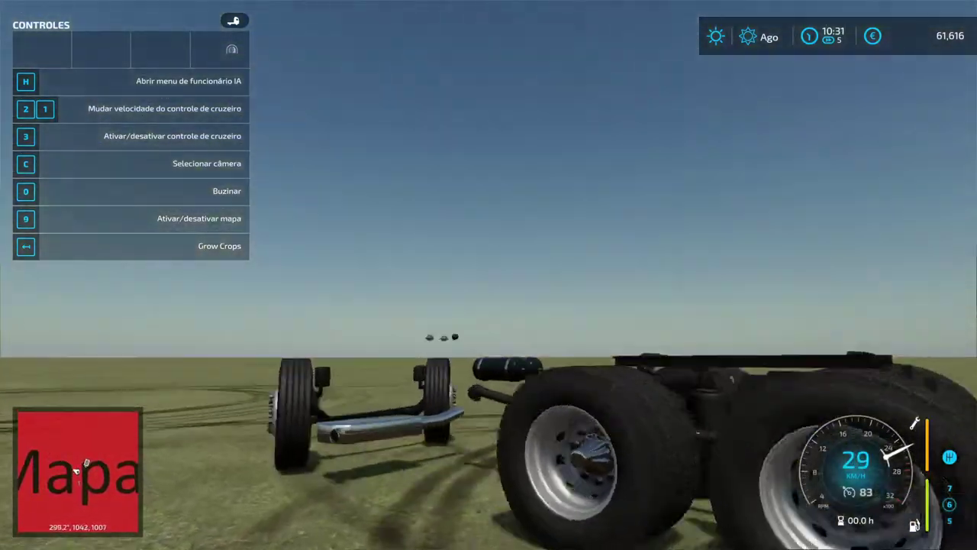
pyautogui.press('s')
pyautogui.press('d')
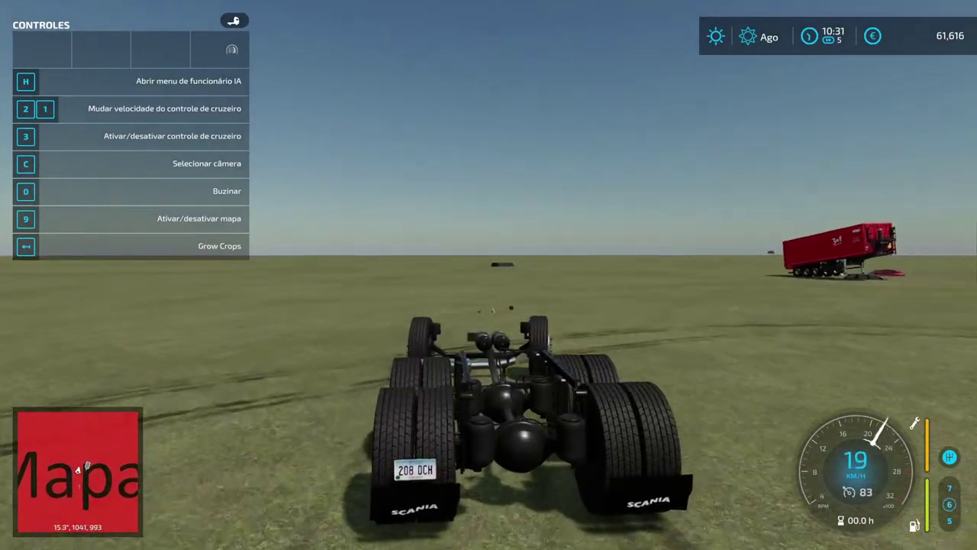
pyautogui.press('s')
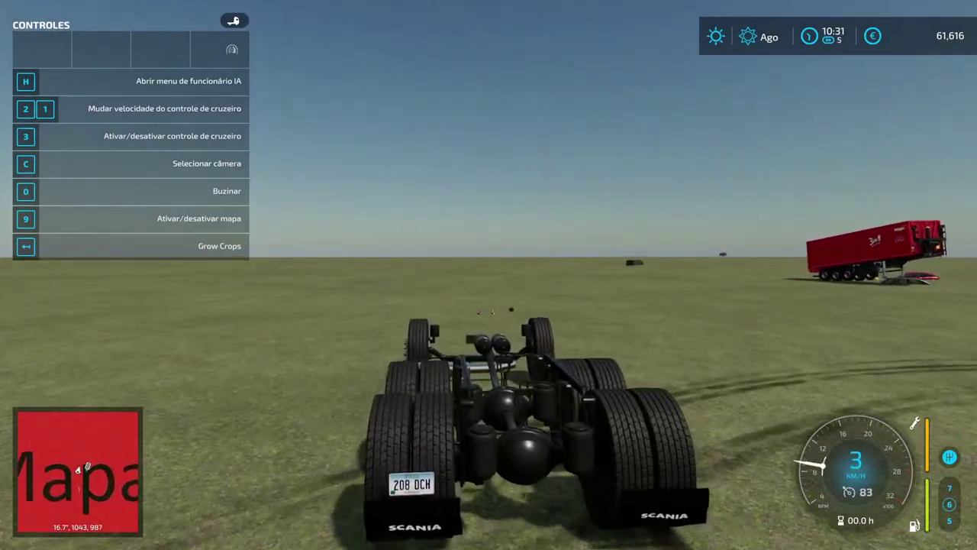
# Open the in-game shop menu and enter construction mode at the Scania's location
pyautogui.press('p')
pyautogui.click(25, 345)
pyautogui.click(28, 317)
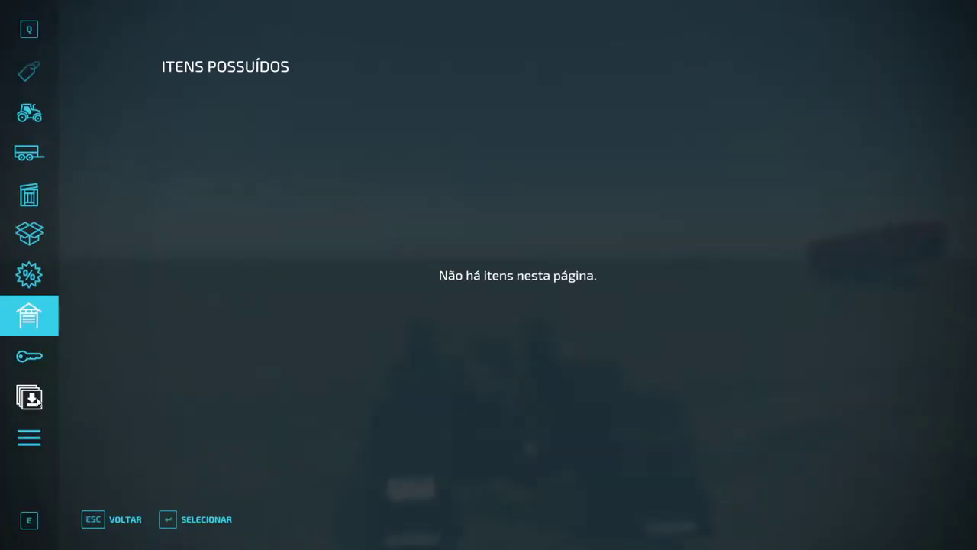
pyautogui.click(29, 397)
pyautogui.click(29, 233)
pyautogui.click(29, 274)
pyautogui.click(36, 314)
pyautogui.click(35, 429)
pyautogui.click(578, 238)
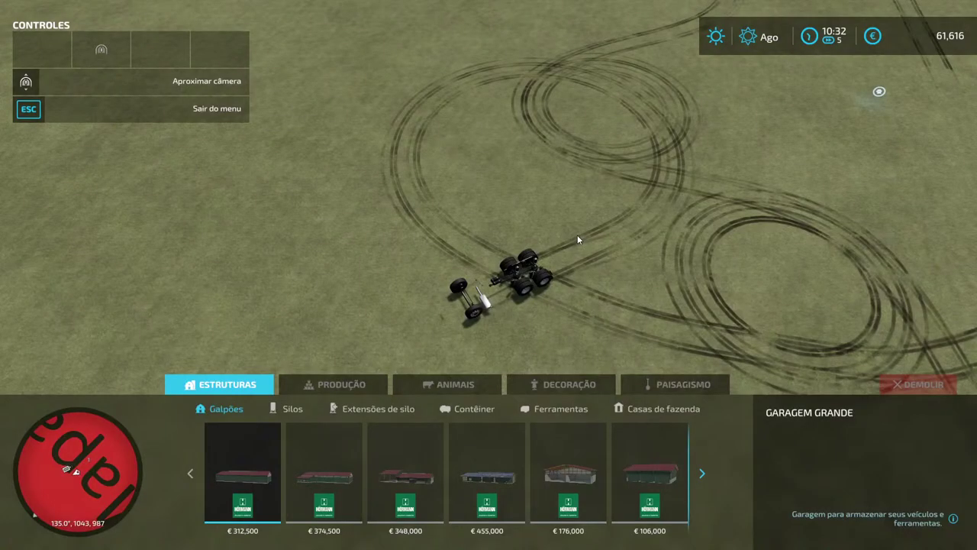
# Choose the landscaping raise/lower sculpting tool and sculpt an uneven patch of ground in front of the Scania
pyautogui.click(641, 384)
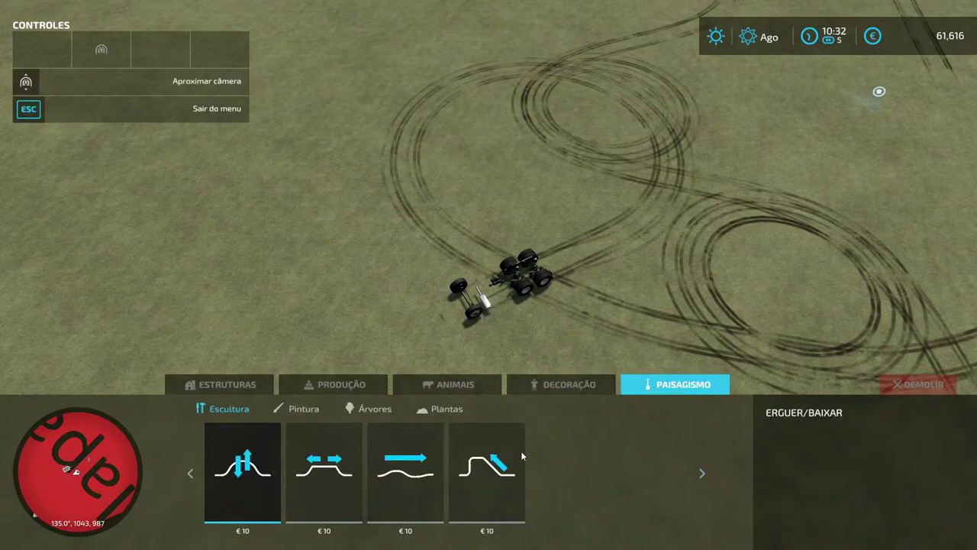
pyautogui.click(269, 460)
pyautogui.press('s')
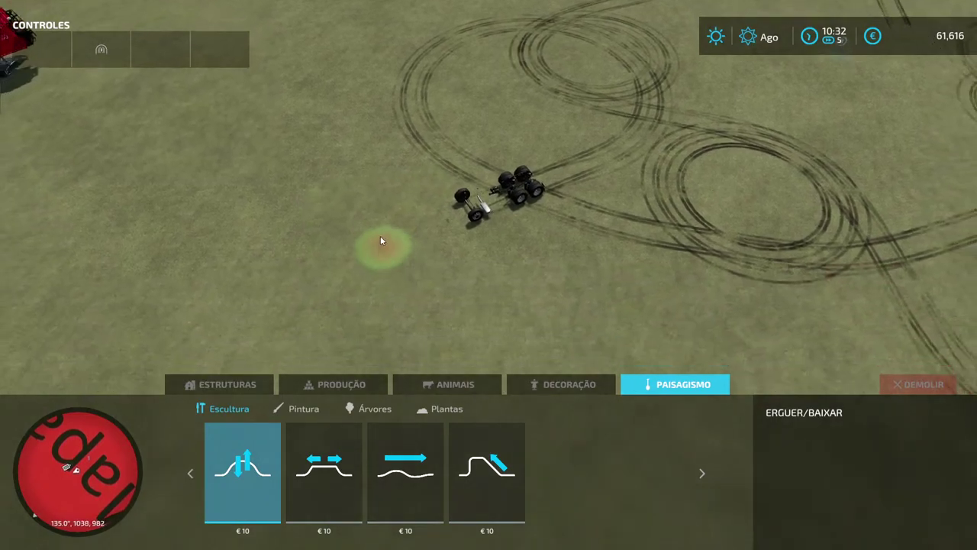
pyautogui.moveTo(379, 209); pyautogui.dragTo(381, 209, button='middle')
pyautogui.moveTo(378, 210); pyautogui.dragTo(499, 284, button='right')
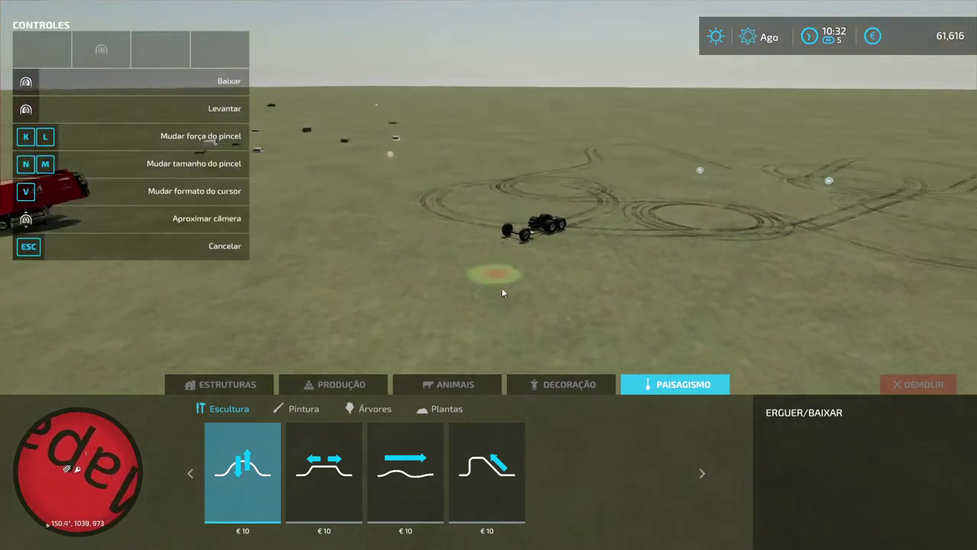
pyautogui.press('a')
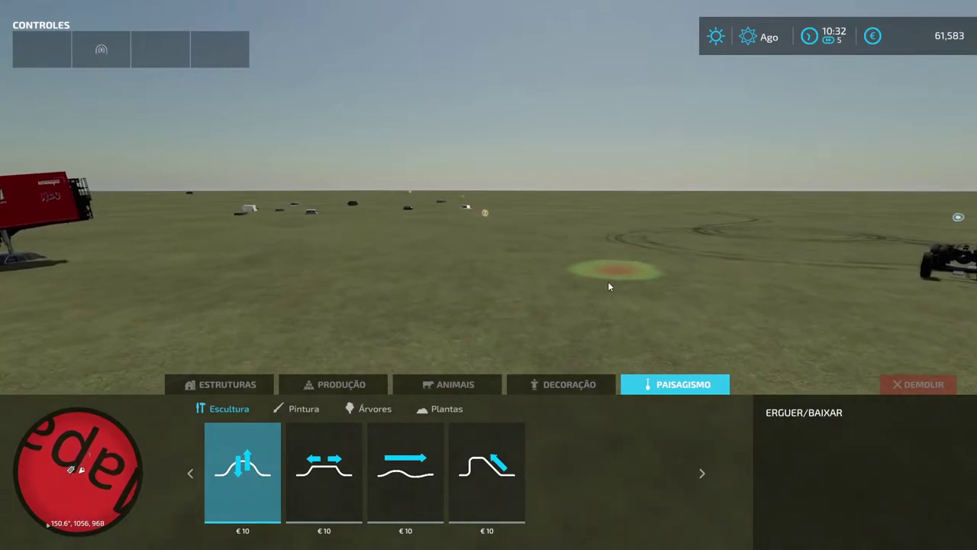
pyautogui.press('w')
pyautogui.moveTo(556, 320); pyautogui.dragTo(570, 333)
# Sculpt more uneven ground between the Scania and the red trailer, and leave construction mode to return to the truck
pyautogui.press('s')
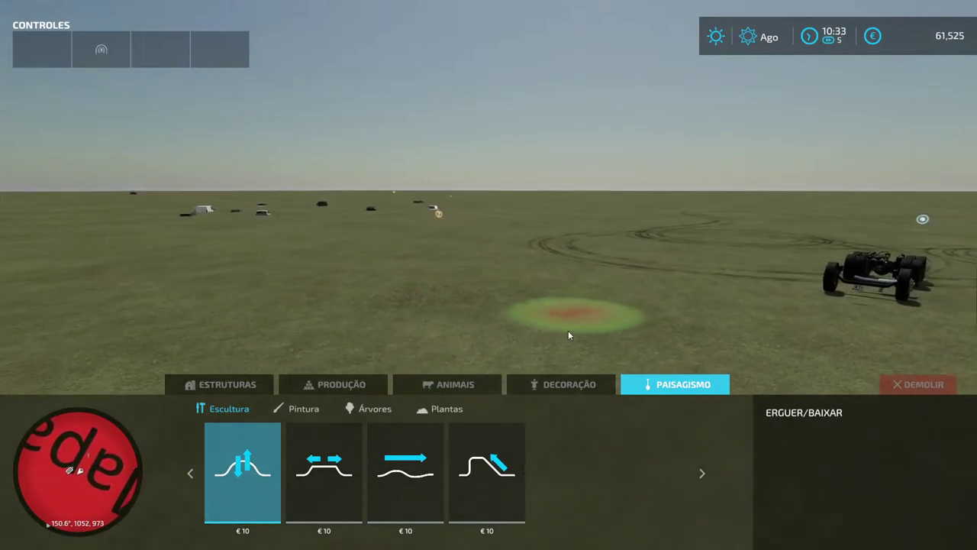
pyautogui.moveTo(564, 320); pyautogui.dragTo(587, 328, button='right')
pyautogui.press('q')
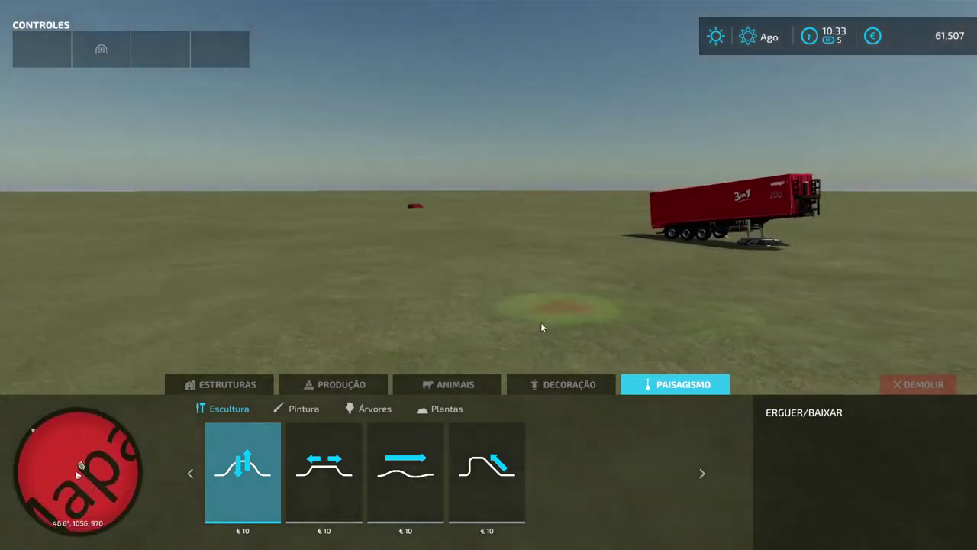
pyautogui.press('s')
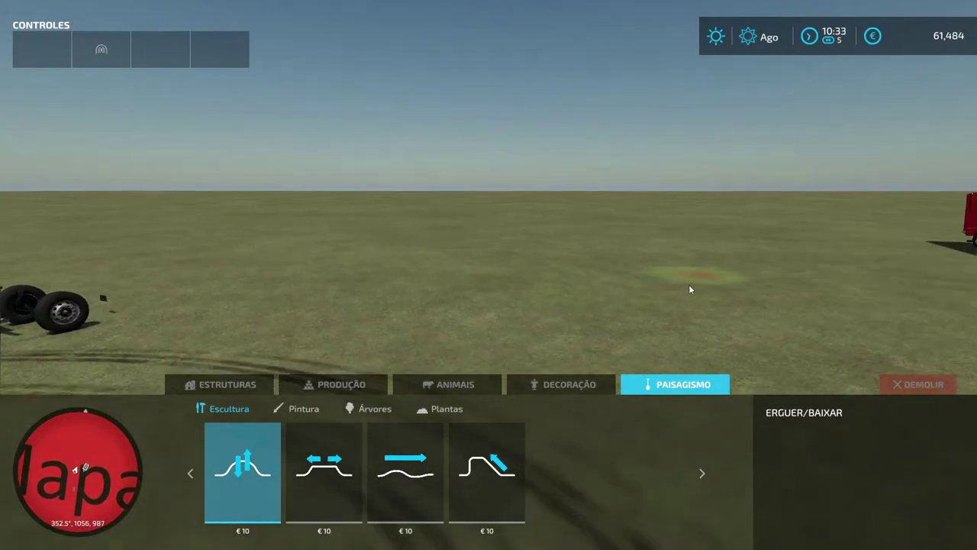
pyautogui.press('s')
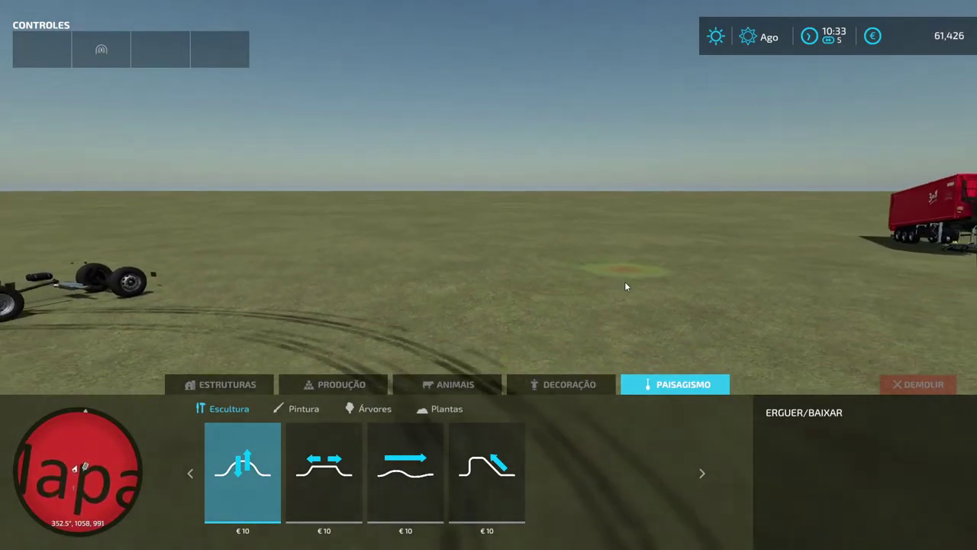
pyautogui.press('s')
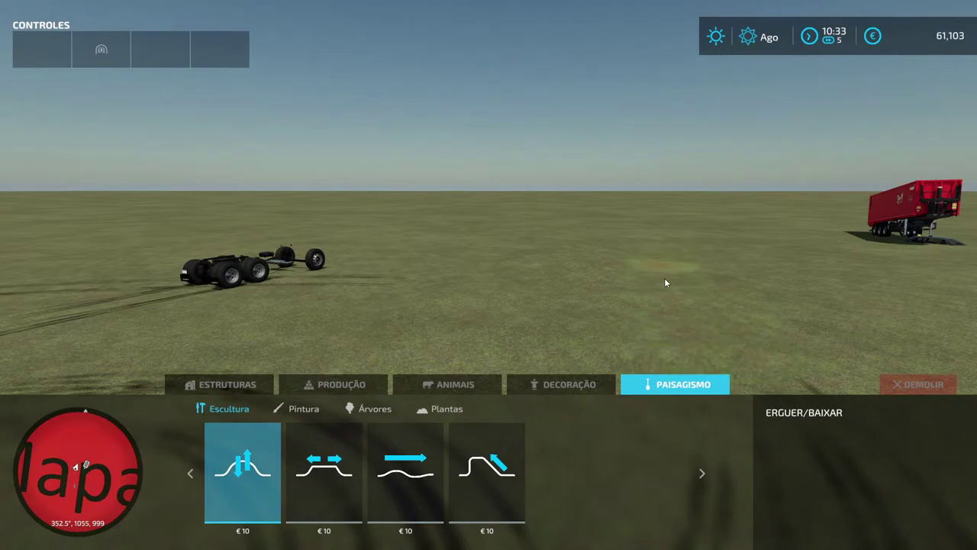
pyautogui.press('Escape')
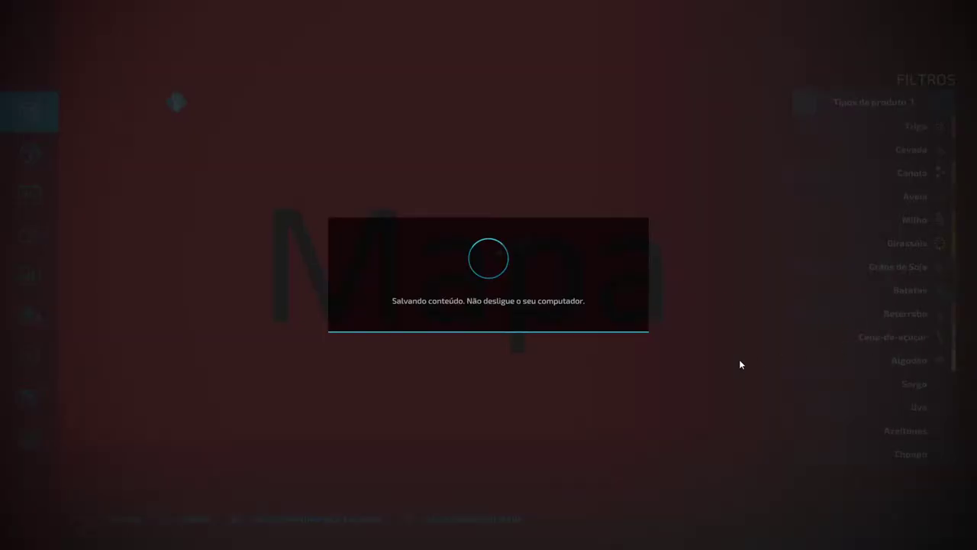
pyautogui.press('Escape')
# Drive the Scania forward in a right-hand curve onto the sculpted ground to watch the axles and cardan shaft over the bumps
pyautogui.press('w')
pyautogui.press('d')
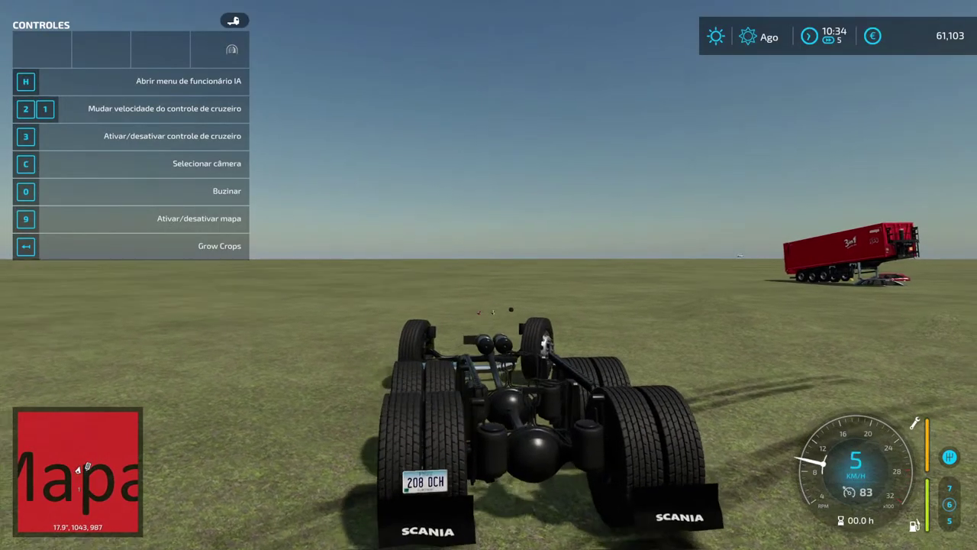
pyautogui.press('s')
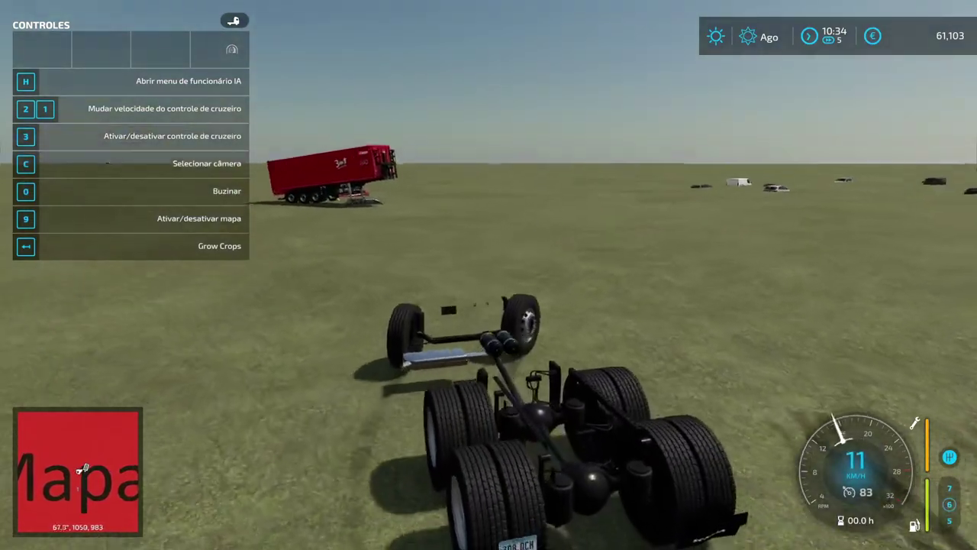
pyautogui.press('w')
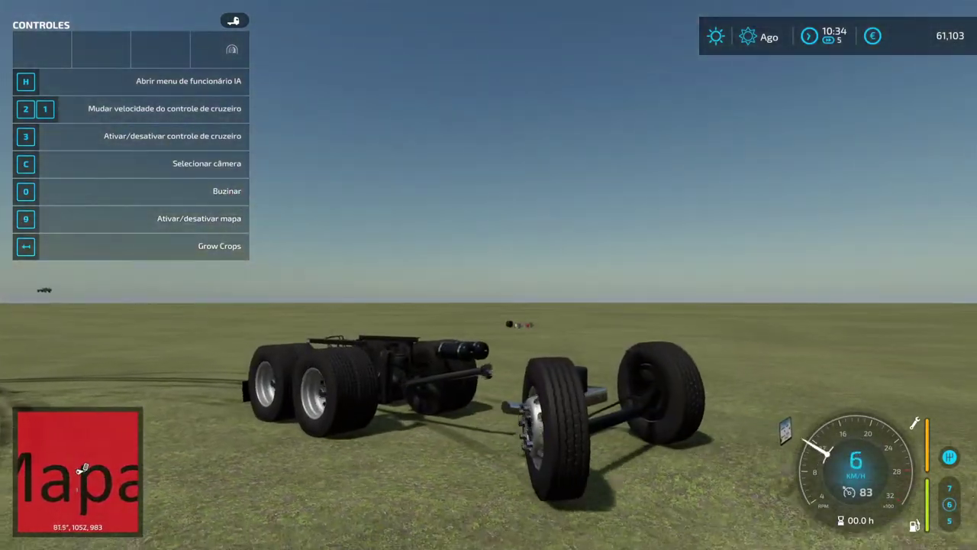
pyautogui.press('w')
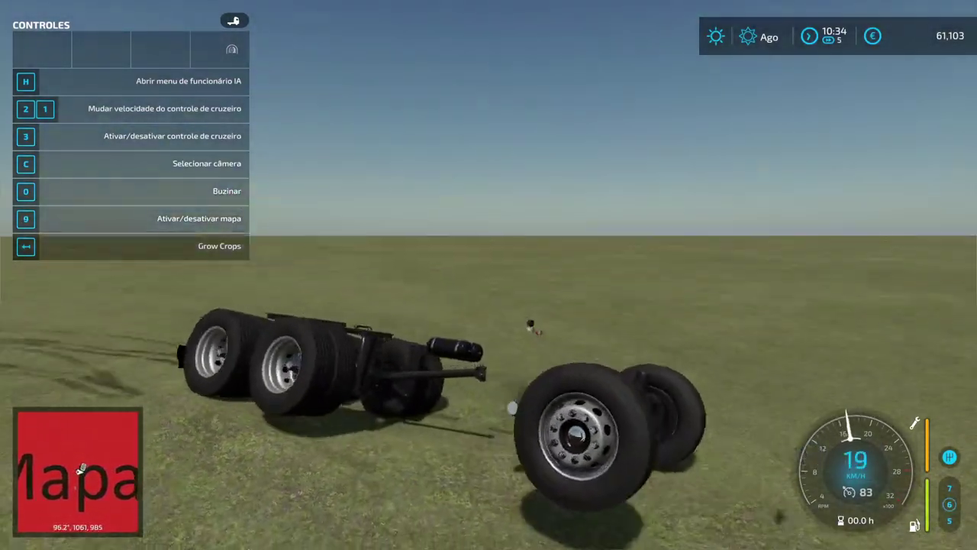
# Reverse the Scania slowly over the bumps to inspect the cardan shaft closely from above and behind
pyautogui.press('s')
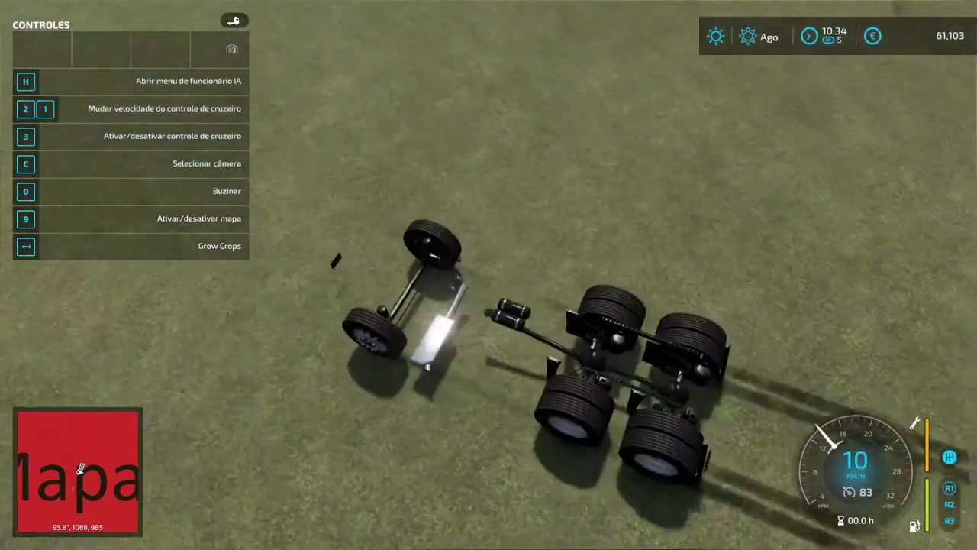
pyautogui.scroll(3, 488, 275)
pyautogui.press('1')
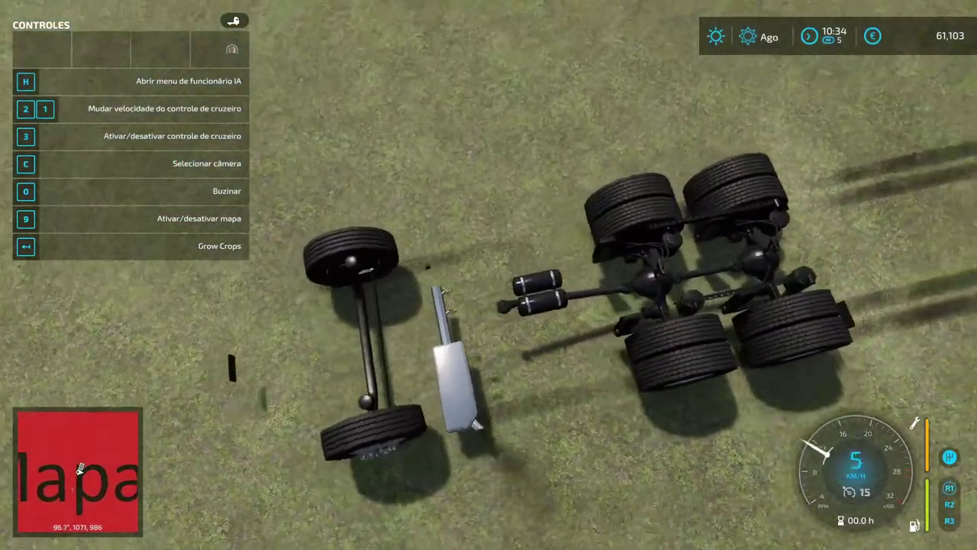
pyautogui.press('s')
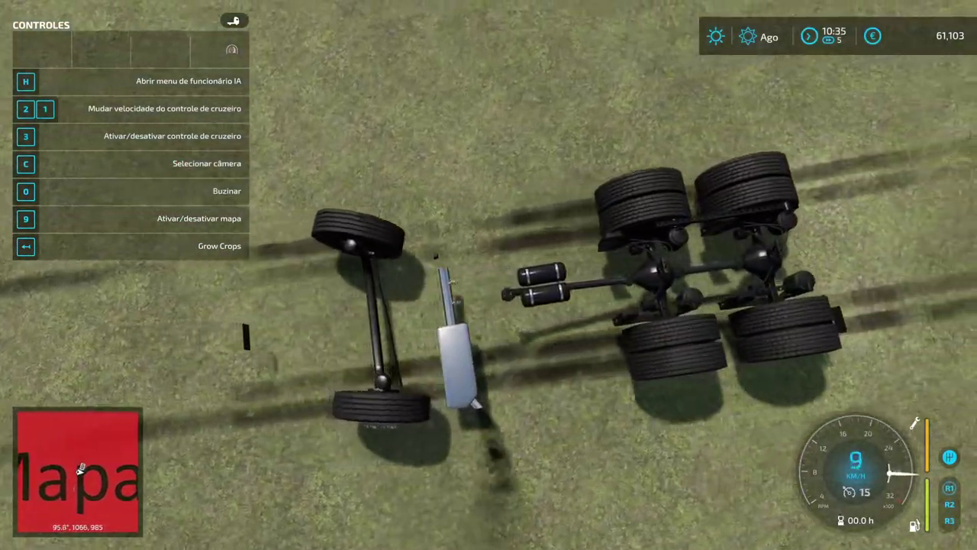
pyautogui.press('d')
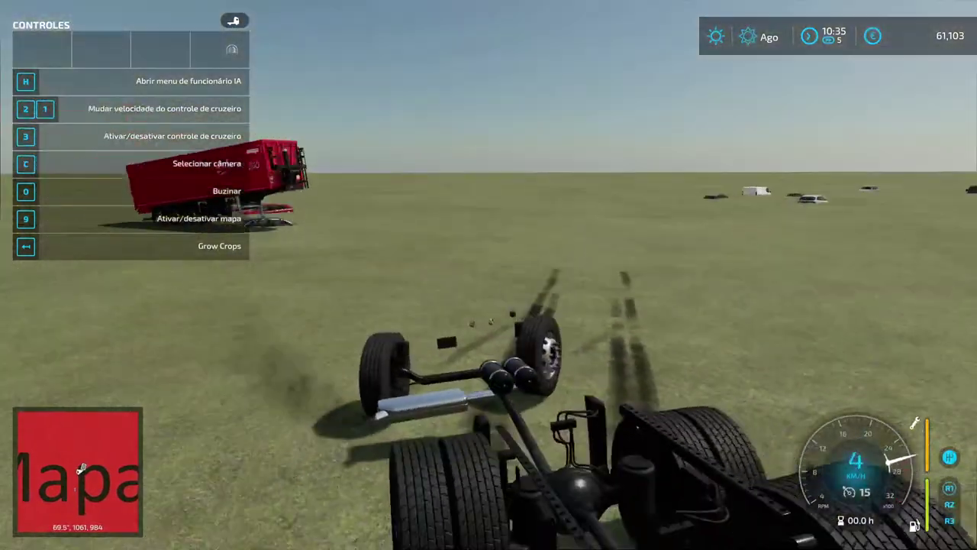
pyautogui.press('s')
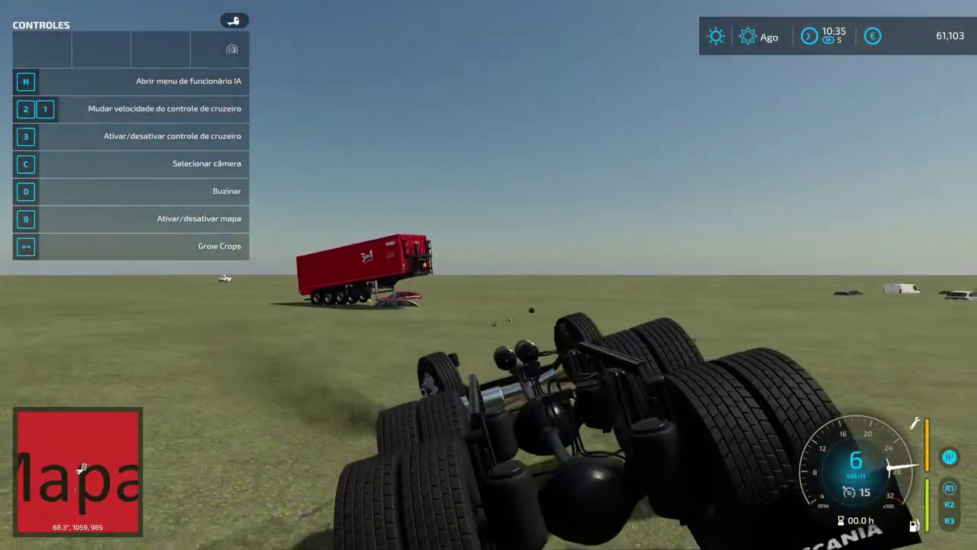
# Back the Scania across the sculpted patch again, steering both ways, to check the cardan shaft from above and from the side
pyautogui.press('s')
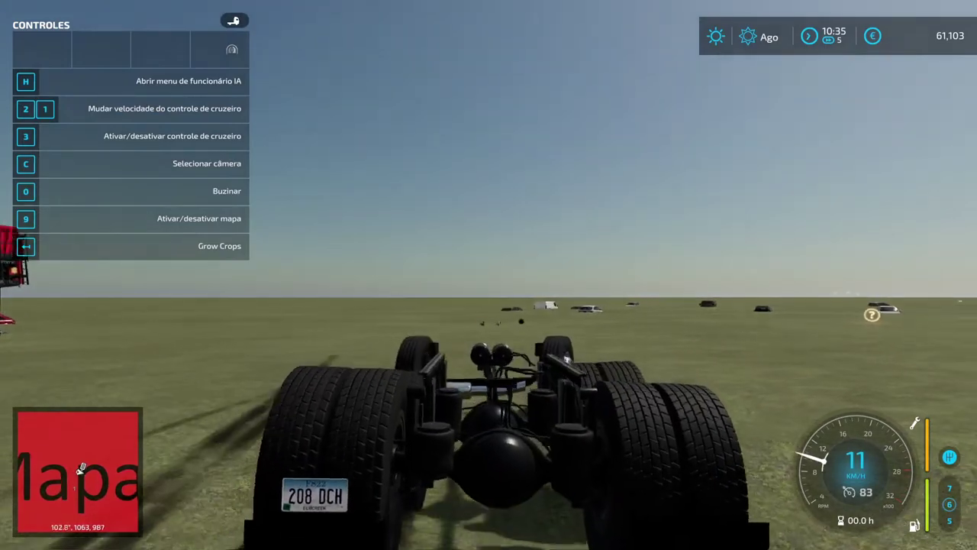
pyautogui.press('s')
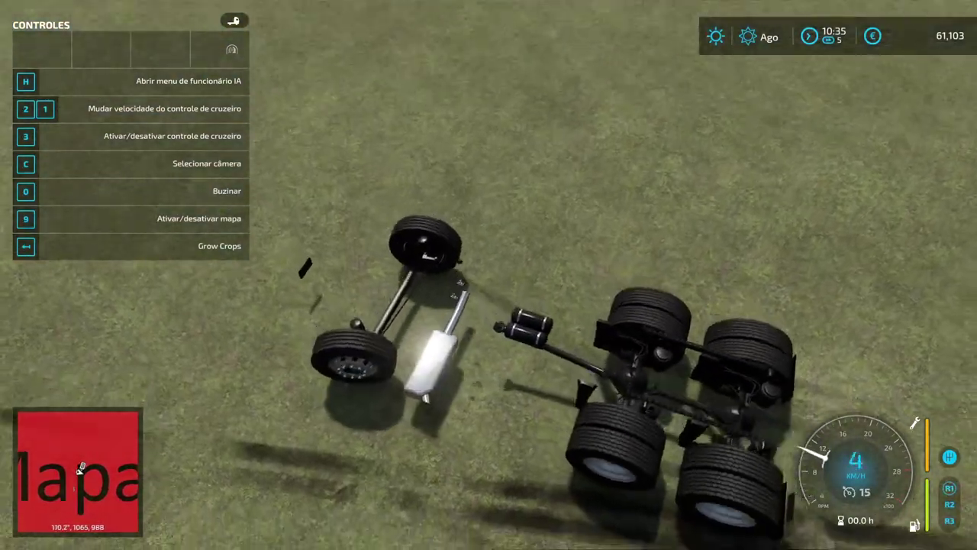
pyautogui.press('s')
pyautogui.press('d')
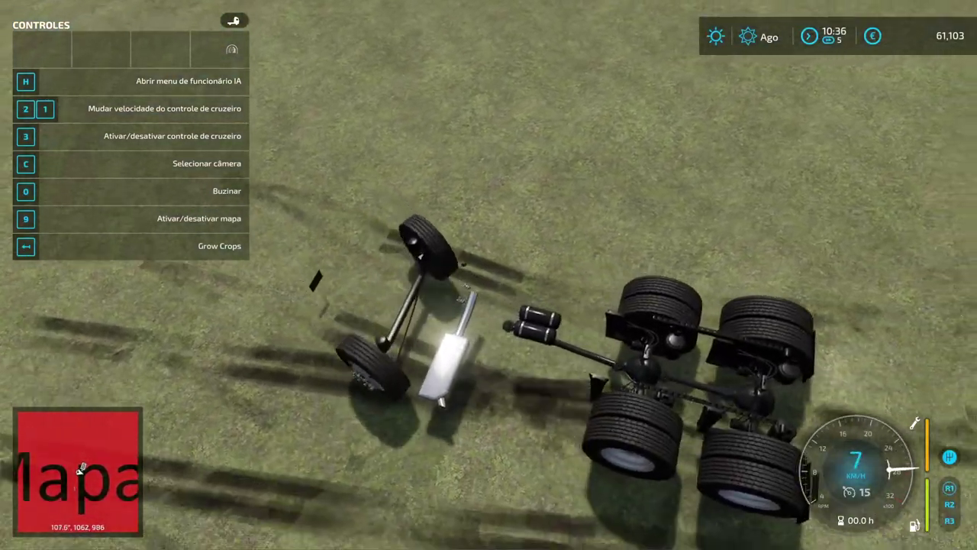
pyautogui.press('a')
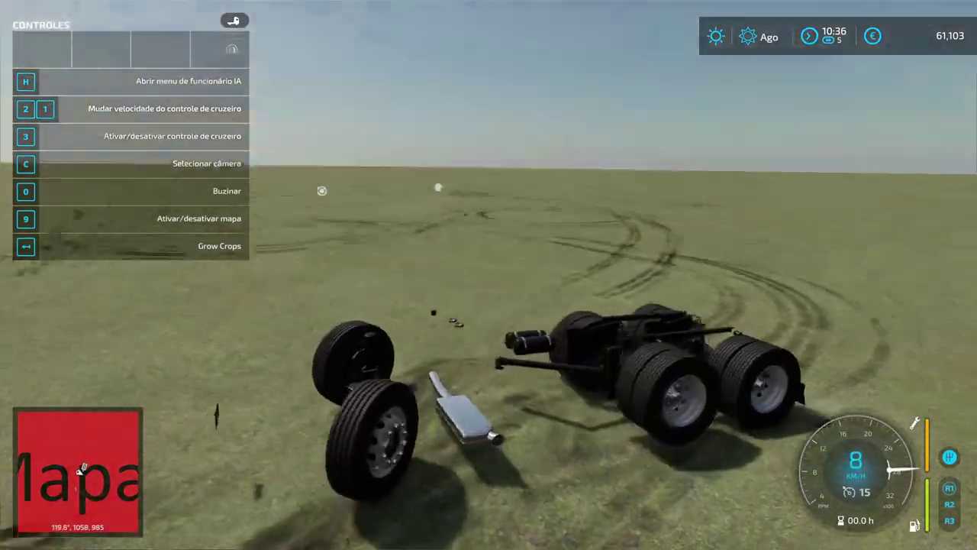
# Drive the Scania forward off the bumps in a right-hand turn and brake it before the circular tyre tracks
pyautogui.press('w')
pyautogui.press('s')
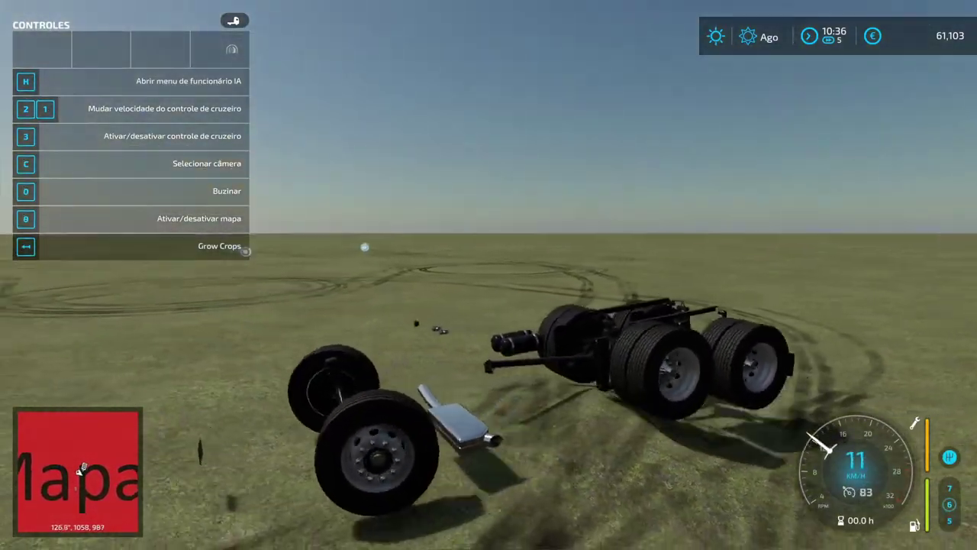
pyautogui.press('w')
pyautogui.press('d')
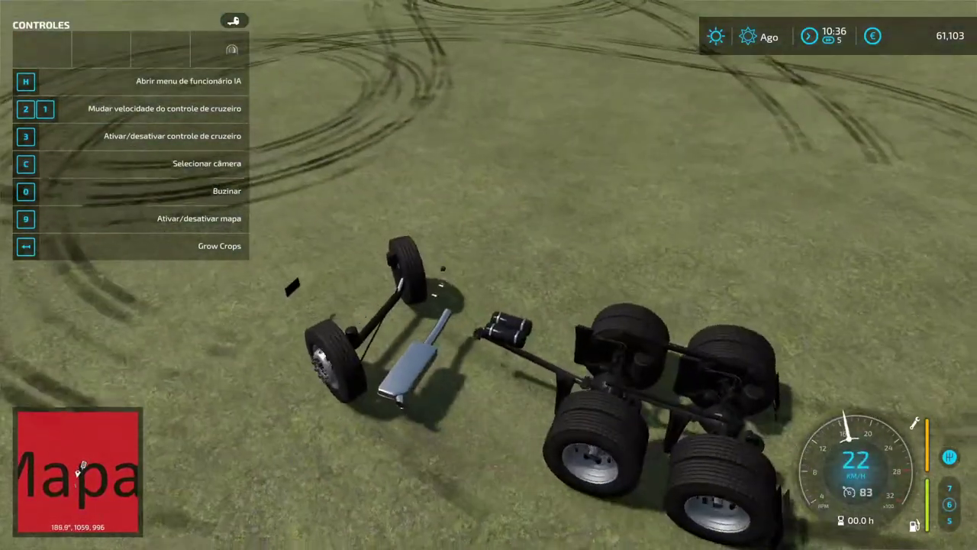
pyautogui.press('s')
pyautogui.press('s')
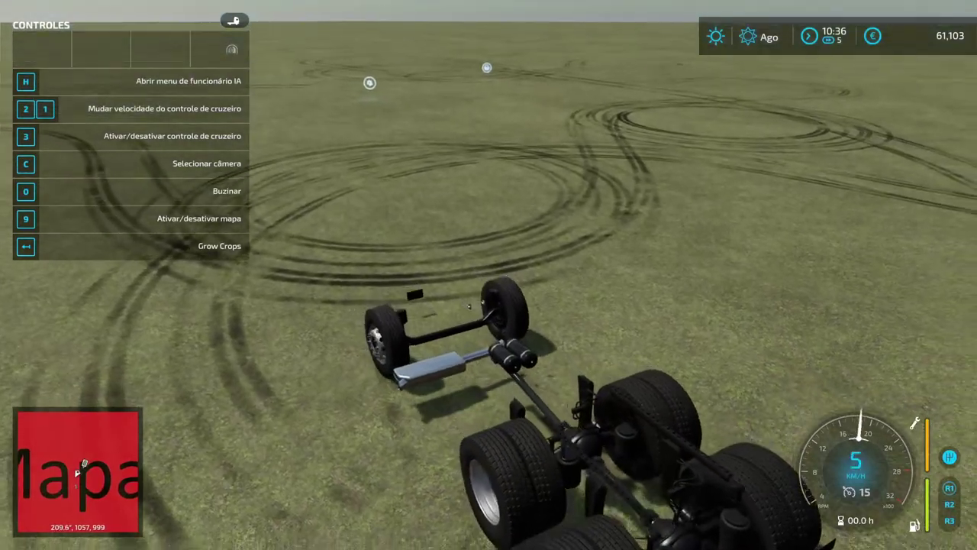
# Reverse the Scania with alternating steering back onto the sculpted ground, examining the cardan joints from overhead
pyautogui.press('s')
pyautogui.press('d')
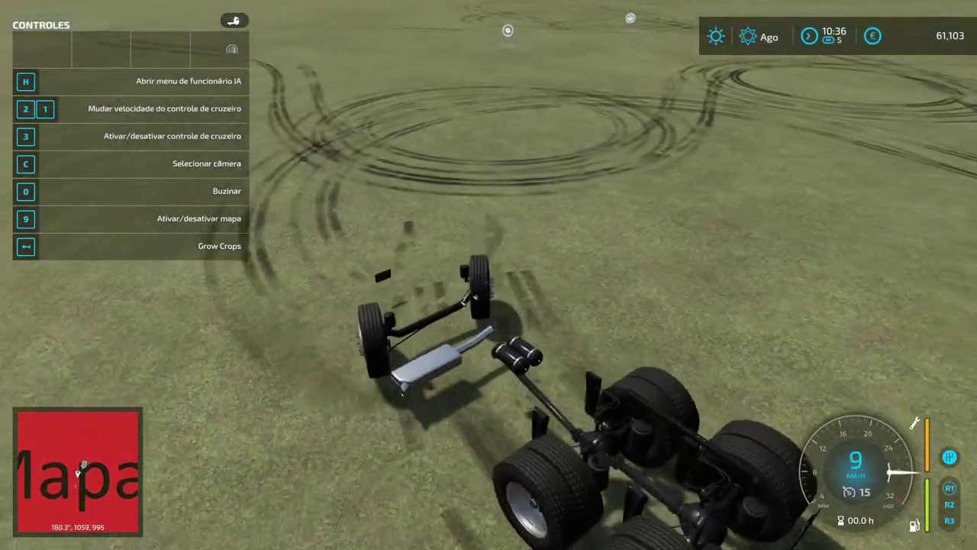
pyautogui.press('s')
pyautogui.press('a')
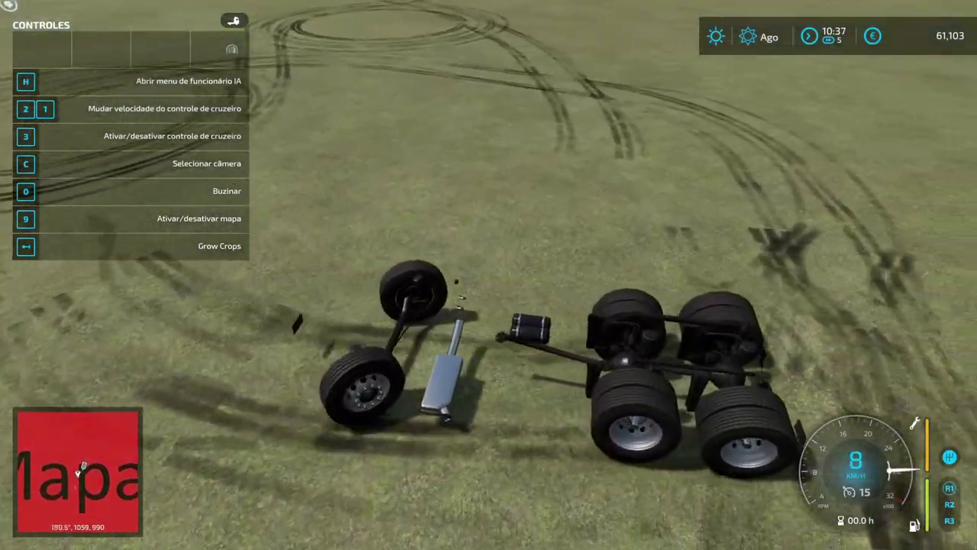
pyautogui.press('s')
pyautogui.press('a')
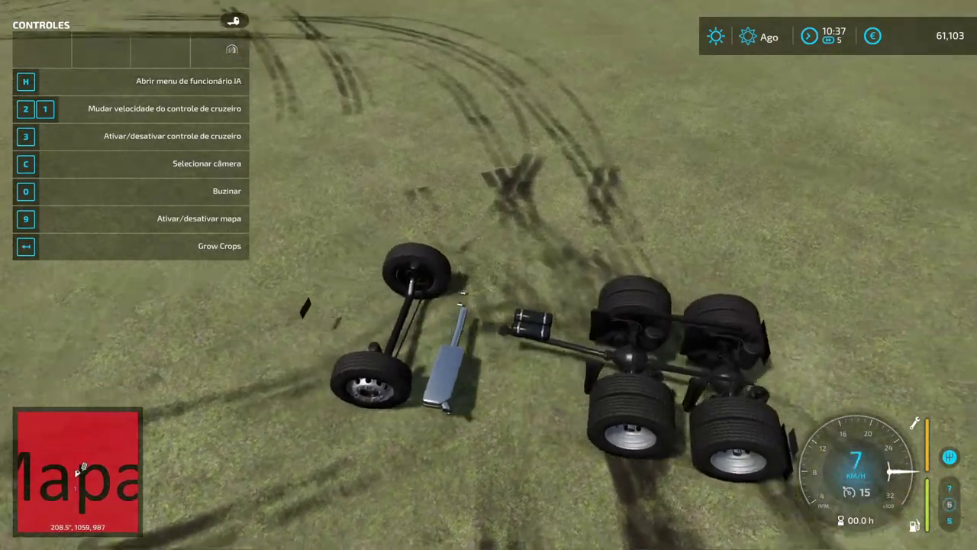
# Move the Scania forward and backward over the bumps, checking the cardan shaft from the side and rear, and brake to a stop
pyautogui.press('w')
pyautogui.press('w')
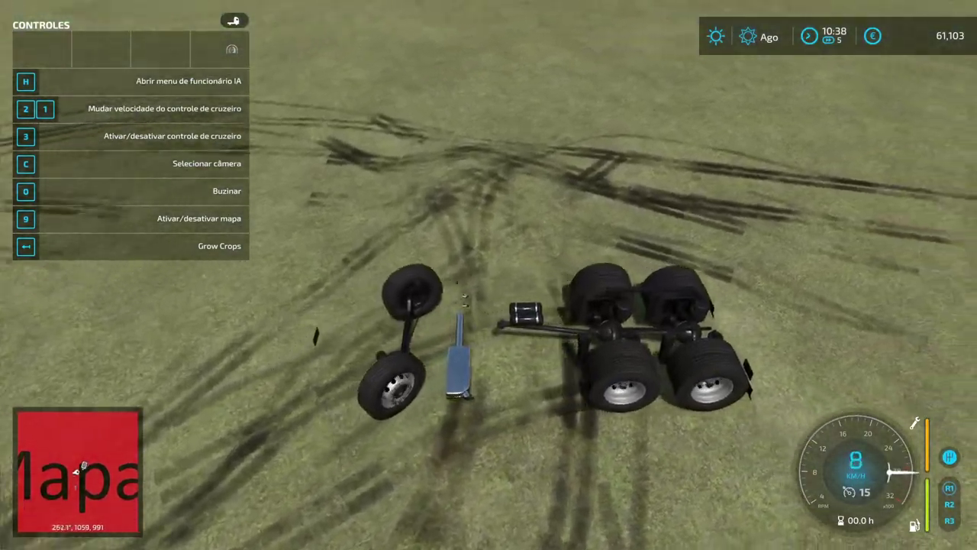
pyautogui.press('w')
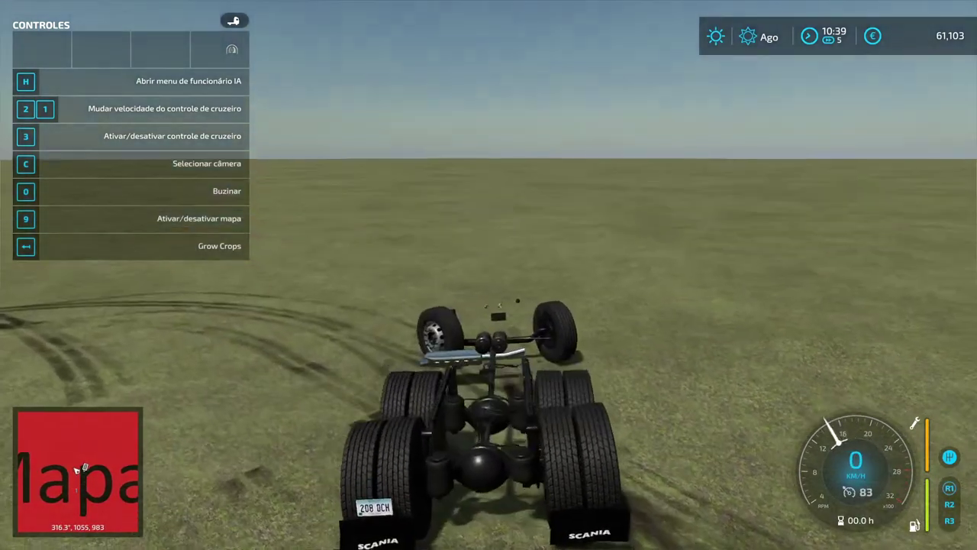
pyautogui.press('s')
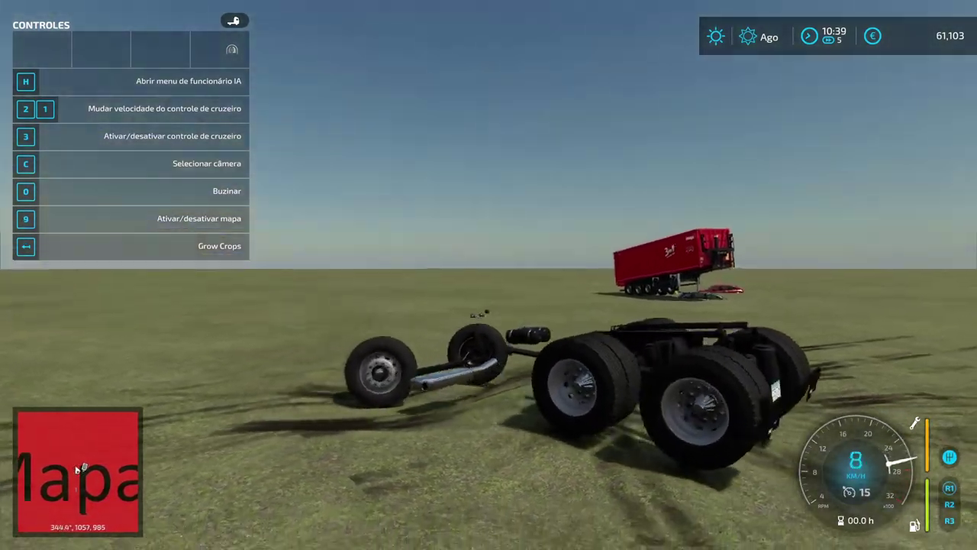
pyautogui.press('w')
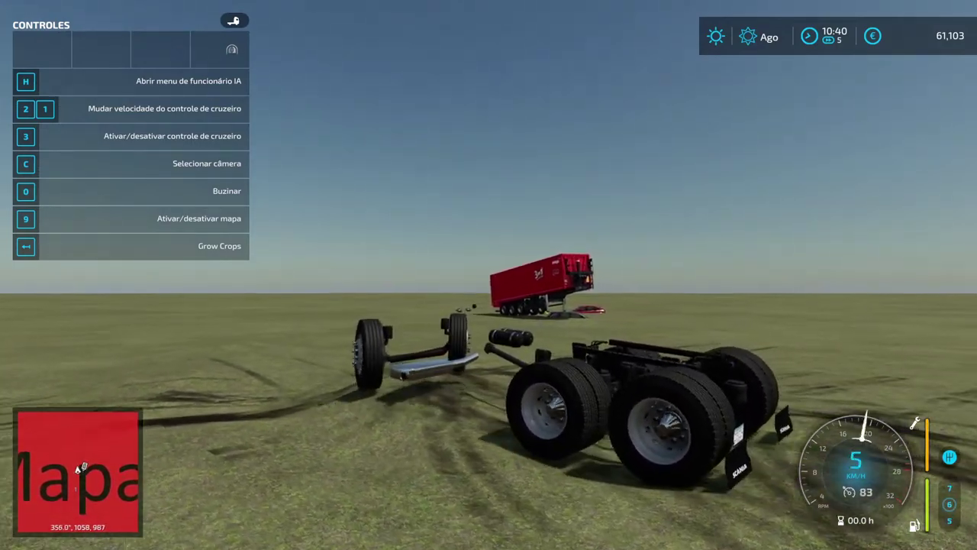
pyautogui.press('s')
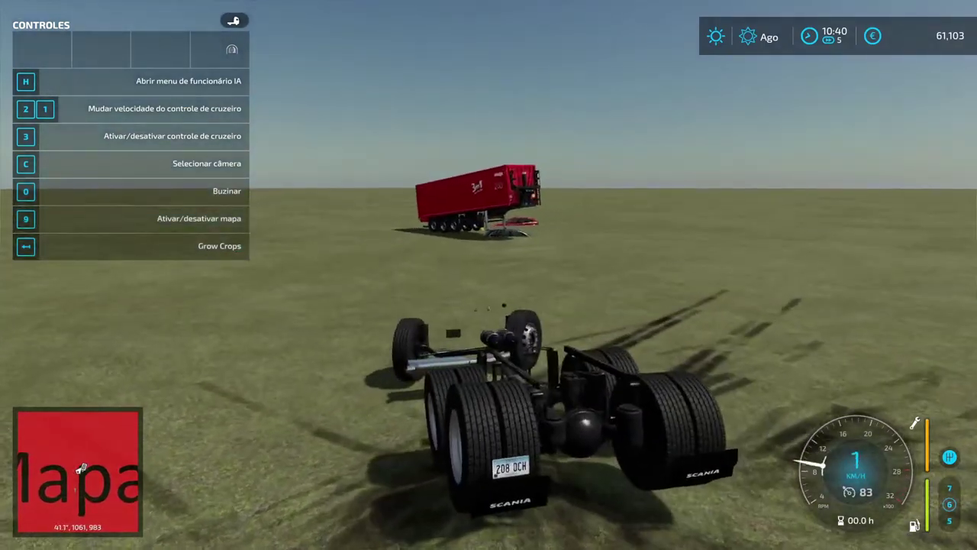
pyautogui.press('s')
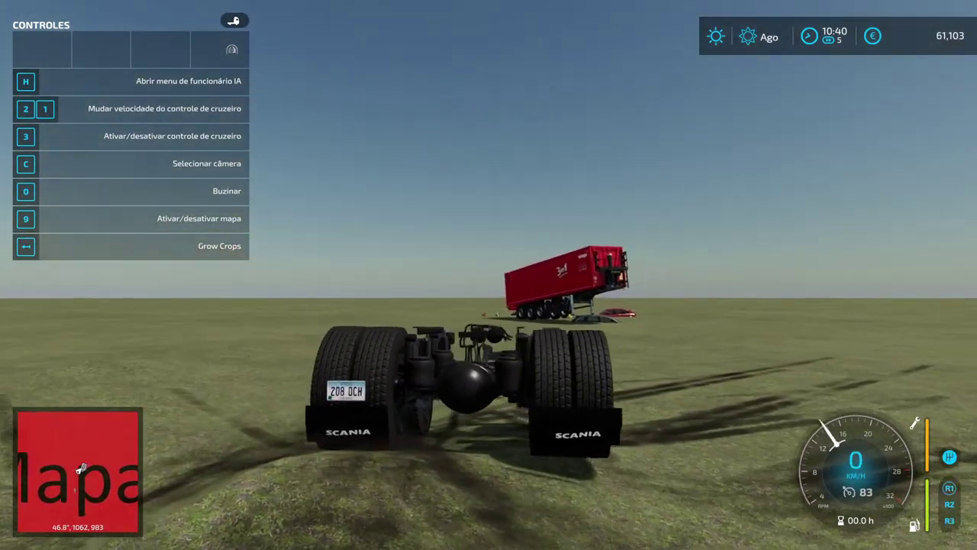
# Reverse the Scania across the sculpted ground with a turn, checking the exposed cardan shaft and axles from the side
pyautogui.press('s')
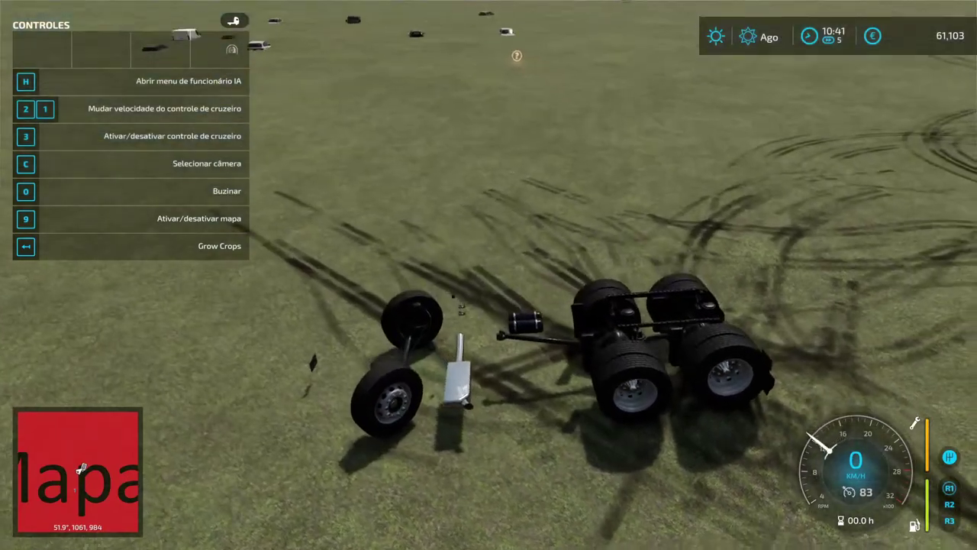
pyautogui.press('s')
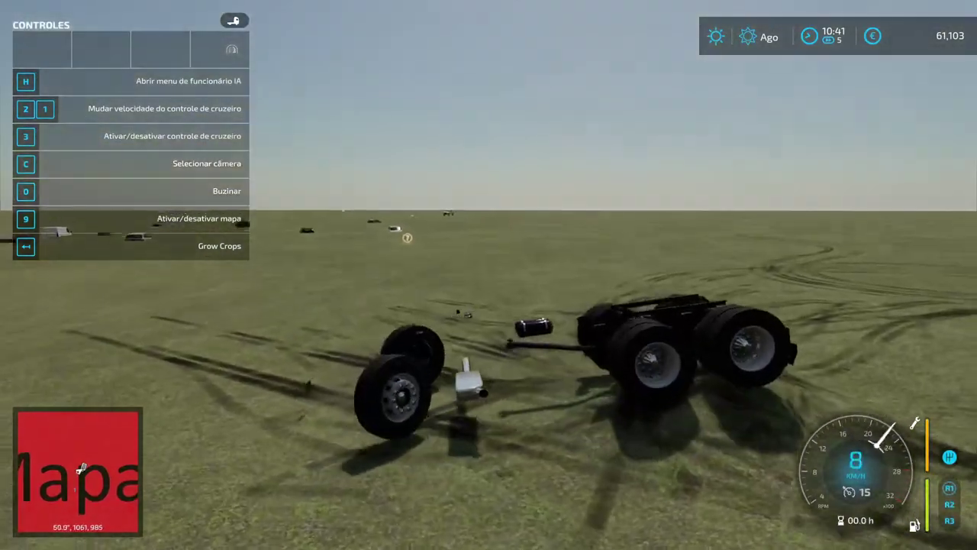
pyautogui.press('a')
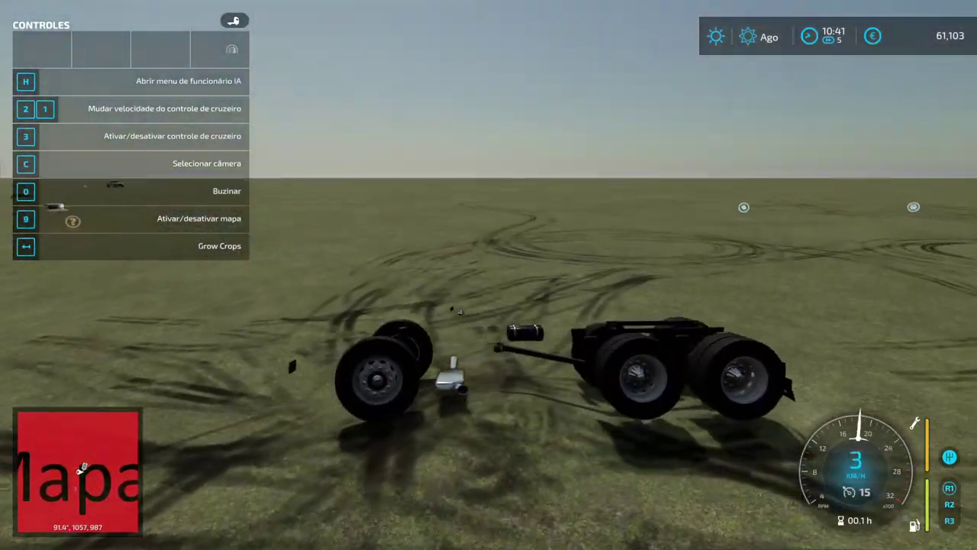
# Switch to GIANTS Editor, undo the hiding of the chassis parts, and return to Farming Simulator 22
pyautogui.hotkey('alt', 'Tab')
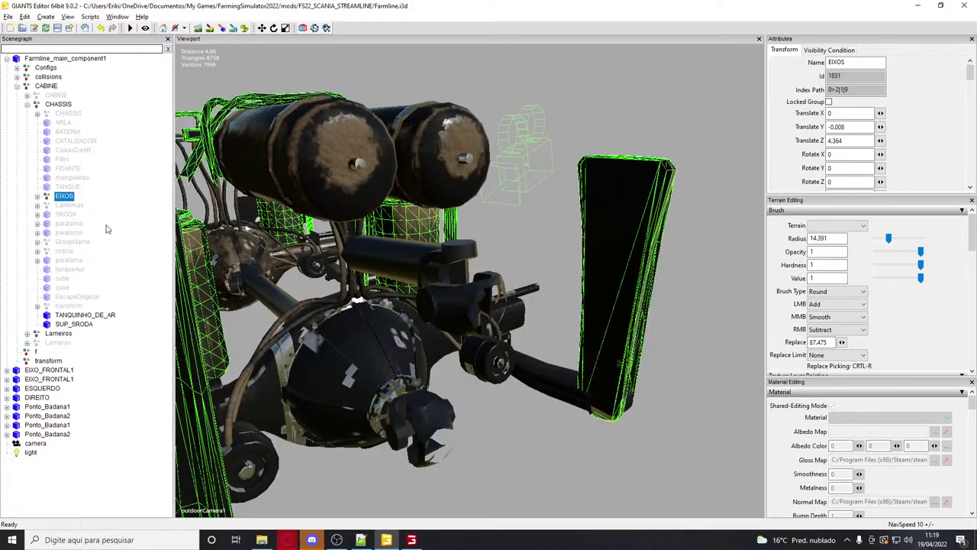
pyautogui.hotkey('ctrl', 'z')
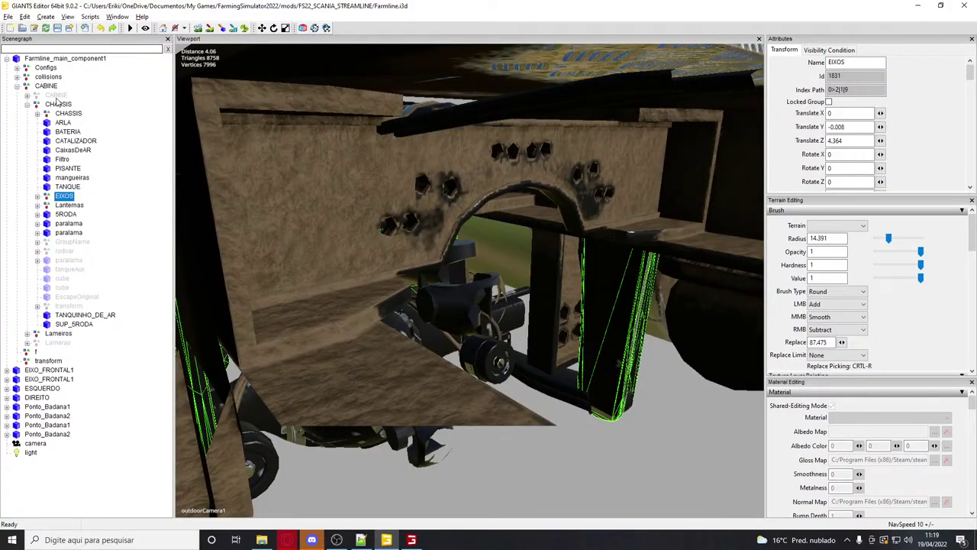
pyautogui.hotkey('alt', 'Tab')
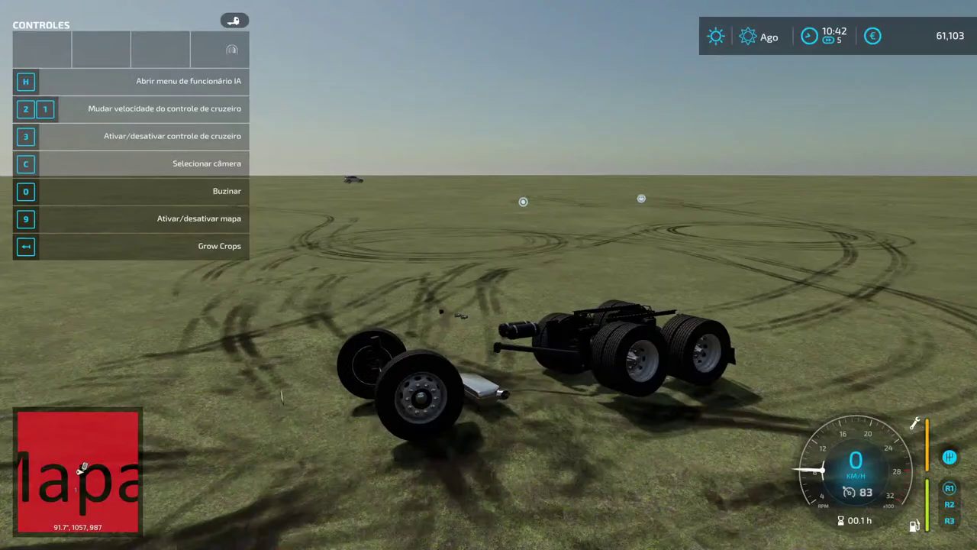
# Drive the Scania briefly with cruise control on the test field and brake it
pyautogui.press('3')
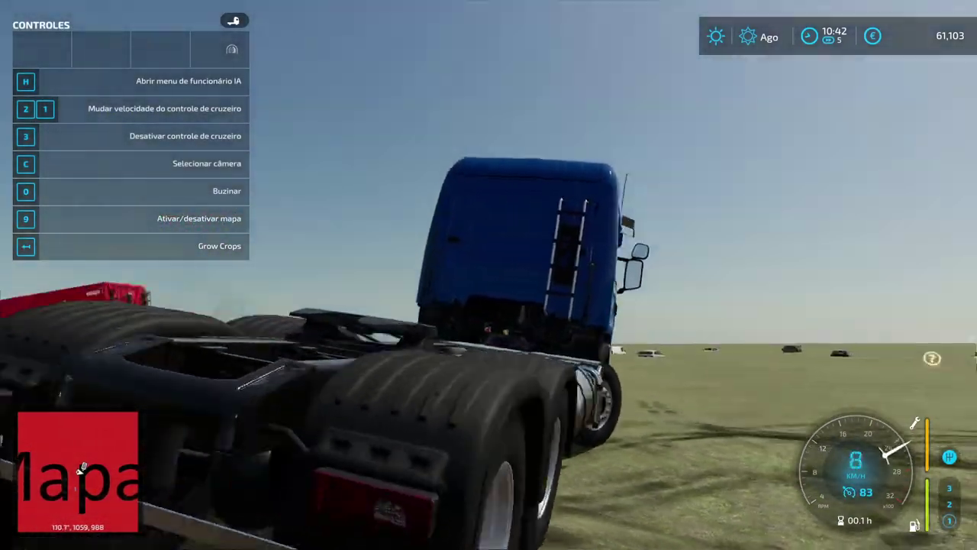
pyautogui.press('s')
# Return the leased Scania through the shop's leased items
pyautogui.press('Escape')
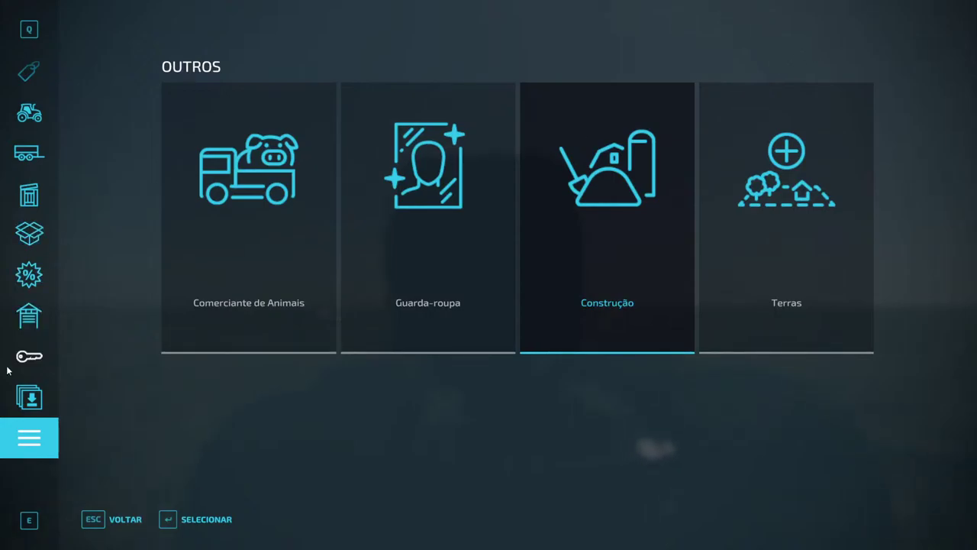
pyautogui.click(23, 356)
pyautogui.press('Return')
pyautogui.press('Return')
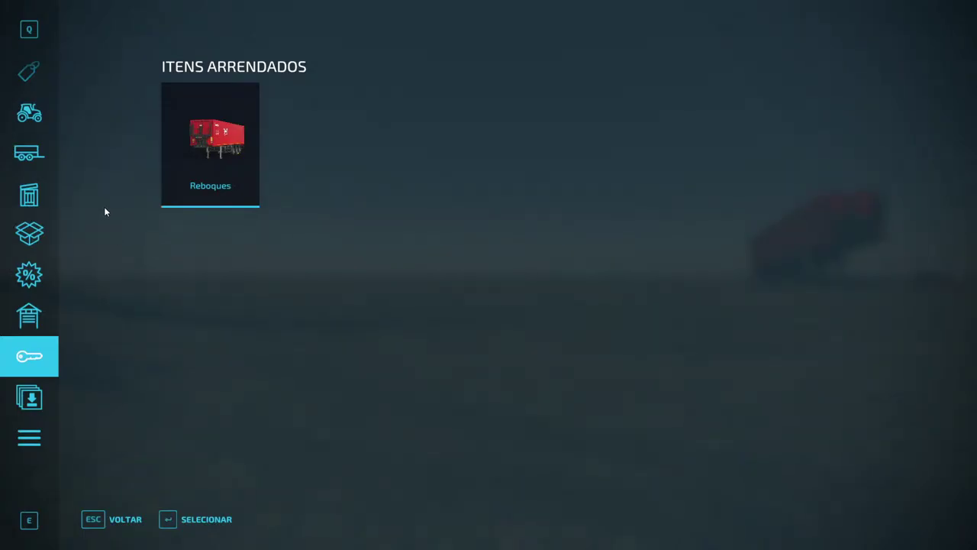
# Open the configuration of the Scania S 530 from the Carroças category of vehicles in the shop
pyautogui.click(29, 112)
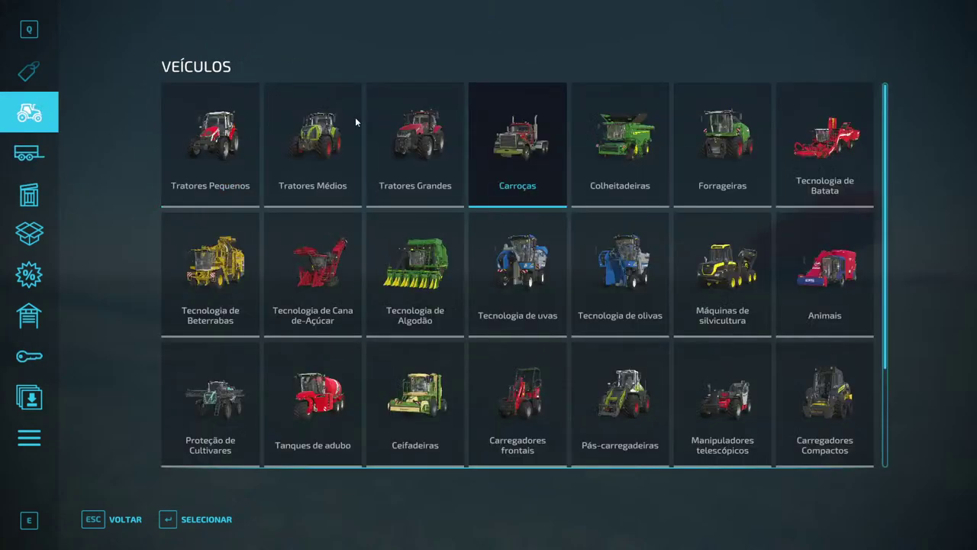
pyautogui.click(539, 107)
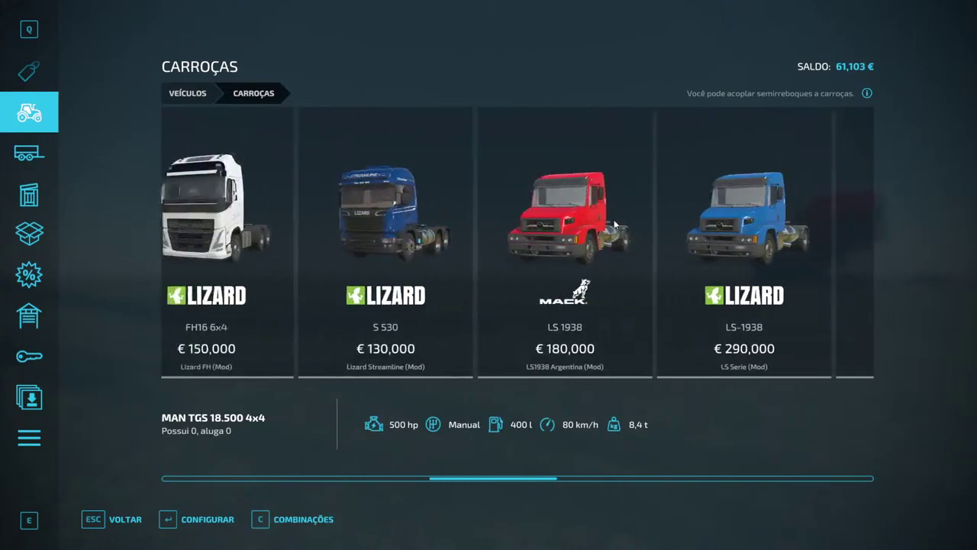
pyautogui.scroll(-1, 669, 217)
pyautogui.click(692, 229)
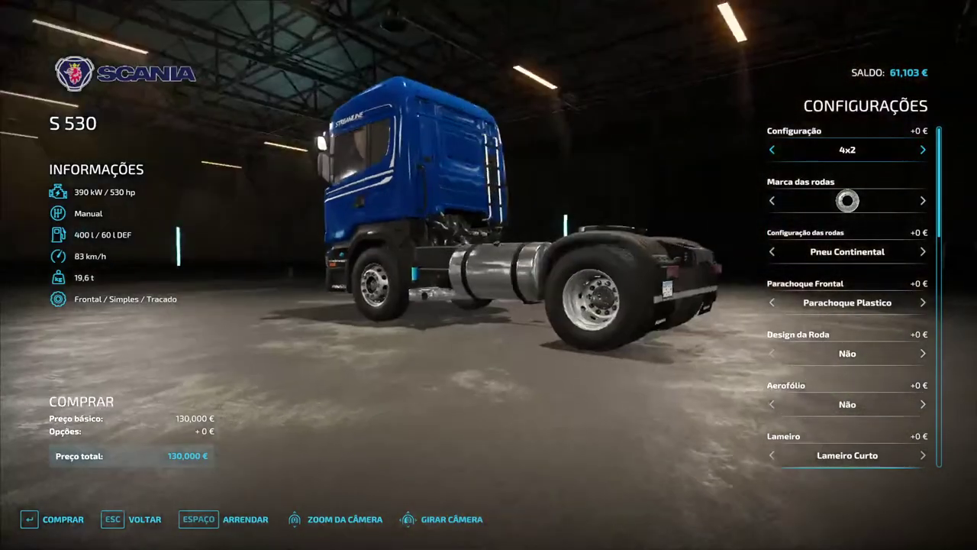
# Close and reload the S 530 configuration repeatedly to examine how the truck sits when it appears in the showroom
pyautogui.press('Escape')
pyautogui.click(616, 280)
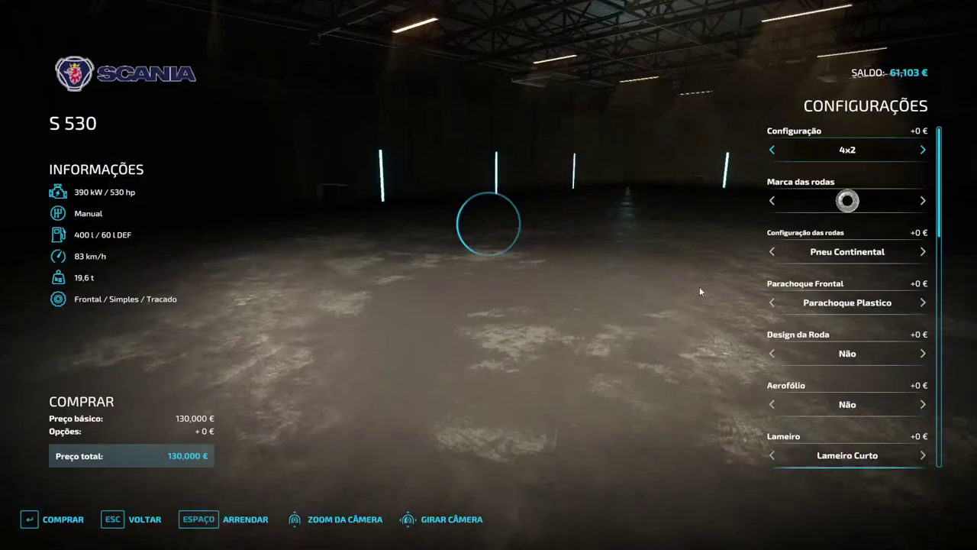
pyautogui.press('Escape')
pyautogui.click(681, 264)
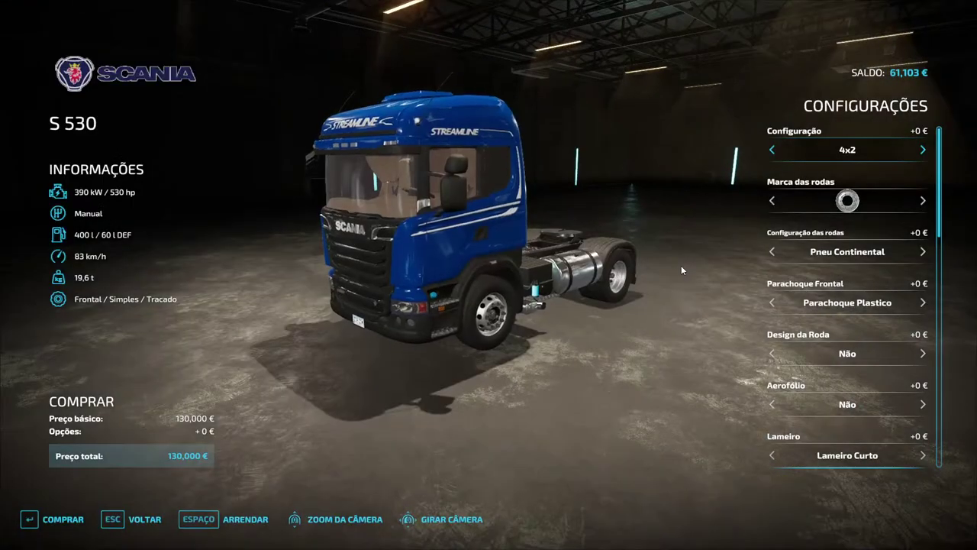
pyautogui.press('Escape')
pyautogui.click(679, 261)
pyautogui.press('Escape')
pyautogui.click(681, 261)
pyautogui.press('Escape')
pyautogui.click(680, 265)
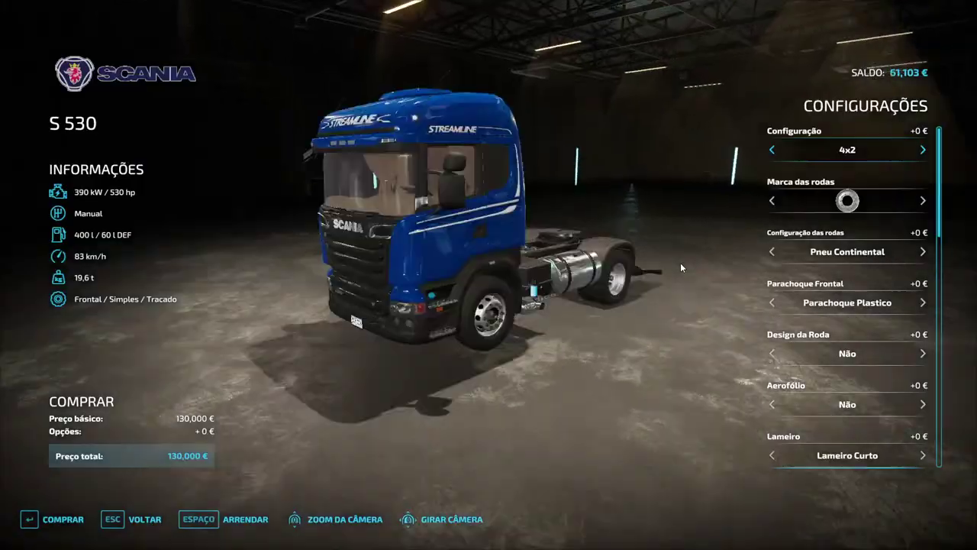
# Preview the S 530 in the 6x2 and 6x4 configurations from front and rear, and go back to 4x2
pyautogui.press('Right')
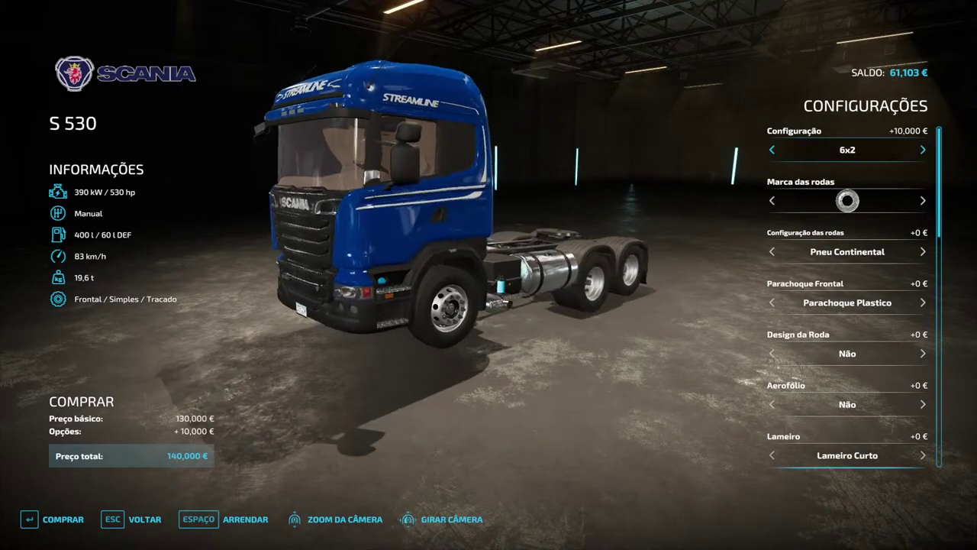
pyautogui.press('Right')
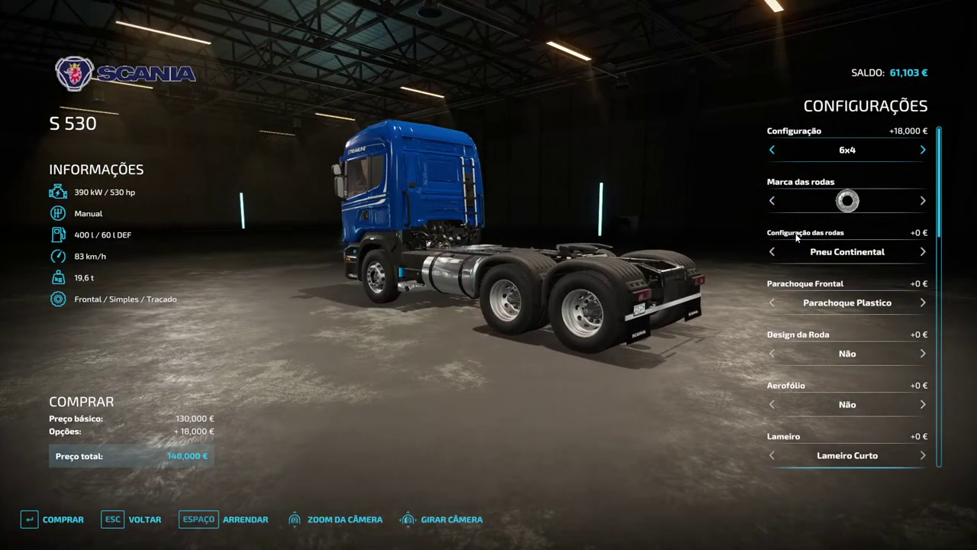
pyautogui.click(772, 151)
pyautogui.click(772, 150)
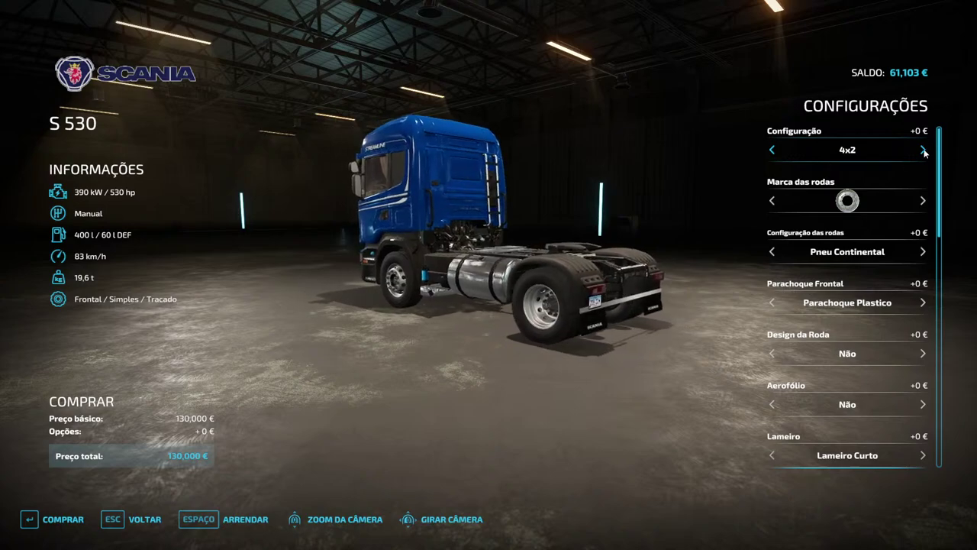
# Alternate the S 530 between the 4x2 and 6x2 configurations to examine the truck's height and tilt on the showroom floor
pyautogui.click(923, 153)
pyautogui.click(772, 151)
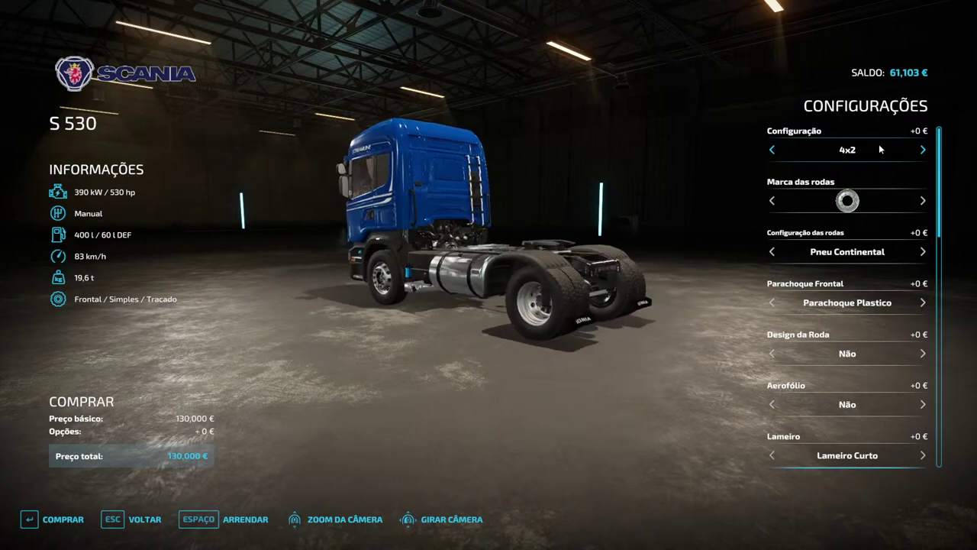
pyautogui.click(927, 149)
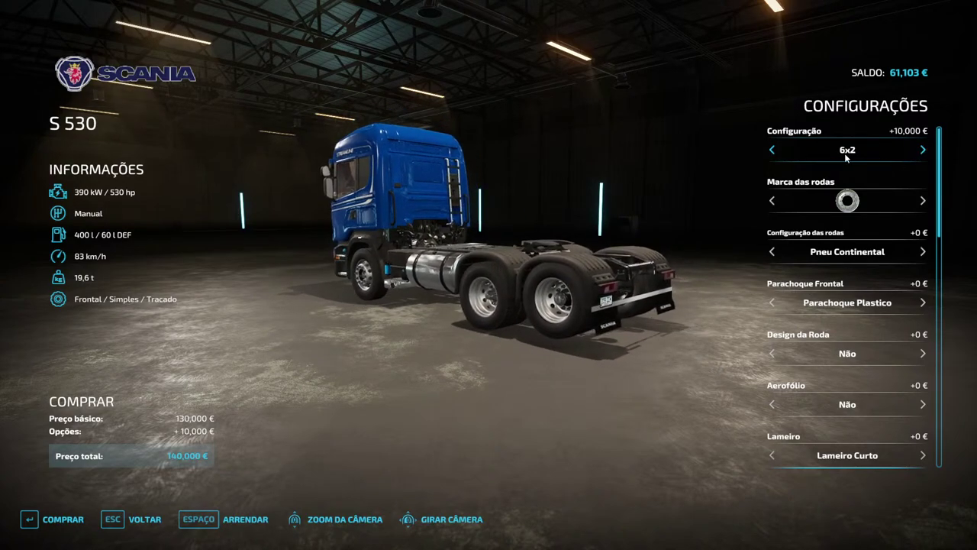
pyautogui.click(773, 151)
pyautogui.click(922, 152)
pyautogui.click(773, 150)
pyautogui.click(924, 150)
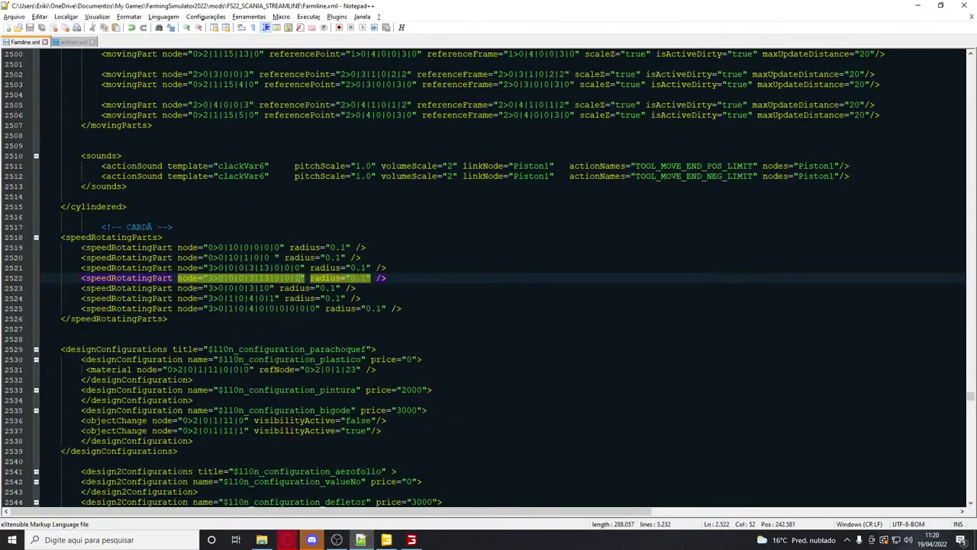
# In Farmline.xml in Notepad++, set shopTranslationOffset to 0 0.1 0 in the store data and save the file
pyautogui.scroll(9, 972, 382)
pyautogui.moveTo(971, 395); pyautogui.dragTo(971, 65)
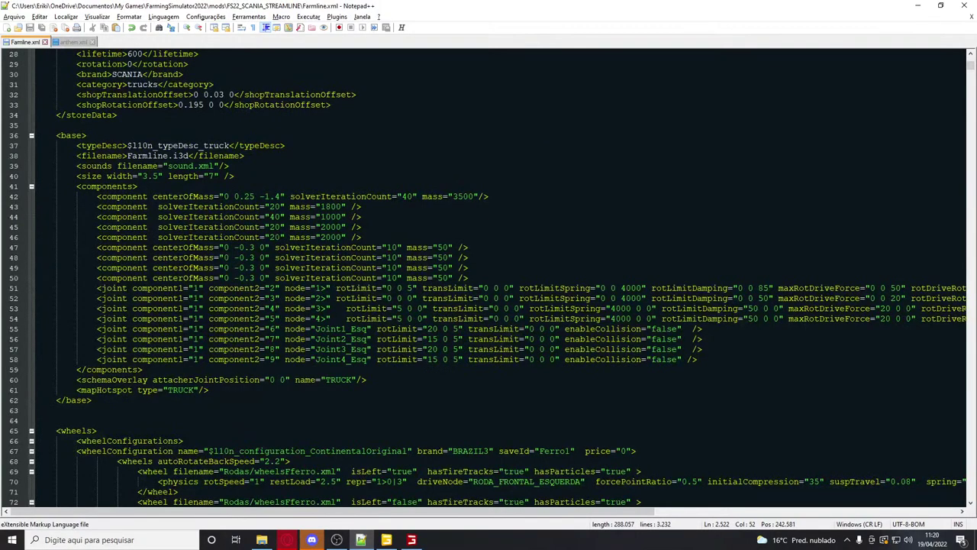
pyautogui.scroll(4, 488, 275)
pyautogui.doubleClick(221, 217)
pyautogui.write('1')
pyautogui.hotkey('ctrl', 's')
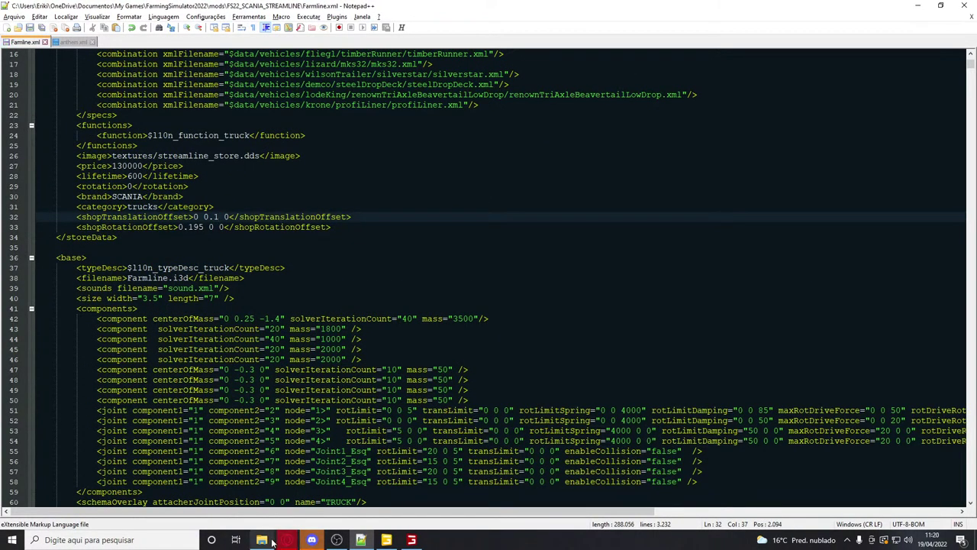
# Open Farmline.xml from FS22_LIZARD_STREAMLINE_CONSOLE.zip in the FarmingSimulator2022 mods folder and check its shop translation and rotation offsets
pyautogui.click(261, 540)
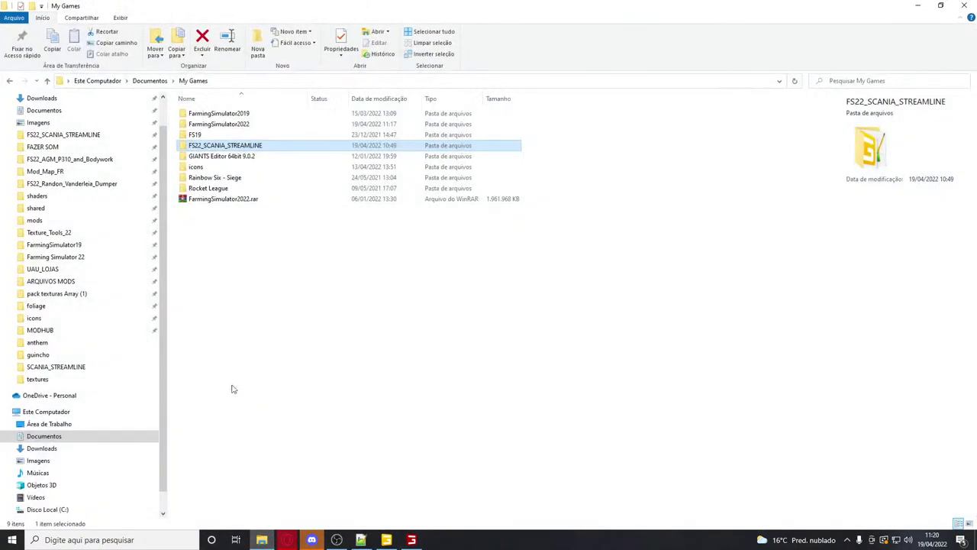
pyautogui.click(89, 137)
pyautogui.click(301, 84)
pyautogui.scroll(-10, 351, 392)
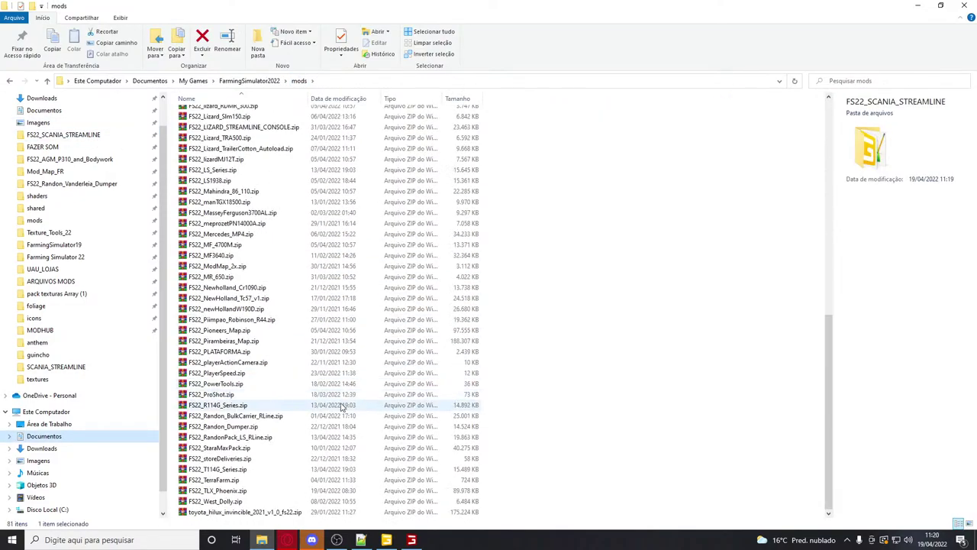
pyautogui.scroll(3, 344, 401)
pyautogui.click(256, 314)
pyautogui.doubleClick(262, 345)
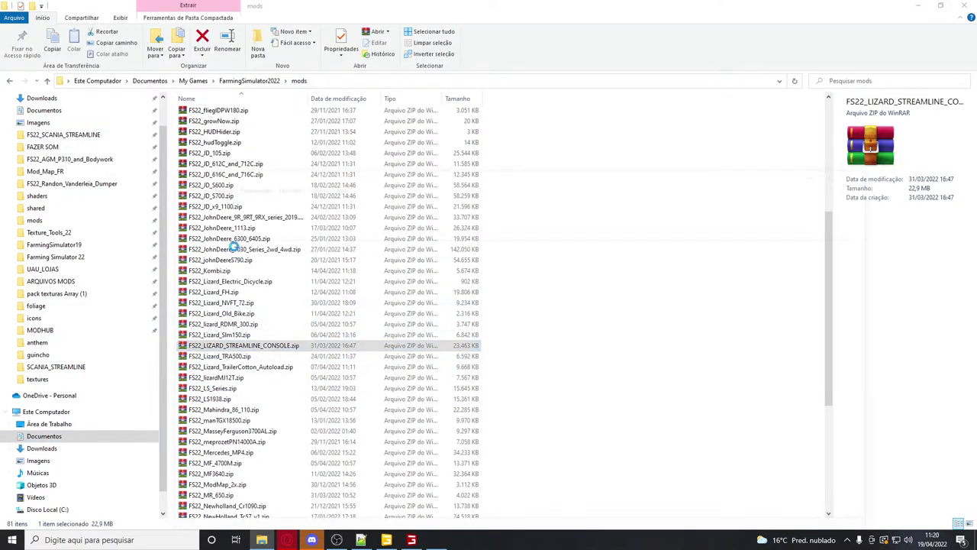
pyautogui.doubleClick(186, 312)
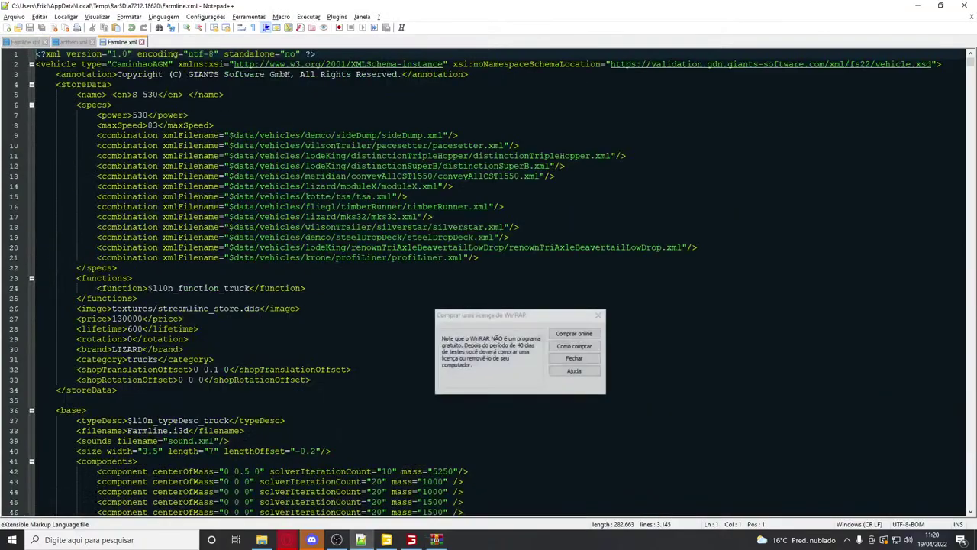
pyautogui.click(211, 380)
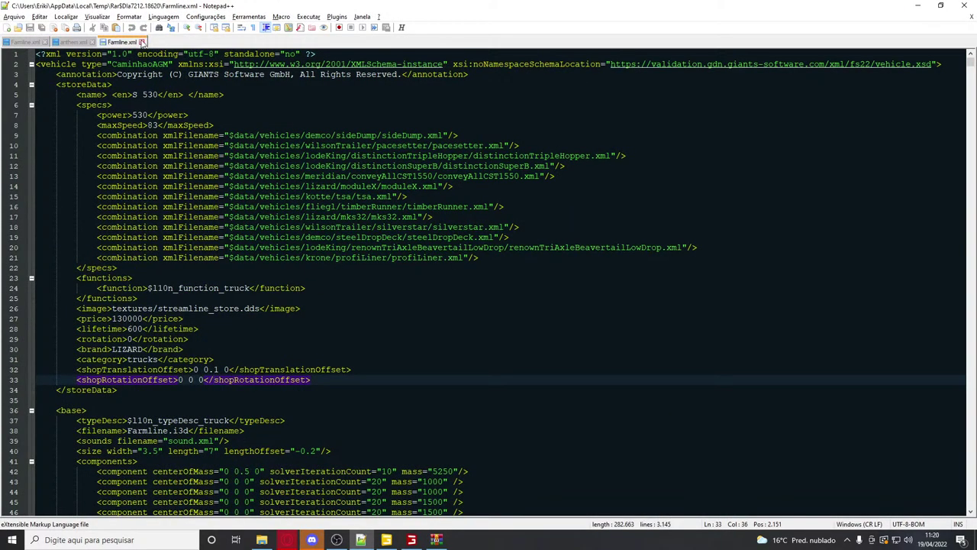
# Close the reference Farmline.xml, the other open XML file, Notepad++ and the FS22_LIZARD_STREAMLINE_CONSOLE.zip archive window
pyautogui.click(142, 42)
pyautogui.click(92, 42)
pyautogui.click(965, 5)
pyautogui.hotkey('alt', 'Tab')
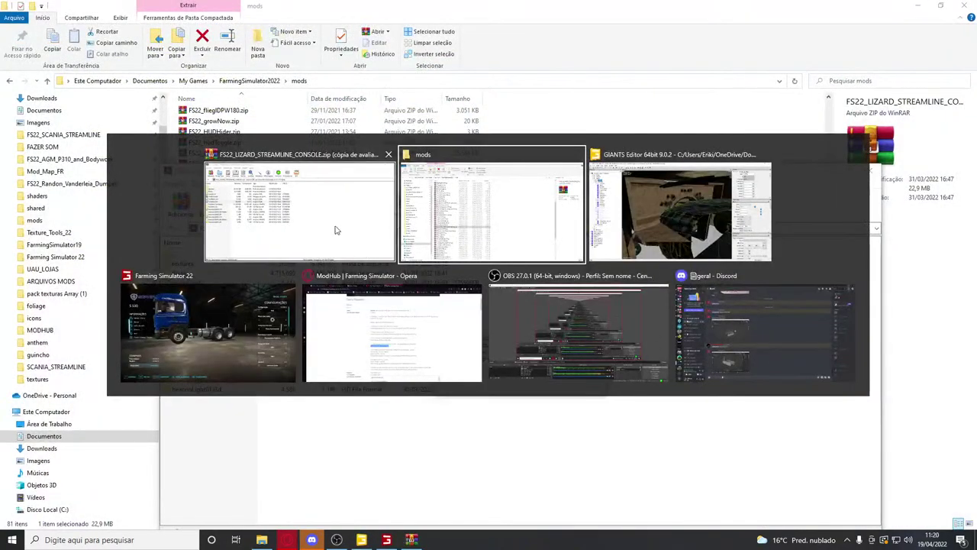
pyautogui.press('Escape')
pyautogui.click(869, 171)
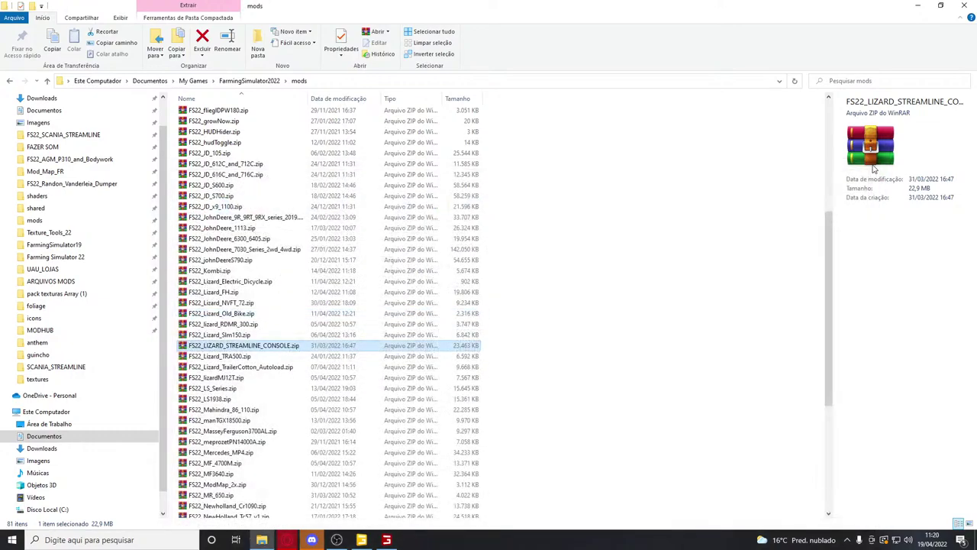
# Switch to GIANTS Editor and examine the whole truck model with its cab and chassis from the front side
pyautogui.hotkey('alt', 'Tab')
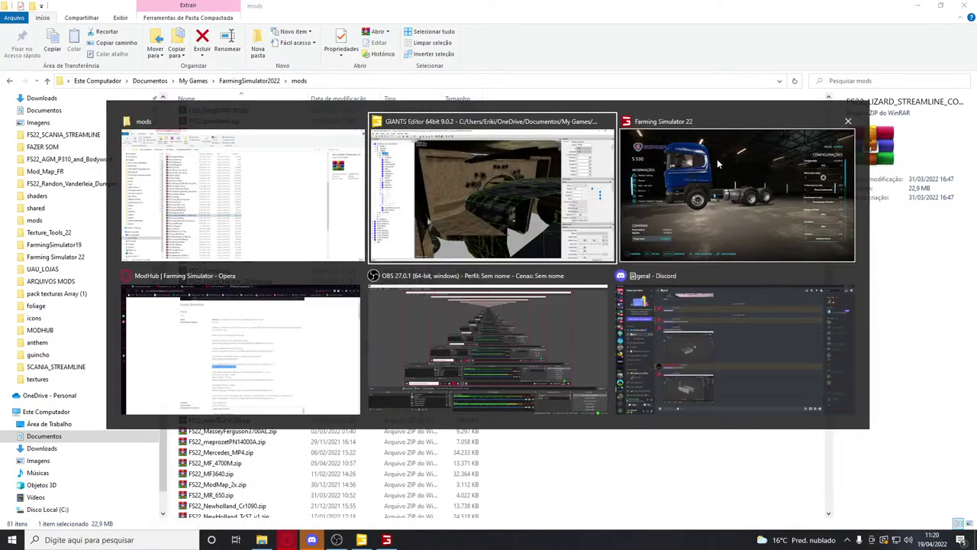
pyautogui.click(538, 223)
pyautogui.scroll(-5, 538, 223)
pyautogui.keyDown('alt'); pyautogui.moveTo(539, 223); pyautogui.dragTo(397, 326); pyautogui.keyUp('alt')
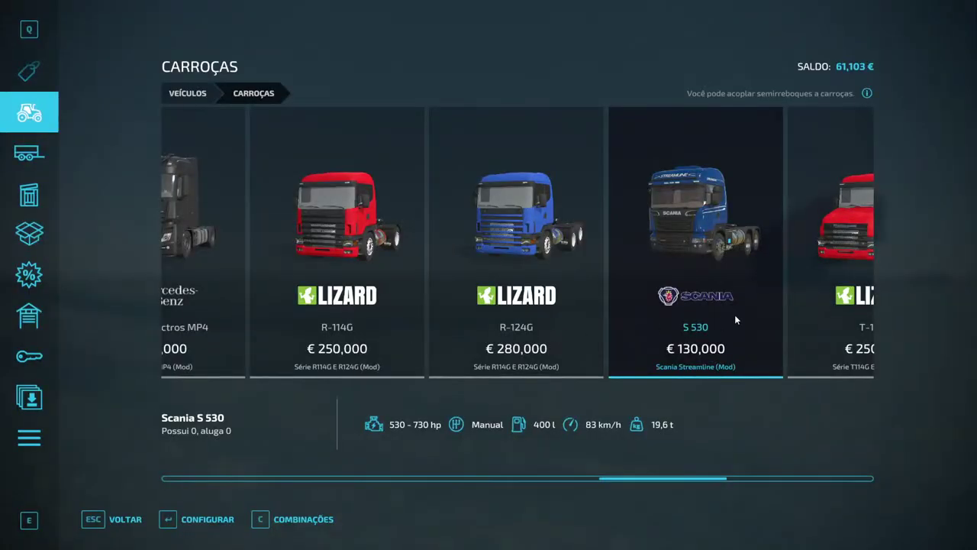
# Reopen the Scania S 530 configuration in the game shop, inspect its stance from the side, and switch back to GIANTS Editor
pyautogui.click(734, 315)
pyautogui.moveTo(736, 314); pyautogui.dragTo(267, 269)
pyautogui.hotkey('alt', 'Tab')
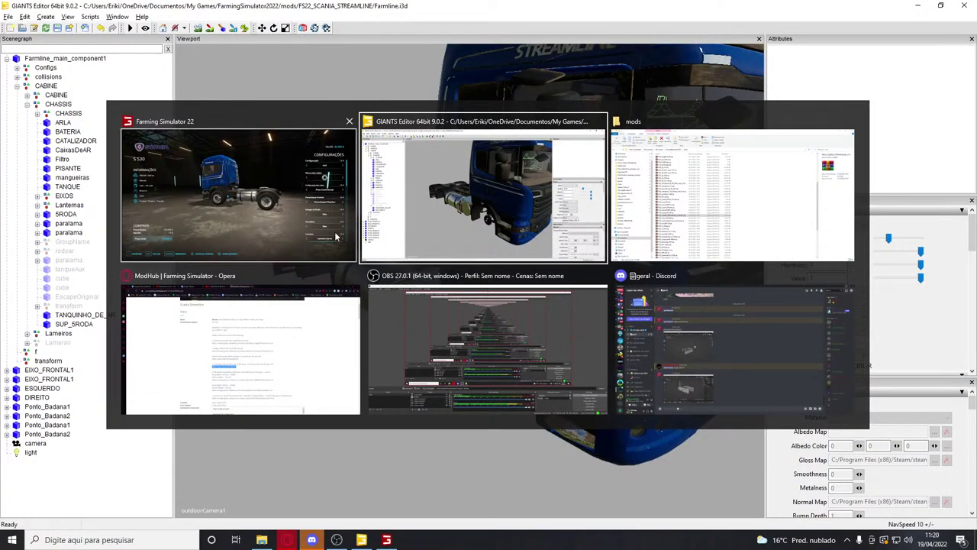
pyautogui.click(312, 243)
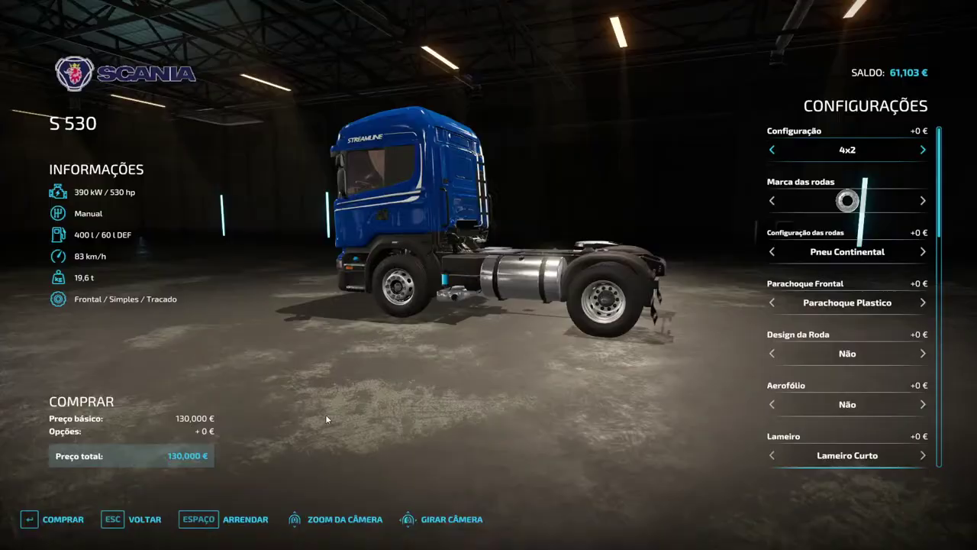
pyautogui.hotkey('alt', 'Tab')
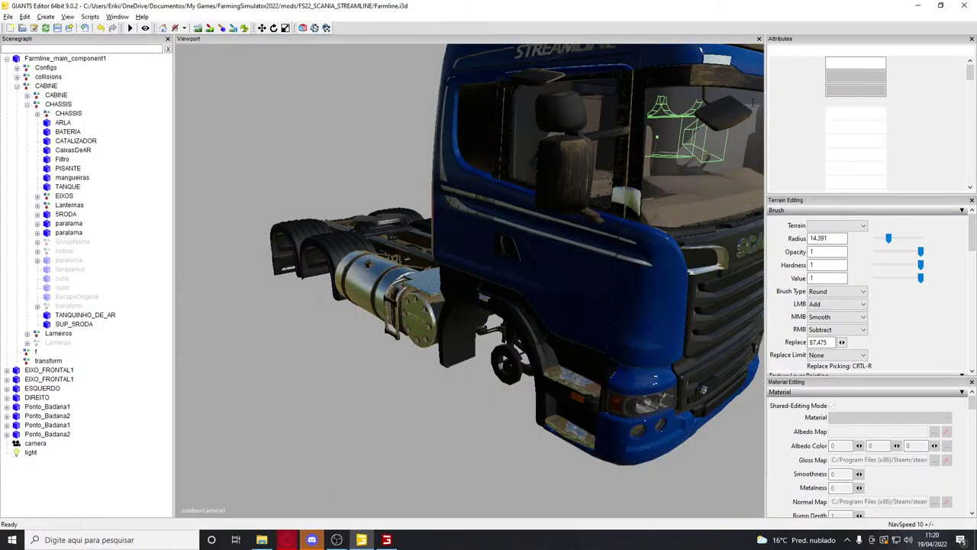
# Switch to File Explorer and open Farmline.xml from the FS22_SCANIA_STREAMLINE mod folder in Notepad++
pyautogui.hotkey('alt', 'Tab')
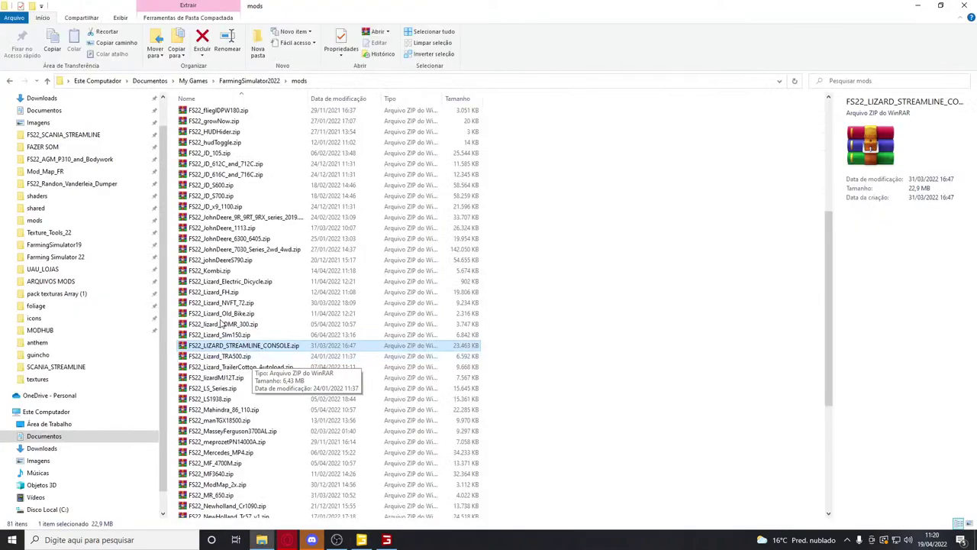
pyautogui.click(64, 147)
pyautogui.click(693, 122)
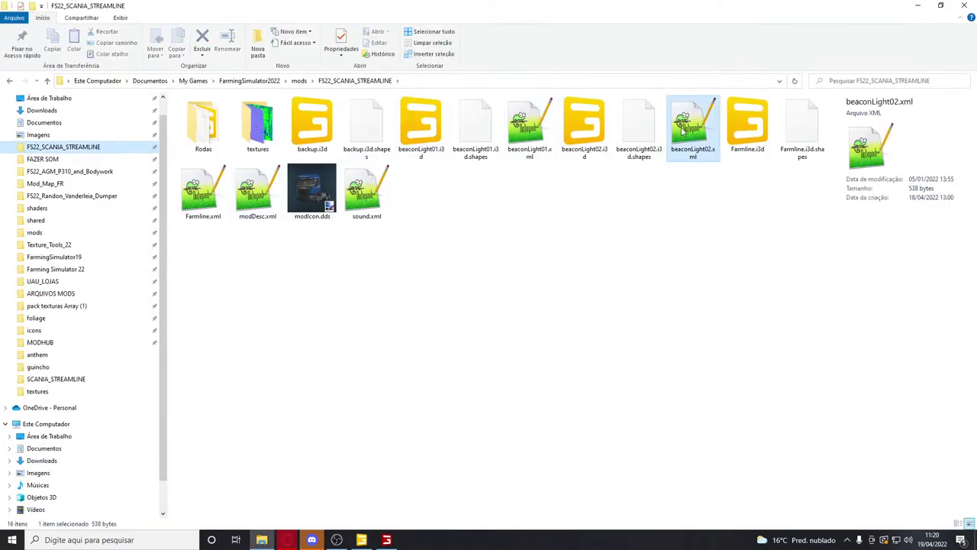
pyautogui.doubleClick(203, 191)
# Find the 4x2 folding configuration in Farmline.xml and cut its four lameiro translation entries for nodes 5> to 8>
pyautogui.hotkey('ctrl', 'f')
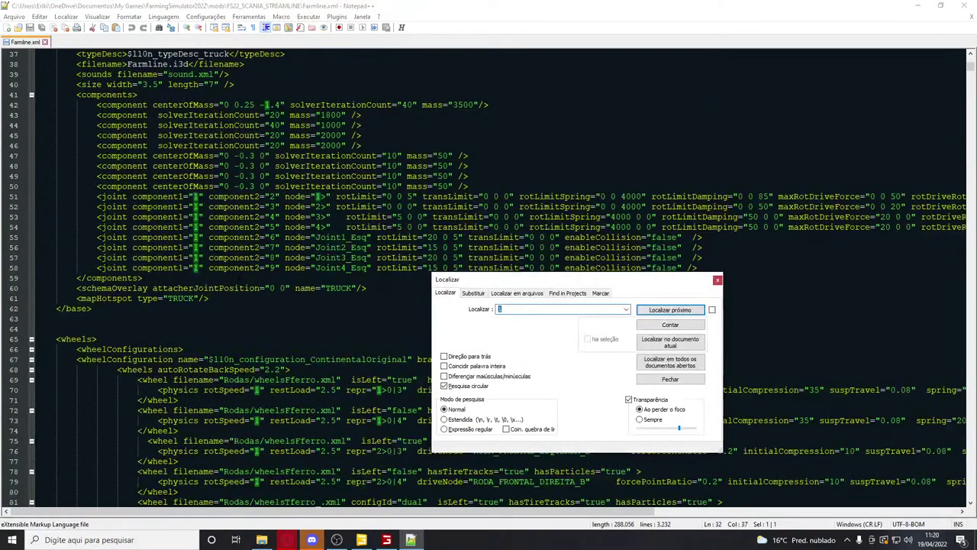
pyautogui.press('Return')
pyautogui.press('Escape')
pyautogui.scroll(-20, 489, 275)
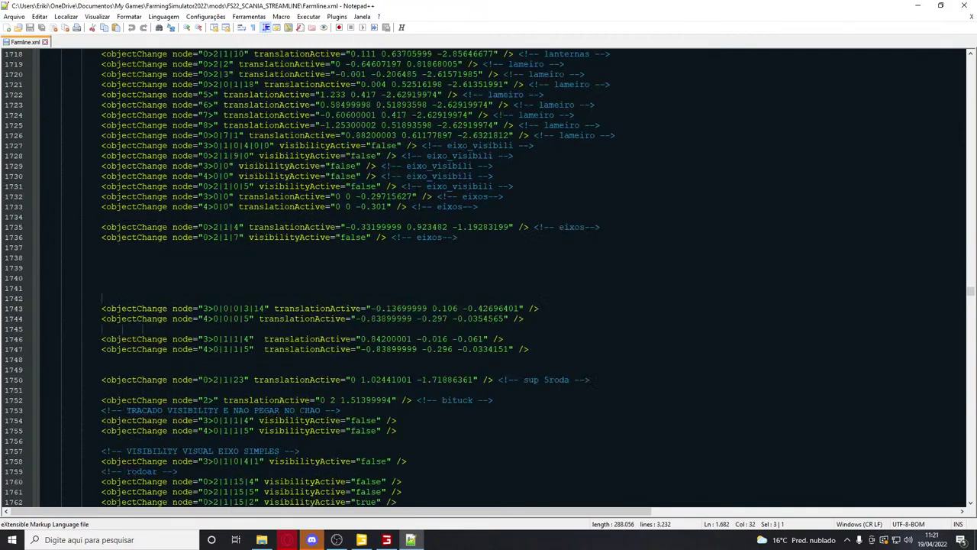
pyautogui.scroll(14, 489, 275)
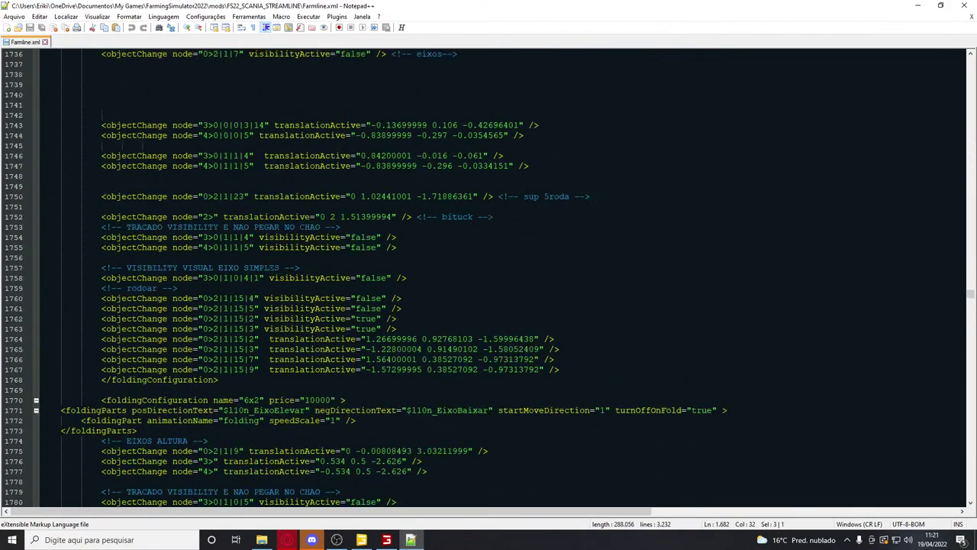
pyautogui.click(255, 318)
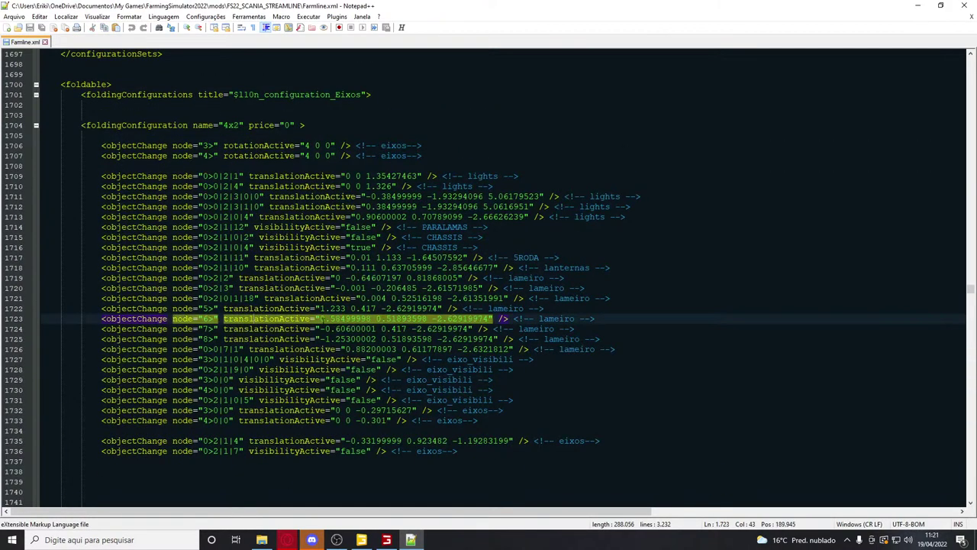
pyautogui.click(631, 350)
pyautogui.moveTo(632, 340); pyautogui.dragTo(2, 307)
pyautogui.hotkey('ctrl', 'c')
pyautogui.press('Delete')
# Paste the four lameiro entries below the foldingParts block of the 6x2 folding configuration and align their indentation
pyautogui.scroll(-4, 231, 330)
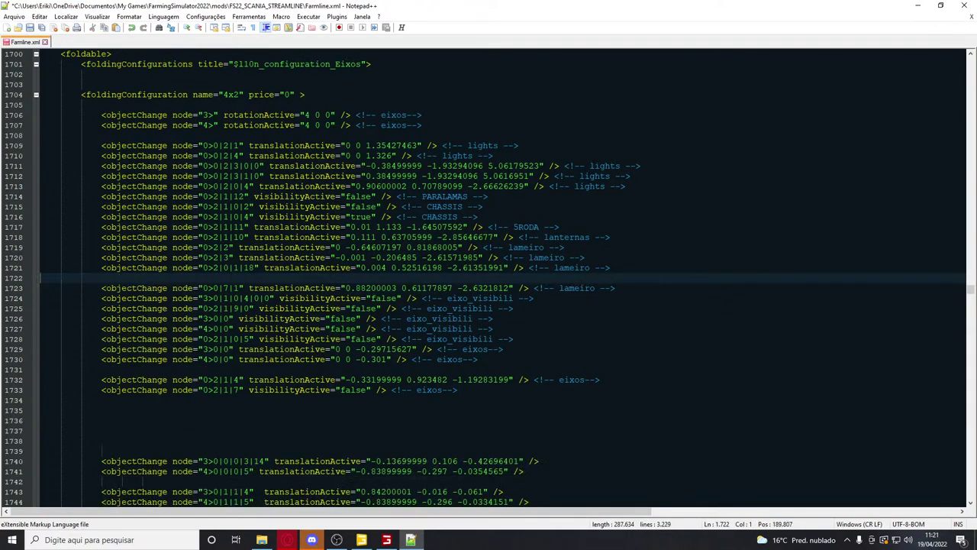
pyautogui.click(262, 349)
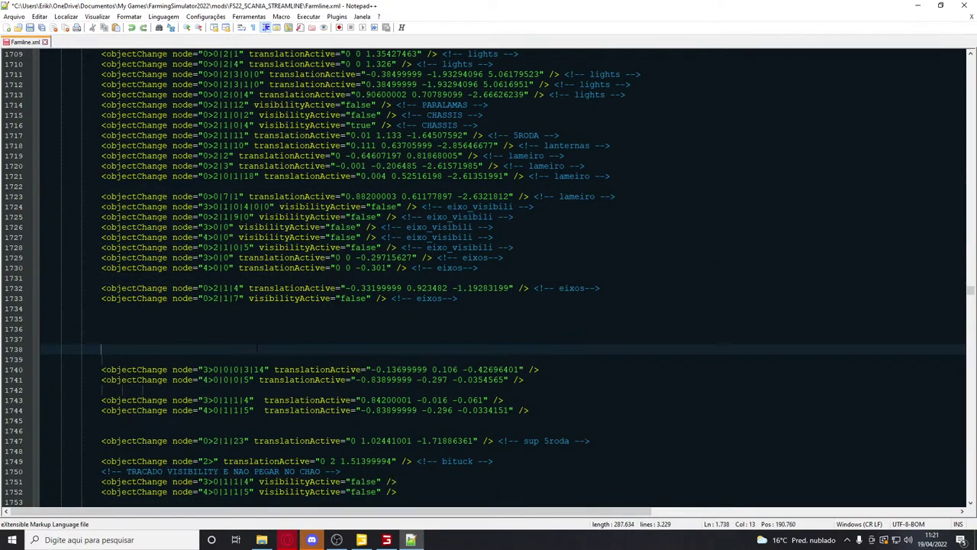
pyautogui.scroll(-9, 257, 349)
pyautogui.click(191, 400)
pyautogui.press('Return')
pyautogui.press('Return')
pyautogui.press('Return')
pyautogui.press('Return')
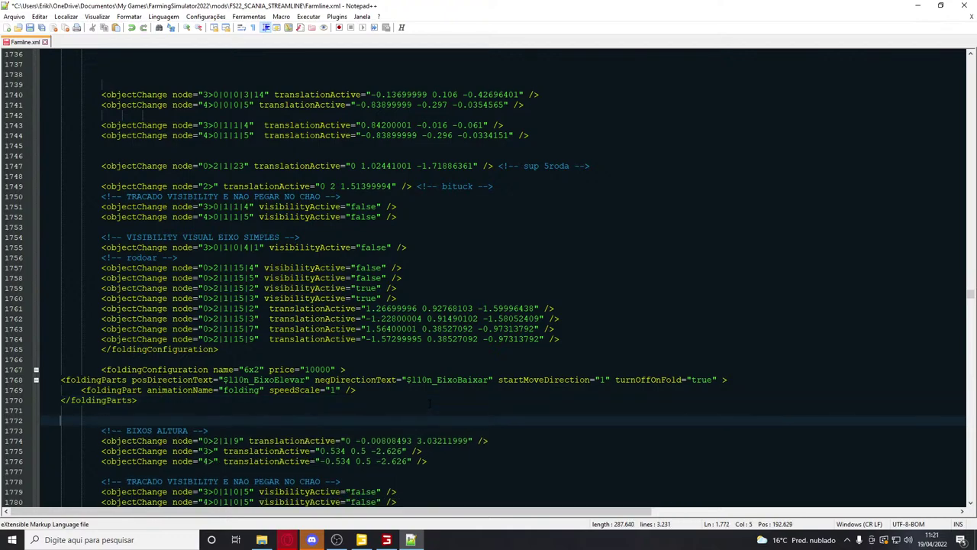
pyautogui.press('Up')
pyautogui.press('Up')
pyautogui.hotkey('ctrl', 'v')
pyautogui.moveTo(122, 421); pyautogui.dragTo(102, 420)
pyautogui.press('BackSpace')
# Try replacing the 6x2 node 5> translation with Ponto_Badana1's values from GIANTS Editor, 1.23300004 0.417 -3.95775986
pyautogui.hotkey('alt', 'Tab')
pyautogui.hotkey('alt', 'Tab')
pyautogui.press('Tab')
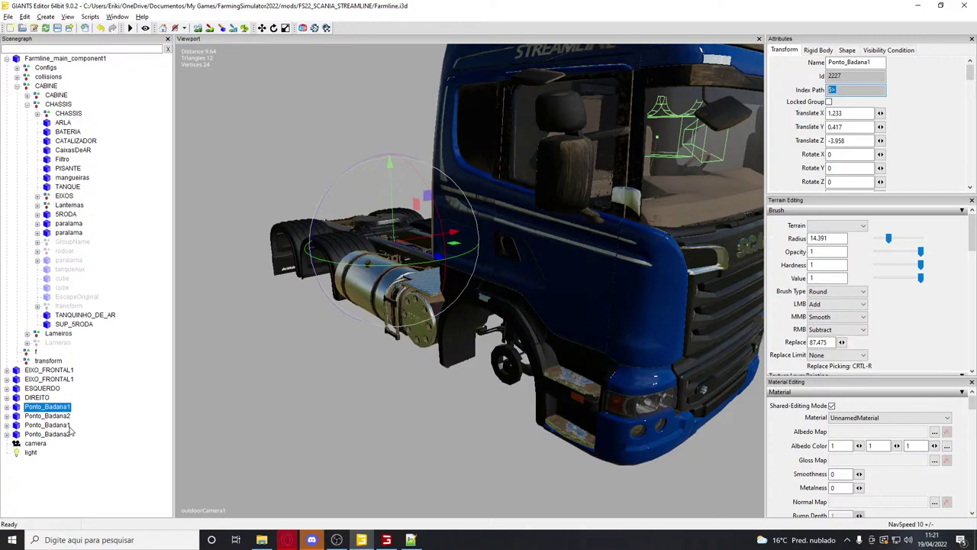
pyautogui.hotkey('alt', 'Tab')
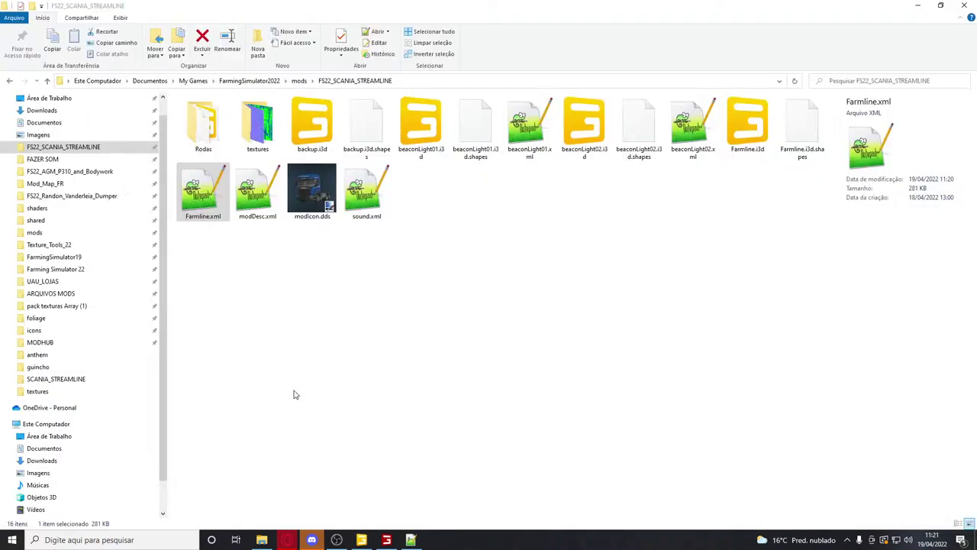
pyautogui.hotkey('alt', 'Tab')
pyautogui.press('Tab')
pyautogui.click(330, 380)
pyautogui.moveTo(320, 421); pyautogui.dragTo(437, 420)
pyautogui.hotkey('ctrl', 'v')
# Check the first Ponto_Badana2's translation in GIANTS Editor and undo the node 5> translation replacement in Farmline.xml
pyautogui.hotkey('alt', 'Tab')
pyautogui.hotkey('alt', 'Tab')
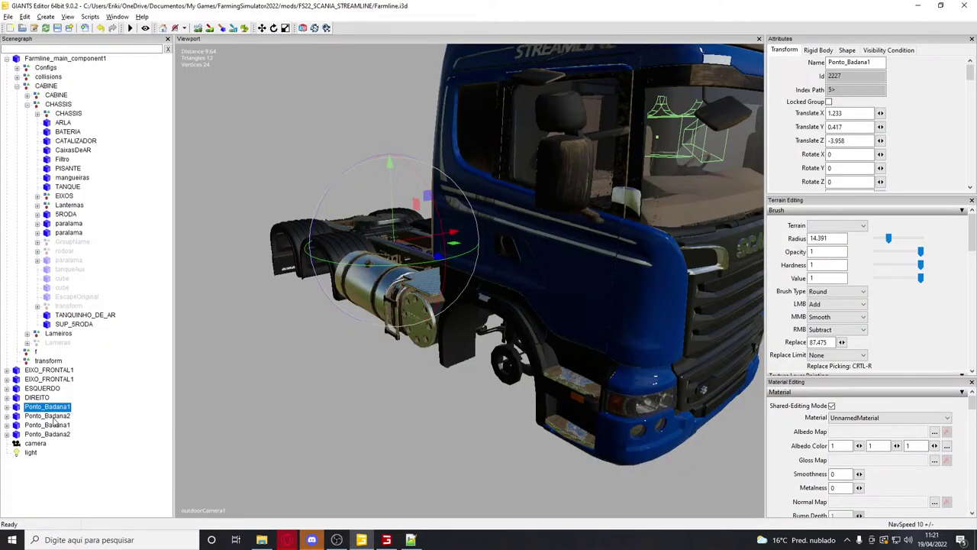
pyautogui.click(49, 416)
pyautogui.doubleClick(840, 113)
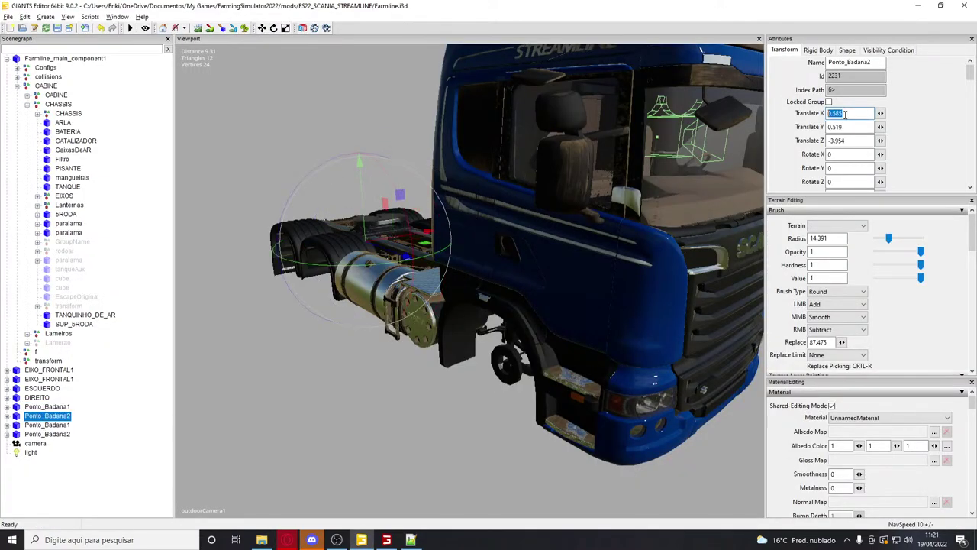
pyautogui.hotkey('alt', 'Tab')
pyautogui.moveTo(321, 431); pyautogui.dragTo(493, 434)
pyautogui.click(357, 390)
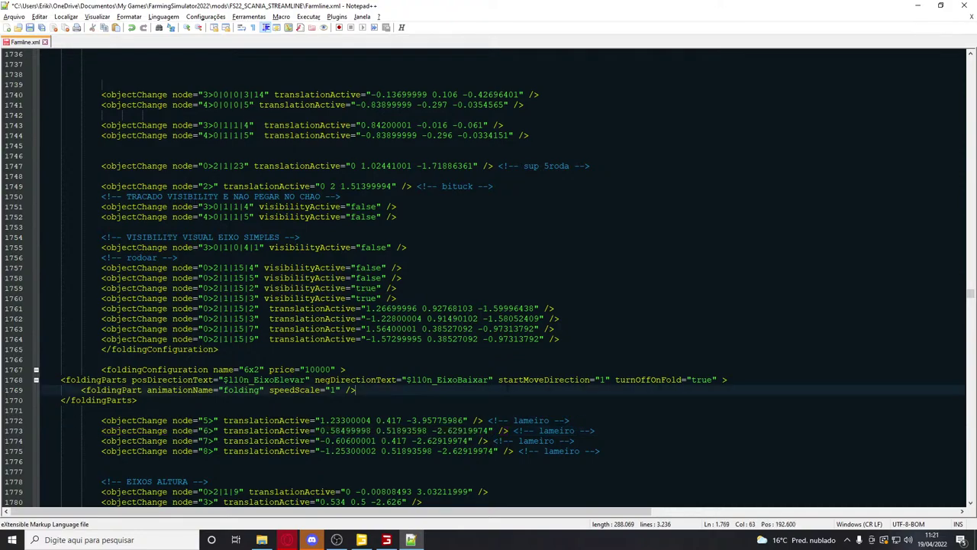
pyautogui.hotkey('ctrl', 'z')
# Duplicate the four lameiro entries for nodes 5> to 8> as a second block below the first in the 6x2 configuration
pyautogui.moveTo(638, 451); pyautogui.dragTo(8, 425)
pyautogui.hotkey('ctrl', 'c')
pyautogui.click(648, 460)
pyautogui.press('Return')
pyautogui.press('Return')
pyautogui.press('Up')
pyautogui.hotkey('ctrl', 'v')
# Set the duplicated node 5> entry's translationActive to 1.23300004 0.417 -3.95775986 and align its indentation with the other lines
pyautogui.hotkey('alt', 'Tab')
pyautogui.hotkey('alt', 'Tab')
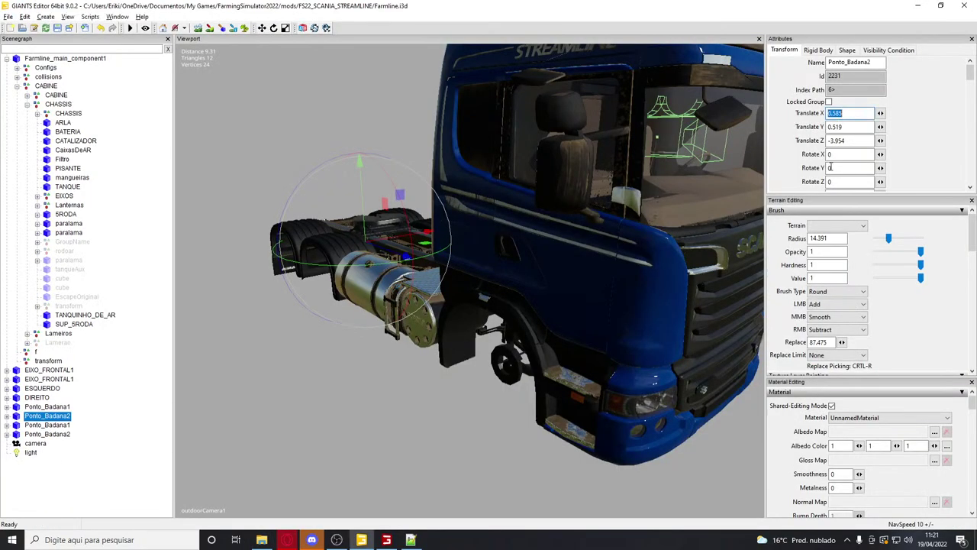
pyautogui.hotkey('alt', 'Tab')
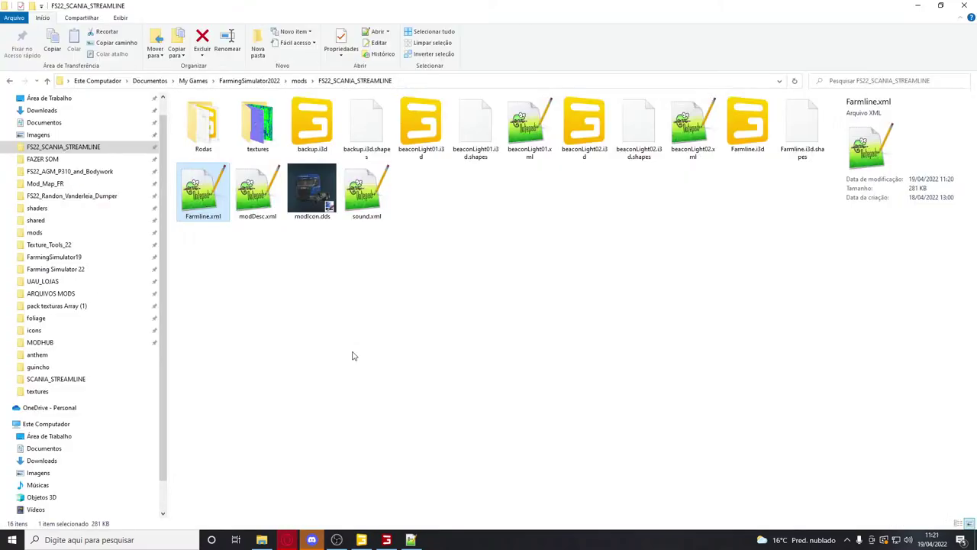
pyautogui.hotkey('alt', 'Tab')
pyautogui.moveTo(341, 319); pyautogui.dragTo(489, 319)
pyautogui.write('1.23300004 0.417 -3.95775986')
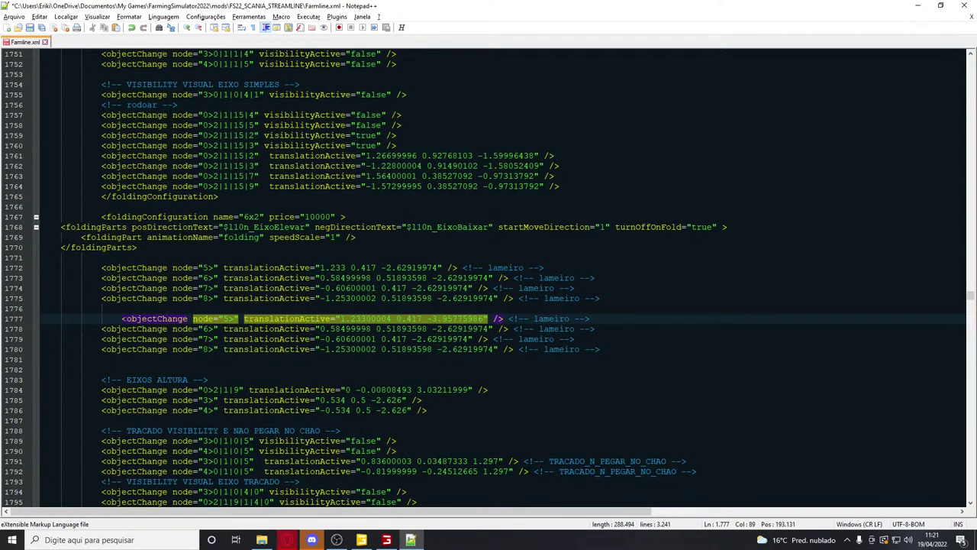
pyautogui.moveTo(122, 318); pyautogui.dragTo(103, 318)
pyautogui.press('BackSpace')
# Set the duplicated node 6> entry's translationActive to 0.58499998 0.51893598 -3.95412993, taken from Ponto_Badana2 in GIANTS Editor
pyautogui.hotkey('alt', 'Tab')
pyautogui.hotkey('alt', 'Tab')
pyautogui.hotkey('alt', 'Tab')
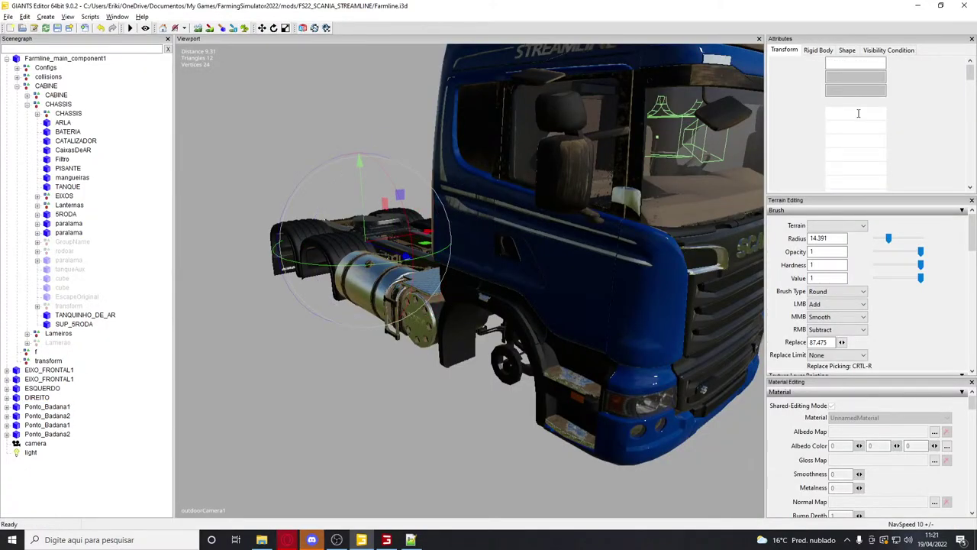
pyautogui.hotkey('alt', 'Tab')
pyautogui.hotkey('alt', 'Tab')
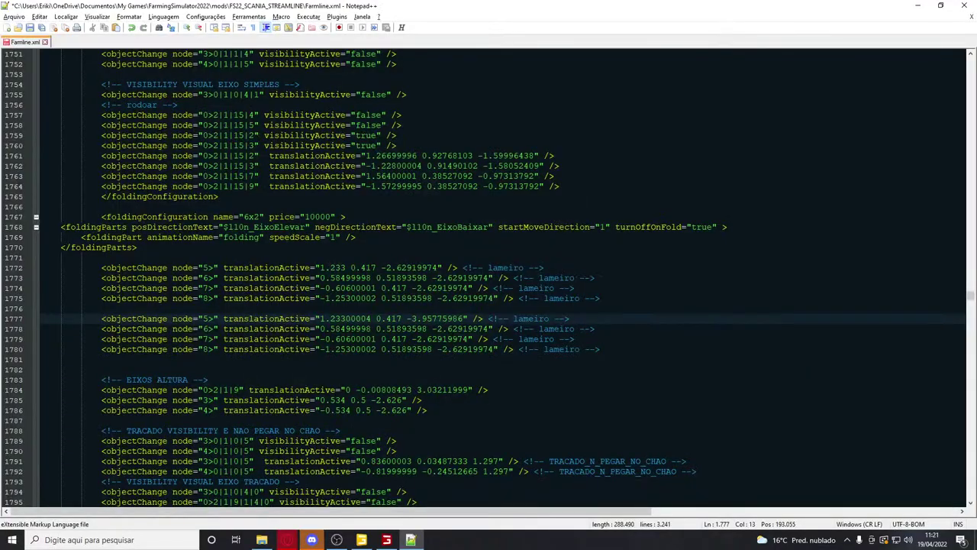
pyautogui.moveTo(489, 329)
pyautogui.mouseDown()
pyautogui.moveTo(503, 338)
pyautogui.moveTo(475, 329)
pyautogui.mouseUp()
pyautogui.click(488, 329)
# Set the duplicated node 7> entry's translationActive to -0.60600001 0.417 -3.95412993 from the second Ponto_Badana1, and save Farmline.xml
pyautogui.hotkey('alt', 'Tab')
pyautogui.hotkey('alt', 'Tab')
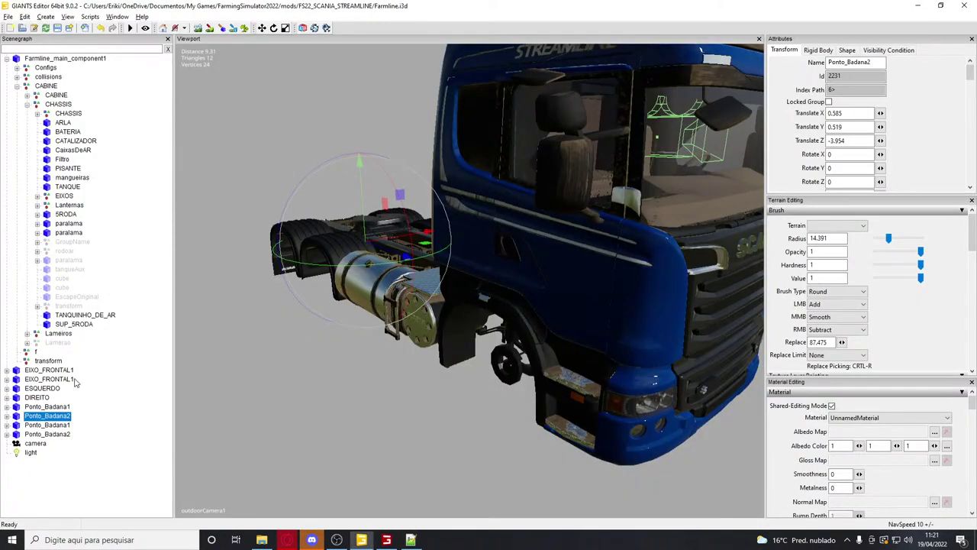
pyautogui.click(47, 426)
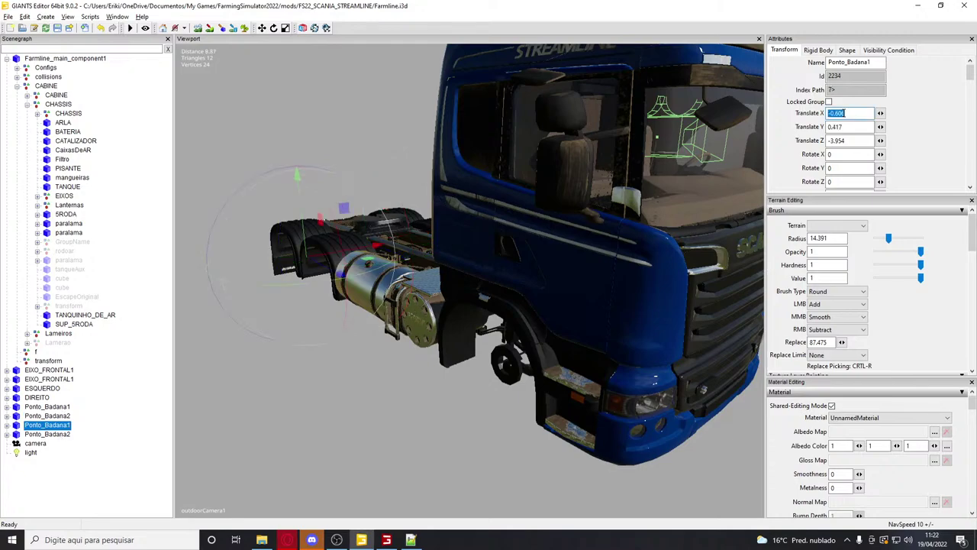
pyautogui.hotkey('alt', 'Tab')
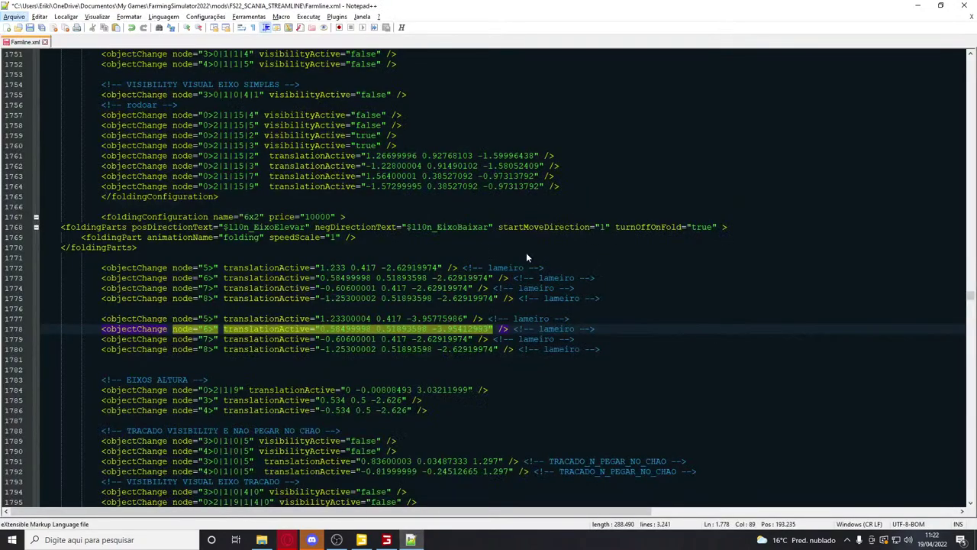
pyautogui.moveTo(321, 341); pyautogui.dragTo(436, 340)
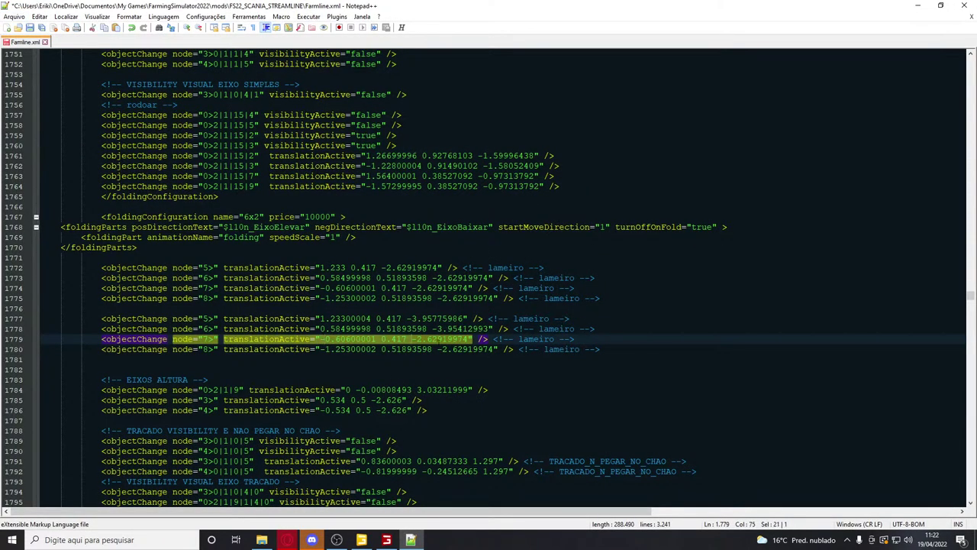
pyautogui.write('-0.60600001 0.417 -3.95412993')
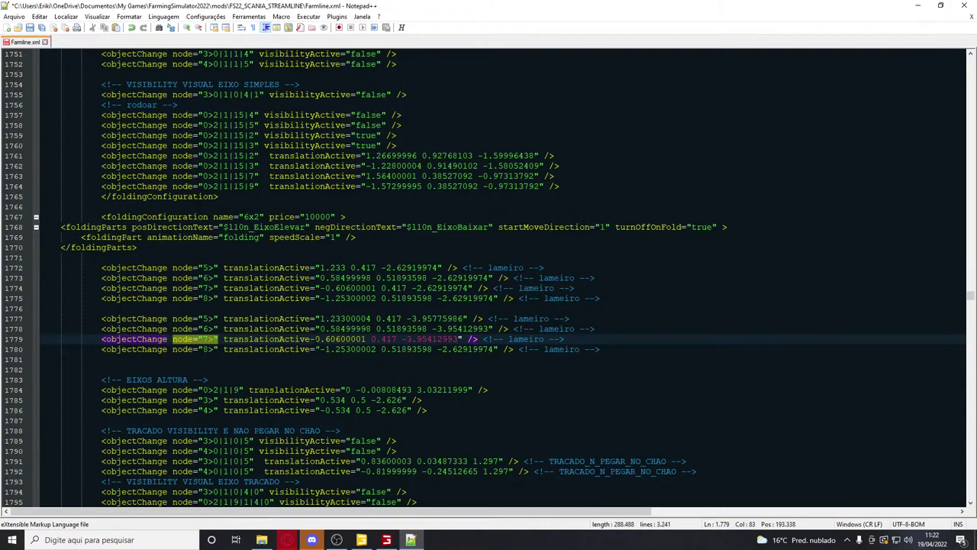
pyautogui.write('="')
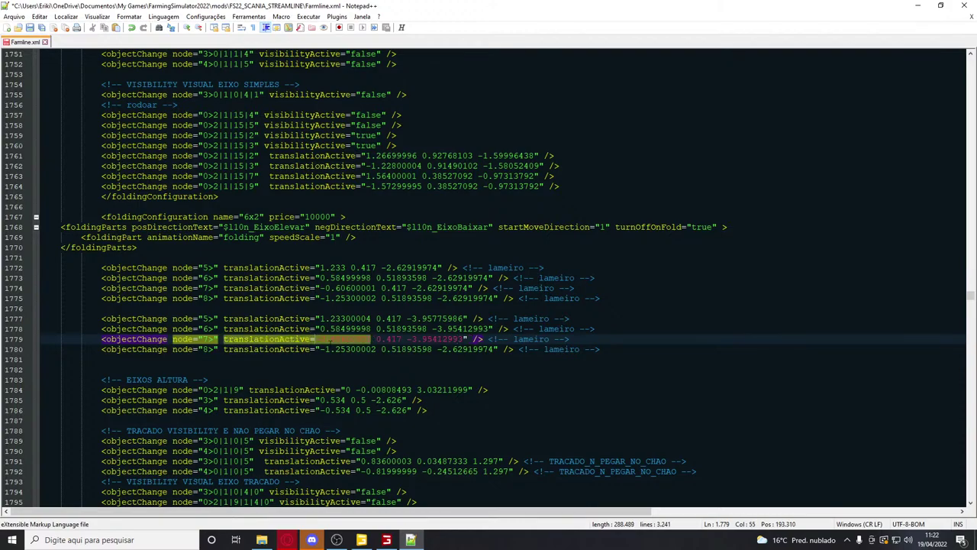
pyautogui.hotkey('ctrl', 's')
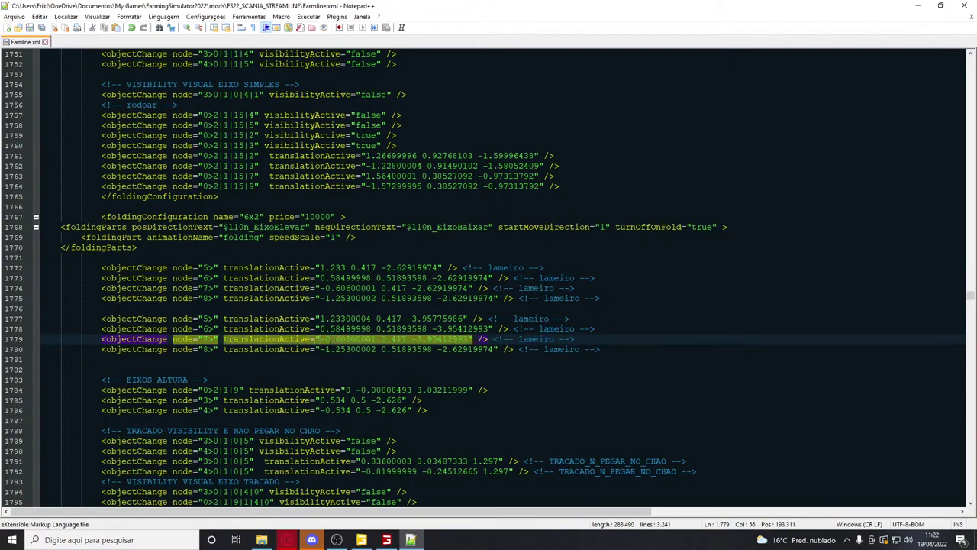
# Set the duplicated node 8> entry's translationActive to -1.25300002 0.51893598 -3.95412993 from the last Ponto_Badana2, and save the file
pyautogui.hotkey('alt', 'Tab')
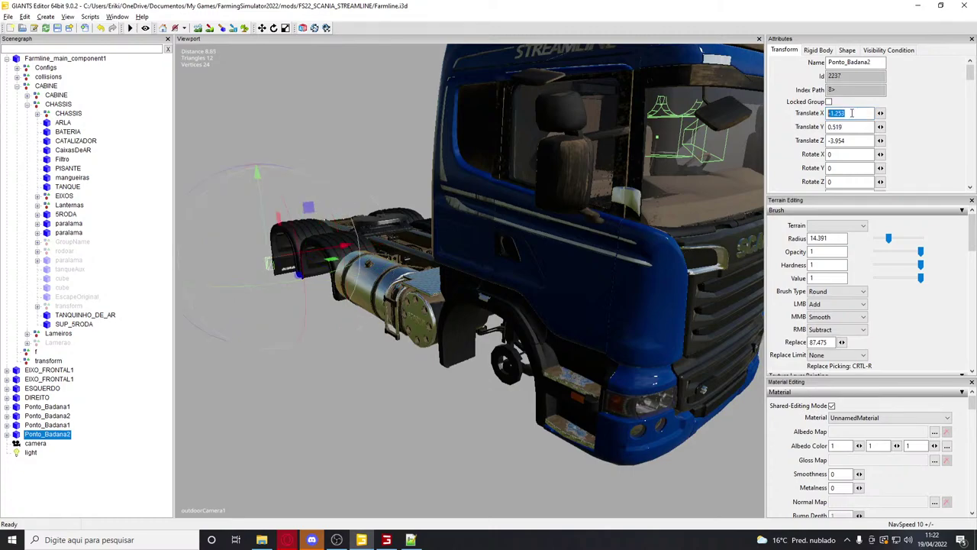
pyautogui.hotkey('alt', 'Tab')
pyautogui.moveTo(321, 349); pyautogui.dragTo(493, 349)
pyautogui.write('-1.25300002 0.51893598 -3.95412993')
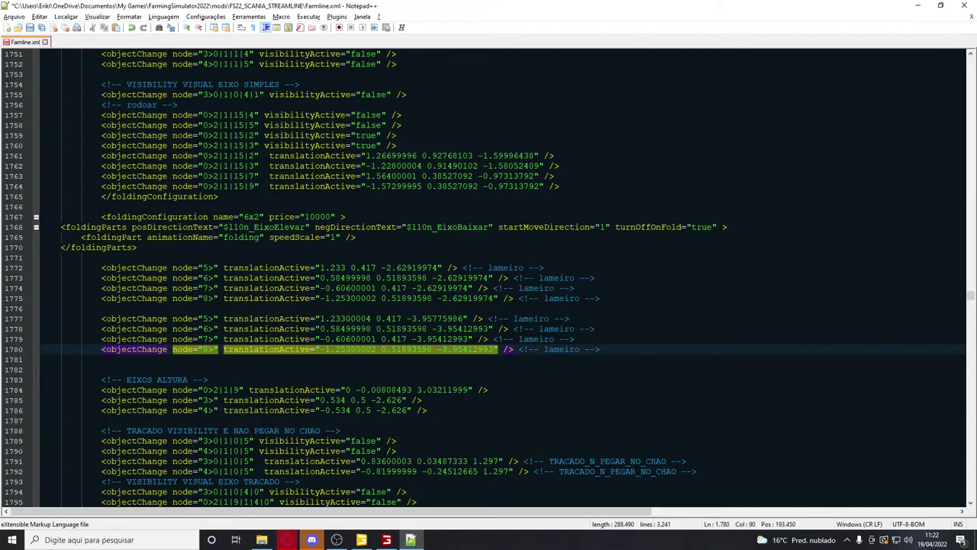
pyautogui.click(313, 541)
pyautogui.click(314, 541)
pyautogui.hotkey('ctrl', 's')
# Set Translate Z of the first Ponto_Badana1 in GIANTS Editor to -2.62919974, copied from the upper node 5> entry
pyautogui.hotkey('alt', 'Tab')
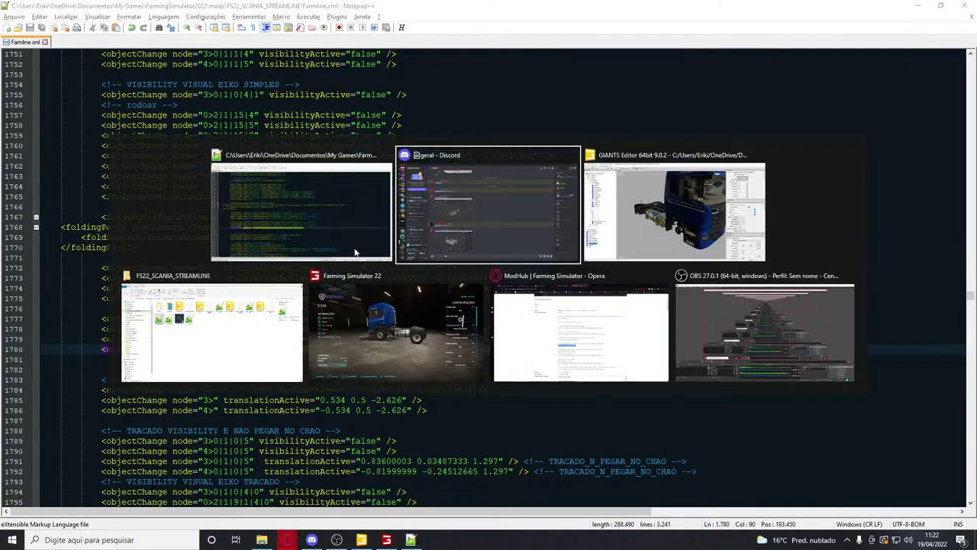
pyautogui.click(424, 268)
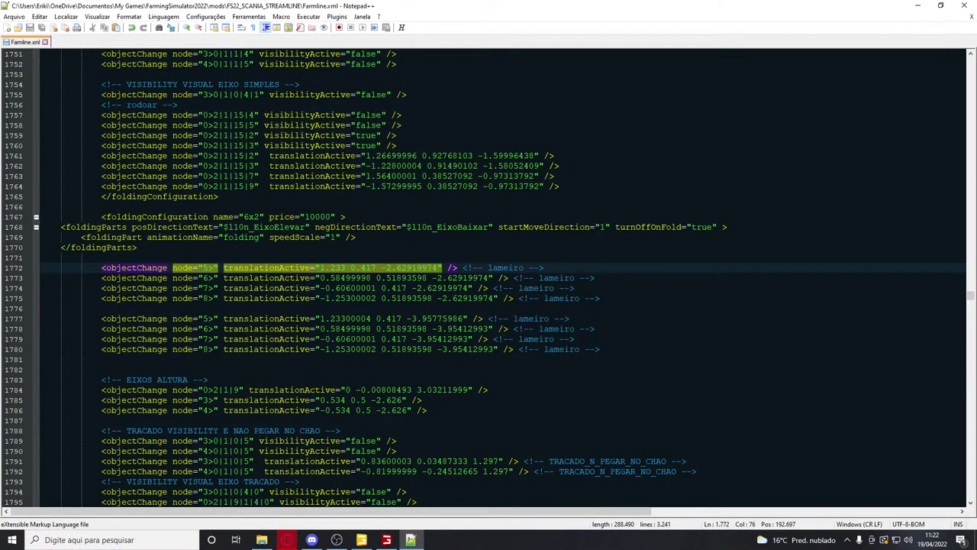
pyautogui.hotkey('alt', 'Tab')
pyautogui.press('Tab')
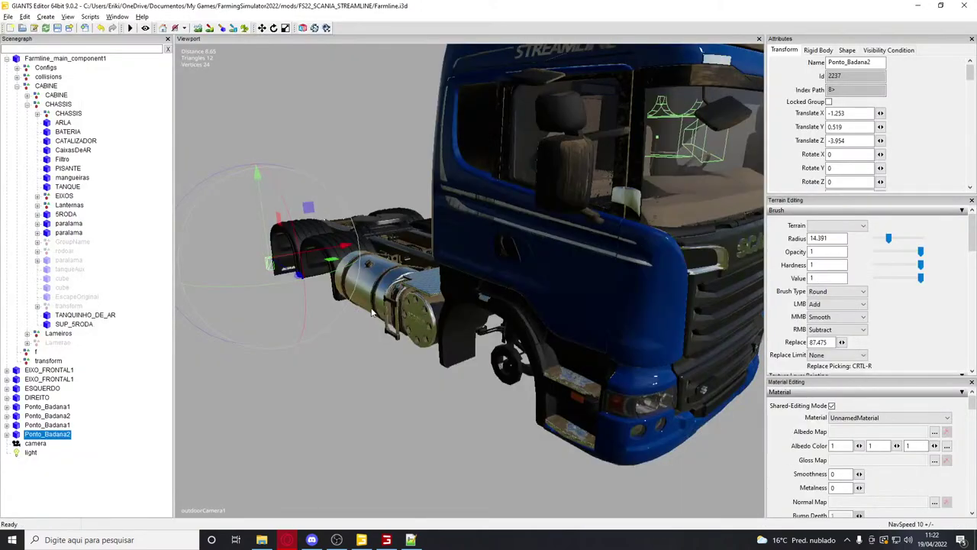
pyautogui.click(287, 269)
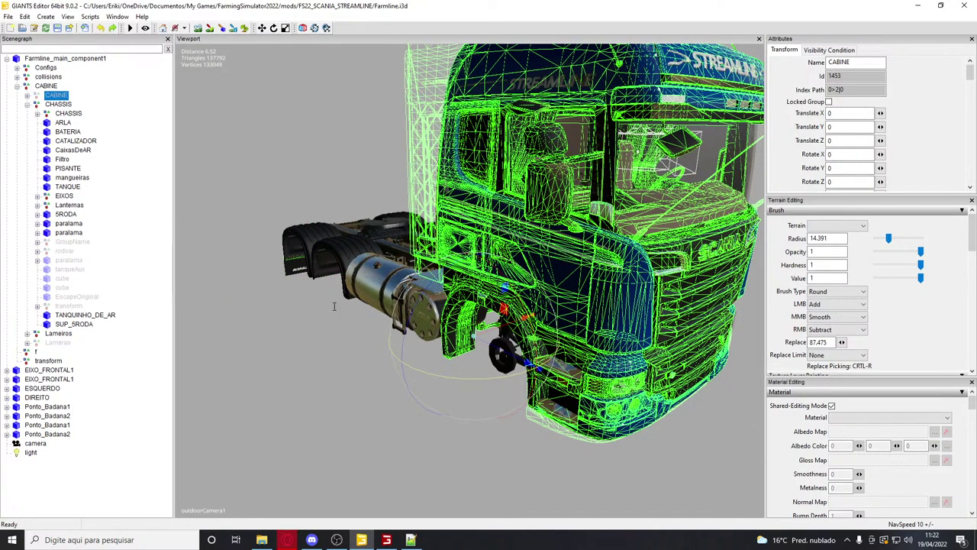
pyautogui.hotkey('alt', 'Tab')
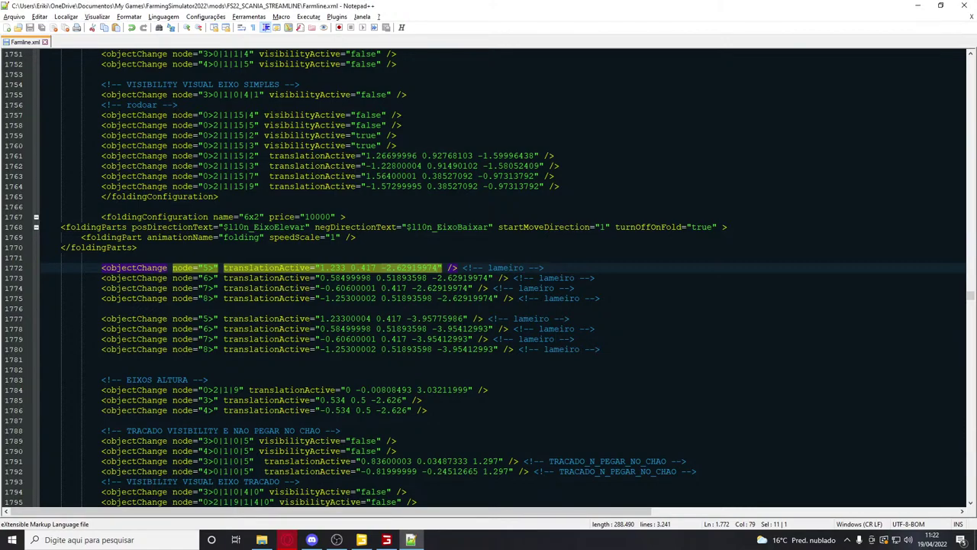
pyautogui.press('F3')
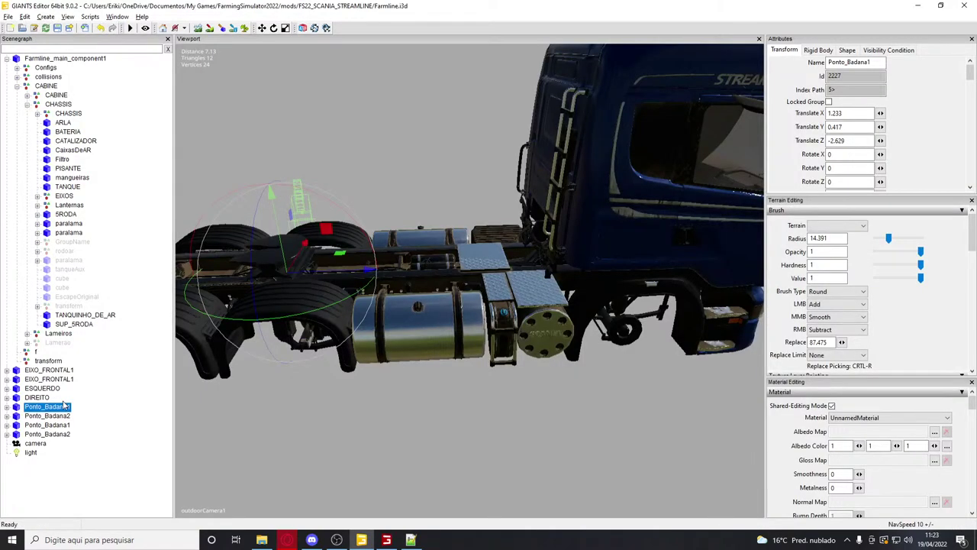
# Transfer the Z translation -2.62919974 from the upper node 6> and 7> entries to the matching Ponto_Badana objects in GIANTS Editor
pyautogui.hotkey('alt', 'Tab')
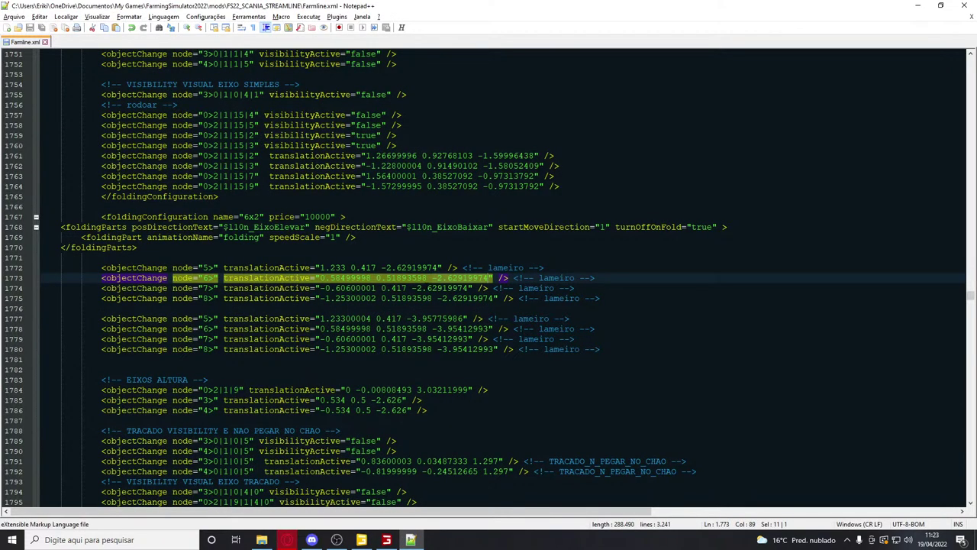
pyautogui.press('F3')
pyautogui.hotkey('alt', 'Tab')
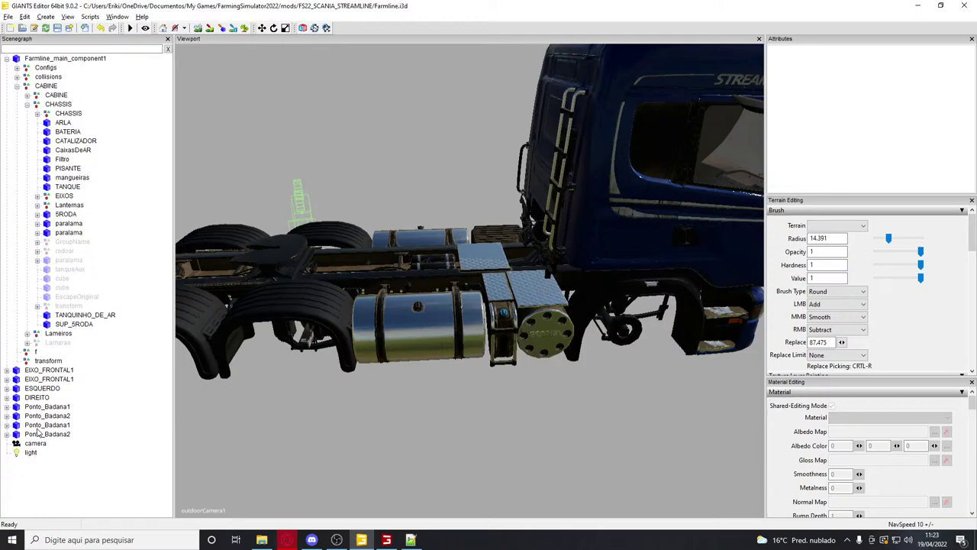
pyautogui.hotkey('alt', 'Tab')
pyautogui.hotkey('alt', 'Tab')
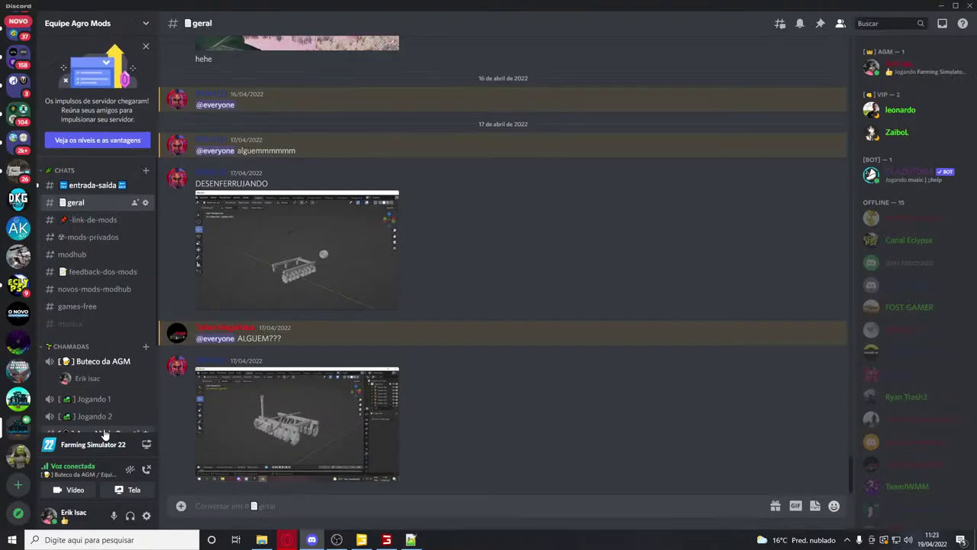
pyautogui.hotkey('alt', 'Tab')
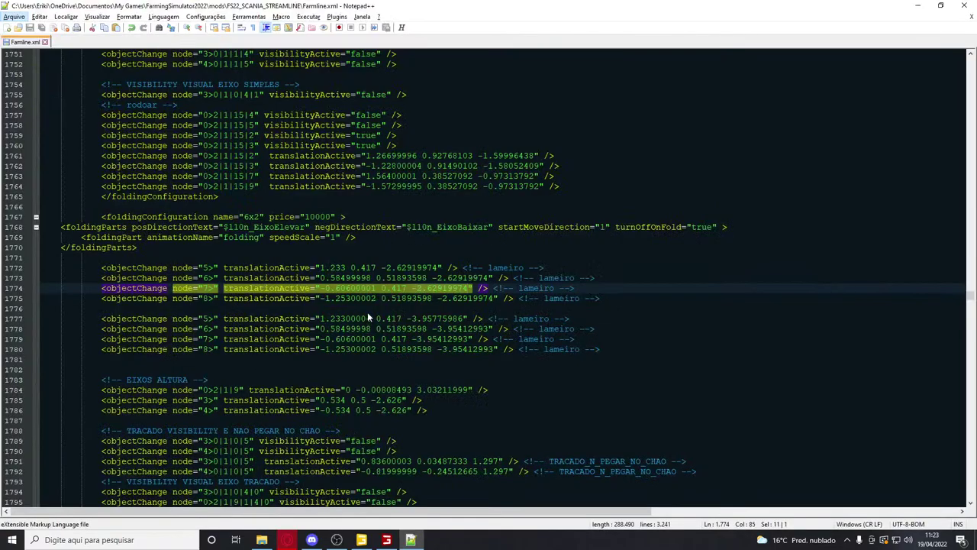